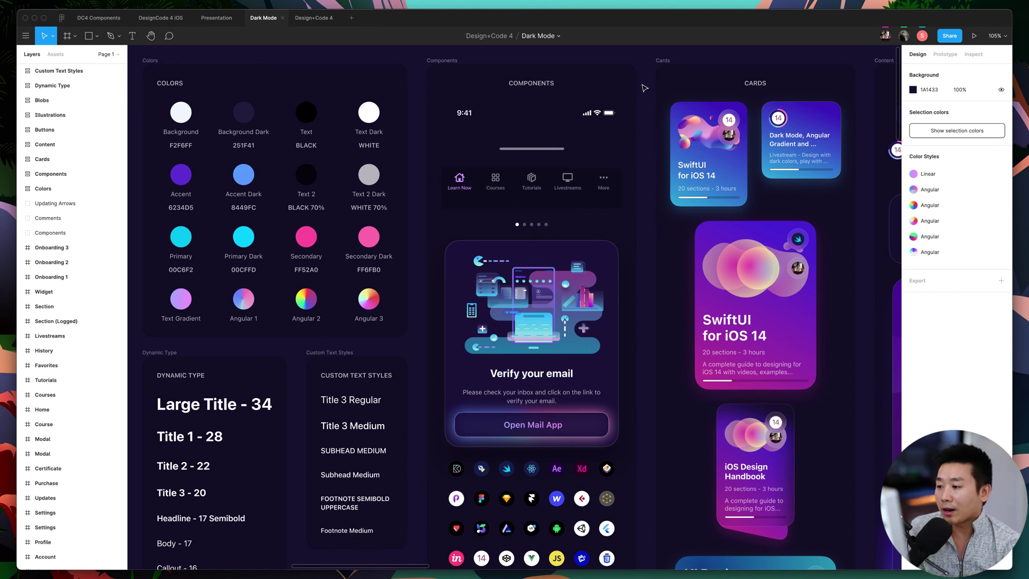
# Inspect the tab bar component in the Components frame and clear the selection.
pyautogui.click(568, 175)
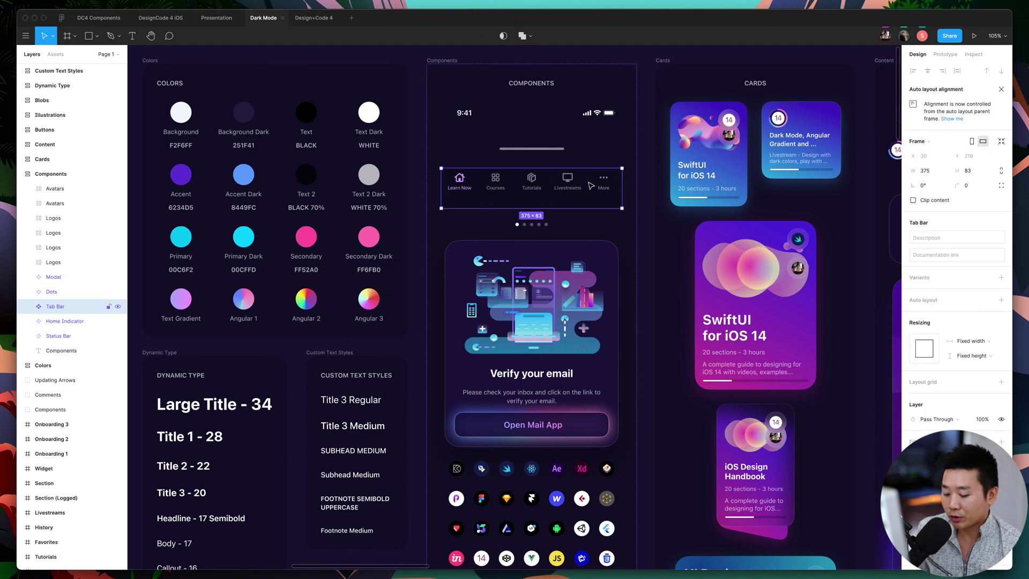
pyautogui.click(623, 184)
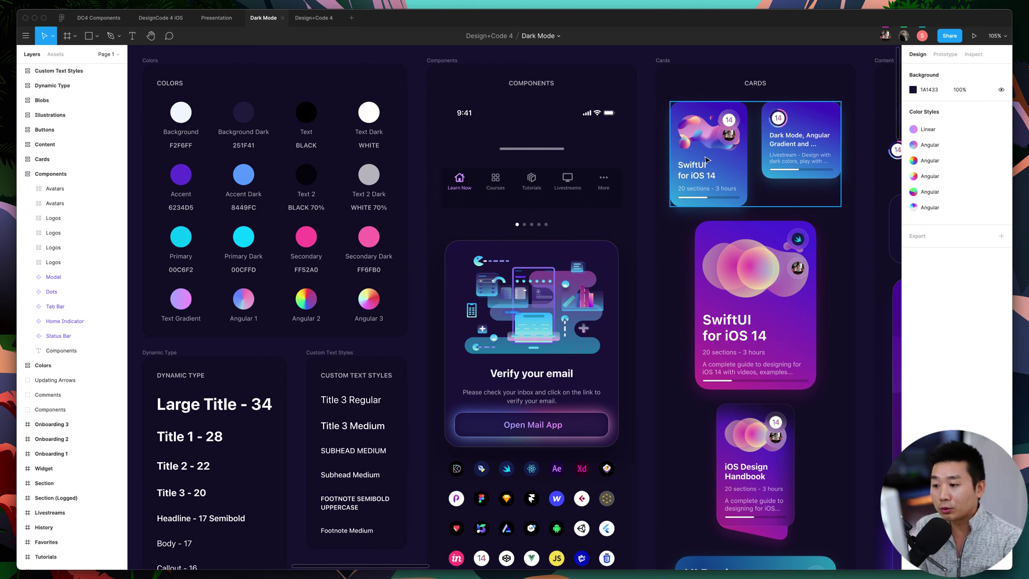
pyautogui.scroll(-2, 643, 202)
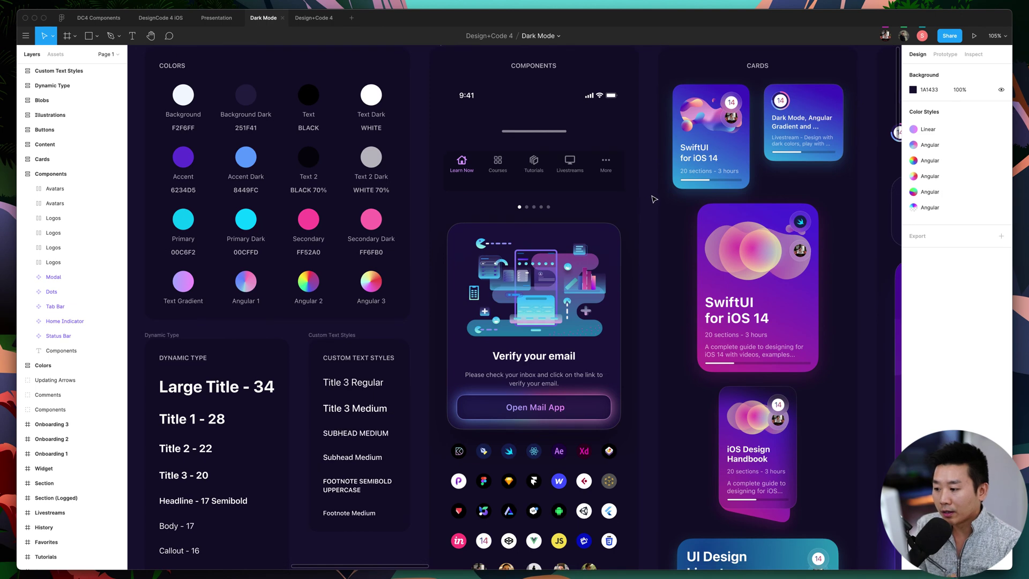
pyautogui.hscroll(-3, 649, 246)
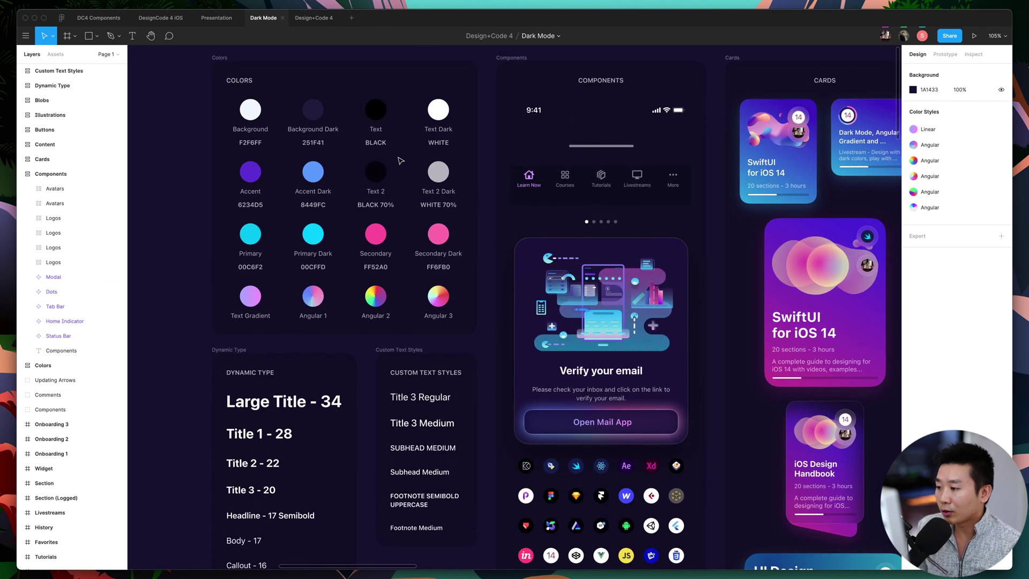
# Inspect the auto layout of the first colour row and of its Text Dark swatch item.
pyautogui.click(438, 150)
pyautogui.hscroll(-2, 455, 131)
pyautogui.scroll(1, 454, 131)
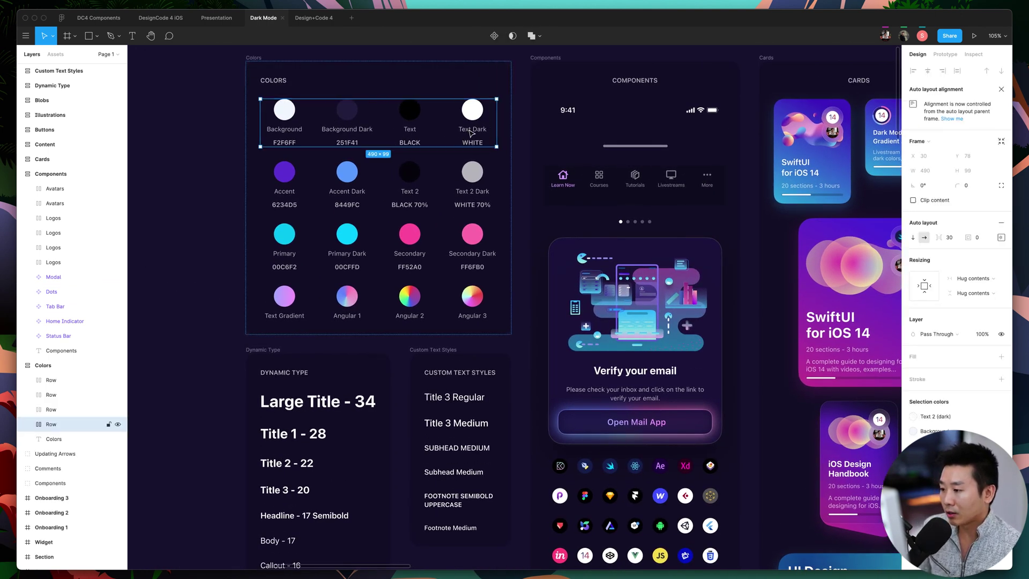
pyautogui.click(479, 137)
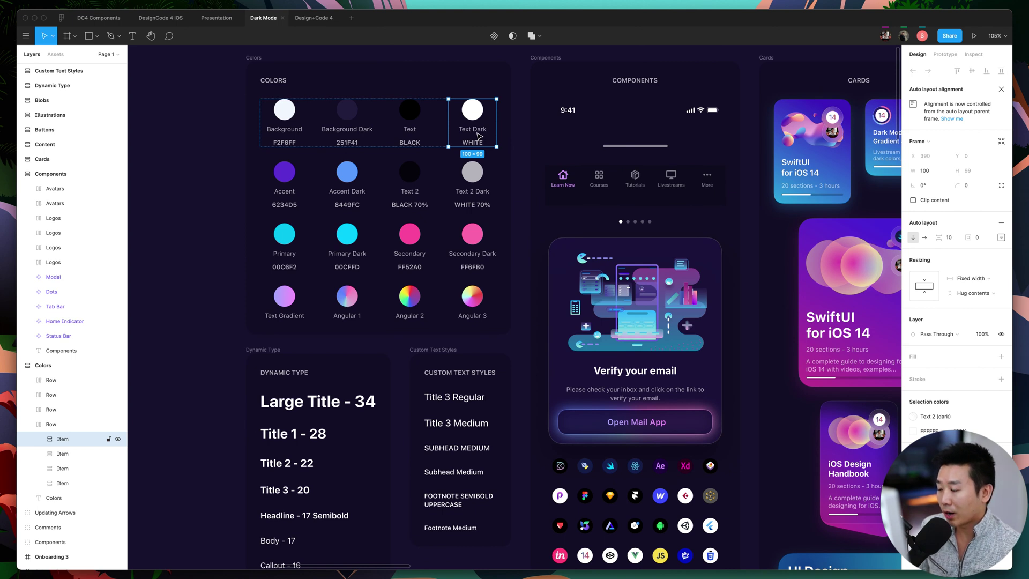
# Try duplicating the Accent and Text 2 colour row within the Colors frame, and undo the duplicate.
pyautogui.click(408, 188)
pyautogui.hotkey('ctrl', 'd')
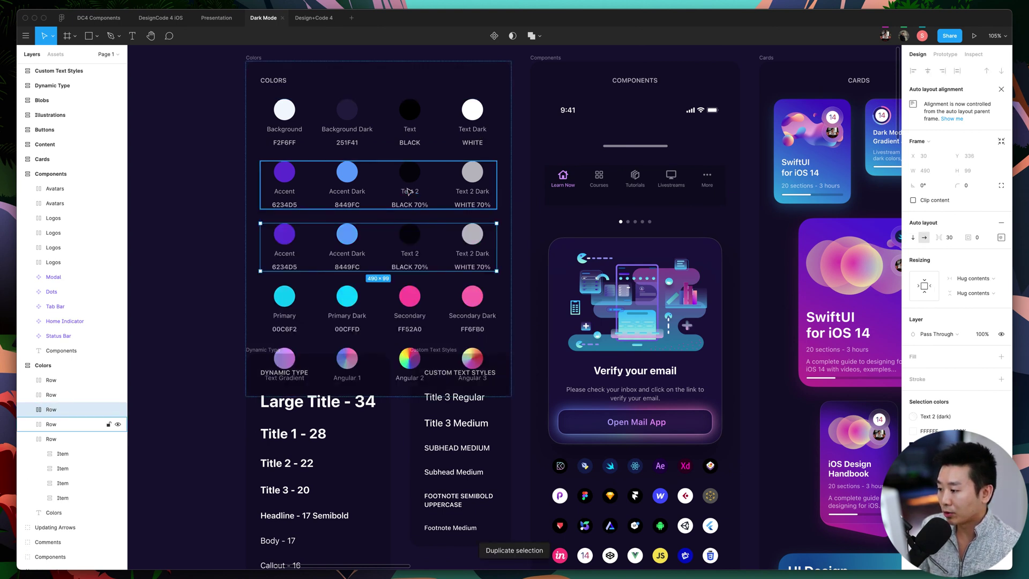
pyautogui.hotkey('ctrl', 'z')
# Delete the Text 2 Dark and Accent Dark swatches from the second row of the Colors frame.
pyautogui.click(228, 212)
pyautogui.doubleClick(472, 180)
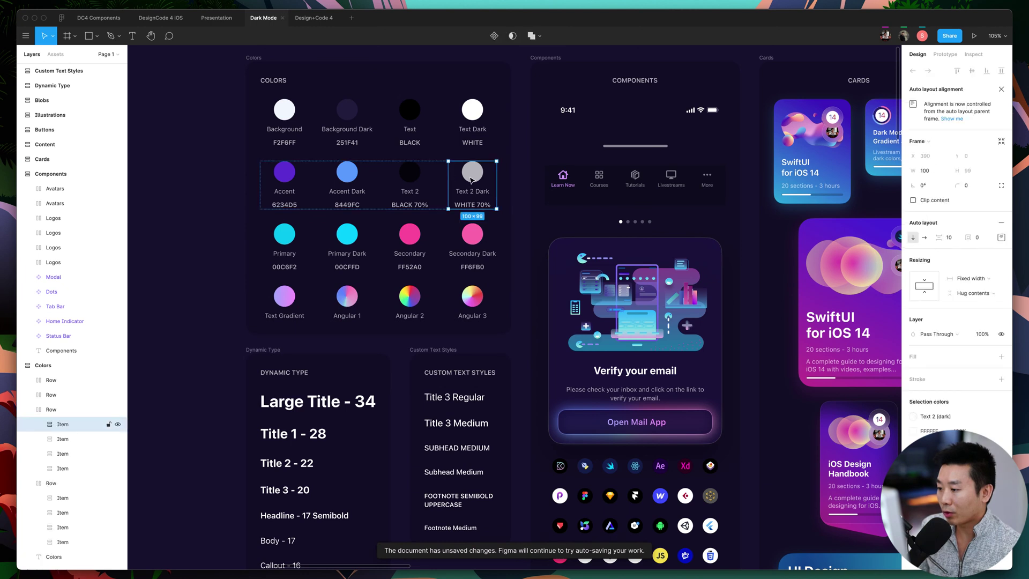
pyautogui.press('Delete')
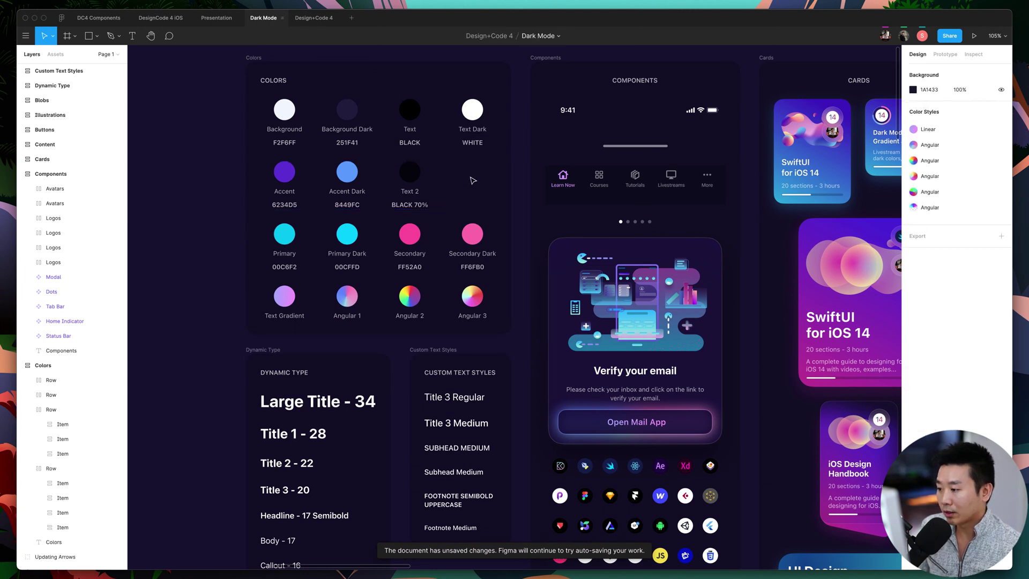
pyautogui.doubleClick(411, 184)
pyautogui.click(349, 183)
pyautogui.press('Delete')
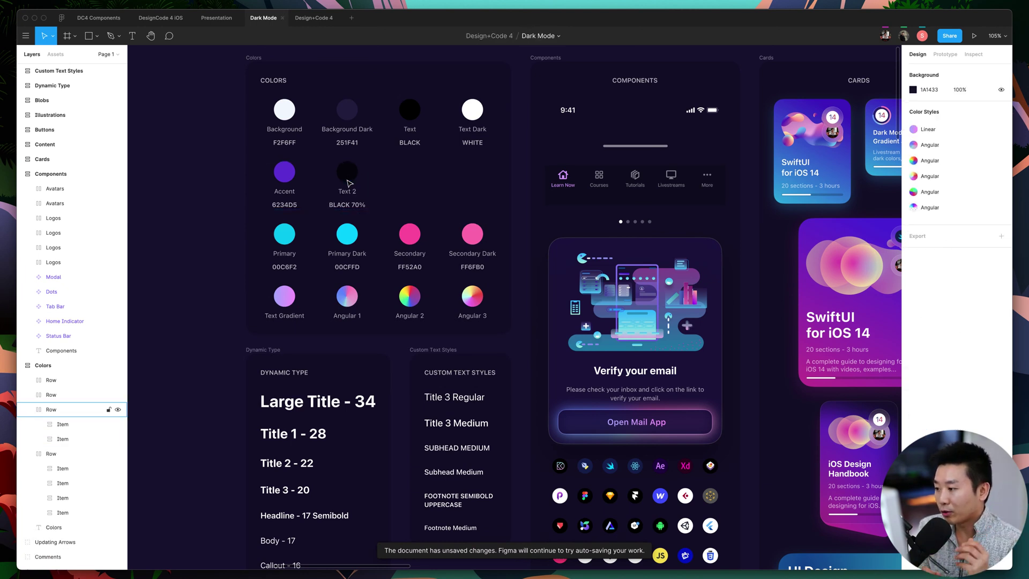
# Undo the swatch deletions in the second row of the Colors frame.
pyautogui.hotkey('ctrl', 'z')
pyautogui.hotkey('ctrl', 'z')
pyautogui.hotkey('ctrl', 'z')
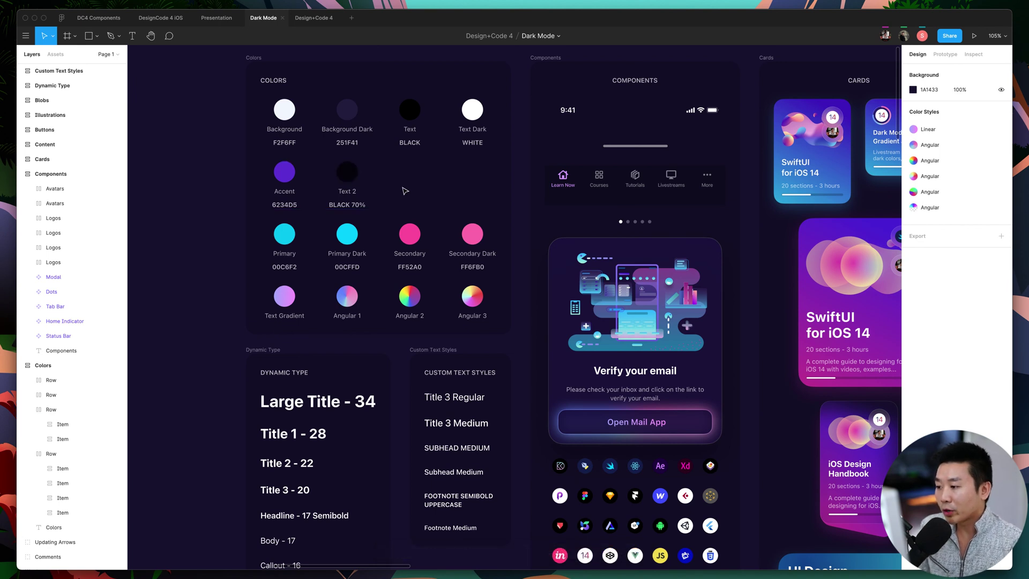
pyautogui.hotkey('shift', 'Return')
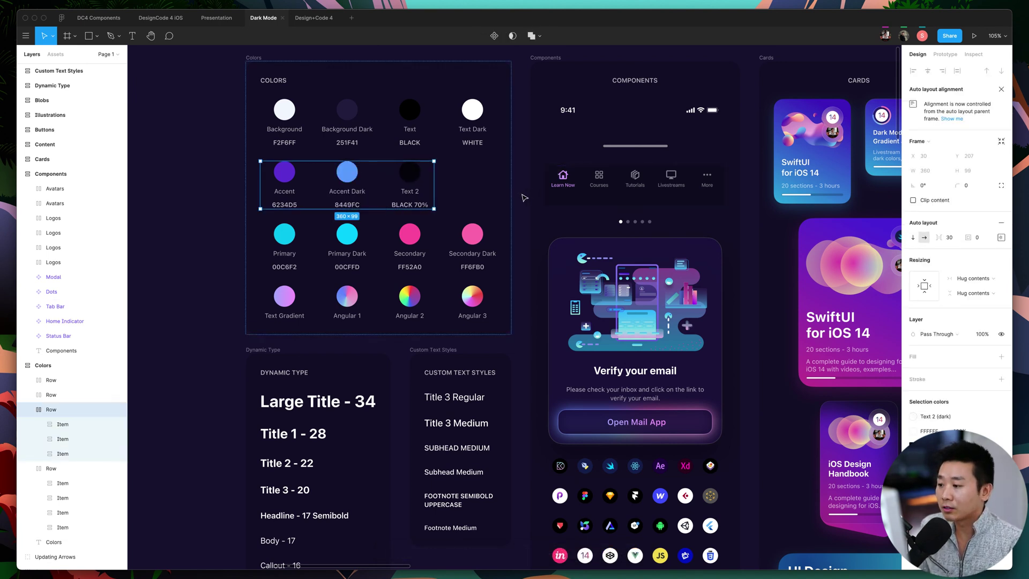
pyautogui.click(528, 199)
pyautogui.hotkey('ctrl', 'z')
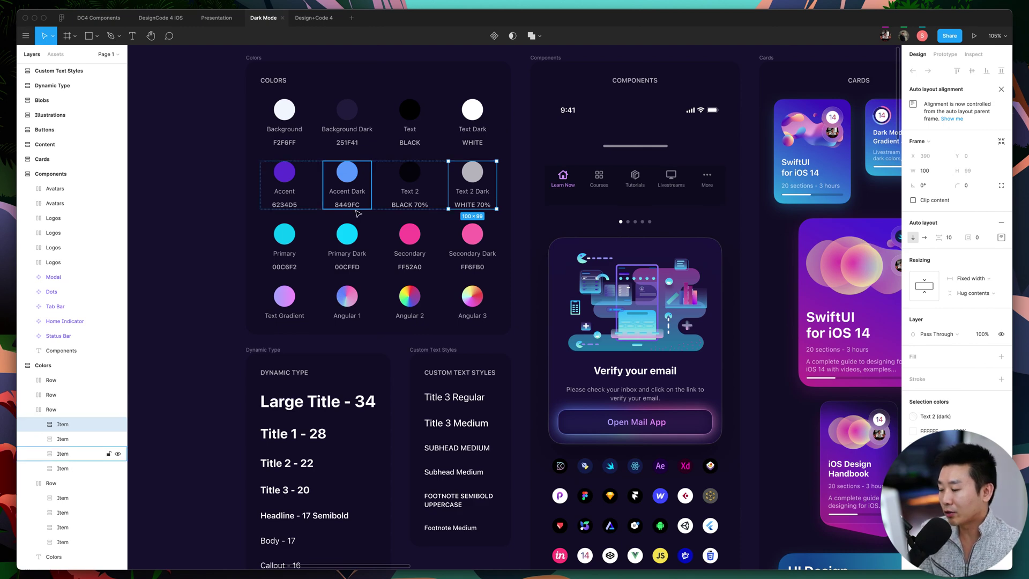
# Look over the Cards, Content, Buttons and Illustrations frames, and the Courses, Tutorials and Livestreams screens.
pyautogui.hscroll(10, 614, 399)
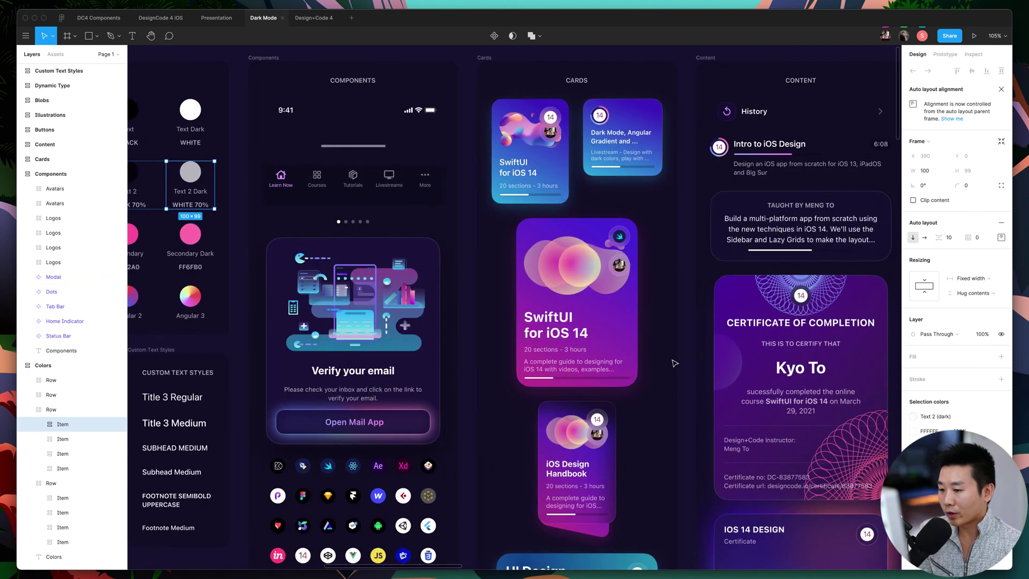
pyautogui.hscroll(5, 643, 361)
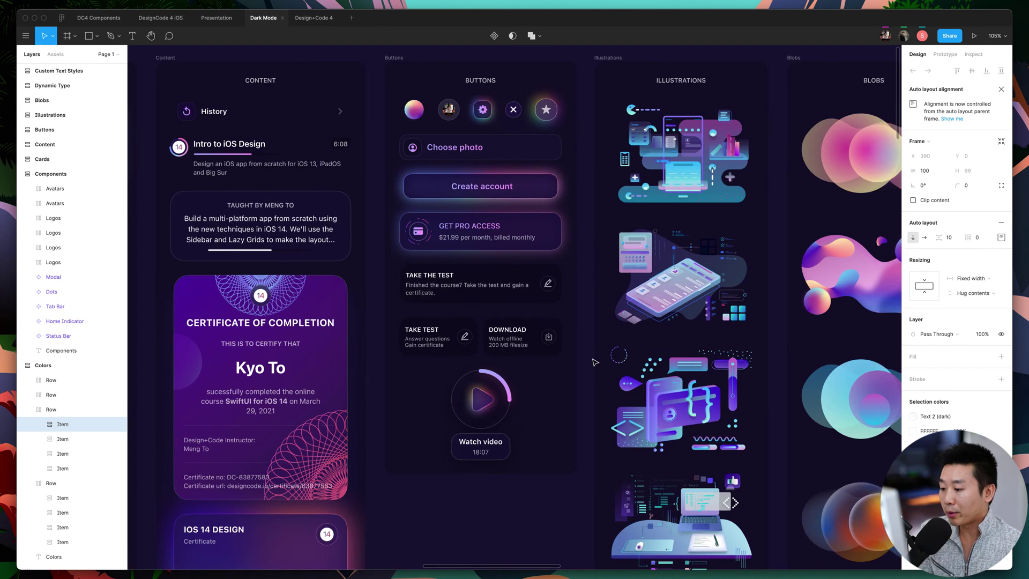
pyautogui.click(592, 363)
pyautogui.scroll(-3, 592, 363)
pyautogui.scroll(3, 591, 363)
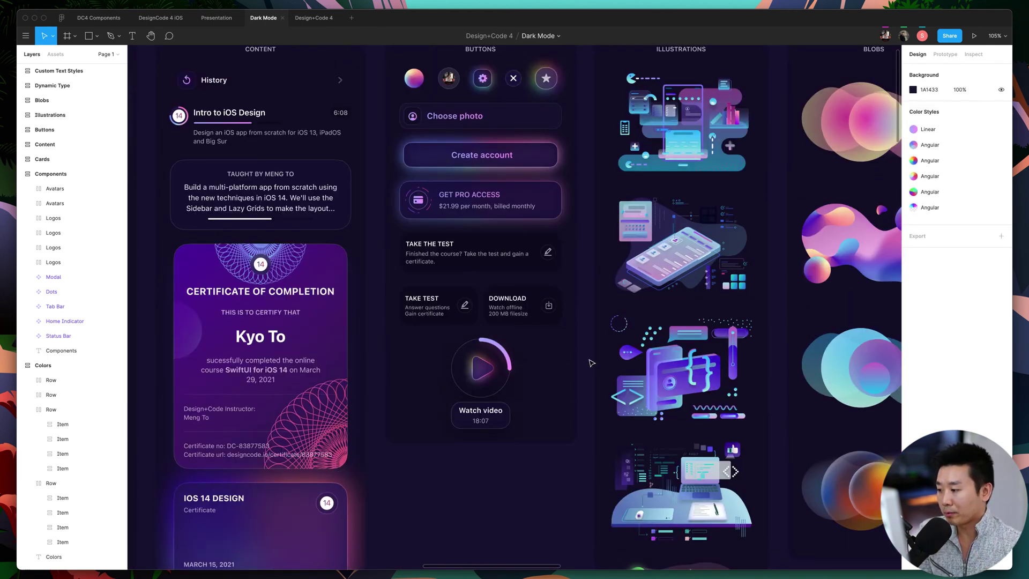
pyautogui.scroll(-15, 592, 363)
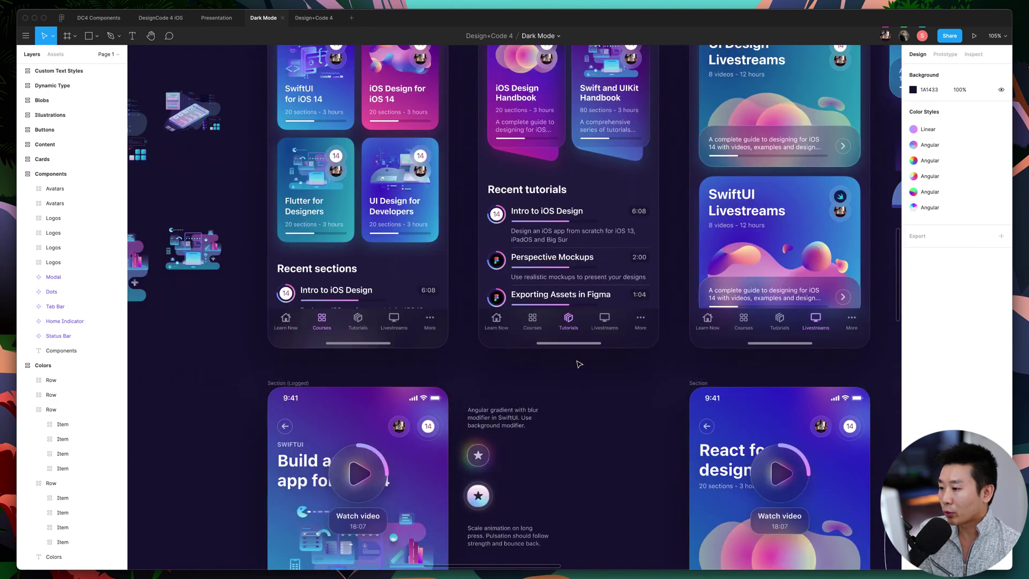
pyautogui.scroll(5, 579, 365)
pyautogui.hscroll(2, 579, 365)
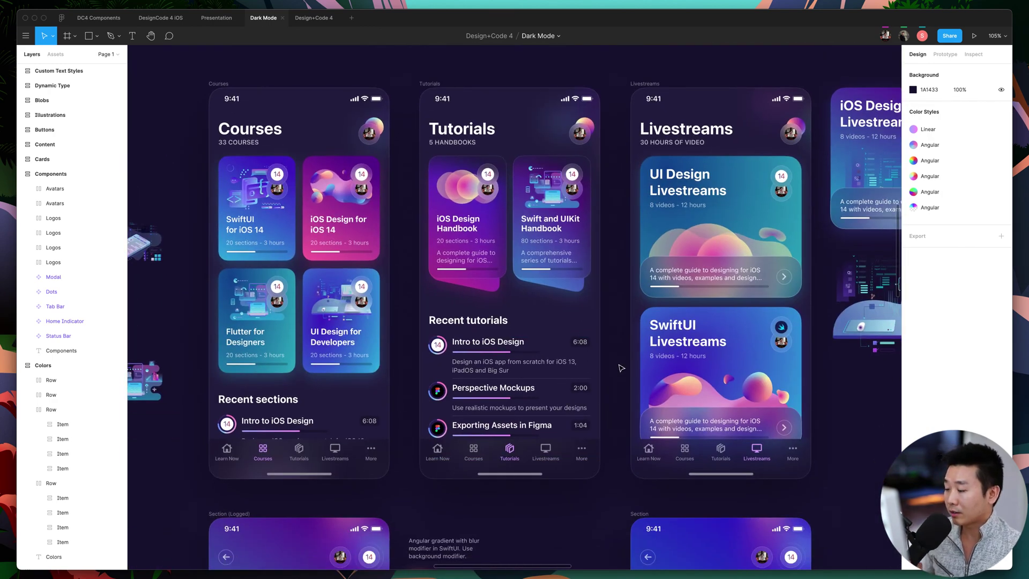
pyautogui.hscroll(1, 621, 368)
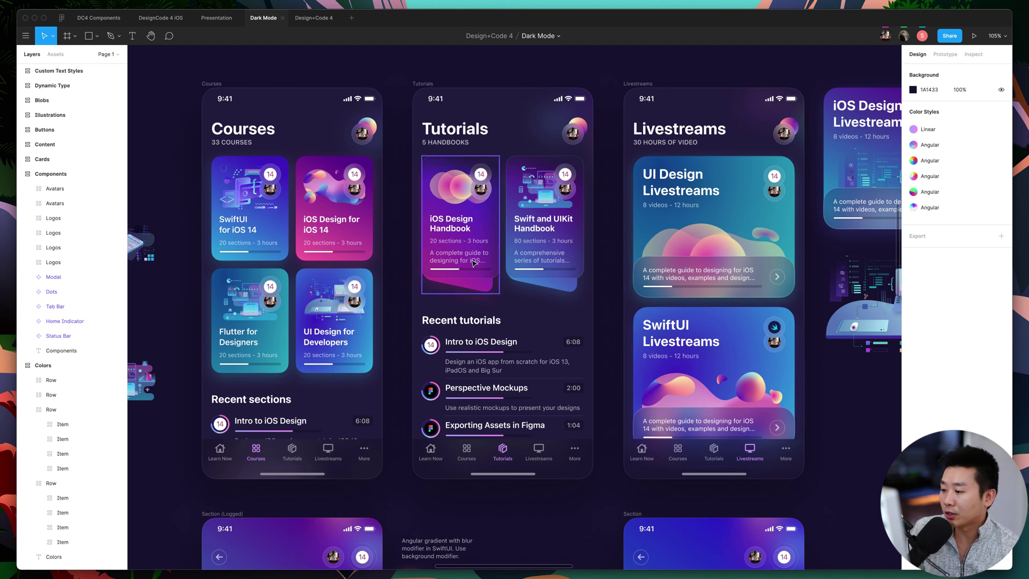
# Inspect the title text, description text and blob illustration inside the iOS Design Handbook card on the Tutorials screen.
pyautogui.keyDown('super'); pyautogui.click(455, 229); pyautogui.keyUp('super')
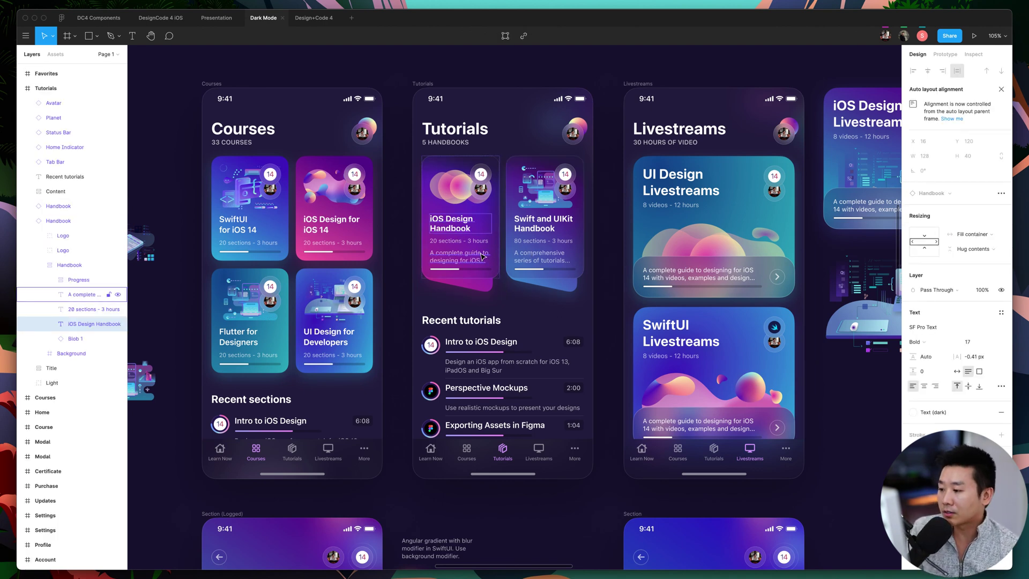
pyautogui.click(456, 259)
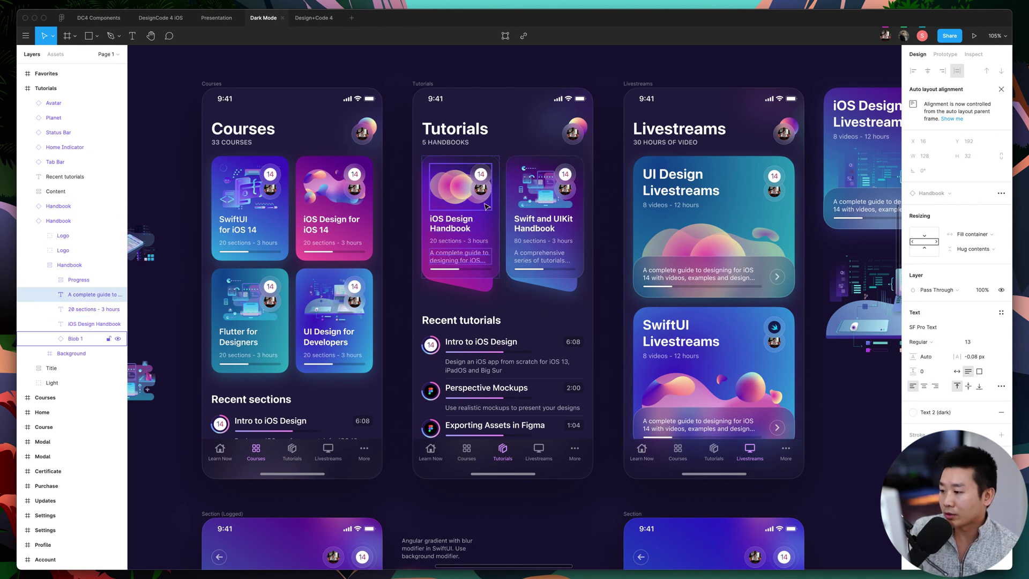
pyautogui.click(468, 203)
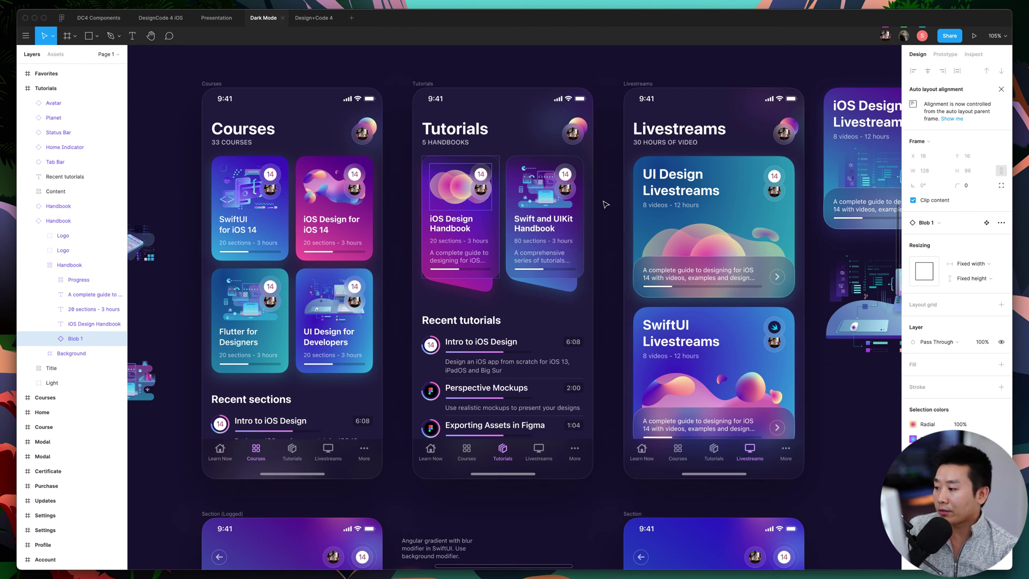
# Inspect the four small course cards on the Courses screen one after another.
pyautogui.hscroll(-5, 429, 220)
pyautogui.click(379, 219)
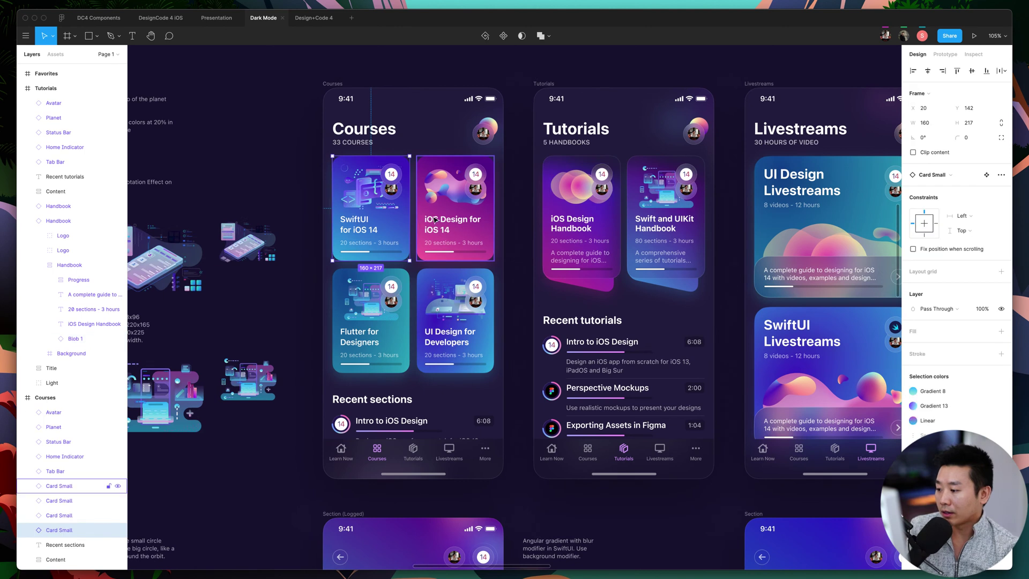
pyautogui.click(468, 238)
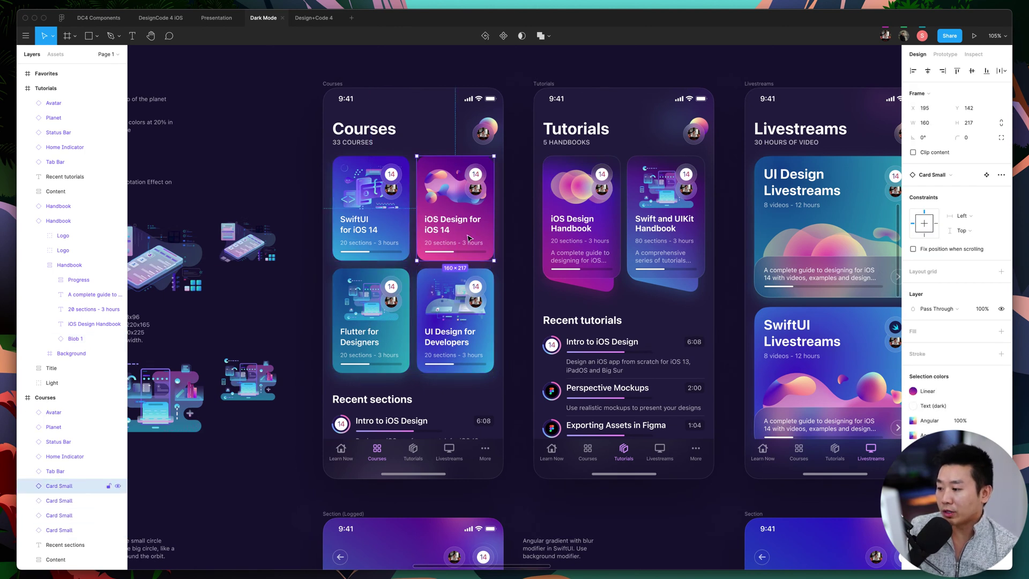
pyautogui.click(377, 239)
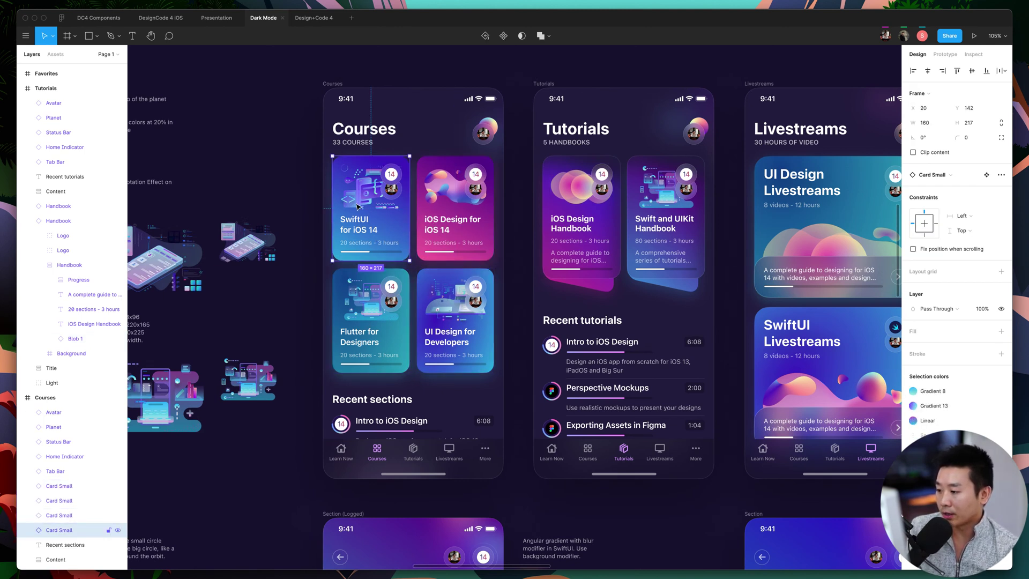
pyautogui.click(452, 232)
pyautogui.click(450, 322)
pyautogui.click(386, 317)
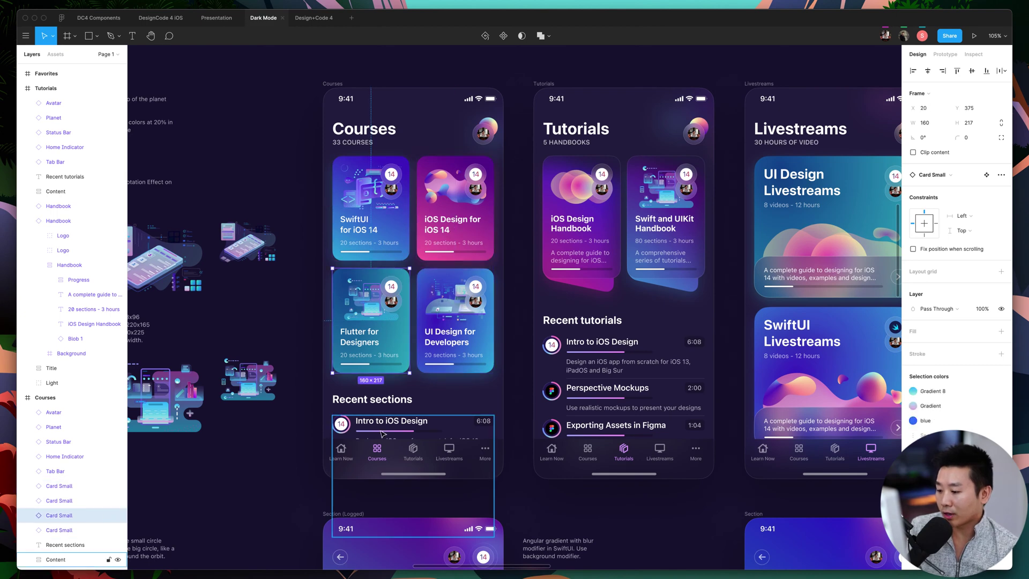
# Inspect the section rows under Recent tutorials on the Tutorials screen.
pyautogui.scroll(-1, 567, 342)
pyautogui.hscroll(1, 567, 342)
pyautogui.doubleClick(567, 342)
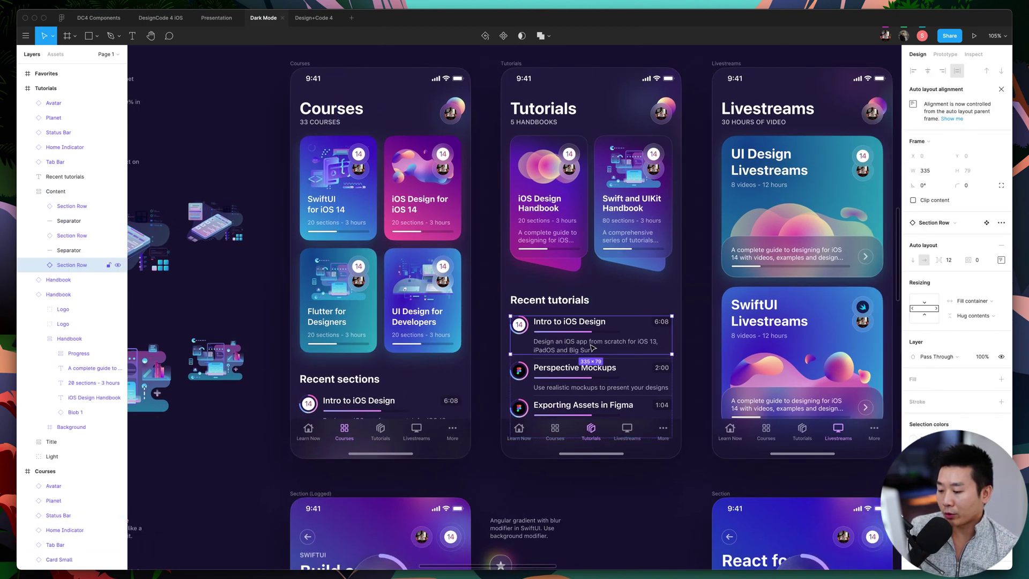
pyautogui.click(579, 384)
pyautogui.click(536, 399)
pyautogui.hscroll(5, 536, 398)
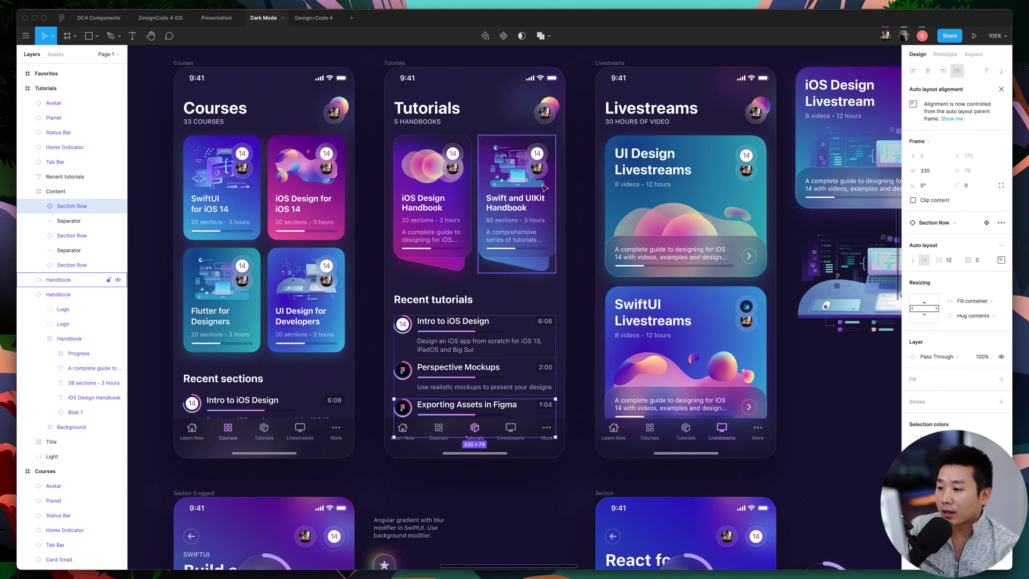
pyautogui.hscroll(3, 509, 225)
pyautogui.hscroll(-2, 474, 121)
pyautogui.hscroll(-1, 473, 120)
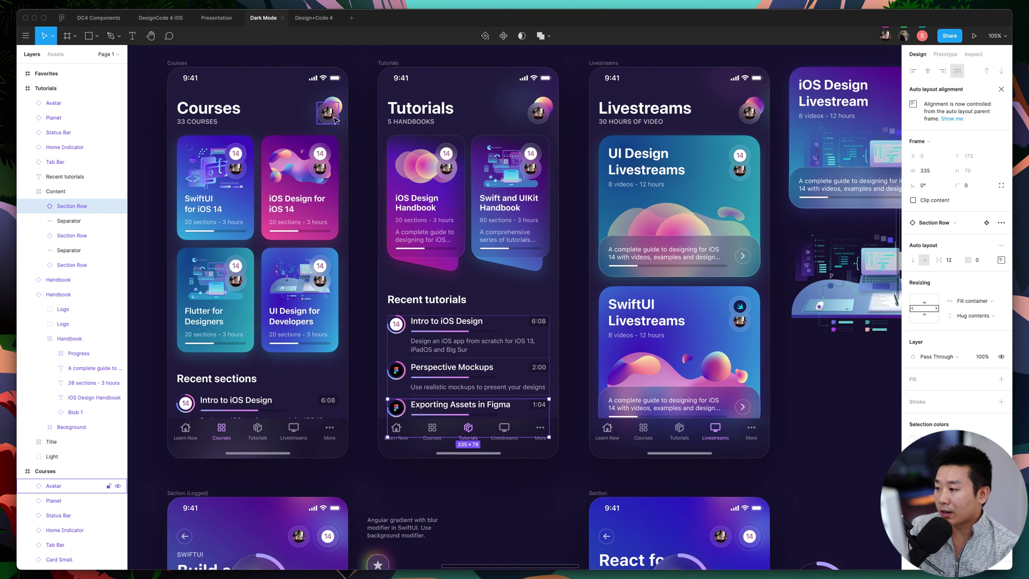
# Inspect the status bar and home indicator components on the Courses screen.
pyautogui.click(263, 83)
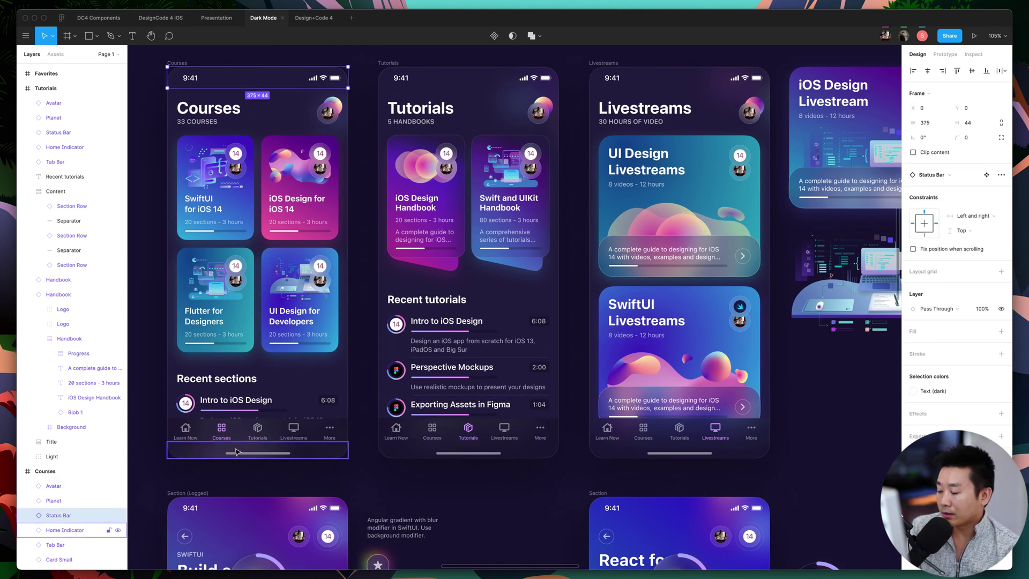
pyautogui.click(215, 452)
pyautogui.doubleClick(212, 453)
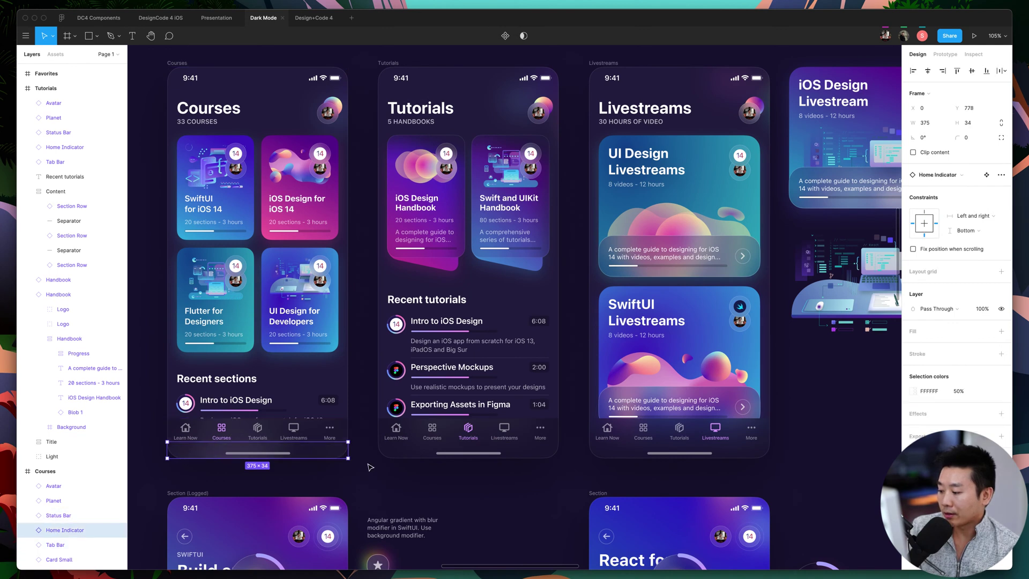
pyautogui.hscroll(1, 514, 117)
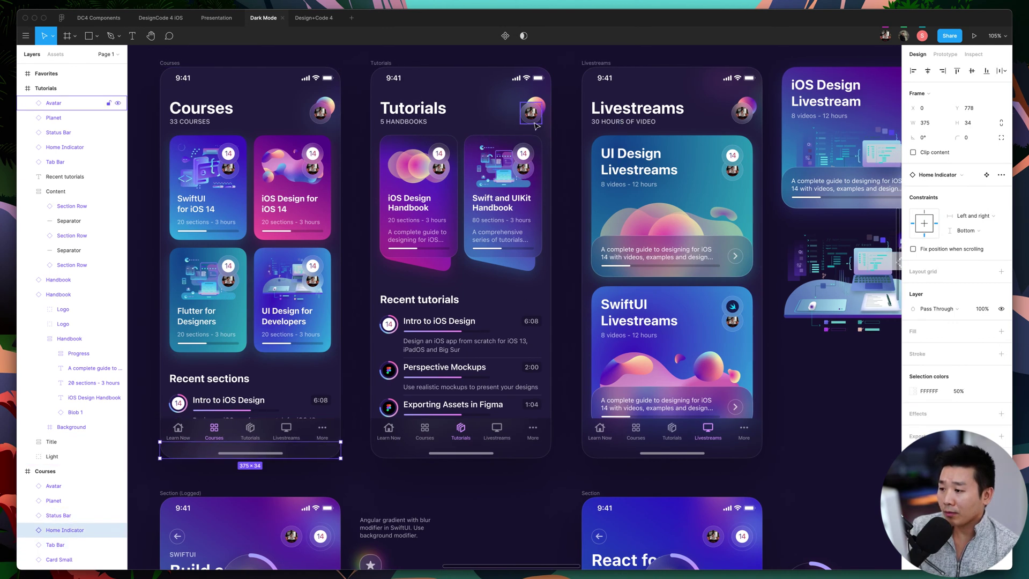
# Inspect the title group on the Tutorials screen and look over the neighbouring Livestreams and Account screens.
pyautogui.click(533, 119)
pyautogui.hscroll(15, 422, 114)
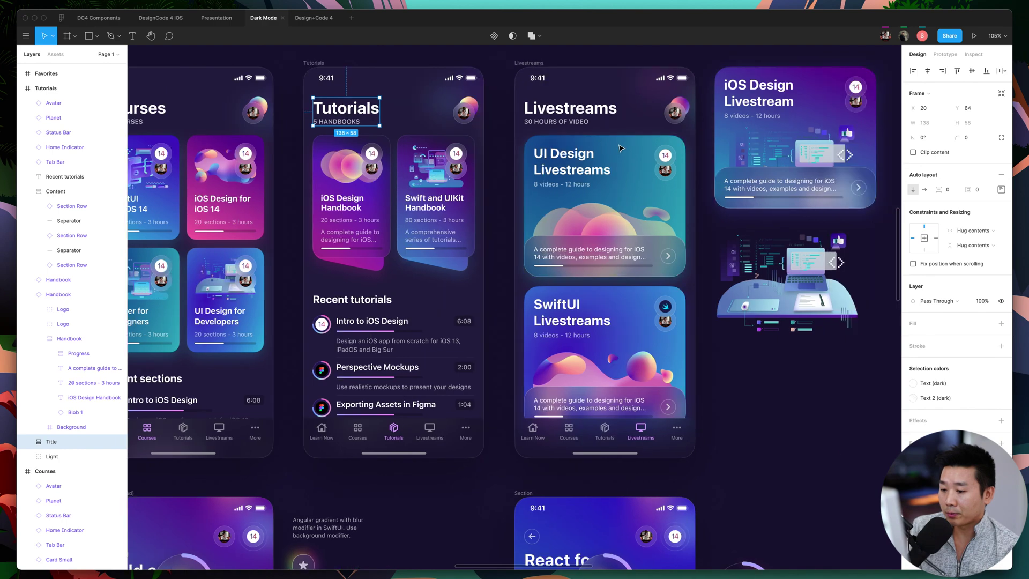
pyautogui.hscroll(-10, 617, 150)
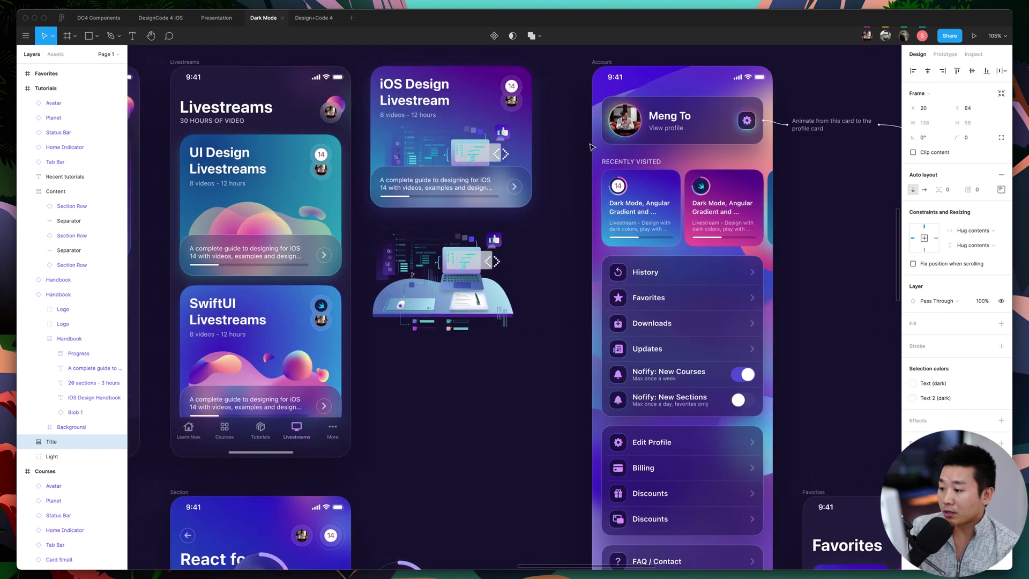
pyautogui.scroll(3, 616, 149)
pyautogui.hscroll(-4, 593, 142)
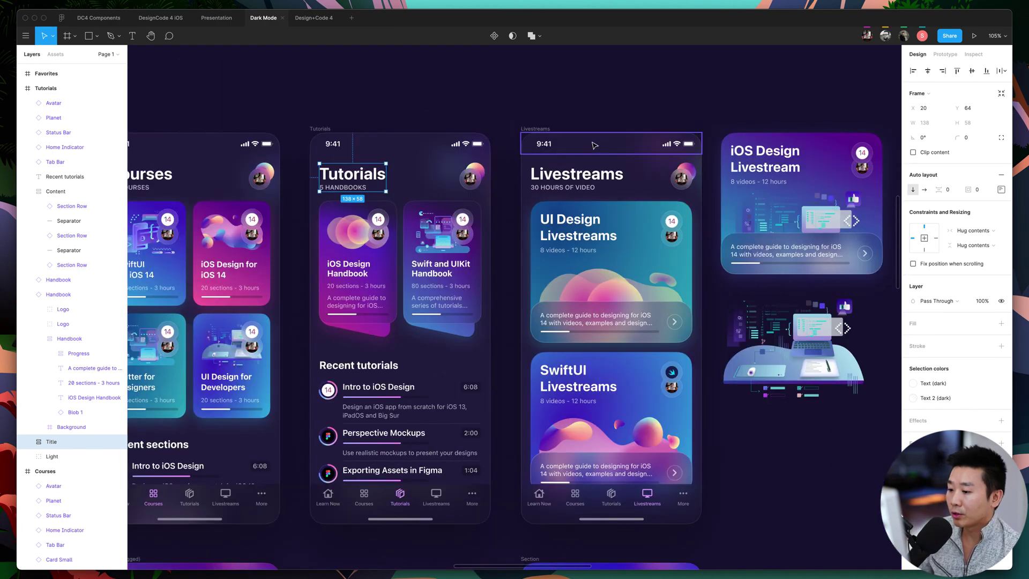
# Inspect the first and third illustration components and look over the rest of the Illustrations and Blobs collections.
pyautogui.scroll(20, 584, 228)
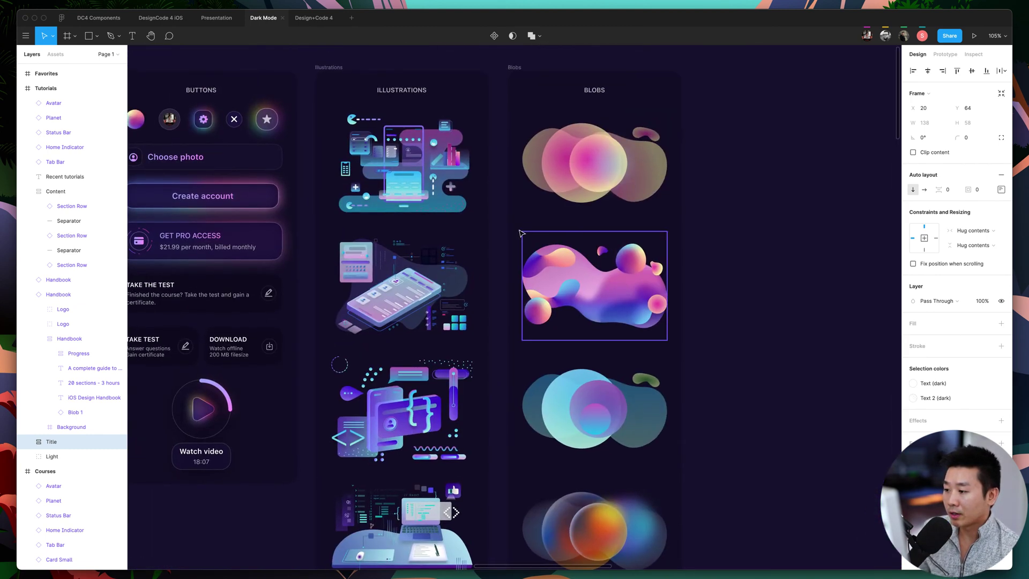
pyautogui.hscroll(-2, 583, 234)
pyautogui.click(447, 155)
pyautogui.click(453, 375)
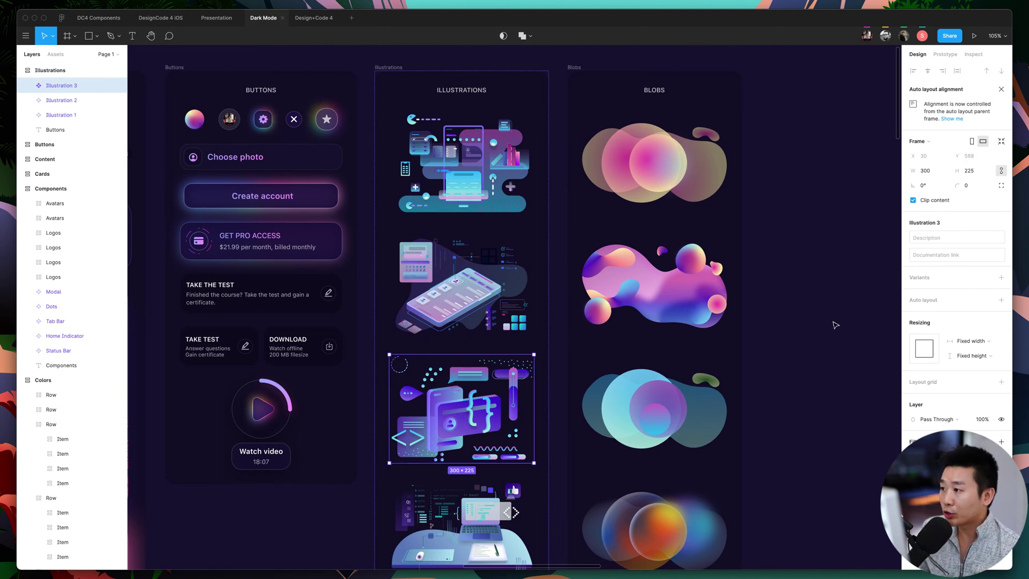
pyautogui.scroll(-5, 623, 337)
pyautogui.scroll(-10, 622, 337)
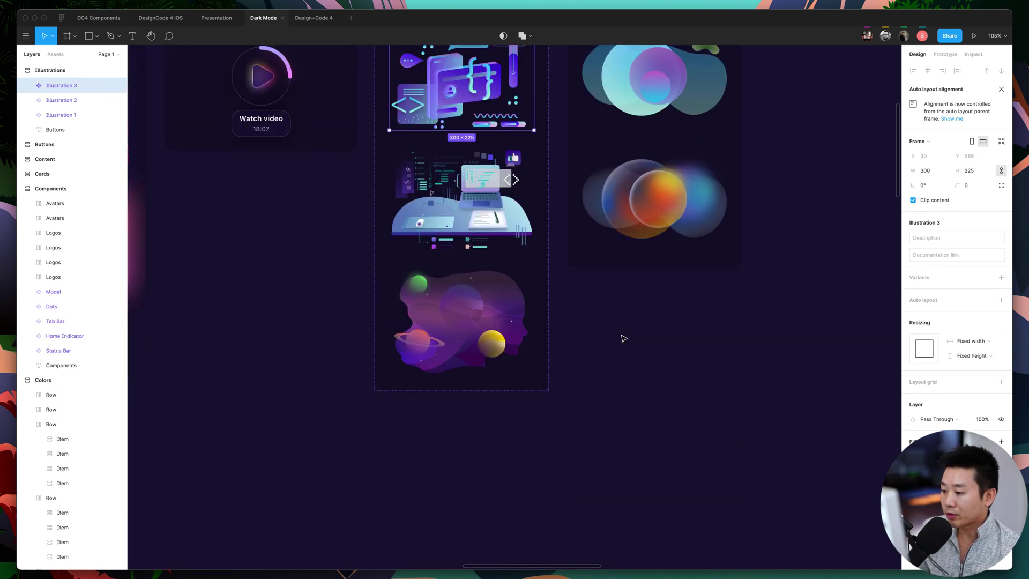
# Swap the blob instance in the iOS Design Handbook card on the Tutorials screen to Blob 2.
pyautogui.hscroll(-3, 623, 337)
pyautogui.press('super+plus')
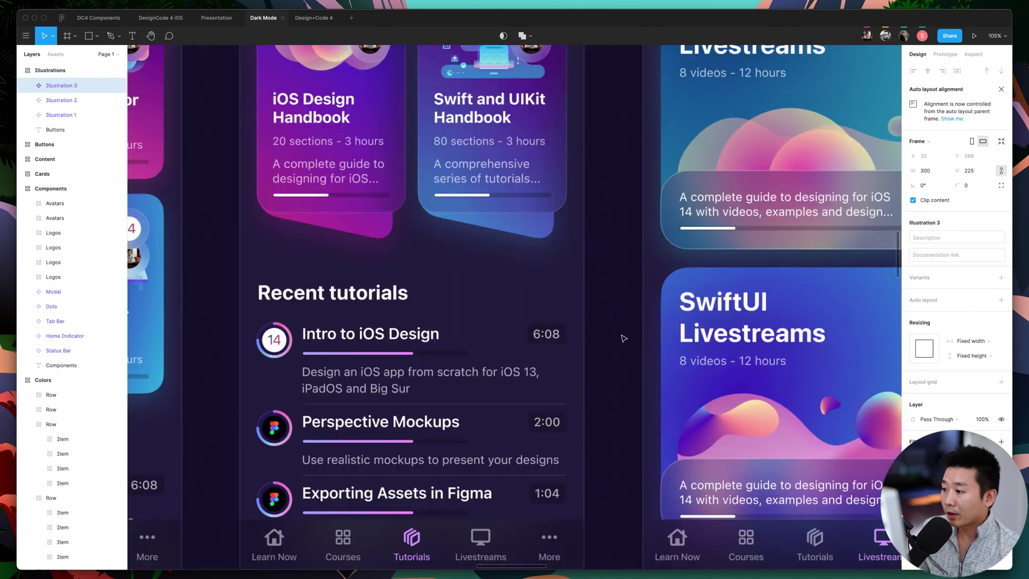
pyautogui.scroll(6, 623, 337)
pyautogui.hscroll(-3, 675, 335)
pyautogui.scroll(-1, 676, 334)
pyautogui.scroll(-2, 677, 333)
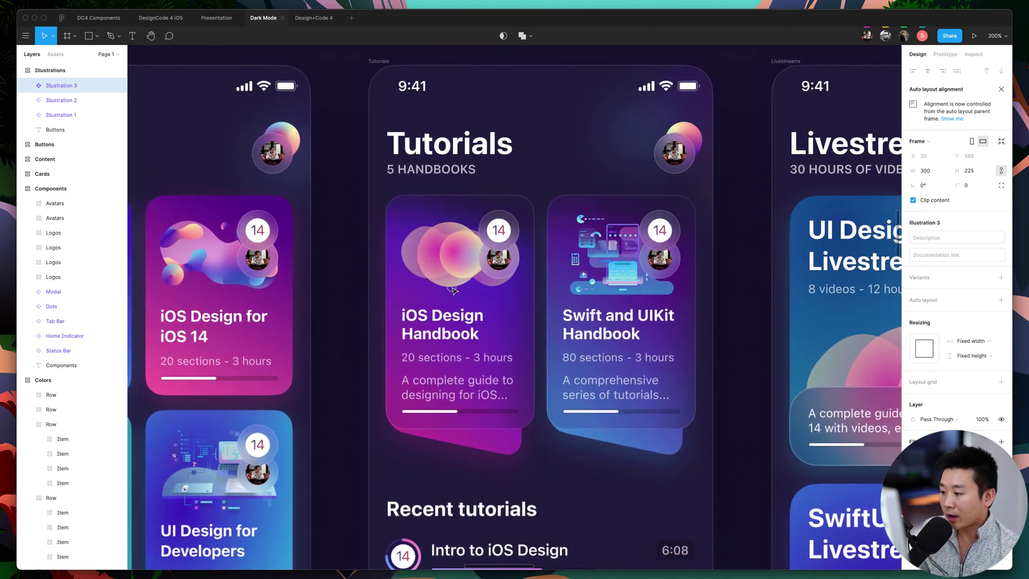
pyautogui.keyDown('super'); pyautogui.click(448, 261); pyautogui.keyUp('super')
pyautogui.click(454, 261)
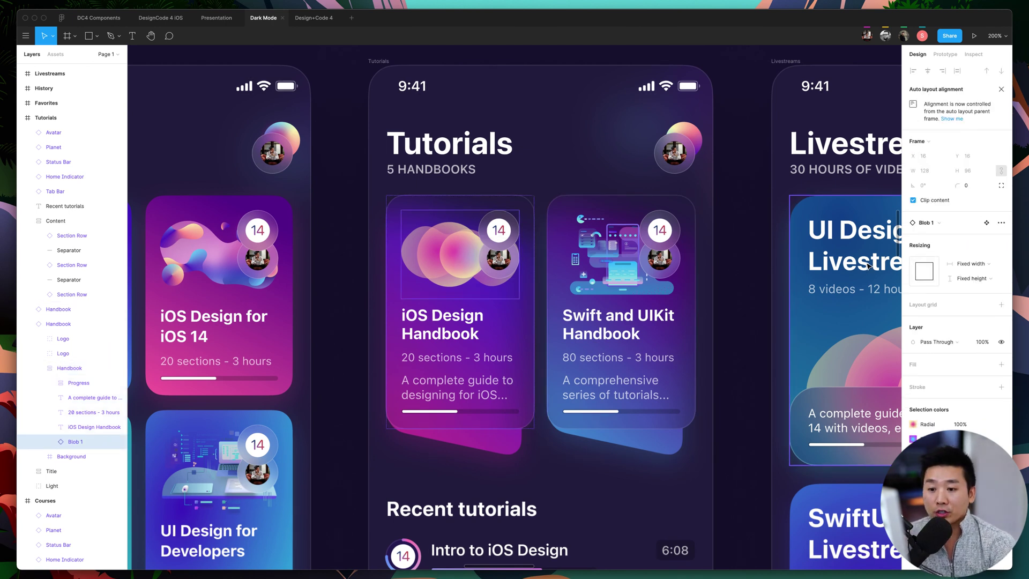
pyautogui.click(941, 224)
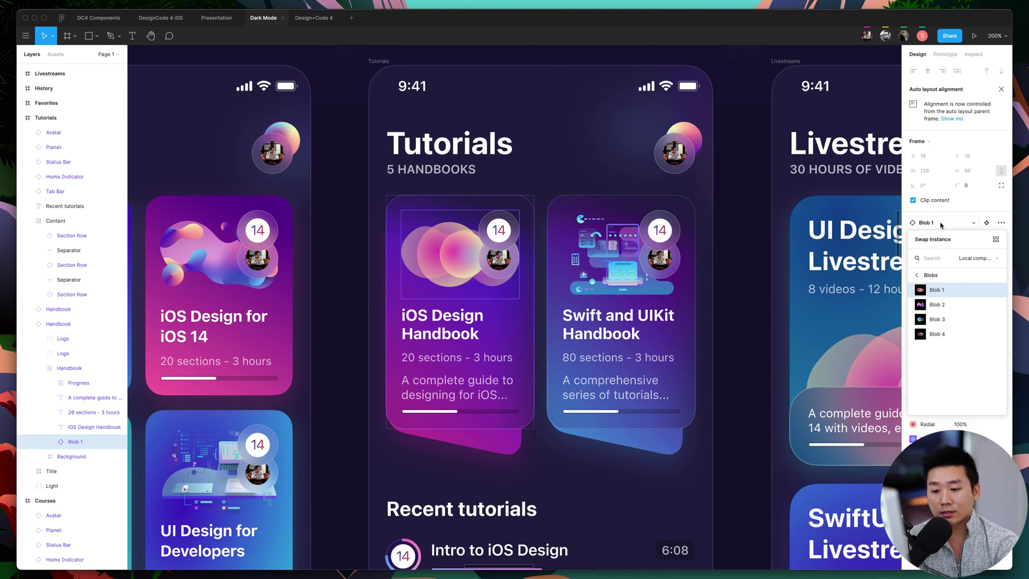
pyautogui.click(938, 304)
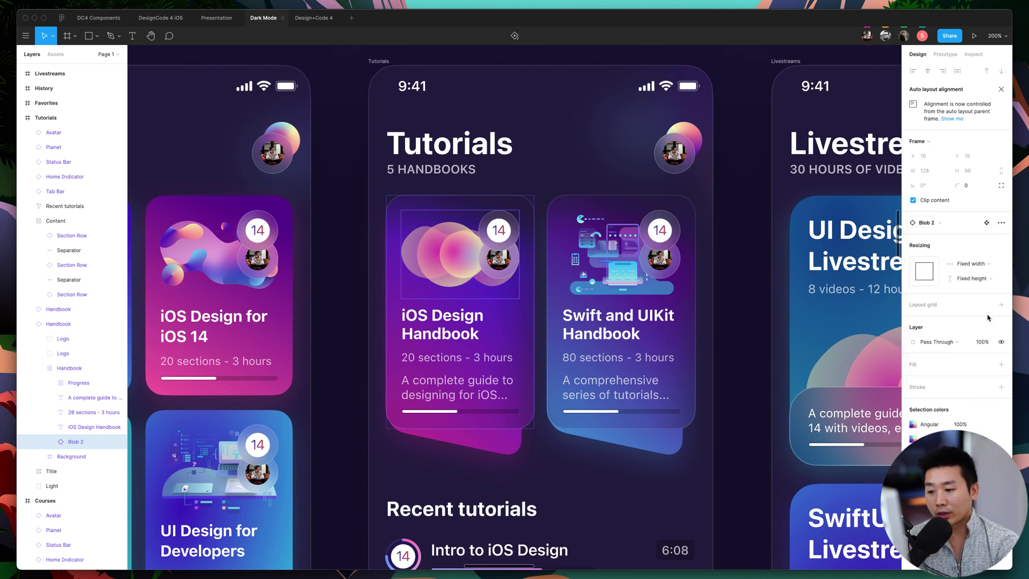
# Swap the card's blob instance to Blob 3, Blob 4 and back to Blob 1, and clear the selection.
pyautogui.click(924, 232)
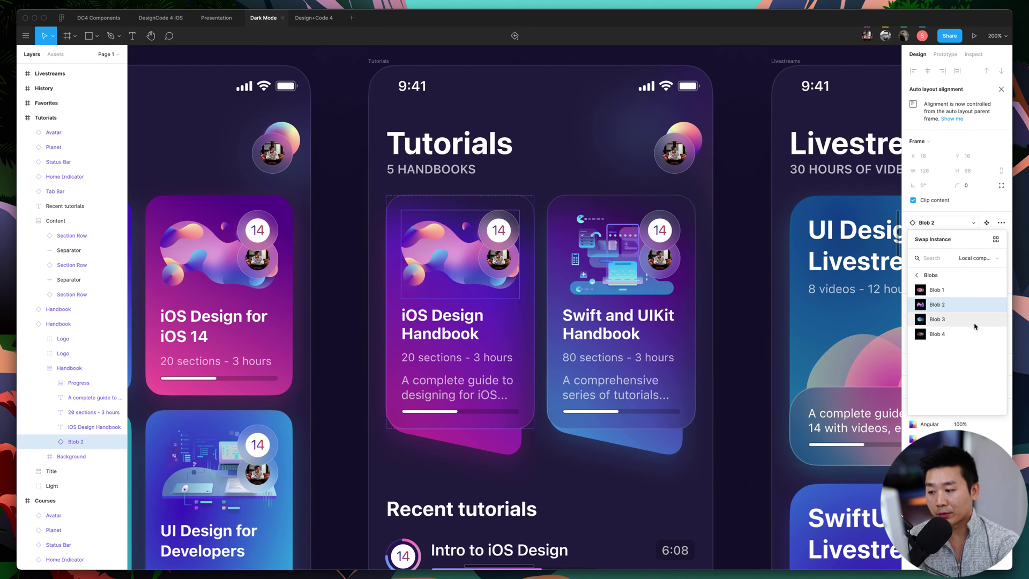
pyautogui.click(936, 319)
pyautogui.click(933, 222)
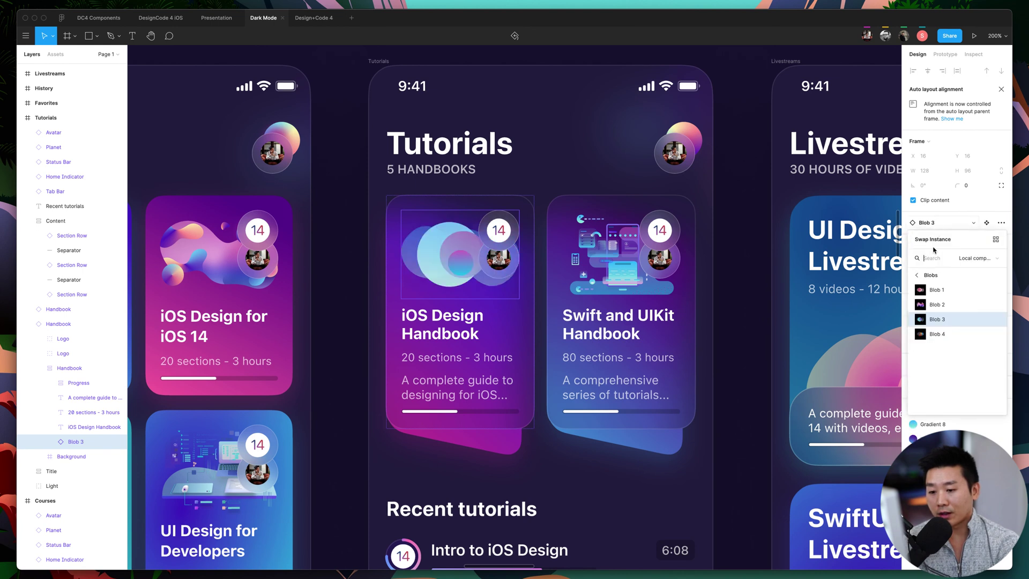
pyautogui.click(974, 329)
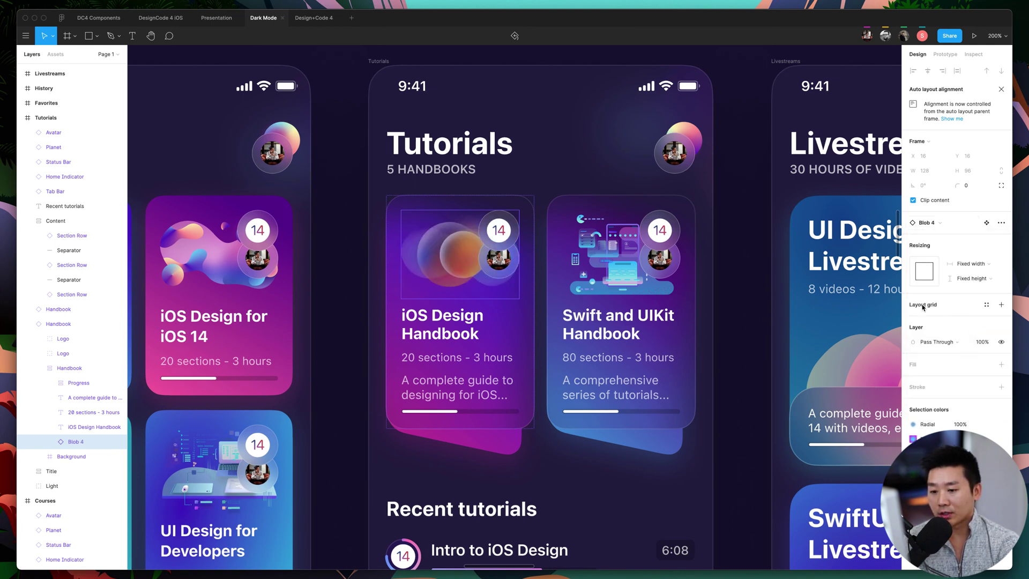
pyautogui.click(925, 225)
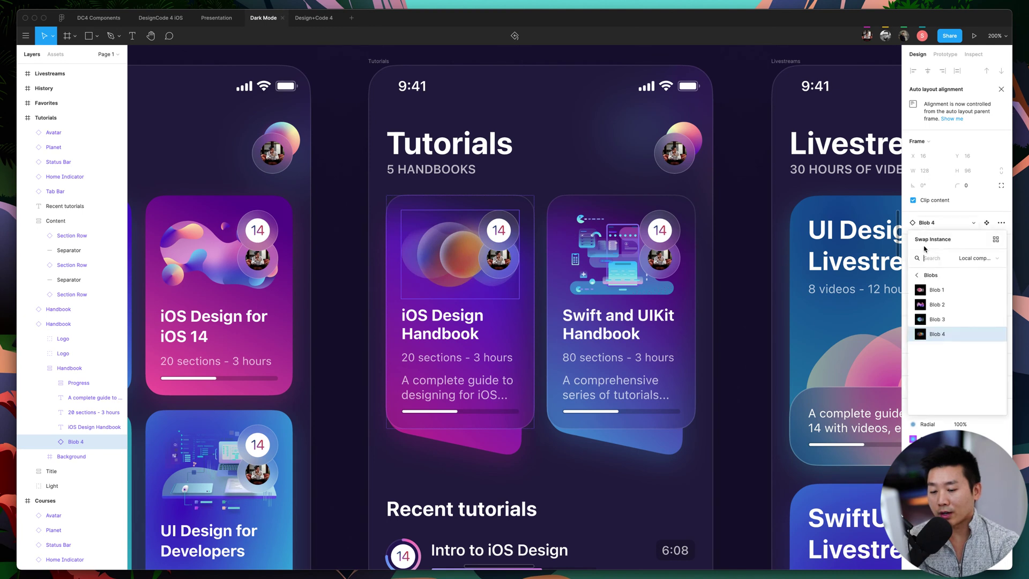
pyautogui.click(939, 294)
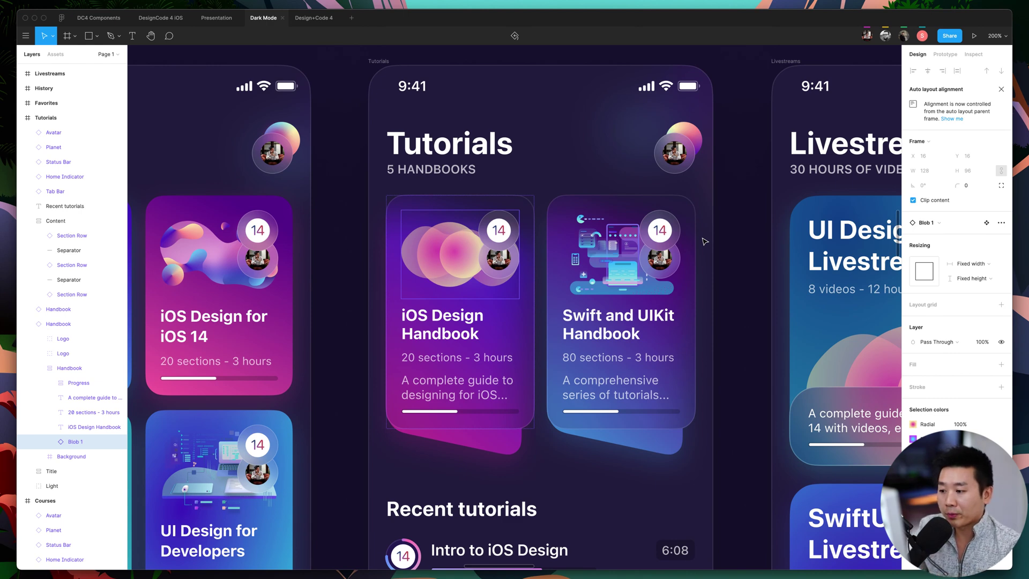
pyautogui.click(726, 274)
# Inspect the iOS Design Handbook card and look over the Livestreams, Account and Settings screens.
pyautogui.hscroll(2, 726, 274)
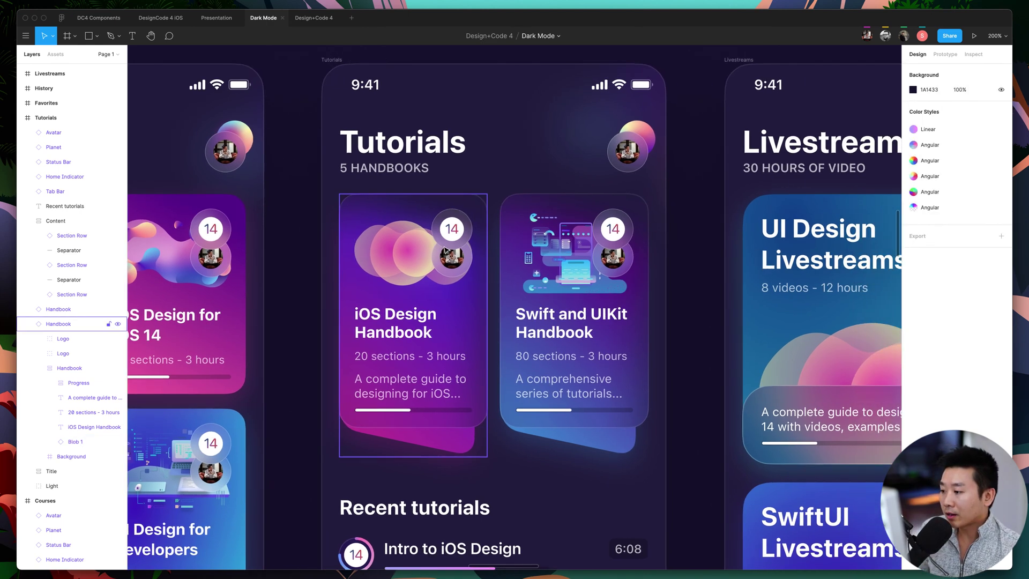
pyautogui.click(420, 247)
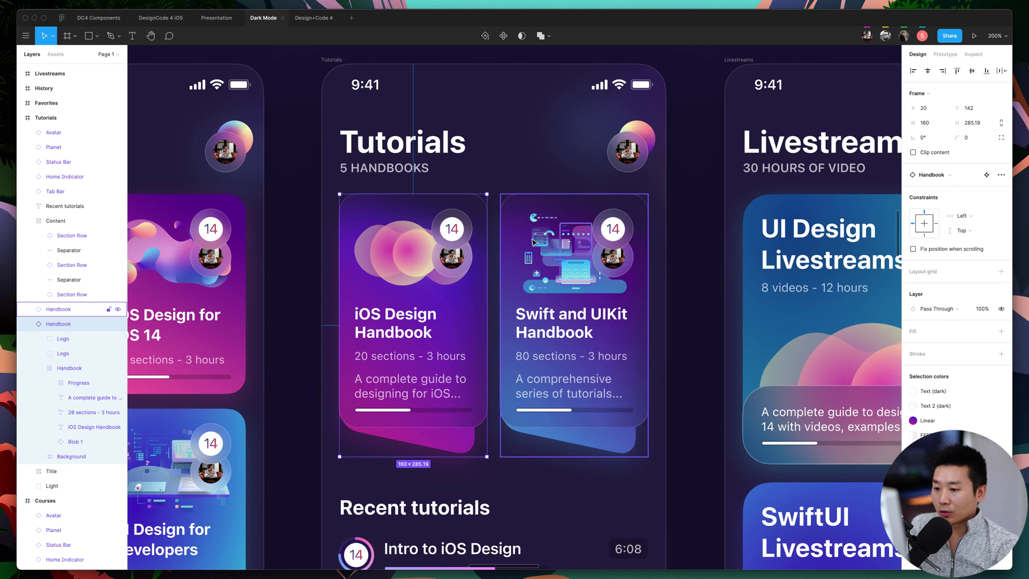
pyautogui.hscroll(15, 536, 242)
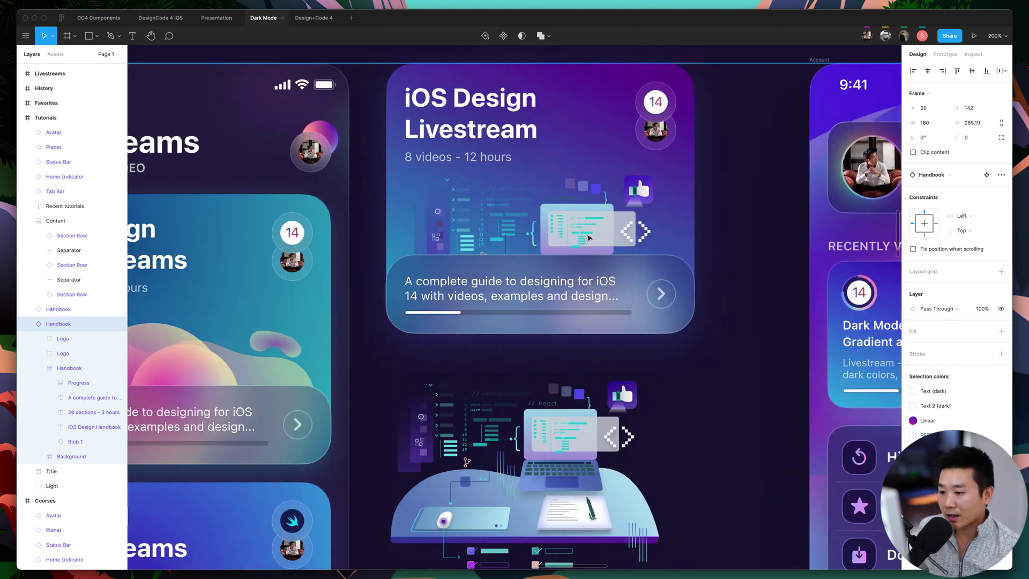
pyautogui.hscroll(10, 588, 237)
pyautogui.scroll(-5, 589, 238)
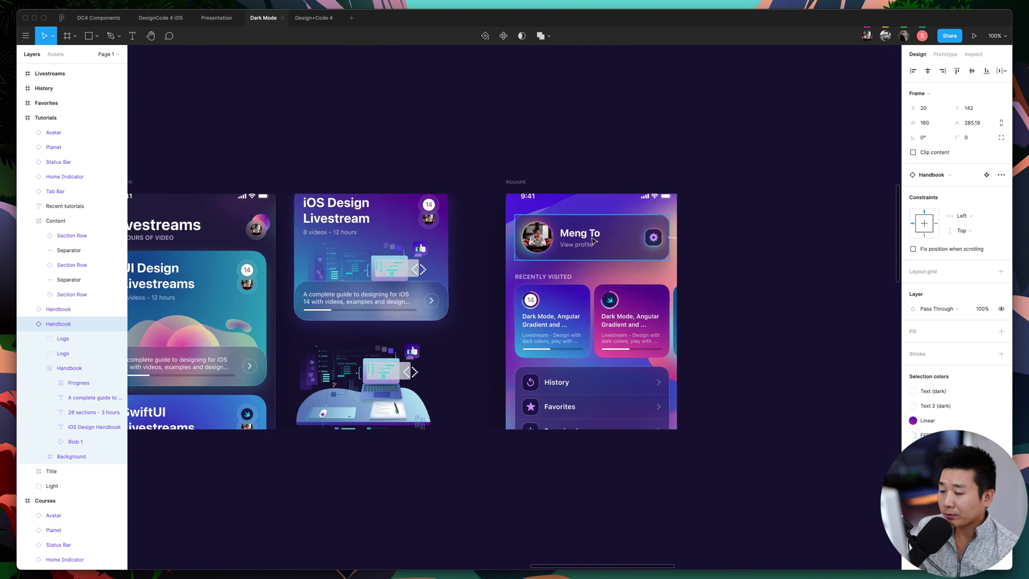
pyautogui.hscroll(15, 593, 242)
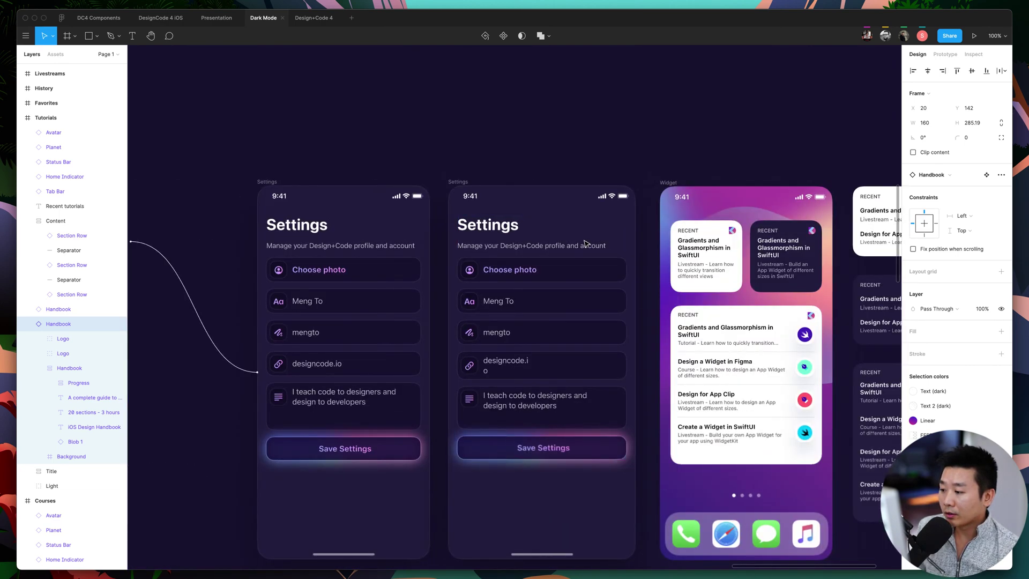
# Select the first Settings screen frame and examine its text fields up close.
pyautogui.hscroll(-5, 586, 243)
pyautogui.click(383, 182)
pyautogui.scroll(-2, 386, 182)
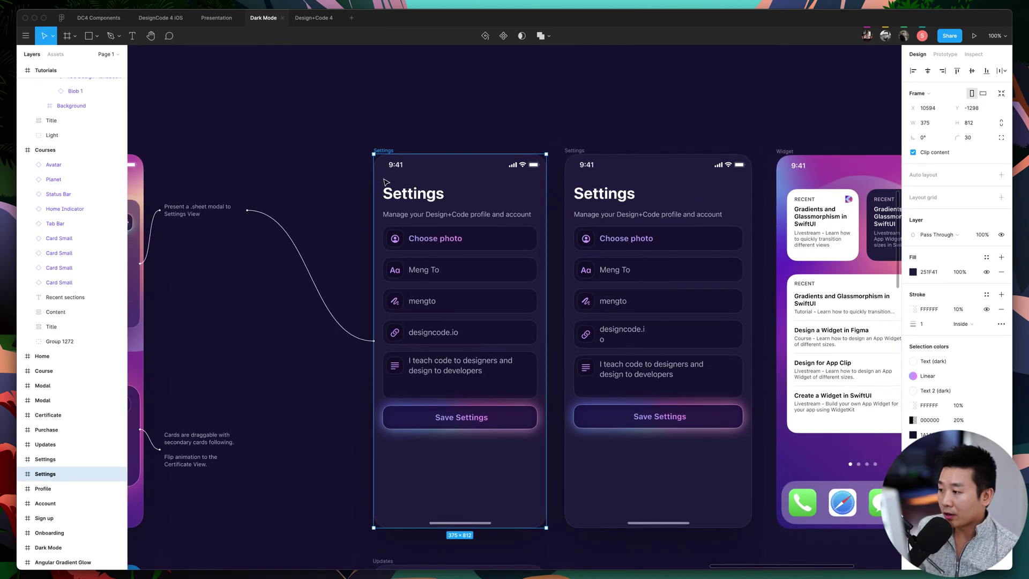
pyautogui.scroll(5, 391, 180)
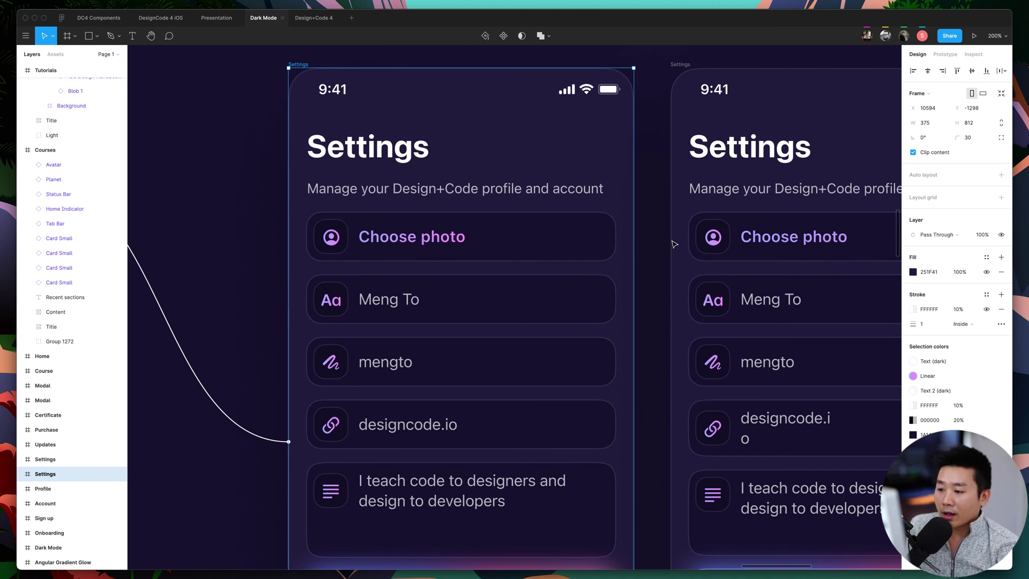
pyautogui.scroll(-2, 650, 230)
pyautogui.scroll(3, 644, 229)
pyautogui.scroll(-1, 642, 228)
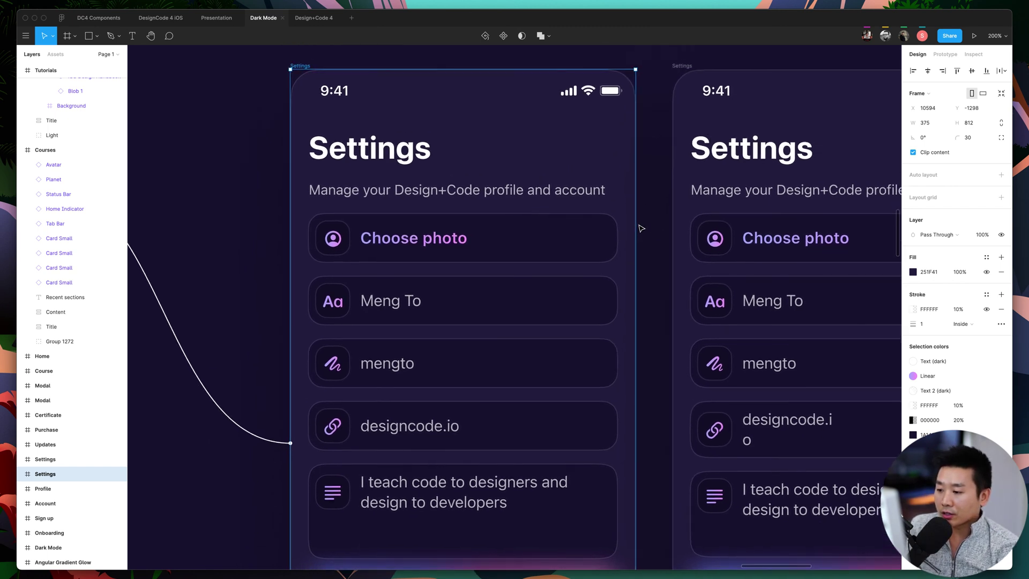
# Try to resize the first Settings screen frame horizontally from its right edge.
pyautogui.click(618, 224)
pyautogui.click(654, 220)
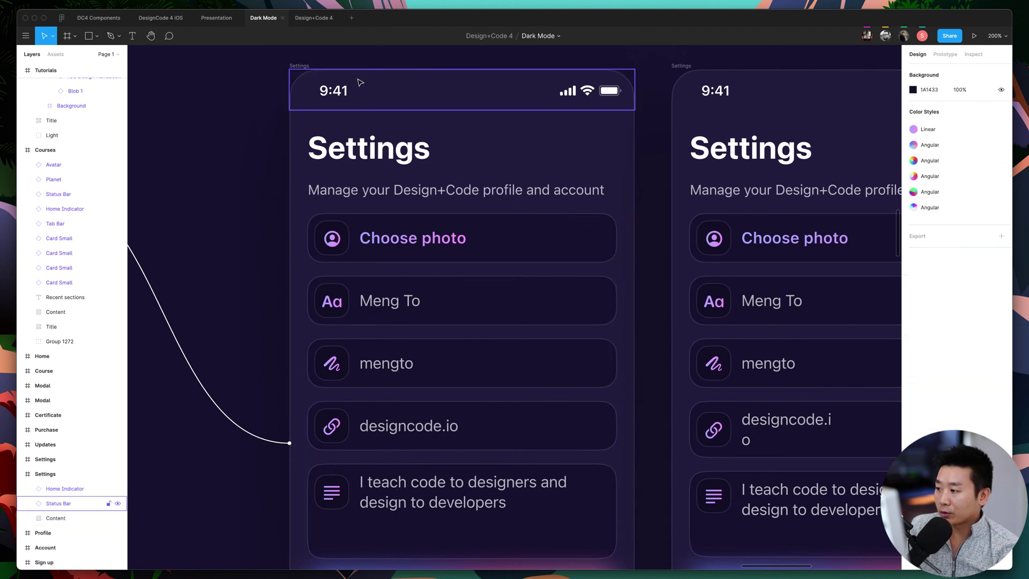
pyautogui.click(304, 66)
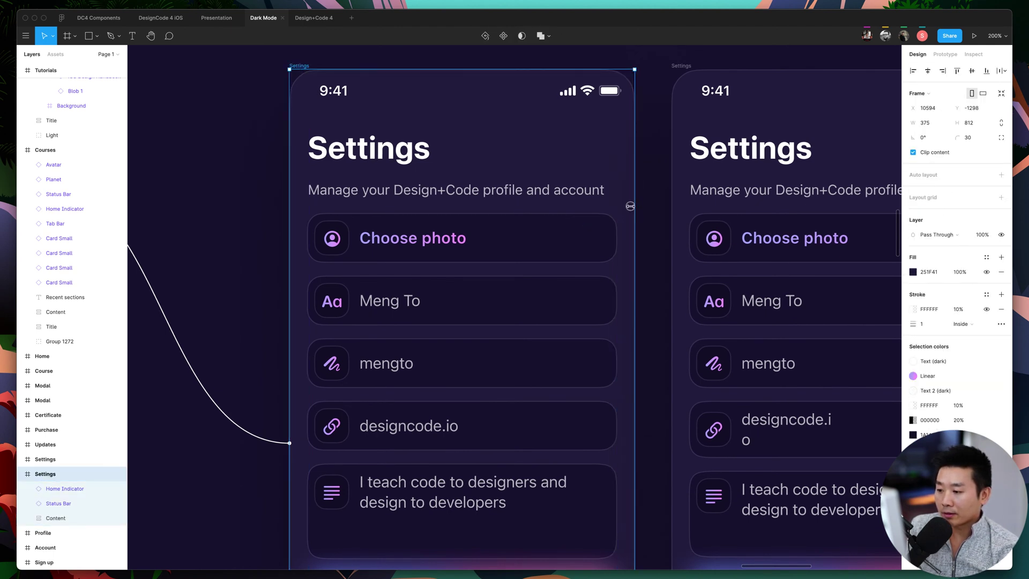
pyautogui.moveTo(634, 209)
pyautogui.mouseDown()
pyautogui.moveTo(449, 205)
pyautogui.moveTo(635, 209)
pyautogui.mouseUp()
# Narrow the second Settings screen frame to a width of about 236 to test its auto layout, and undo the resize.
pyautogui.hscroll(5, 589, 209)
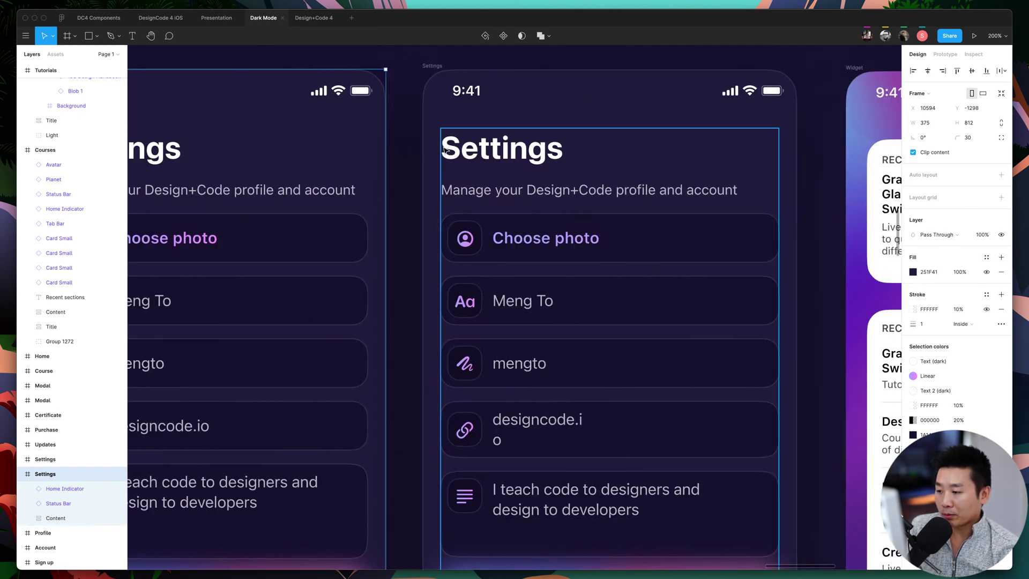
pyautogui.click(409, 152)
pyautogui.click(421, 130)
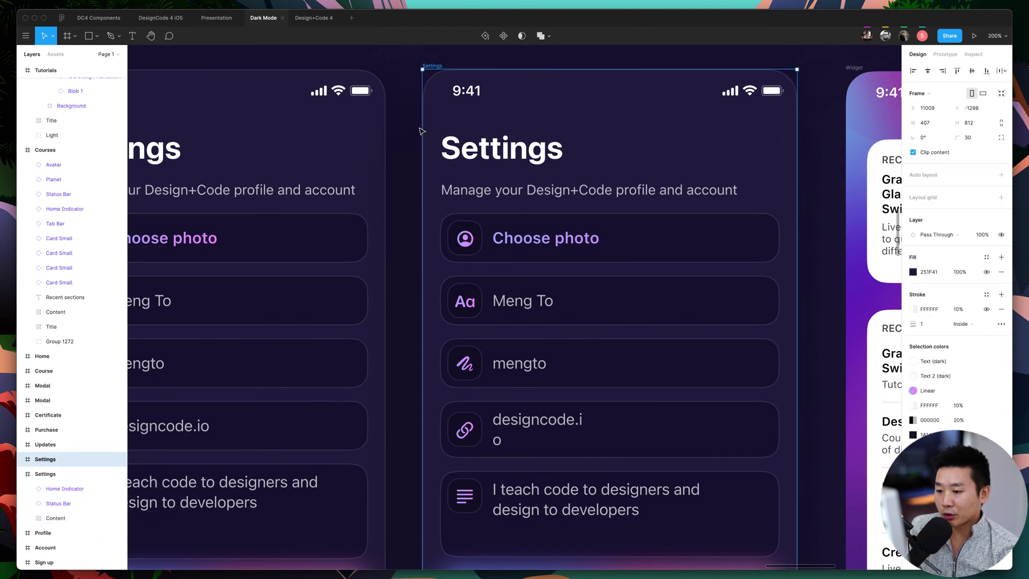
pyautogui.scroll(-2, 787, 202)
pyautogui.scroll(-5, 811, 207)
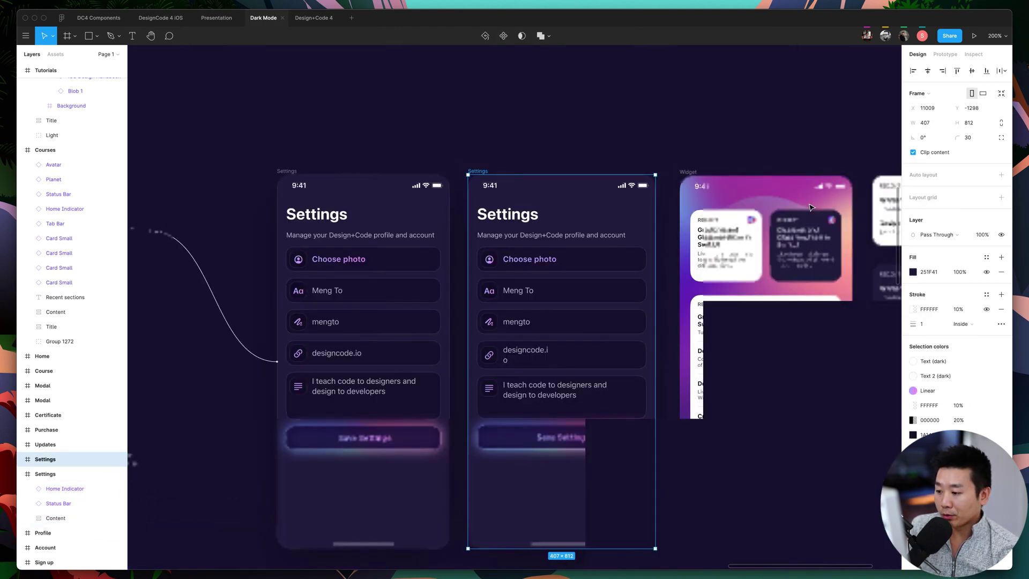
pyautogui.scroll(-3, 655, 201)
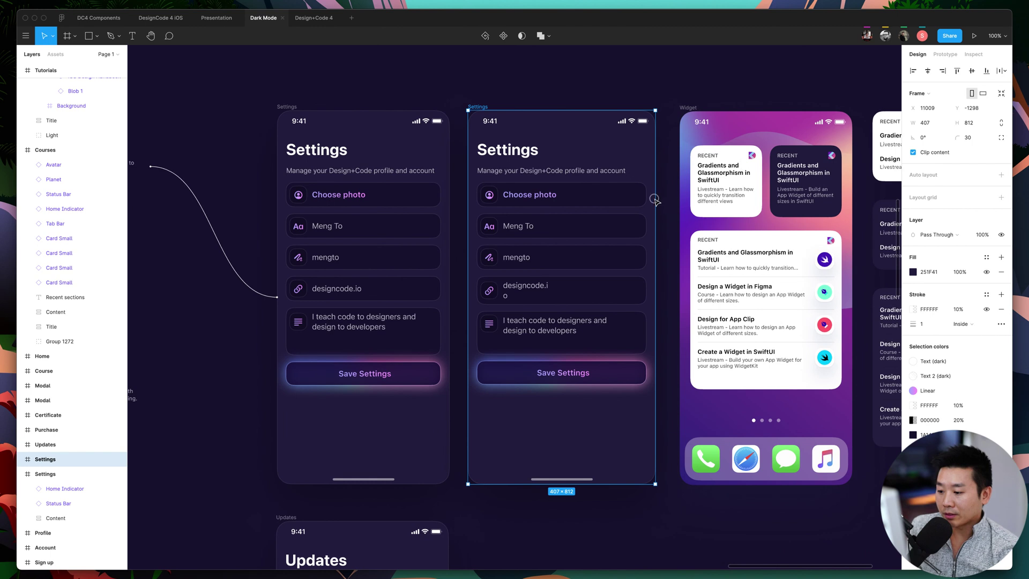
pyautogui.moveTo(655, 201); pyautogui.dragTo(578, 200)
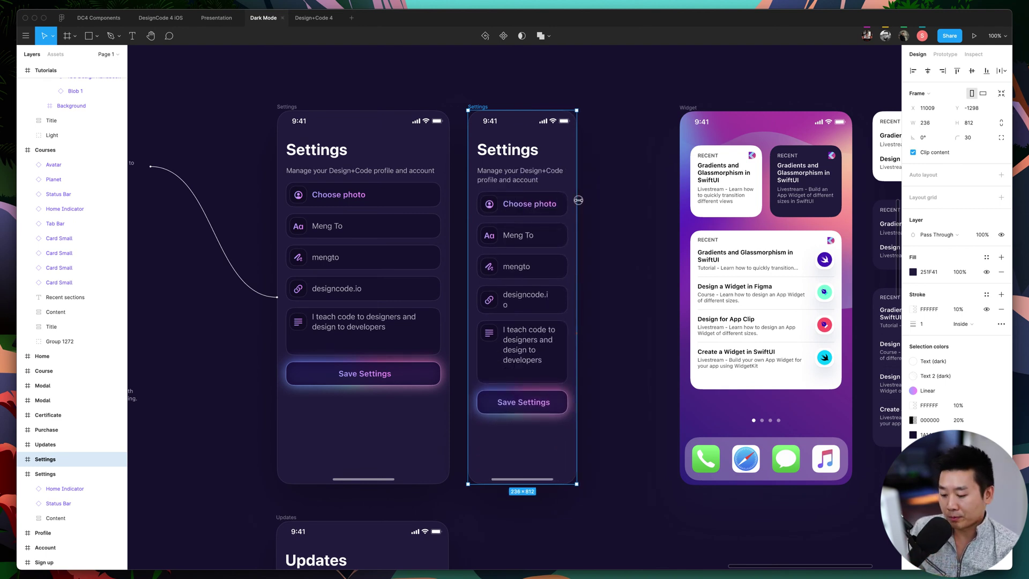
pyautogui.press('super+z')
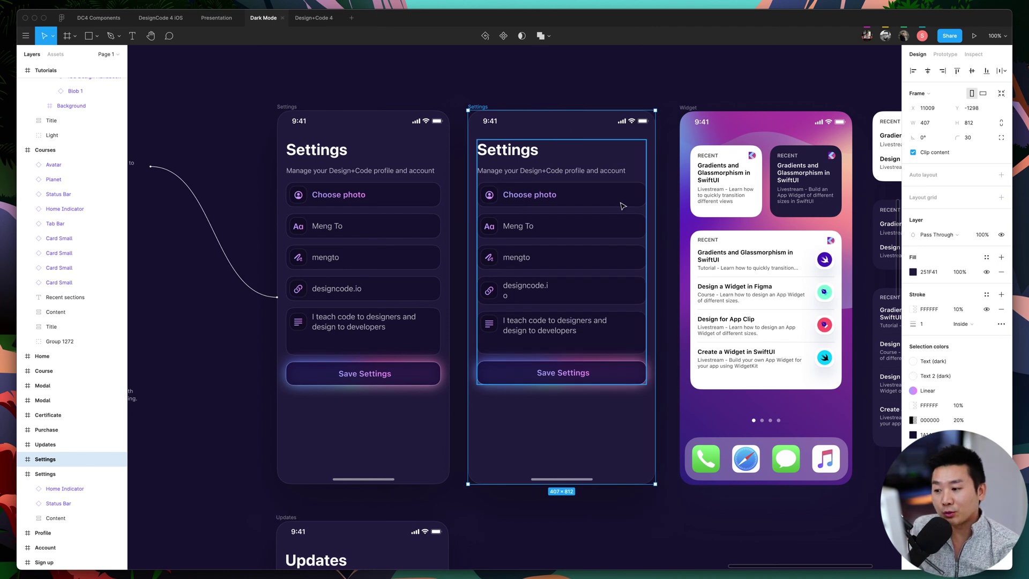
# Inspect the Choose photo text field and the name text field below it on the first Settings screen.
pyautogui.scroll(1, 623, 206)
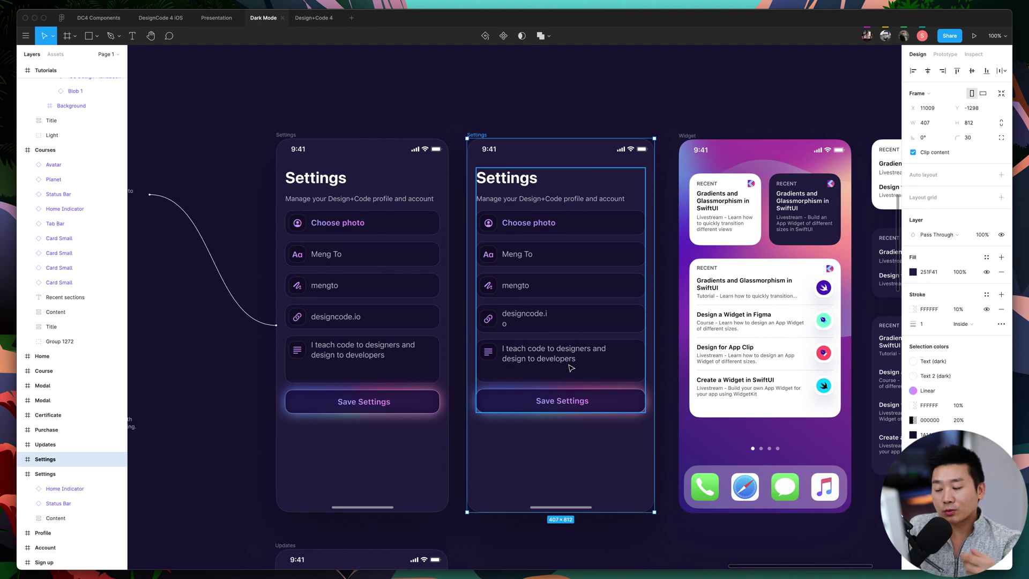
pyautogui.hscroll(-8, 583, 285)
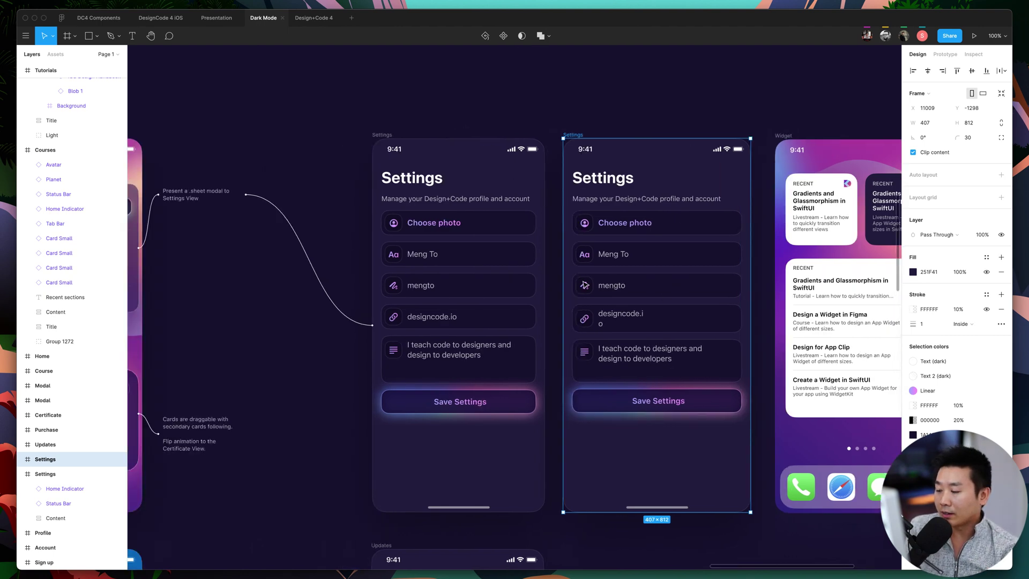
pyautogui.scroll(5, 584, 285)
pyautogui.scroll(-5, 585, 285)
pyautogui.hscroll(3, 585, 285)
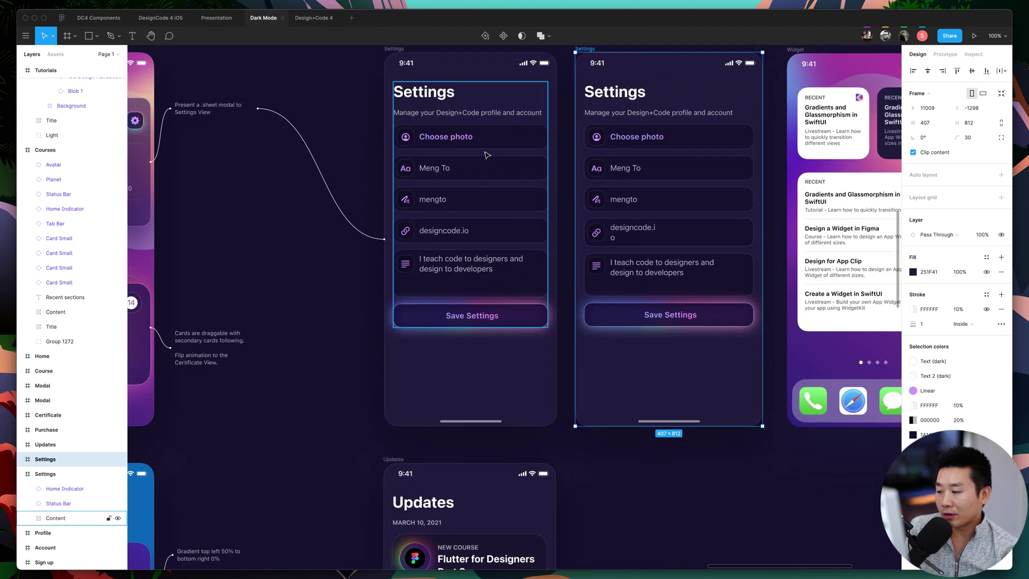
pyautogui.doubleClick(520, 141)
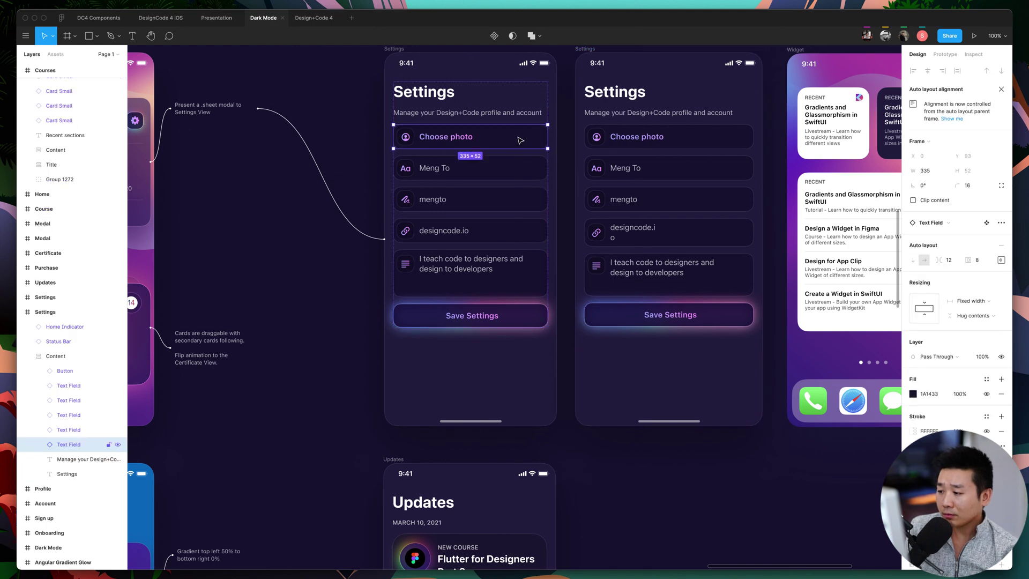
pyautogui.click(457, 170)
pyautogui.scroll(2, 590, 214)
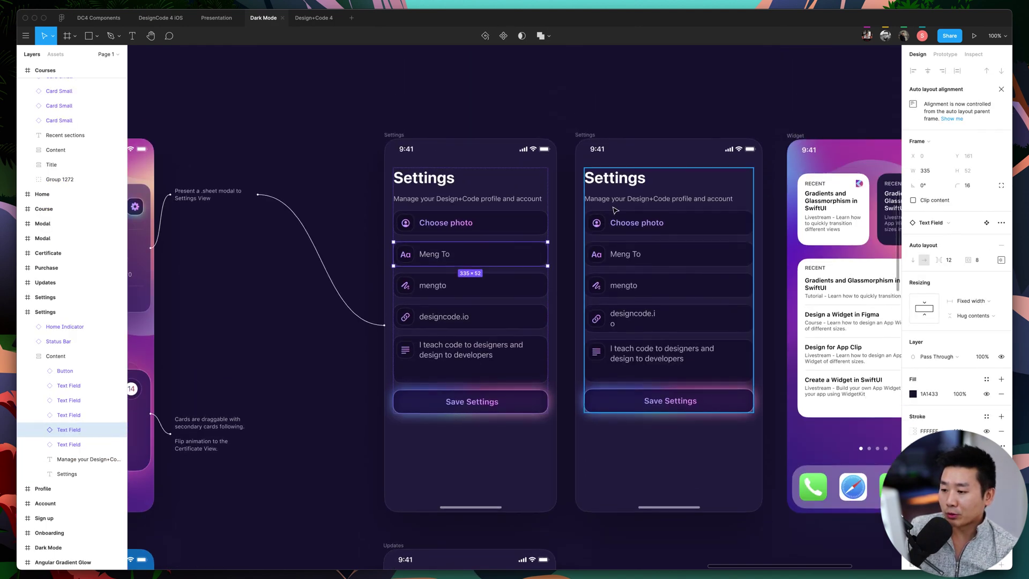
pyautogui.hscroll(3, 634, 237)
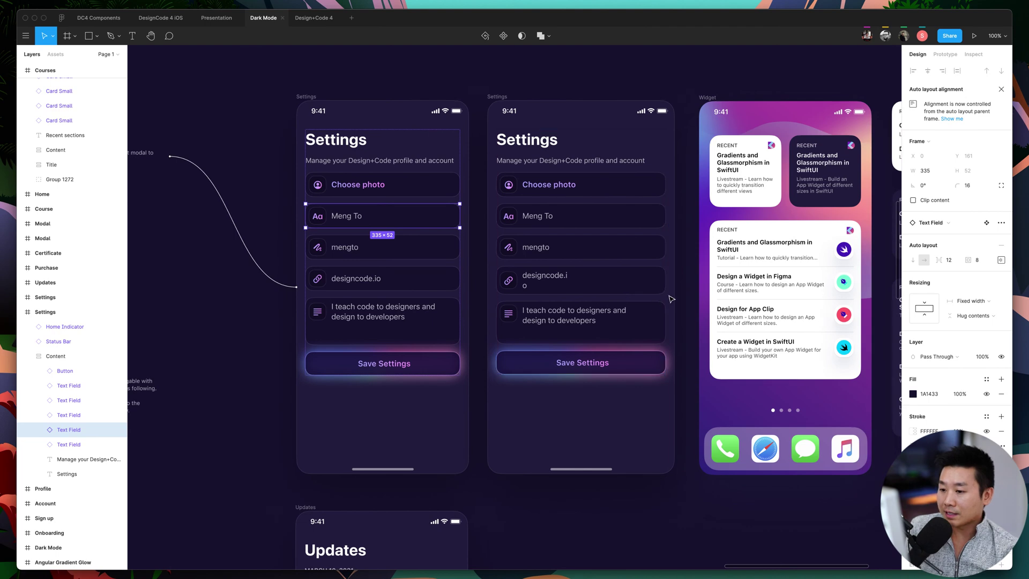
# Clear the selection and examine the Content frame of the Updates screen up close.
pyautogui.press('Escape')
pyautogui.hscroll(10, 653, 305)
pyautogui.scroll(-5, 664, 300)
pyautogui.hscroll(-10, 664, 300)
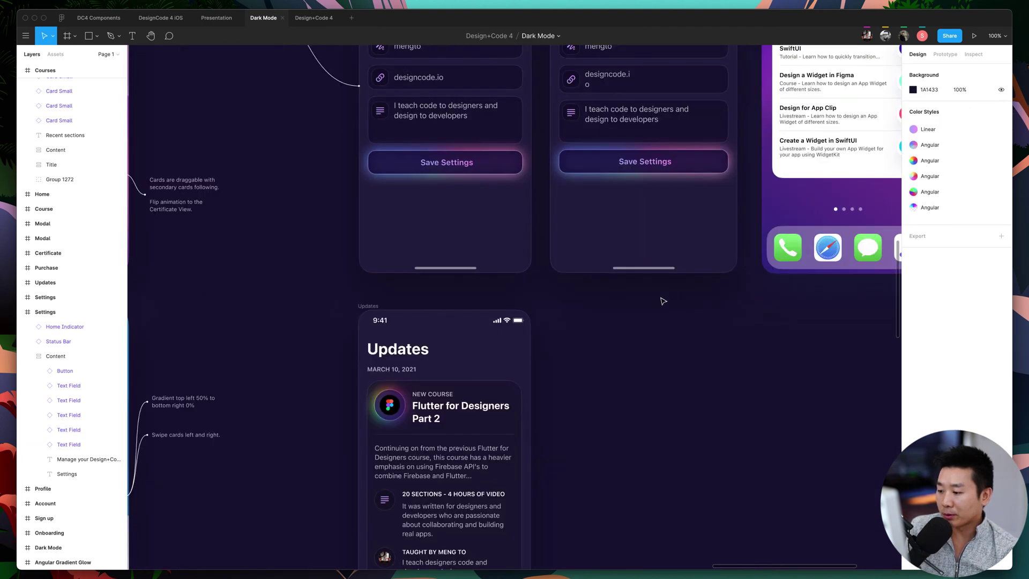
pyautogui.click(554, 297)
pyautogui.scroll(-2, 610, 300)
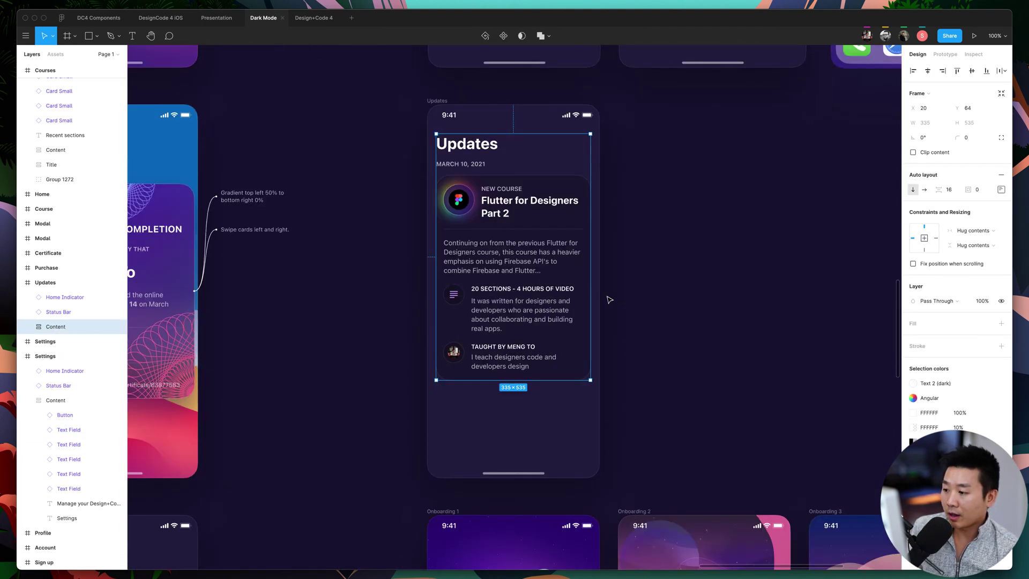
pyautogui.hotkey('ctrl', '+')
pyautogui.scroll(2, 706, 287)
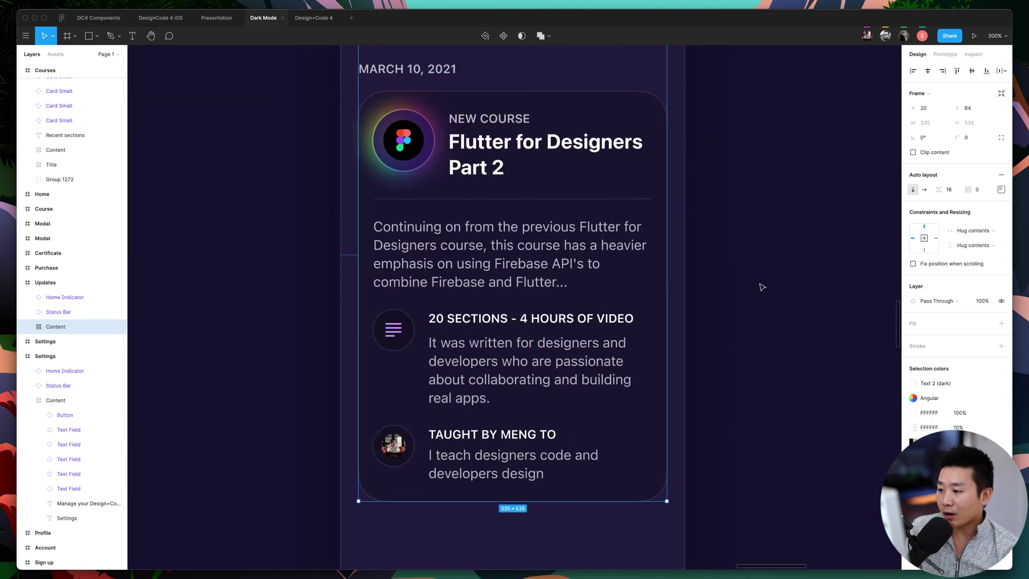
# Resize the course card on the Updates screen to widths of about 258 and 513, and undo the resizing.
pyautogui.click(756, 285)
pyautogui.doubleClick(597, 252)
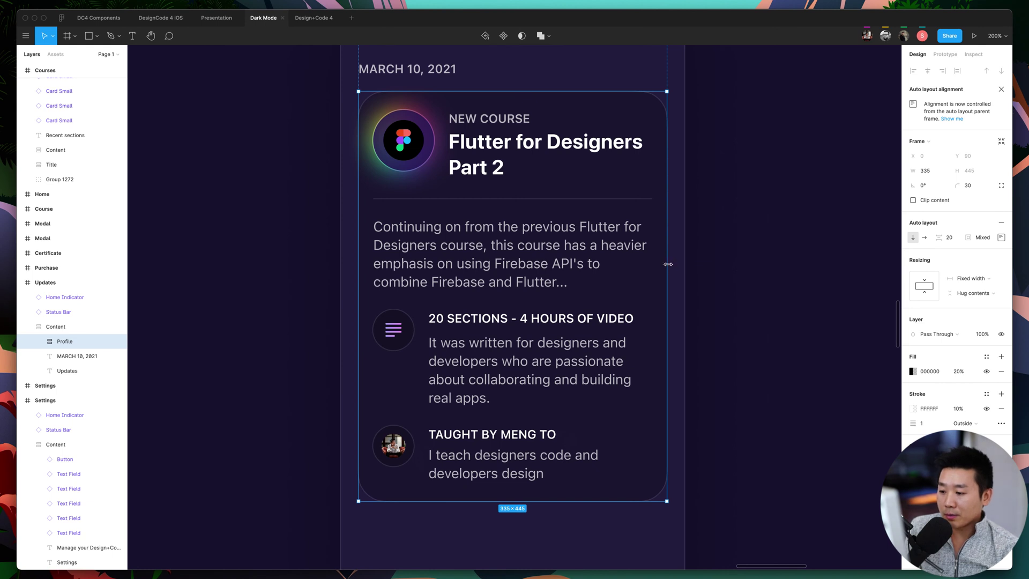
pyautogui.moveTo(666, 264); pyautogui.dragTo(596, 262)
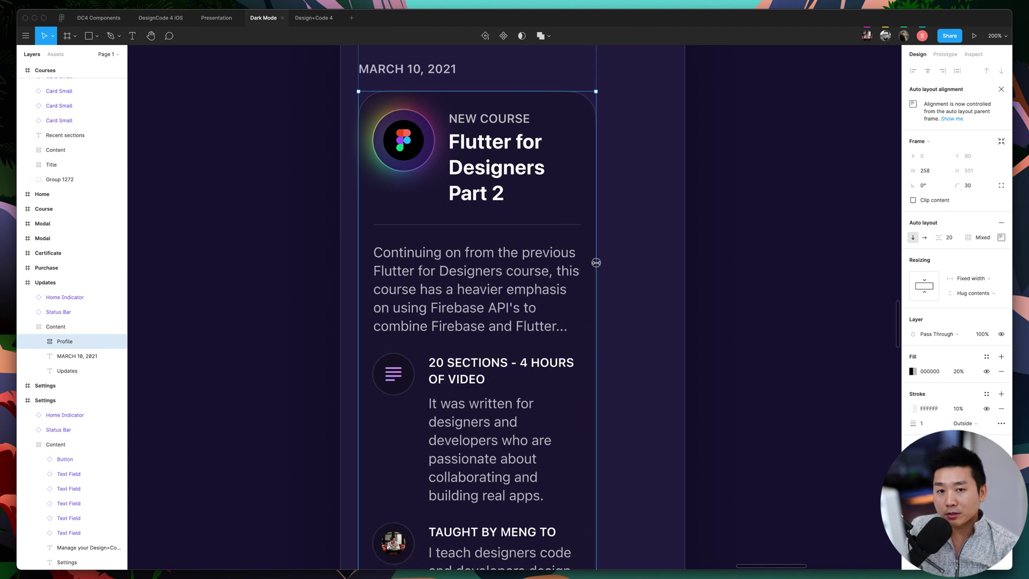
pyautogui.moveTo(596, 262); pyautogui.dragTo(830, 264)
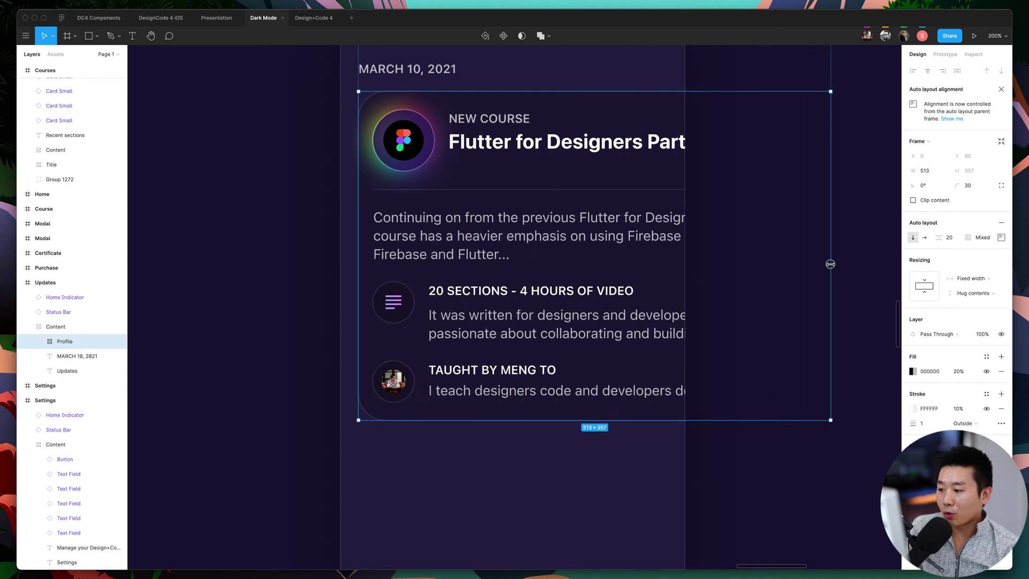
pyautogui.press('super+z')
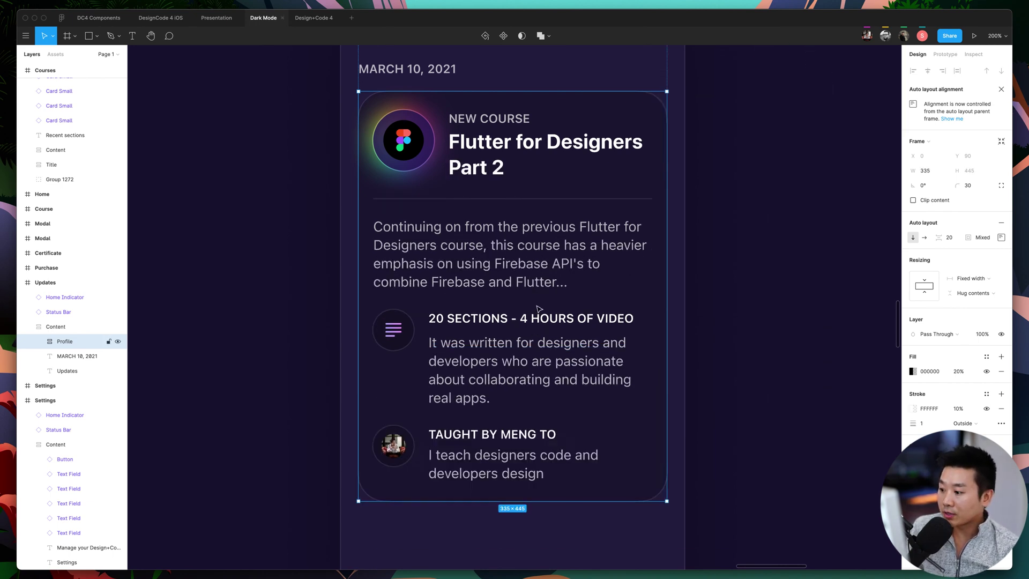
# Inspect the auto layout settings of the card's first Feature row and of the Updates screen's Content frame.
pyautogui.doubleClick(540, 347)
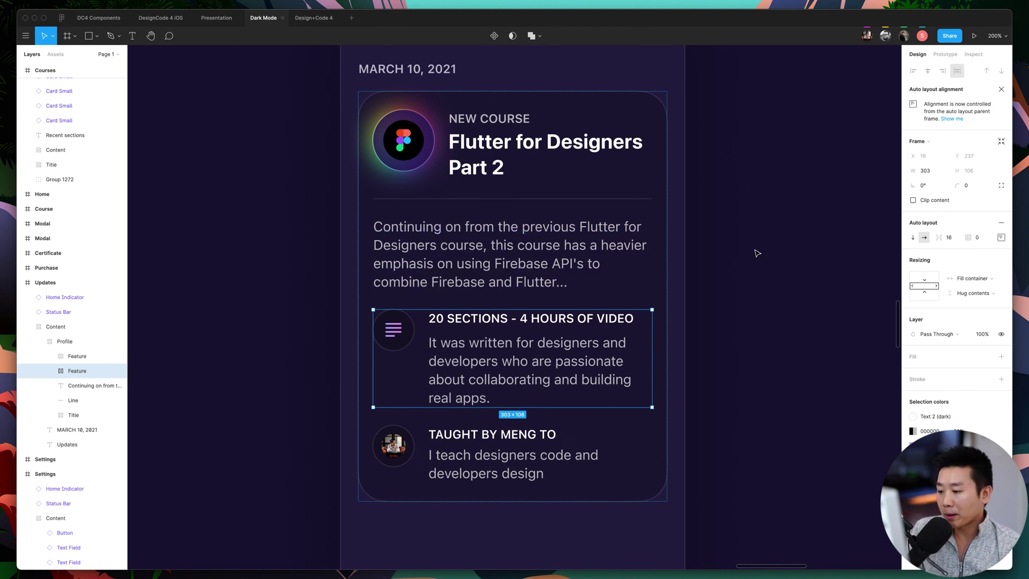
pyautogui.press('Escape')
pyautogui.click(505, 262)
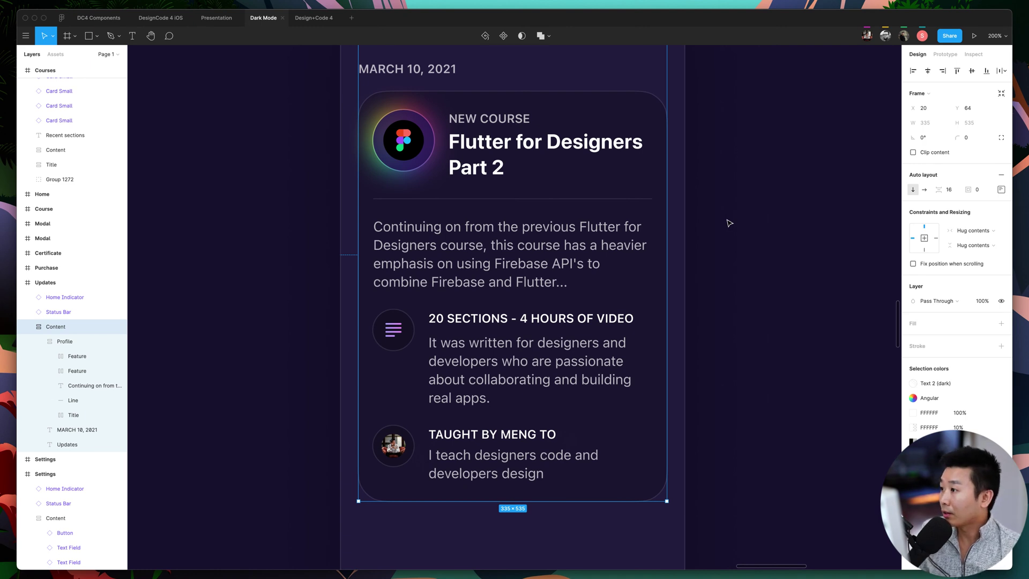
pyautogui.click(772, 316)
# Look over the Updates screen, the two Settings screens and the light and dark widget designs beside them.
pyautogui.scroll(-1, 771, 317)
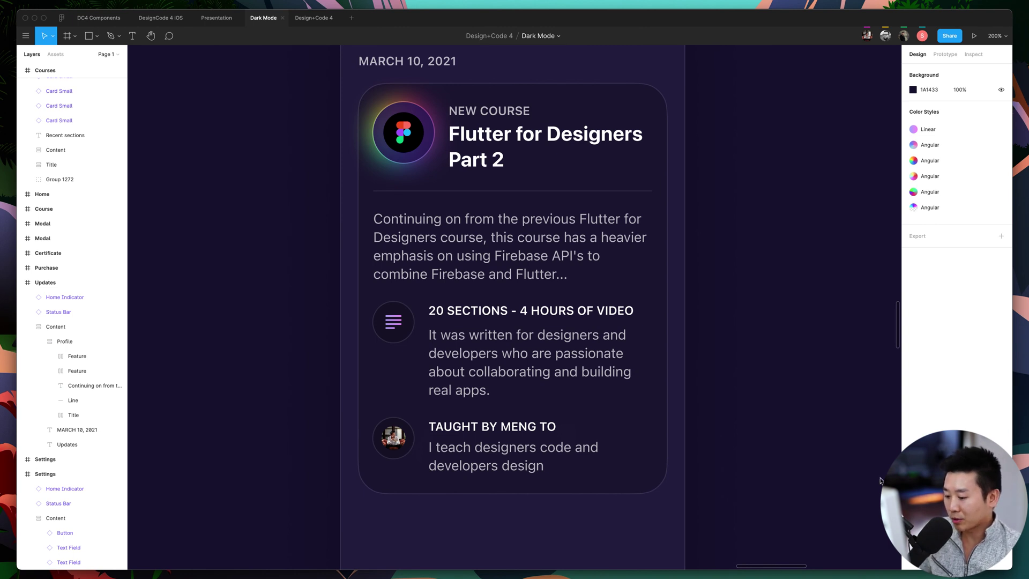
pyautogui.scroll(2, 782, 402)
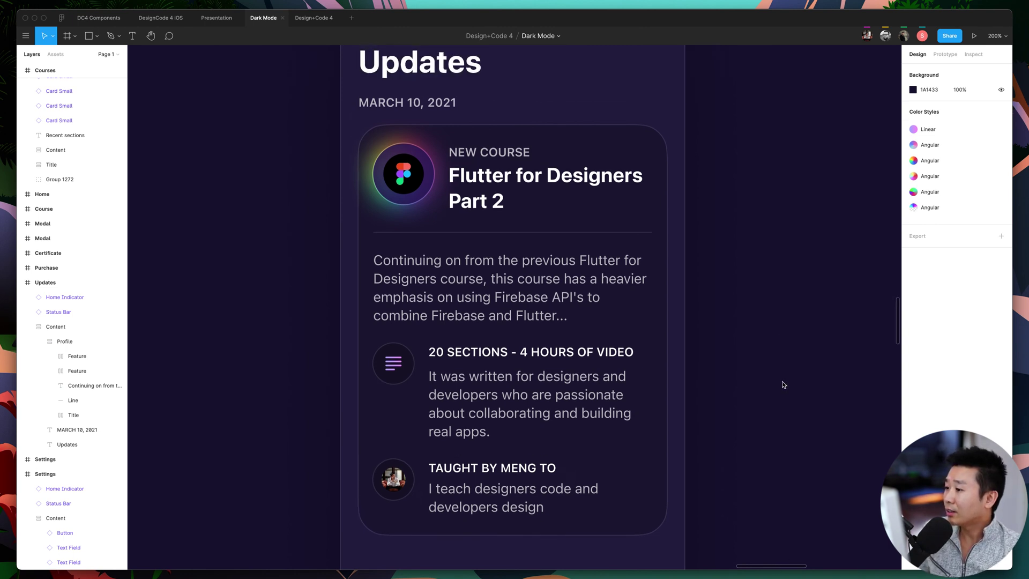
pyautogui.scroll(3, 776, 329)
pyautogui.hotkey('shift', '0')
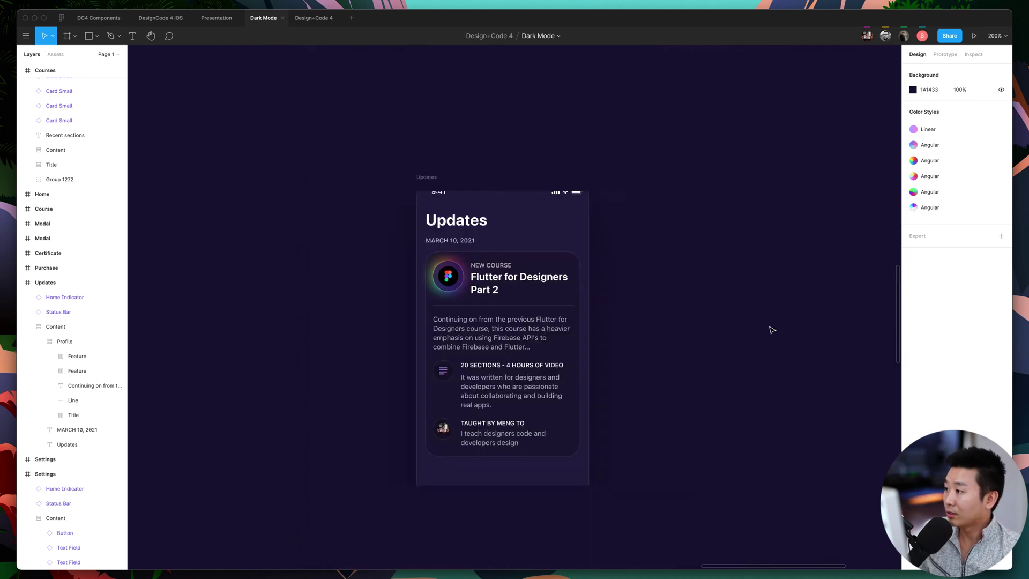
pyautogui.hscroll(5, 668, 211)
pyautogui.scroll(2, 668, 212)
pyautogui.scroll(10, 668, 213)
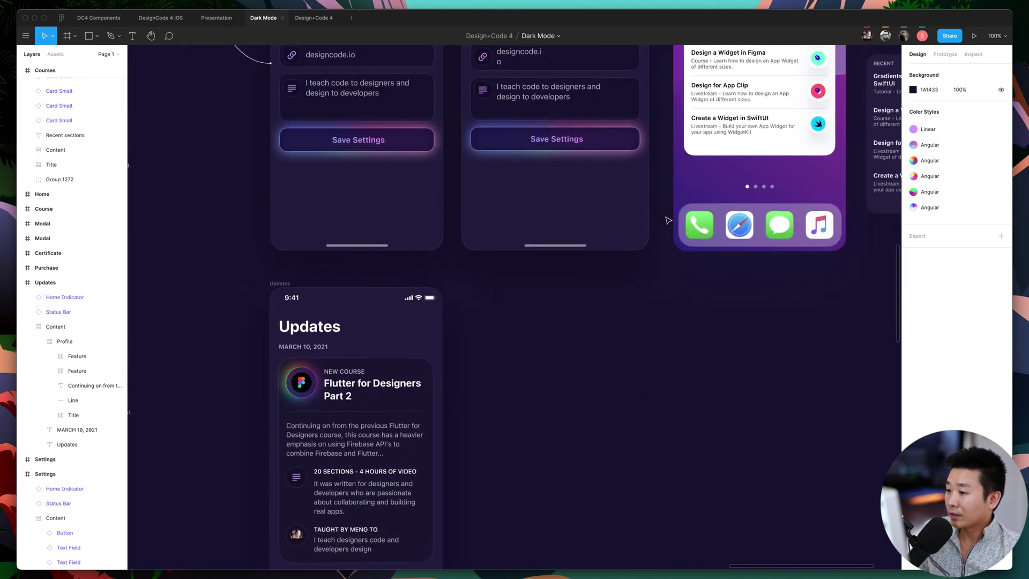
pyautogui.hscroll(2, 681, 268)
pyautogui.scroll(3, 680, 271)
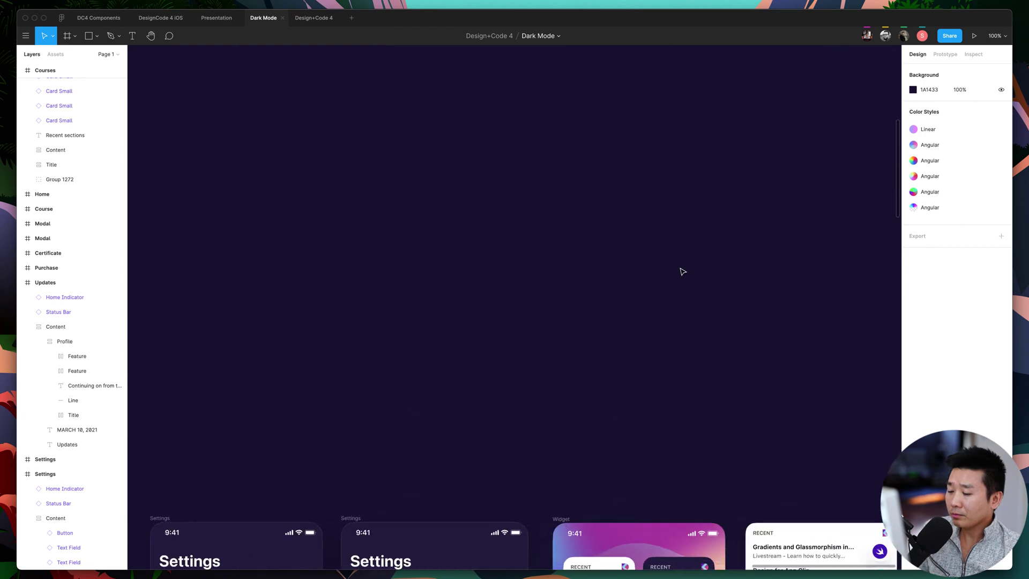
pyautogui.scroll(-5, 680, 271)
pyautogui.hscroll(4, 681, 271)
pyautogui.hscroll(-6, 680, 271)
pyautogui.scroll(-2, 682, 271)
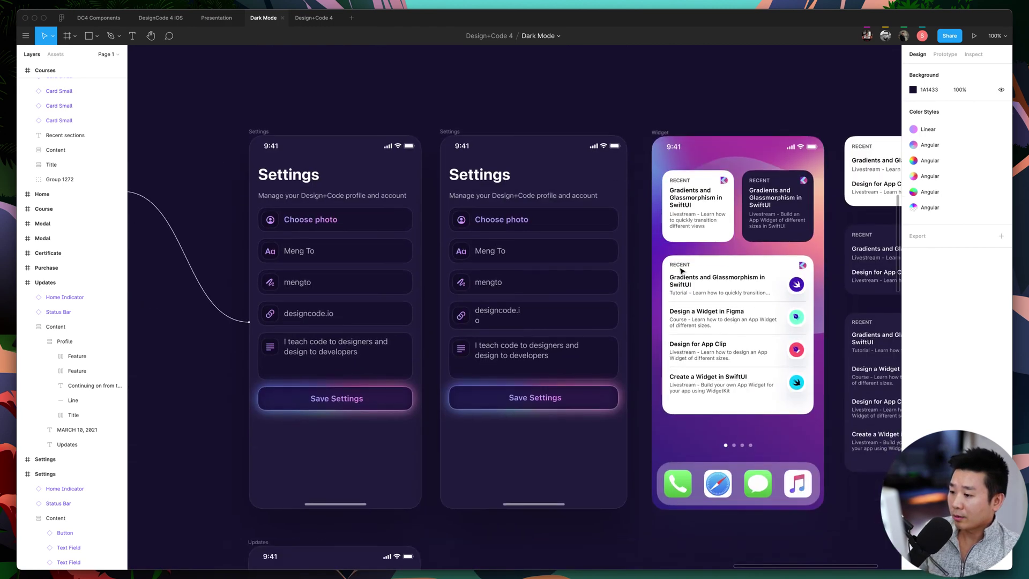
pyautogui.hscroll(6, 676, 300)
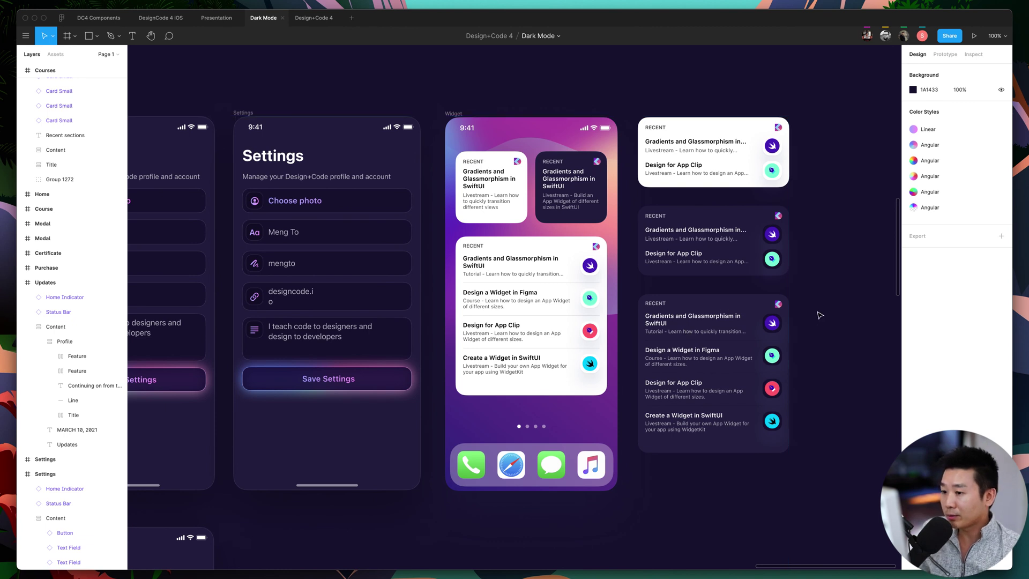
pyautogui.hscroll(3, 819, 315)
pyautogui.hscroll(-7, 777, 315)
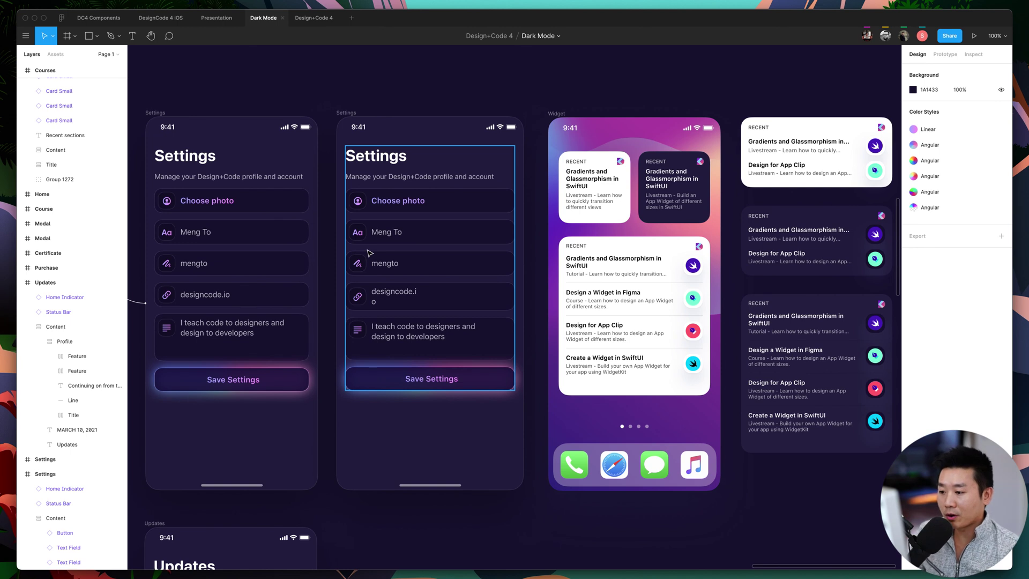
pyautogui.hscroll(-5, 386, 273)
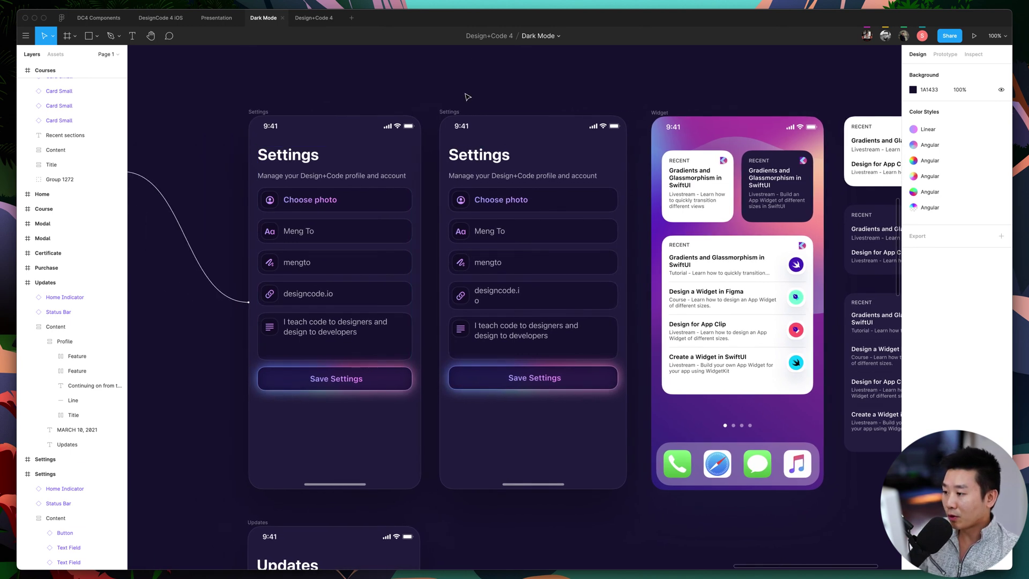
# Compare the contents of the two Settings screens and narrow the second Settings frame to a width of about 210.
pyautogui.click(457, 113)
pyautogui.hscroll(-1, 375, 187)
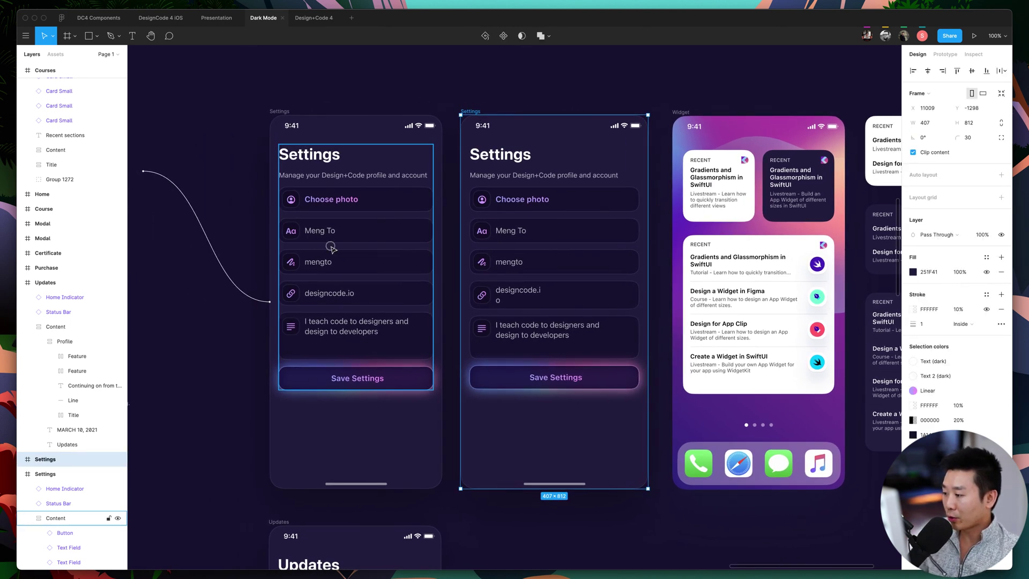
pyautogui.click(307, 214)
pyautogui.click(517, 202)
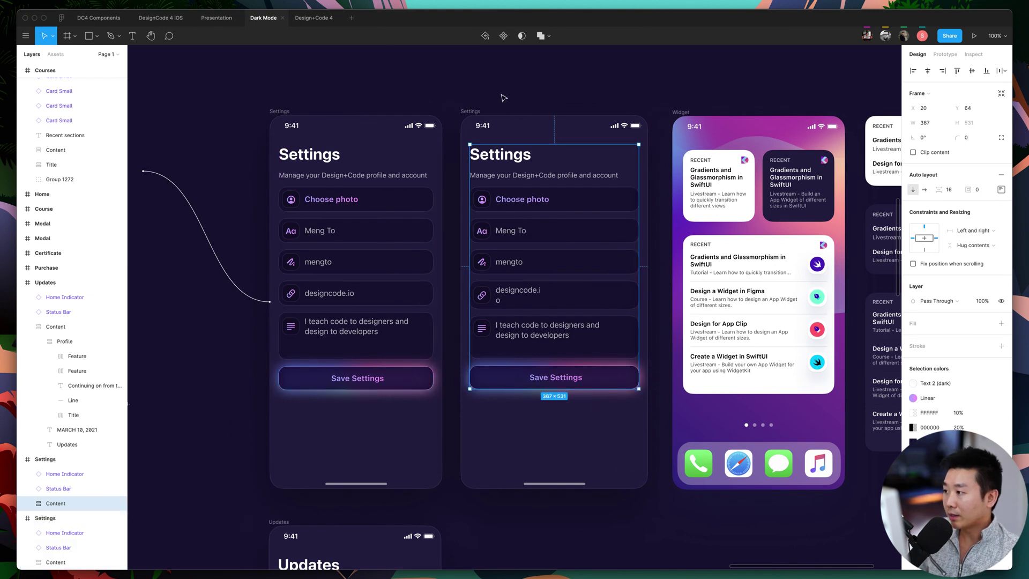
pyautogui.click(472, 112)
pyautogui.moveTo(649, 189); pyautogui.dragTo(557, 190)
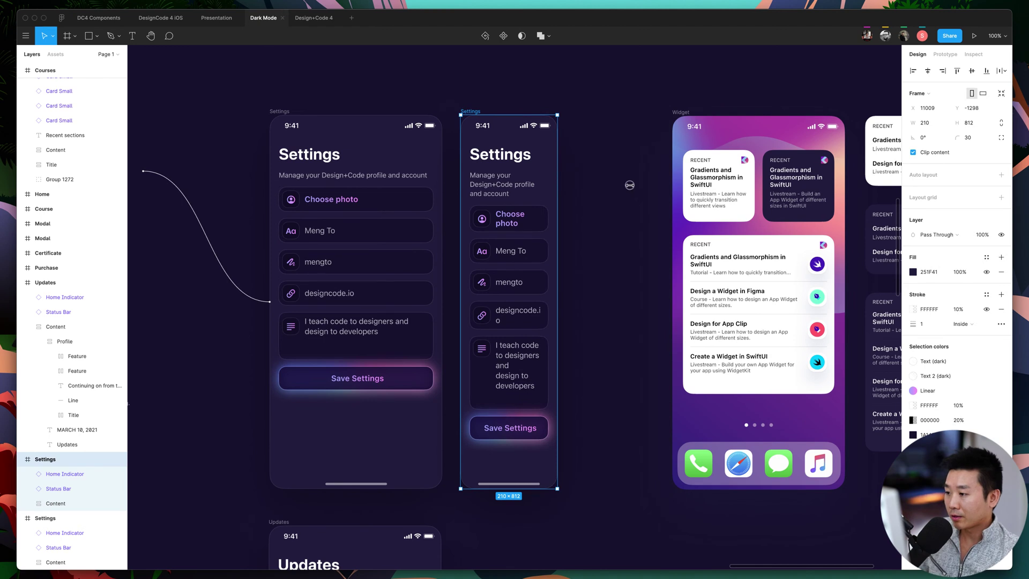
# Delete the second Settings screen frame.
pyautogui.click(477, 85)
pyautogui.click(469, 111)
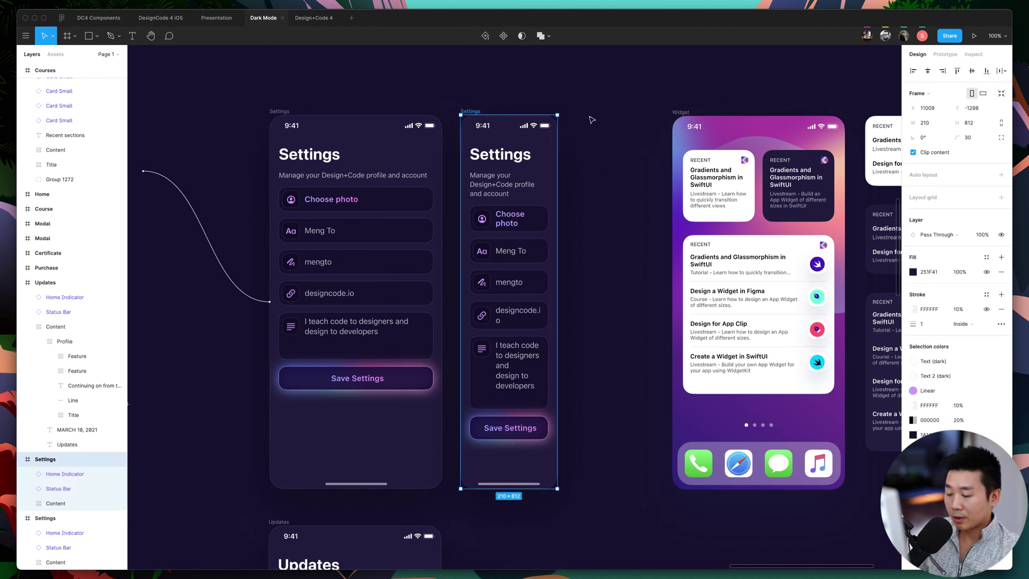
pyautogui.press('Delete')
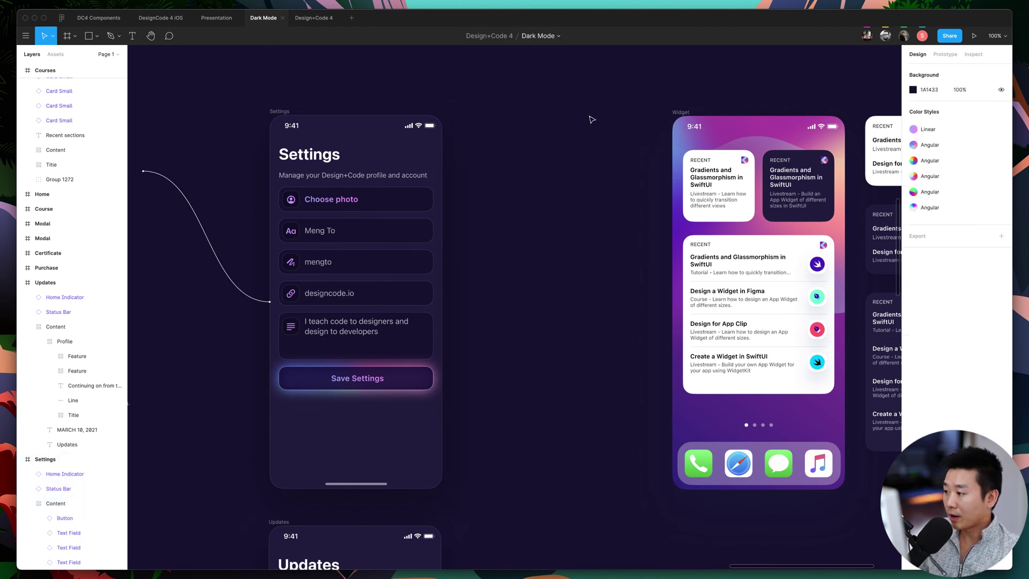
# Duplicate the remaining Settings screen frame and place the copy on empty canvas to the right of the widgets.
pyautogui.click(280, 111)
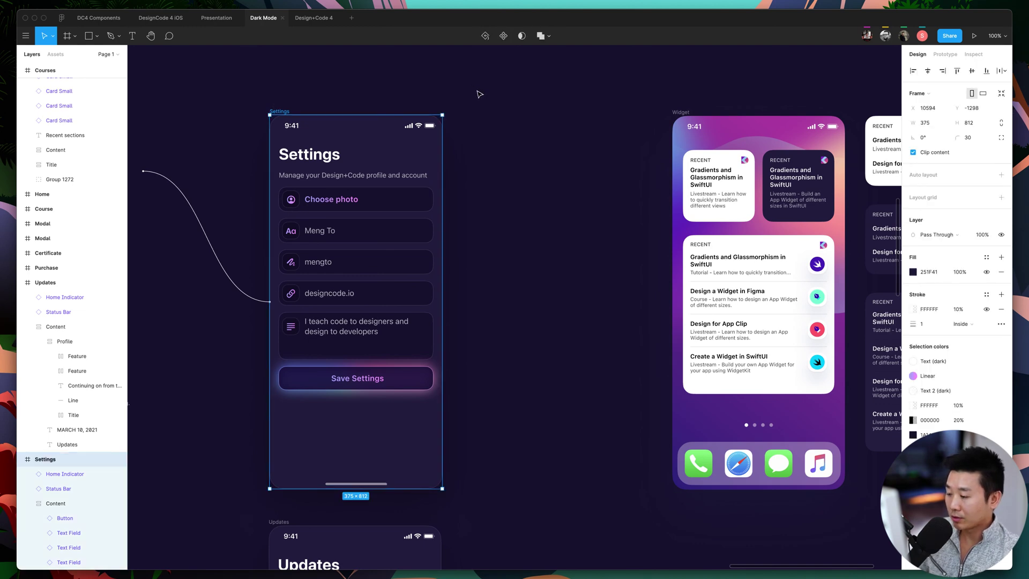
pyautogui.press('super+d')
pyautogui.hscroll(5, 569, 134)
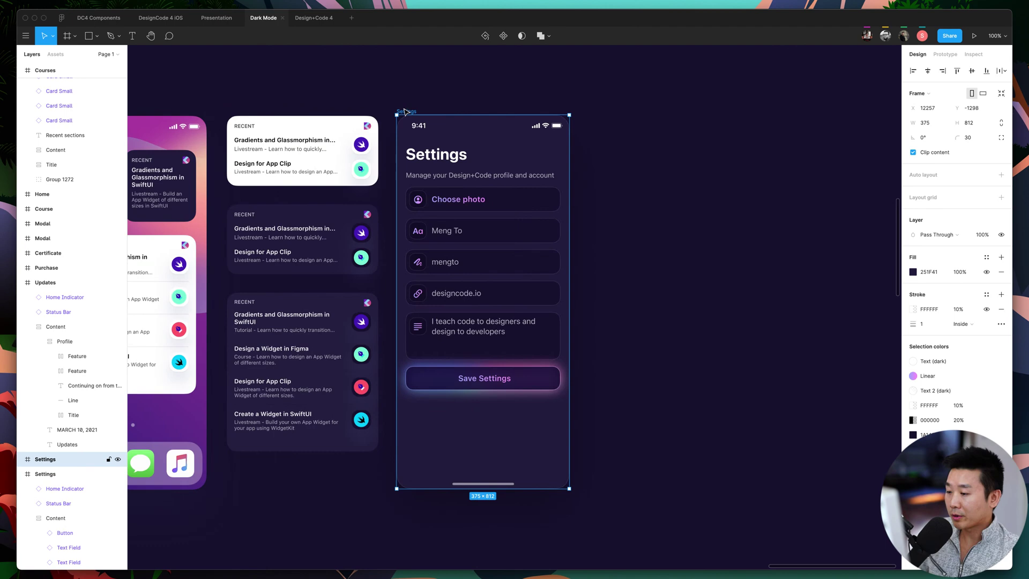
pyautogui.moveTo(405, 111); pyautogui.dragTo(652, 111)
pyautogui.hscroll(2, 653, 111)
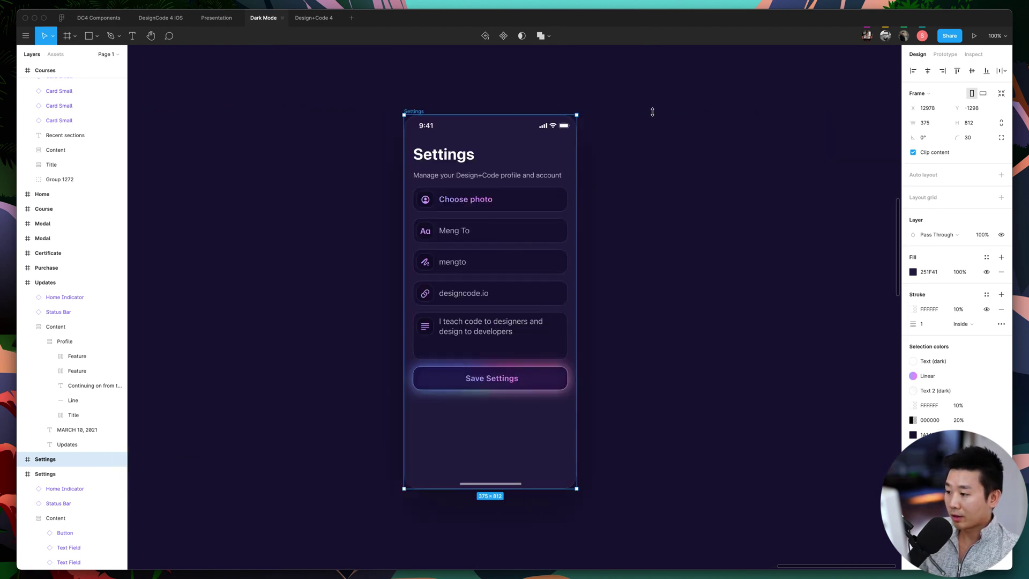
# Ungroup the Content auto layout frame inside the duplicated Settings screen and clear the selection.
pyautogui.press('super+plus')
pyautogui.scroll(3, 673, 115)
pyautogui.hscroll(-1, 676, 114)
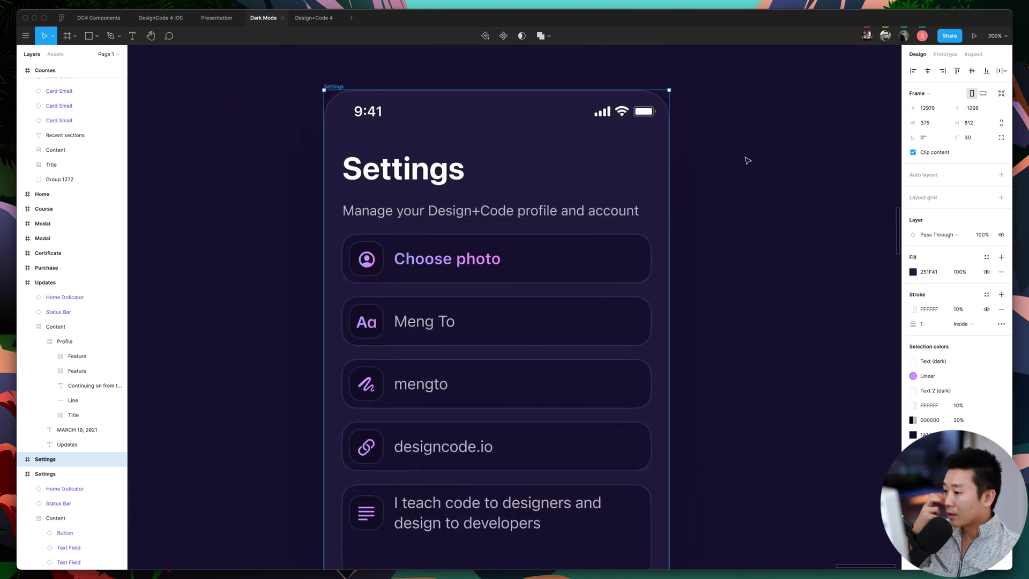
pyautogui.press('Return')
pyautogui.scroll(-3, 761, 203)
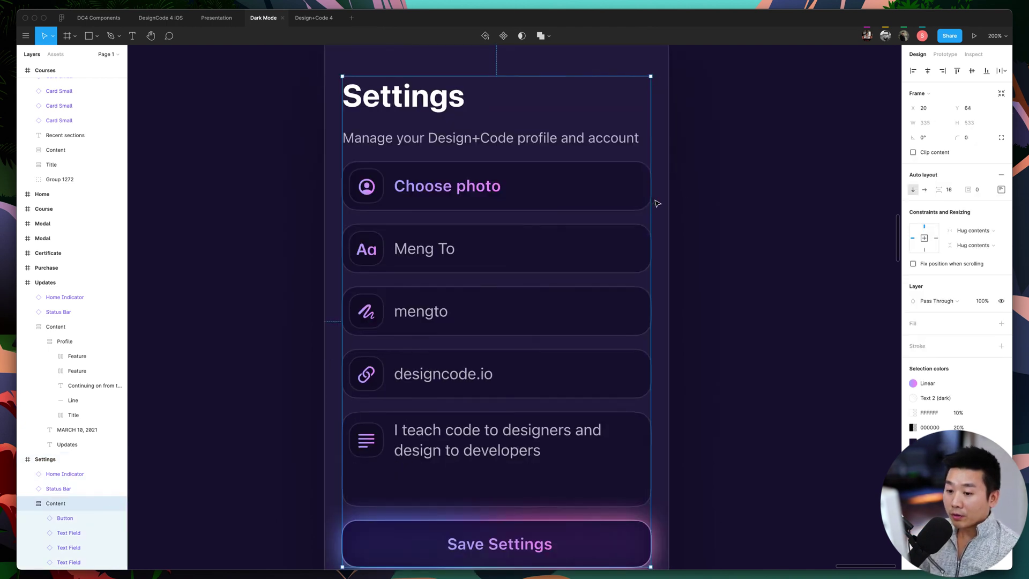
pyautogui.scroll(1, 766, 214)
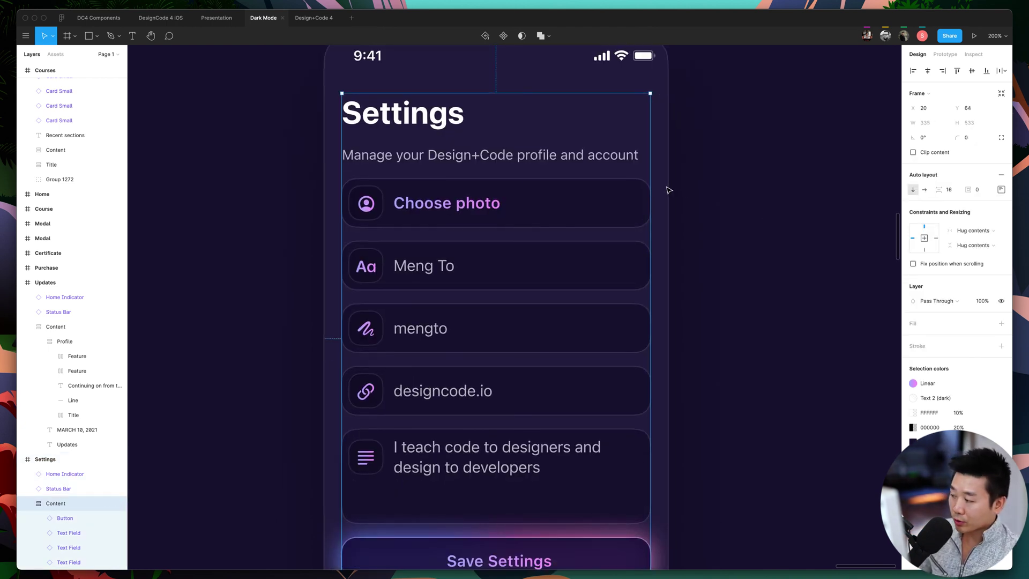
pyautogui.scroll(10, 114, 173)
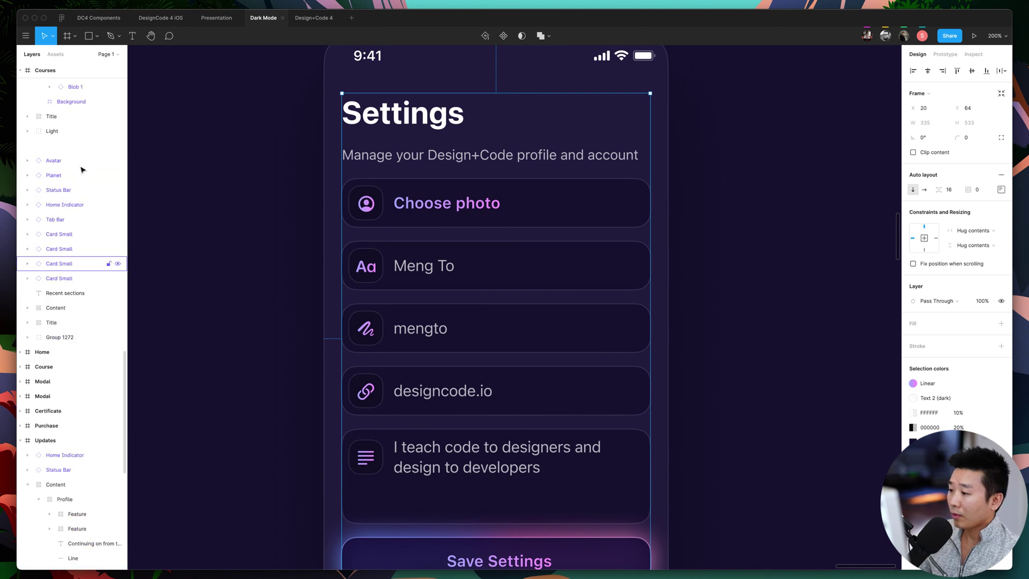
pyautogui.scroll(2, 666, 246)
pyautogui.press('Return')
pyautogui.press('super+0')
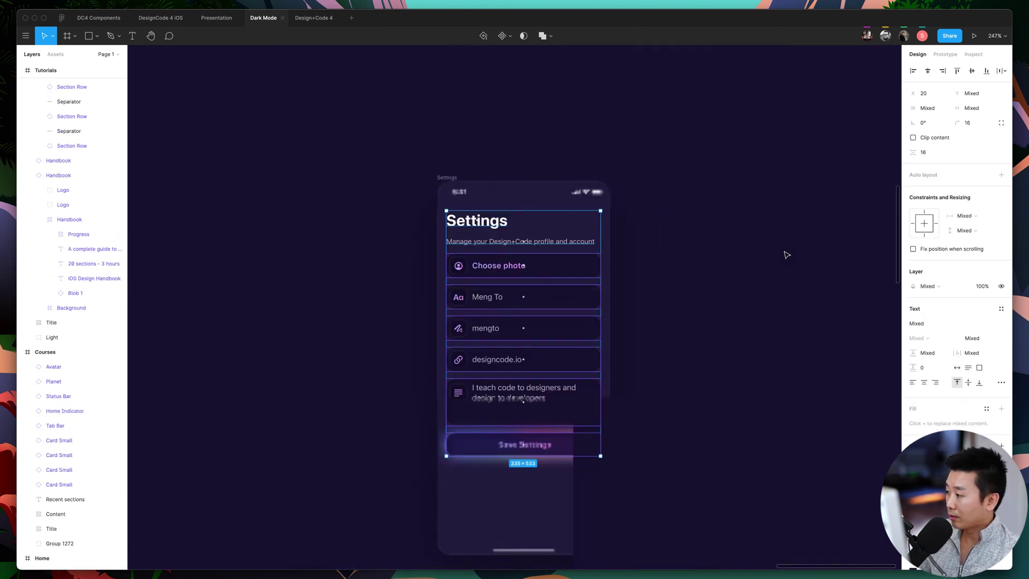
pyautogui.hscroll(1, 786, 254)
pyautogui.press('Escape')
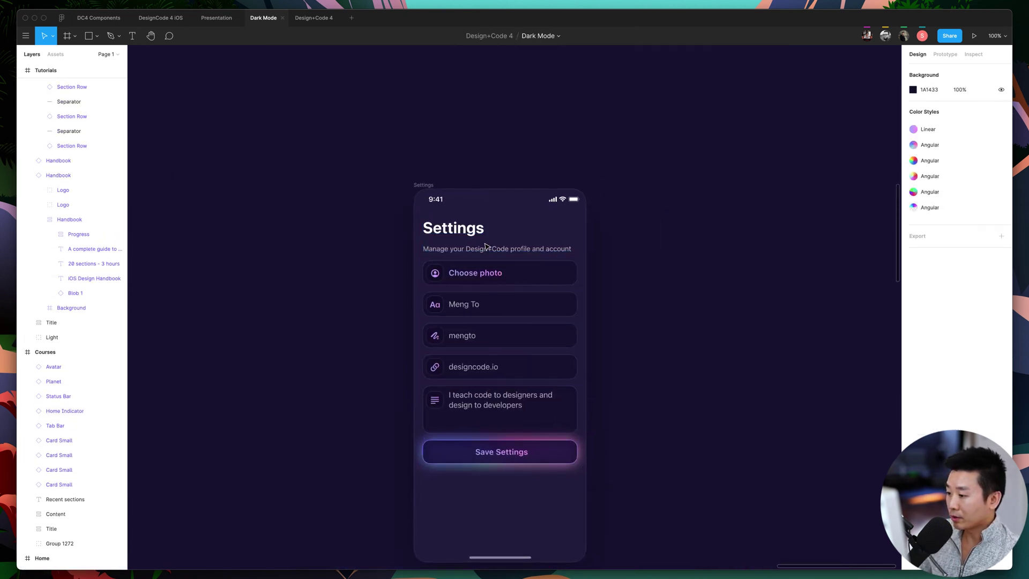
# Inspect the subtitle text and the Settings title on the duplicated Settings screen.
pyautogui.click(454, 250)
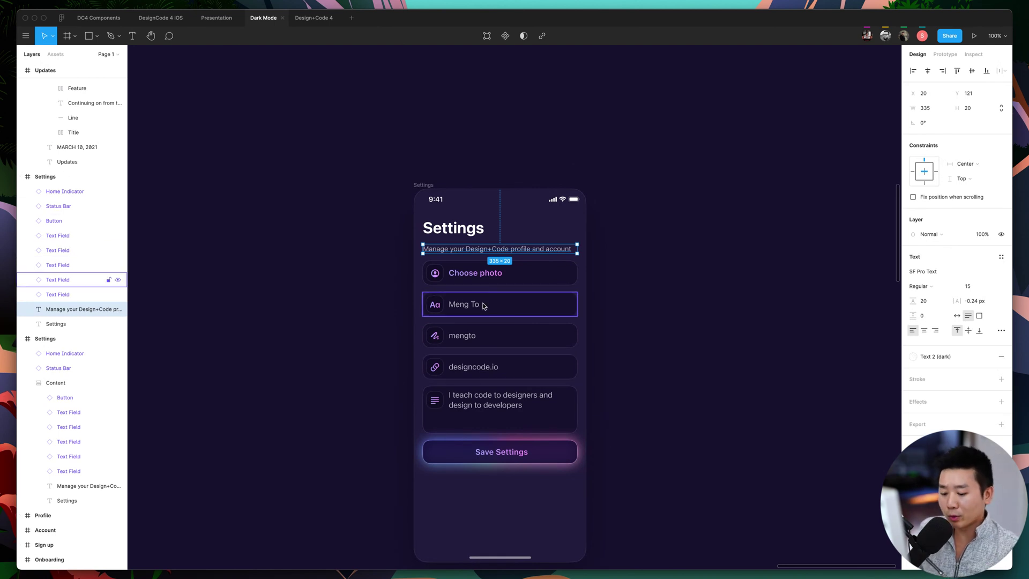
pyautogui.press('super+equal')
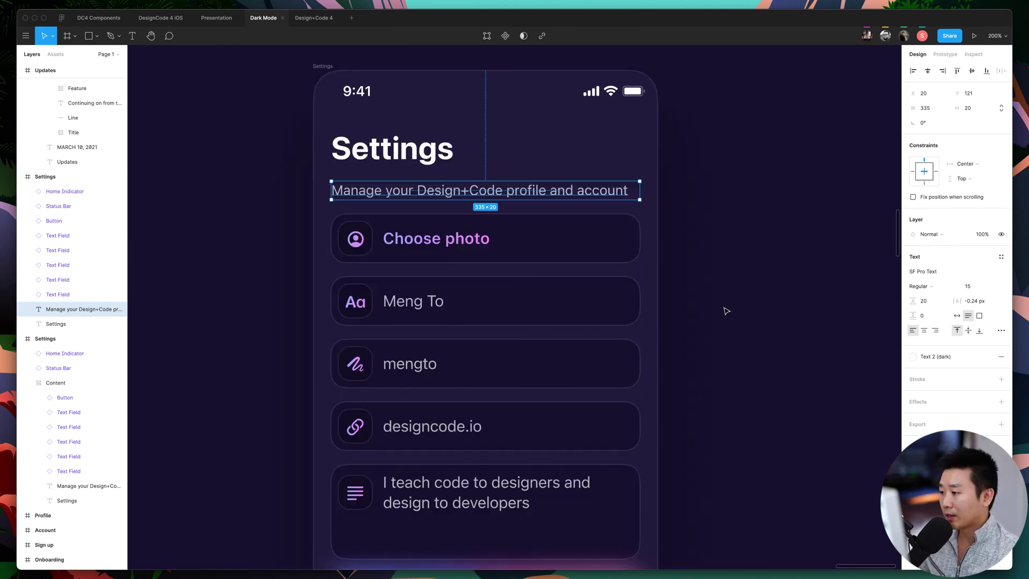
pyautogui.press('Escape')
pyautogui.click(390, 159)
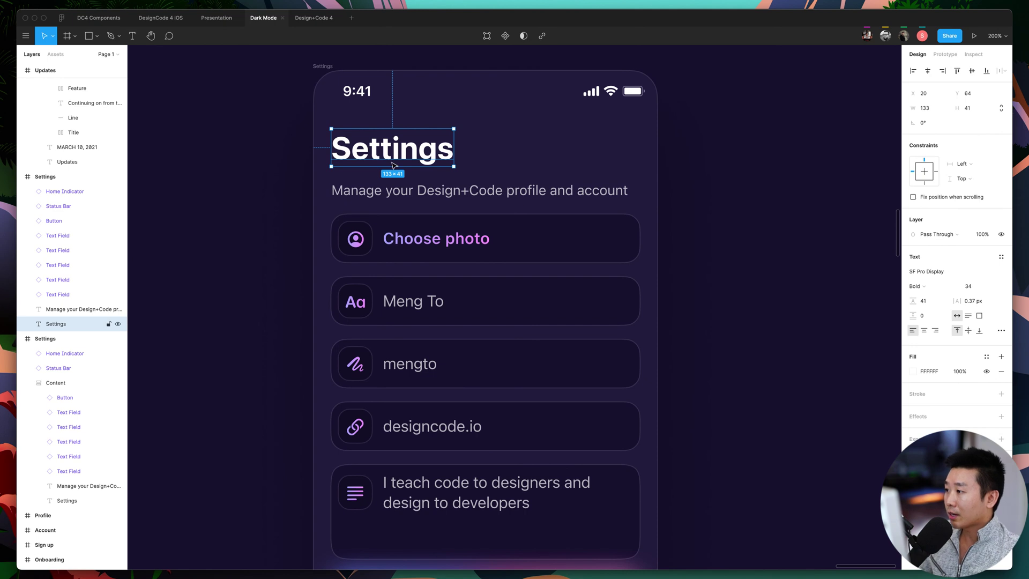
# Examine the subtitle, text fields and Save Settings button on the ungrouped Settings copy, then clear the selection.
pyautogui.click(425, 189)
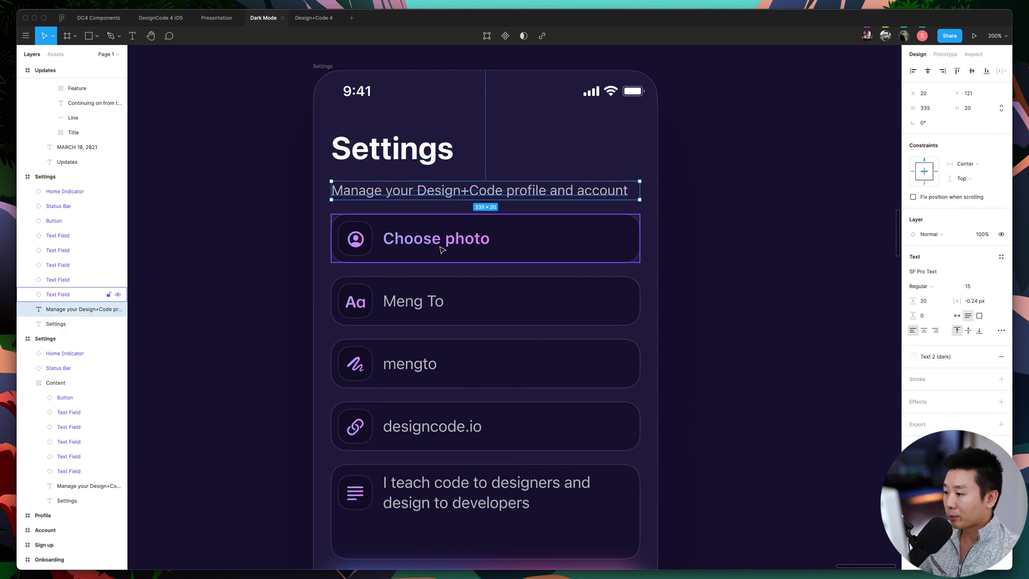
pyautogui.click(481, 246)
pyautogui.scroll(-1, 481, 247)
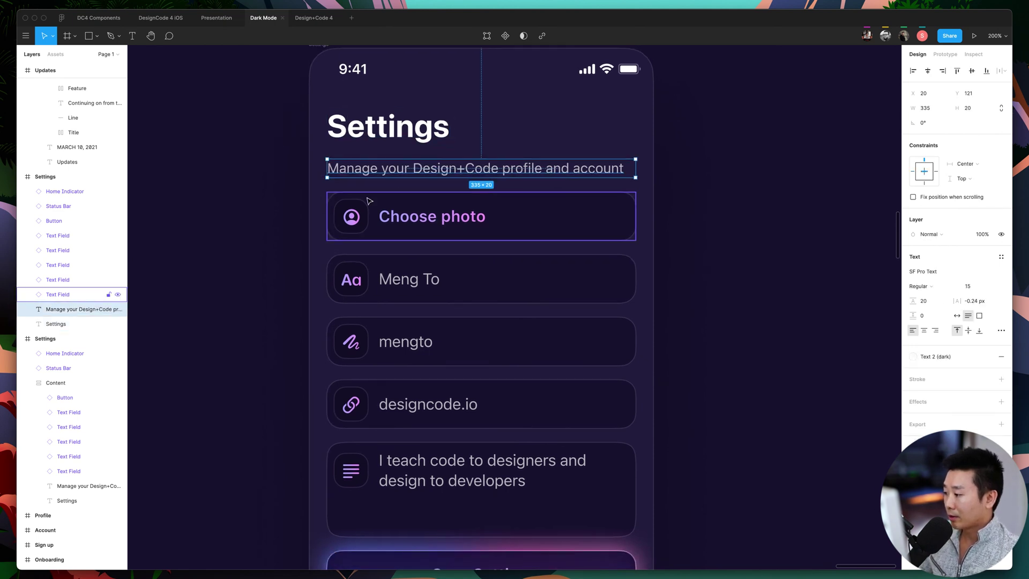
pyautogui.click(434, 308)
pyautogui.scroll(-5, 441, 313)
pyautogui.click(408, 344)
pyautogui.scroll(3, 227, 301)
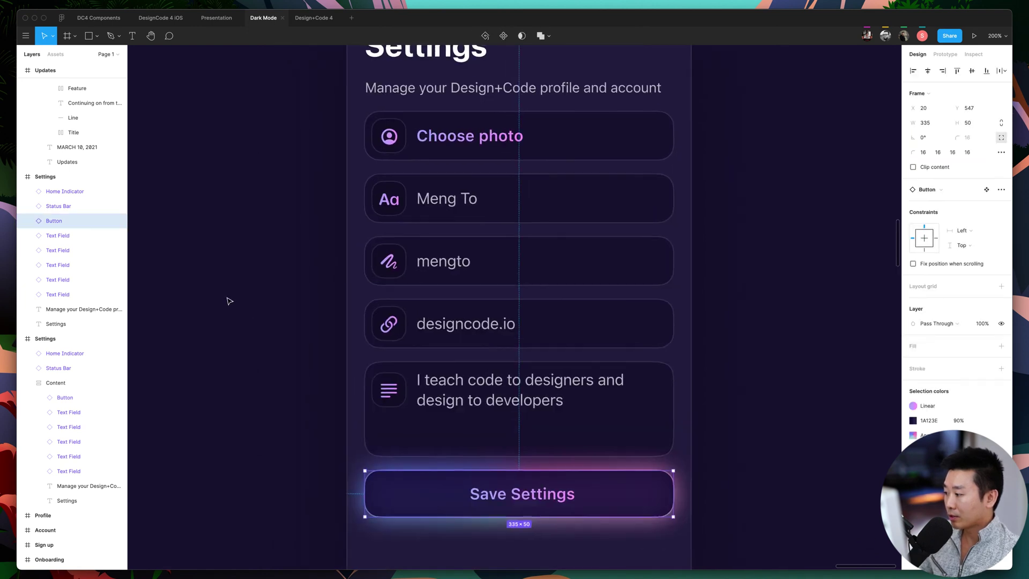
pyautogui.click(286, 308)
pyautogui.scroll(1, 286, 308)
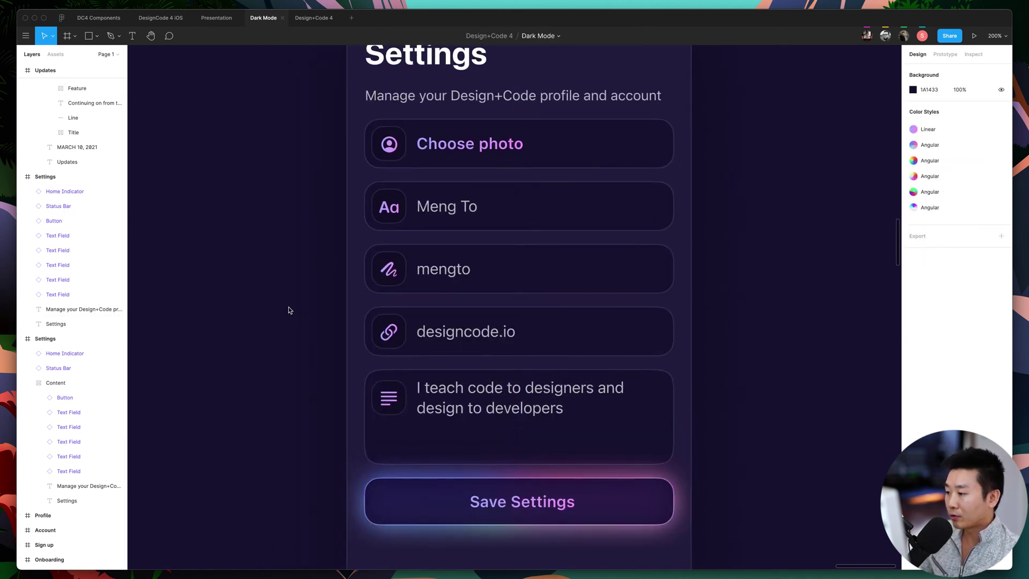
# Examine the auto layout properties of the individual text field instances on the Settings copy.
pyautogui.click(448, 161)
pyautogui.click(451, 222)
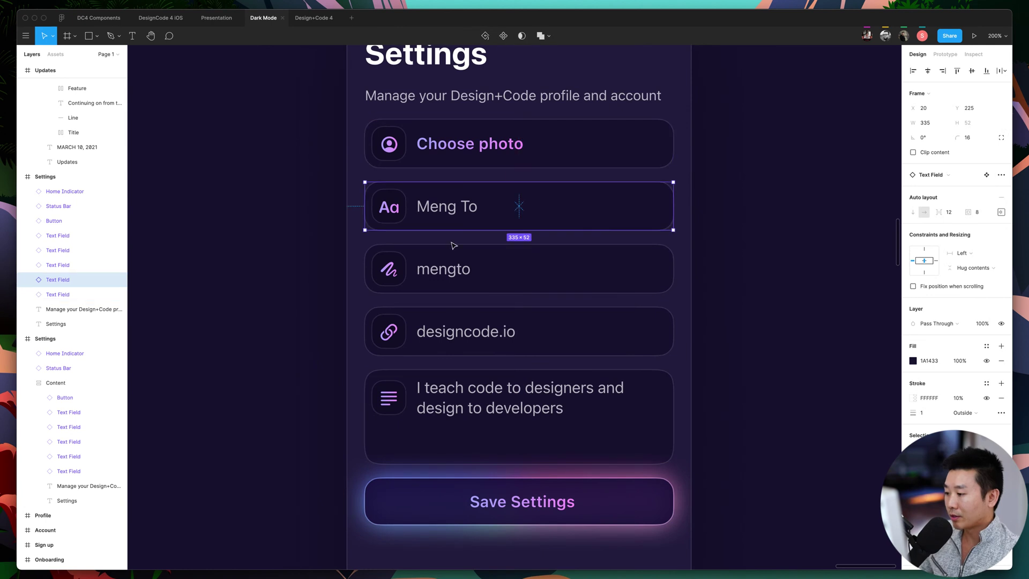
pyautogui.click(456, 268)
pyautogui.keyDown('shift'); pyautogui.click(469, 330); pyautogui.keyUp('shift')
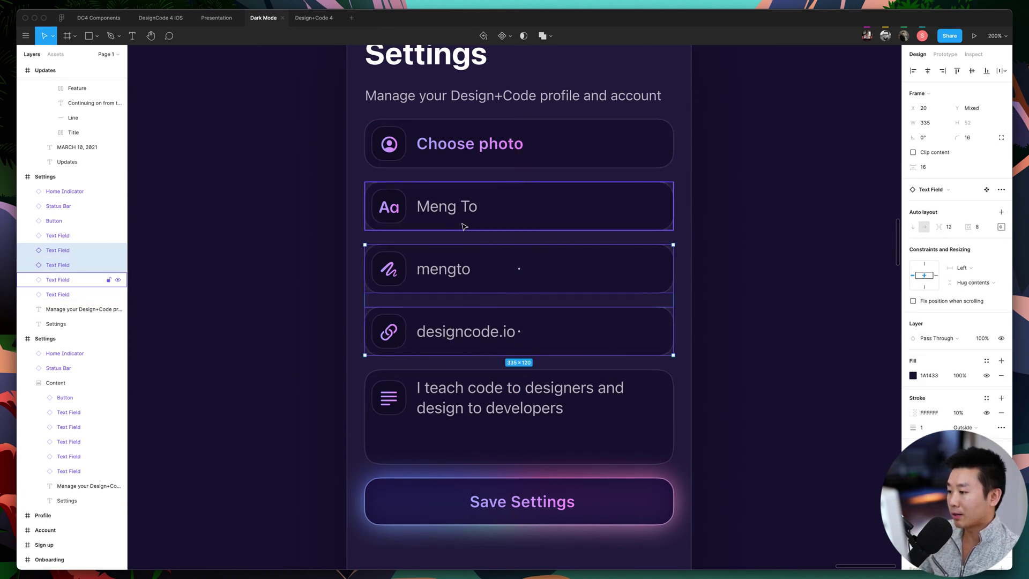
pyautogui.click(428, 227)
pyautogui.click(421, 276)
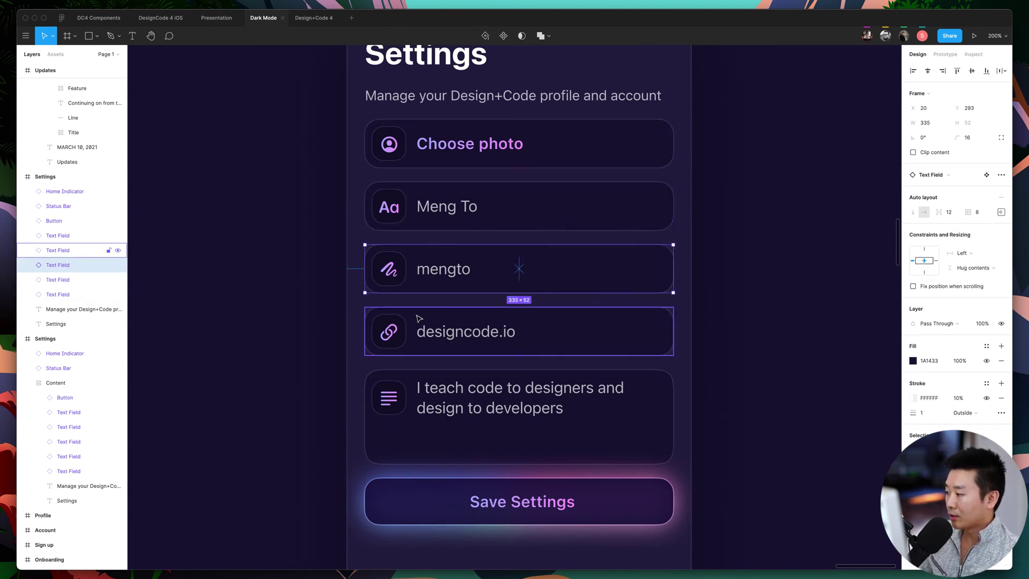
pyautogui.click(69, 238)
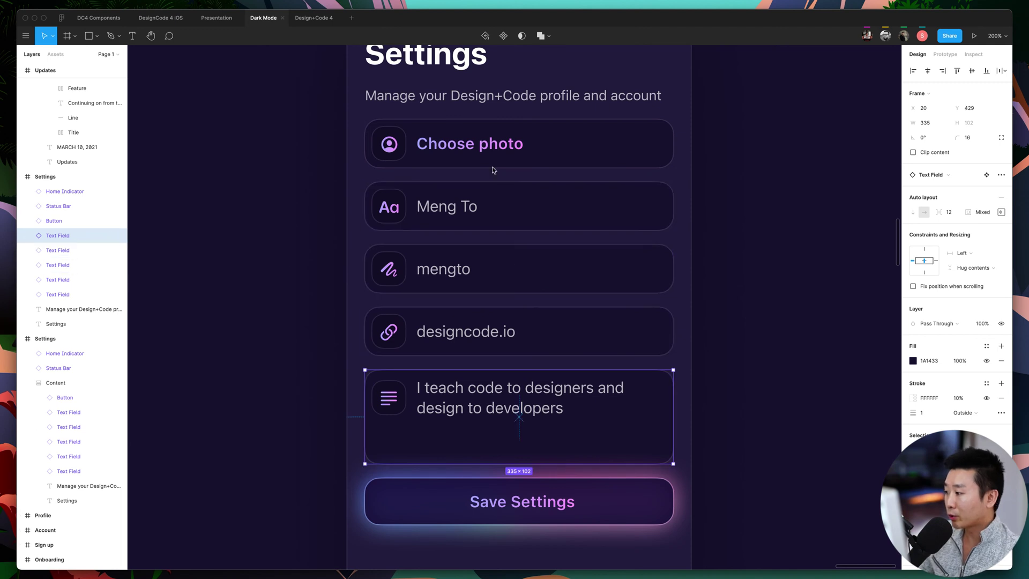
# Go to the main component of the Choose photo field, examine it in the Buttons frame, and return to the instance.
pyautogui.click(511, 145)
pyautogui.rightClick(582, 151)
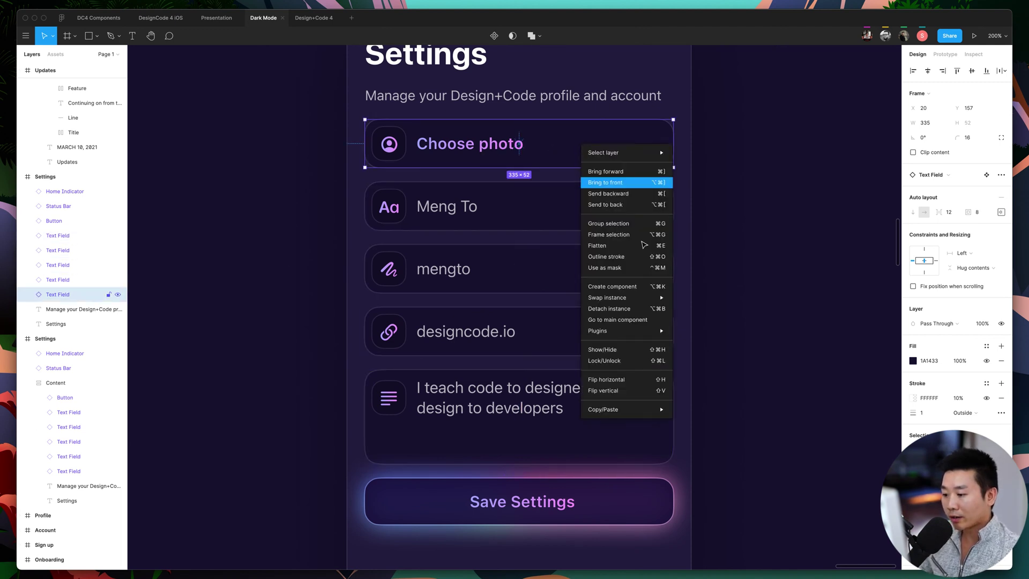
pyautogui.click(620, 320)
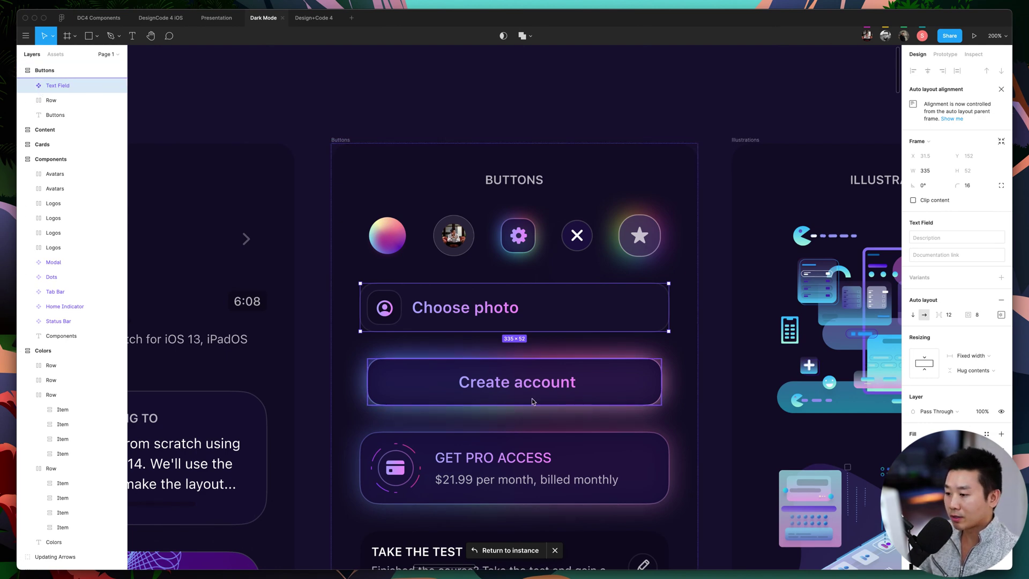
pyautogui.press('super+minus')
pyautogui.press('super+plus')
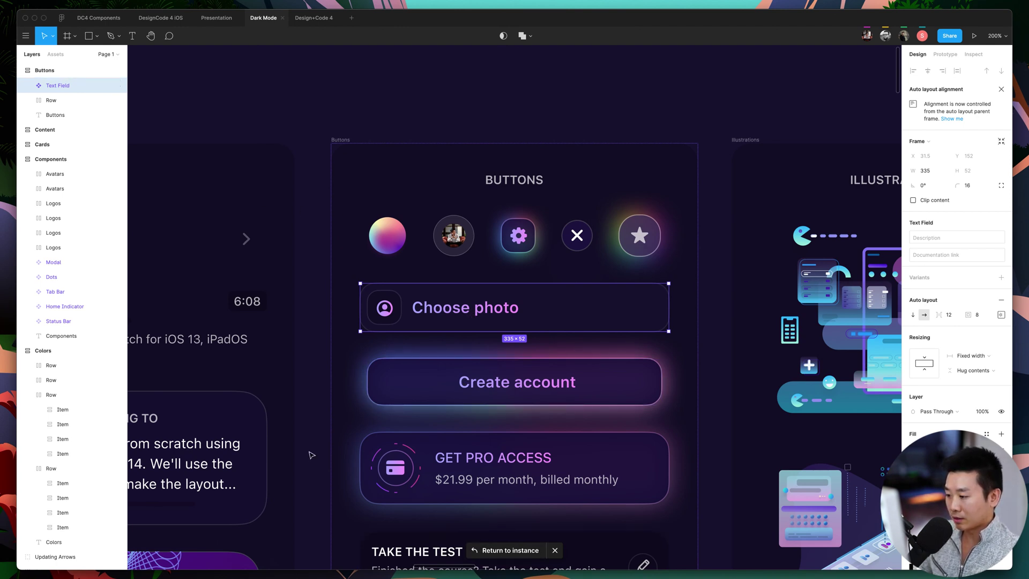
pyautogui.scroll(-2, 309, 454)
pyautogui.scroll(-1, 309, 453)
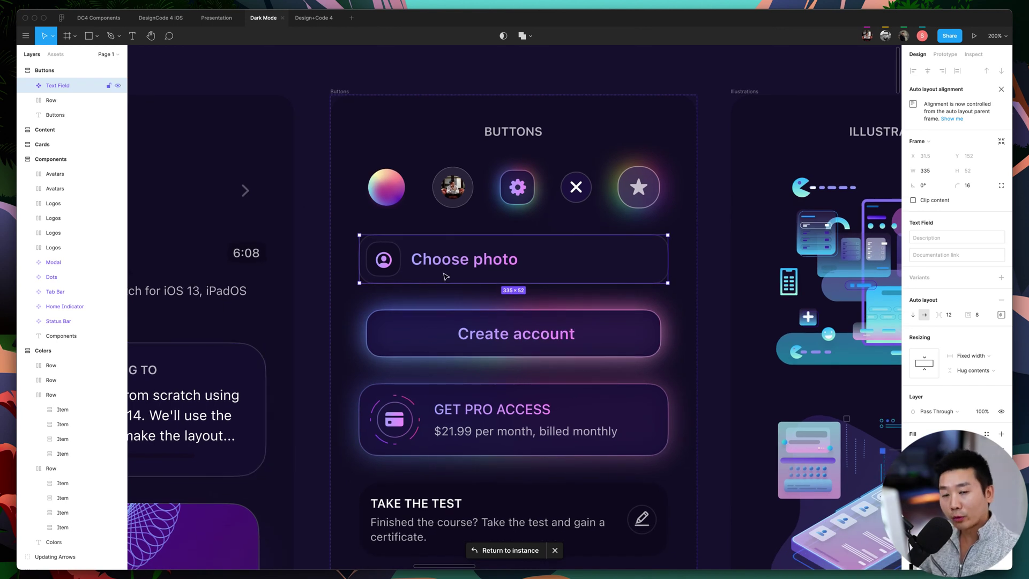
pyautogui.click(507, 550)
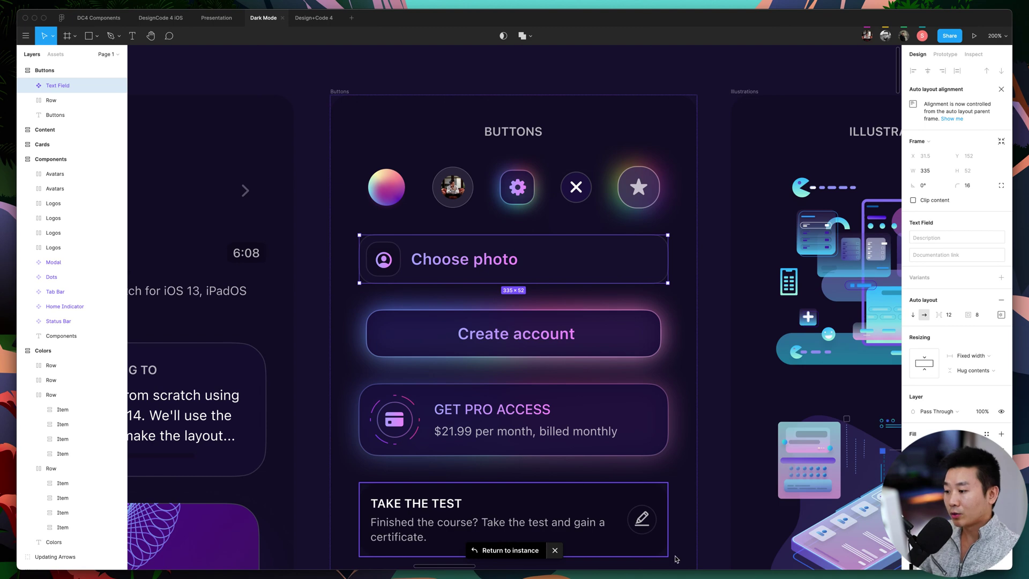
pyautogui.scroll(-3, 333, 432)
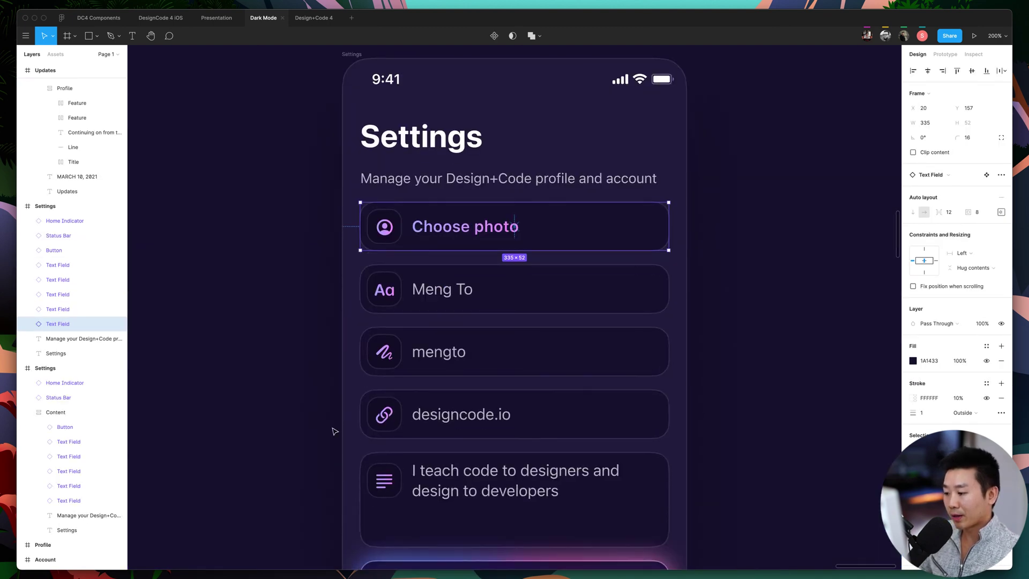
# Go to the main component from the third text field on the Settings copy and examine its icon and label.
pyautogui.click(268, 419)
pyautogui.click(514, 351)
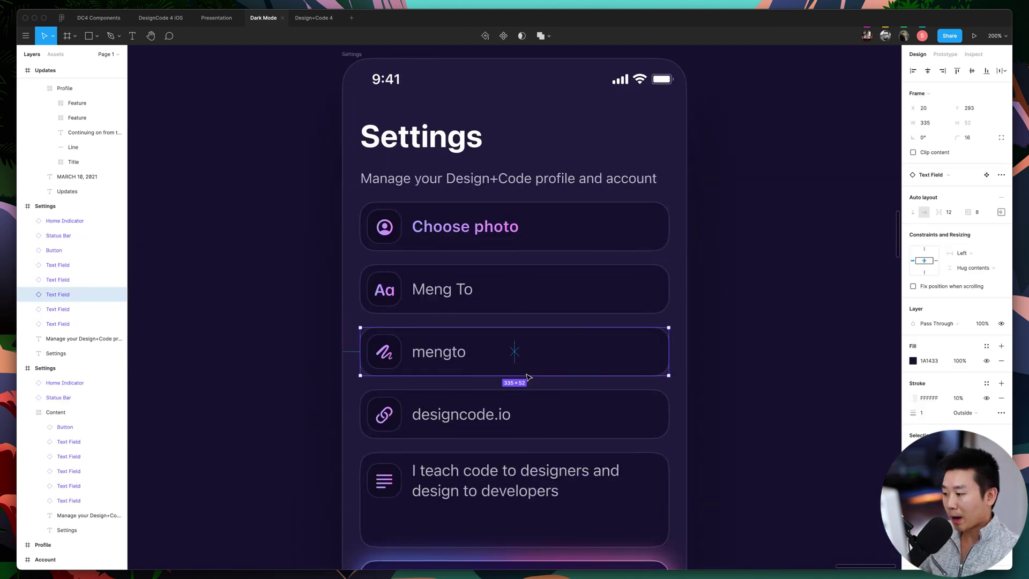
pyautogui.scroll(-2, 509, 322)
pyautogui.rightClick(470, 313)
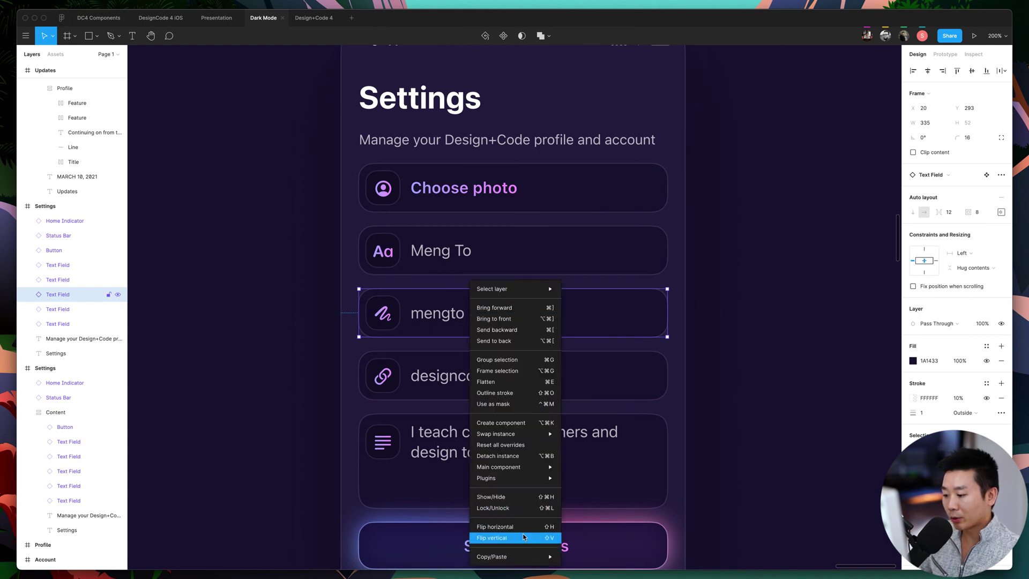
pyautogui.moveTo(518, 470)
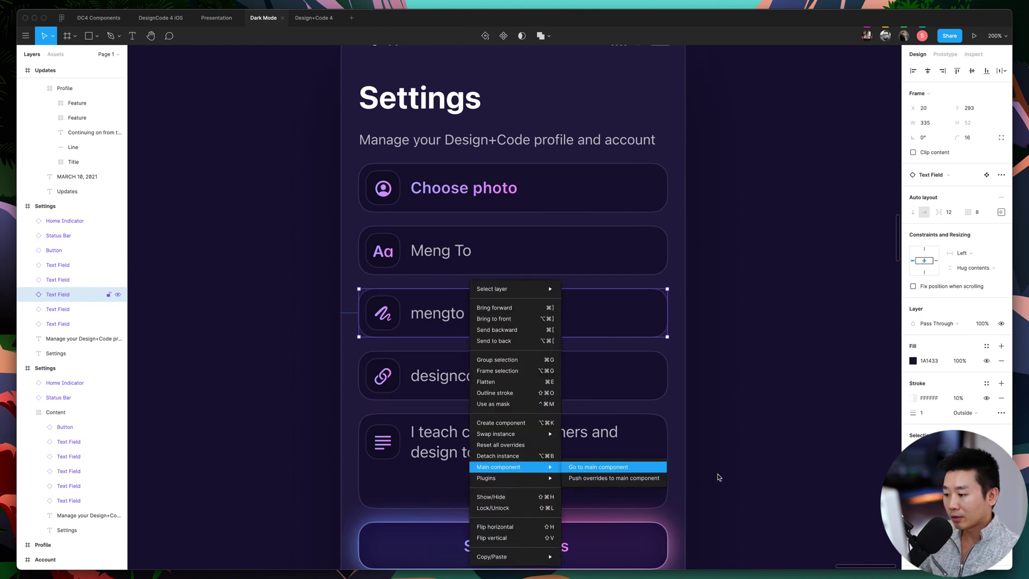
pyautogui.press('Return')
pyautogui.doubleClick(475, 312)
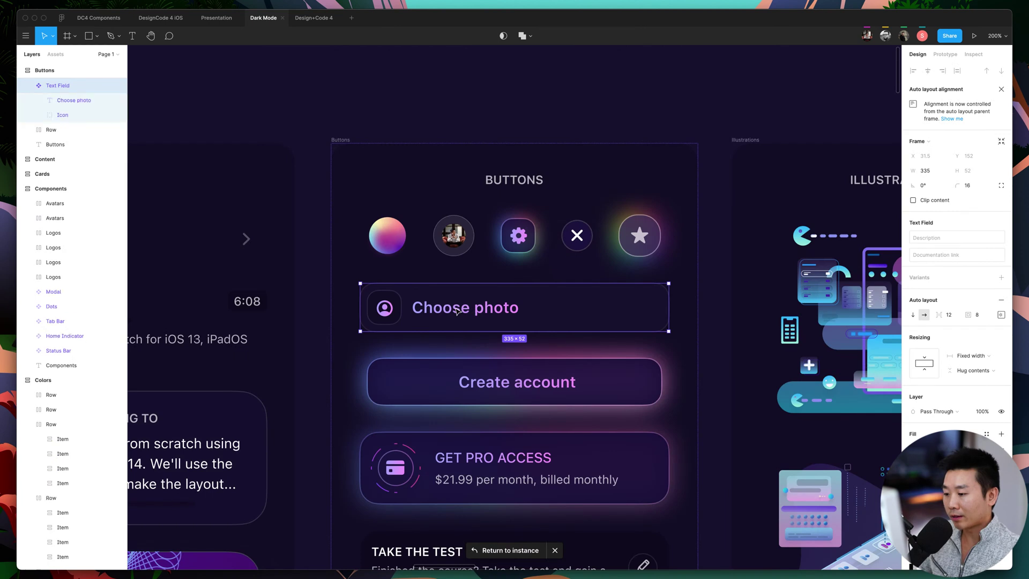
pyautogui.click(400, 310)
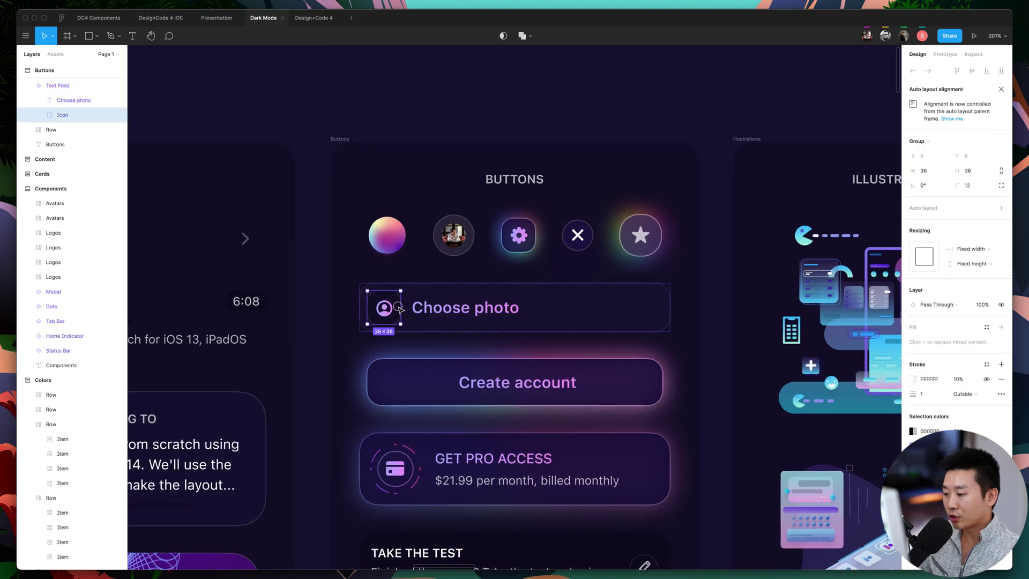
pyautogui.click(490, 308)
pyautogui.click(606, 300)
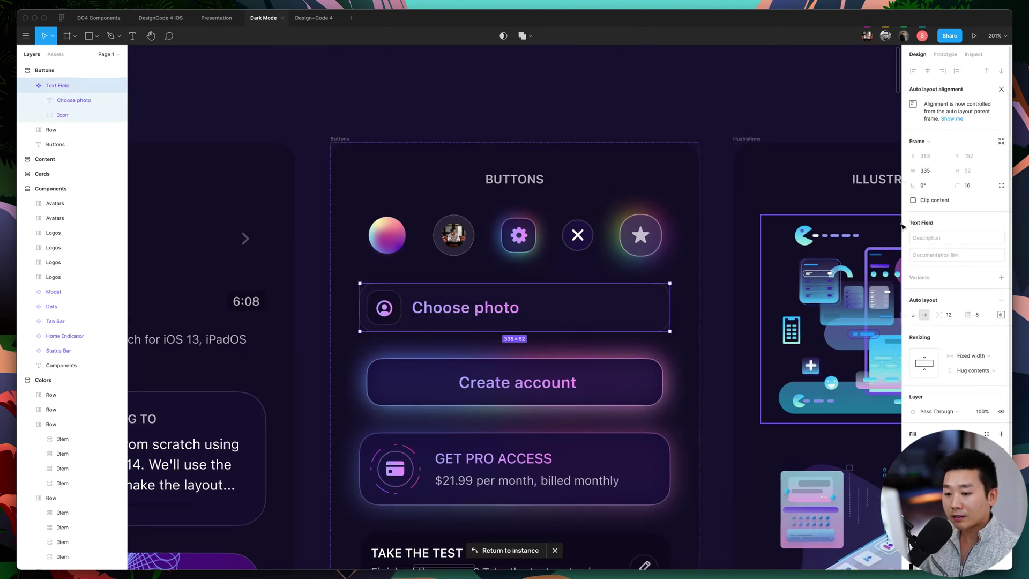
# Set the main Text Field component's auto layout padding to 4 and return to the instance.
pyautogui.click(978, 188)
pyautogui.click(983, 318)
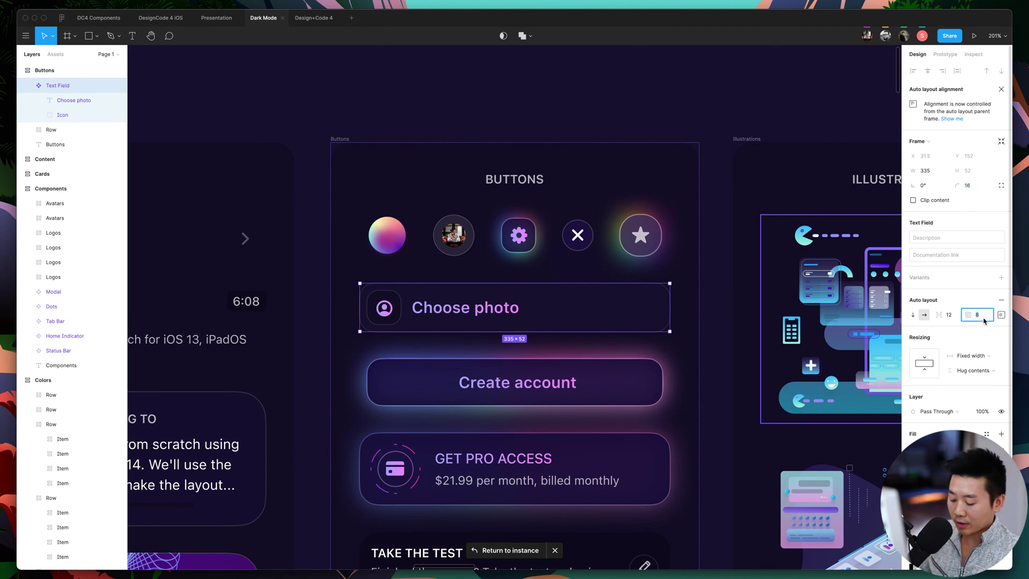
pyautogui.write('4')
pyautogui.press('Return')
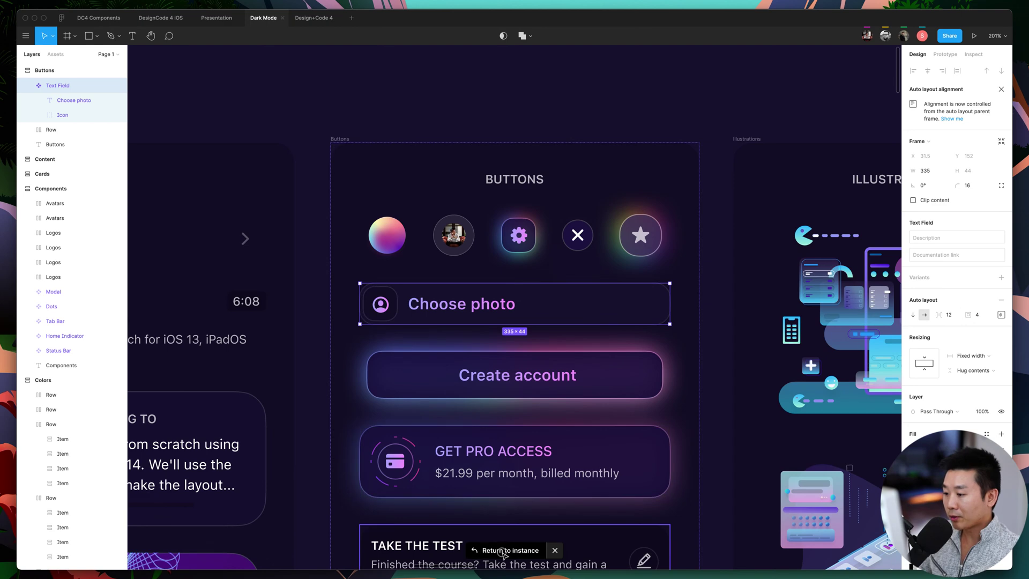
pyautogui.click(504, 552)
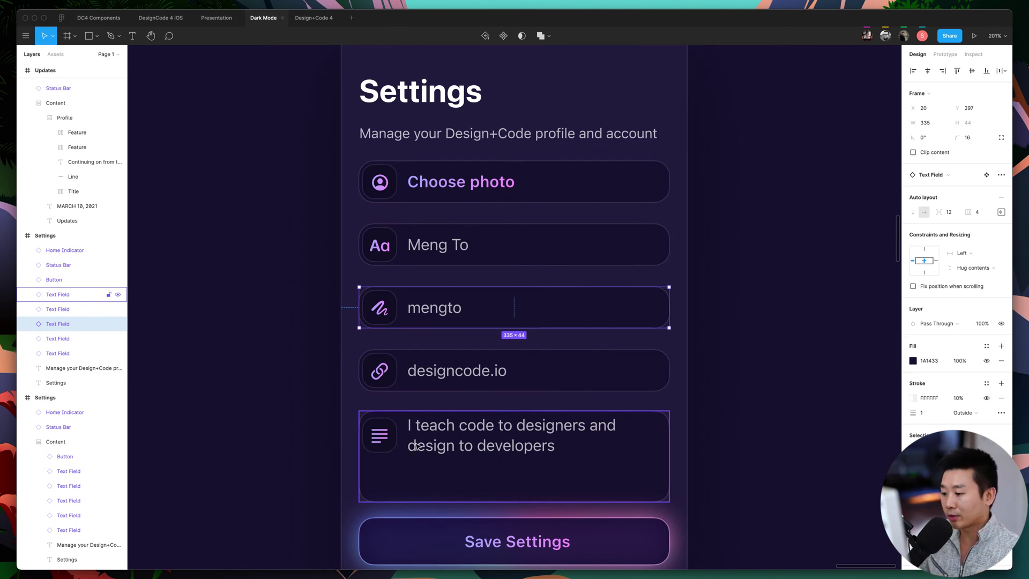
# Go back to the main Text Field component, set its auto layout padding to 8, and return to the instance.
pyautogui.rightClick(498, 283)
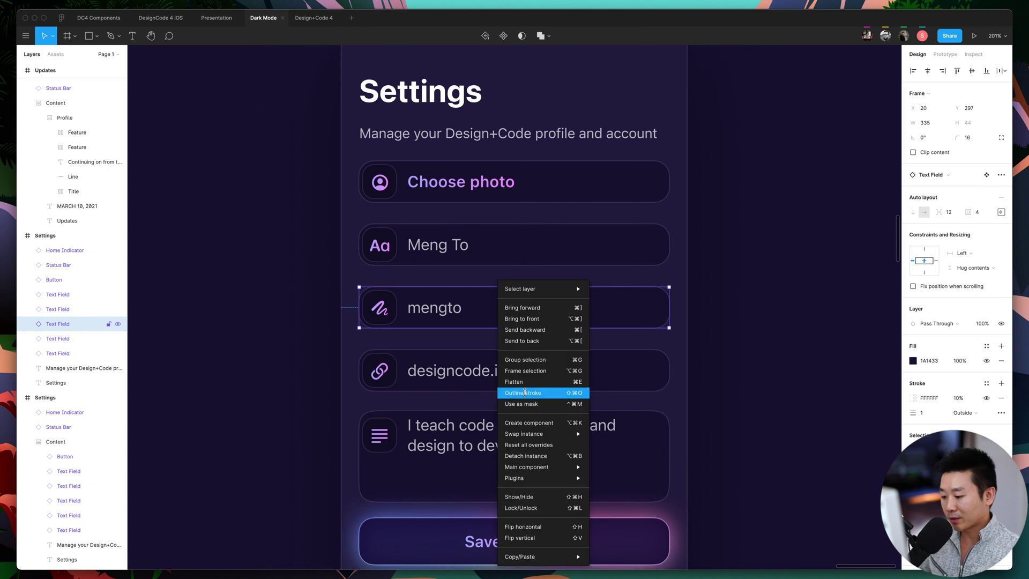
pyautogui.moveTo(552, 478)
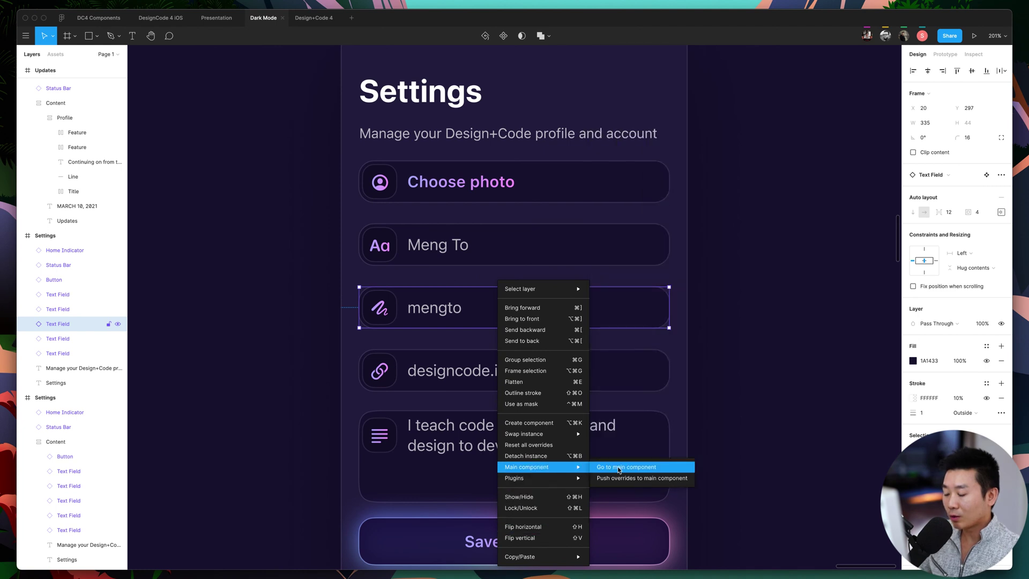
pyautogui.press('Return')
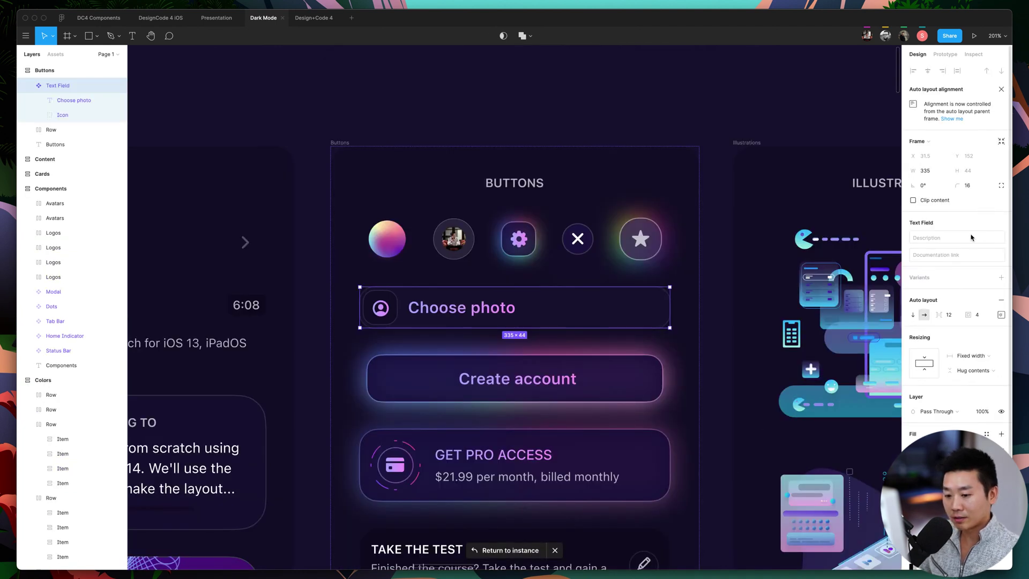
pyautogui.click(978, 315)
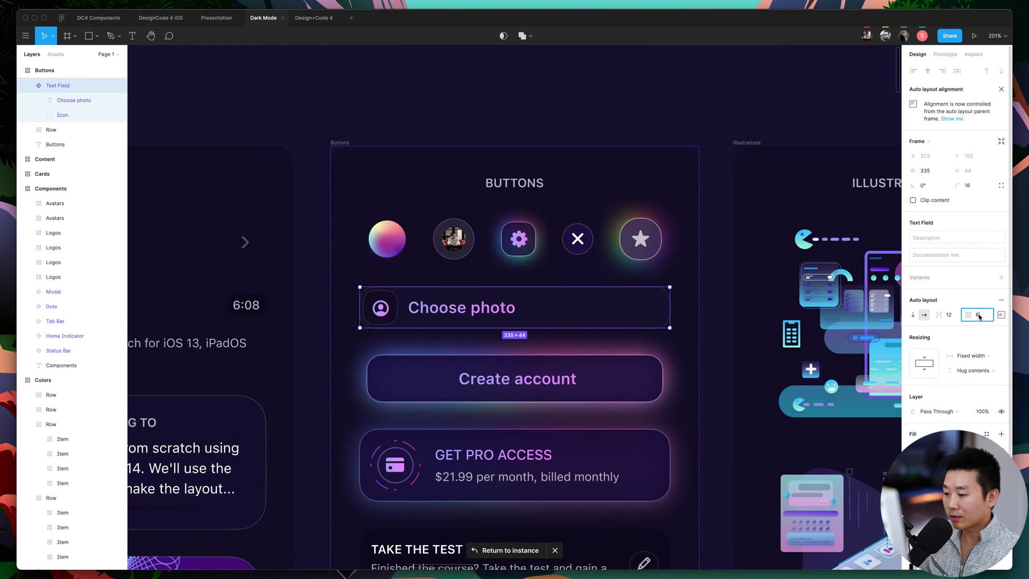
pyautogui.write('8')
pyautogui.press('Return')
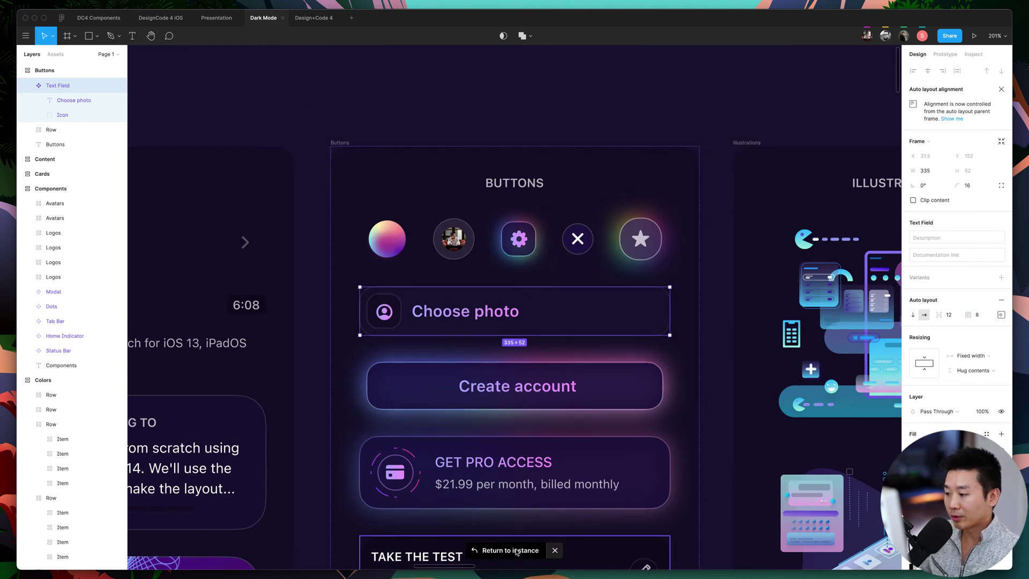
pyautogui.click(516, 552)
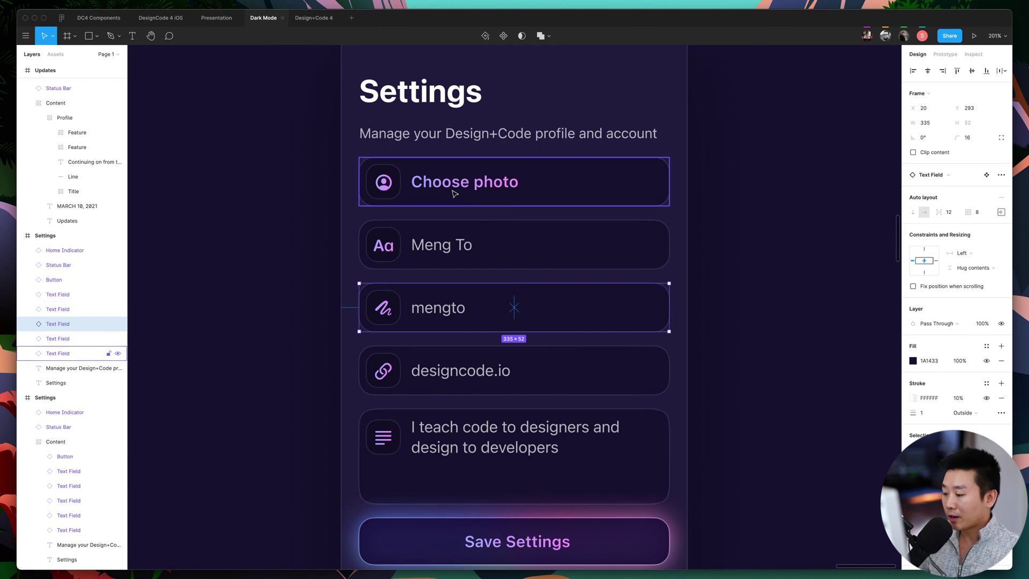
# Move the Save Settings button on the Settings copy down to Y 581, leaving a larger gap below the text fields.
pyautogui.click(763, 374)
pyautogui.scroll(-2, 762, 375)
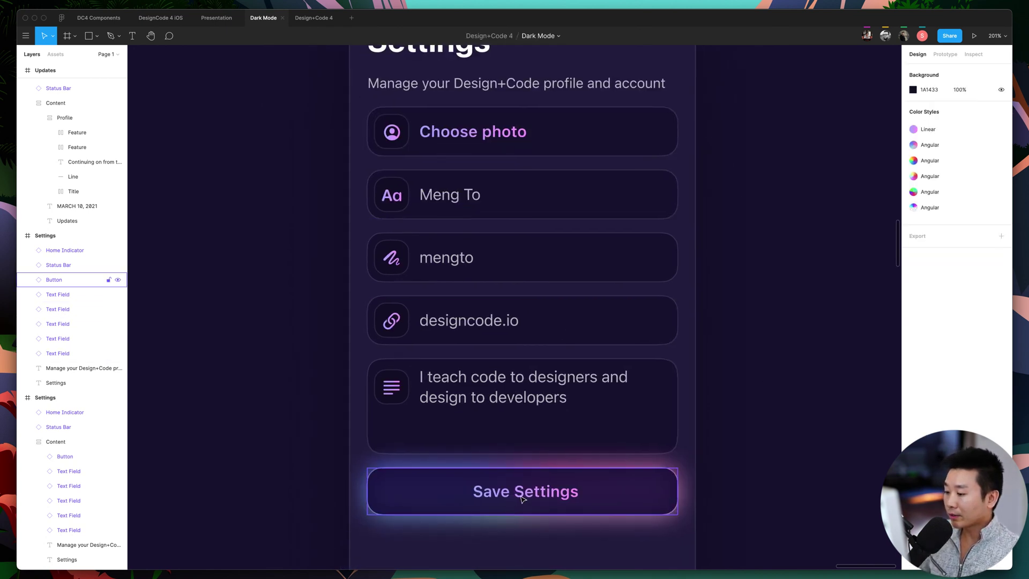
pyautogui.click(485, 489)
pyautogui.scroll(-2, 488, 492)
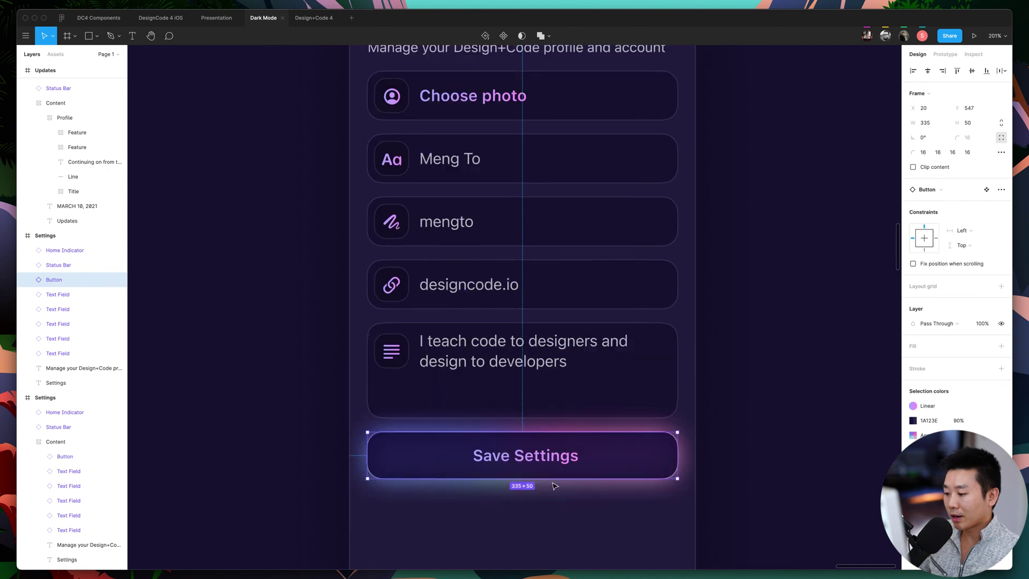
pyautogui.moveTo(487, 465); pyautogui.dragTo(488, 495)
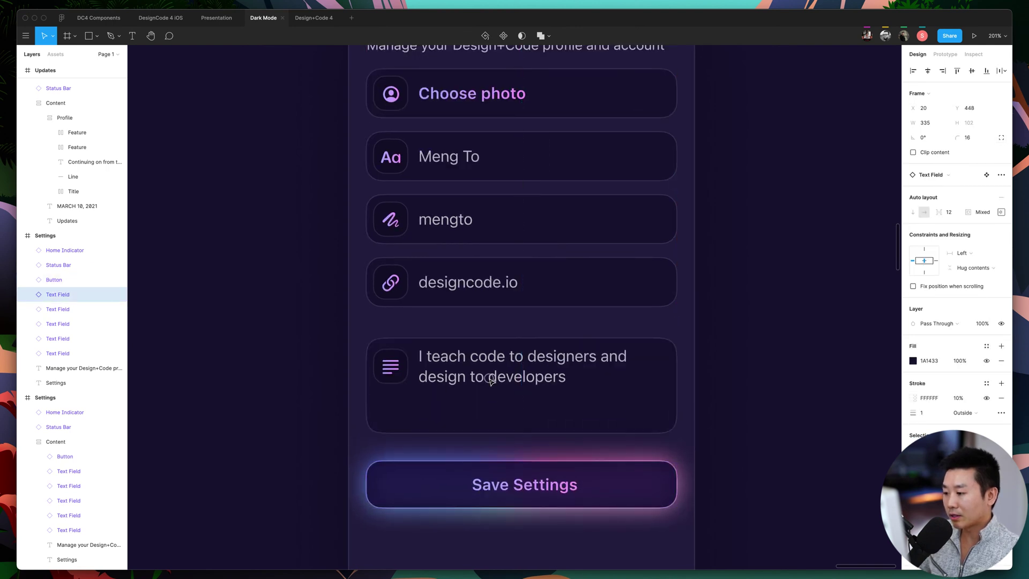
pyautogui.scroll(3, 506, 208)
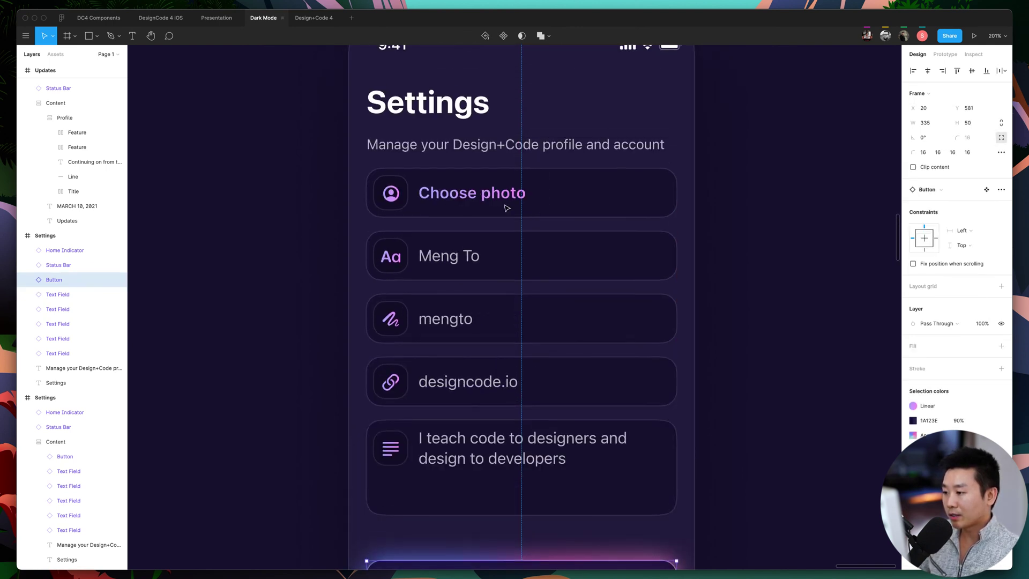
# Nudge the Settings title and its subtitle up together, away from the Choose photo field.
pyautogui.click(464, 143)
pyautogui.keyDown('shift'); pyautogui.click(432, 90); pyautogui.keyUp('shift')
pyautogui.hotkey('shift', 'Up')
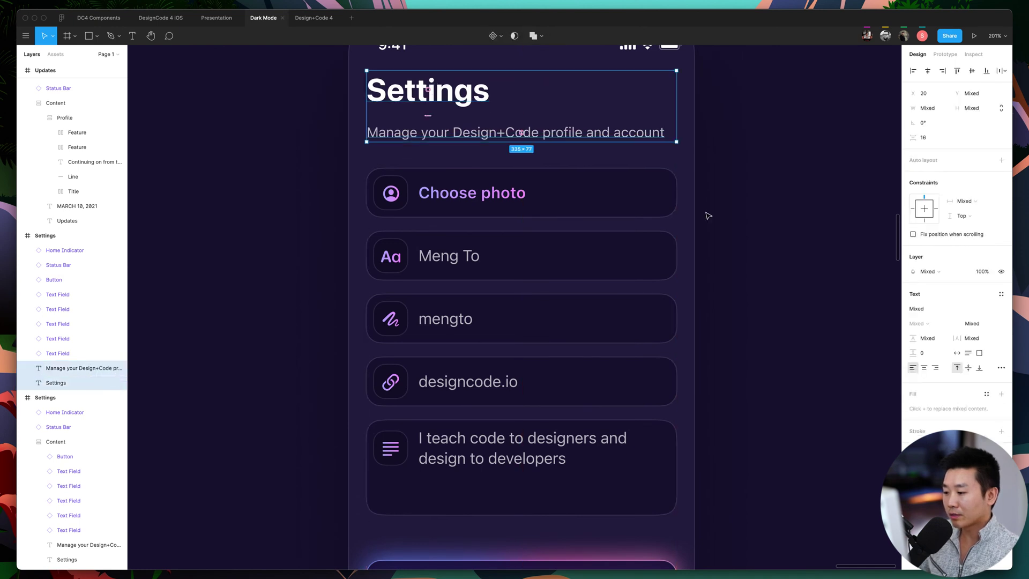
# Cut the username and designcode.io text fields from the Settings copy.
pyautogui.click(564, 389)
pyautogui.keyDown('shift'); pyautogui.click(560, 326); pyautogui.keyUp('shift')
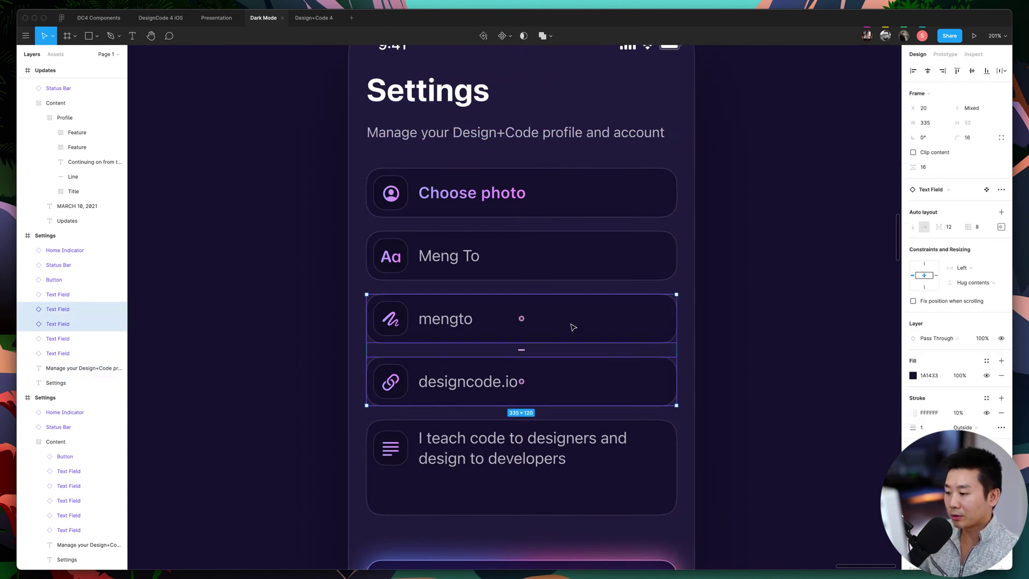
pyautogui.press('Delete')
pyautogui.scroll(1, 686, 445)
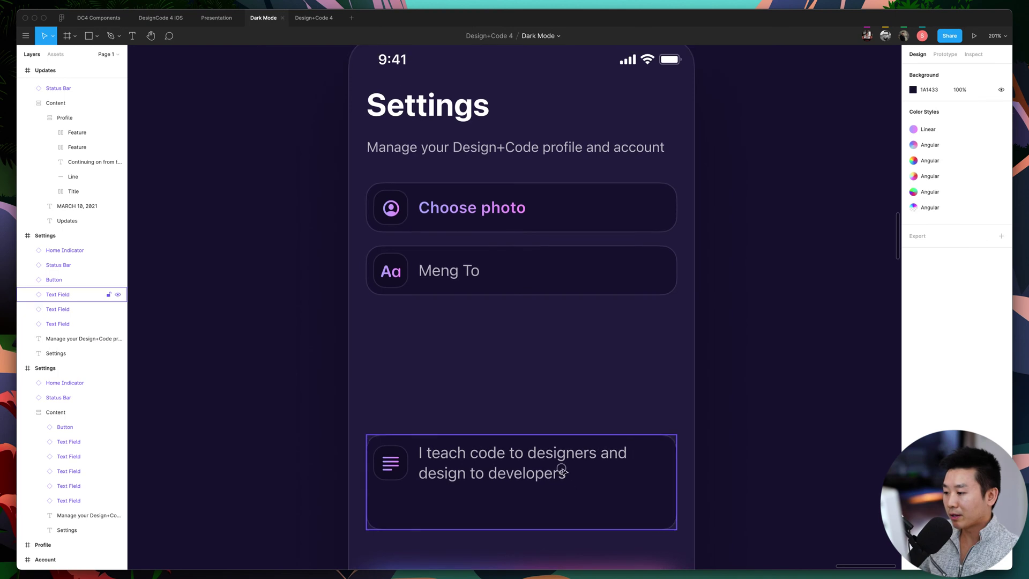
# Try moving the multi-line bio field up directly below the name field, and undo the move.
pyautogui.moveTo(562, 471); pyautogui.dragTo(558, 362)
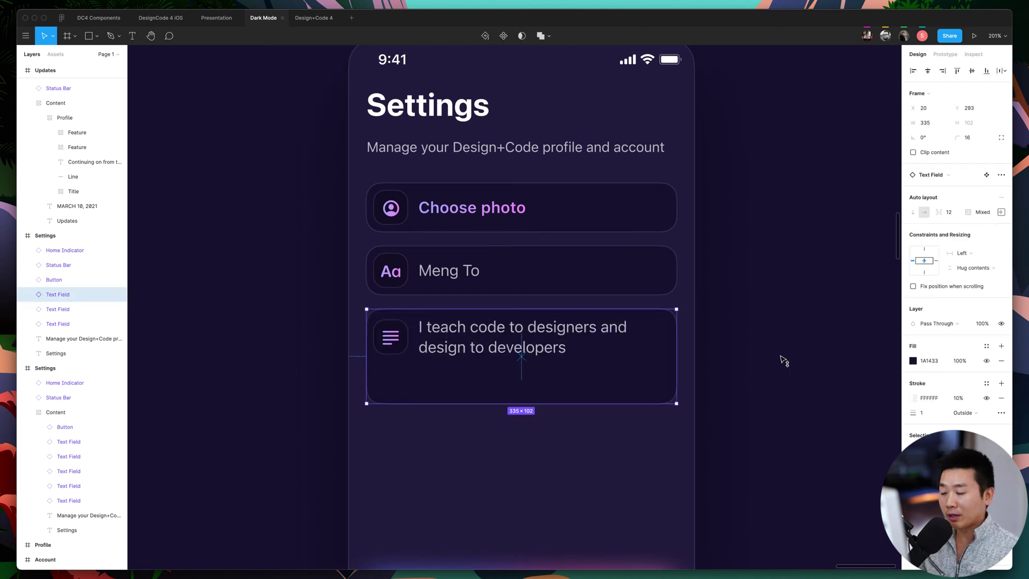
pyautogui.click(771, 360)
pyautogui.press('super+z')
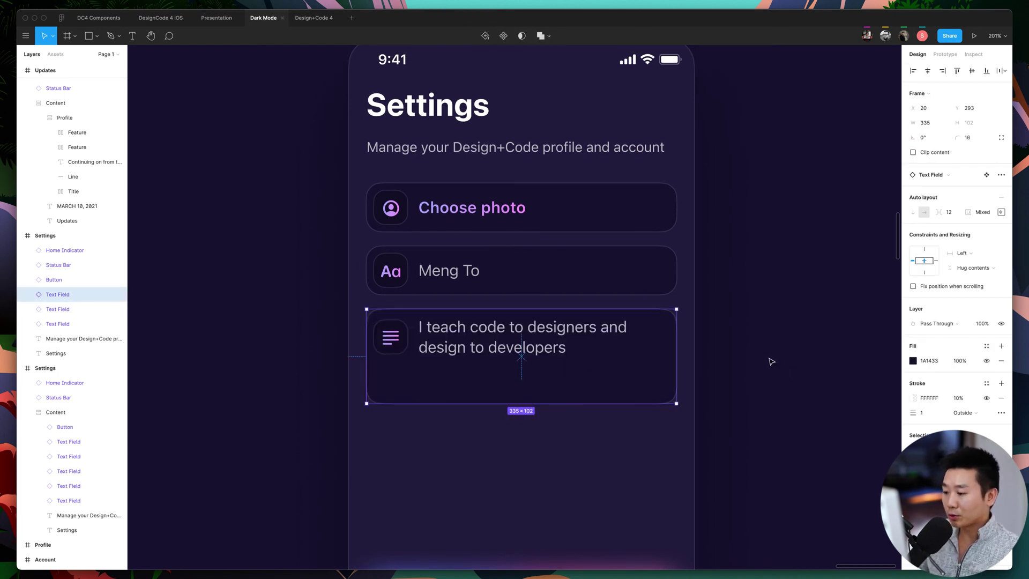
pyautogui.press('super+z')
pyautogui.scroll(-3, 771, 361)
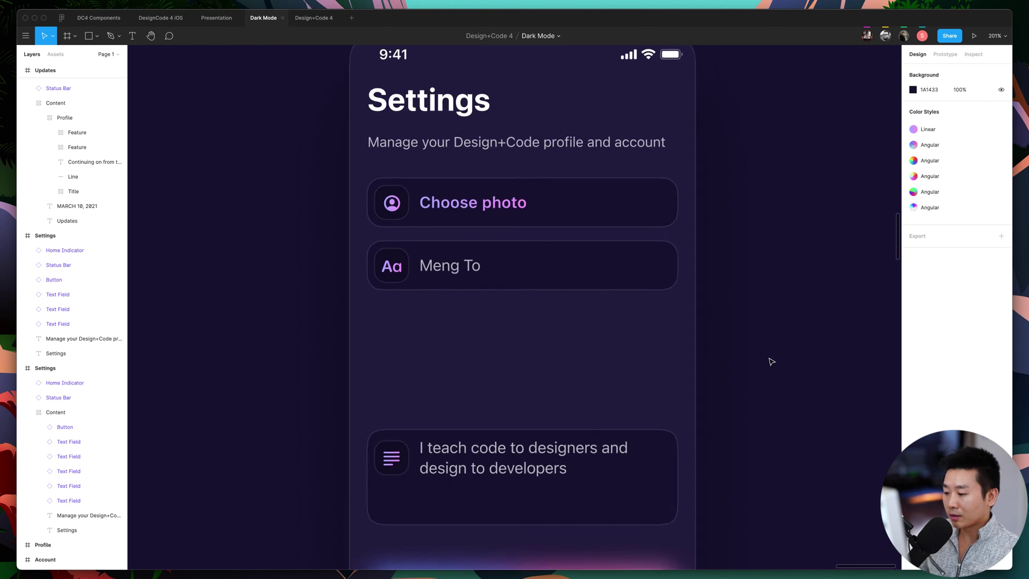
# Group the Save Settings button, the three remaining text fields, the subtitle and the Settings title.
pyautogui.click(526, 550)
pyautogui.keyDown('shift'); pyautogui.click(518, 439); pyautogui.keyUp('shift')
pyautogui.scroll(3, 685, 437)
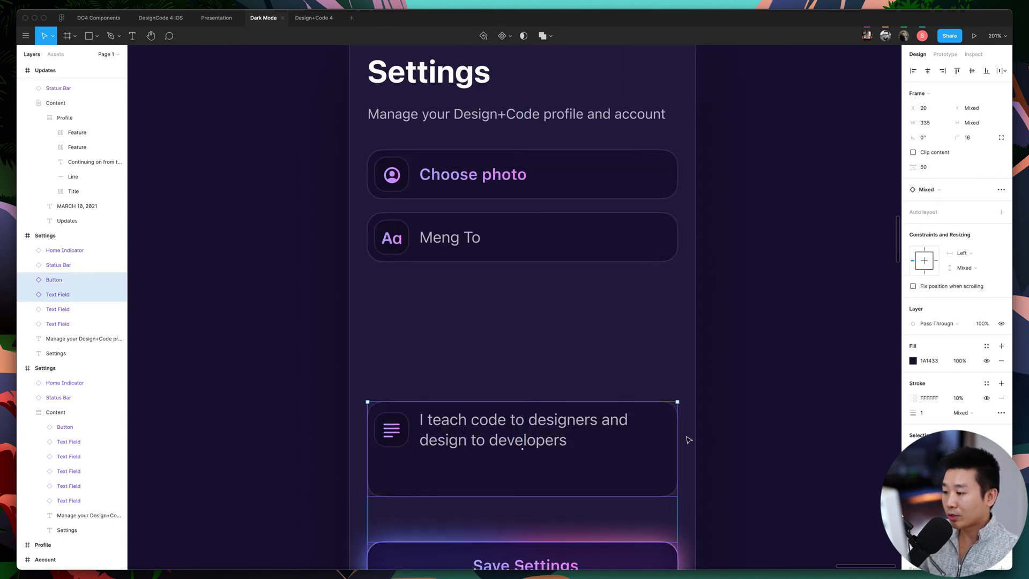
pyautogui.keyDown('shift'); pyautogui.click(462, 252); pyautogui.keyUp('shift')
pyautogui.keyDown('shift'); pyautogui.click(477, 215); pyautogui.keyUp('shift')
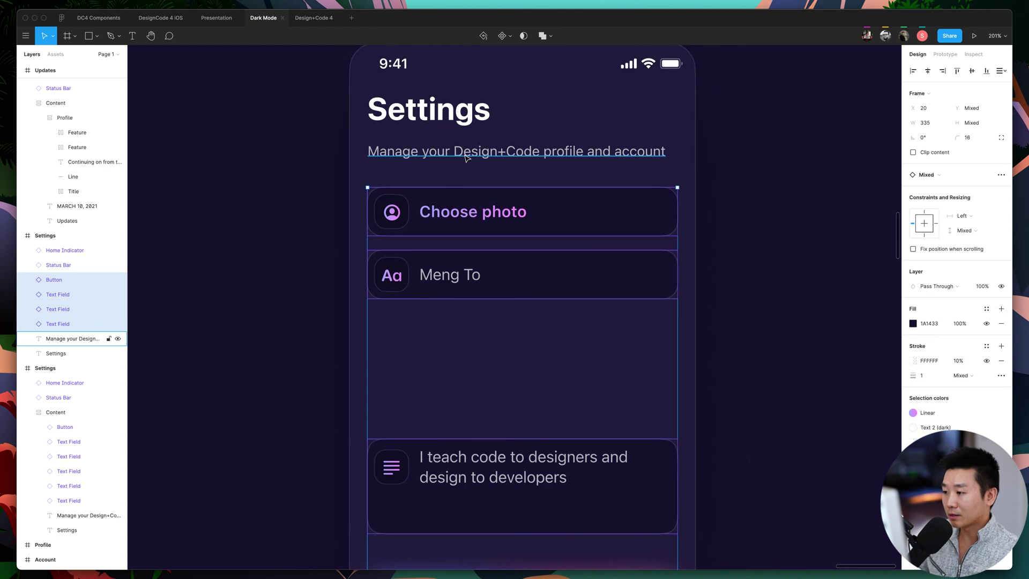
pyautogui.keyDown('shift'); pyautogui.click(472, 155); pyautogui.keyUp('shift')
pyautogui.keyDown('shift'); pyautogui.click(432, 115); pyautogui.keyUp('shift')
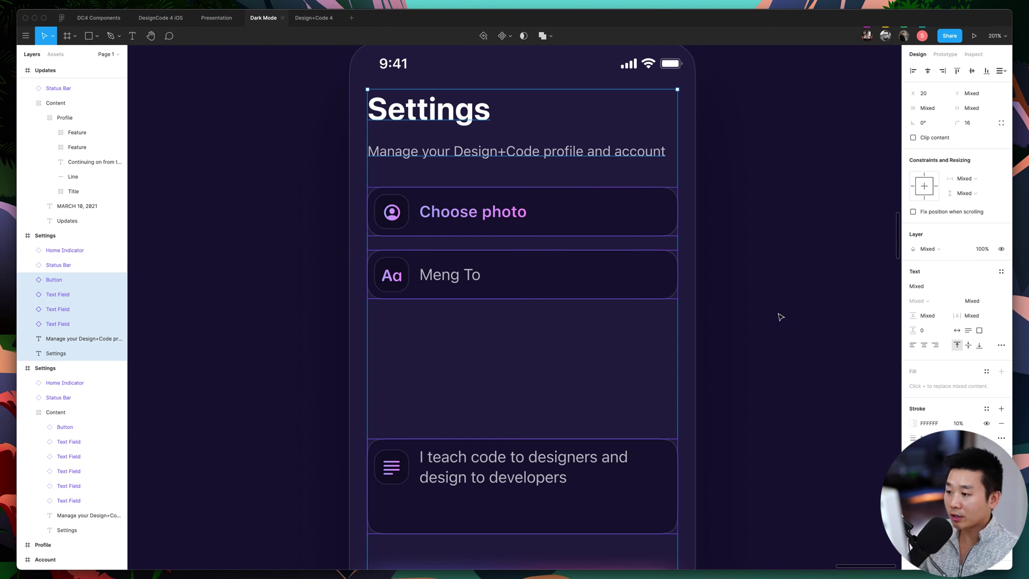
pyautogui.press('super+g')
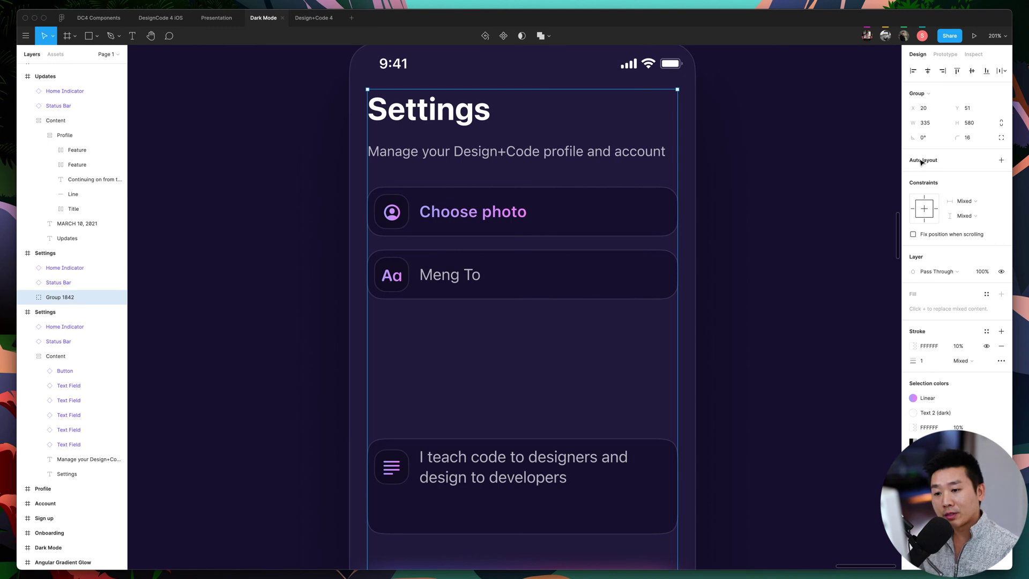
# Add auto layout to the new group and set its spacing between items to 16.
pyautogui.click(1000, 163)
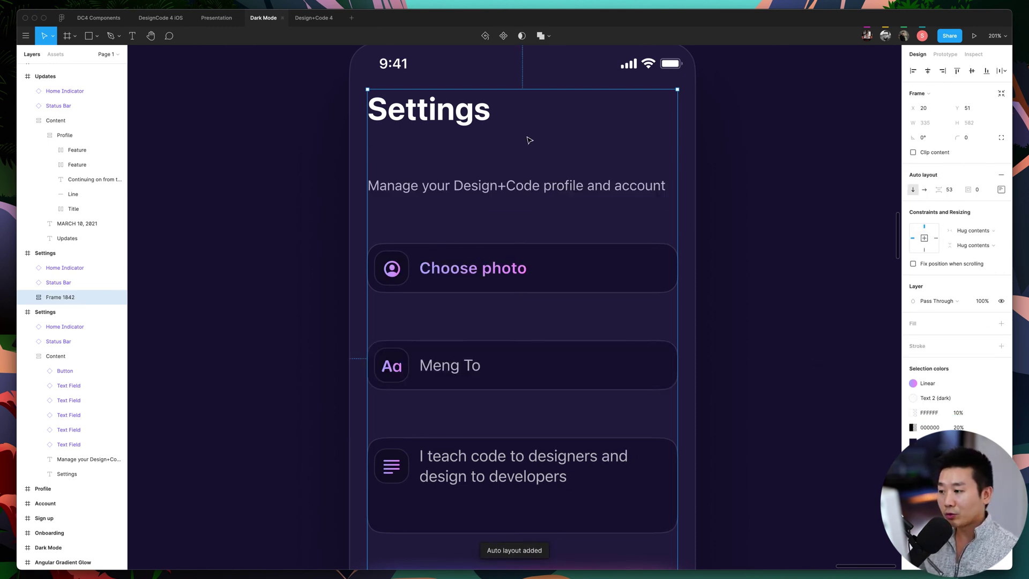
pyautogui.click(954, 195)
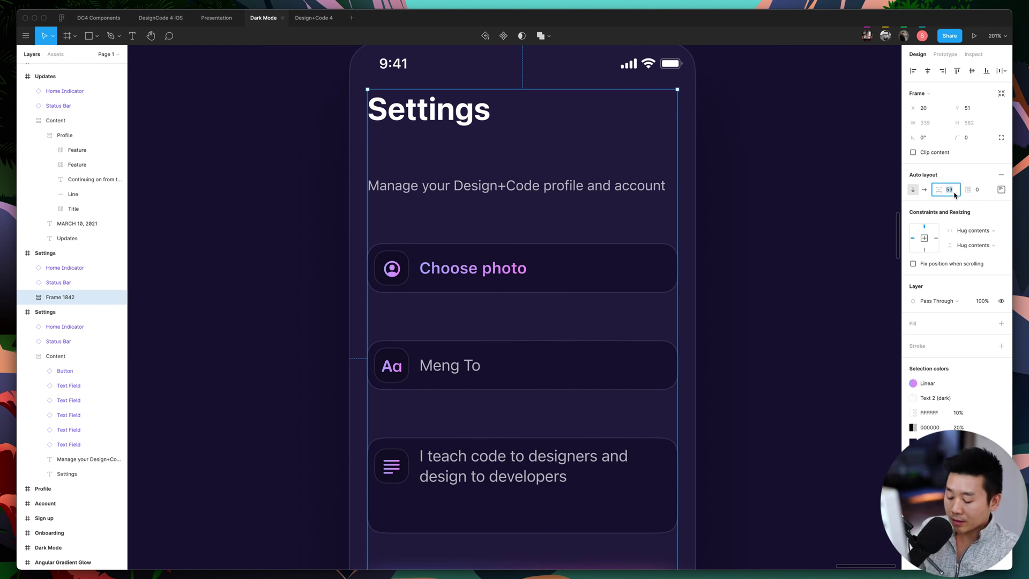
pyautogui.write('16')
pyautogui.press('Return')
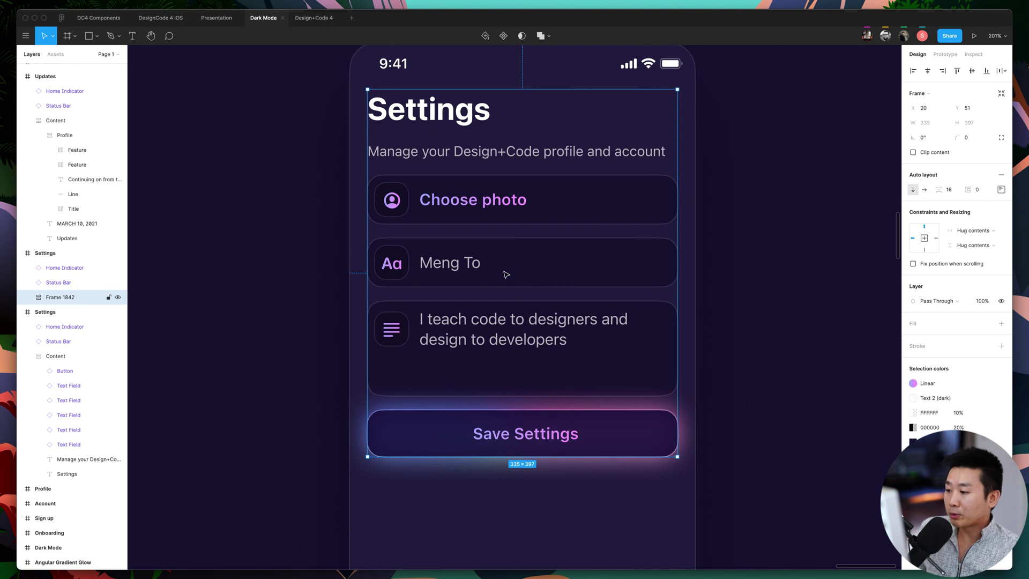
# Paste the two cut text fields back into the auto layout frame, right after the name field.
pyautogui.doubleClick(550, 276)
pyautogui.press('super+v')
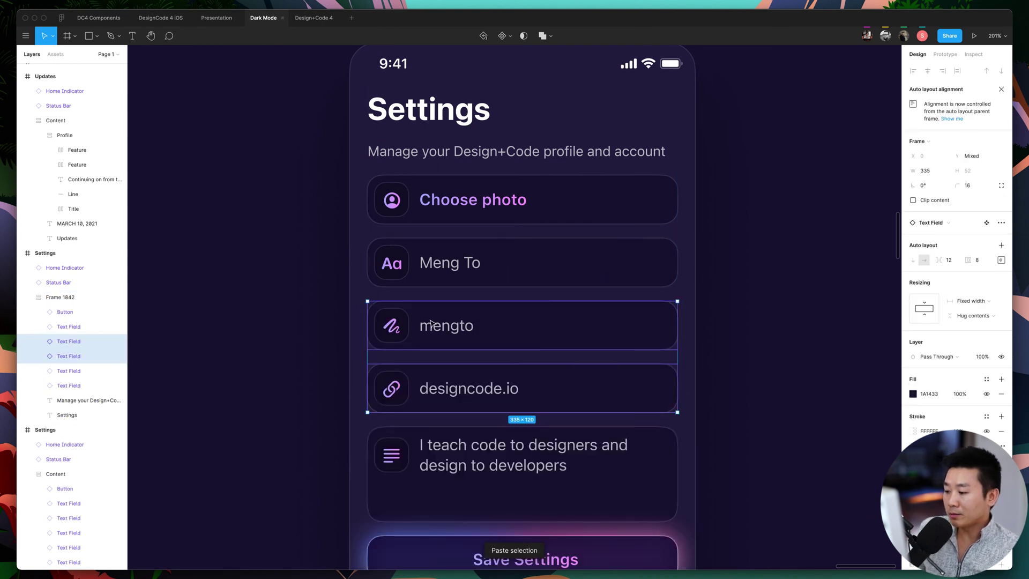
pyautogui.scroll(-3, 487, 368)
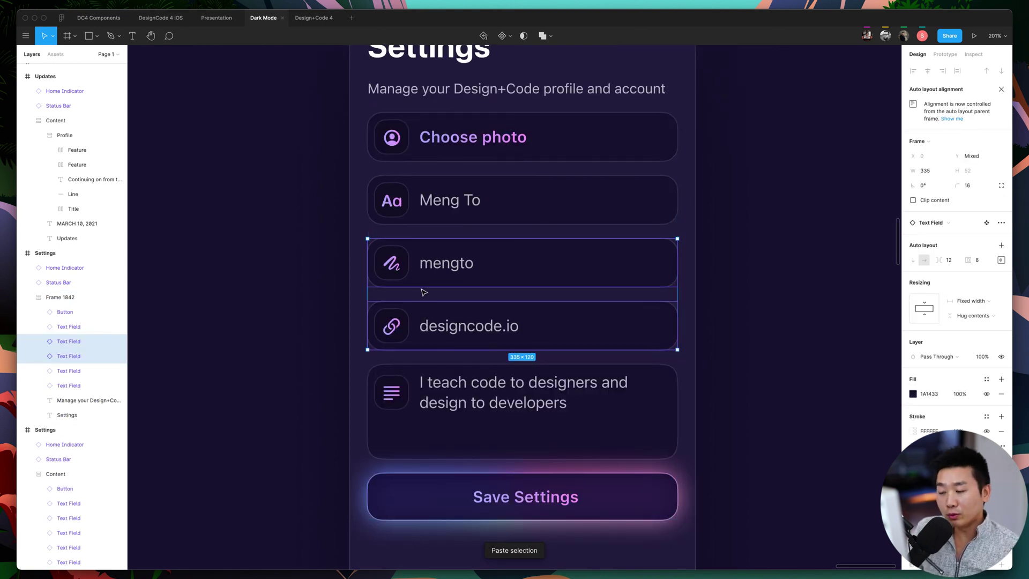
pyautogui.click(718, 347)
# Duplicate the designcode.io text field inside the auto layout frame.
pyautogui.click(558, 340)
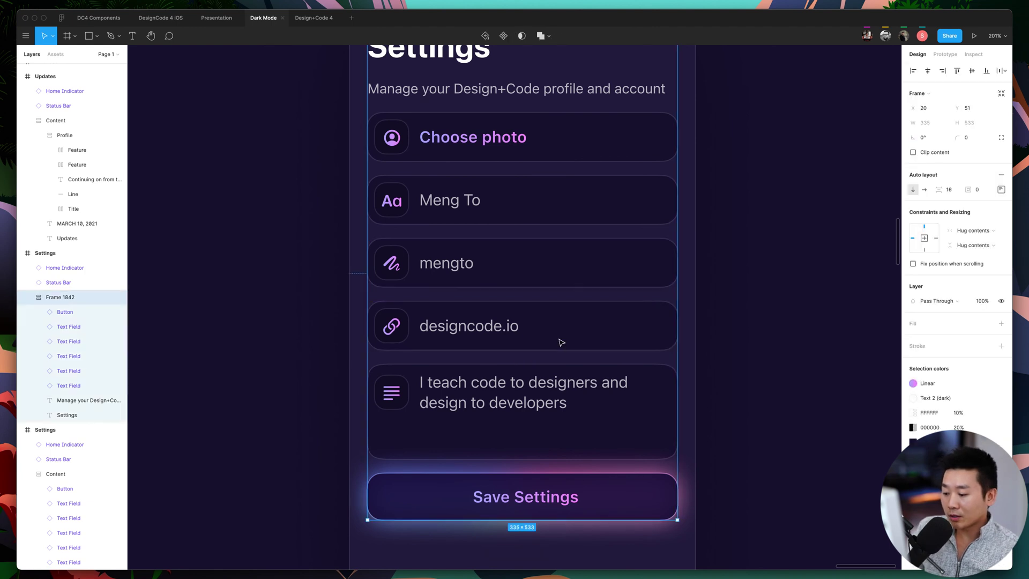
pyautogui.click(565, 337)
pyautogui.press('super+d')
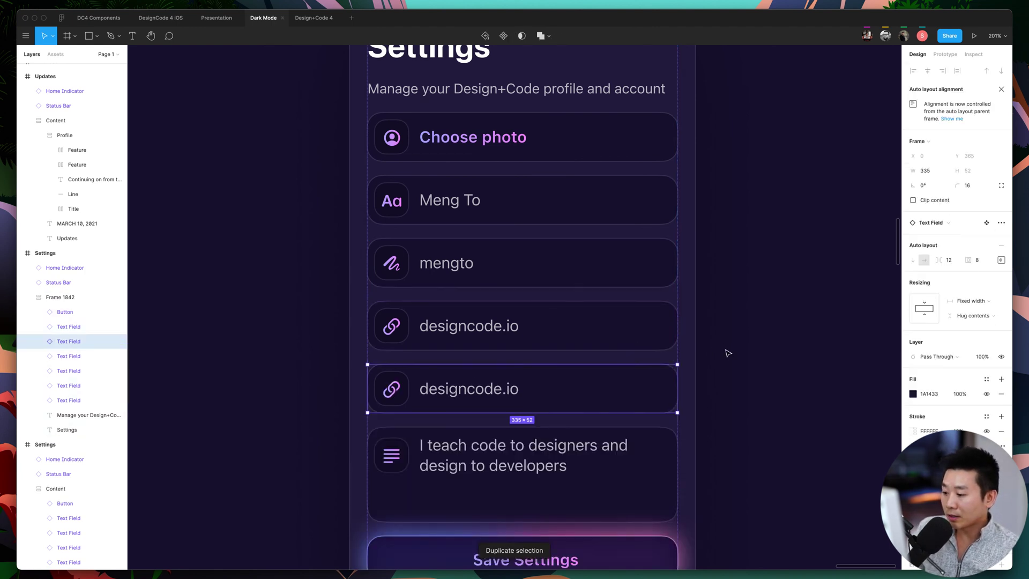
# Change the duplicated text field's label to "new field".
pyautogui.doubleClick(461, 391)
pyautogui.doubleClick(461, 394)
pyautogui.write('ne')
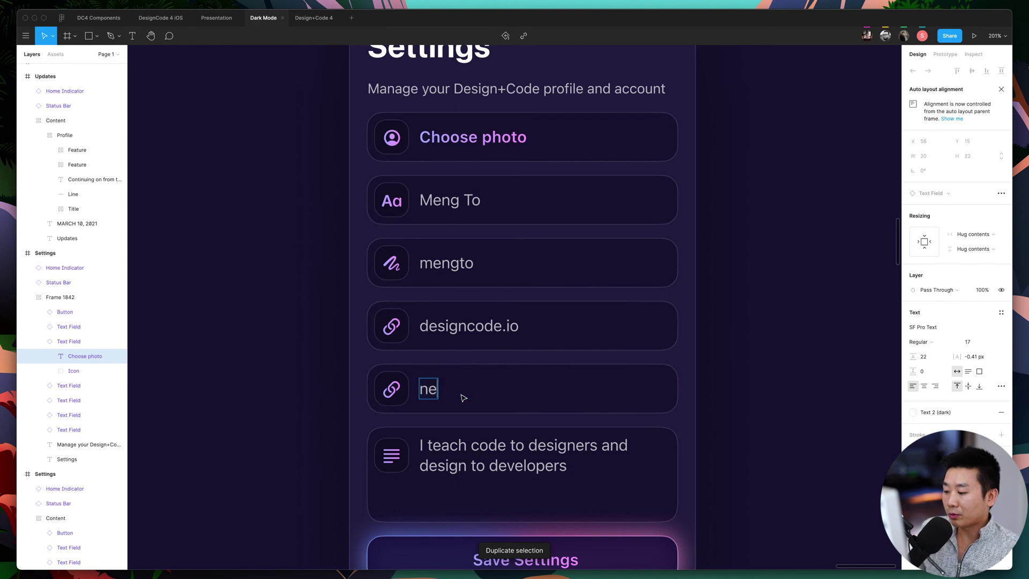
pyautogui.write('w field')
pyautogui.press('Escape')
pyautogui.doubleClick(399, 391)
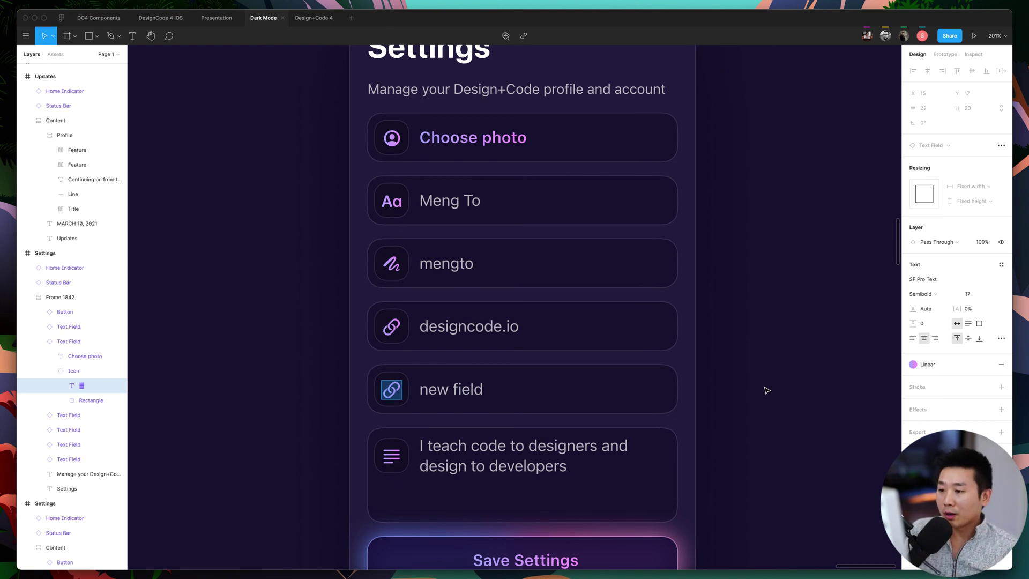
pyautogui.press('Escape')
# Select the auto layout frame around the Settings content and examine its spacing between items.
pyautogui.scroll(2, 775, 289)
pyautogui.click(610, 129)
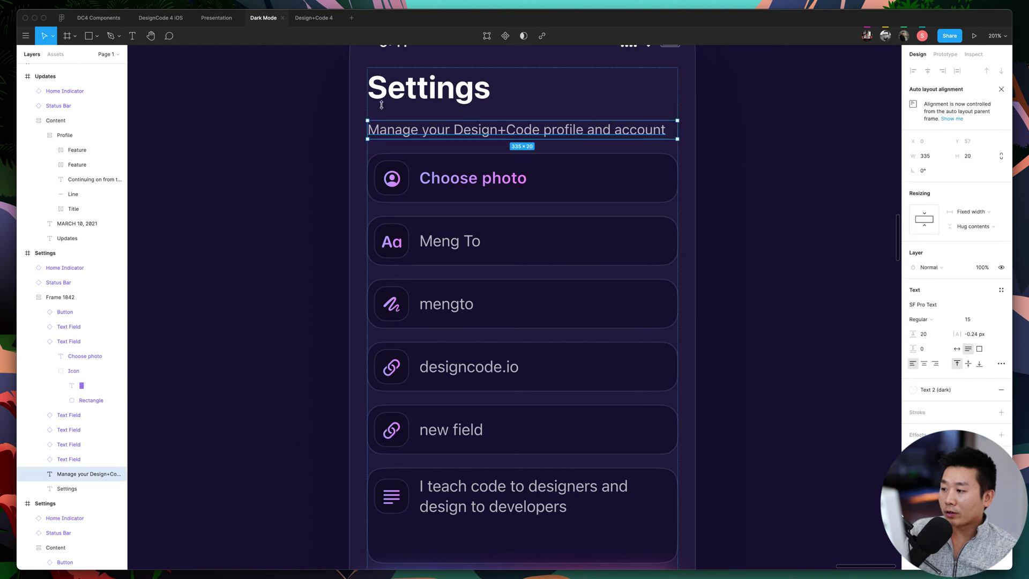
pyautogui.click(340, 125)
pyautogui.click(600, 99)
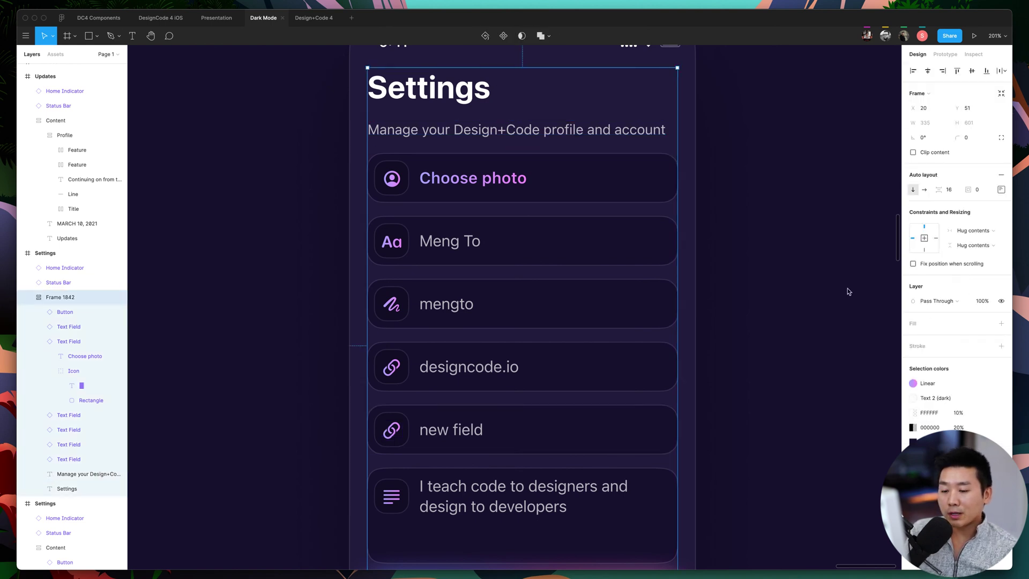
pyautogui.click(957, 193)
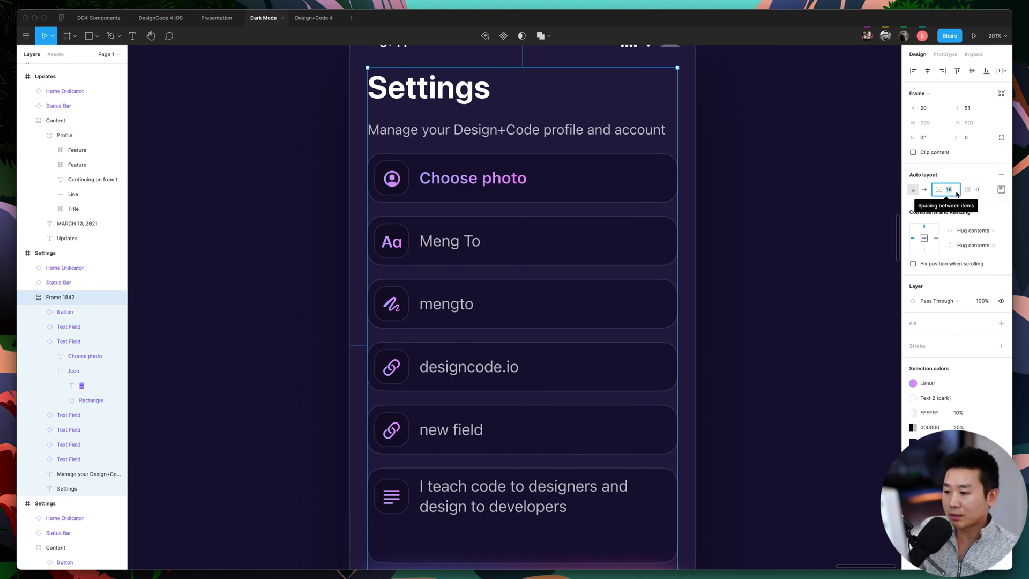
pyautogui.click(819, 253)
pyautogui.scroll(2, 825, 260)
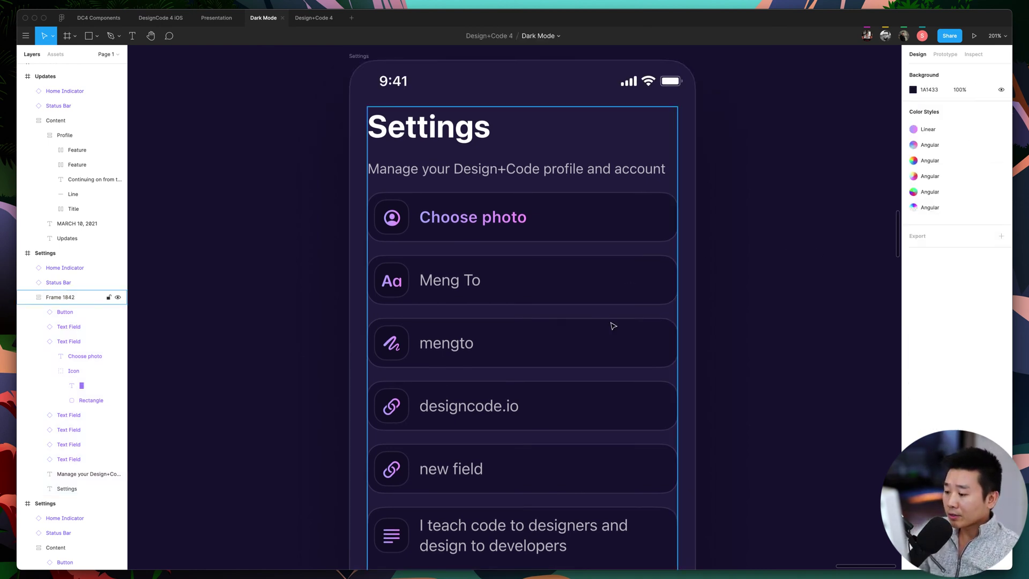
# Delete the "new field" text field from the auto layout frame.
pyautogui.click(531, 452)
pyautogui.click(533, 454)
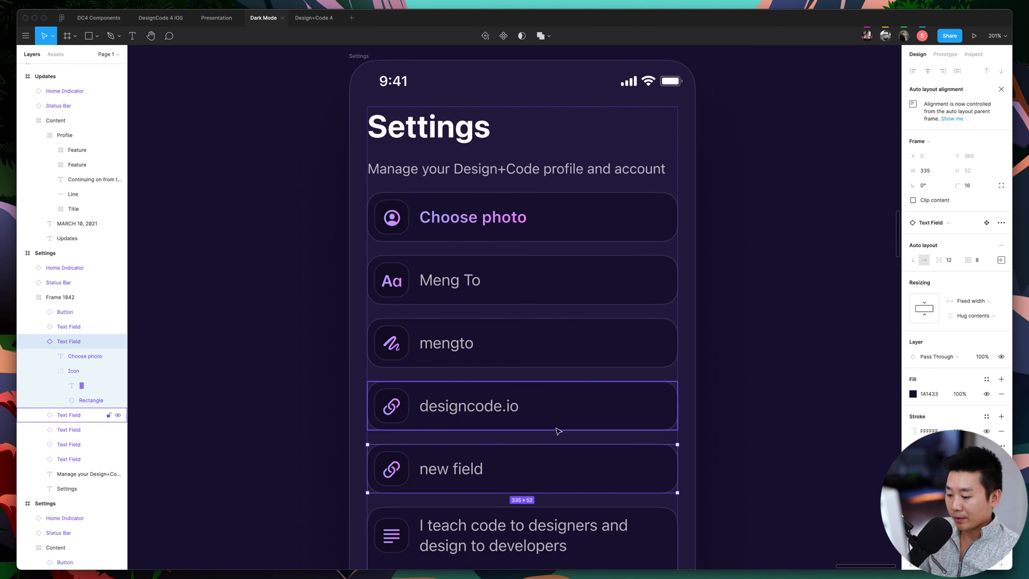
pyautogui.press('Delete')
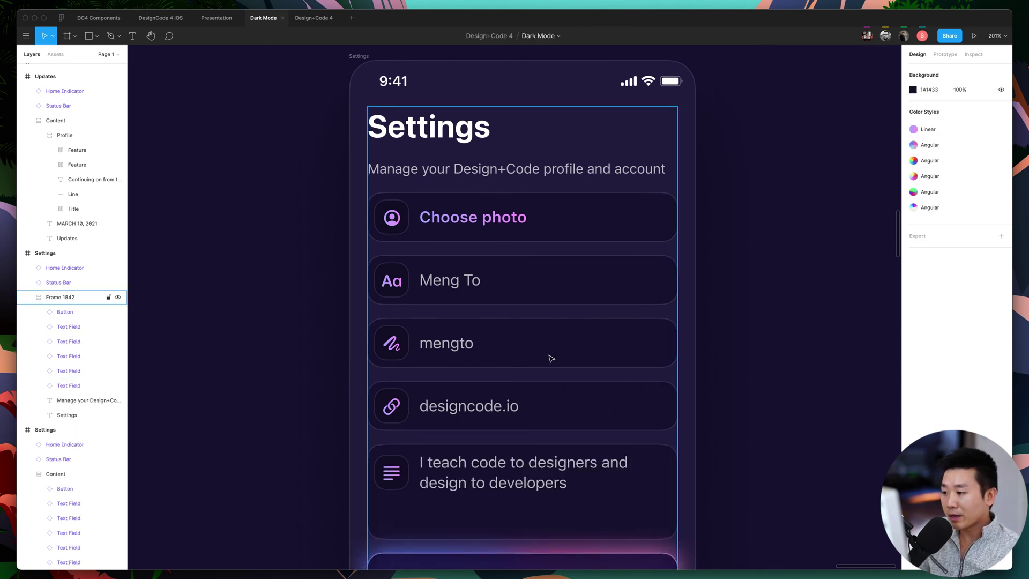
# Set the auto layout padding of the frame holding the Settings content to 20.
pyautogui.click(554, 295)
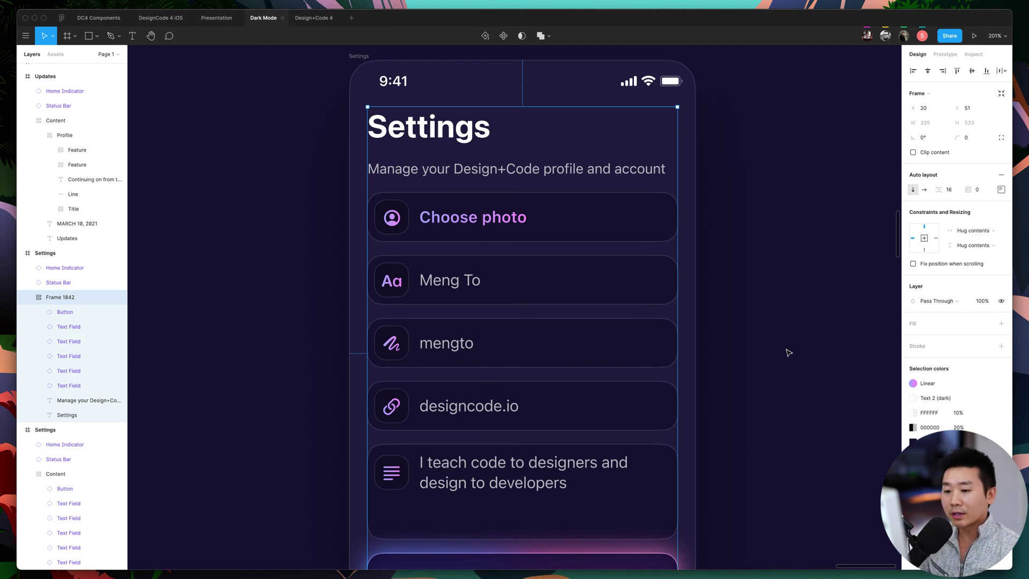
pyautogui.click(956, 193)
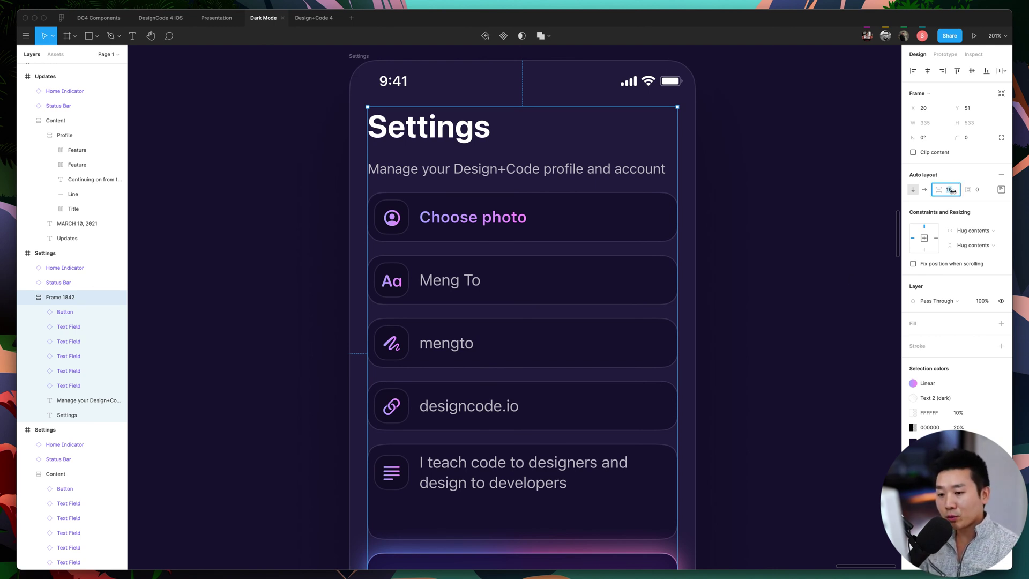
pyautogui.click(981, 193)
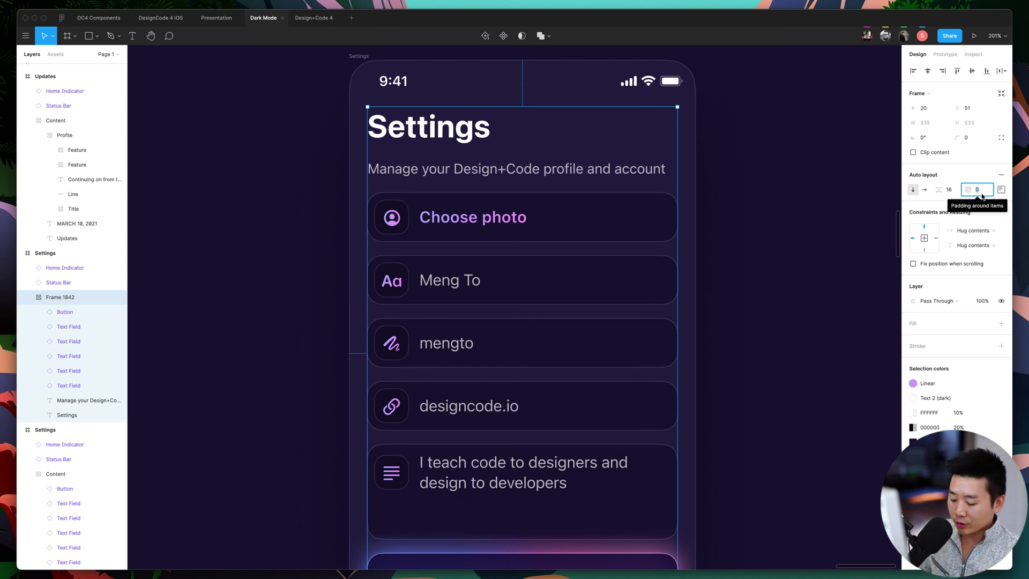
pyautogui.write('2')
pyautogui.press('Return')
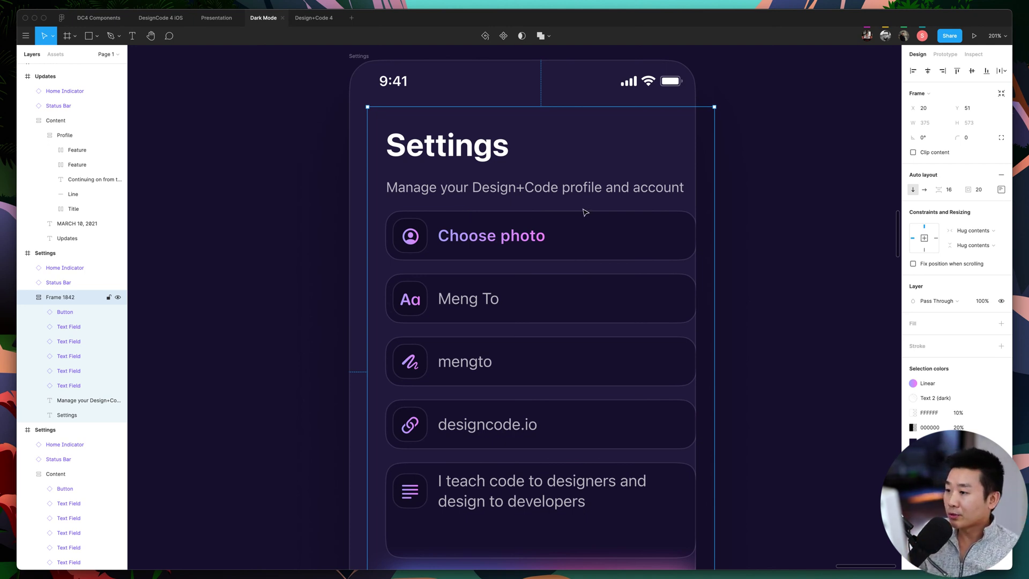
# Return the content frame's auto layout padding to 0.
pyautogui.click(984, 194)
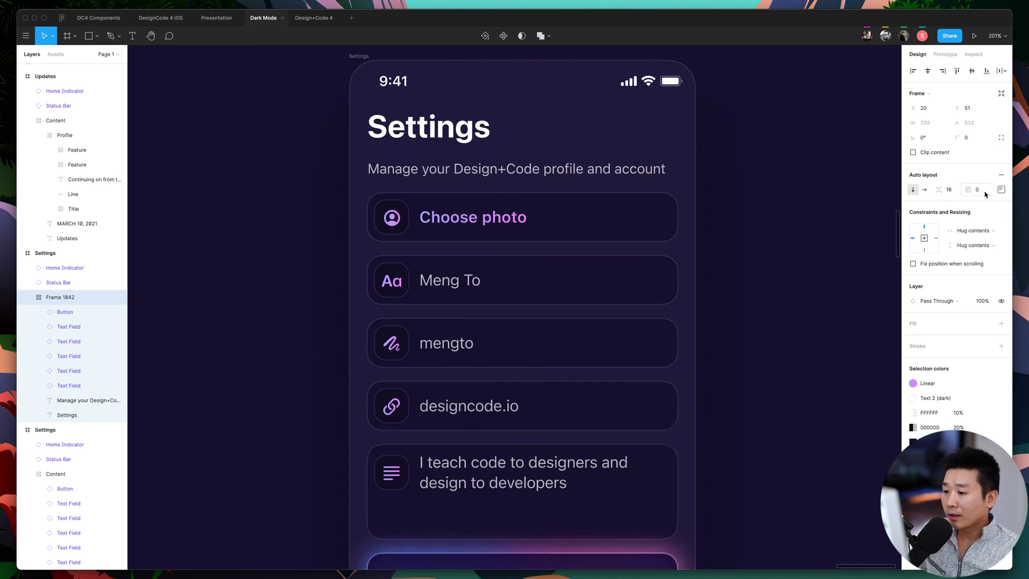
pyautogui.write('0')
pyautogui.press('Return')
pyautogui.click(802, 250)
pyautogui.press('super+z')
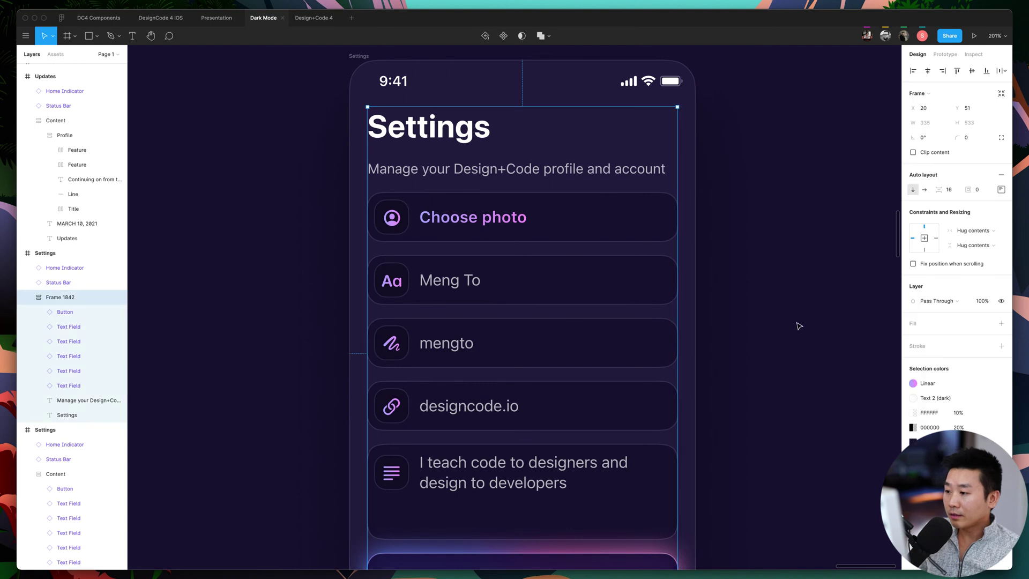
pyautogui.scroll(-1, 800, 326)
pyautogui.scroll(1, 802, 327)
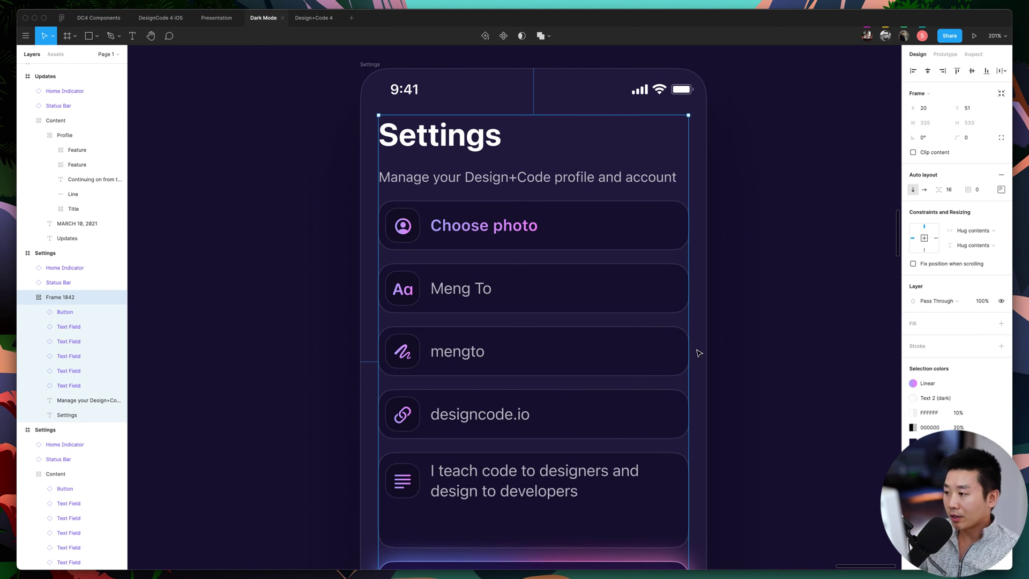
pyautogui.click(371, 65)
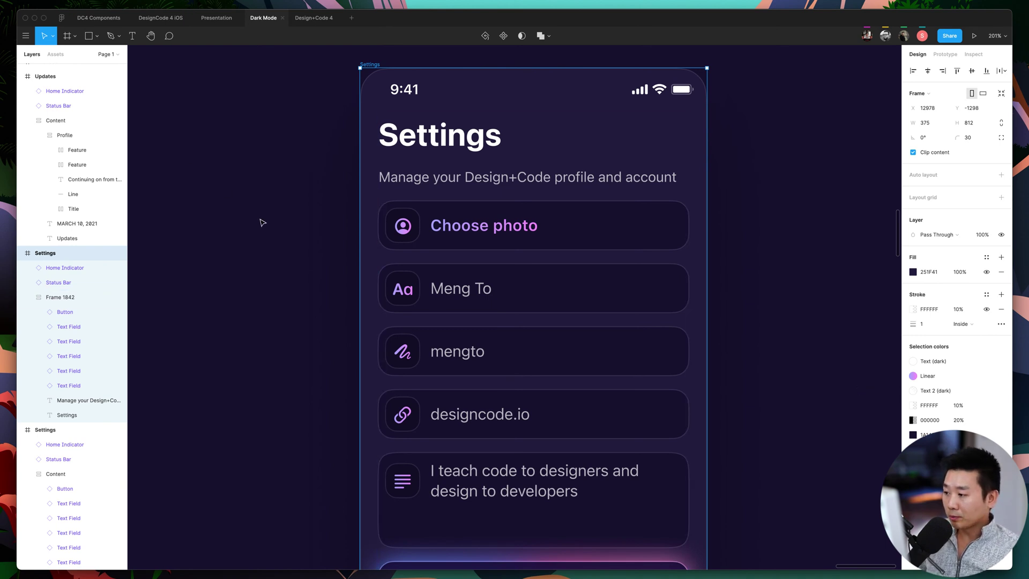
# Reselect the auto layout content frame and change its horizontal resizing from hugging its contents to Fixed.
pyautogui.press('super+z')
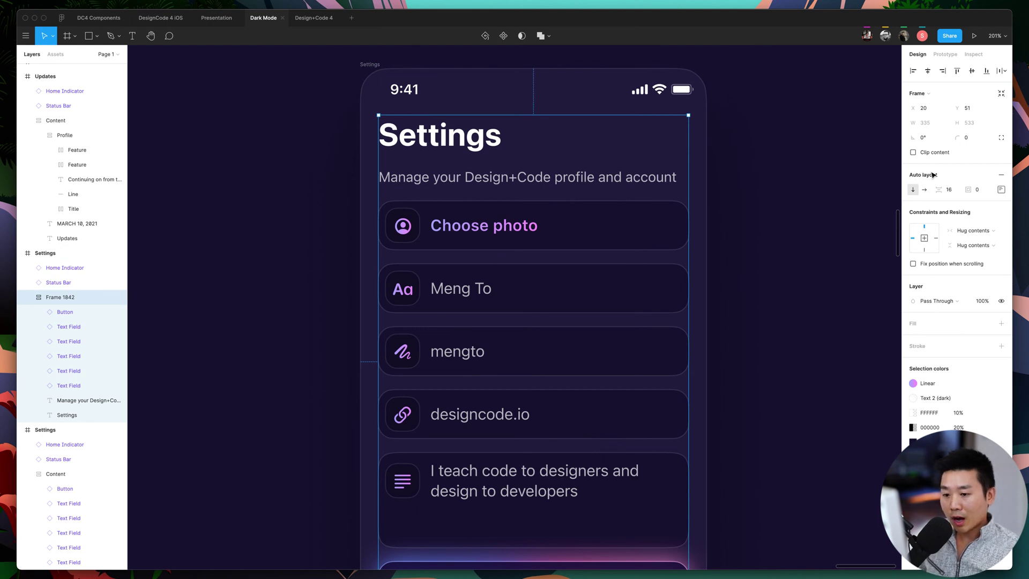
pyautogui.click(974, 229)
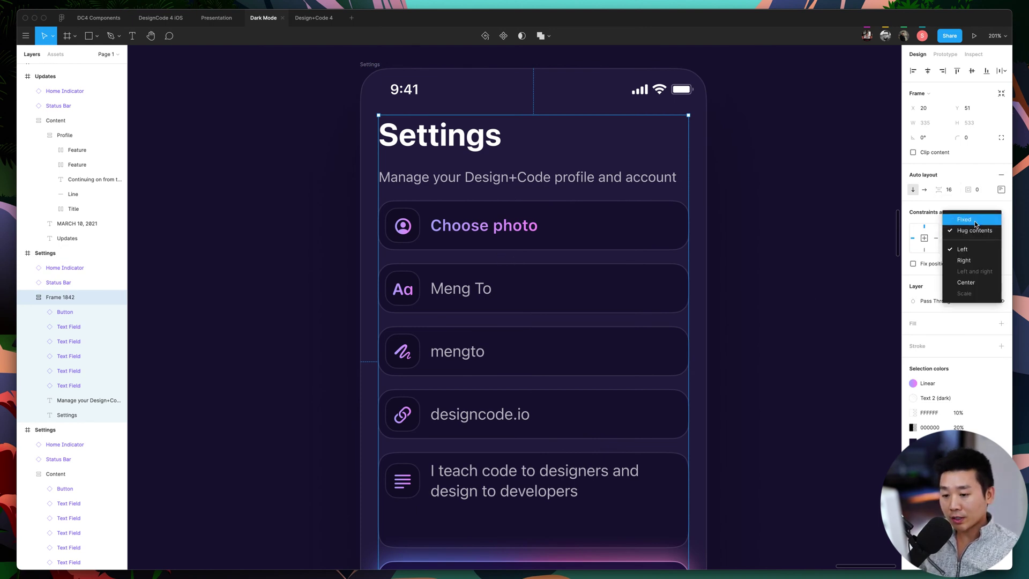
pyautogui.click(979, 225)
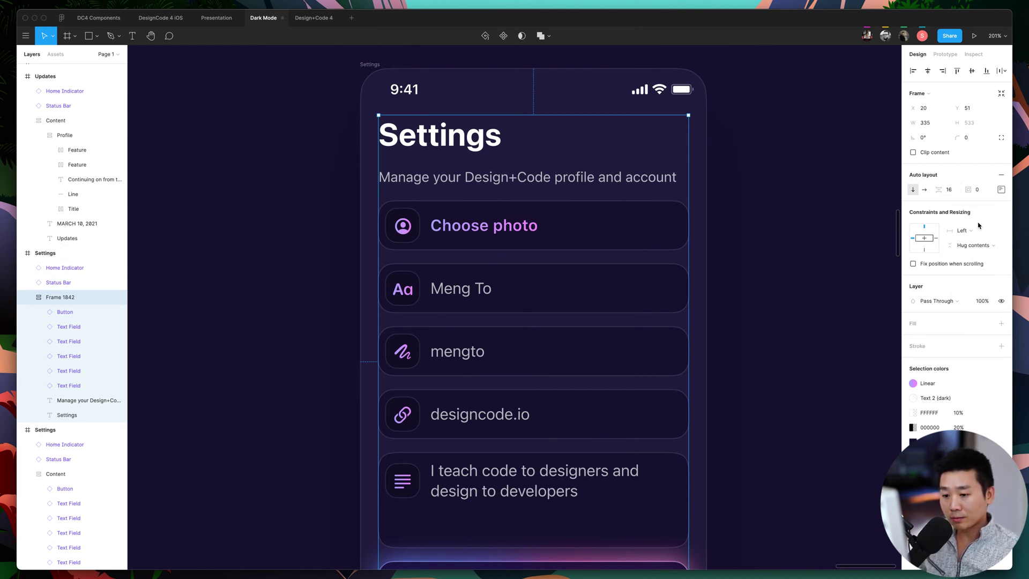
# Set the content frame's horizontal constraint to Left and right, keeping its vertical resizing on Hug contents.
pyautogui.click(962, 247)
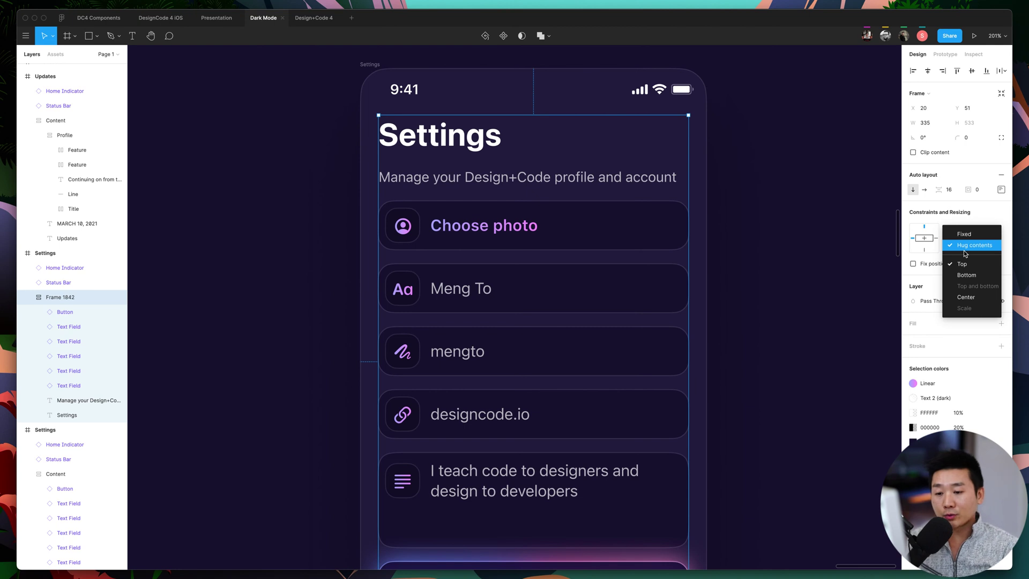
pyautogui.click(966, 245)
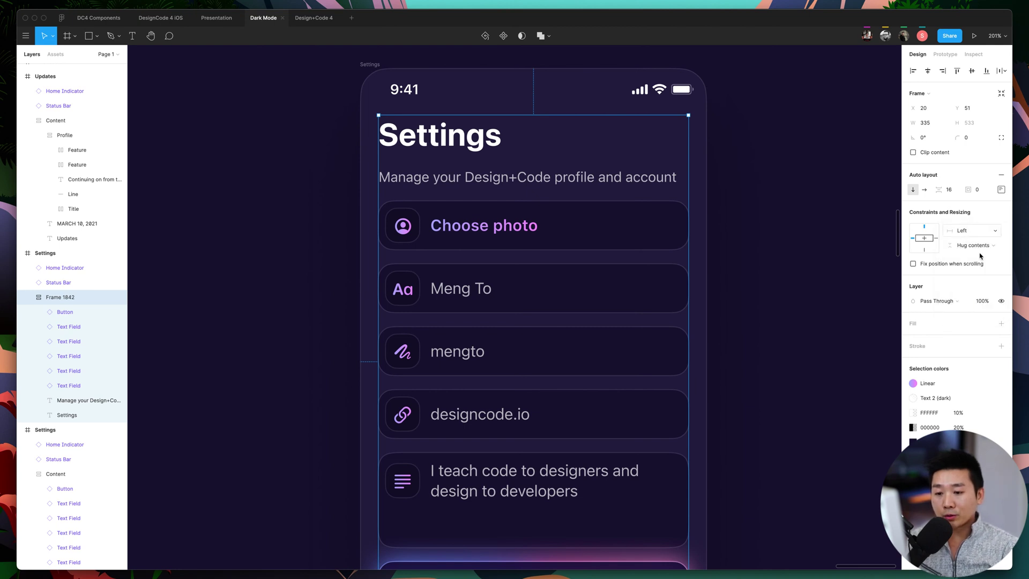
pyautogui.click(969, 230)
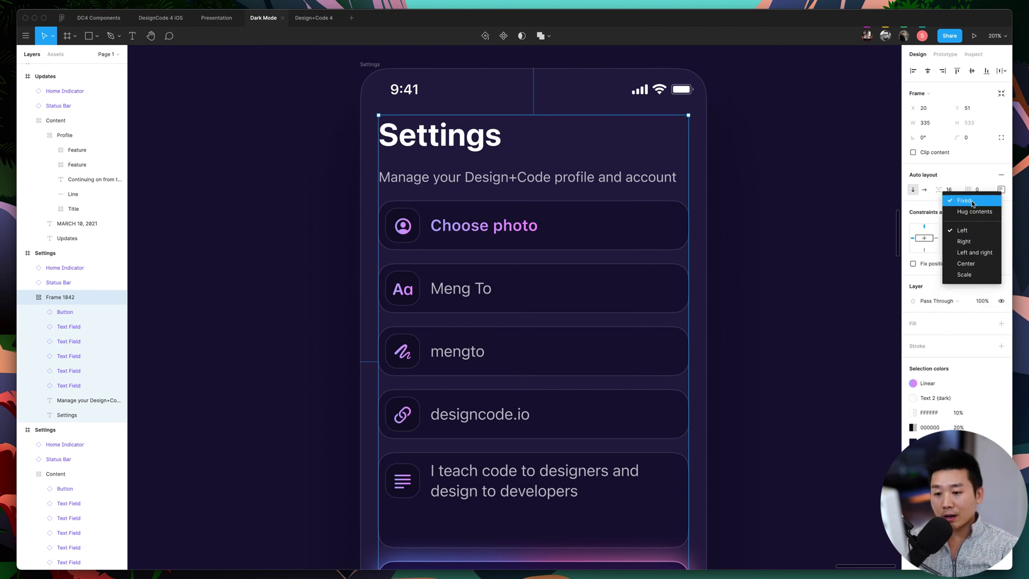
pyautogui.click(975, 252)
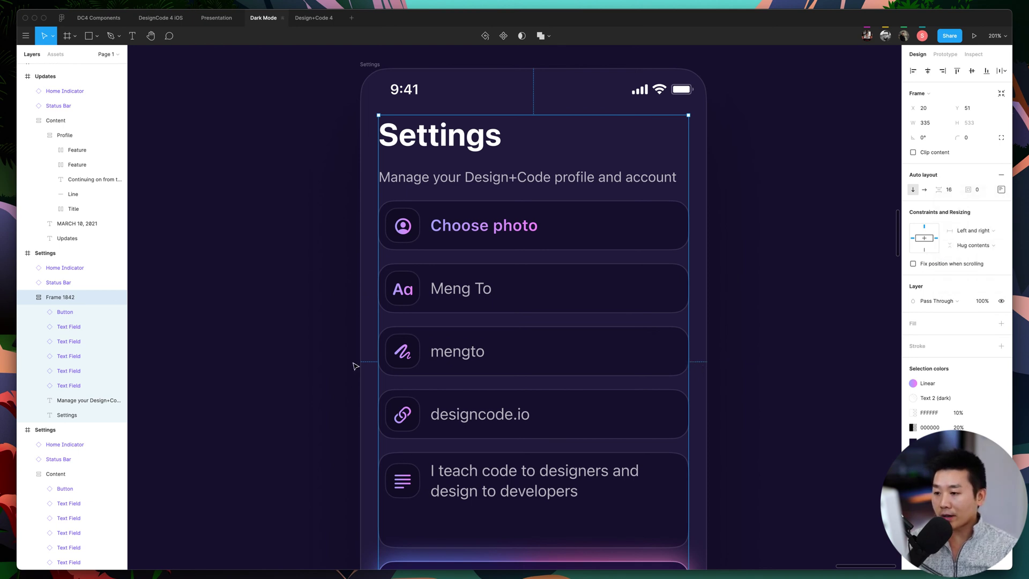
# Widen the Settings screen frame to about 504 and check how its content frame stretches.
pyautogui.click(370, 65)
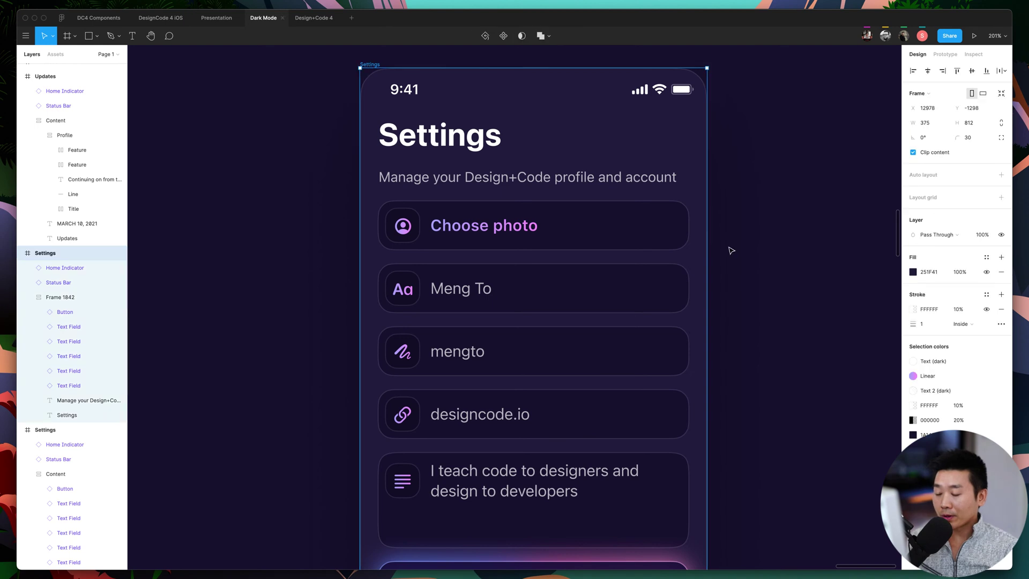
pyautogui.moveTo(710, 258); pyautogui.dragTo(826, 257)
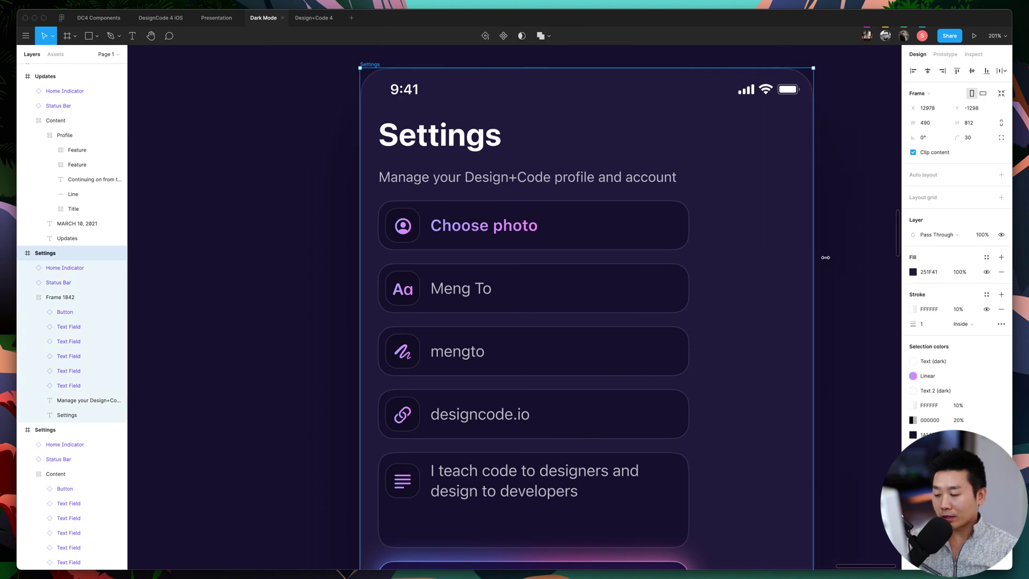
pyautogui.click(753, 166)
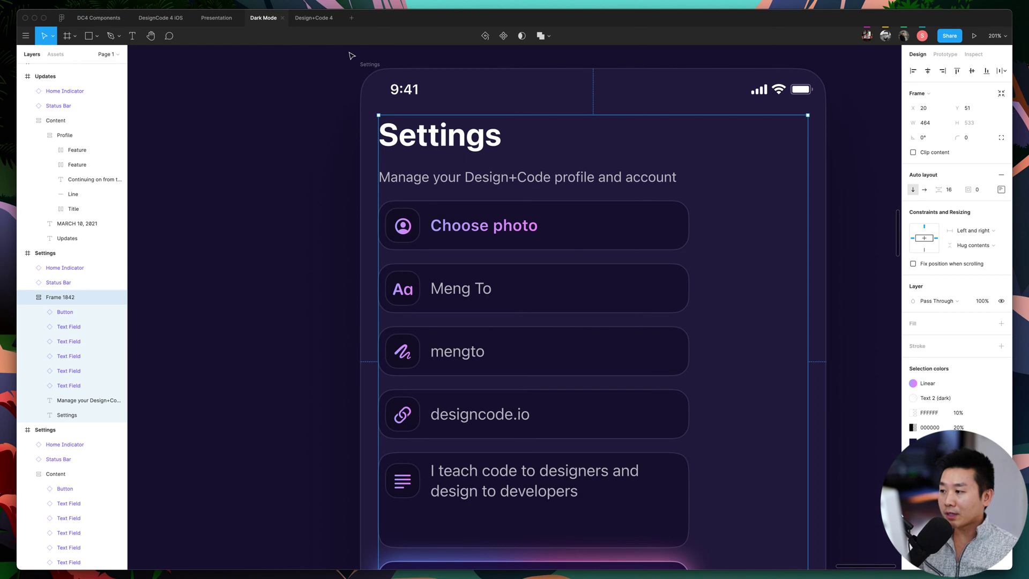
pyautogui.click(370, 65)
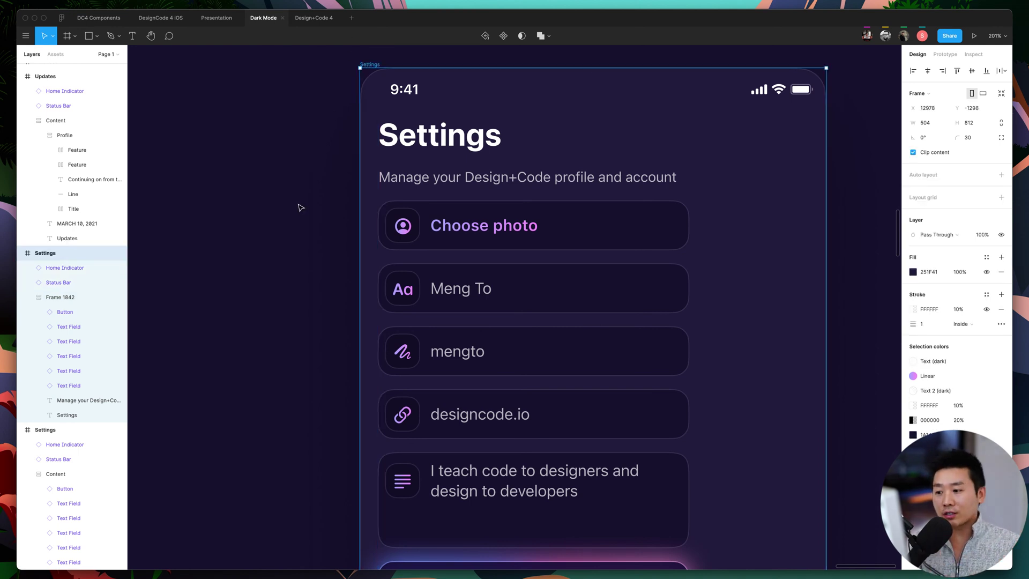
pyautogui.click(466, 234)
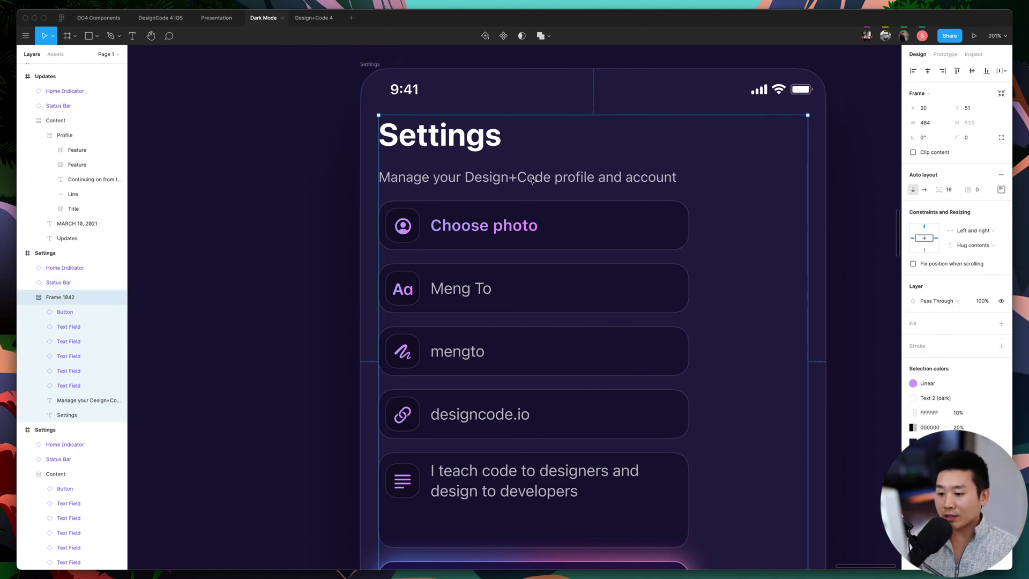
# Set the "Choose photo" text field's horizontal resizing to Fill container.
pyautogui.click(557, 228)
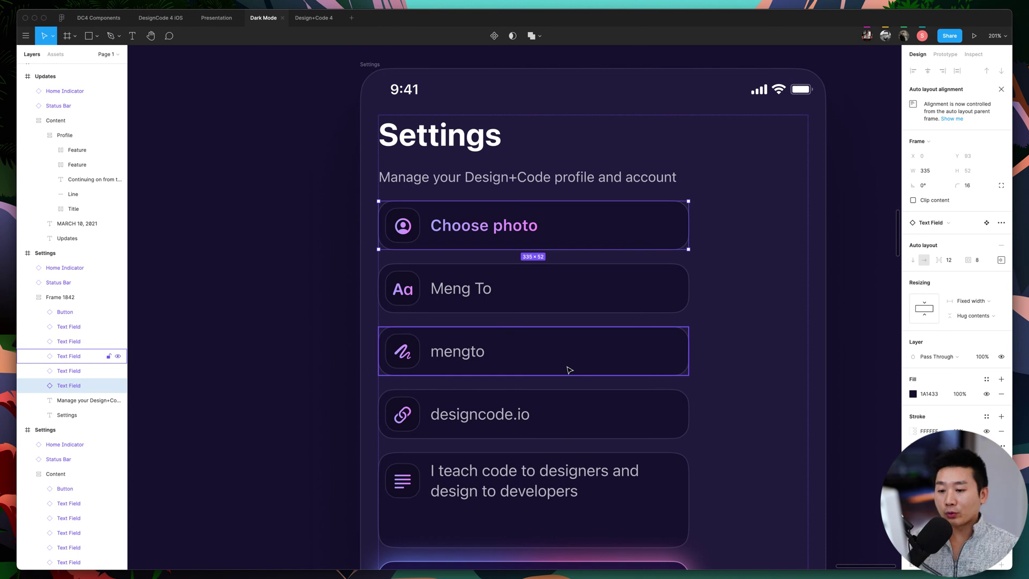
pyautogui.click(982, 300)
pyautogui.click(974, 325)
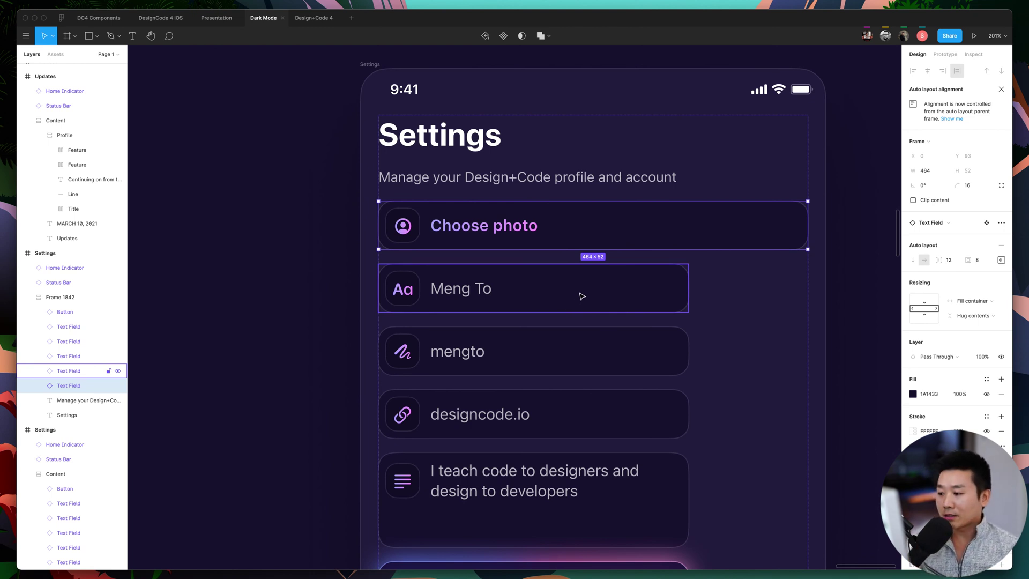
# Set the horizontal resizing of the four remaining text fields and the Save Settings button together to Fill container.
pyautogui.click(586, 291)
pyautogui.scroll(-2, 676, 294)
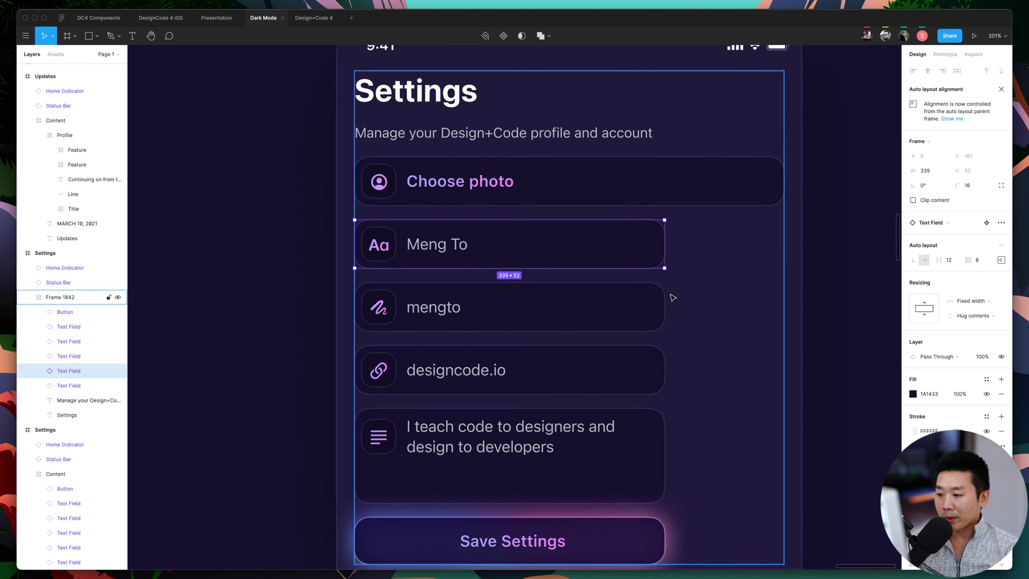
pyautogui.click(552, 312)
pyautogui.keyDown('shift'); pyautogui.click(549, 361); pyautogui.keyUp('shift')
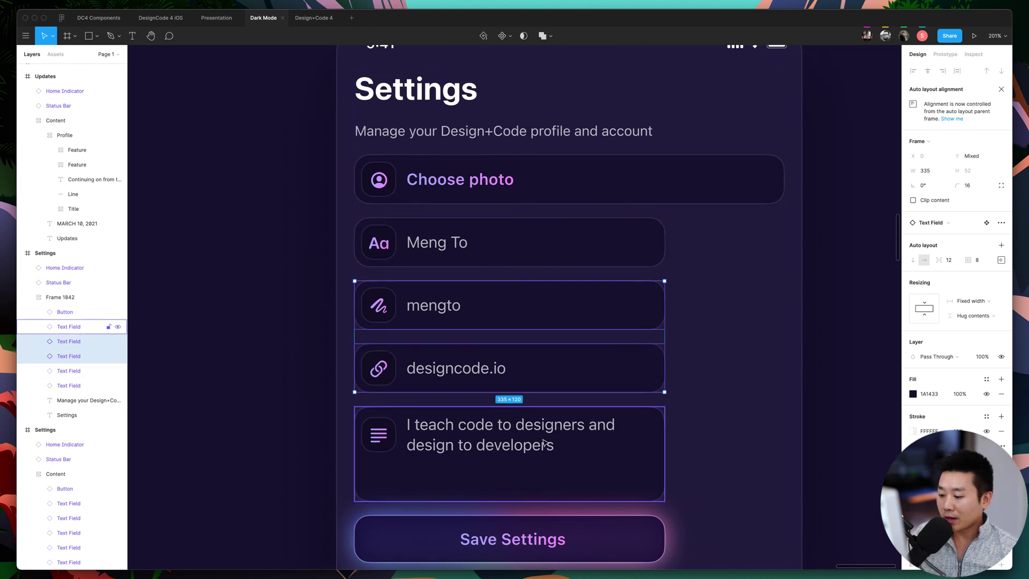
pyautogui.keyDown('shift'); pyautogui.click(536, 471); pyautogui.keyUp('shift')
pyautogui.keyDown('shift'); pyautogui.click(553, 541); pyautogui.keyUp('shift')
pyautogui.keyDown('shift'); pyautogui.click(565, 232); pyautogui.keyUp('shift')
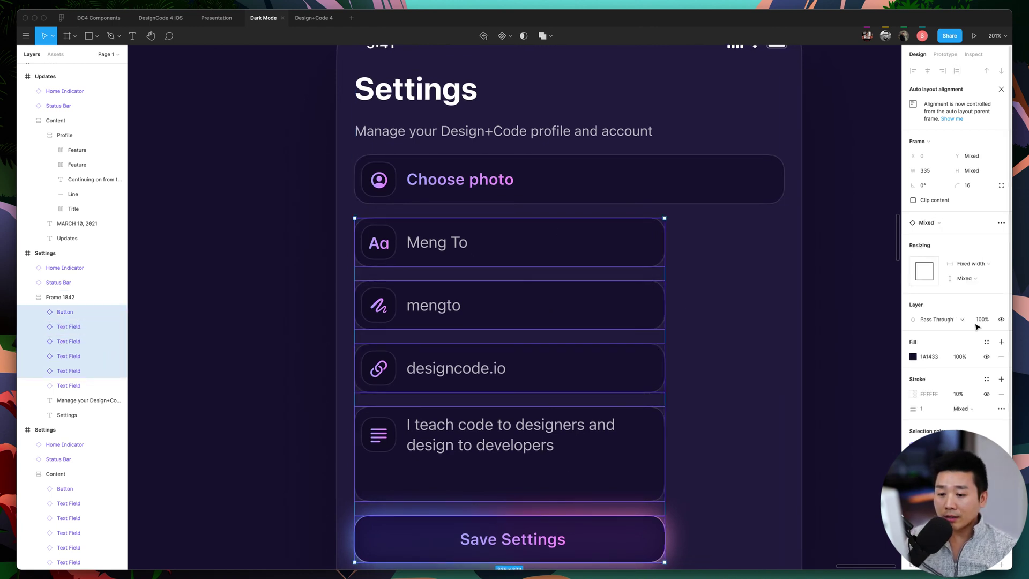
pyautogui.click(971, 264)
pyautogui.click(969, 283)
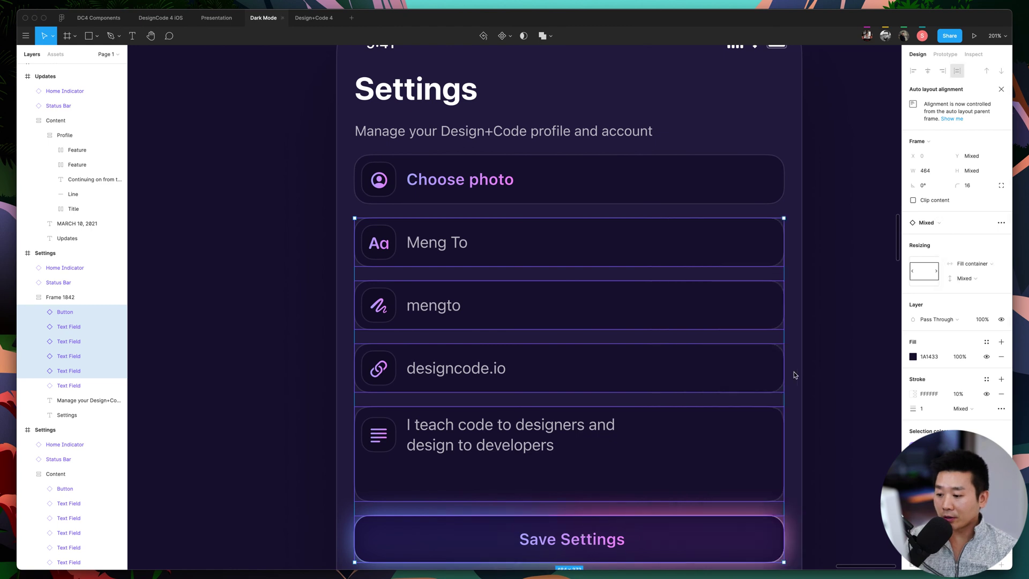
pyautogui.click(822, 361)
pyautogui.scroll(1, 812, 252)
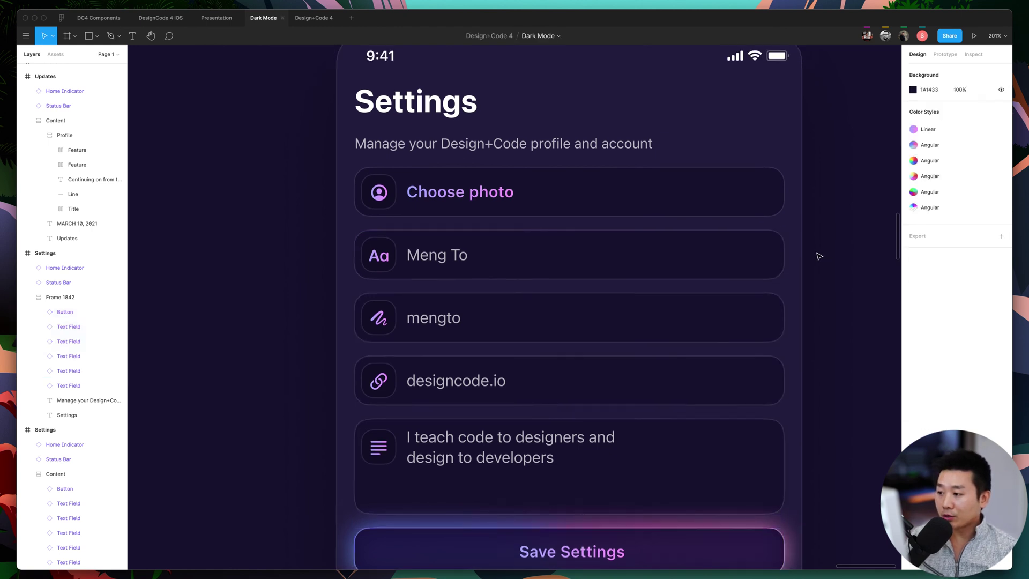
# Set the horizontal resizing of the "Manage your Design+Code profile and account" text to Fill container.
pyautogui.click(516, 152)
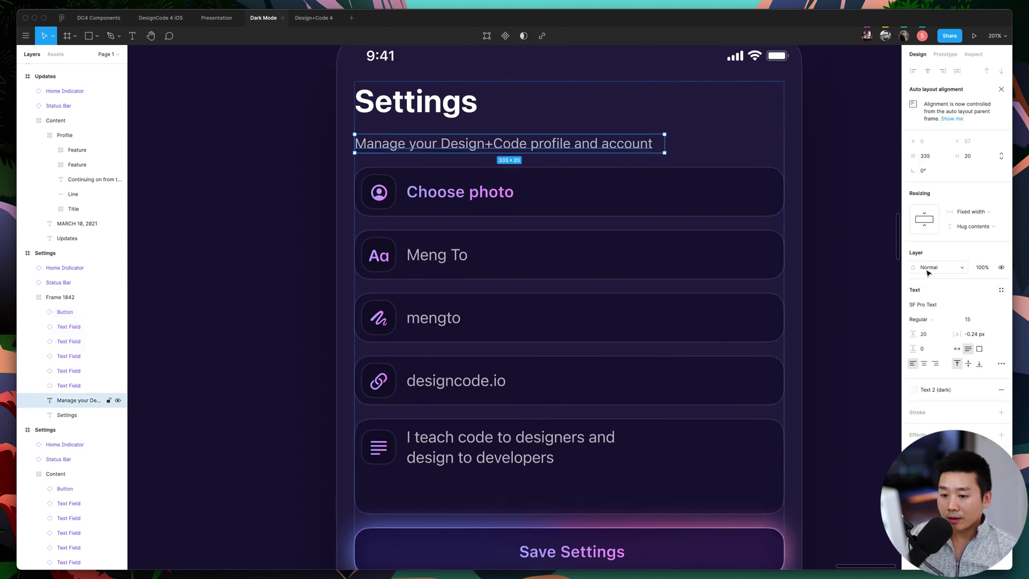
pyautogui.click(973, 212)
pyautogui.click(973, 234)
pyautogui.click(817, 182)
pyautogui.scroll(2, 817, 182)
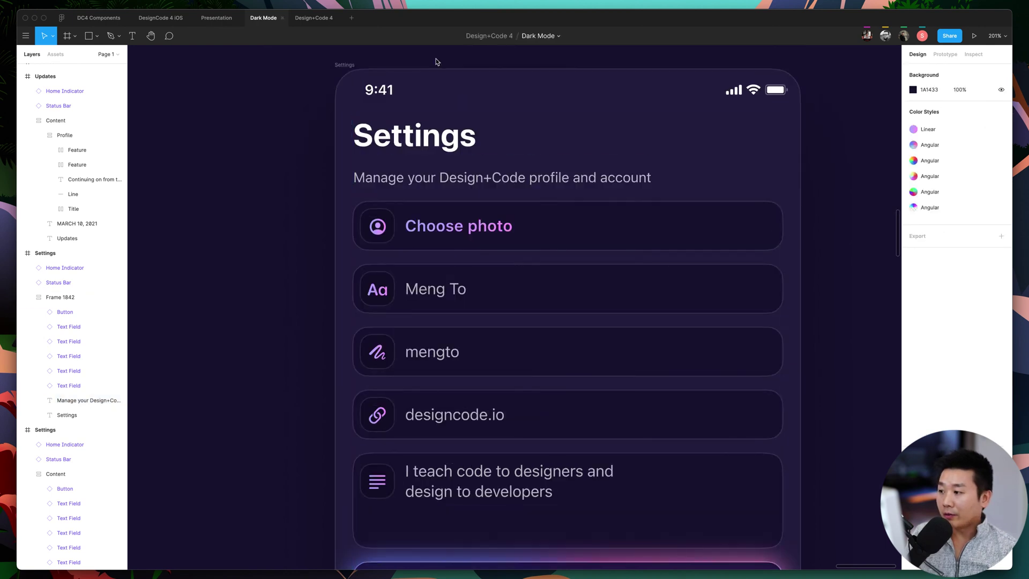
# Narrow the Settings screen frame to a width of about 440 and, after checking the fields, to about 423.
pyautogui.click(349, 65)
pyautogui.moveTo(801, 262); pyautogui.dragTo(741, 260)
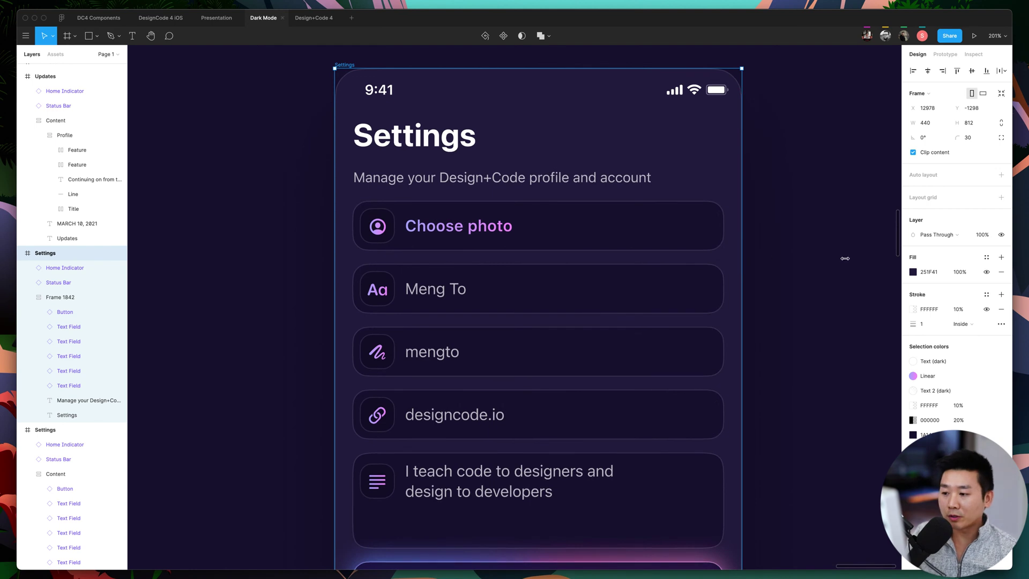
pyautogui.scroll(-5, 804, 262)
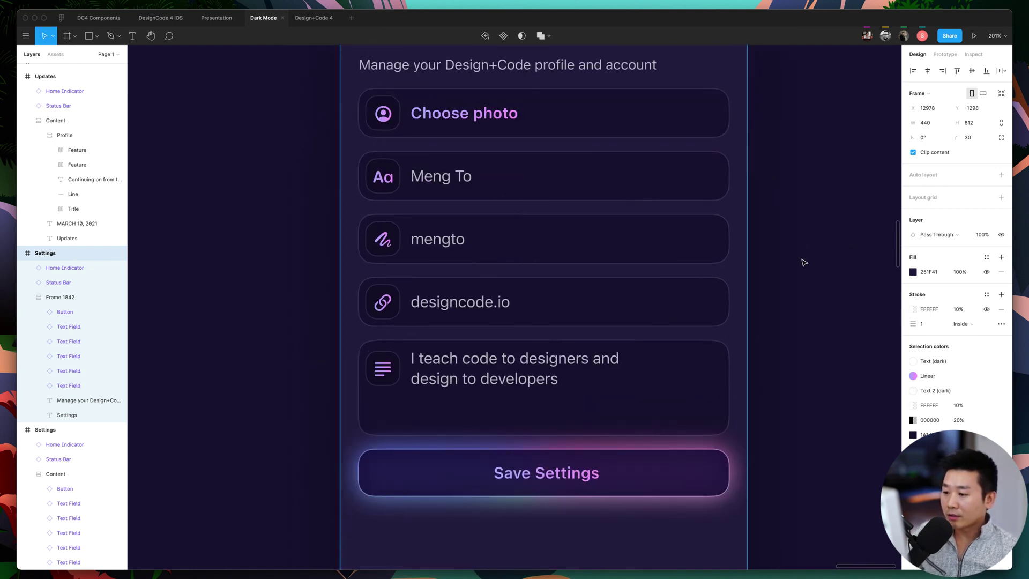
pyautogui.scroll(4, 802, 262)
pyautogui.click(602, 233)
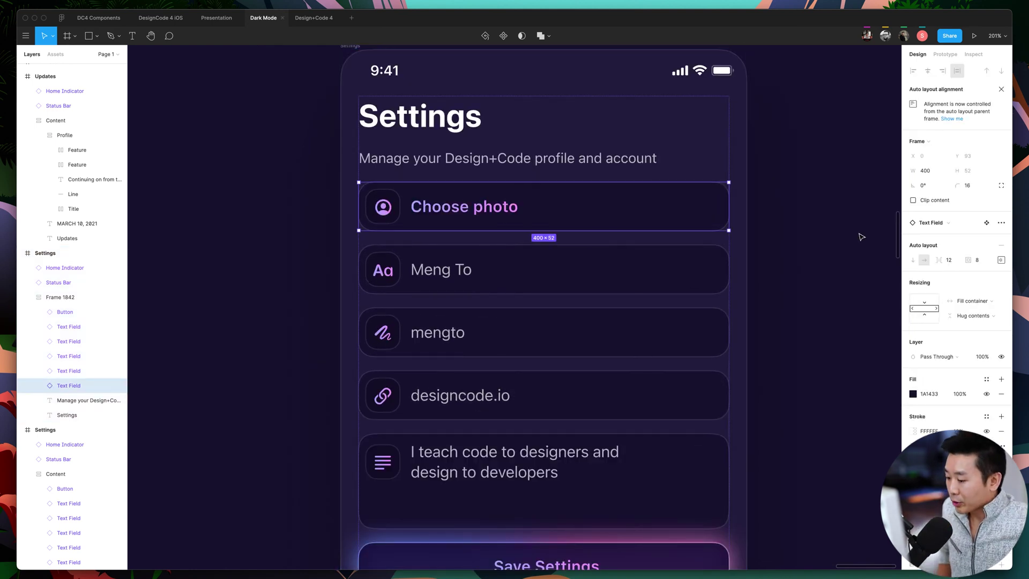
pyautogui.scroll(2, 811, 199)
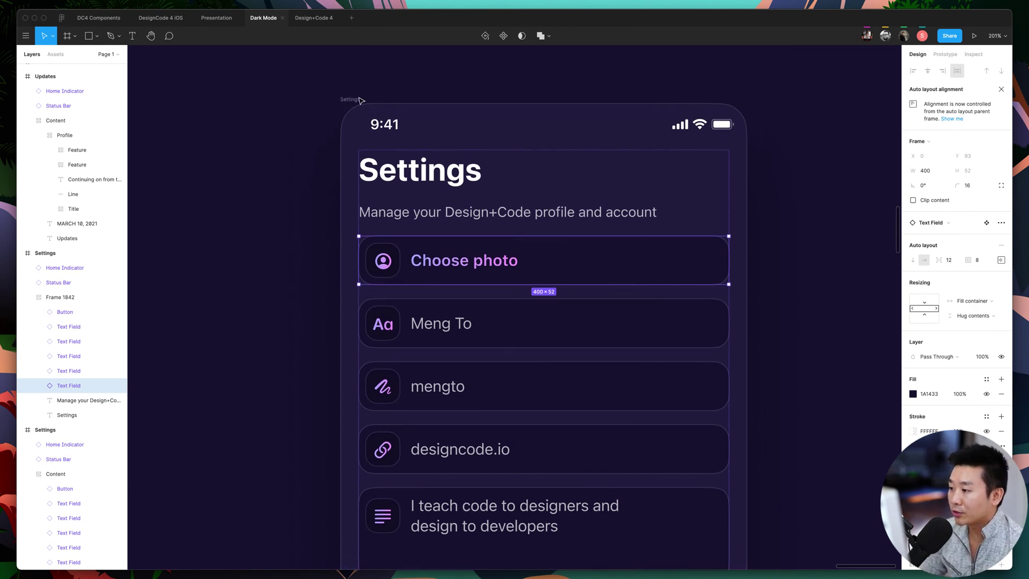
pyautogui.click(353, 100)
pyautogui.scroll(-1, 771, 281)
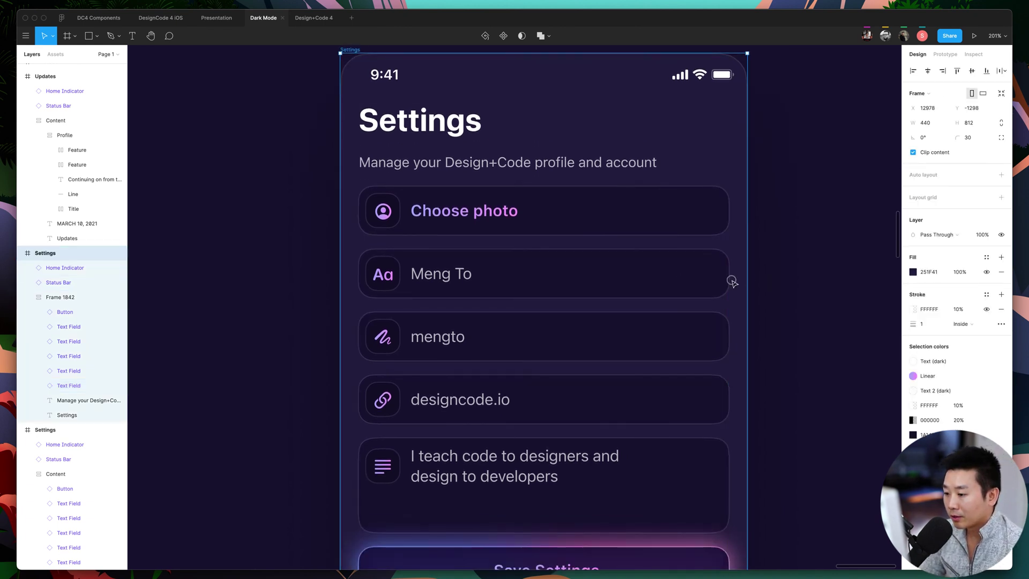
pyautogui.moveTo(747, 281)
pyautogui.mouseDown()
pyautogui.moveTo(638, 281)
pyautogui.moveTo(807, 283)
pyautogui.moveTo(627, 281)
pyautogui.moveTo(732, 282)
pyautogui.mouseUp()
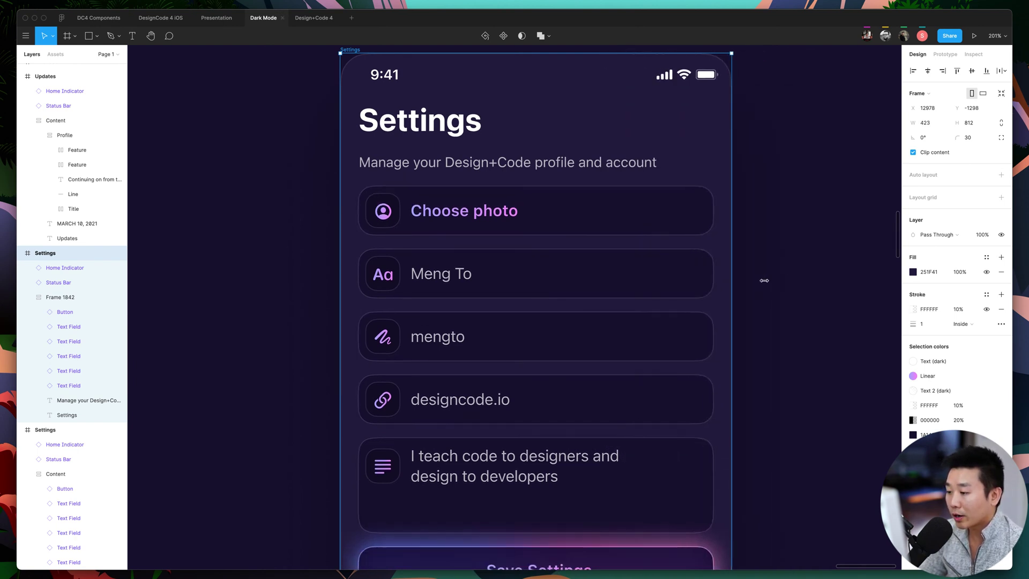
pyautogui.scroll(-3, 778, 282)
pyautogui.click(800, 283)
pyautogui.scroll(-1, 799, 284)
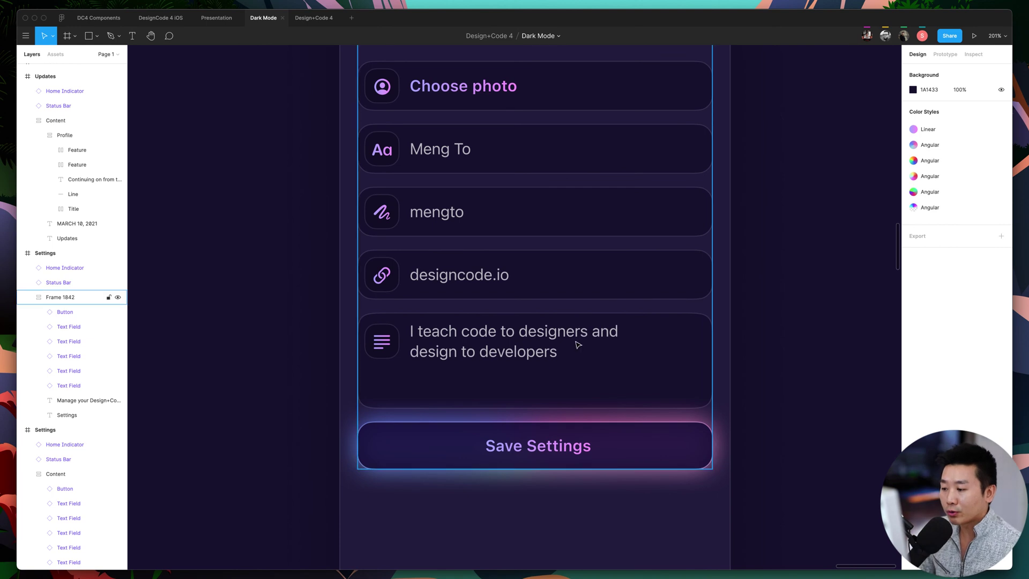
# Examine the resizing and auto layout settings of the multi-line bio field, its text, and the "Choose photo" field.
pyautogui.keyDown('super'); pyautogui.click(510, 342); pyautogui.keyUp('super')
pyautogui.scroll(1, 828, 351)
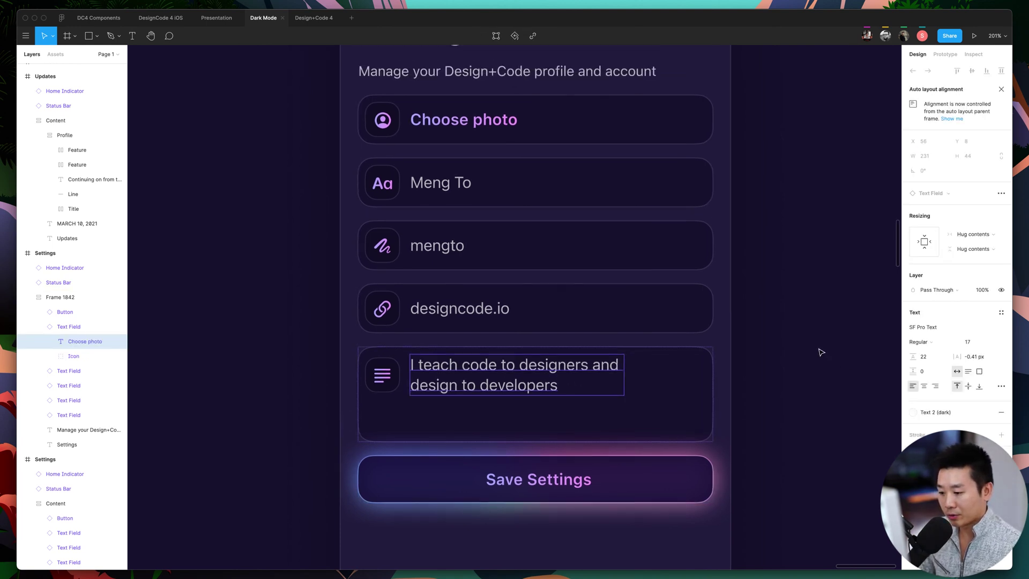
pyautogui.click(631, 397)
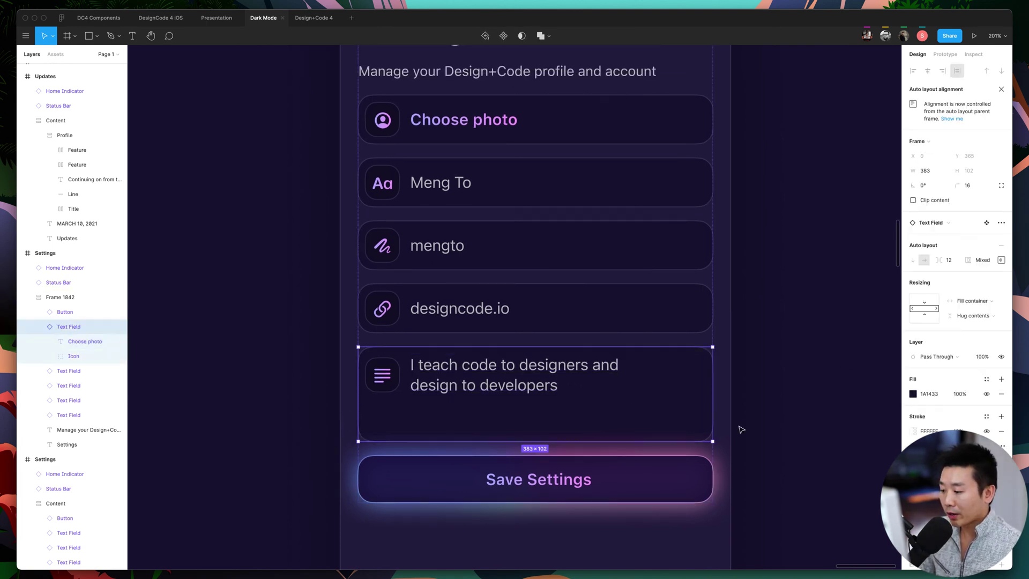
pyautogui.click(530, 319)
pyautogui.scroll(1, 663, 376)
pyautogui.click(540, 179)
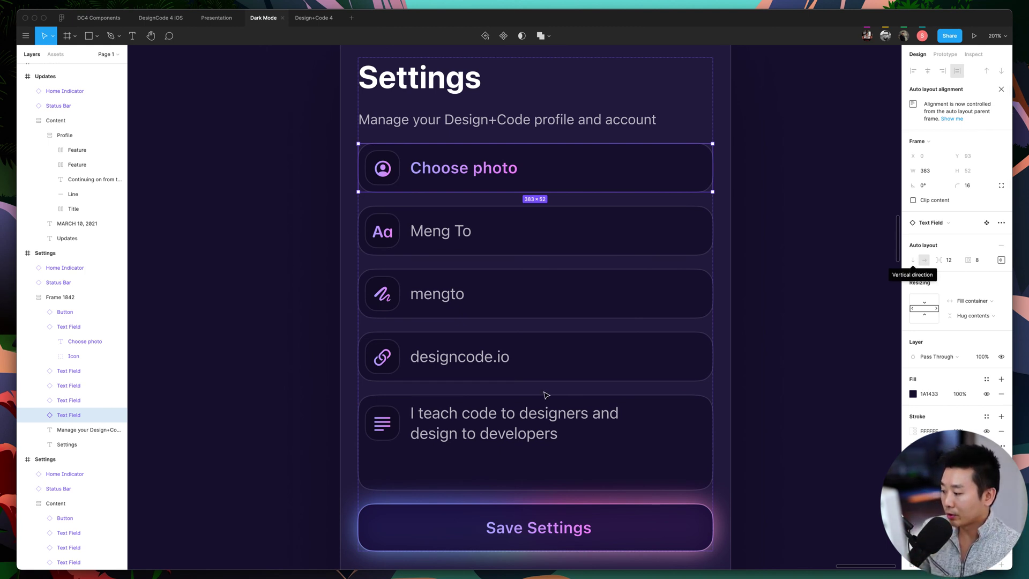
# Expand the "Choose photo" field's layers and inspect its text, its Icon group and the glyph inside that group.
pyautogui.click(39, 414)
pyautogui.scroll(-1, 94, 417)
pyautogui.scroll(-2, 93, 417)
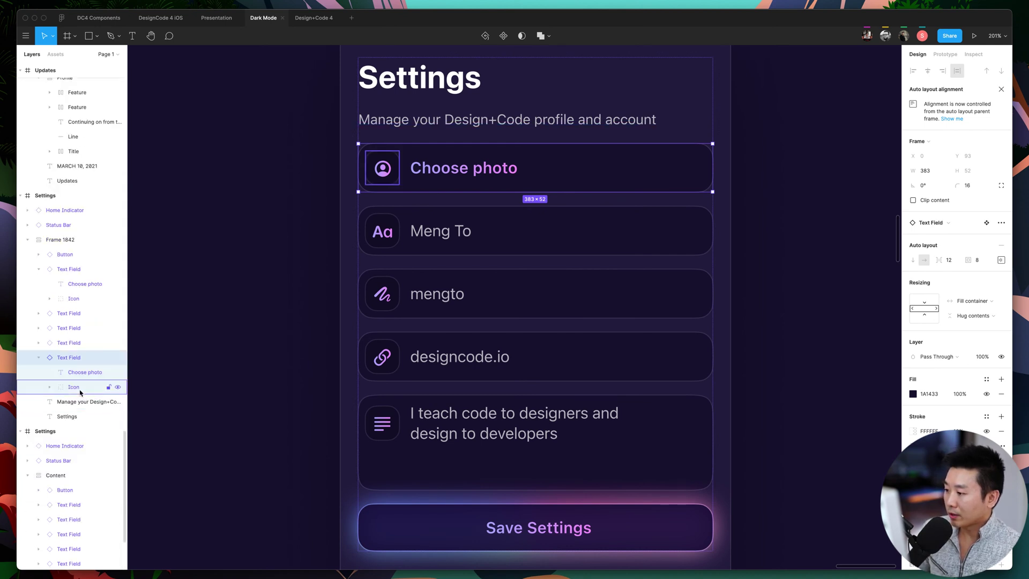
pyautogui.click(78, 387)
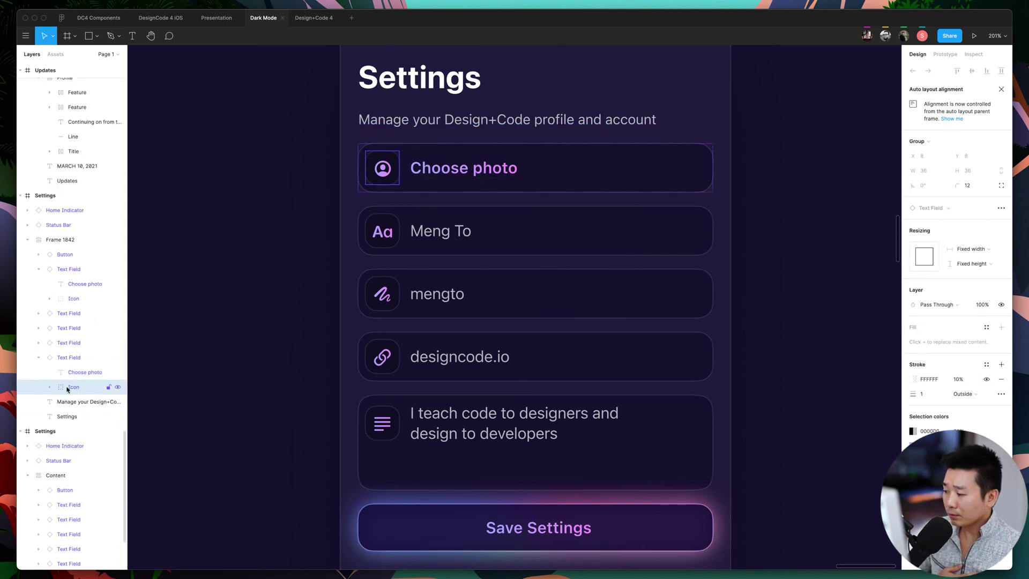
pyautogui.click(97, 372)
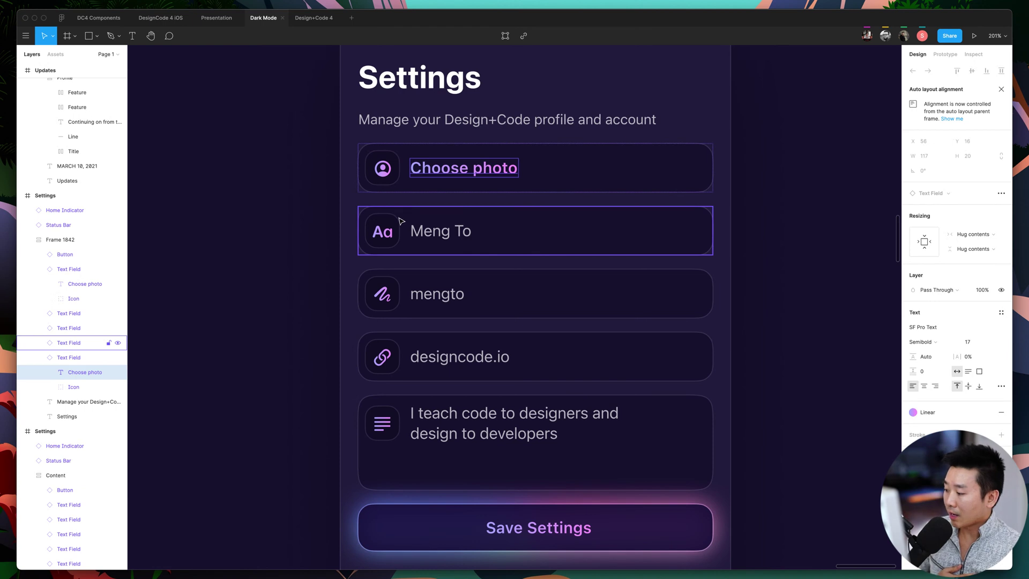
pyautogui.click(73, 387)
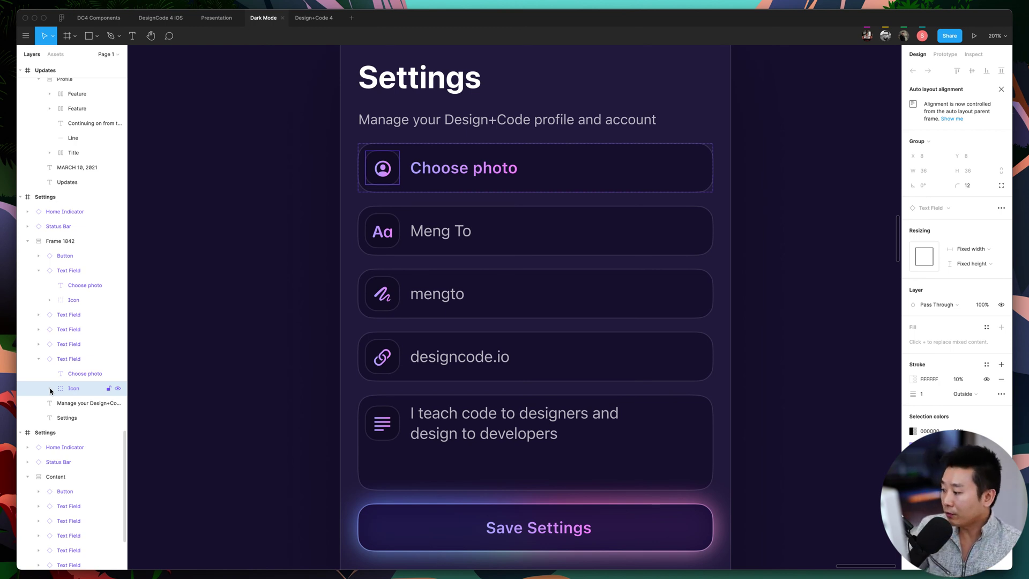
pyautogui.click(50, 388)
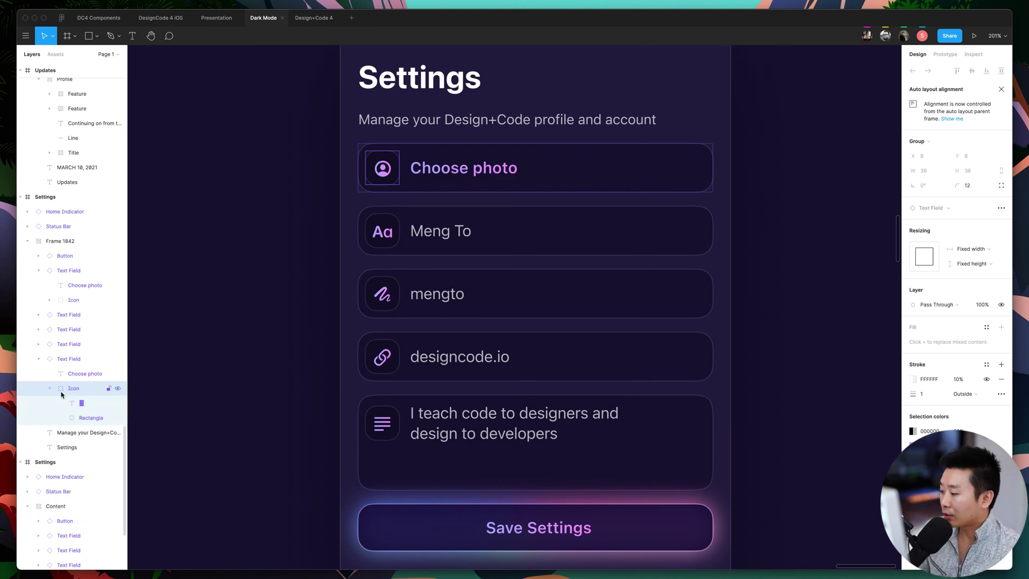
pyautogui.press('Return')
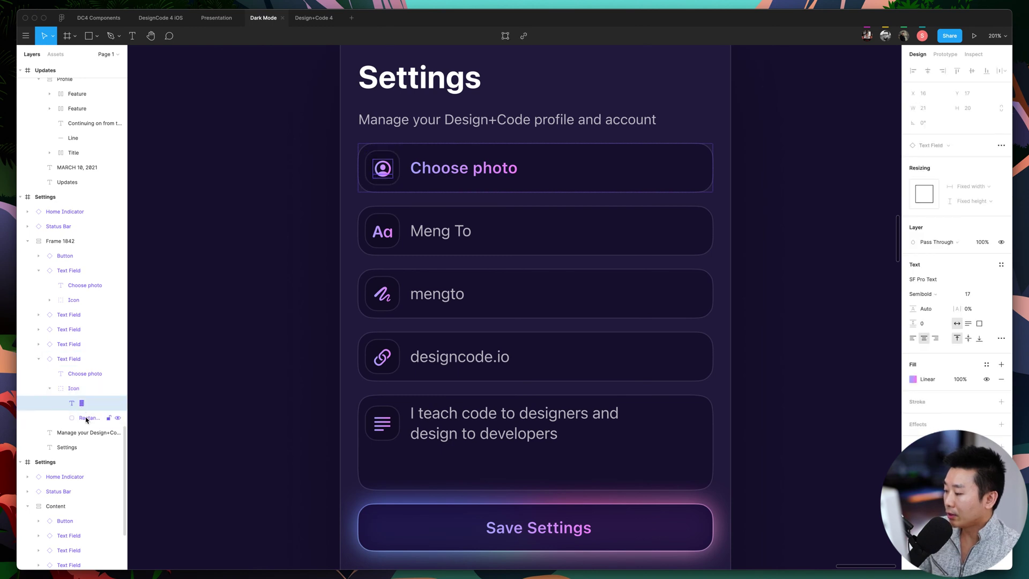
pyautogui.click(79, 394)
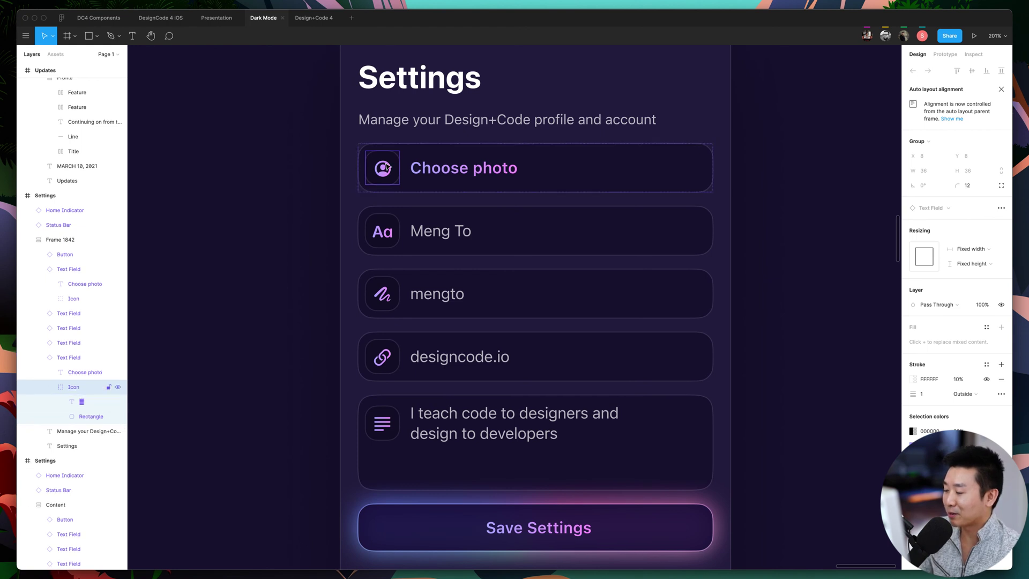
# Detach the "Choose photo" text field from its component instance.
pyautogui.rightClick(387, 160)
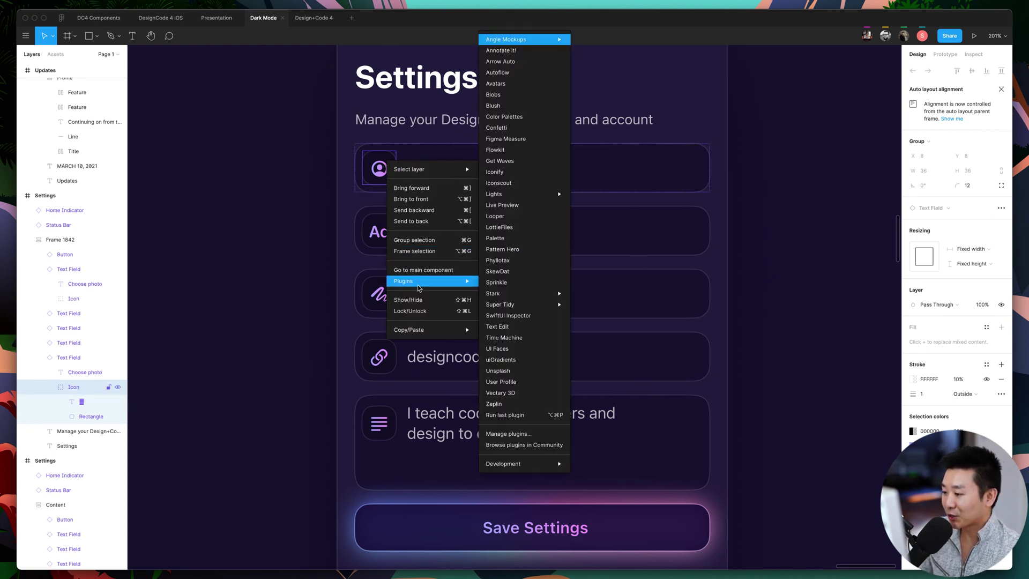
pyautogui.click(81, 414)
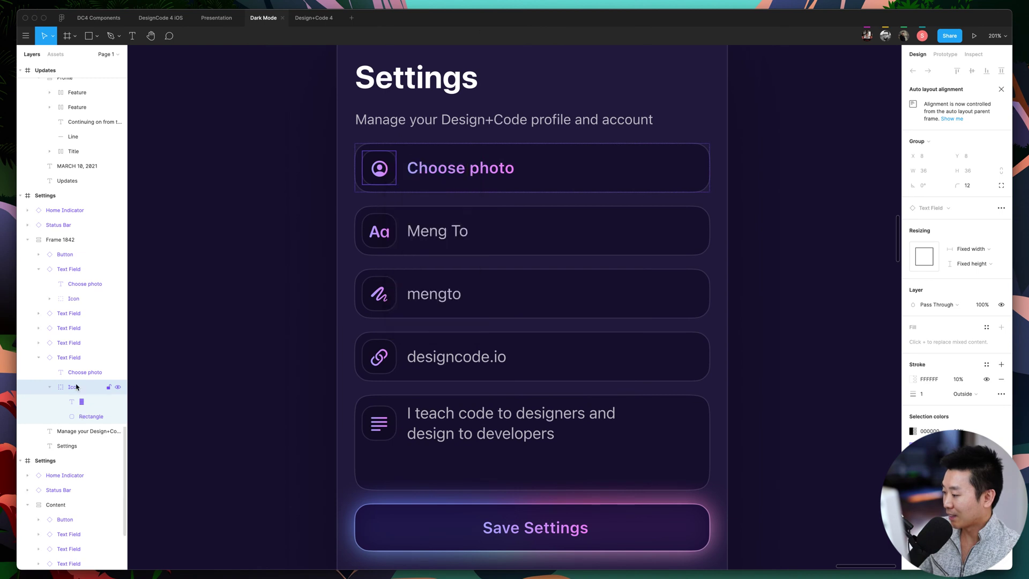
pyautogui.click(80, 357)
pyautogui.rightClick(80, 363)
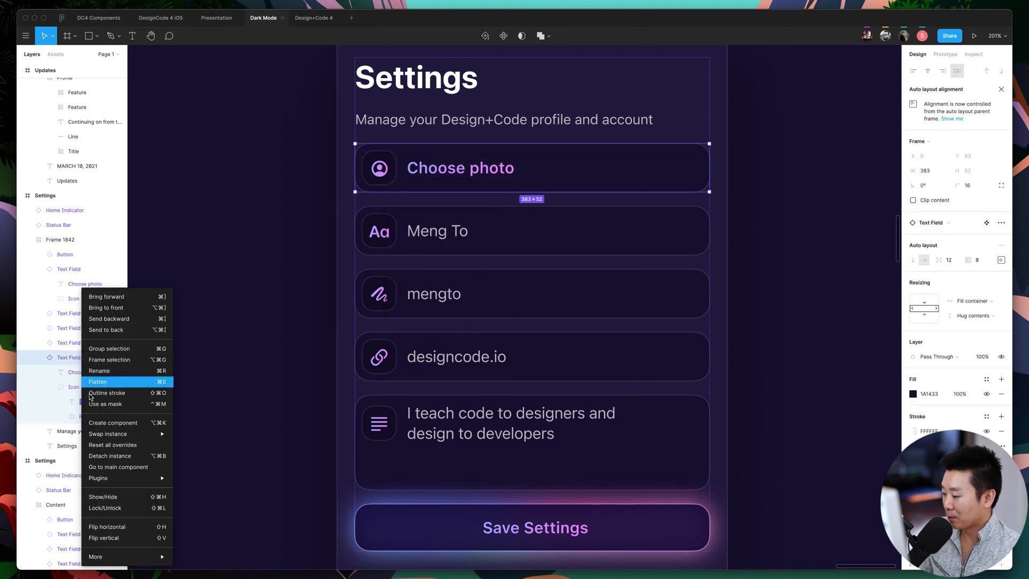
pyautogui.moveTo(131, 478)
pyautogui.click(134, 457)
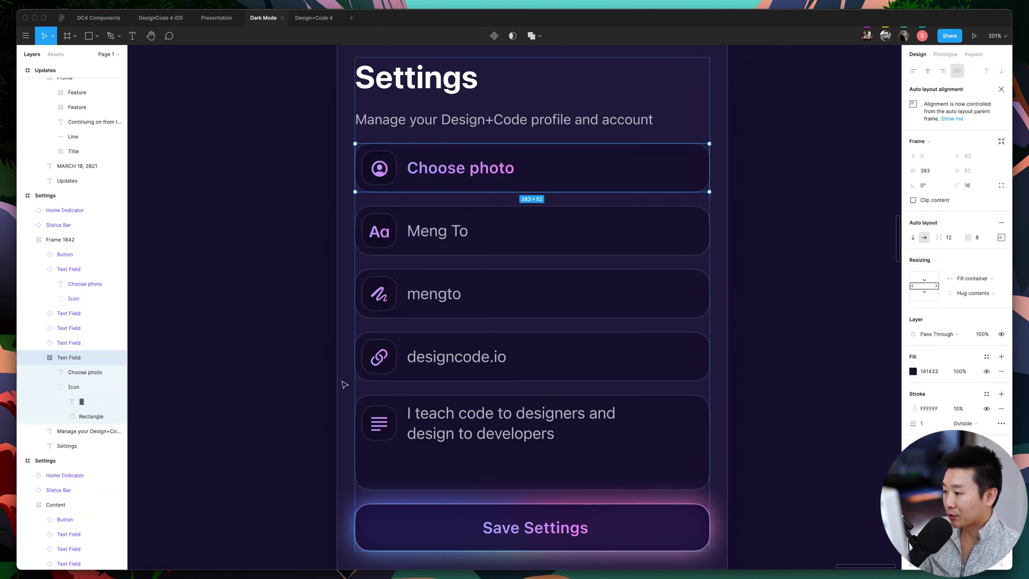
# Ungroup the Icon in the "Choose photo" field and inspect its separated glyph and Rectangle.
pyautogui.click(377, 170)
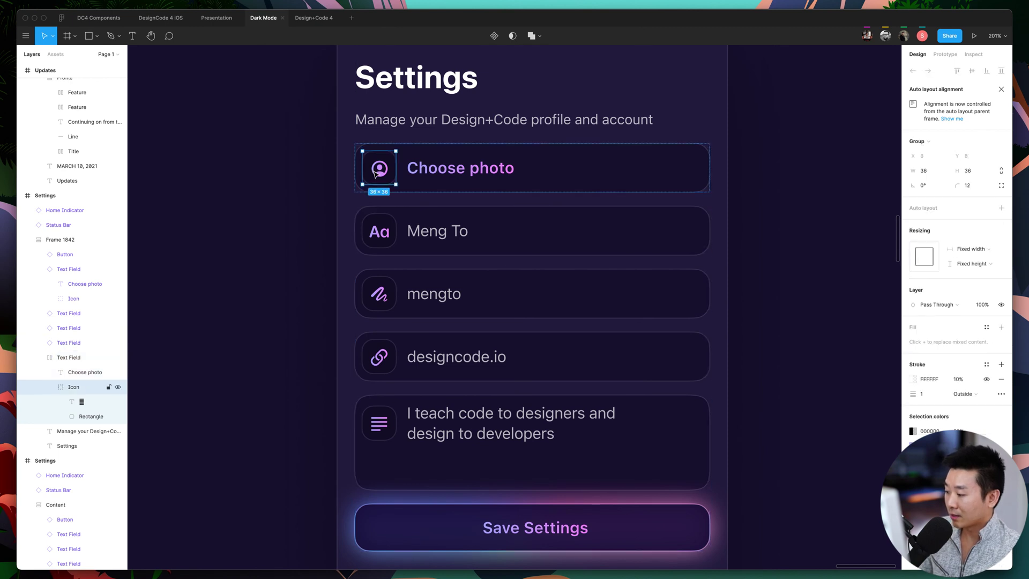
pyautogui.press('super+shift+g')
pyautogui.click(249, 338)
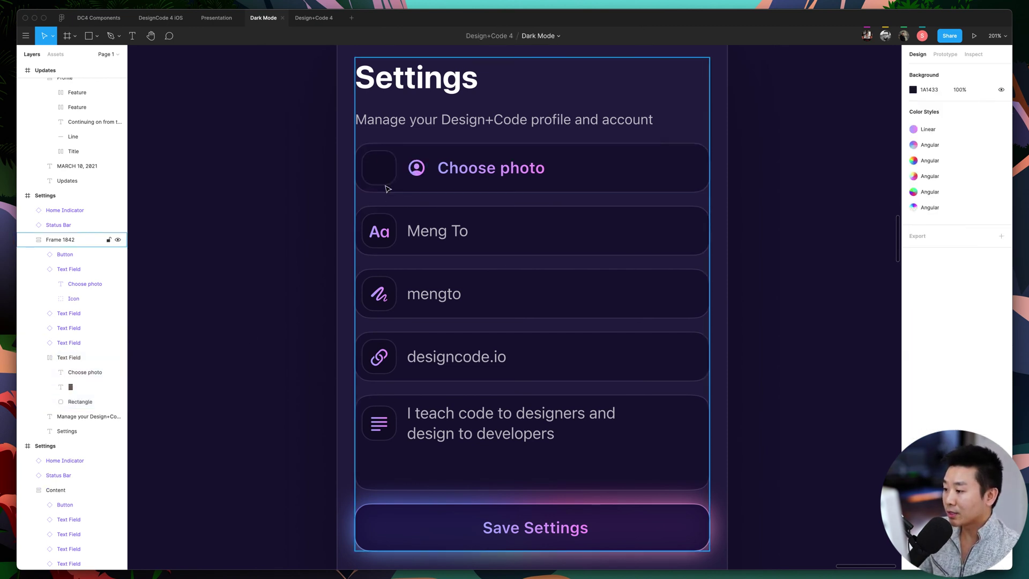
pyautogui.click(85, 390)
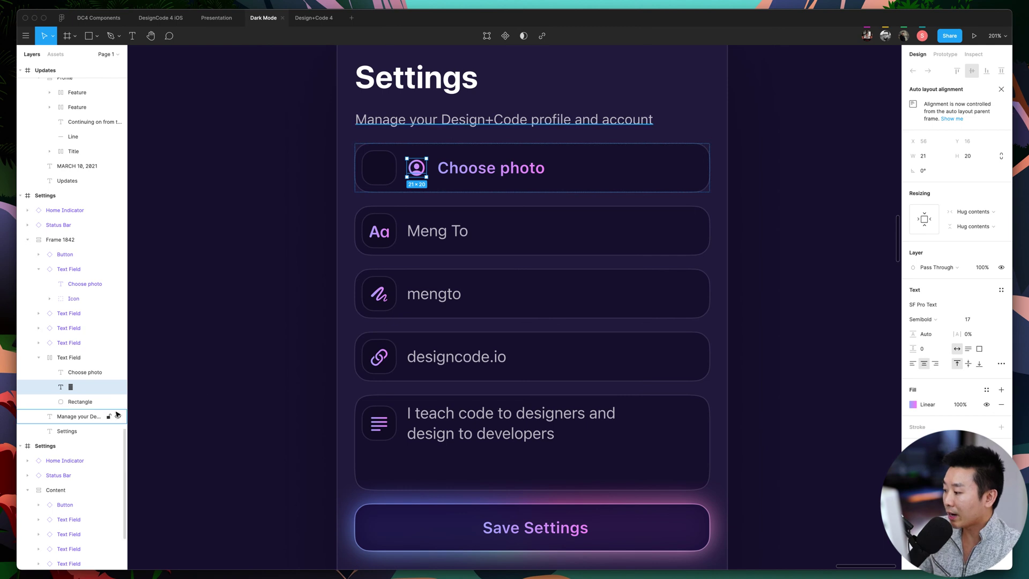
pyautogui.press('Tab')
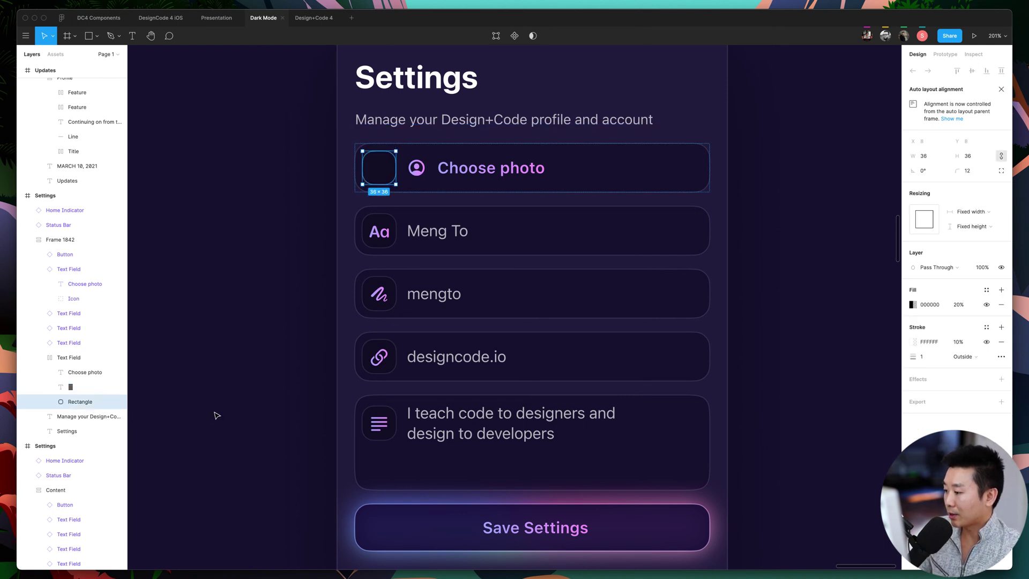
pyautogui.hotkey('shift', 'Tab')
# Undo the ungrouping of the "Choose photo" field's icon.
pyautogui.press('super+z')
pyautogui.press('super+z')
pyautogui.press('super+z')
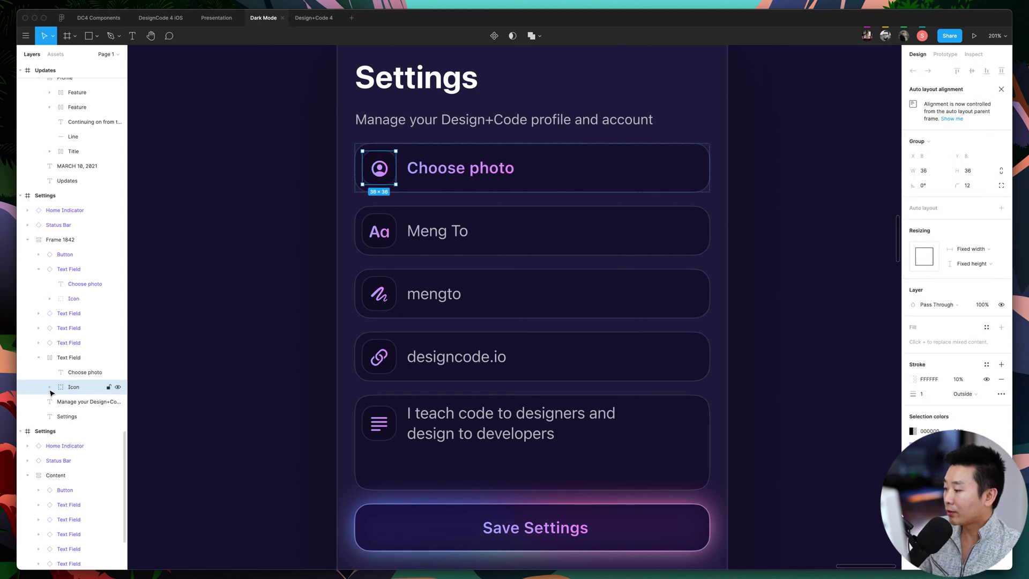
# Inspect the glyph and Icon group inside the "Choose photo" field, and collapse the group before selecting its parent field.
pyautogui.click(50, 387)
pyautogui.click(81, 401)
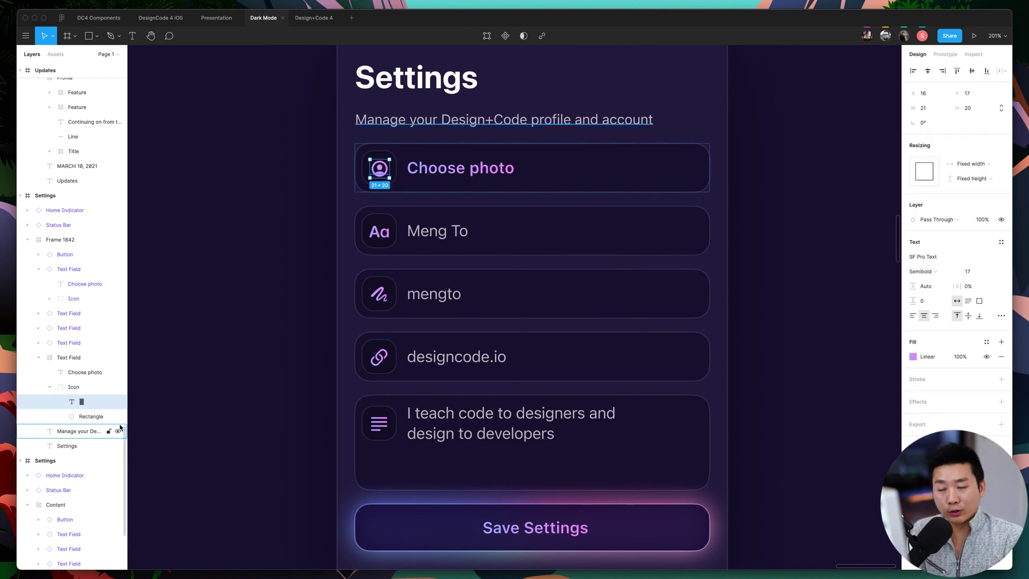
pyautogui.click(75, 387)
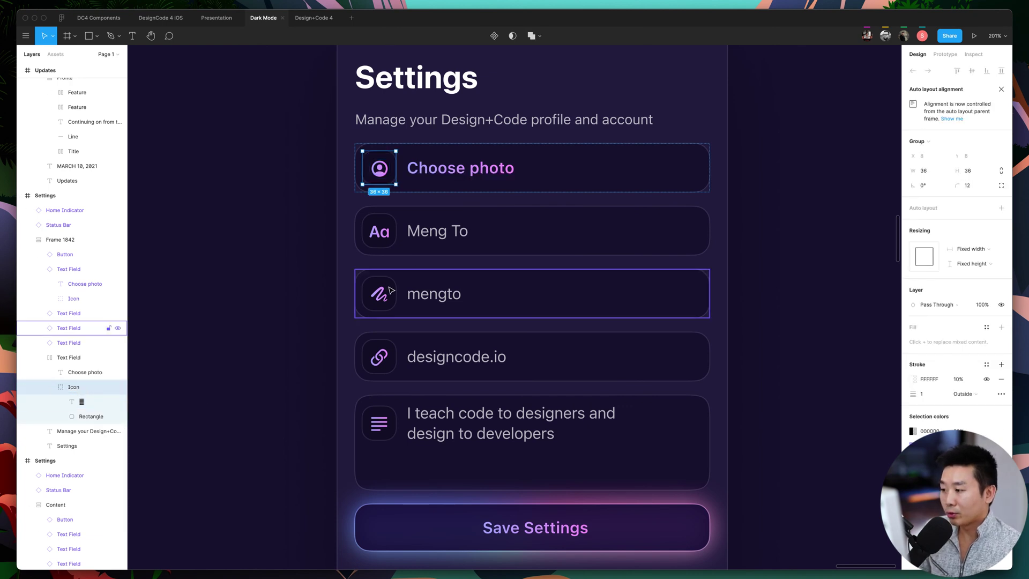
pyautogui.click(50, 387)
pyautogui.hotkey('shift', 'Return')
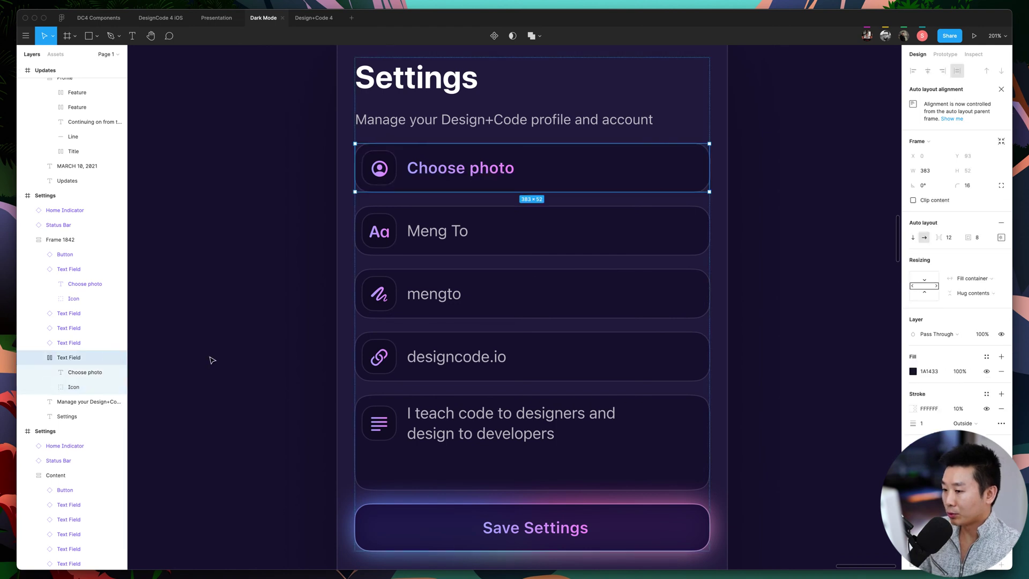
pyautogui.click(241, 346)
# Try narrowing the "Choose photo" field to a width of about 161 while its text hugs contents, and undo the resize.
pyautogui.click(494, 173)
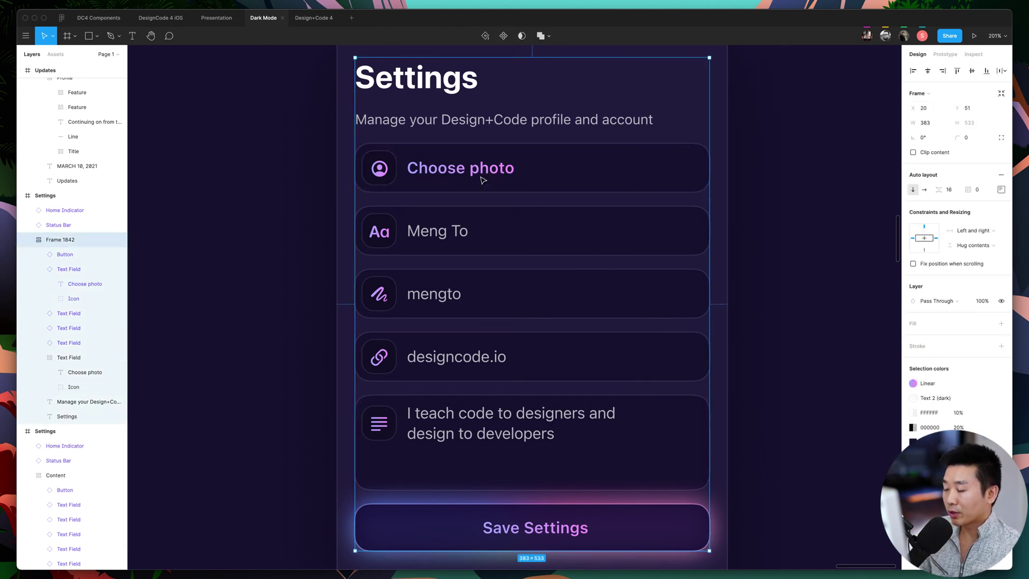
pyautogui.keyDown('super'); pyautogui.click(494, 174); pyautogui.keyUp('super')
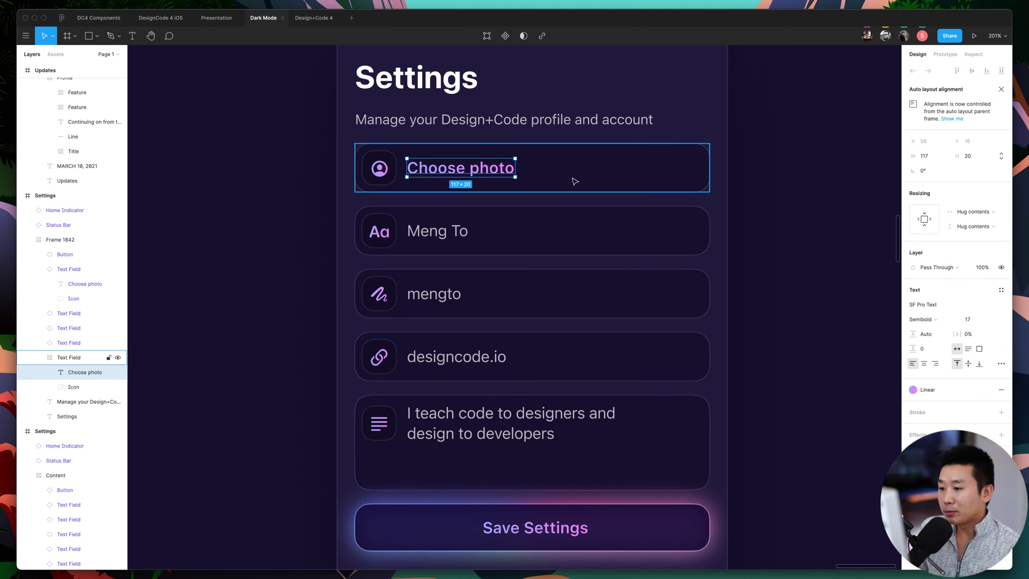
pyautogui.click(704, 180)
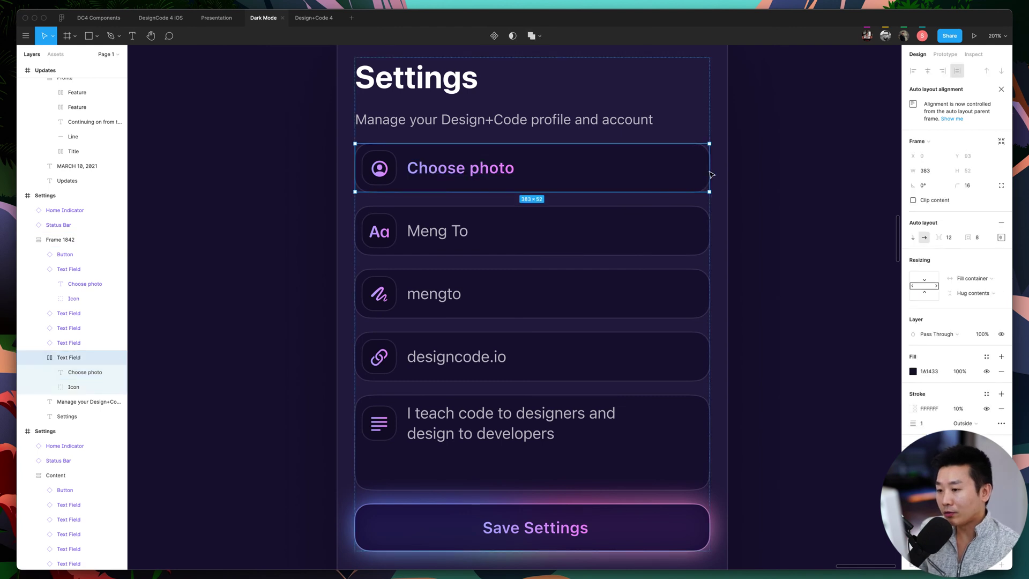
pyautogui.moveTo(710, 172); pyautogui.dragTo(526, 170)
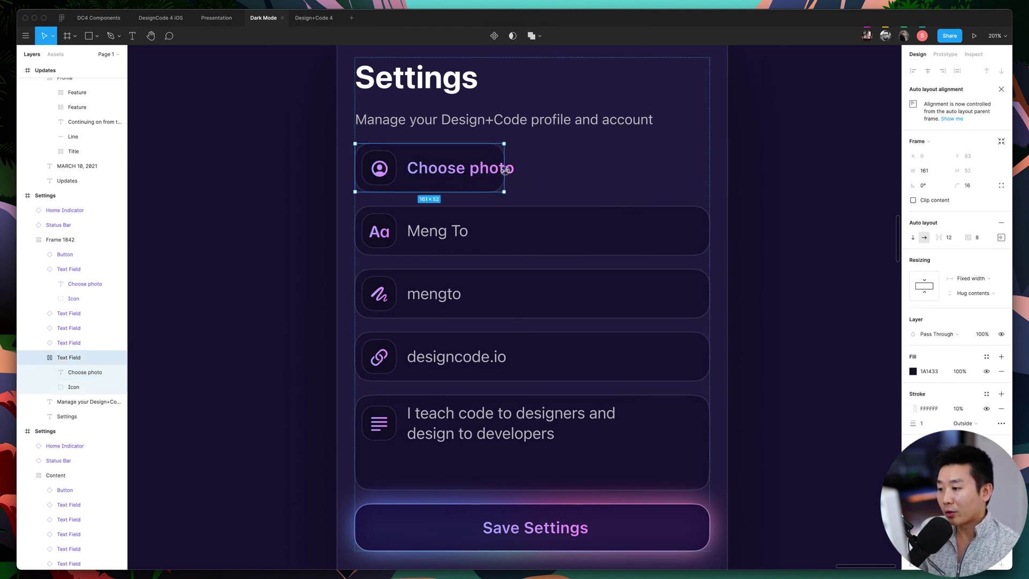
pyautogui.hotkey('ctrl', 'z')
# Set the horizontal resizing of the "Choose photo" text to Fill container.
pyautogui.click(488, 172)
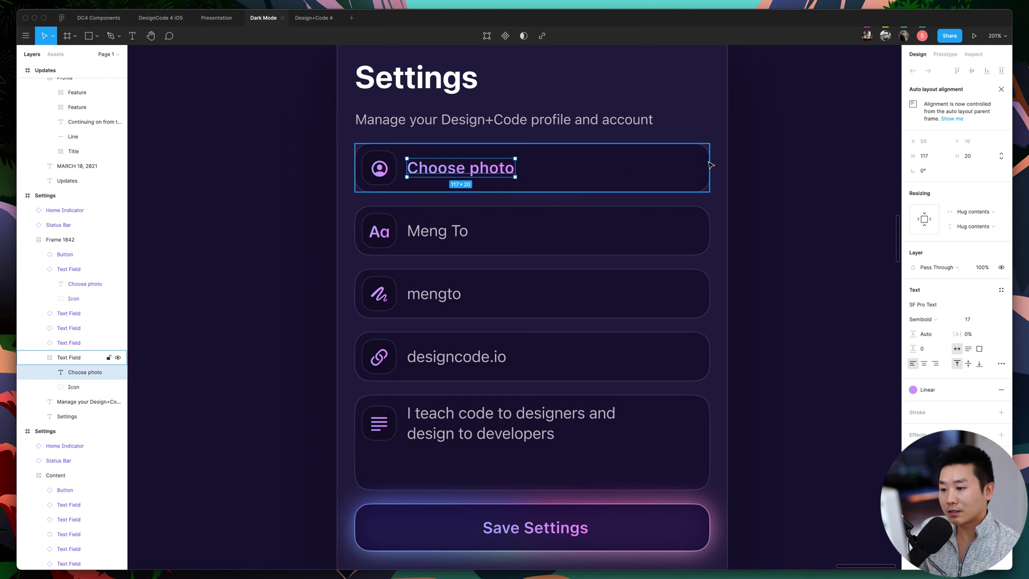
pyautogui.click(974, 214)
pyautogui.click(973, 228)
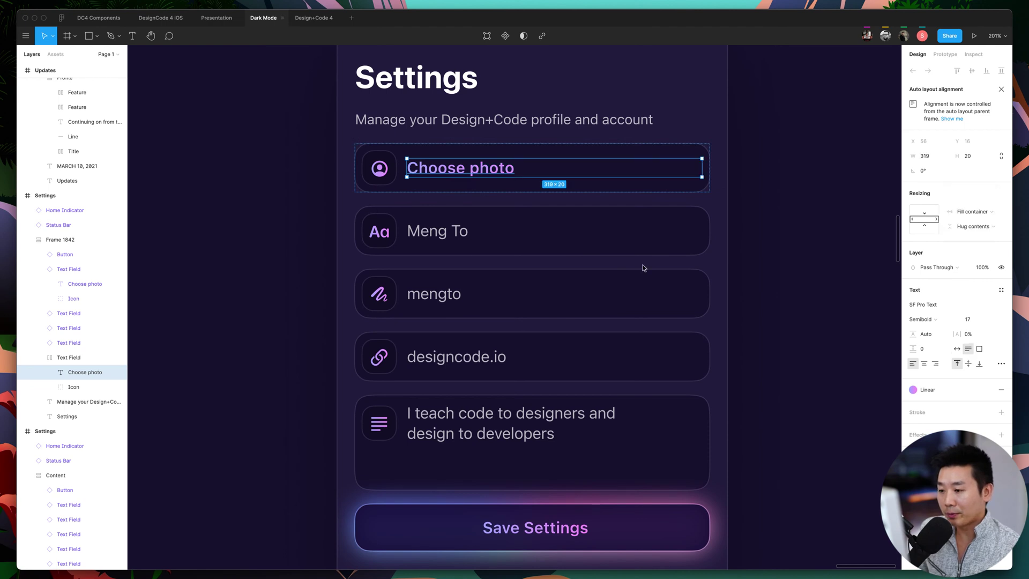
pyautogui.click(707, 170)
pyautogui.moveTo(708, 170)
pyautogui.mouseDown()
pyautogui.moveTo(445, 163)
pyautogui.moveTo(709, 166)
pyautogui.mouseUp()
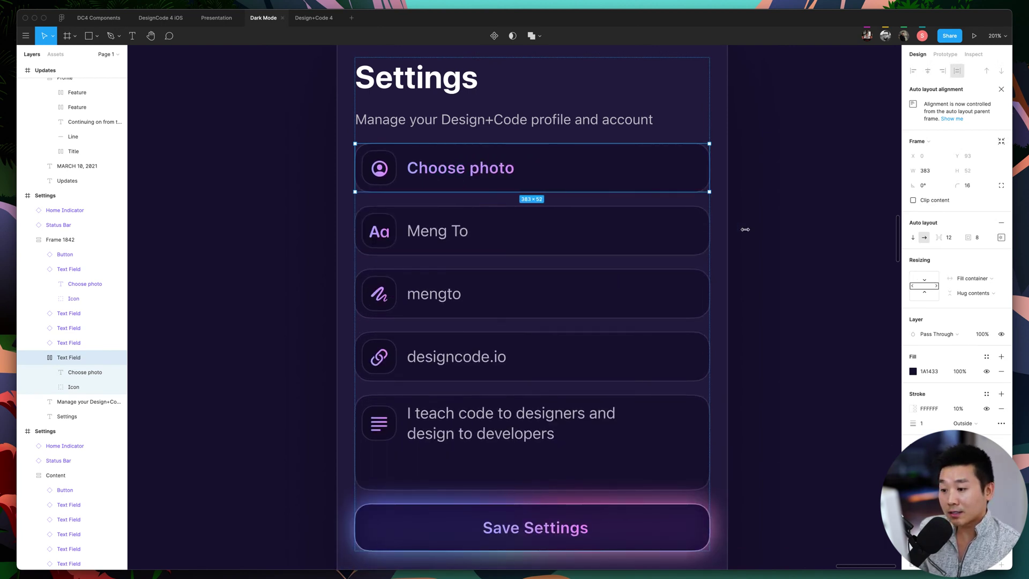
pyautogui.click(792, 236)
# Set the horizontal resizing of the name, username, website and bio texts in the four remaining fields to Fill container.
pyautogui.keyDown('super'); pyautogui.click(441, 233); pyautogui.keyUp('super')
pyautogui.keyDown('shift'); pyautogui.keyDown('super'); pyautogui.click(435, 294); pyautogui.keyUp('super'); pyautogui.keyUp('shift')
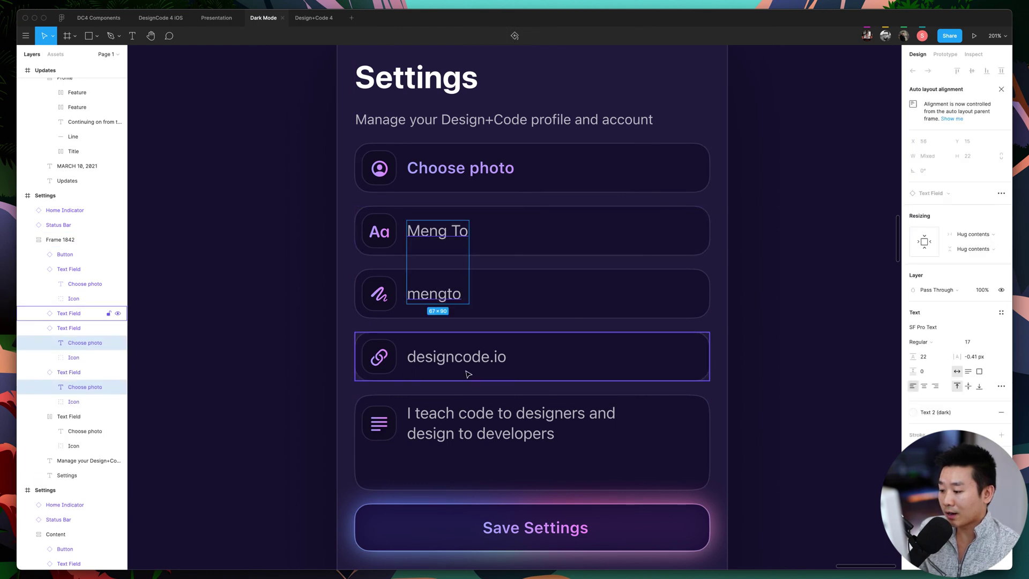
pyautogui.keyDown('shift'); pyautogui.keyDown('super'); pyautogui.click(456, 356); pyautogui.keyUp('super'); pyautogui.keyUp('shift')
pyautogui.keyDown('shift'); pyautogui.keyDown('super'); pyautogui.click(477, 414); pyautogui.keyUp('super'); pyautogui.keyUp('shift')
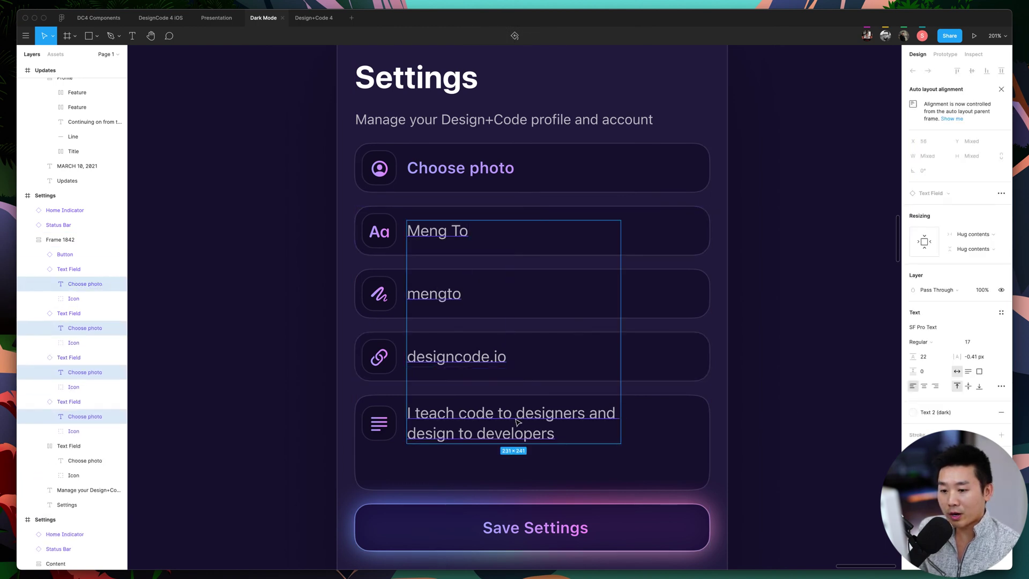
pyautogui.click(967, 238)
pyautogui.click(969, 246)
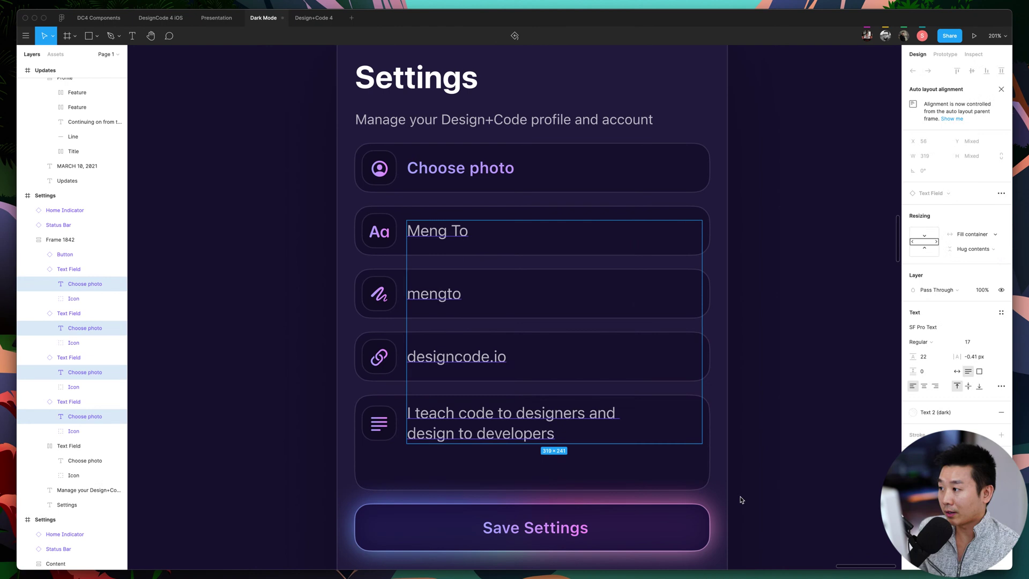
pyautogui.click(793, 453)
# Examine the nested layout settings of the Settings screen, its content frame, the "Choose photo" field and the field's text.
pyautogui.click(558, 295)
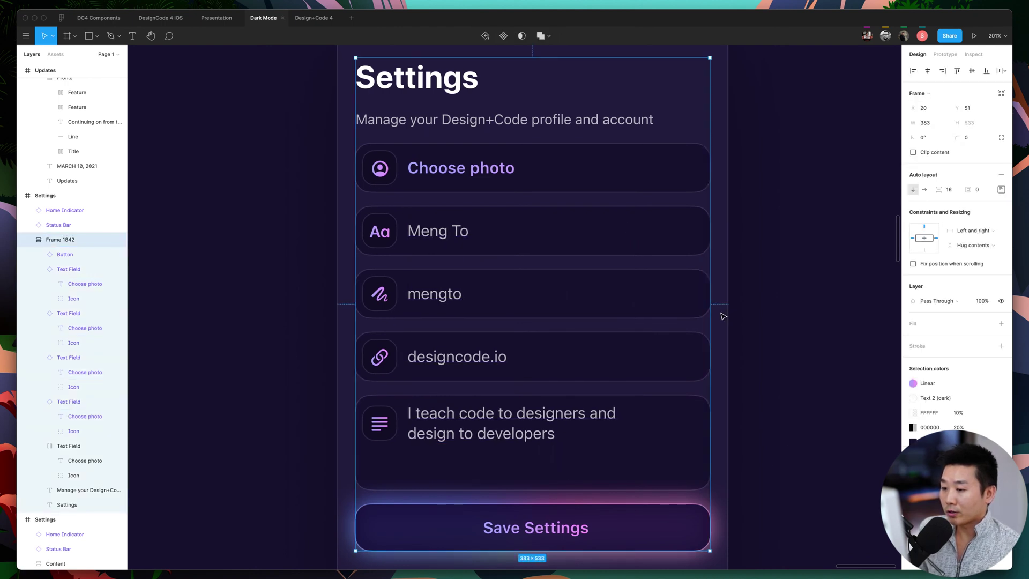
pyautogui.click(746, 315)
pyautogui.click(620, 259)
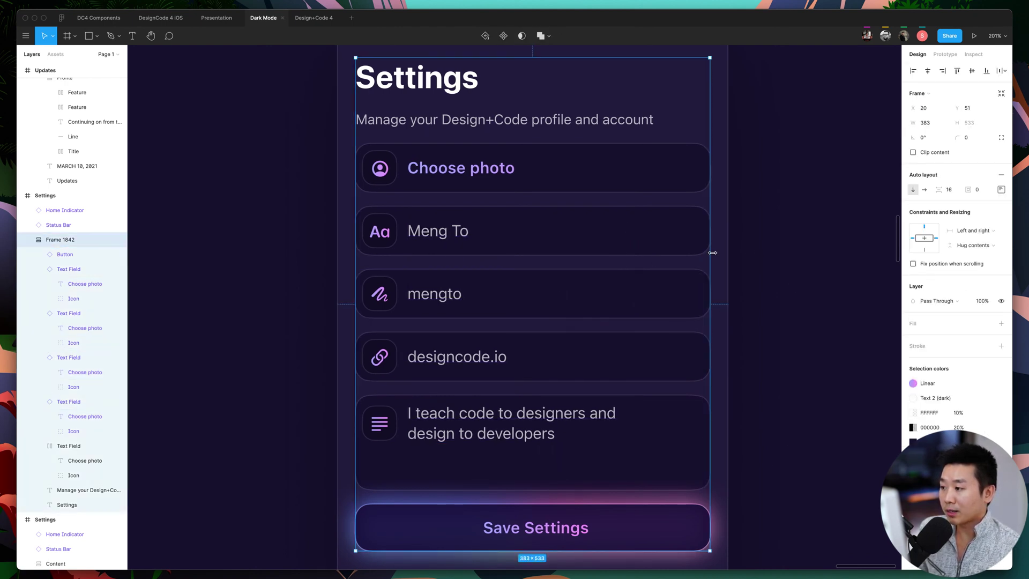
pyautogui.scroll(3, 713, 251)
pyautogui.press('Escape')
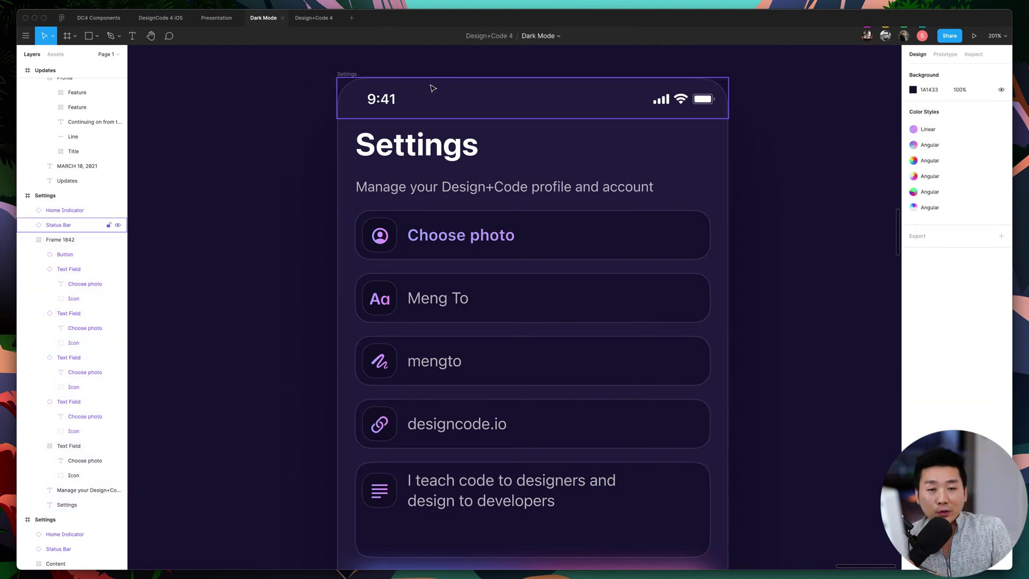
pyautogui.click(434, 90)
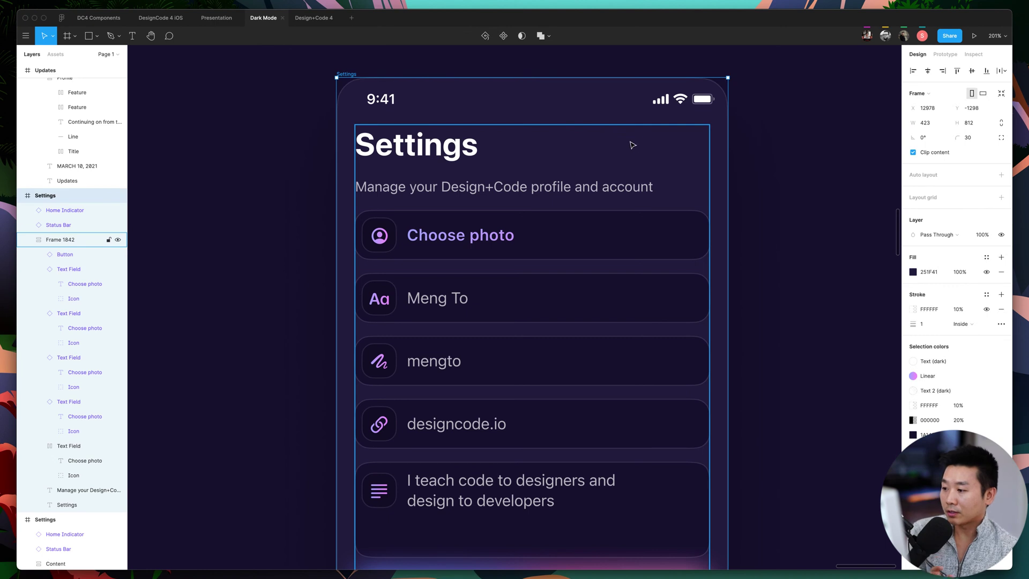
pyautogui.click(611, 166)
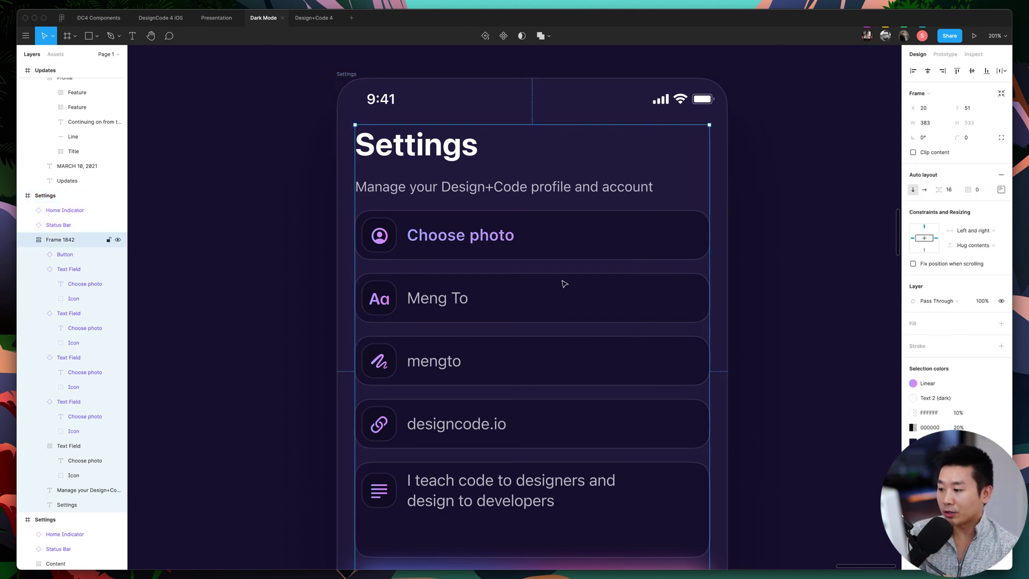
pyautogui.click(567, 243)
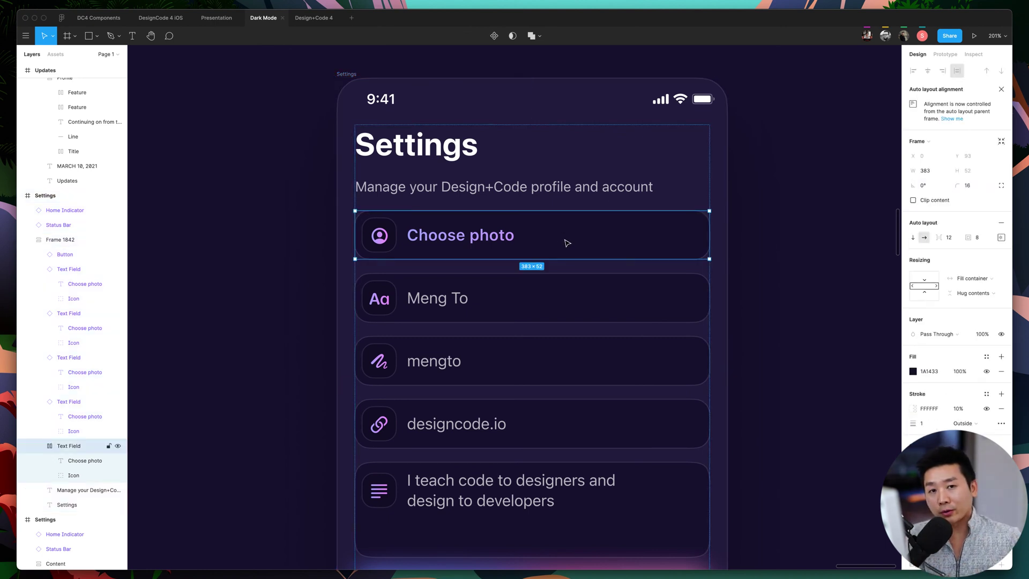
pyautogui.click(481, 246)
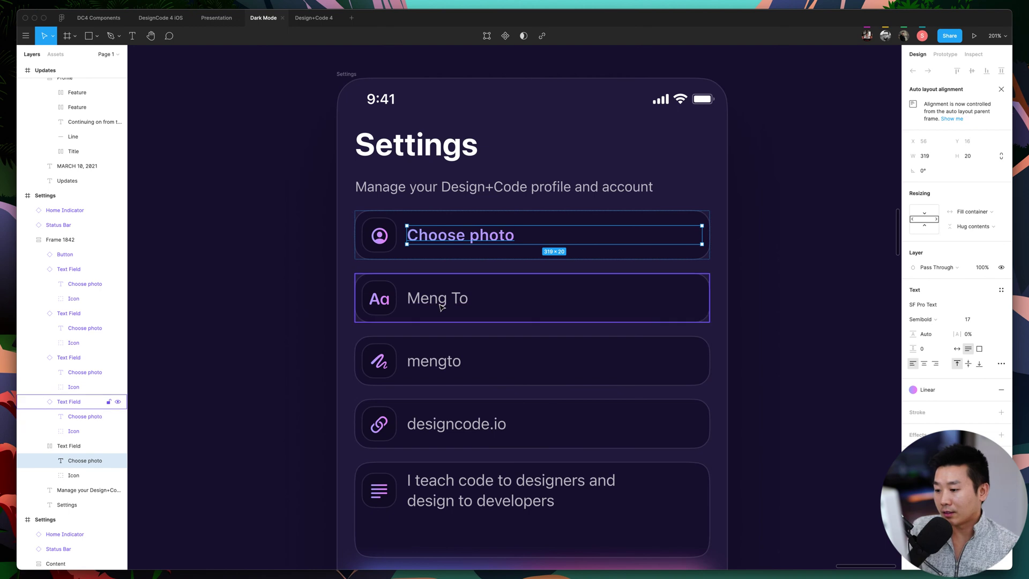
pyautogui.click(547, 313)
pyautogui.click(747, 339)
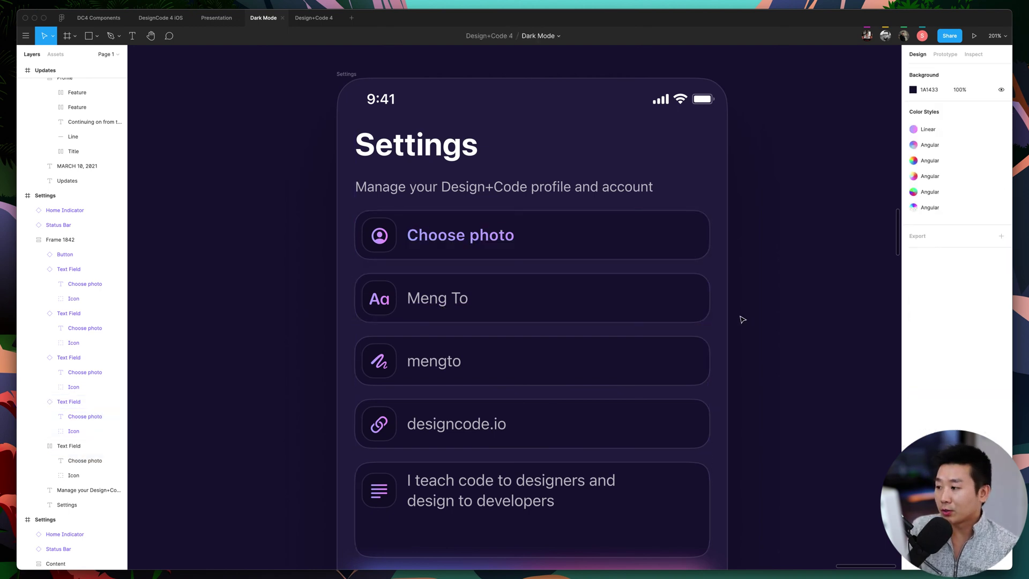
# Narrow the Settings screen frame to a width of about 246.
pyautogui.click(354, 75)
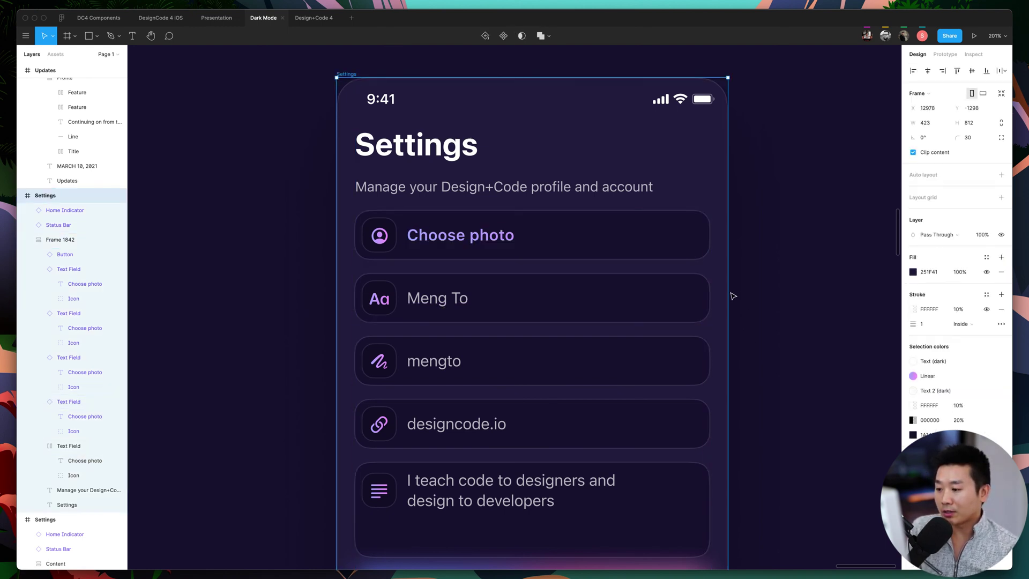
pyautogui.moveTo(730, 296); pyautogui.dragTo(563, 294)
pyautogui.scroll(-5, 641, 299)
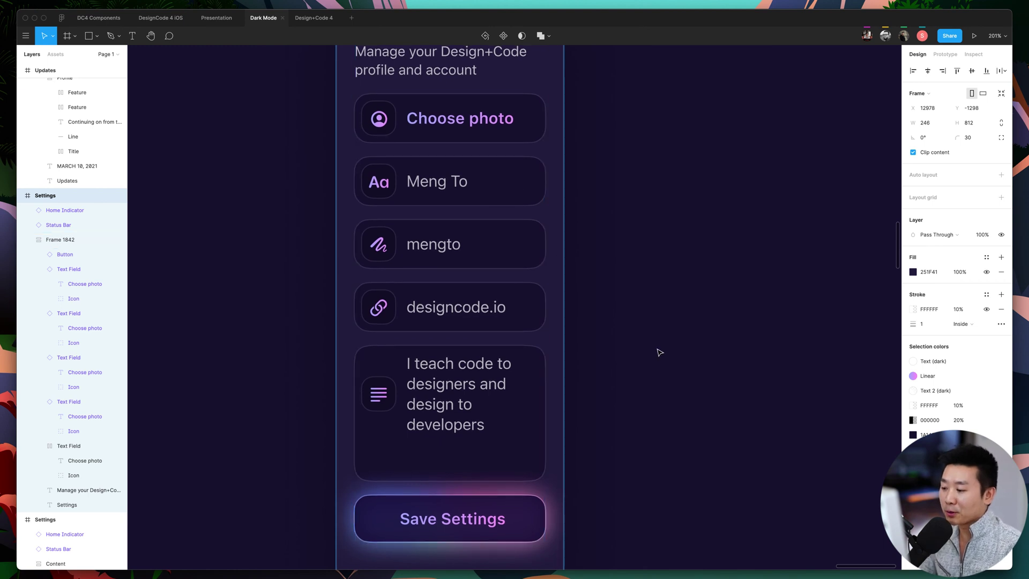
# Inspect the layout settings of the multi-line bio field and its icon.
pyautogui.scroll(-3, 659, 351)
pyautogui.doubleClick(378, 346)
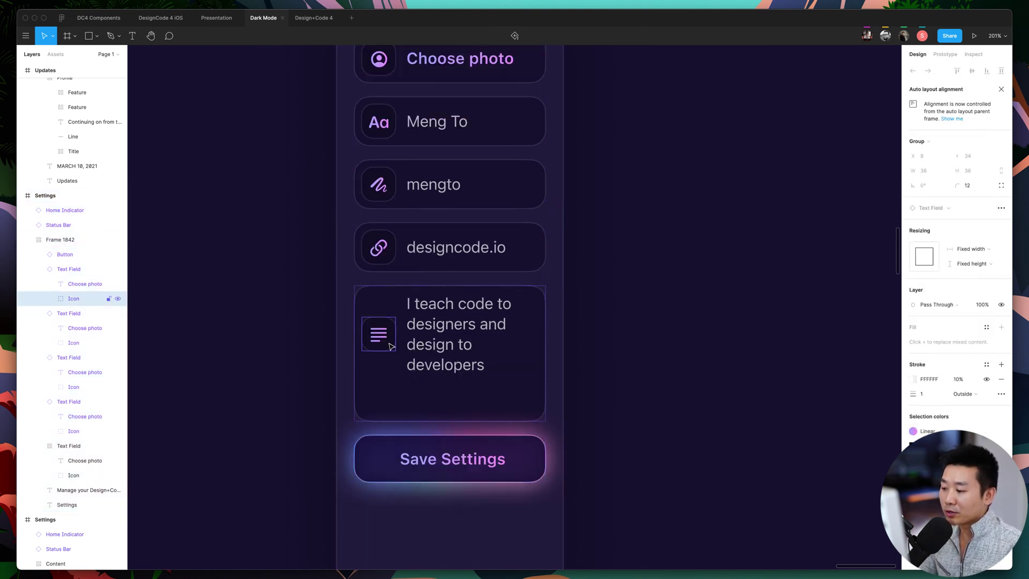
pyautogui.click(407, 363)
pyautogui.click(408, 394)
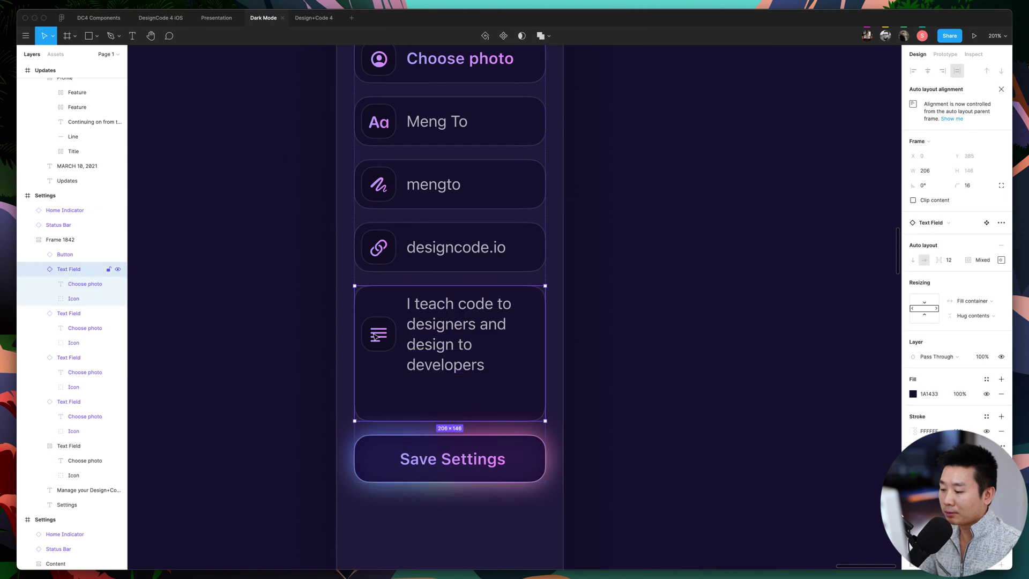
pyautogui.click(377, 335)
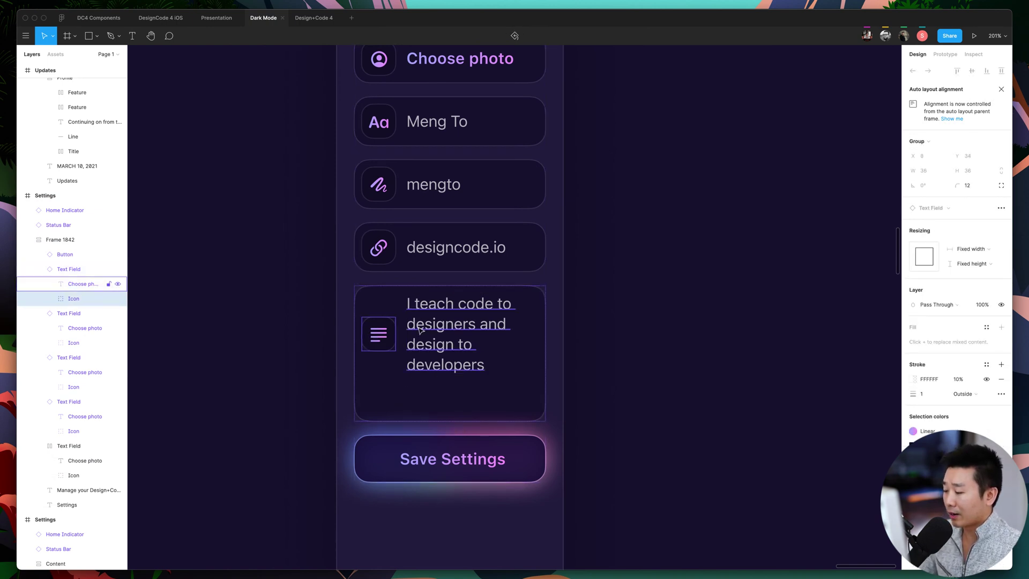
# Set the bottom padding of the multi-line bio field to 8.
pyautogui.click(395, 384)
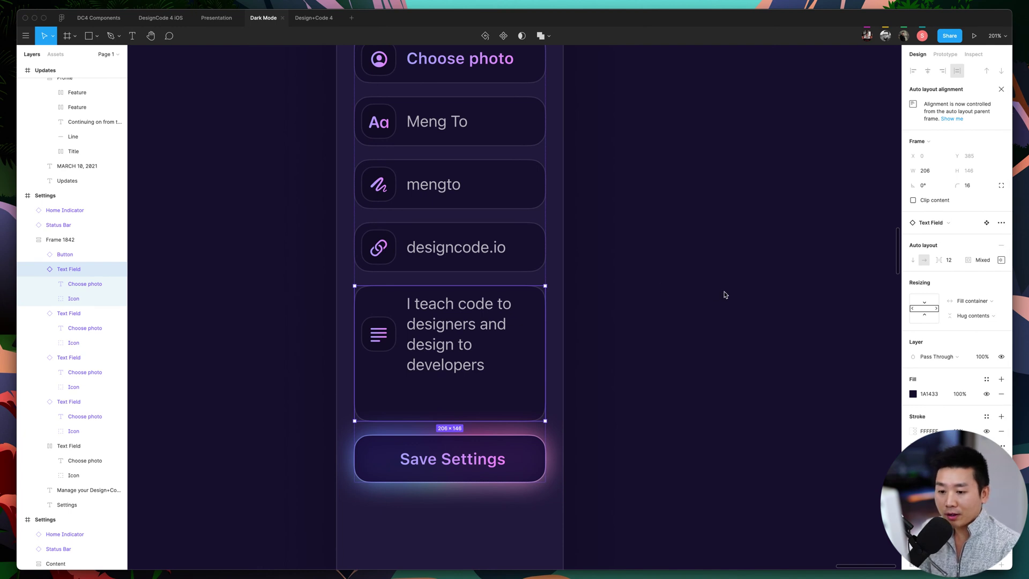
pyautogui.click(1002, 260)
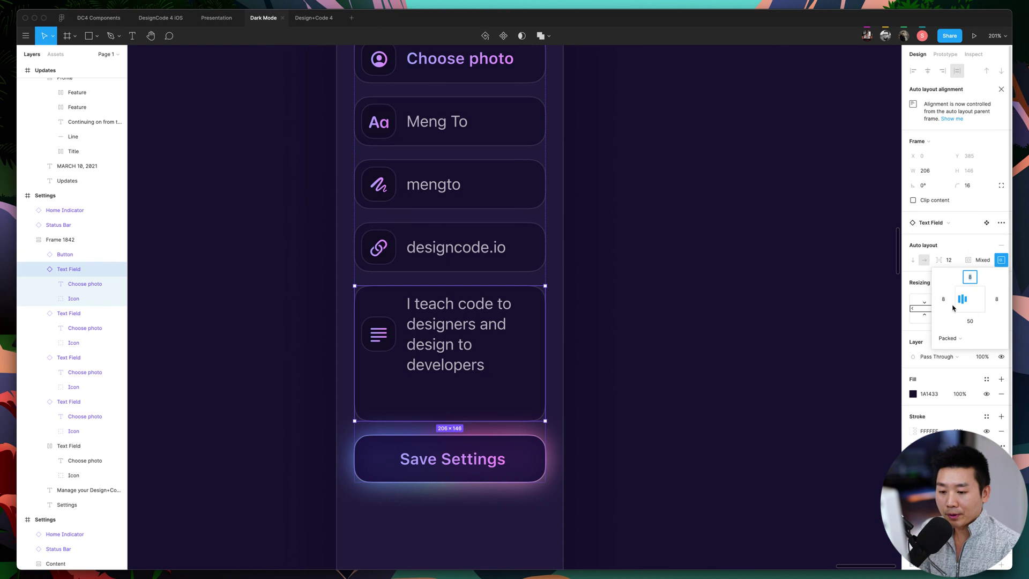
pyautogui.click(1001, 261)
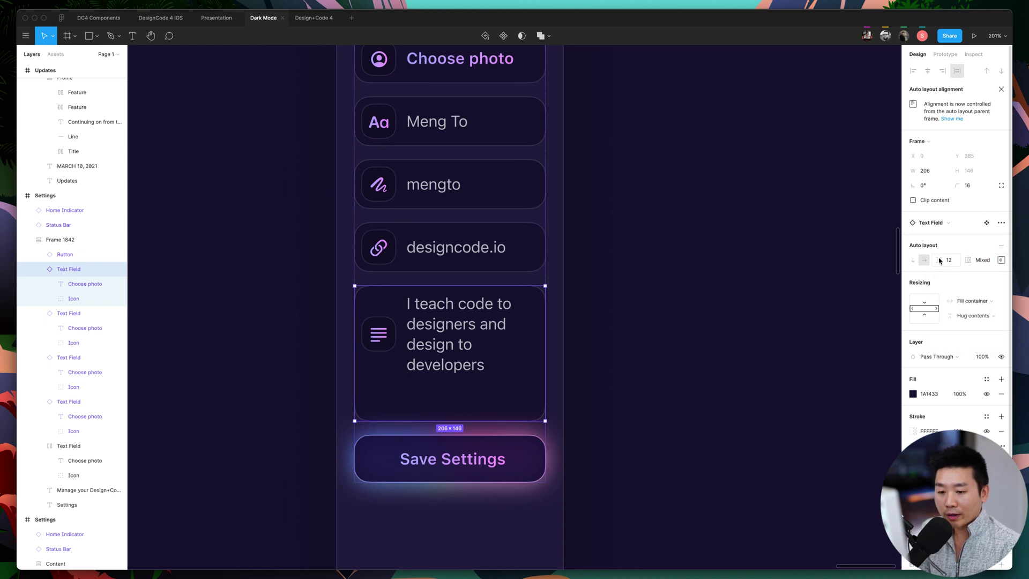
pyautogui.click(1000, 262)
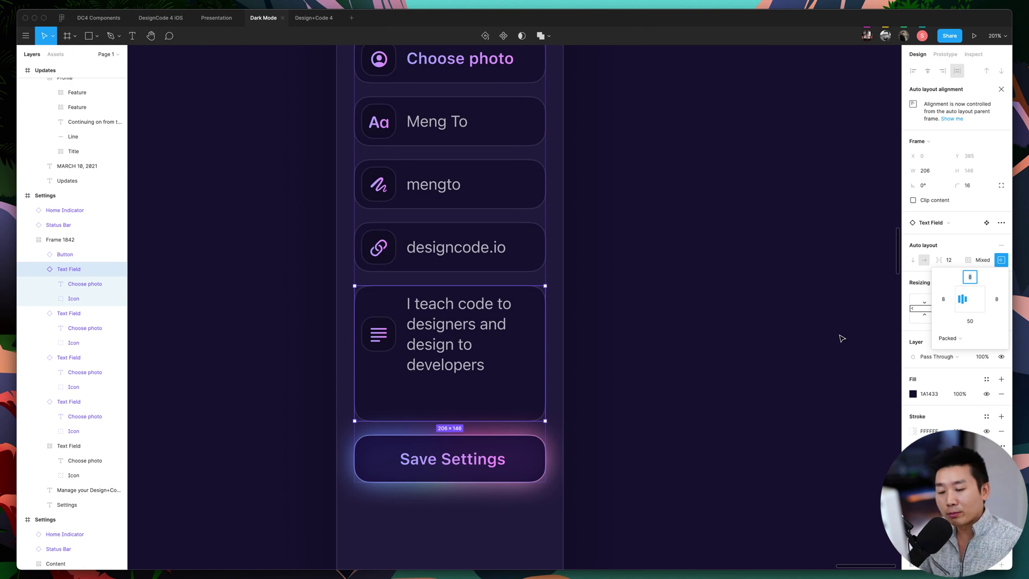
pyautogui.click(970, 320)
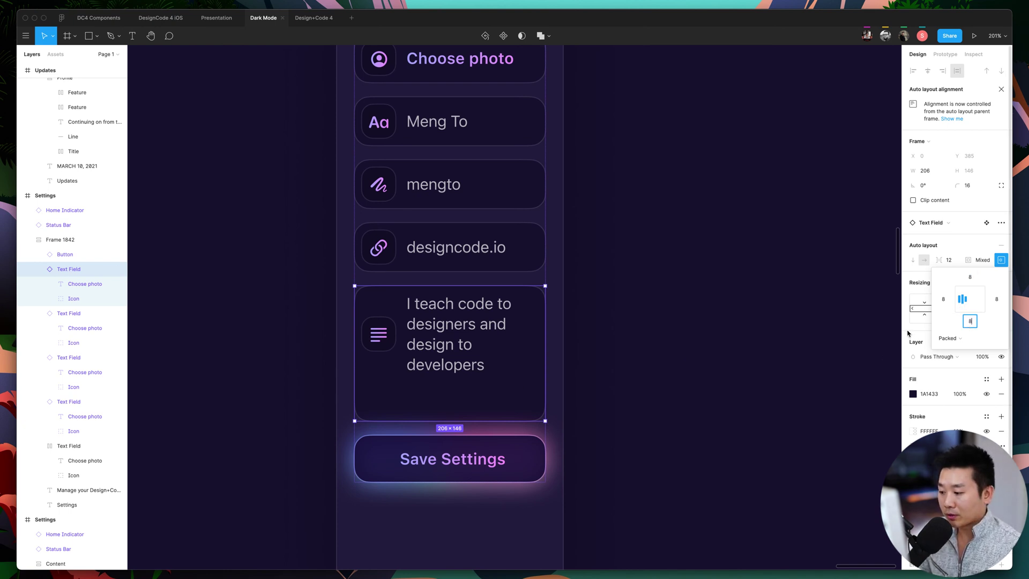
pyautogui.write('8')
pyautogui.press('Return')
# Compare the bio field with the website field and restore the bio field's bottom padding to 50.
pyautogui.click(390, 241)
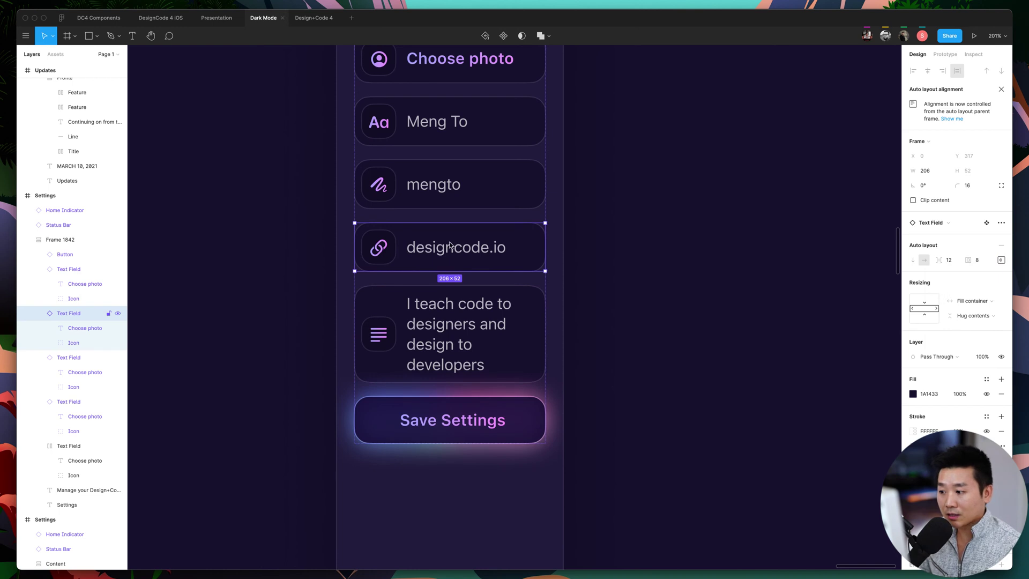
pyautogui.click(413, 328)
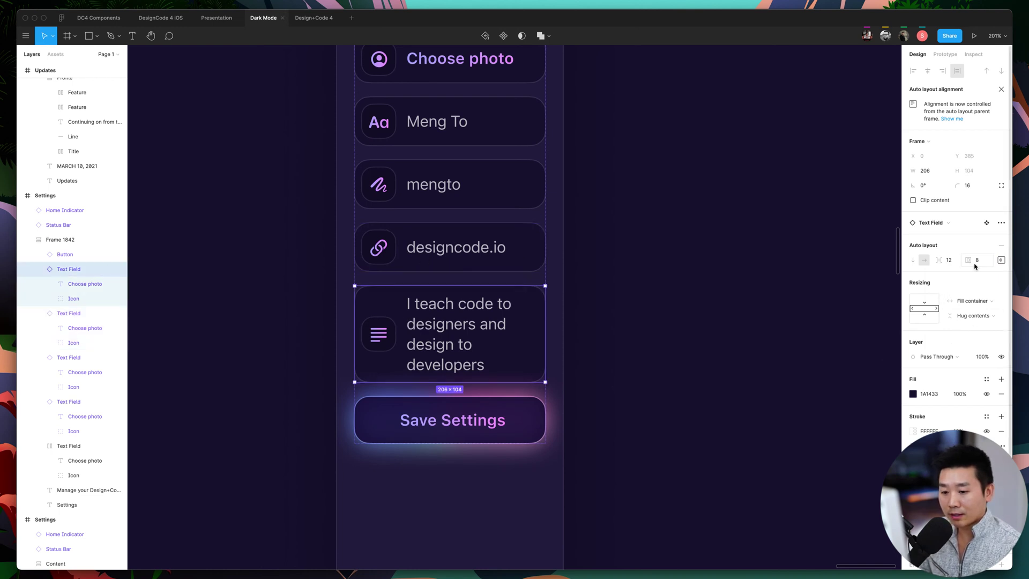
pyautogui.click(1001, 260)
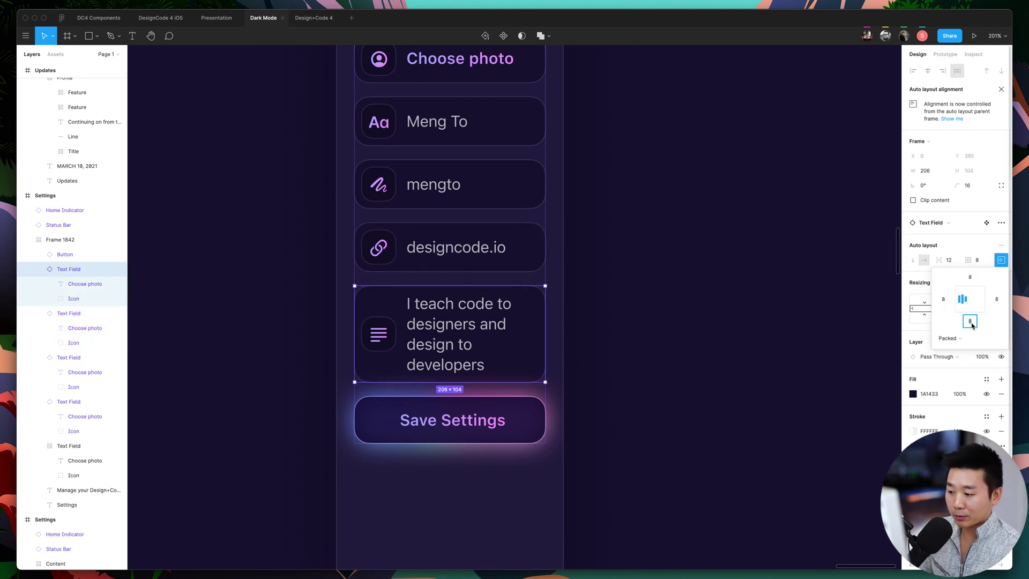
pyautogui.press('Return')
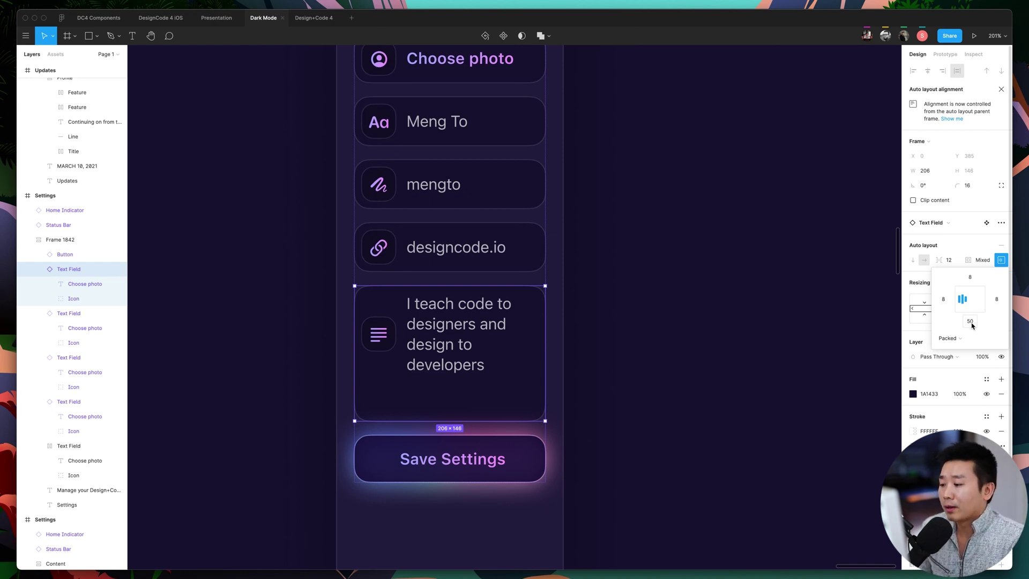
# Align the bio field's auto layout contents to the top left so its icon sits beside the first line.
pyautogui.doubleClick(386, 338)
pyautogui.click(392, 378)
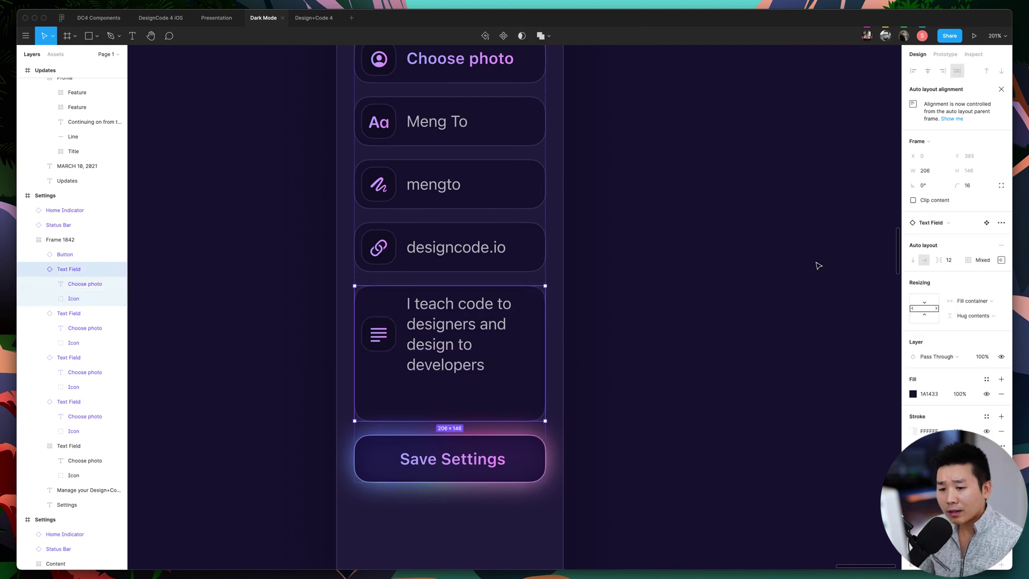
pyautogui.click(1001, 260)
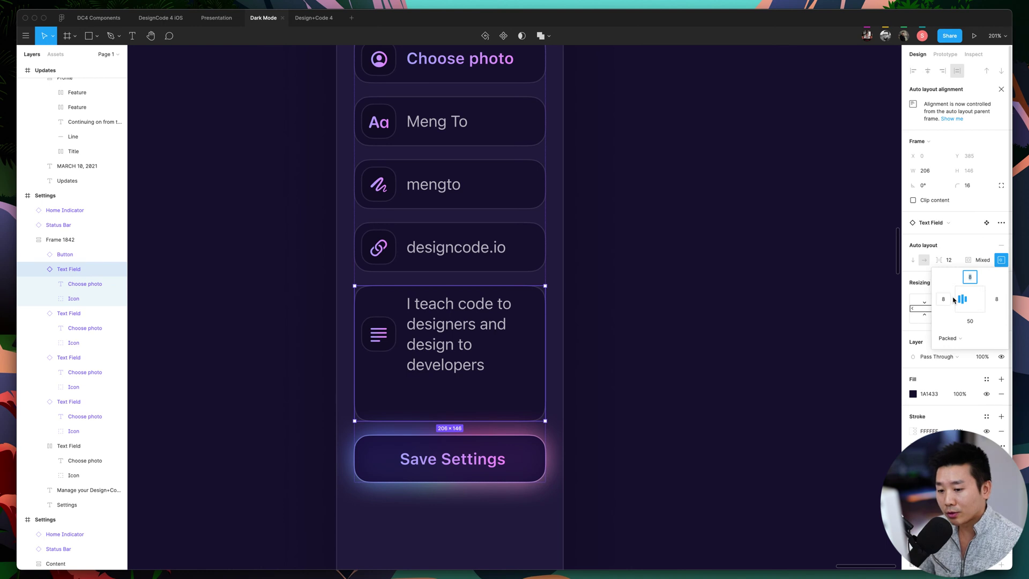
pyautogui.click(381, 308)
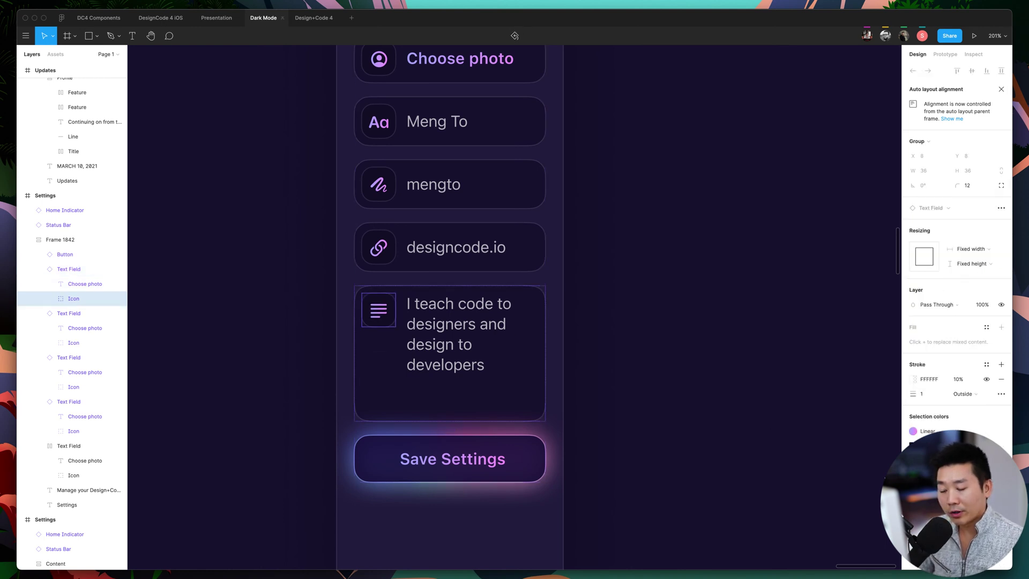
pyautogui.click(642, 280)
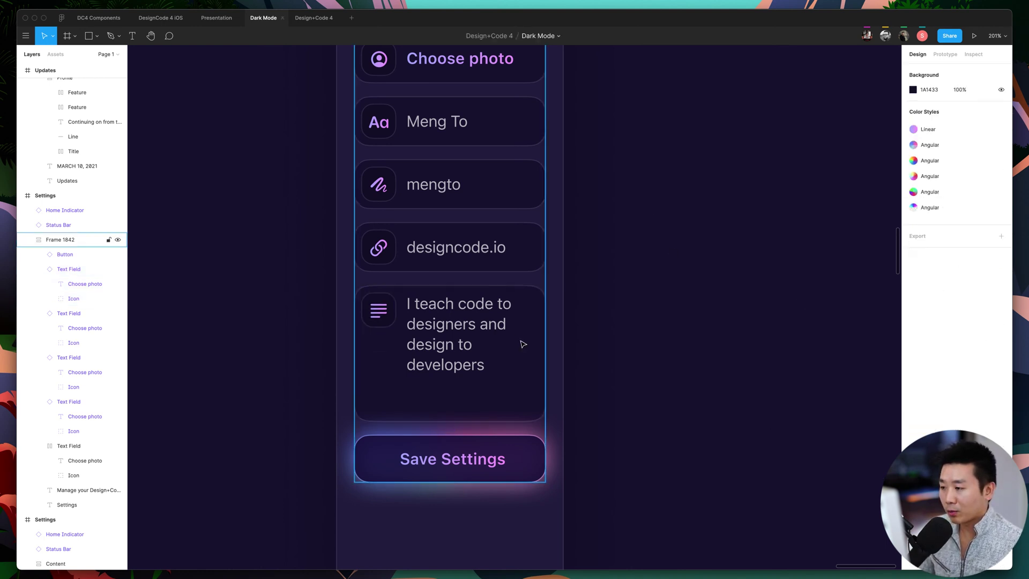
# Widen the Settings screen frame to about 392 and display it at 100% zoom.
pyautogui.click(524, 342)
pyautogui.scroll(5, 643, 322)
pyautogui.click(659, 317)
pyautogui.click(560, 224)
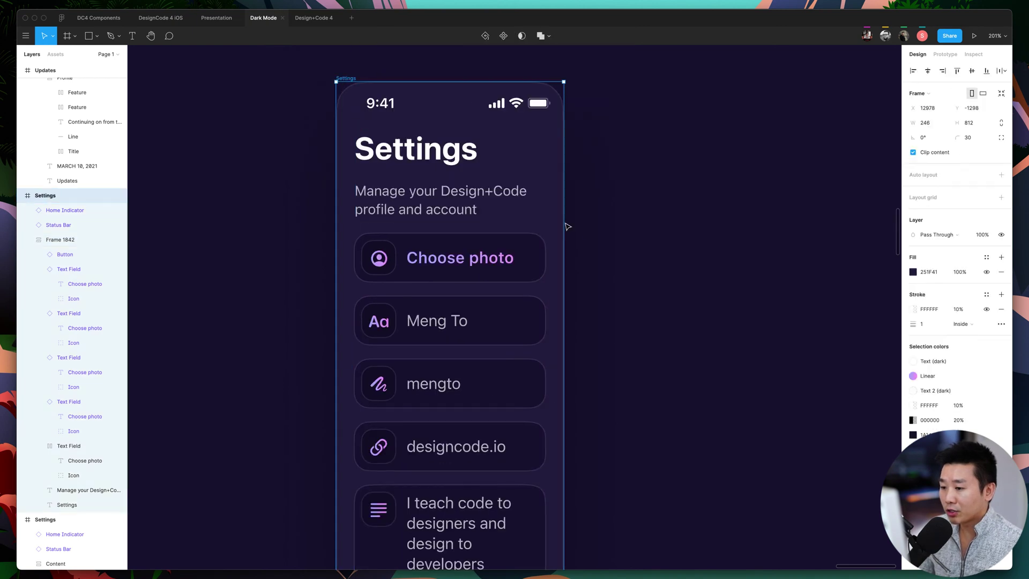
pyautogui.moveTo(564, 224); pyautogui.dragTo(700, 228)
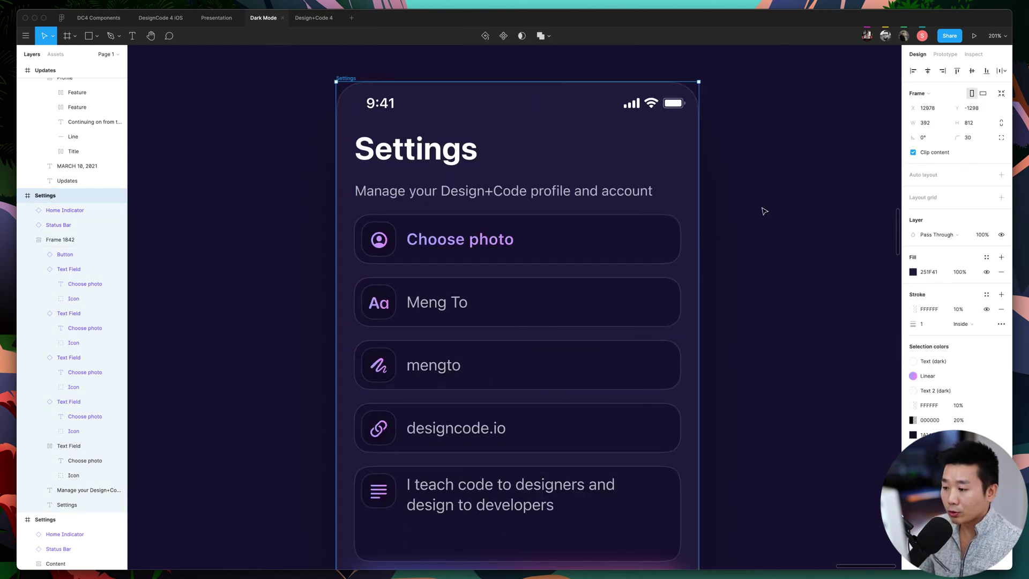
pyautogui.hotkey('shift', '0')
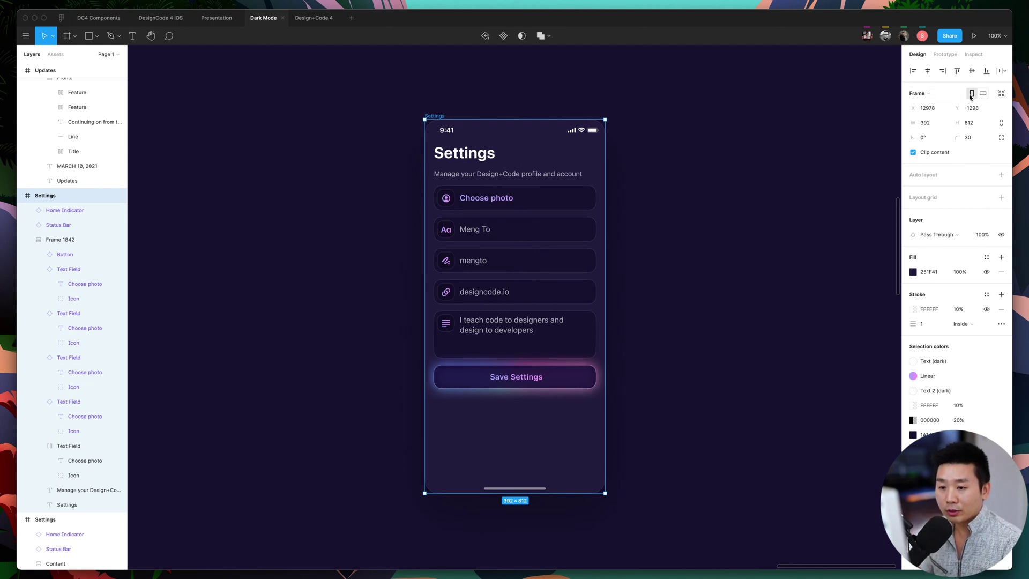
# Switch the Settings frame from portrait to landscape orientation and extend its height to about 701.
pyautogui.click(987, 95)
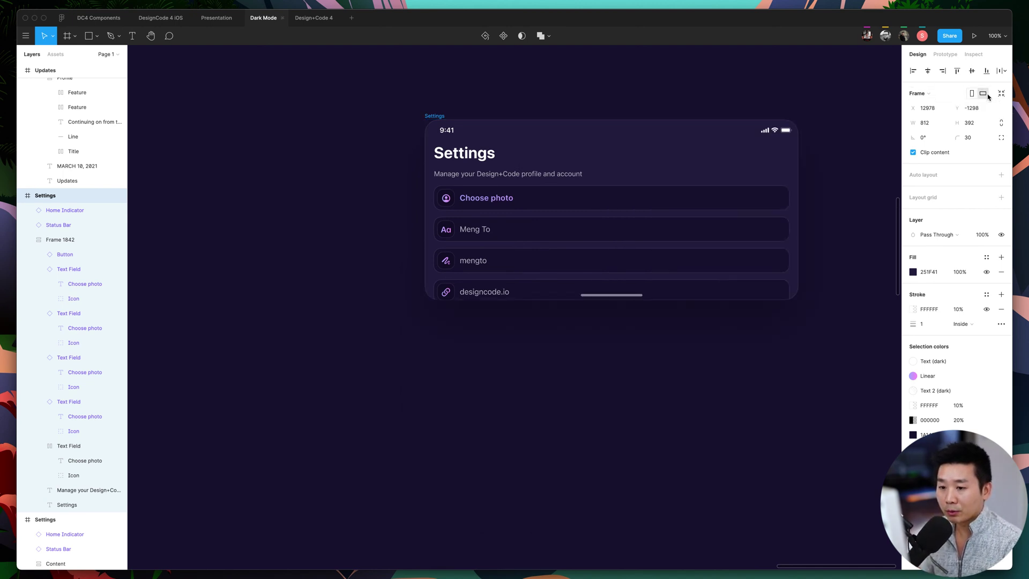
pyautogui.click(973, 95)
pyautogui.click(982, 96)
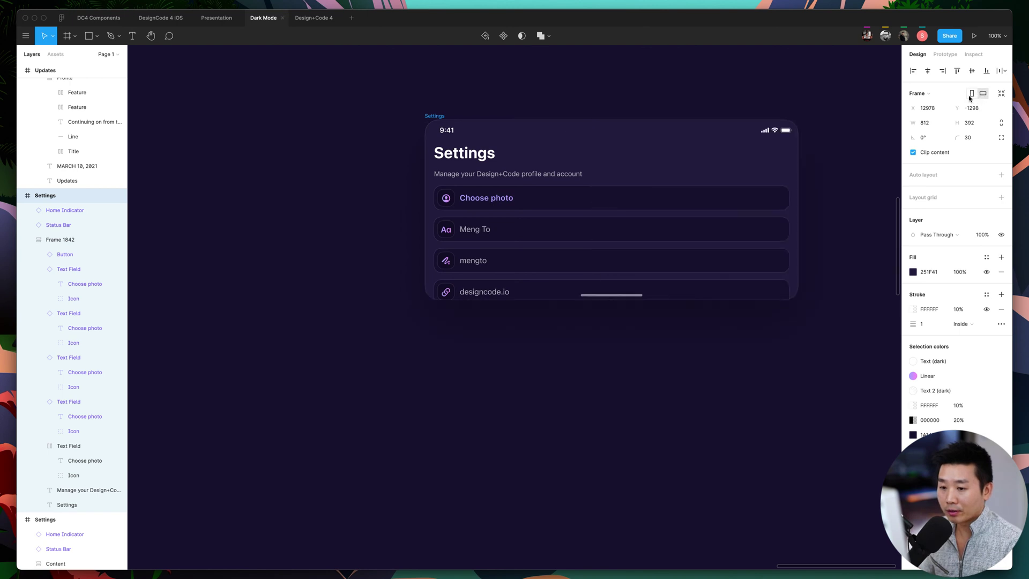
pyautogui.click(971, 96)
pyautogui.click(983, 96)
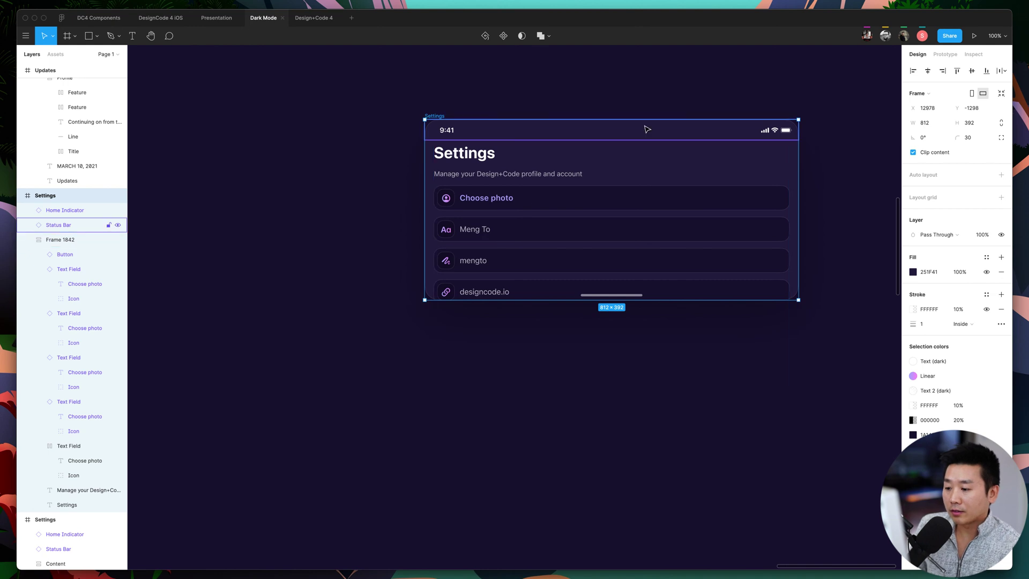
pyautogui.moveTo(616, 304); pyautogui.dragTo(614, 443)
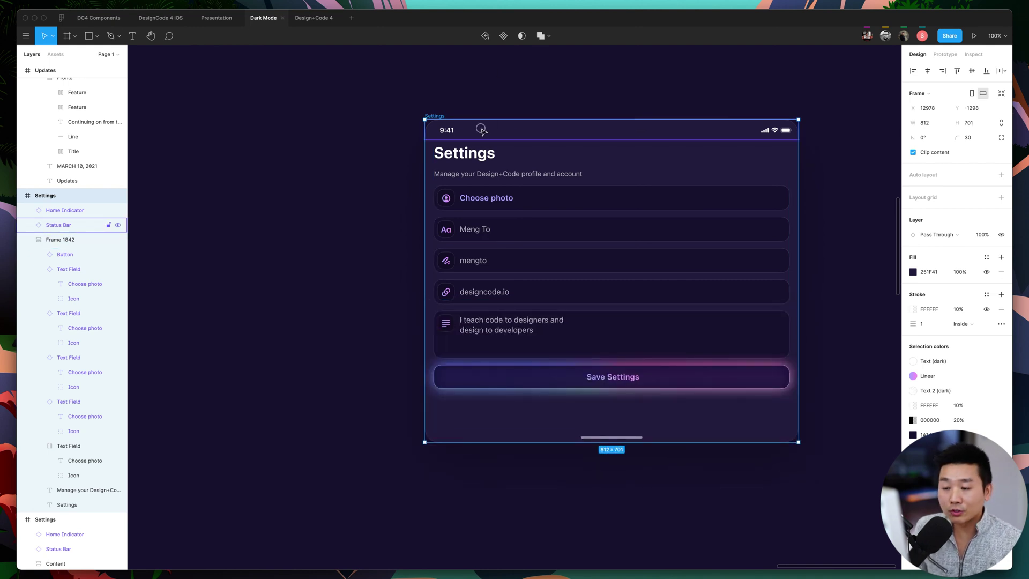
# Inspect the Status Bar's constraints and place a copy of the Settings title over it at about X 123, Y 10.
pyautogui.click(483, 131)
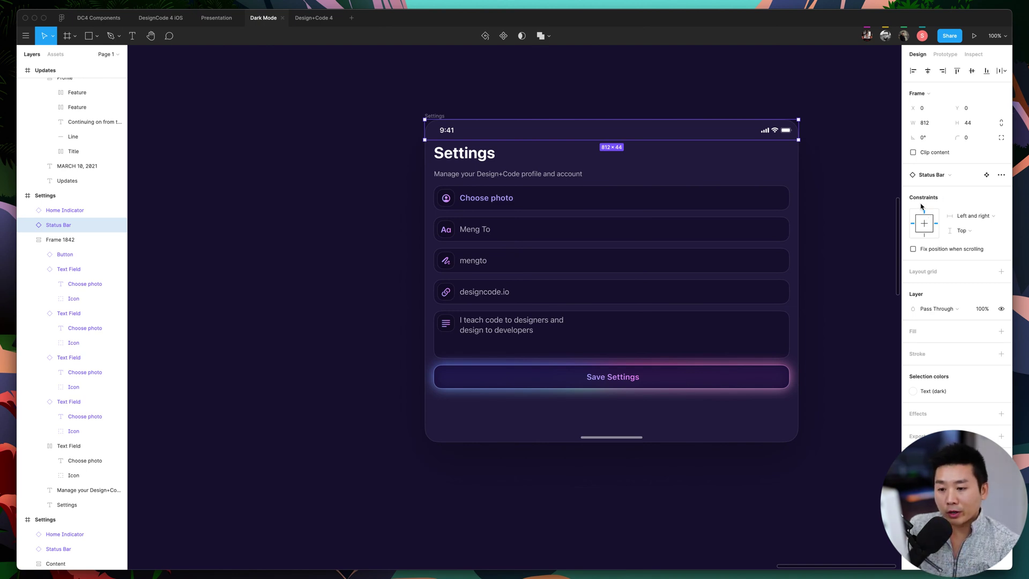
pyautogui.click(718, 188)
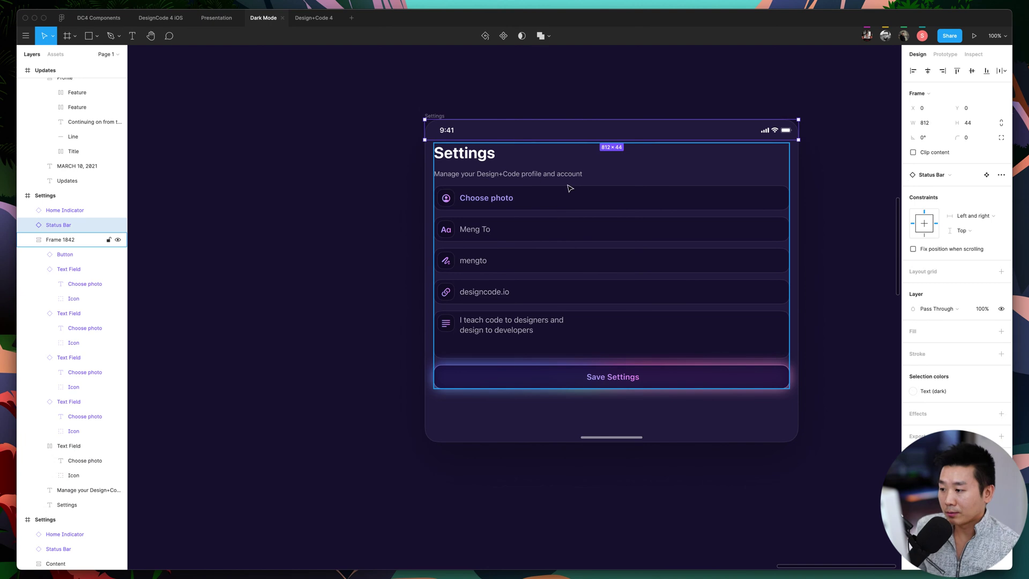
pyautogui.click(488, 158)
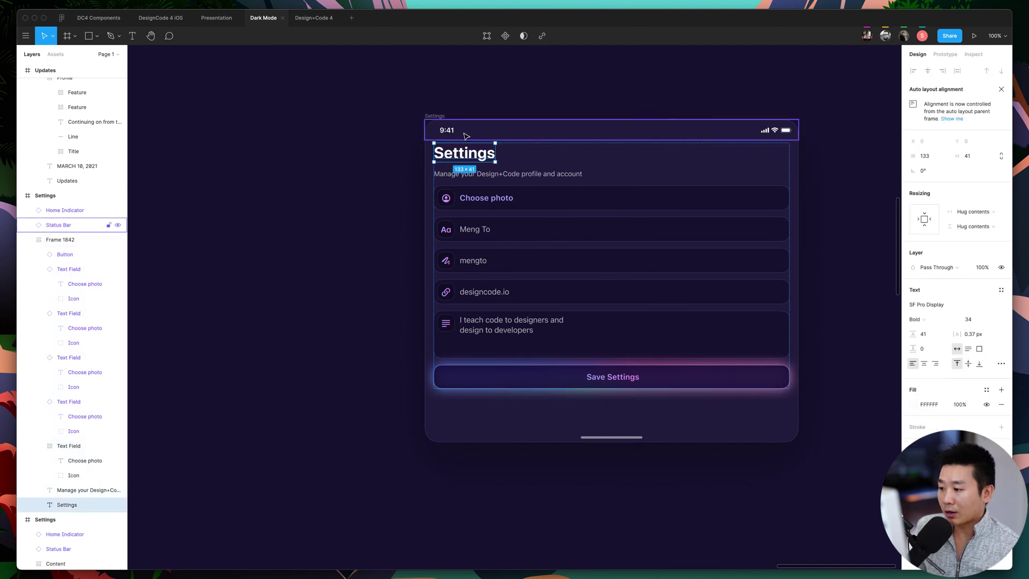
pyautogui.press('super+v')
pyautogui.moveTo(462, 157); pyautogui.dragTo(510, 135)
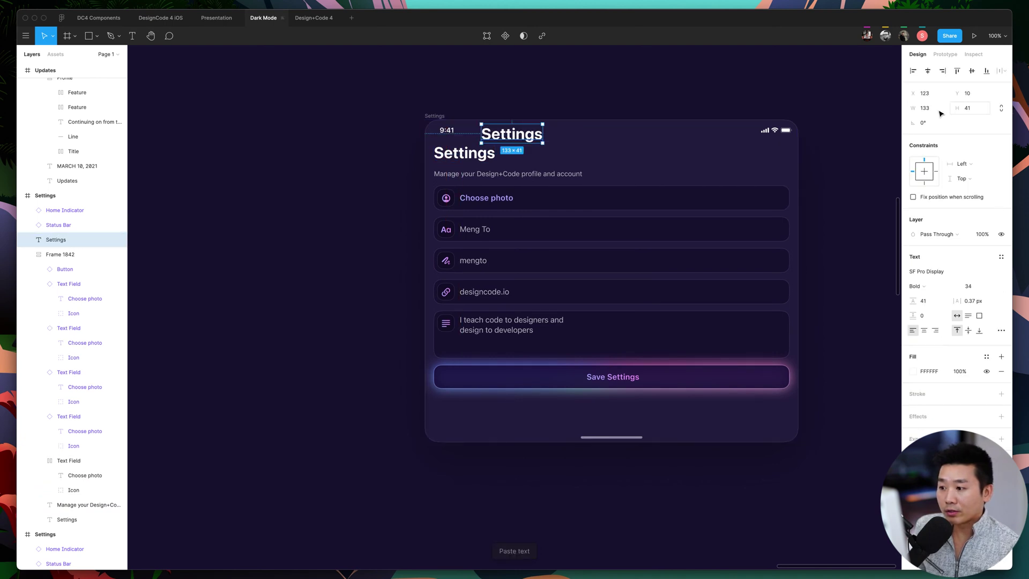
# Center the copied title horizontally in the frame and set its horizontal constraint to Center.
pyautogui.click(929, 72)
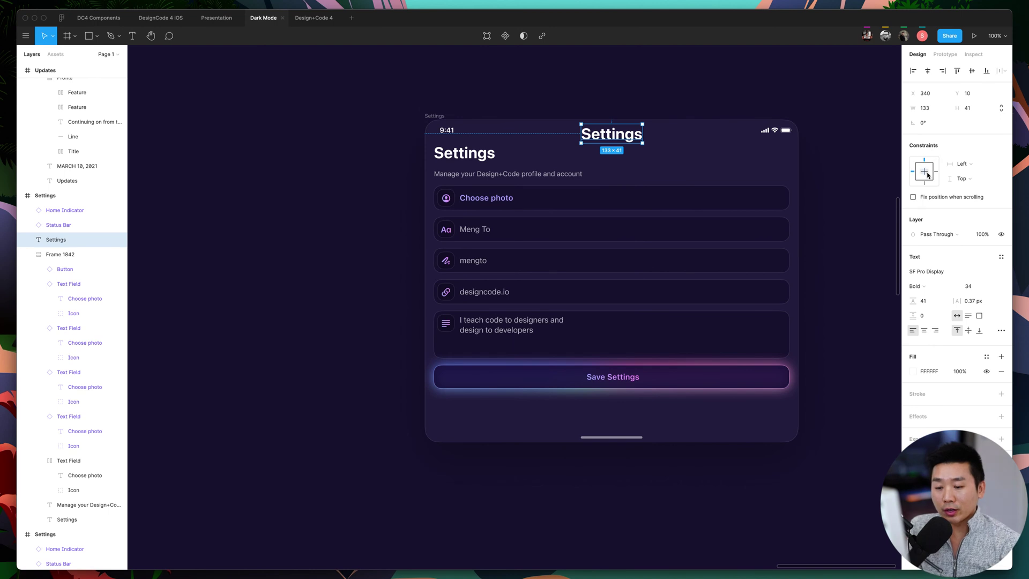
pyautogui.click(963, 164)
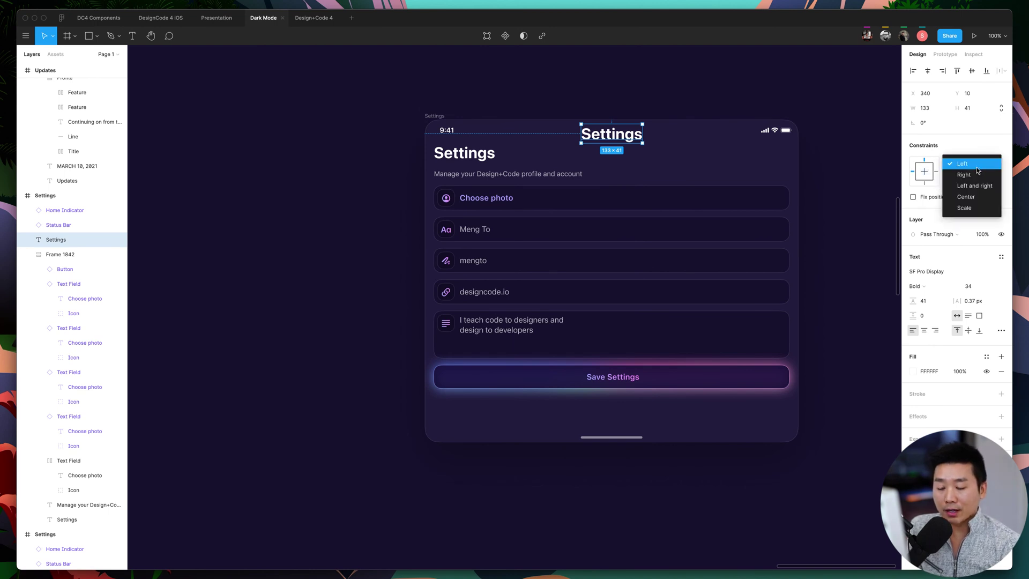
pyautogui.click(966, 196)
# Widen the Settings frame to about 817 and compare the constraints of the Status Bar and the copied title.
pyautogui.click(427, 92)
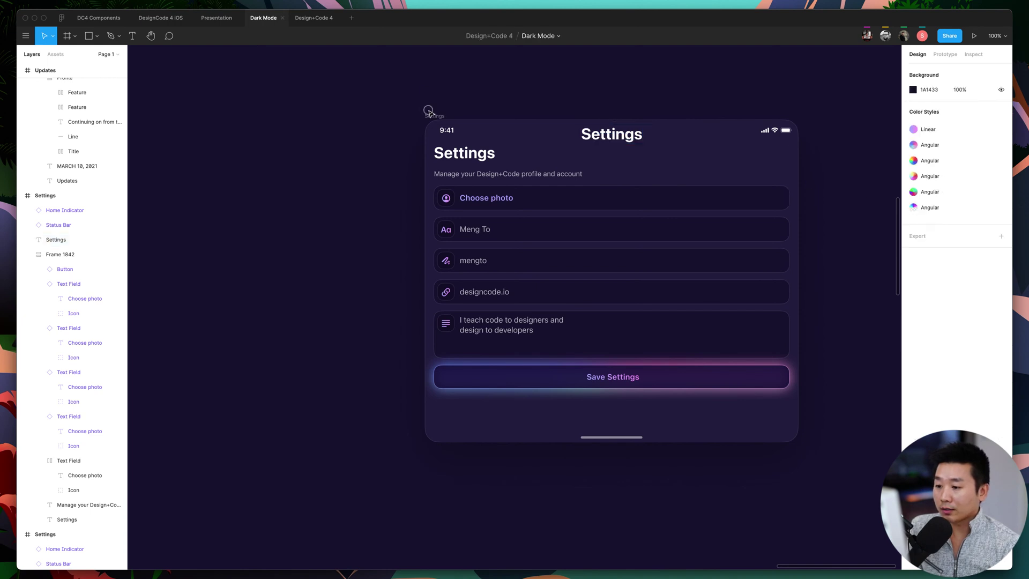
pyautogui.click(594, 154)
pyautogui.moveTo(801, 190)
pyautogui.mouseDown()
pyautogui.moveTo(634, 198)
pyautogui.moveTo(800, 198)
pyautogui.mouseUp()
pyautogui.click(786, 130)
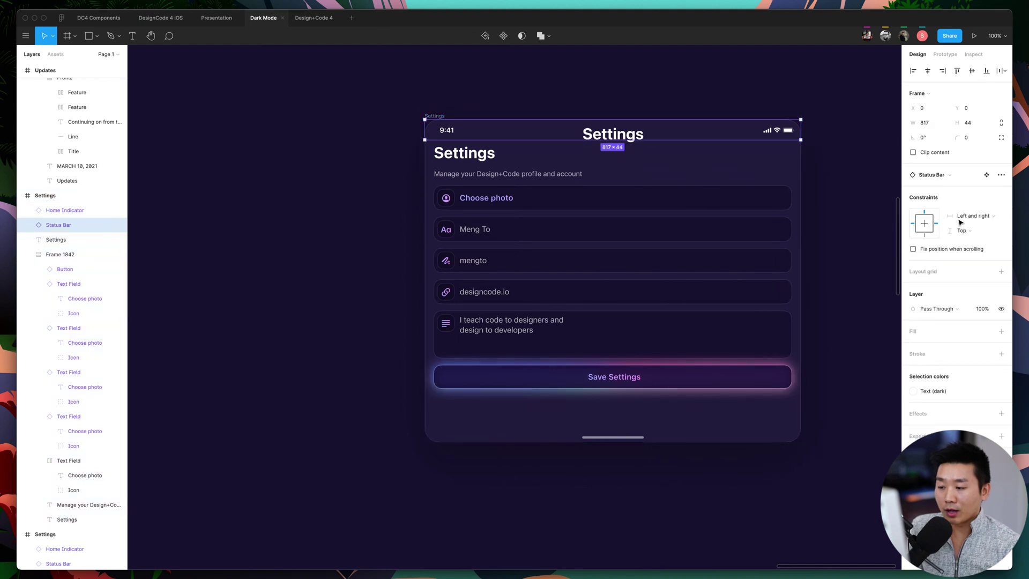
pyautogui.click(628, 139)
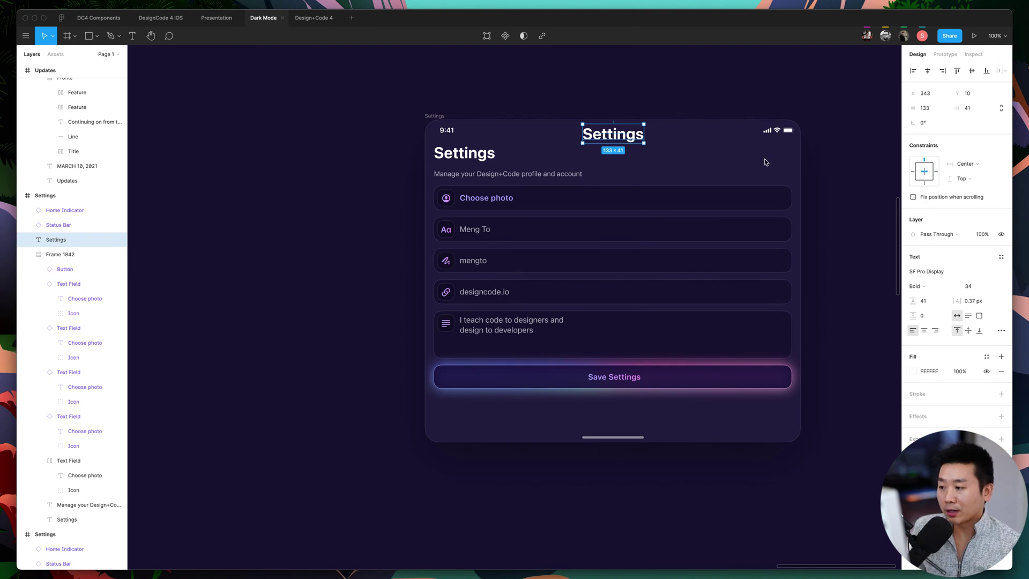
pyautogui.click(432, 116)
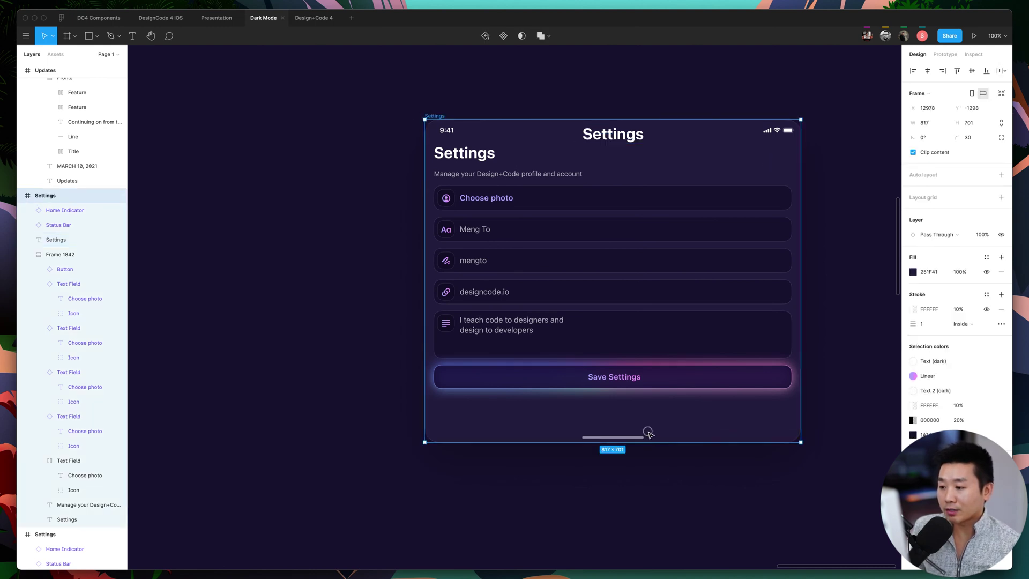
# Set the copied title's vertical constraint to Bottom and compare it with the Home Indicator's constraints.
pyautogui.click(610, 138)
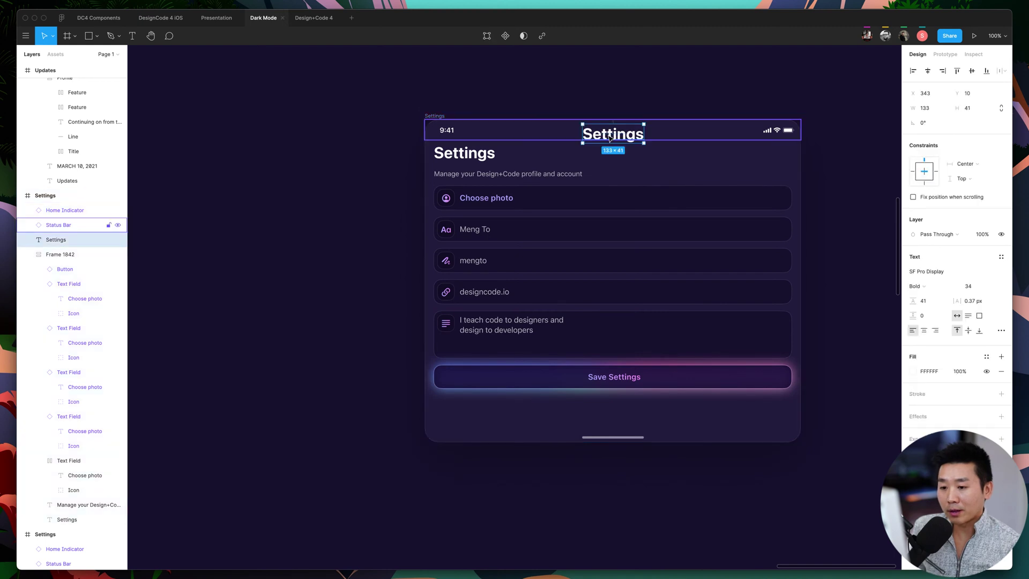
pyautogui.click(924, 184)
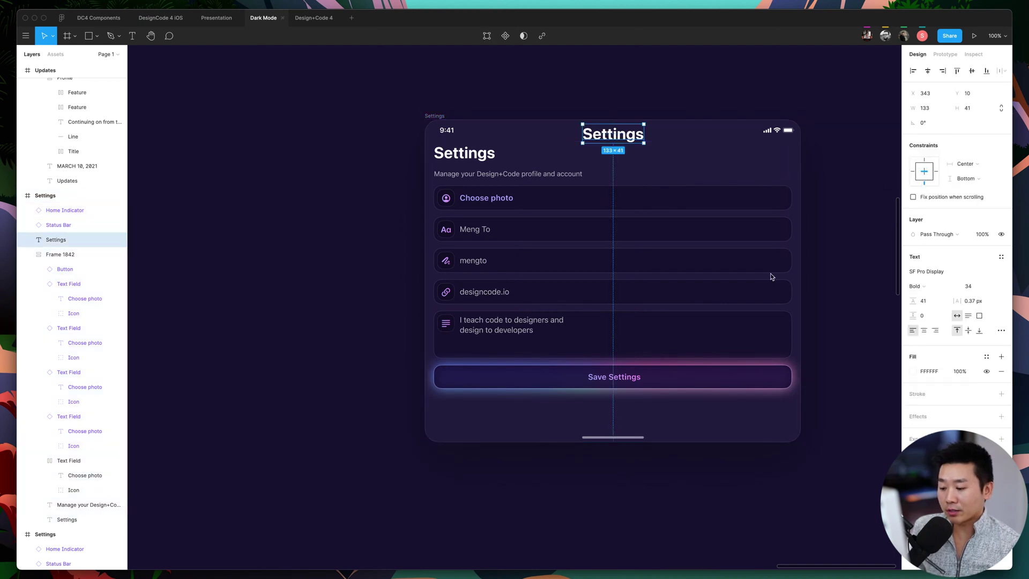
pyautogui.click(625, 434)
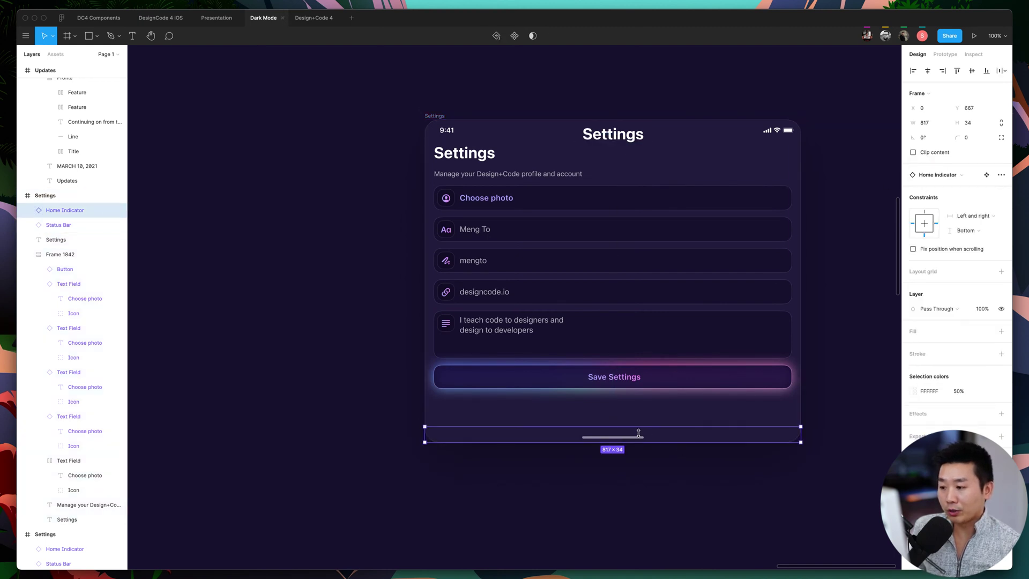
# Delete the copied Settings title from the status bar area and inspect the Home Indicator's constraints.
pyautogui.click(603, 130)
pyautogui.press('Delete')
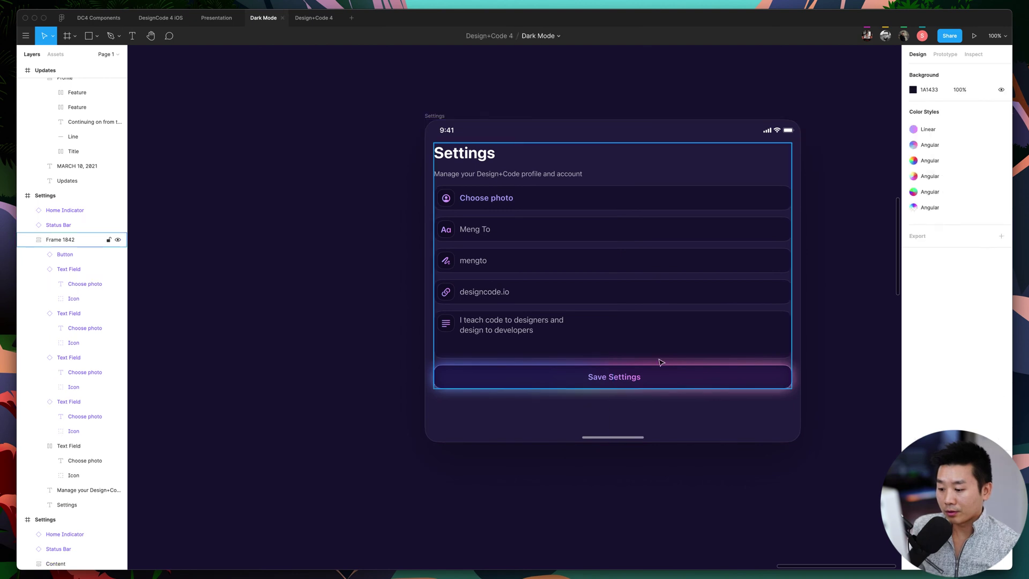
pyautogui.click(639, 440)
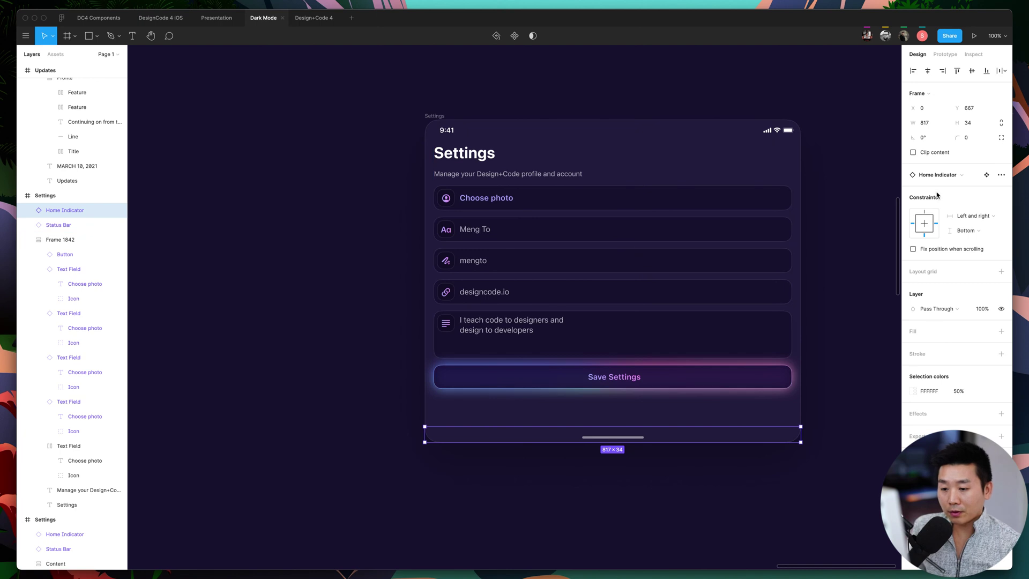
# Set the Home Indicator's vertical constraint to Top, test it by shortening the Settings frame to about 264, and undo the resize.
pyautogui.click(925, 212)
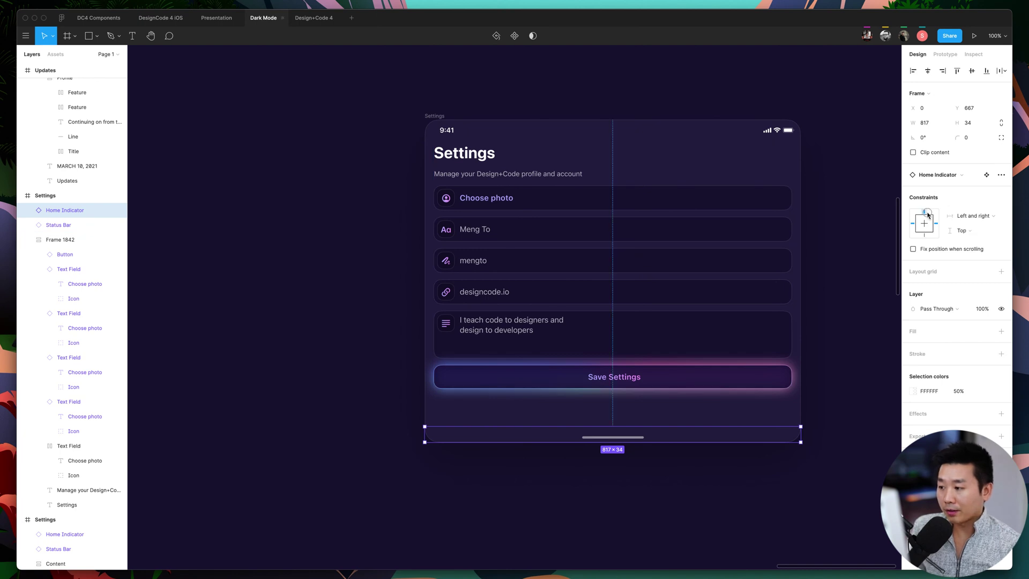
pyautogui.click(428, 116)
pyautogui.moveTo(705, 444); pyautogui.dragTo(699, 245)
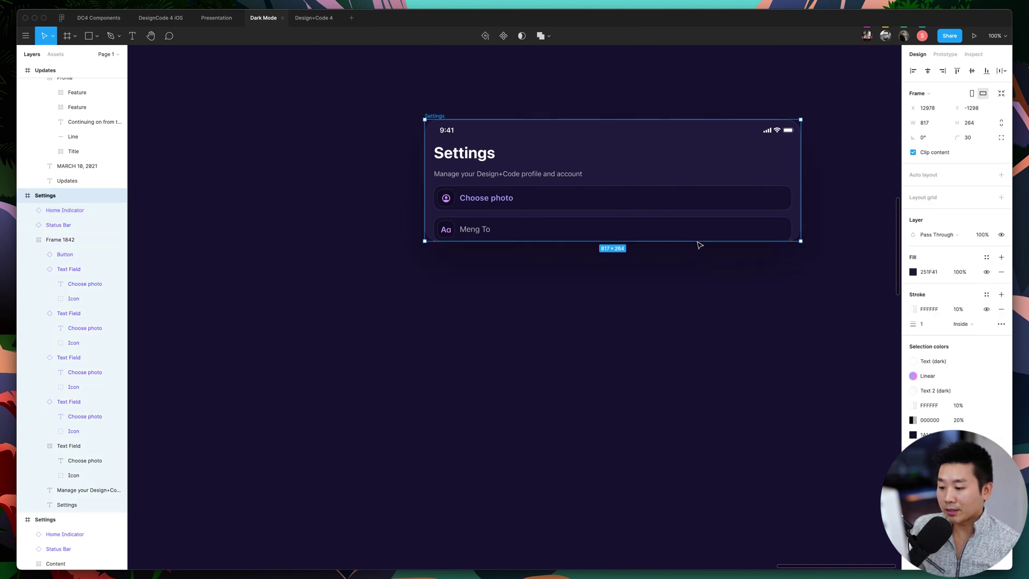
pyautogui.hotkey('ctrl', 'z')
# Set the Home Indicator's vertical constraint back to Bottom, test it by shortening the Settings frame to about 312, and undo the resize.
pyautogui.click(670, 434)
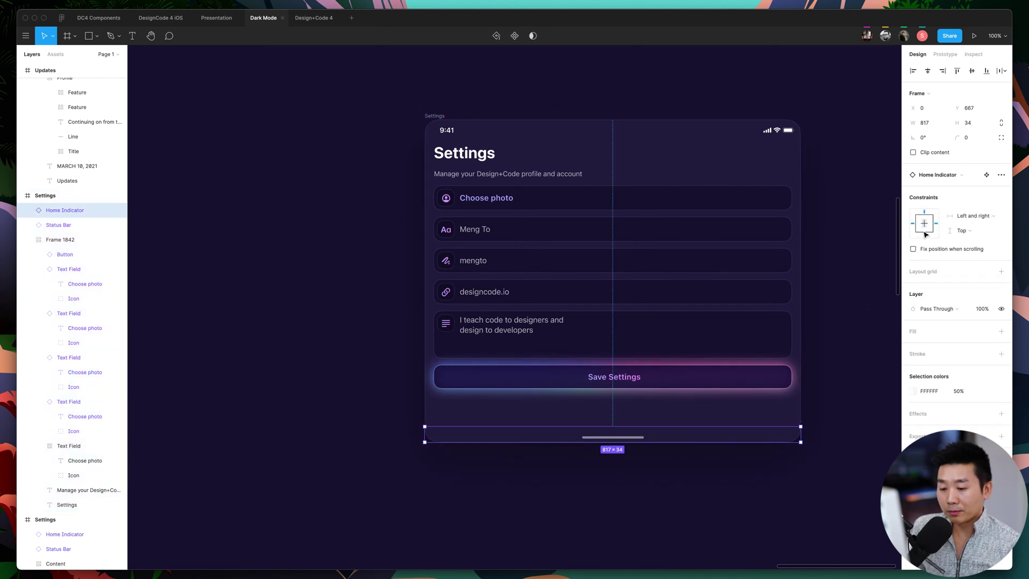
pyautogui.click(697, 423)
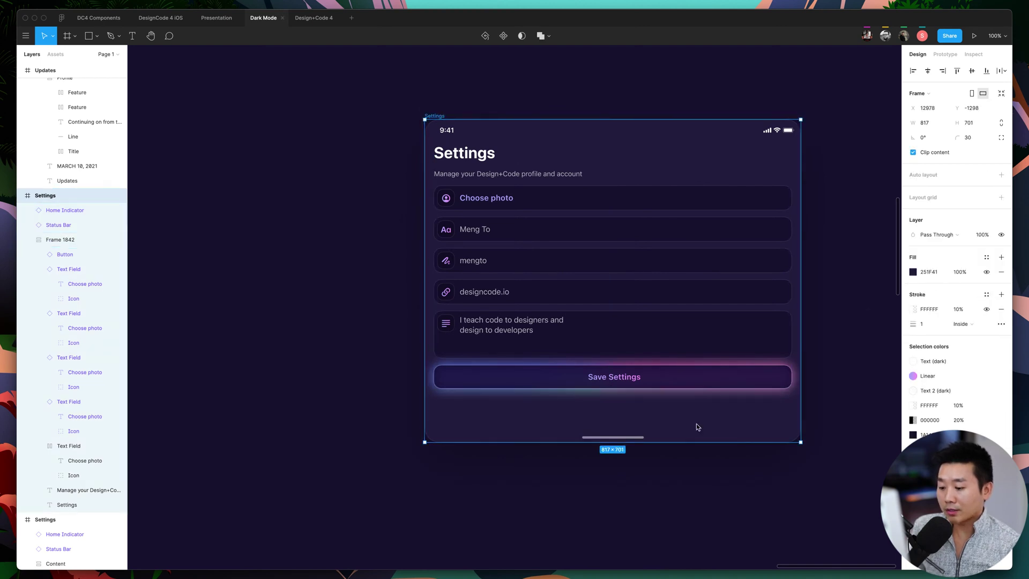
pyautogui.moveTo(685, 440); pyautogui.dragTo(692, 262)
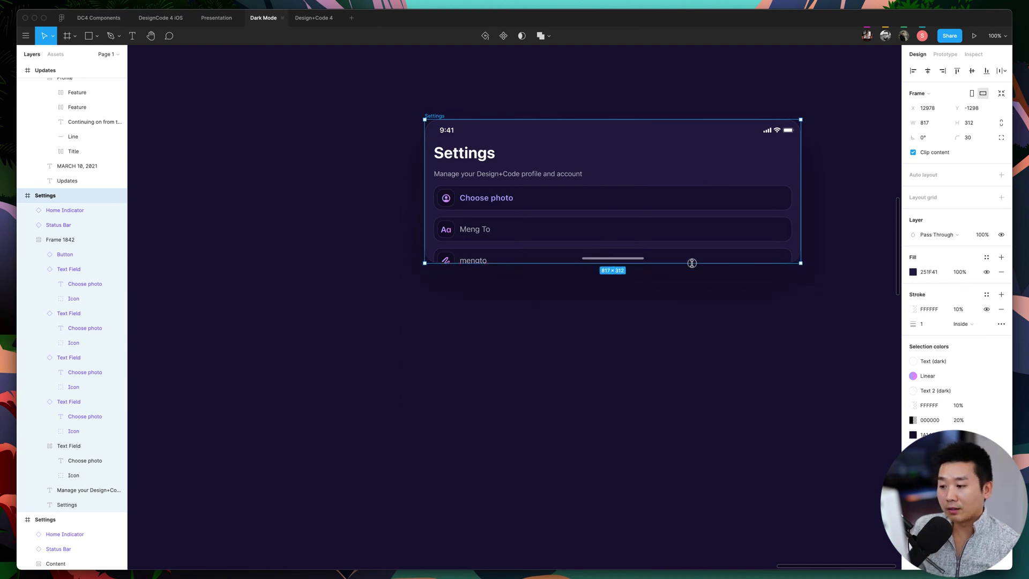
pyautogui.press('super+z')
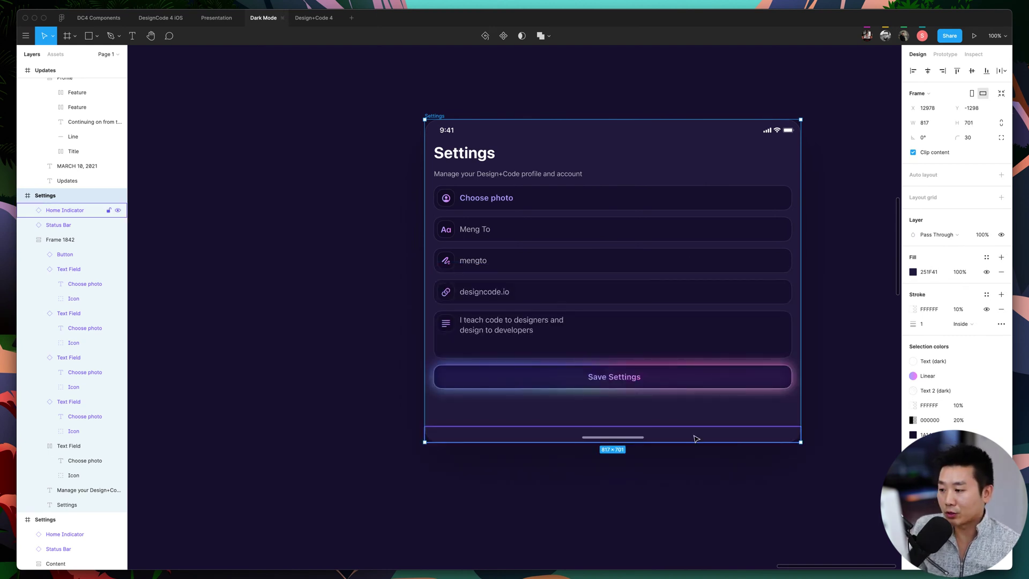
# Try narrowing the auto layout content frame from its right side to about 592 wide, and undo the resize.
pyautogui.click(583, 257)
pyautogui.hscroll(2, 533, 245)
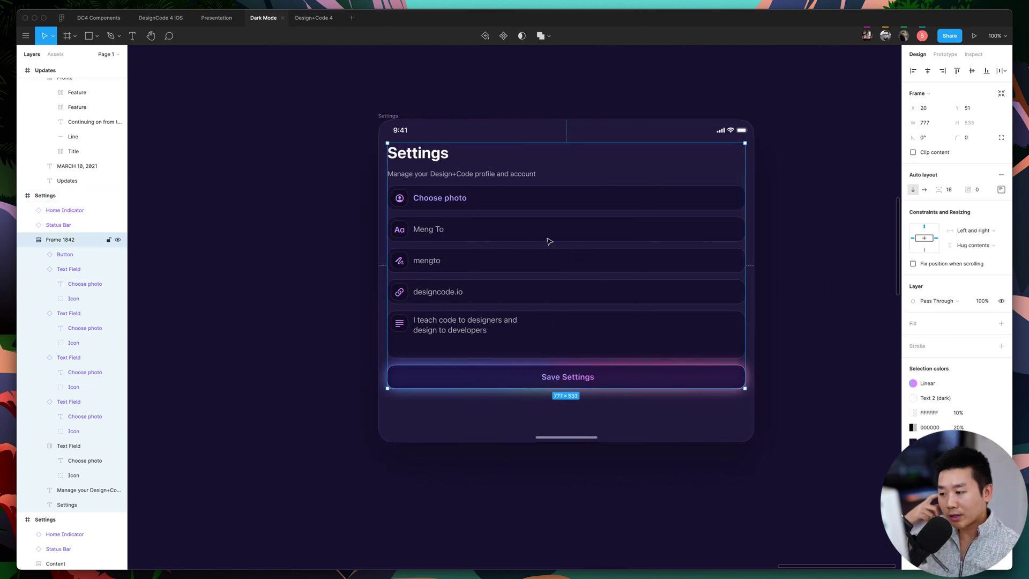
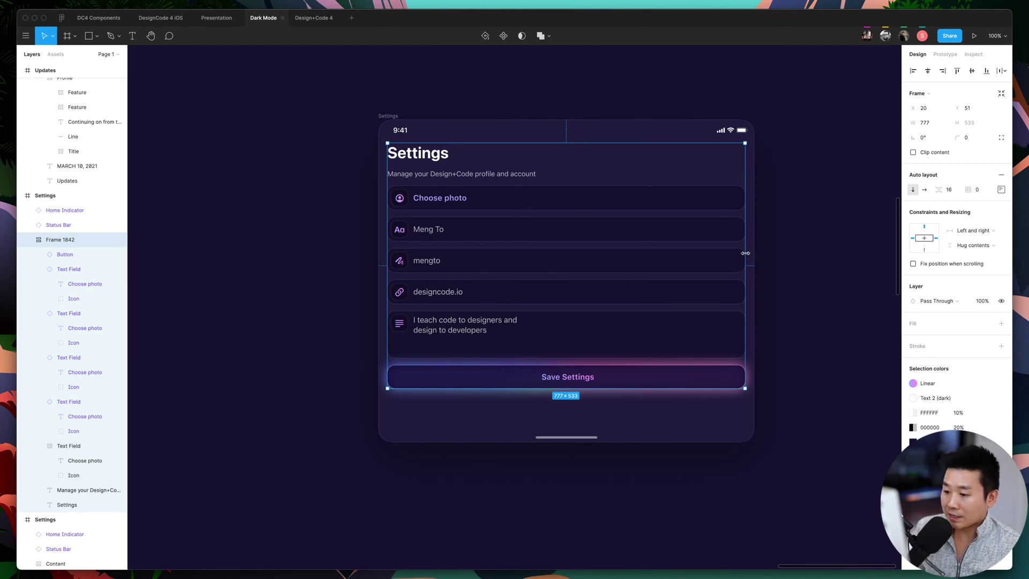
pyautogui.moveTo(746, 253); pyautogui.dragTo(662, 255)
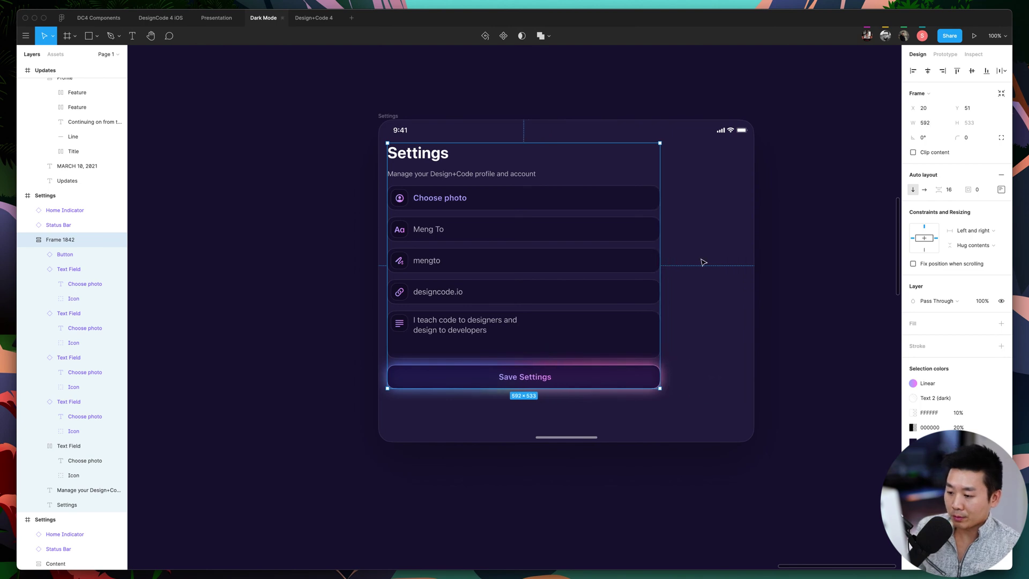
pyautogui.press('super+z')
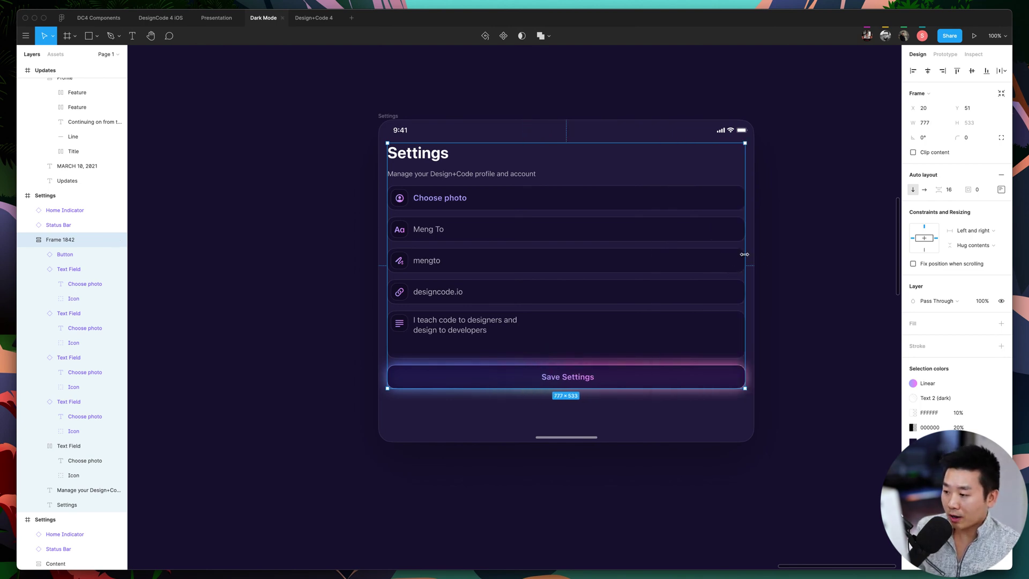
# Try resizing the content frame symmetrically about its center to about 367 and 485 wide, check the Choose photo field, and undo both resizes.
pyautogui.moveTo(737, 254); pyautogui.dragTo(651, 257)
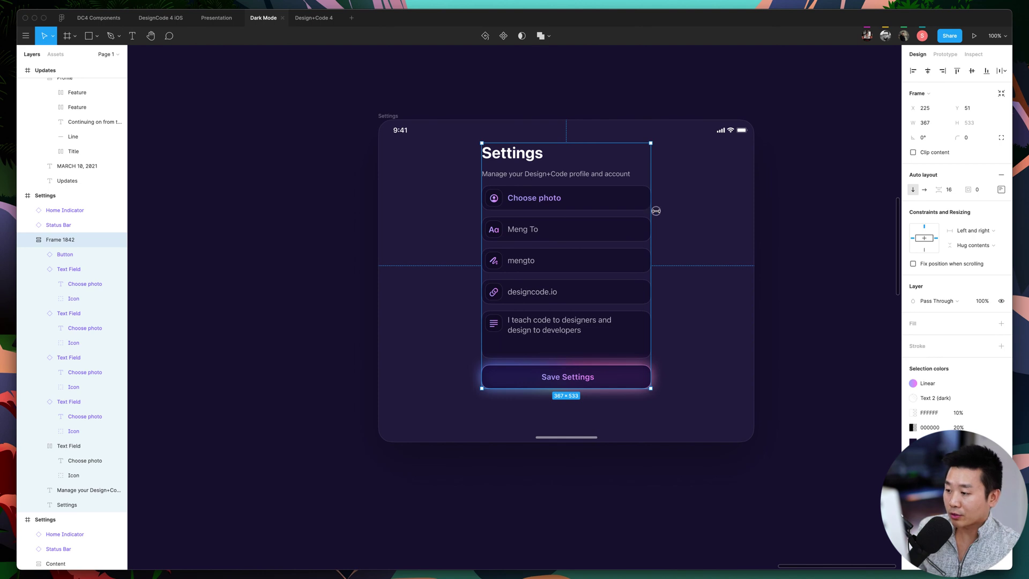
pyautogui.moveTo(652, 212); pyautogui.dragTo(678, 214)
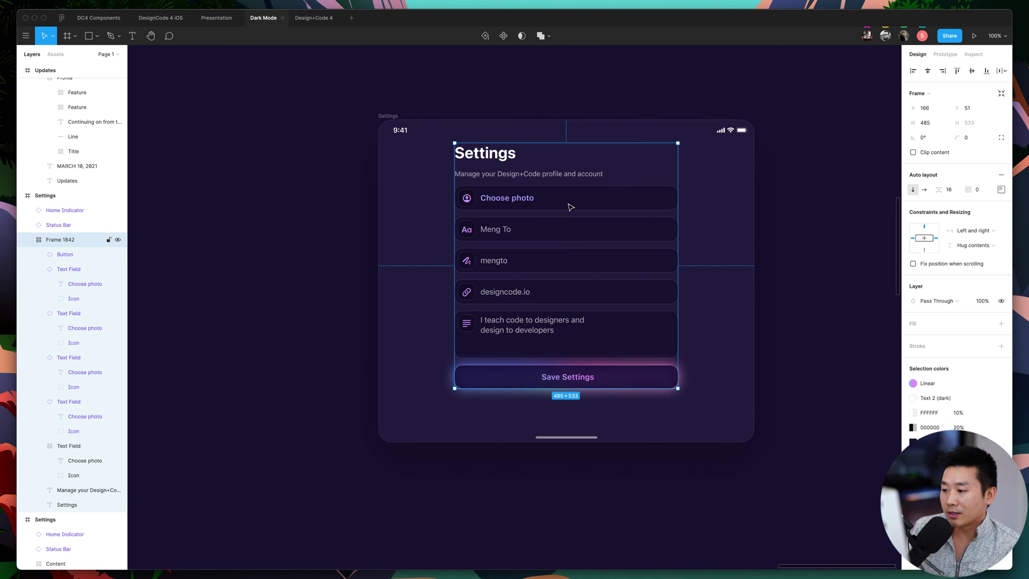
pyautogui.click(599, 207)
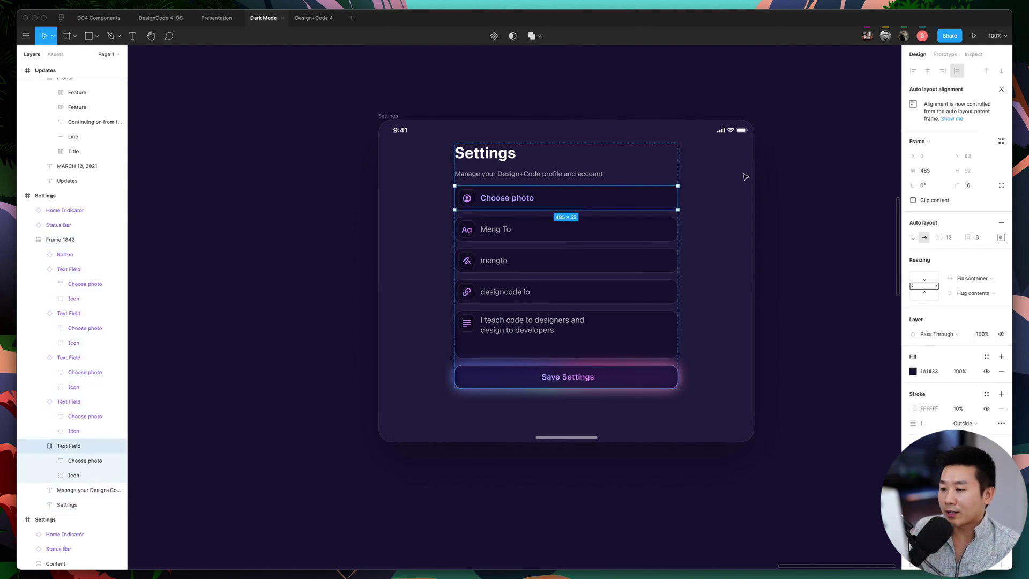
pyautogui.press('Escape')
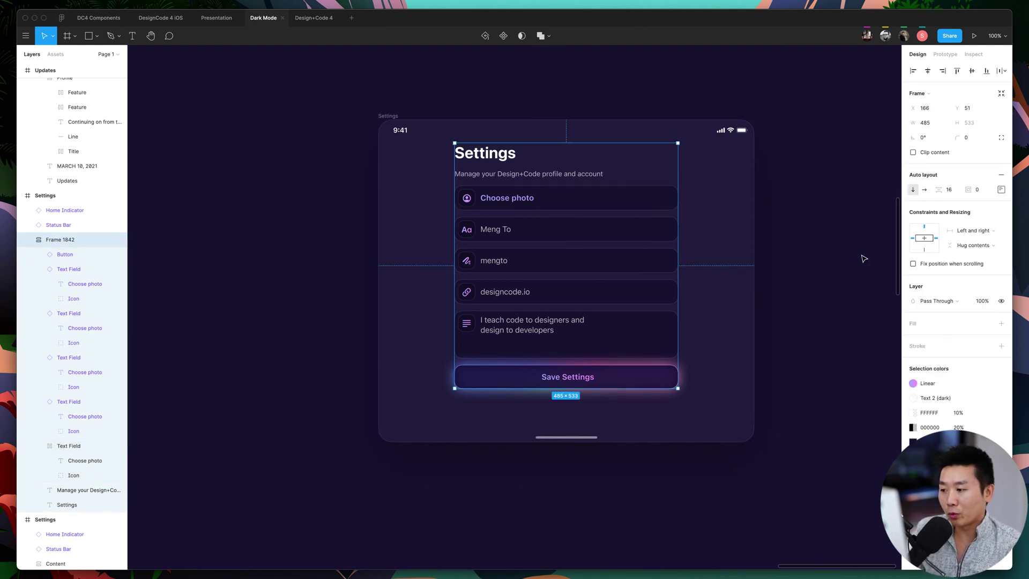
pyautogui.press('super+z')
pyautogui.press('super+z')
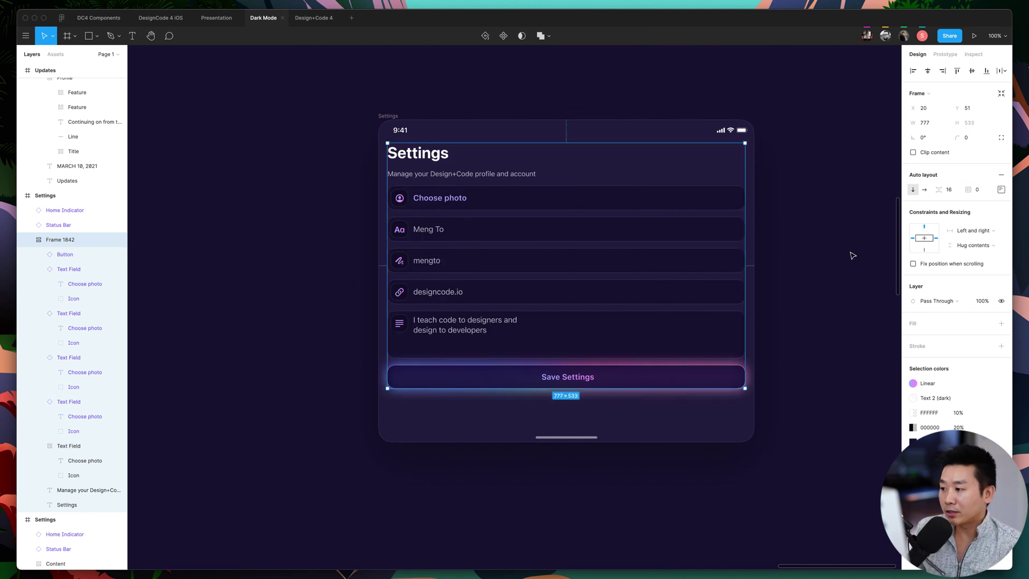
# Test the Settings frame at phone widths of 375 and 414.
pyautogui.click(852, 256)
pyautogui.click(385, 115)
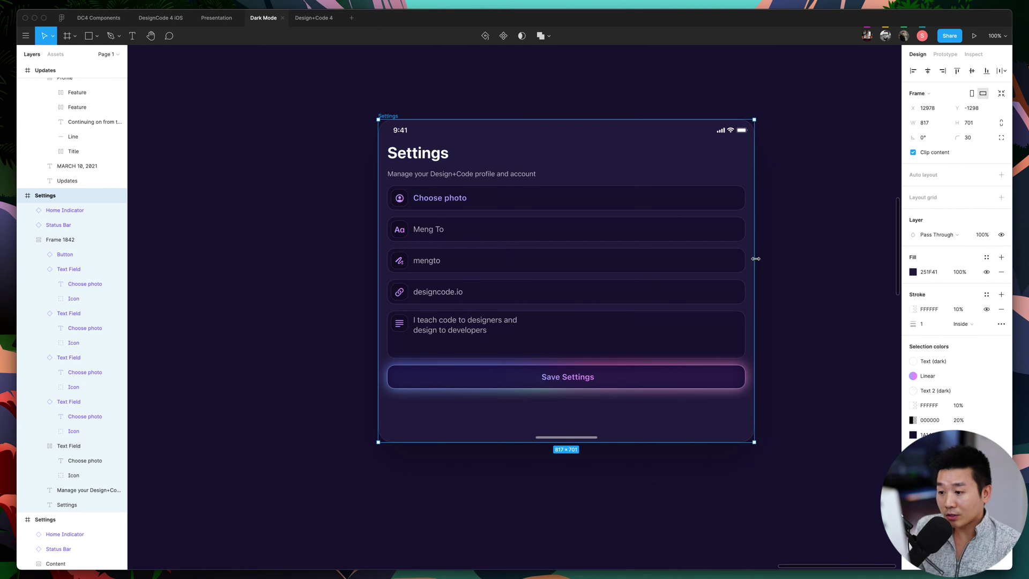
pyautogui.click(932, 122)
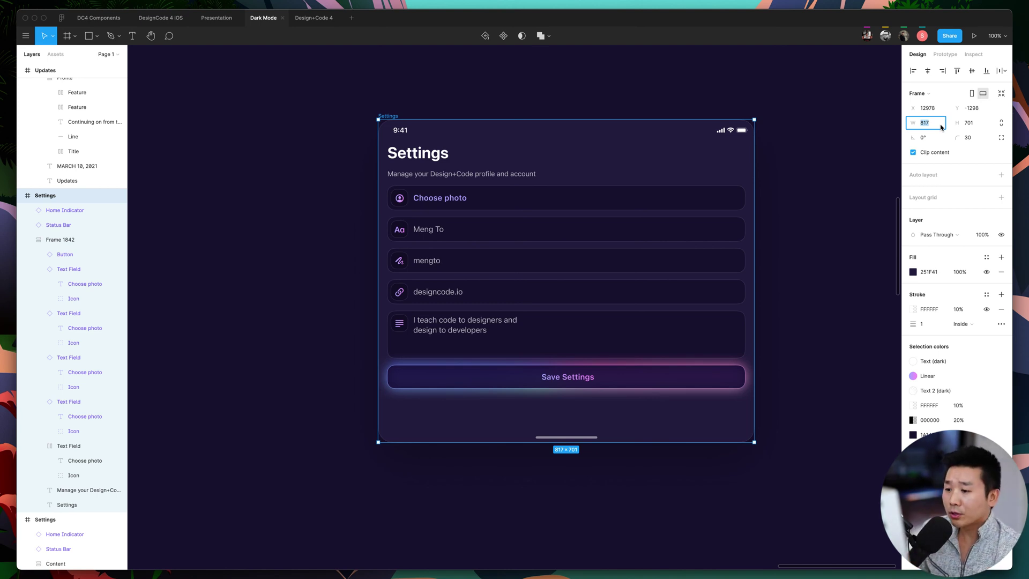
pyautogui.click(937, 125)
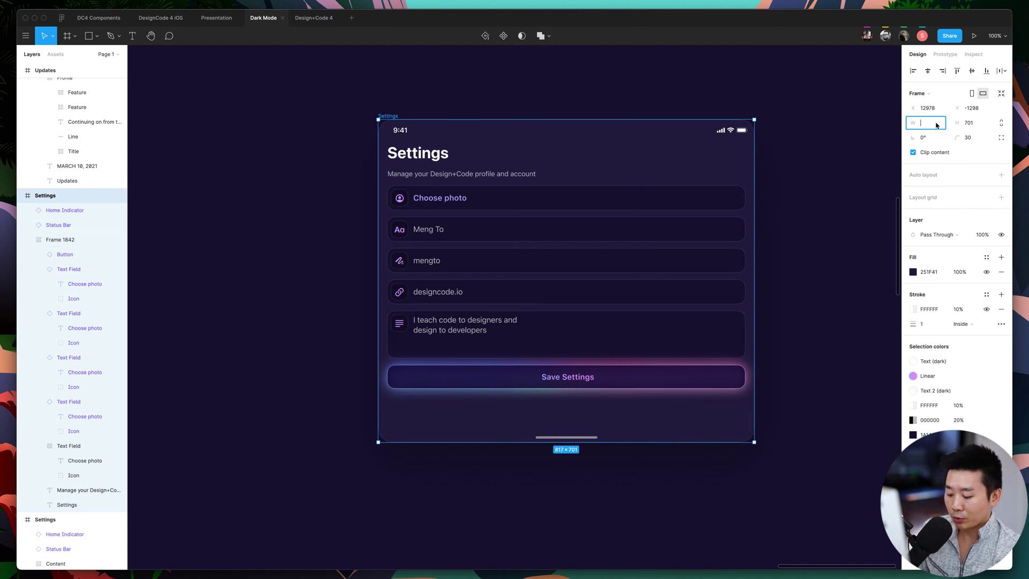
pyautogui.write('375')
pyautogui.press('Return')
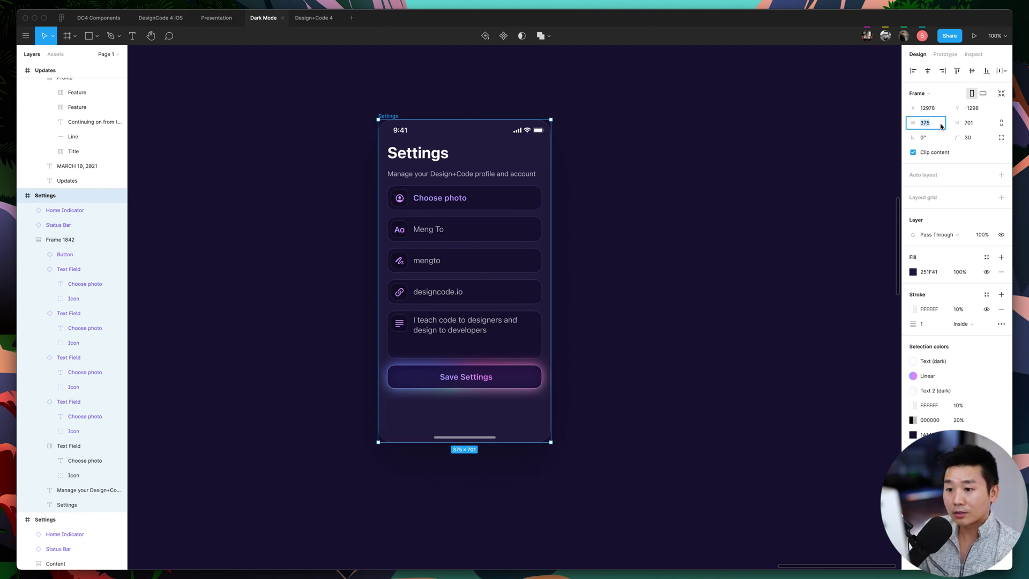
pyautogui.write('414')
pyautogui.press('Return')
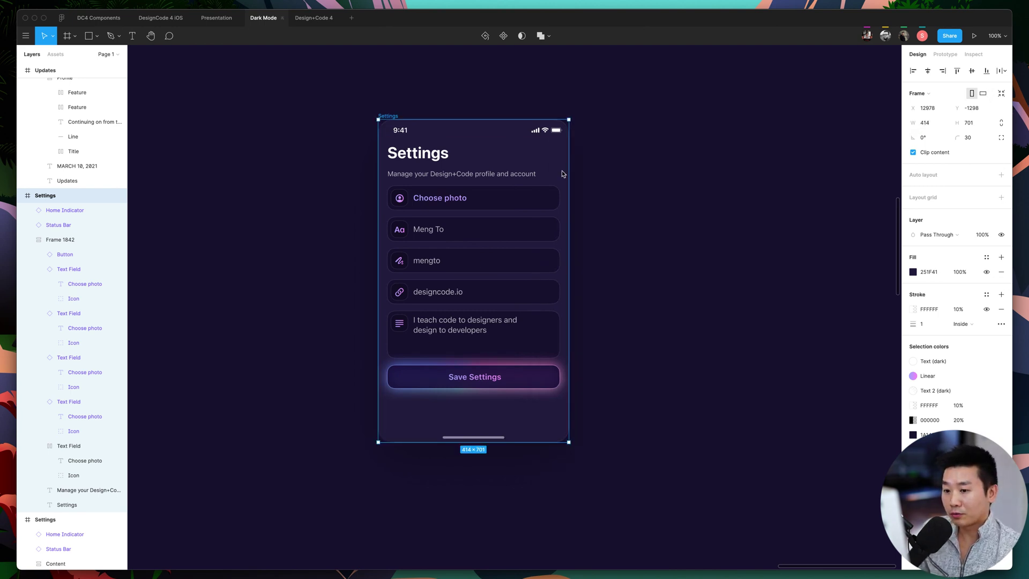
# Set the Settings frame's width to 320.
pyautogui.click(927, 123)
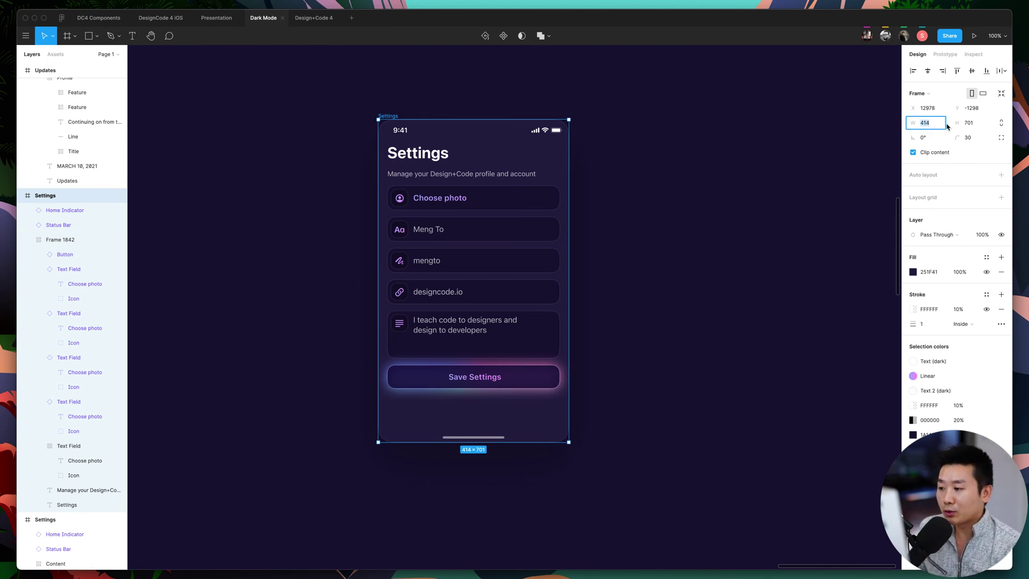
pyautogui.moveTo(569, 181); pyautogui.dragTo(591, 203)
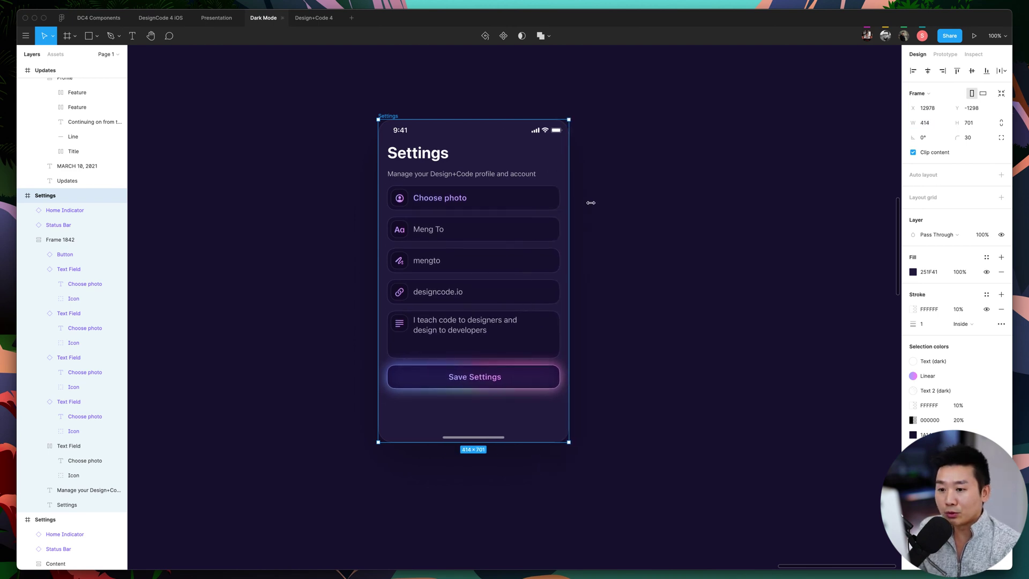
pyautogui.click(939, 125)
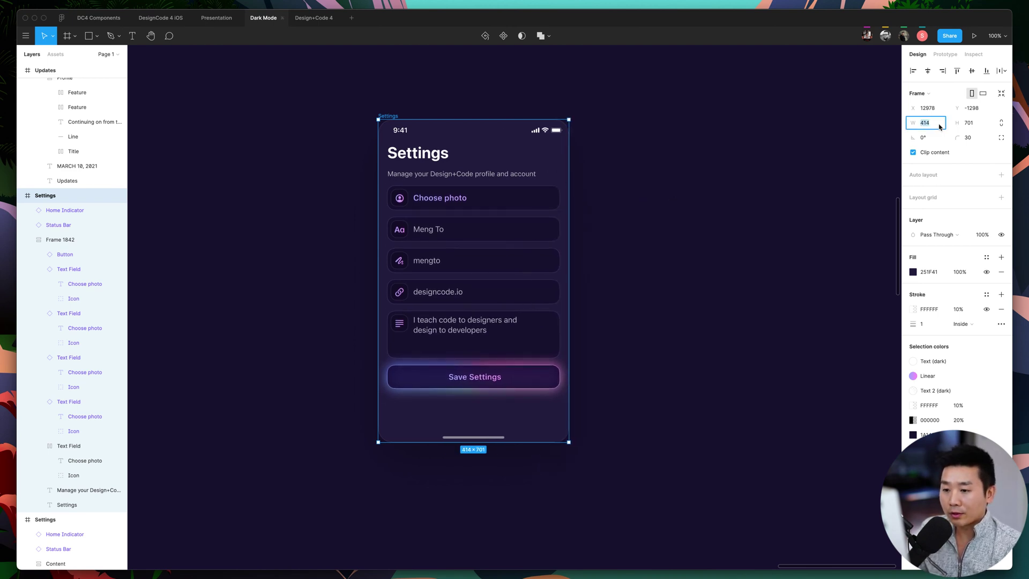
pyautogui.press('Return')
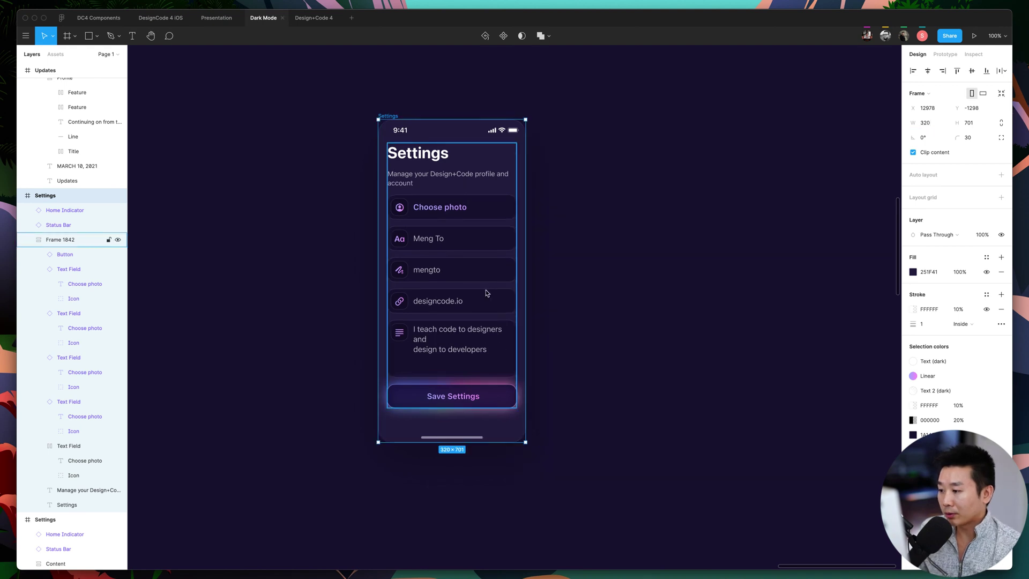
# Examine up close how the subtitle, text fields and multi-line description adapt in the narrowed Settings frame.
pyautogui.click(492, 69)
pyautogui.hscroll(-2, 563, 338)
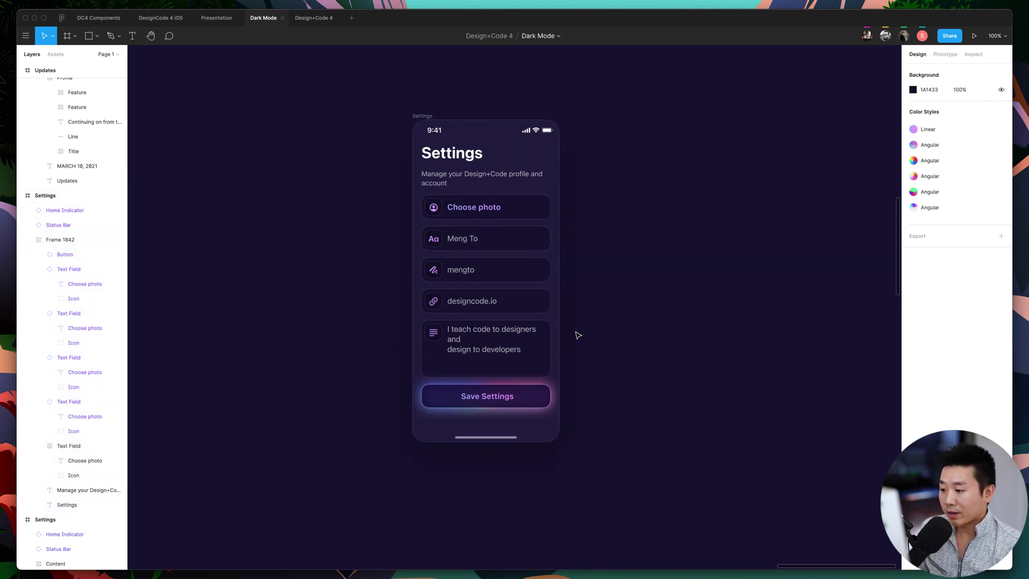
pyautogui.press('super+equal')
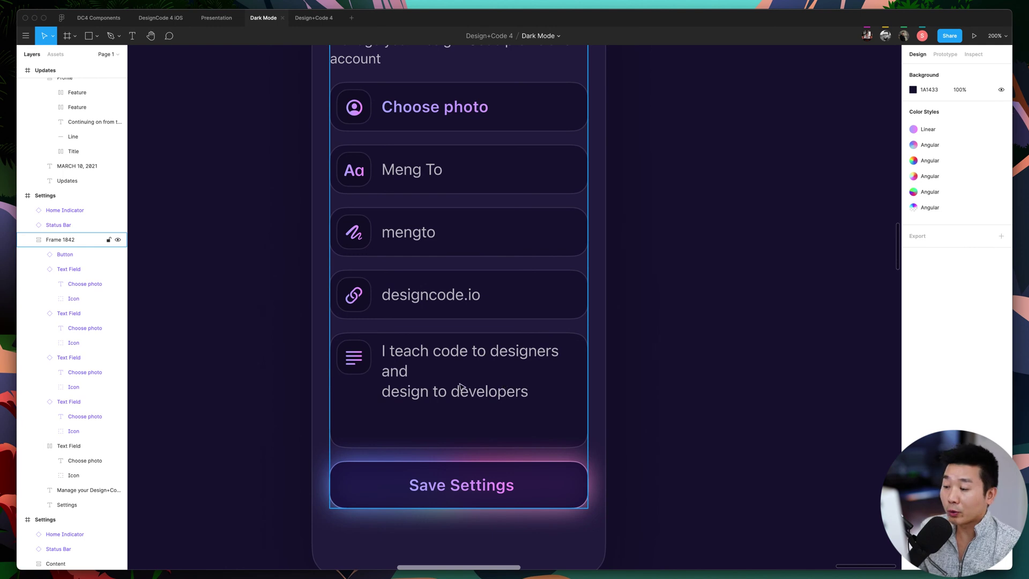
pyautogui.scroll(2, 590, 385)
pyautogui.scroll(3, 589, 386)
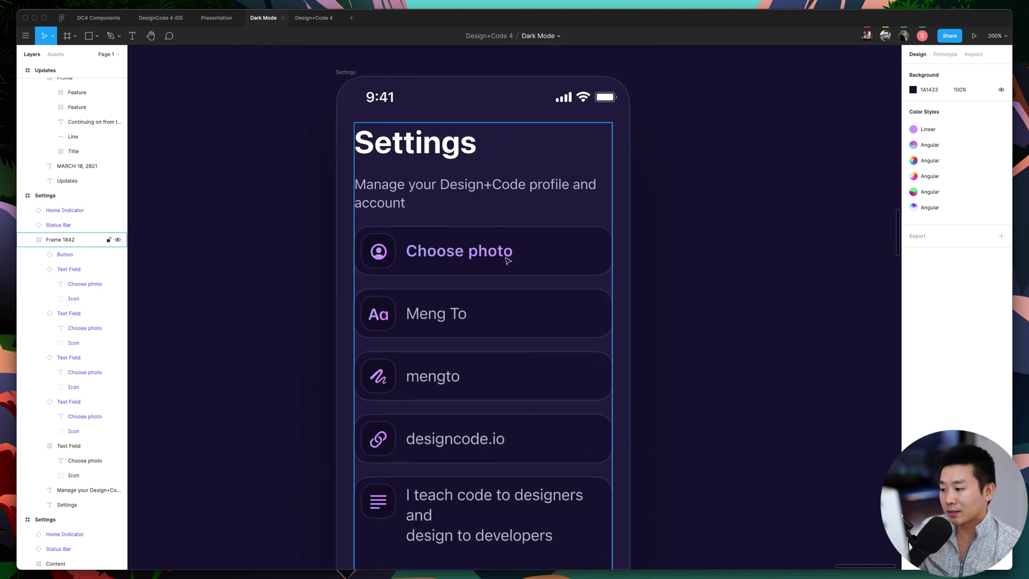
pyautogui.press('super+minus')
pyautogui.click(435, 181)
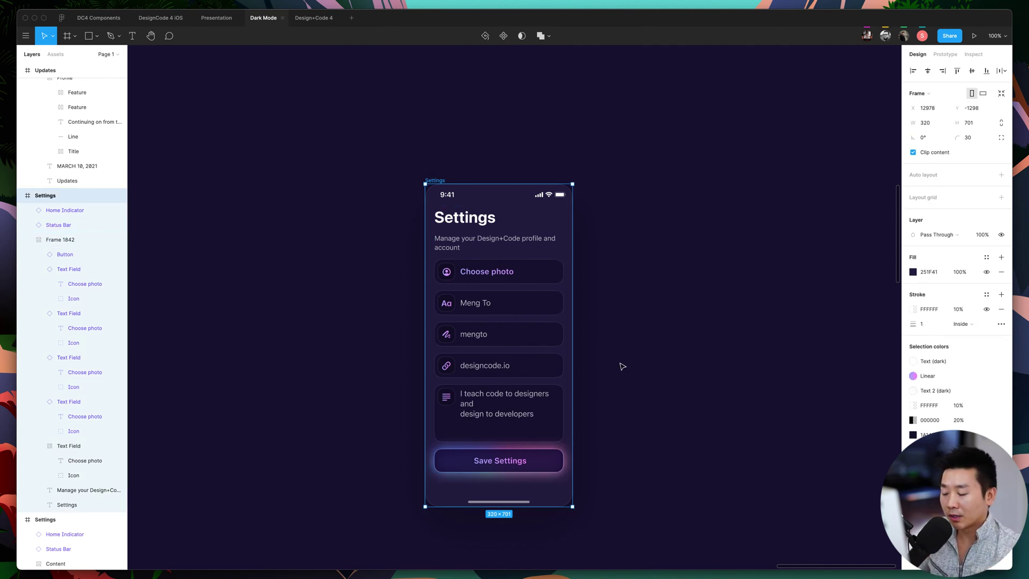
pyautogui.press('Escape')
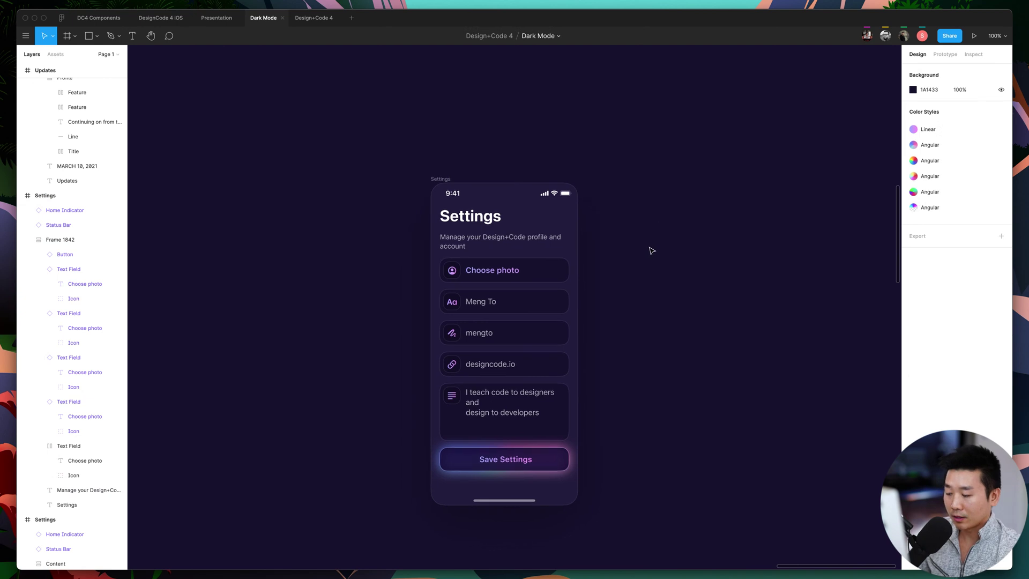
pyautogui.press('super+equal')
pyautogui.hscroll(-3, 665, 249)
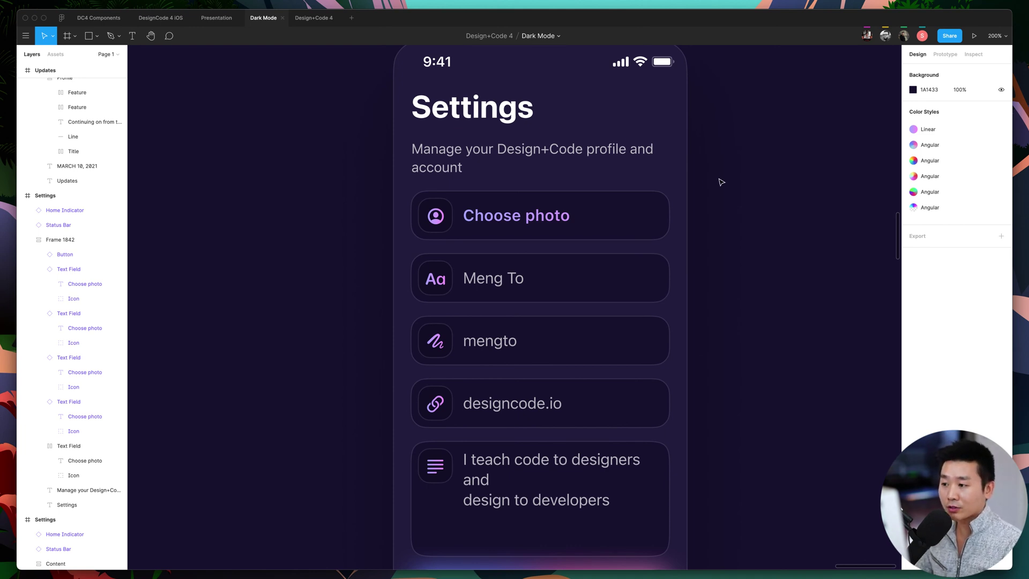
pyautogui.scroll(2, 722, 182)
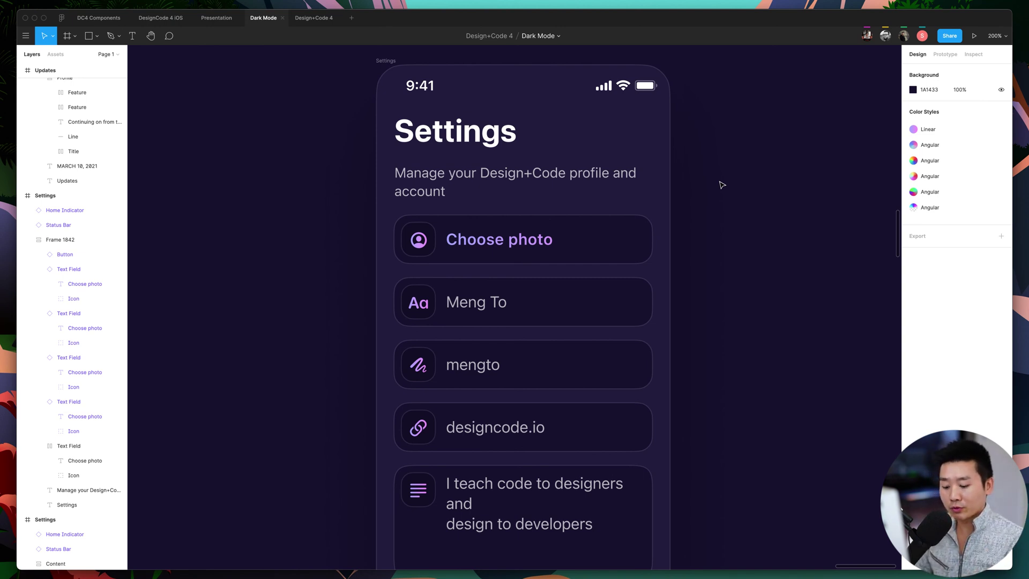
# Look over the widgets, illustrations, buttons and content components on the page, and inspect the Description component's auto layout settings.
pyautogui.hotkey('shift', '0')
pyautogui.hscroll(-5, 616, 197)
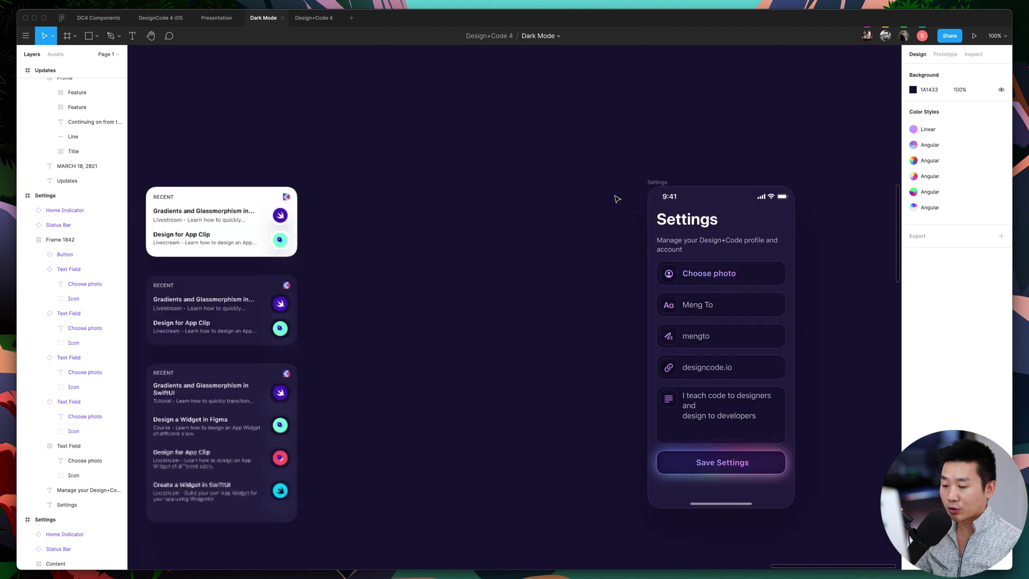
pyautogui.hscroll(2, 659, 202)
pyautogui.hscroll(2, 659, 203)
pyautogui.hscroll(-5, 620, 236)
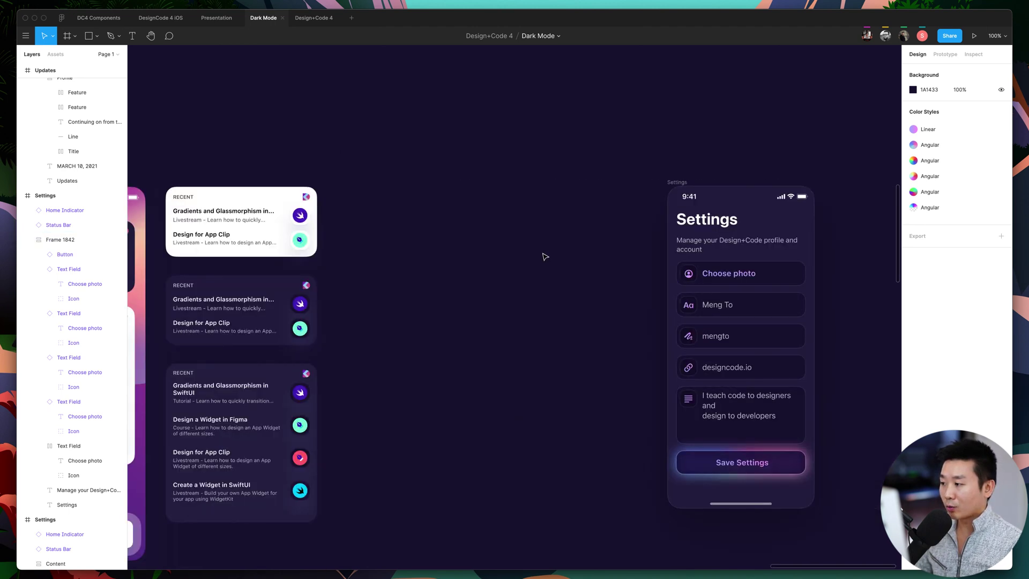
pyautogui.scroll(-10, 545, 255)
pyautogui.hscroll(-10, 543, 255)
pyautogui.scroll(5, 544, 256)
pyautogui.hscroll(-10, 547, 257)
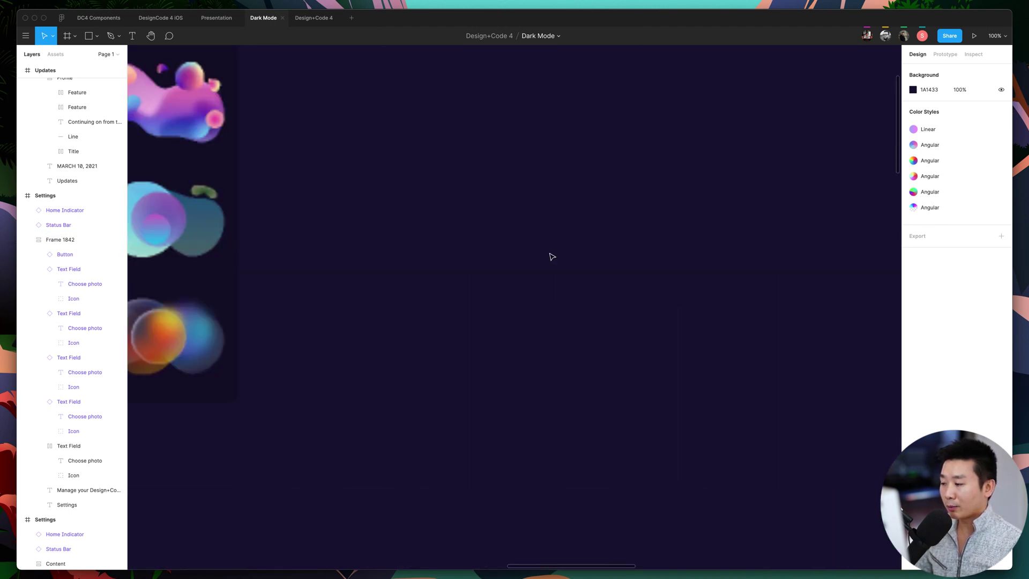
pyautogui.scroll(2, 552, 257)
pyautogui.hscroll(3, 551, 255)
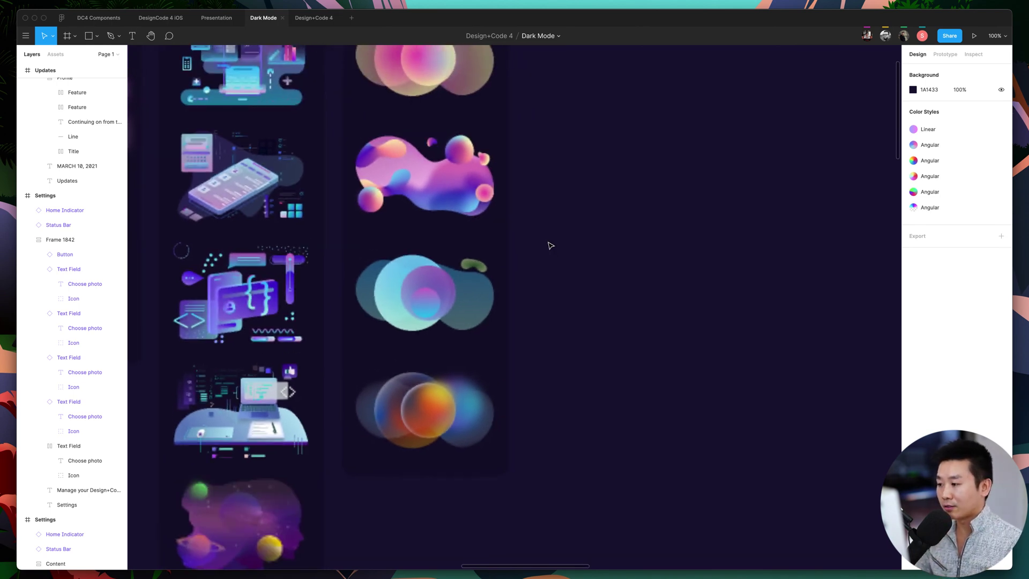
pyautogui.hscroll(-5, 584, 220)
pyautogui.hscroll(2, 574, 214)
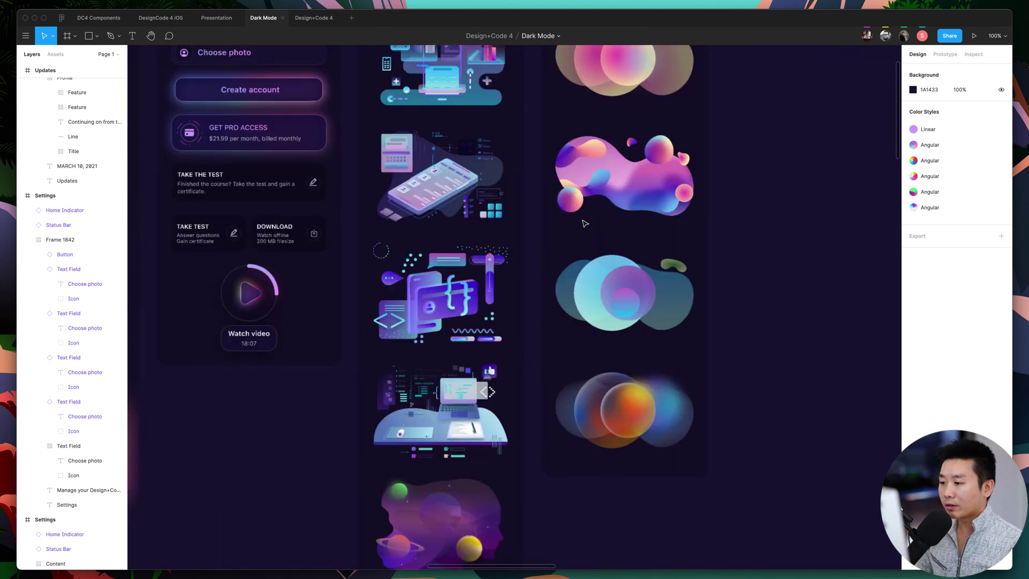
pyautogui.hscroll(-8, 557, 209)
pyautogui.scroll(5, 549, 204)
pyautogui.hscroll(-3, 550, 204)
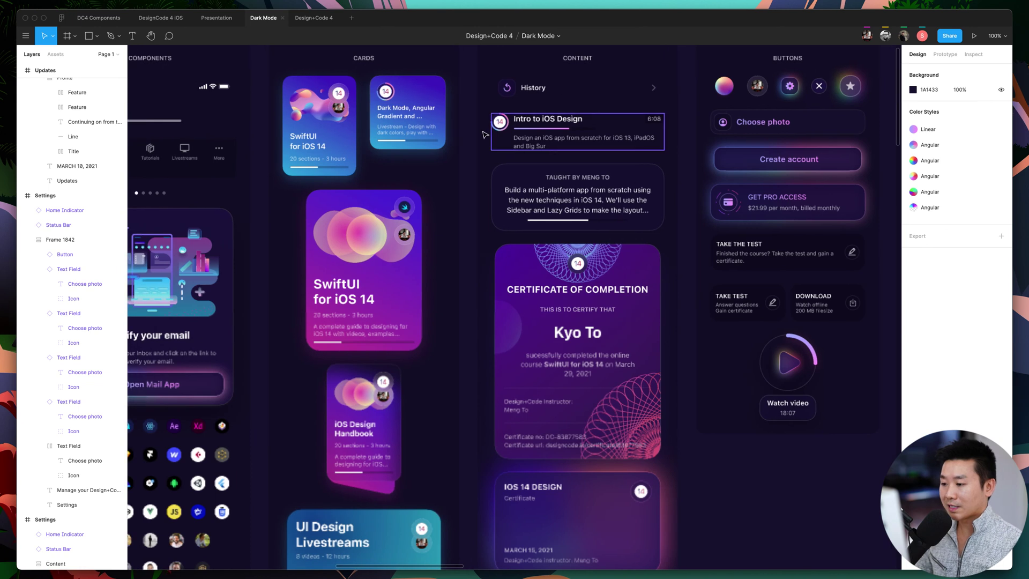
pyautogui.click(663, 206)
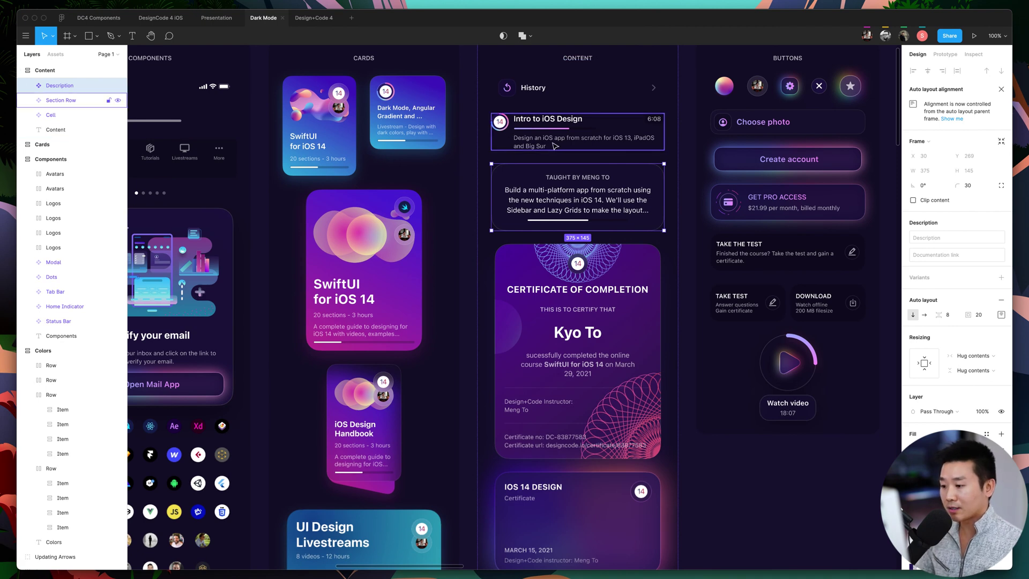
# Compare the original Settings screen with the narrowed rebuilt version, examining its subtitle, text fields and content frame up close.
pyautogui.scroll(-10, 542, 349)
pyautogui.hscroll(8, 542, 349)
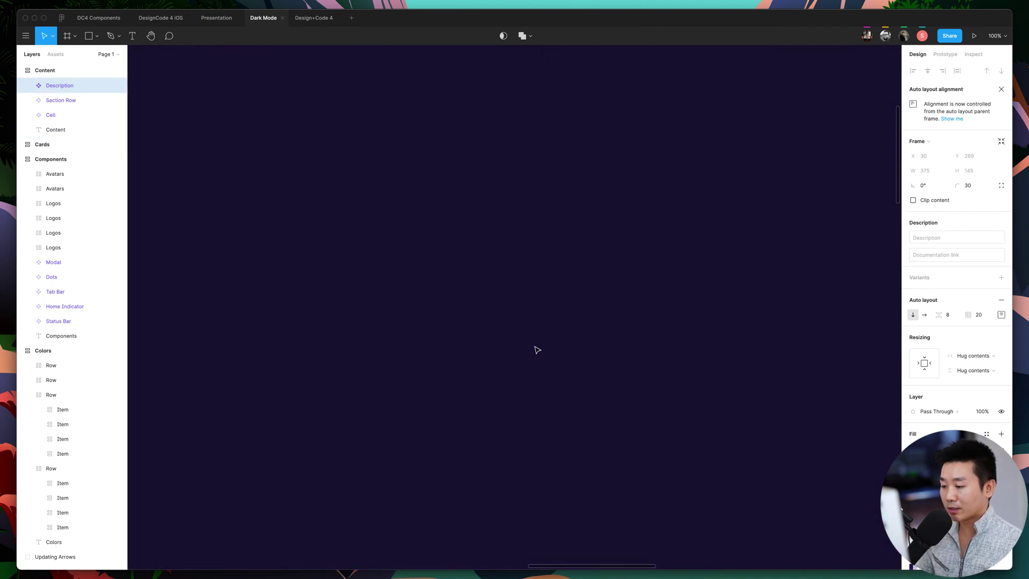
pyautogui.scroll(-6, 538, 350)
pyautogui.hscroll(6, 538, 350)
pyautogui.scroll(5, 538, 350)
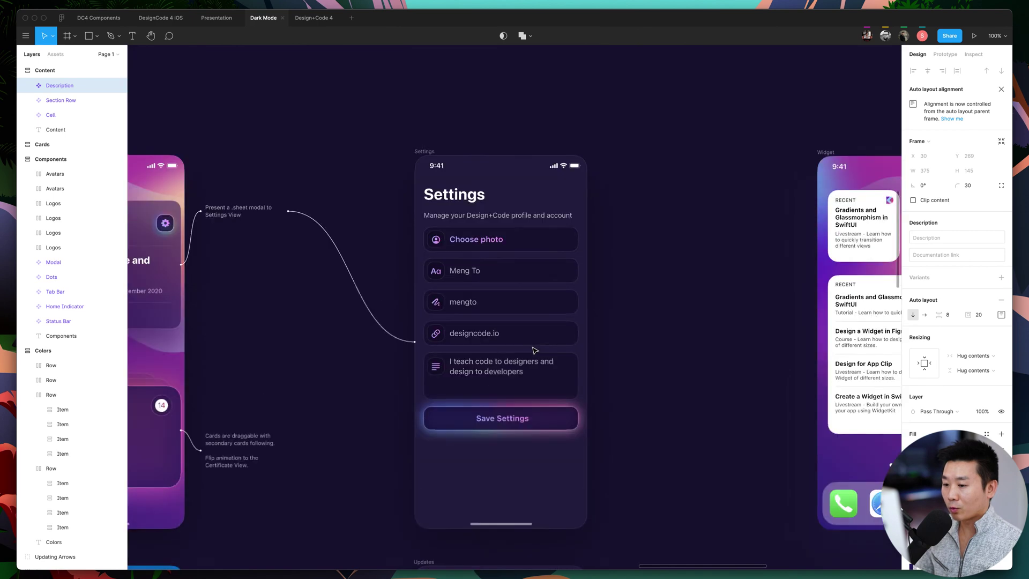
pyautogui.hscroll(15, 590, 338)
pyautogui.hscroll(-4, 590, 337)
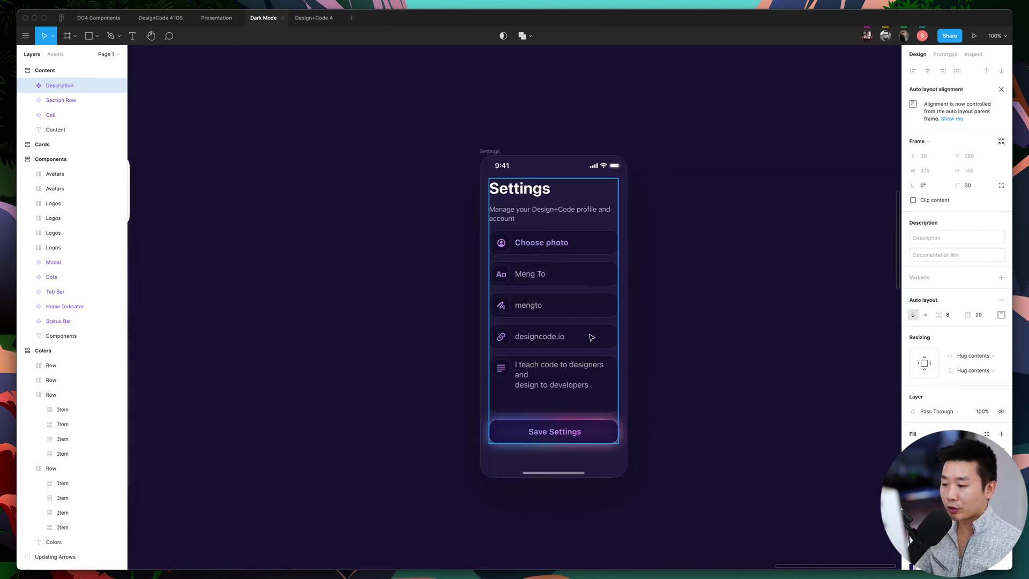
pyautogui.press('super+plus')
pyautogui.hscroll(3, 618, 328)
pyautogui.scroll(2, 618, 331)
pyautogui.hscroll(-2, 618, 331)
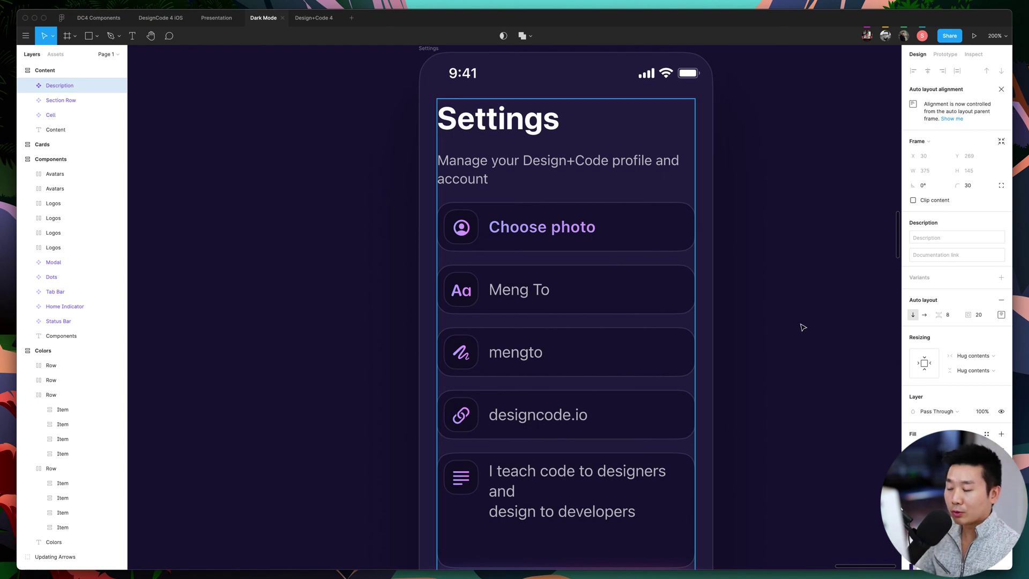
pyautogui.press('super+minus')
pyautogui.scroll(-2, 766, 297)
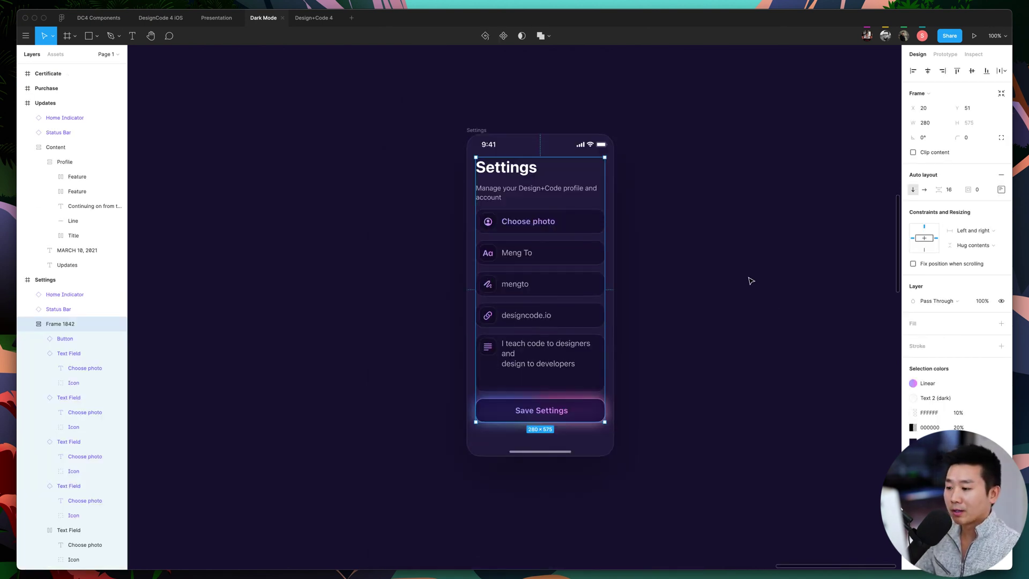
pyautogui.click(817, 302)
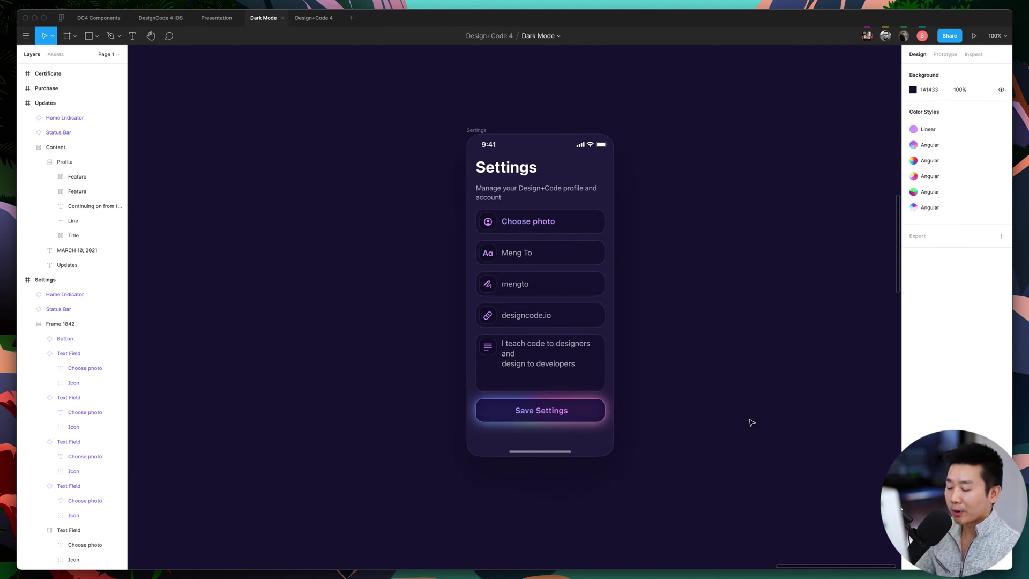
# Inspect the resizing settings of the Settings content frame, the Choose photo field and the field's text label.
pyautogui.click(570, 315)
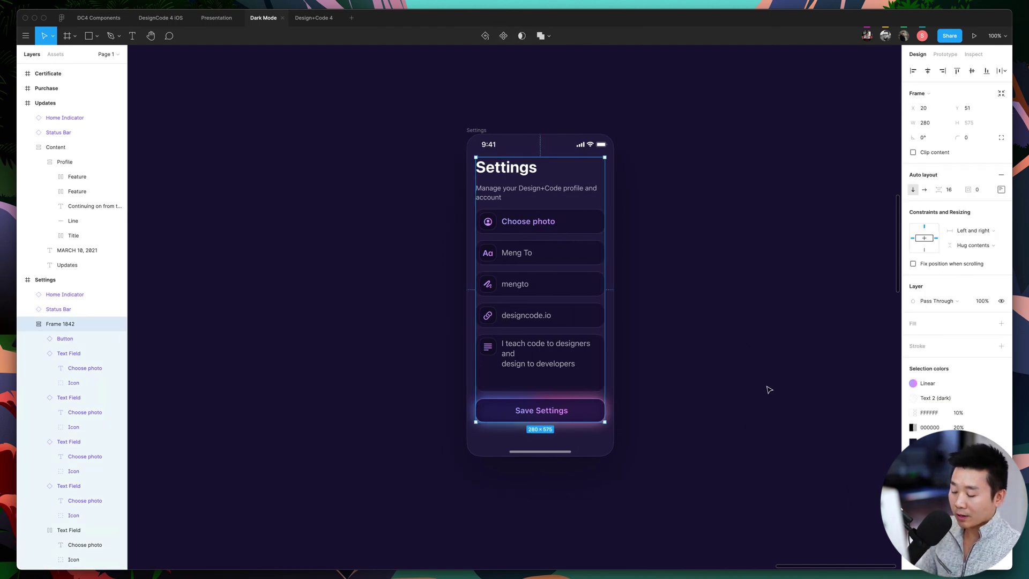
pyautogui.press('+')
pyautogui.scroll(2, 892, 307)
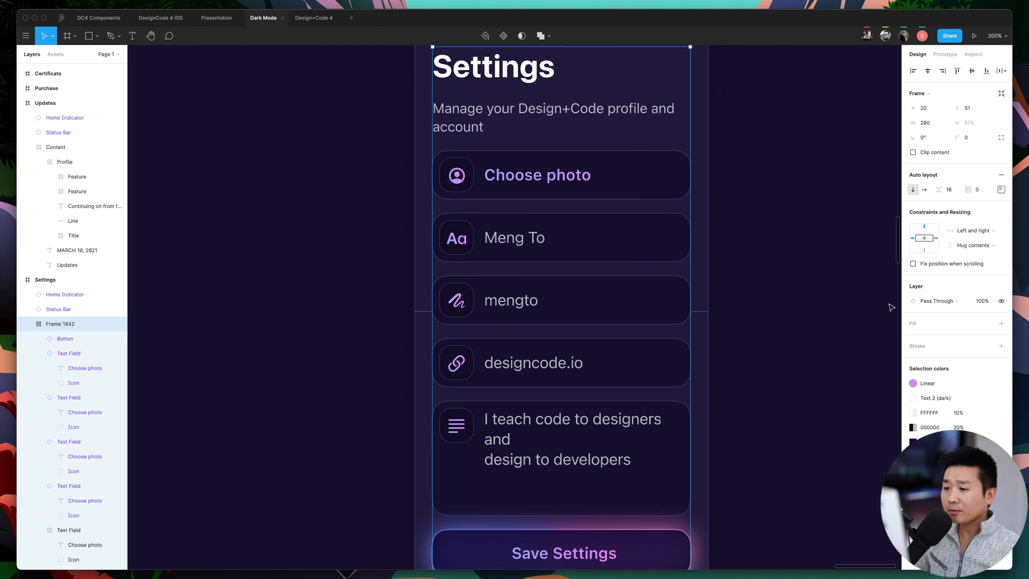
pyautogui.scroll(1, 845, 285)
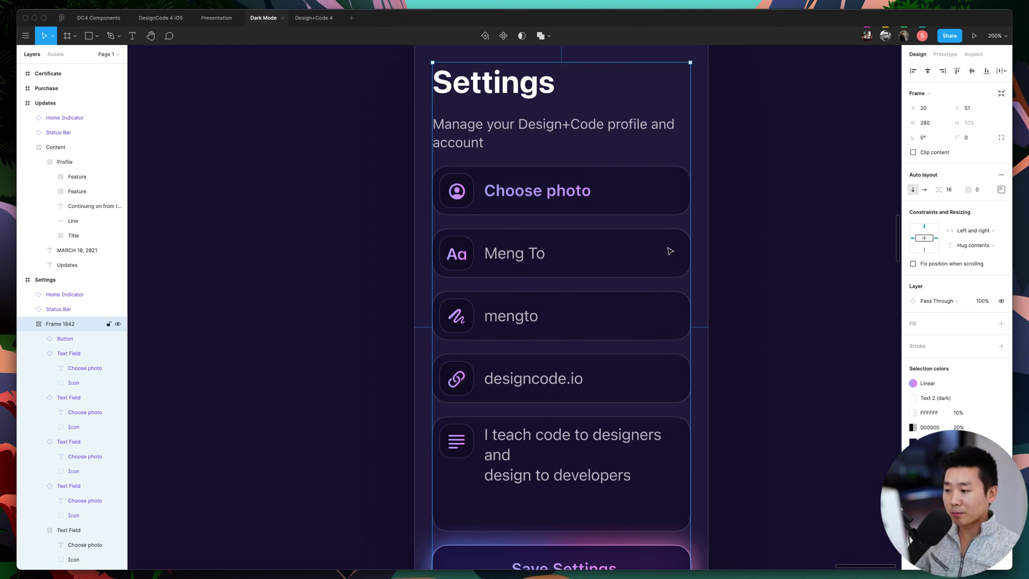
pyautogui.click(510, 200)
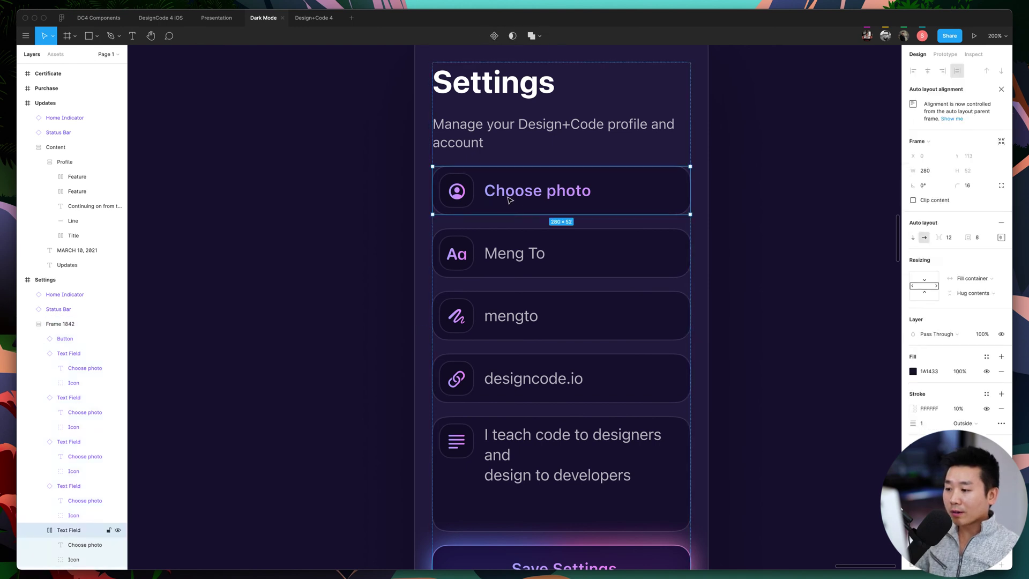
pyautogui.doubleClick(510, 200)
pyautogui.scroll(2, 538, 228)
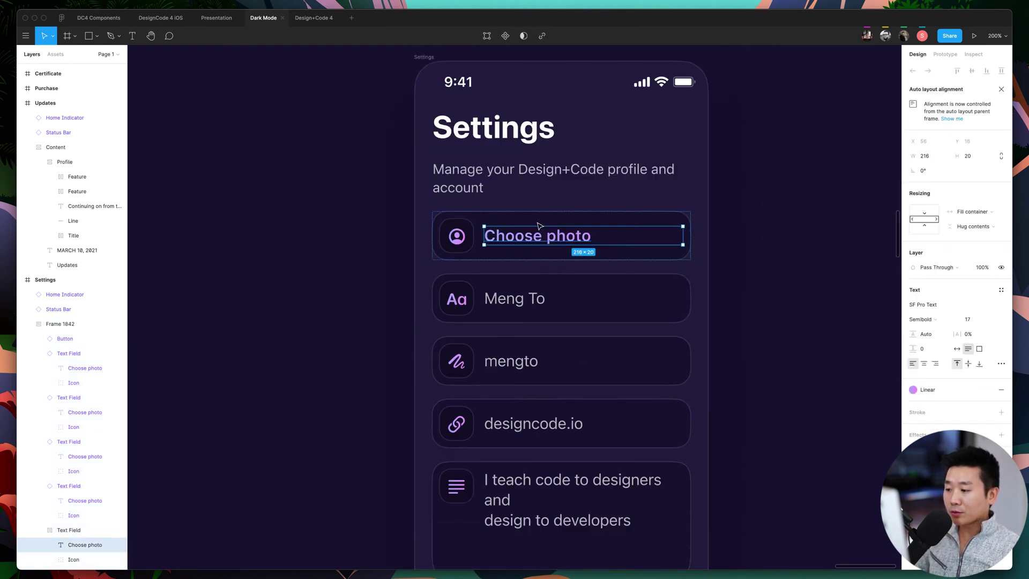
# Duplicate the icon in the Choose photo field and move the copy after the text label, at the field's far end.
pyautogui.click(450, 248)
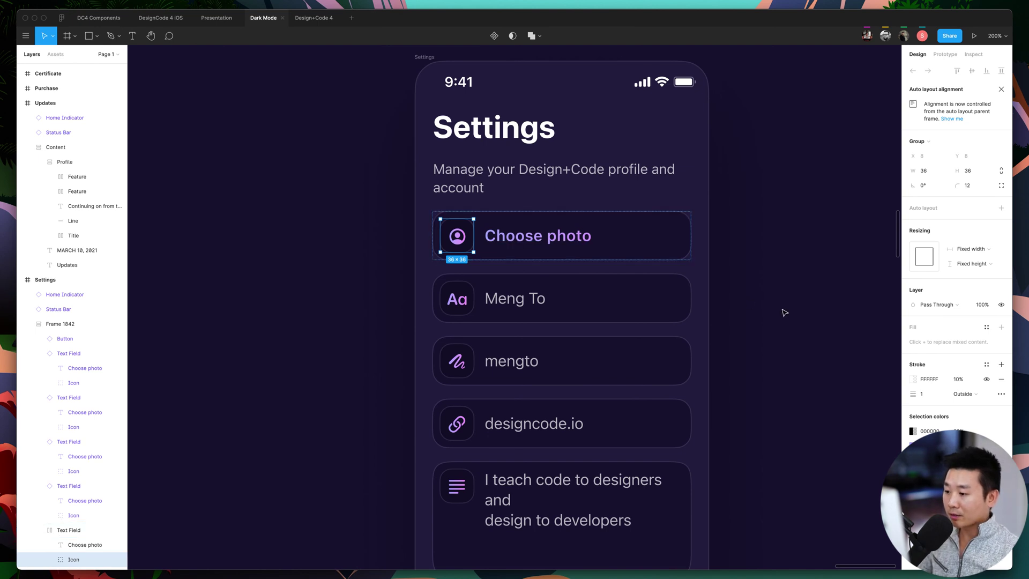
pyautogui.hotkey('ctrl', 'd')
pyautogui.press('Right')
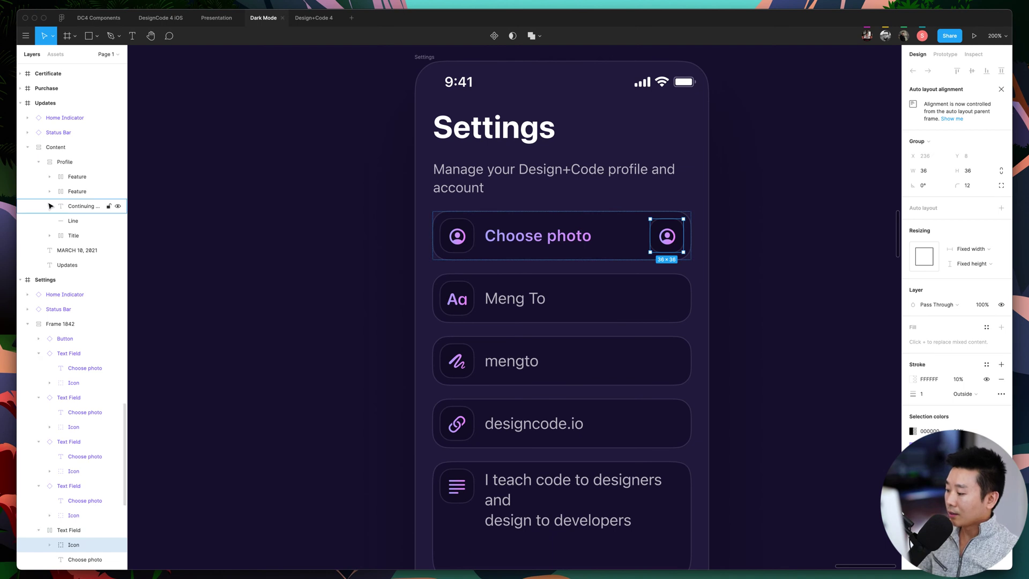
# Move the symbol out of the duplicate icon group in the Choose photo row and delete the leftover group with its background.
pyautogui.scroll(-2, 94, 510)
pyautogui.click(93, 507)
pyautogui.scroll(-2, 86, 488)
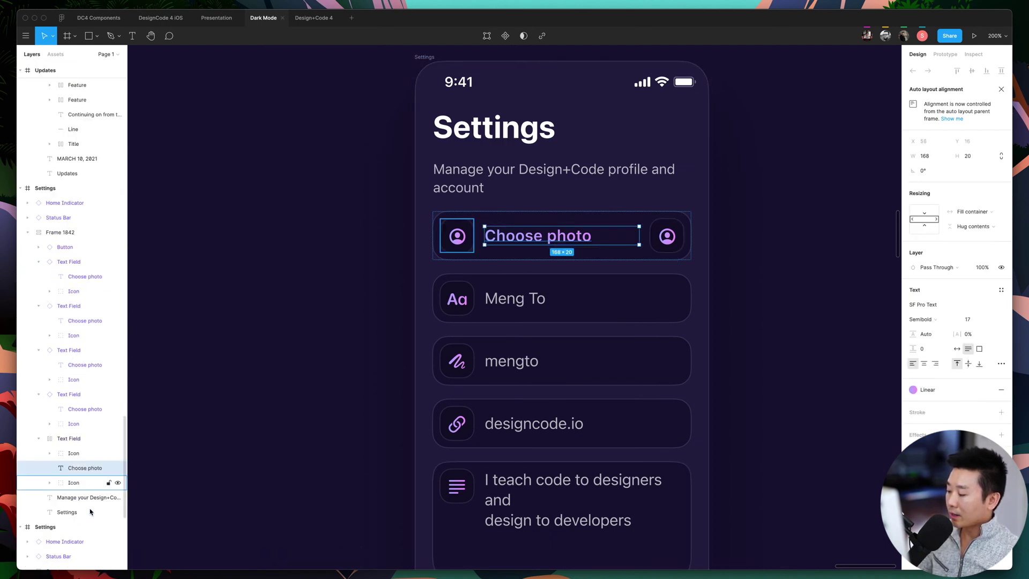
pyautogui.click(79, 486)
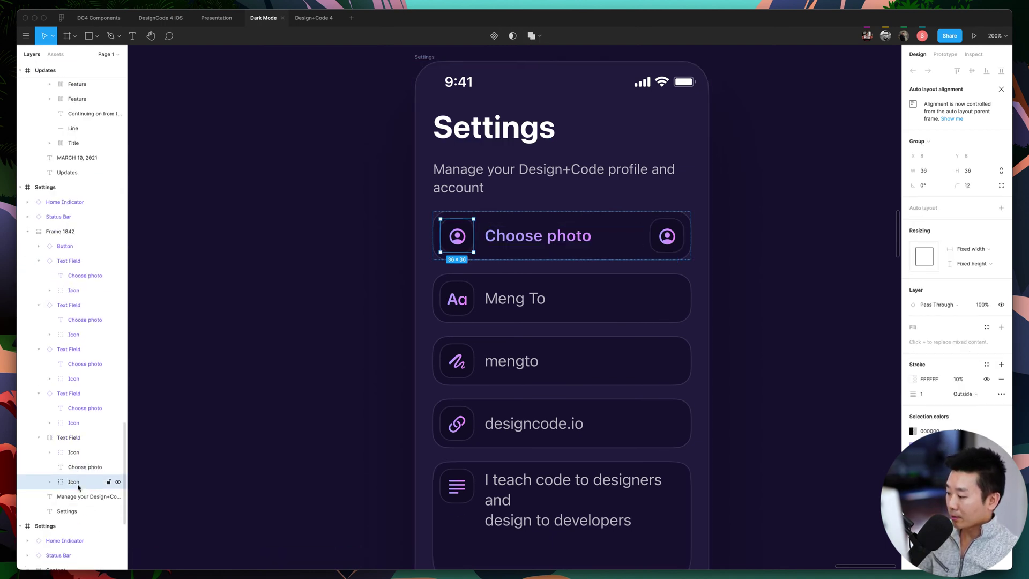
pyautogui.click(67, 454)
pyautogui.click(50, 453)
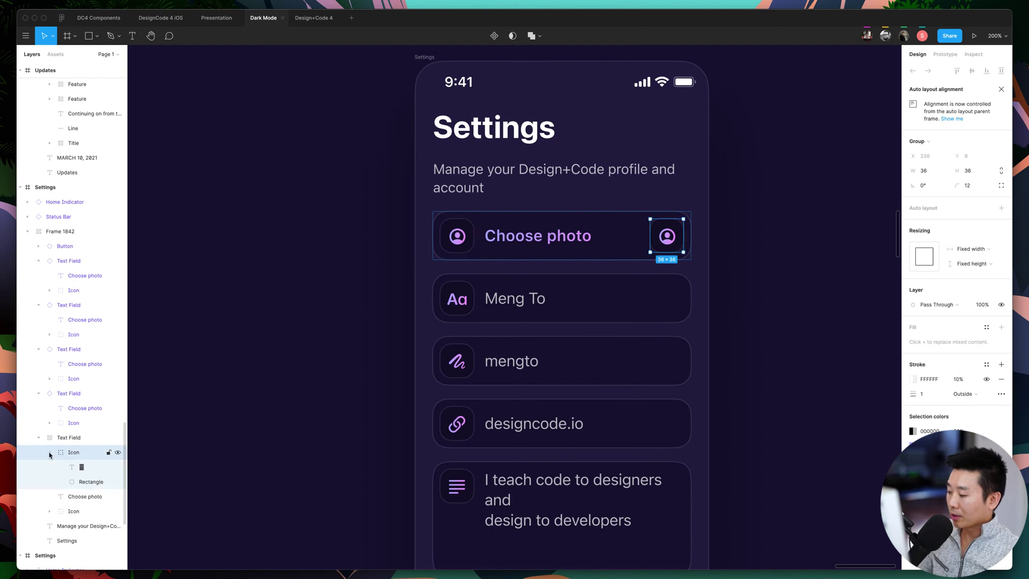
pyautogui.moveTo(84, 470); pyautogui.dragTo(83, 449)
pyautogui.click(84, 472)
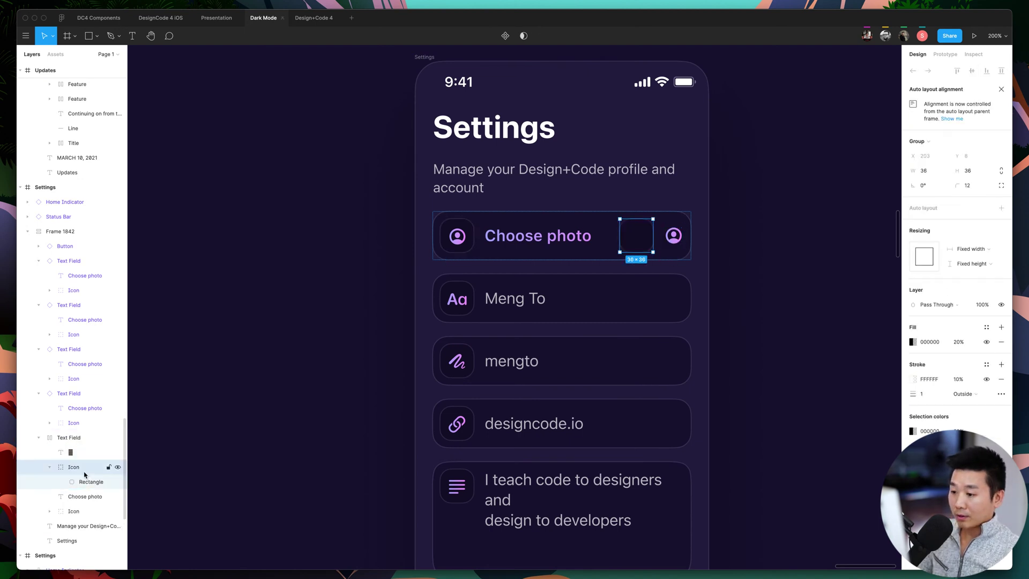
pyautogui.press('Delete')
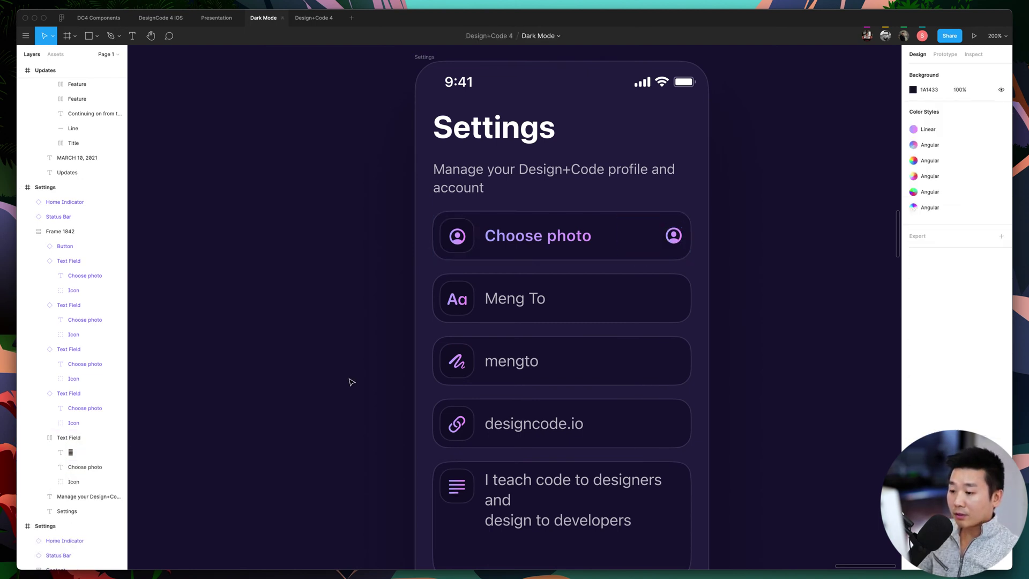
# Replace the trailing symbol in the Choose photo row with the pencil symbol from the SF Symbols app.
pyautogui.click(674, 236)
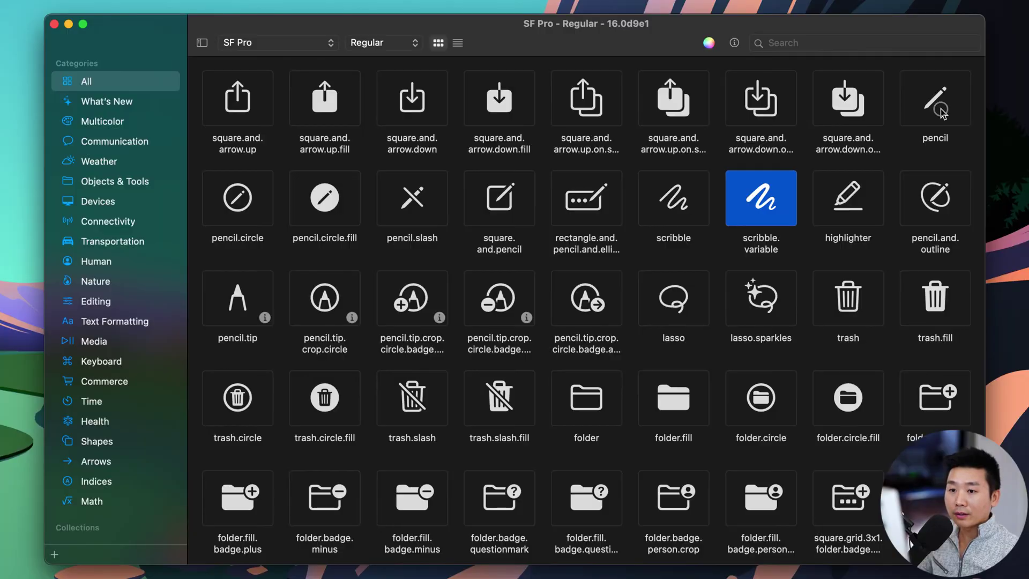
pyautogui.click(937, 107)
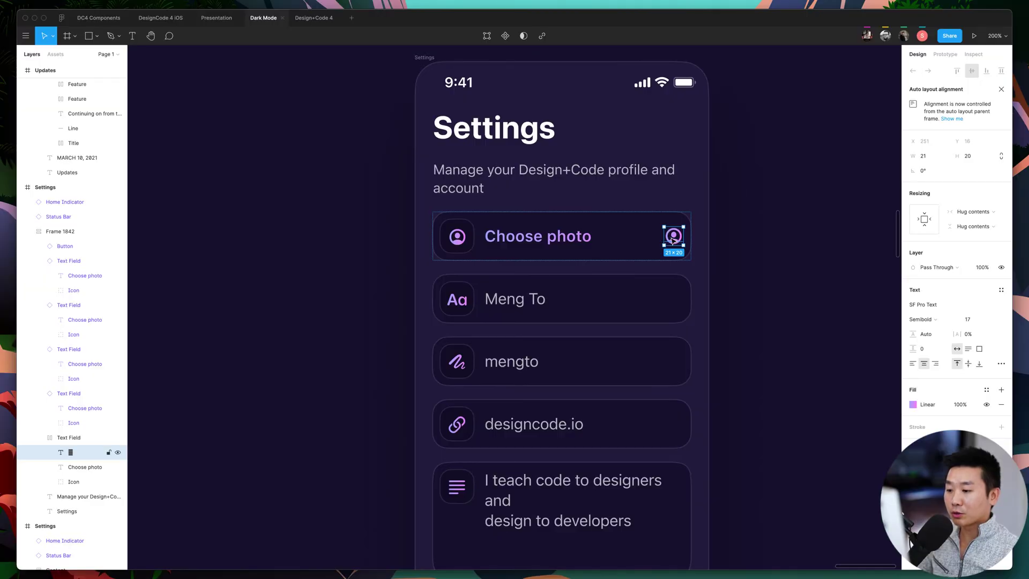
pyautogui.doubleClick(675, 239)
pyautogui.press('super+v')
pyautogui.press('Escape')
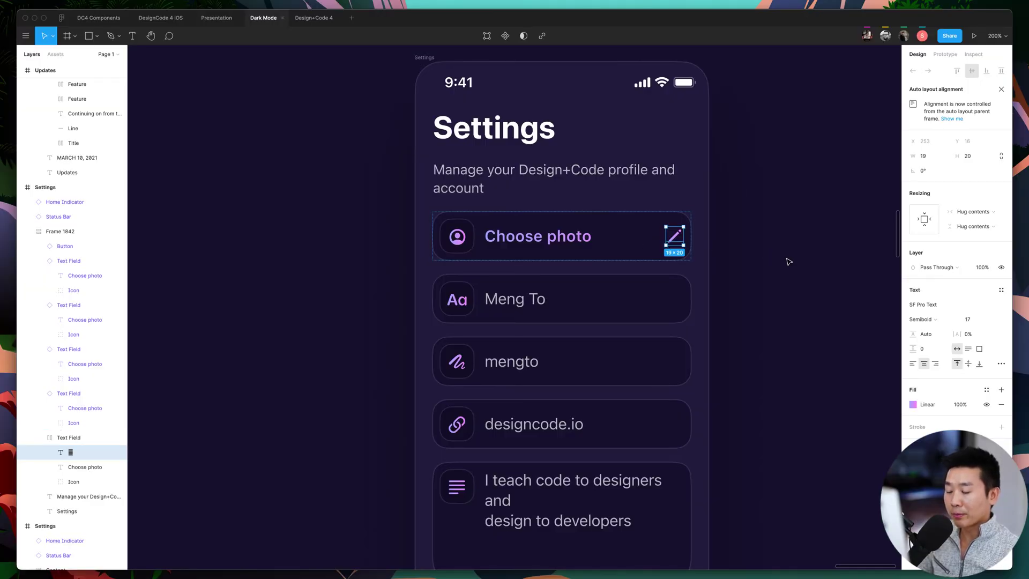
pyautogui.click(789, 261)
# Set the Choose photo label's horizontal resizing to Fixed width and shrink it to about 139 px wide.
pyautogui.click(637, 235)
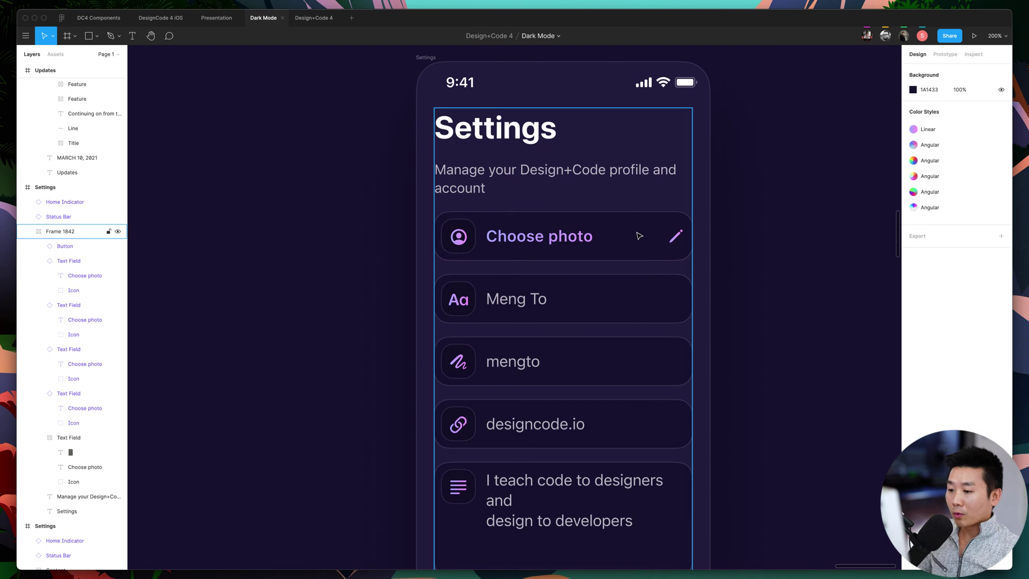
pyautogui.click(655, 236)
pyautogui.click(723, 241)
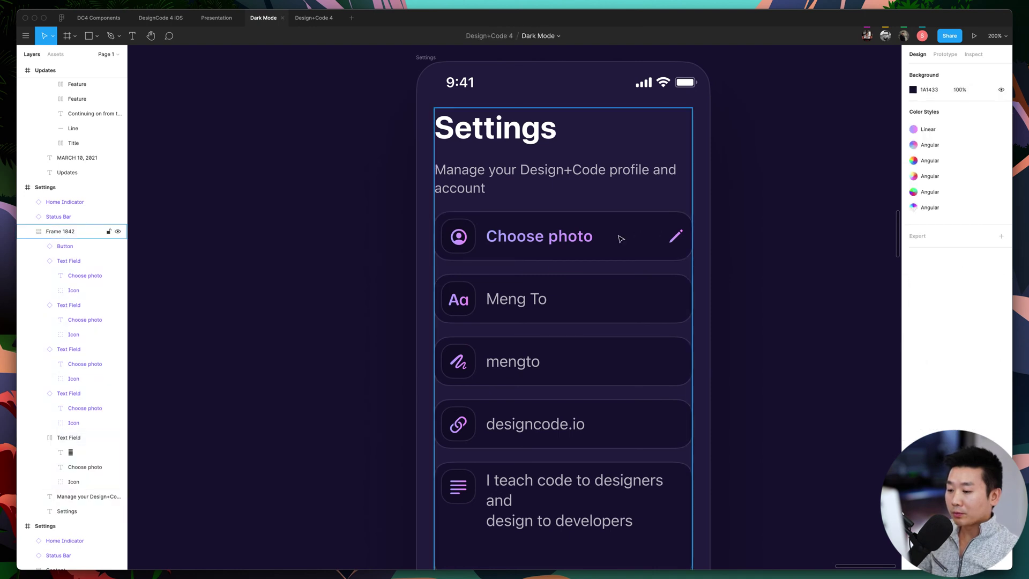
pyautogui.keyDown('super'); pyautogui.click(625, 236); pyautogui.keyUp('super')
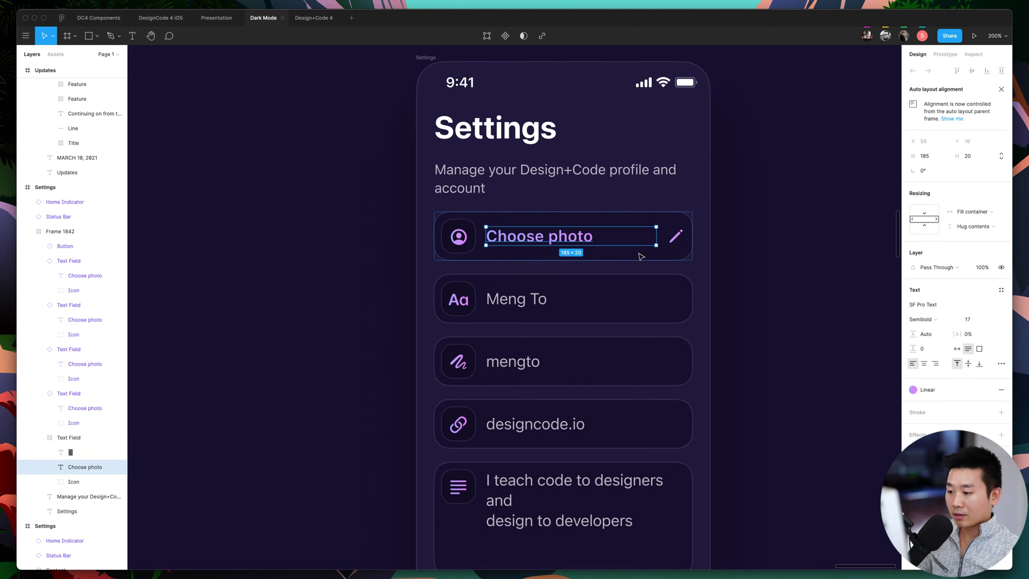
pyautogui.press('Escape')
pyautogui.keyDown('super'); pyautogui.click(584, 246); pyautogui.keyUp('super')
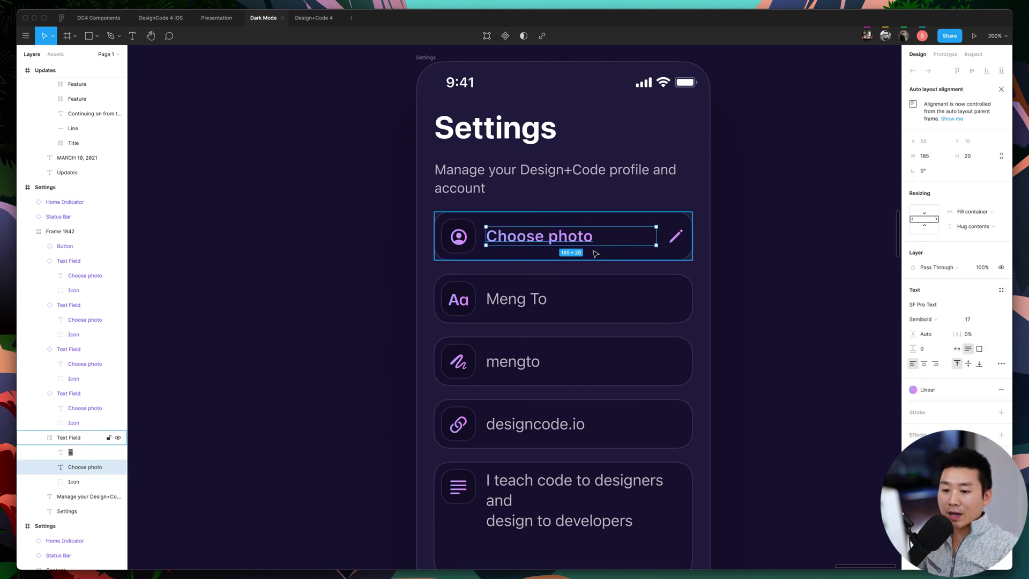
pyautogui.click(973, 211)
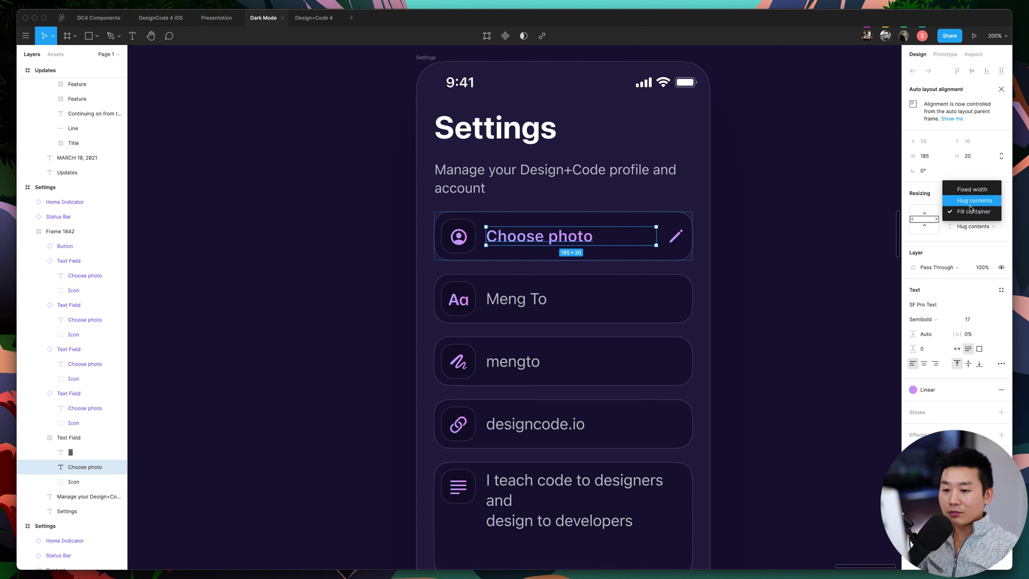
pyautogui.click(965, 190)
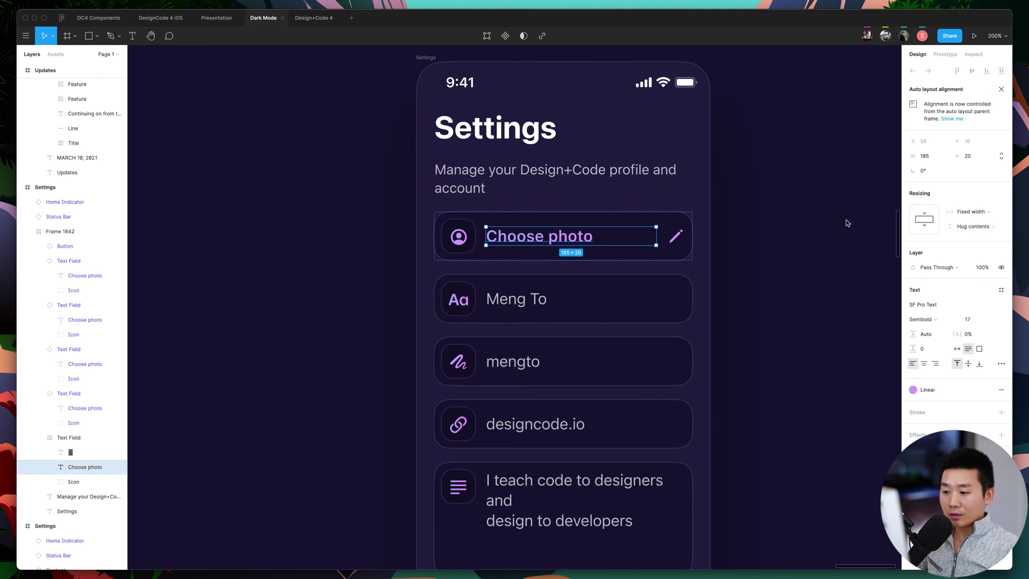
pyautogui.moveTo(658, 233); pyautogui.dragTo(613, 233)
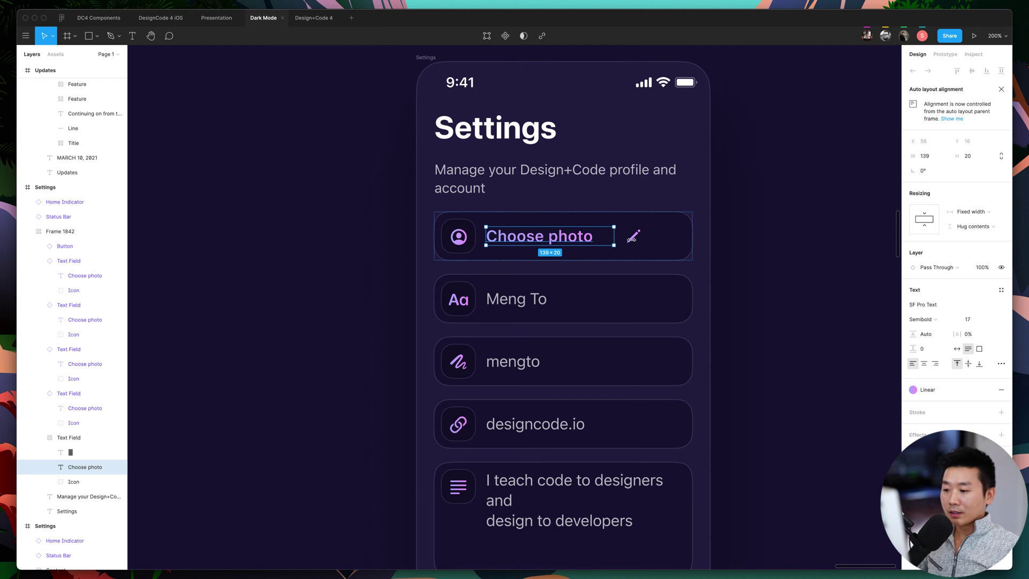
# Update the Choose photo text field to the new auto layout version and open its alignment and padding settings.
pyautogui.click(635, 236)
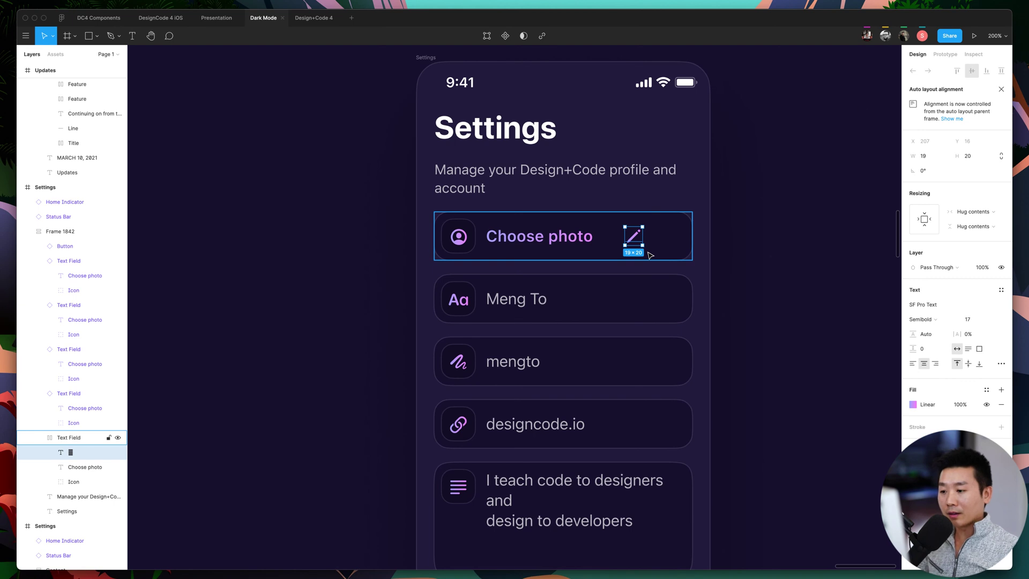
pyautogui.press('Escape')
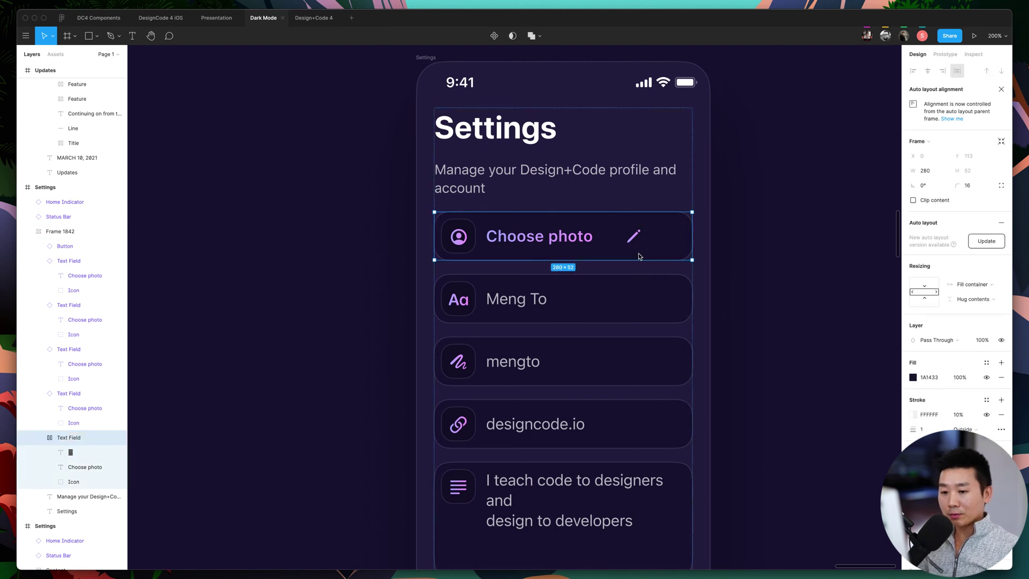
pyautogui.click(986, 240)
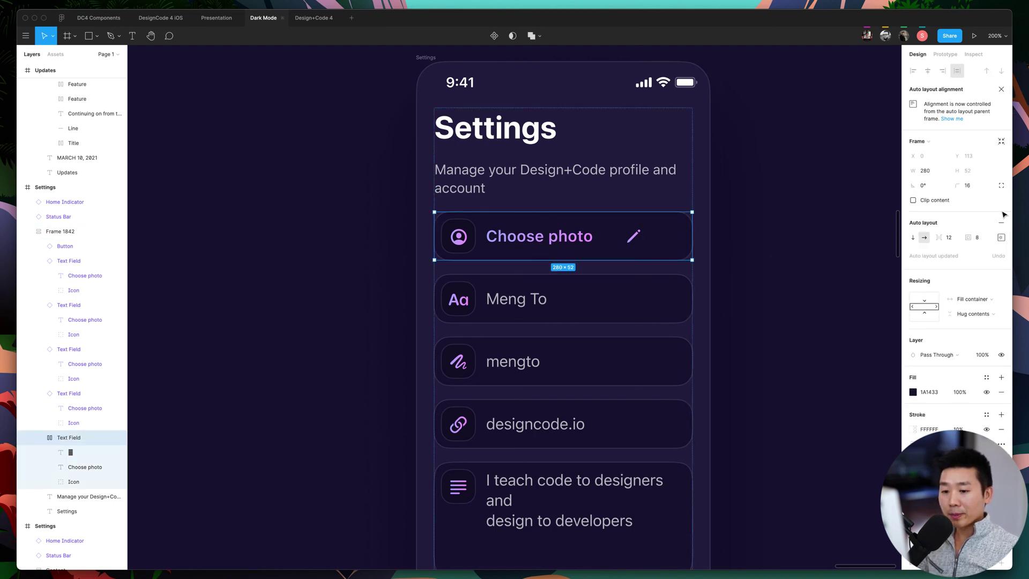
pyautogui.click(1001, 237)
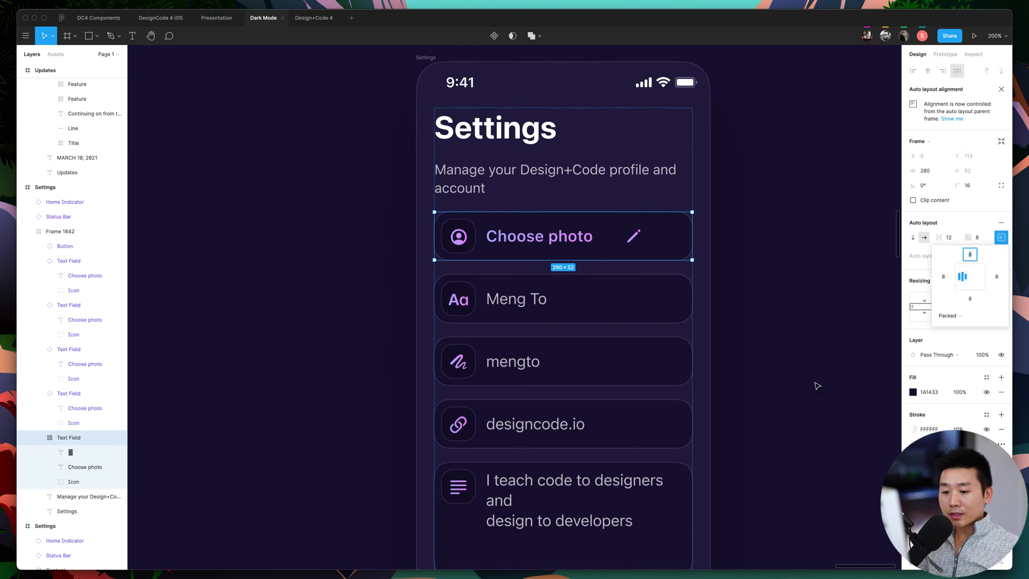
# Try packing the row's contents at the center and at the right, and return them to left alignment.
pyautogui.click(970, 277)
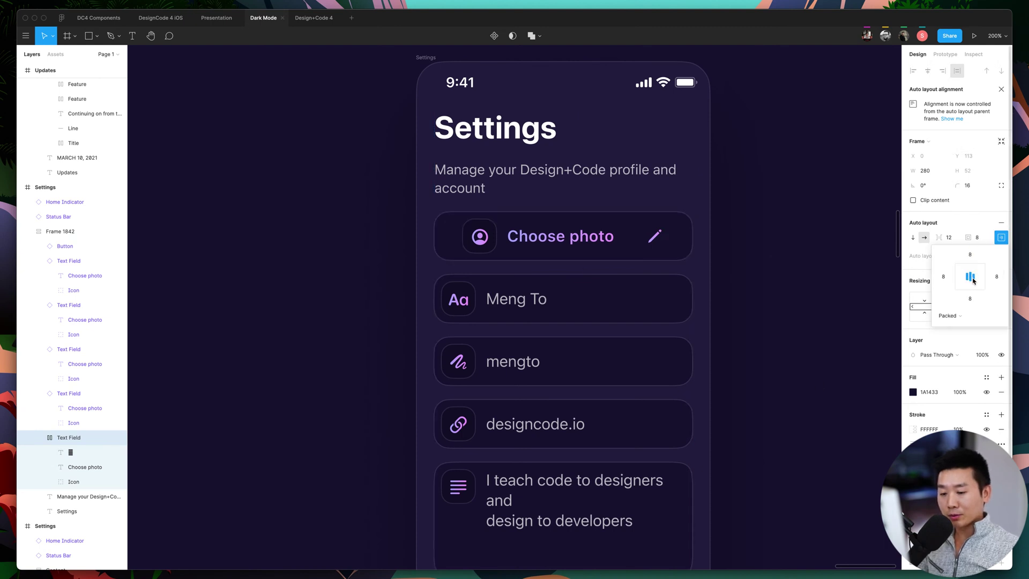
pyautogui.click(960, 277)
pyautogui.click(973, 278)
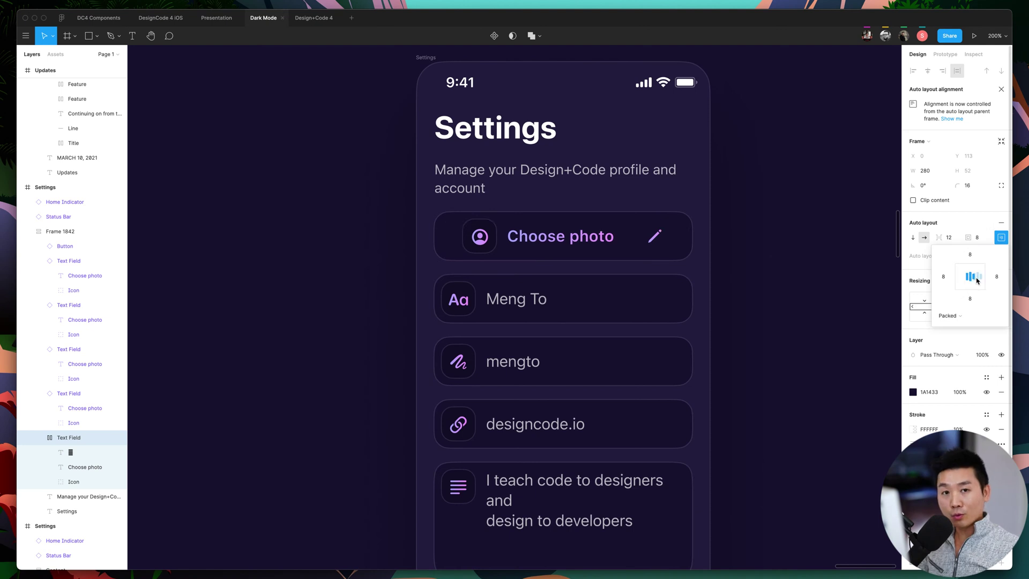
pyautogui.click(978, 279)
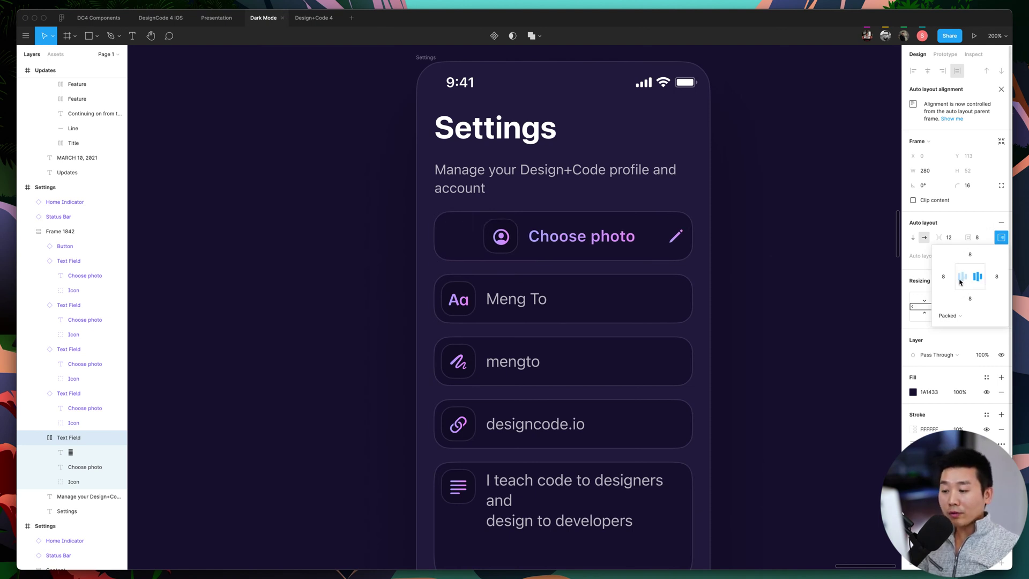
pyautogui.click(961, 281)
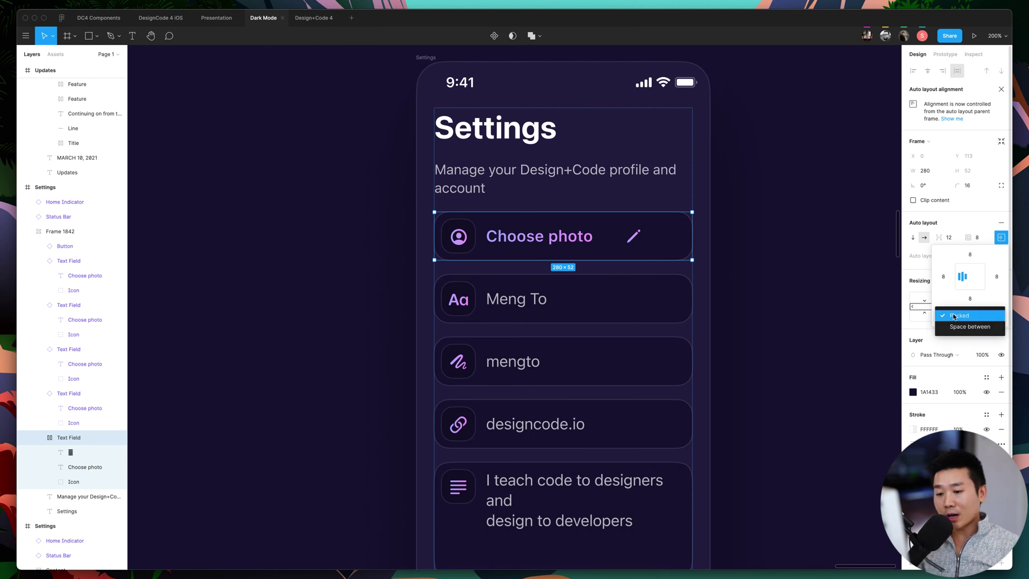
# Set the row's auto layout distribution to Space between and delete its Choose photo label.
pyautogui.click(974, 318)
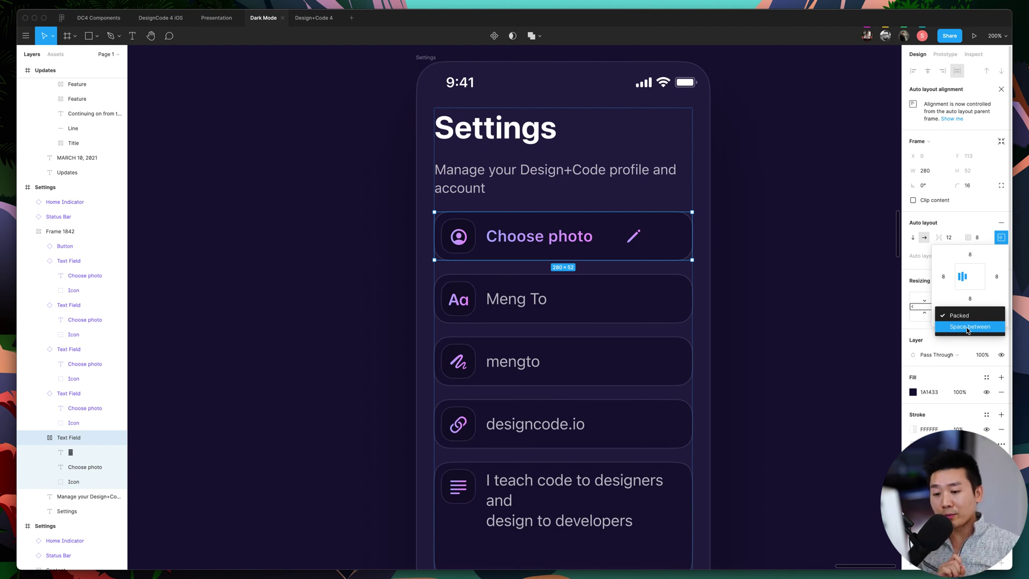
pyautogui.click(968, 328)
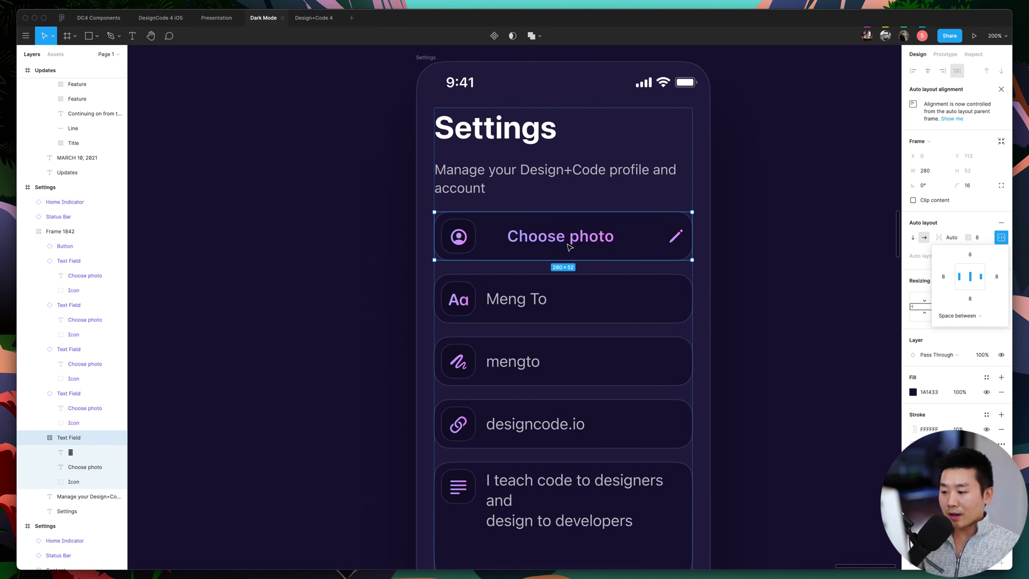
pyautogui.click(543, 244)
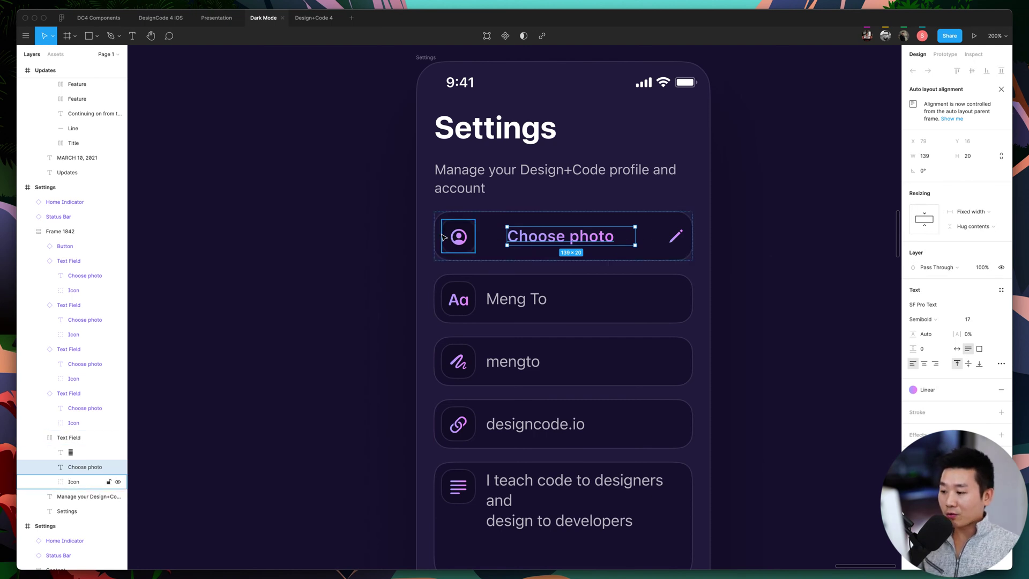
pyautogui.press('Delete')
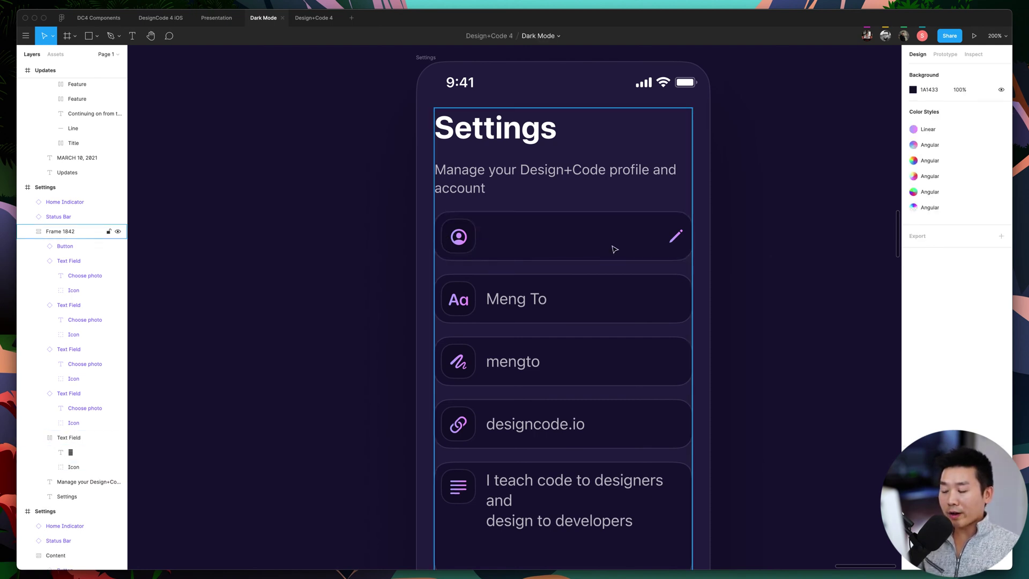
# Try Fill container as the profile icon's horizontal resizing, and undo the change.
pyautogui.click(640, 240)
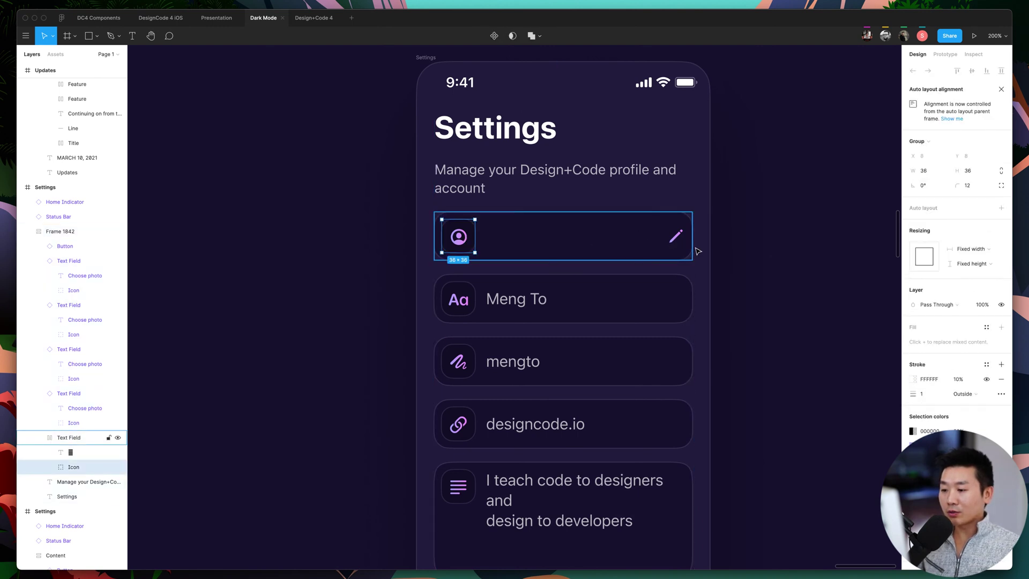
pyautogui.click(672, 243)
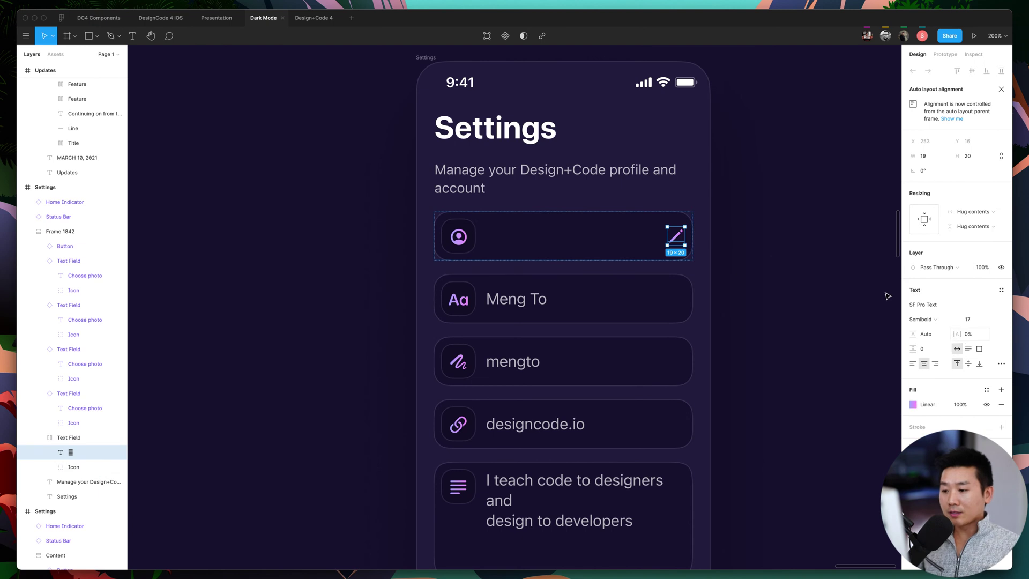
pyautogui.click(471, 240)
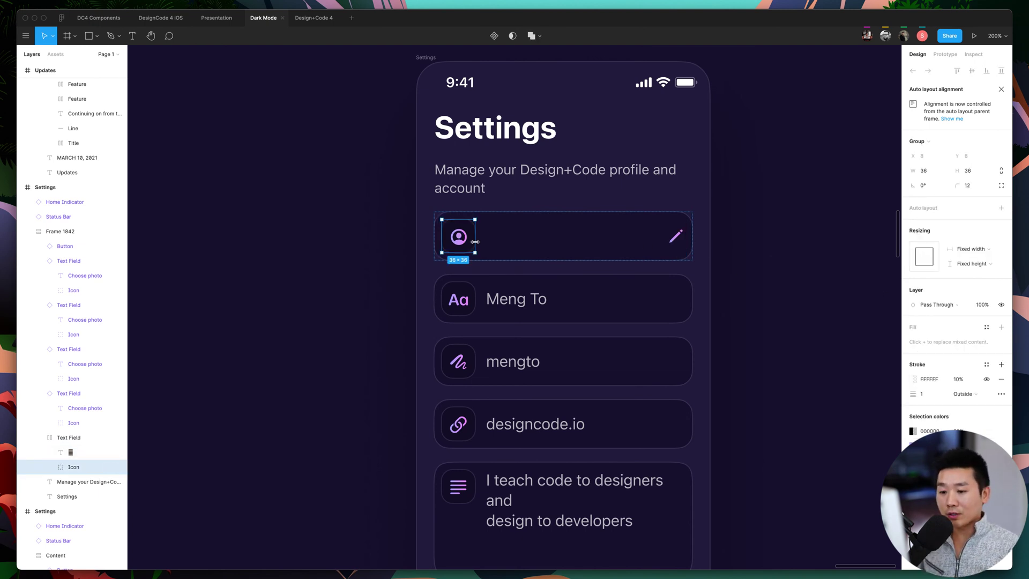
pyautogui.click(968, 249)
pyautogui.click(971, 261)
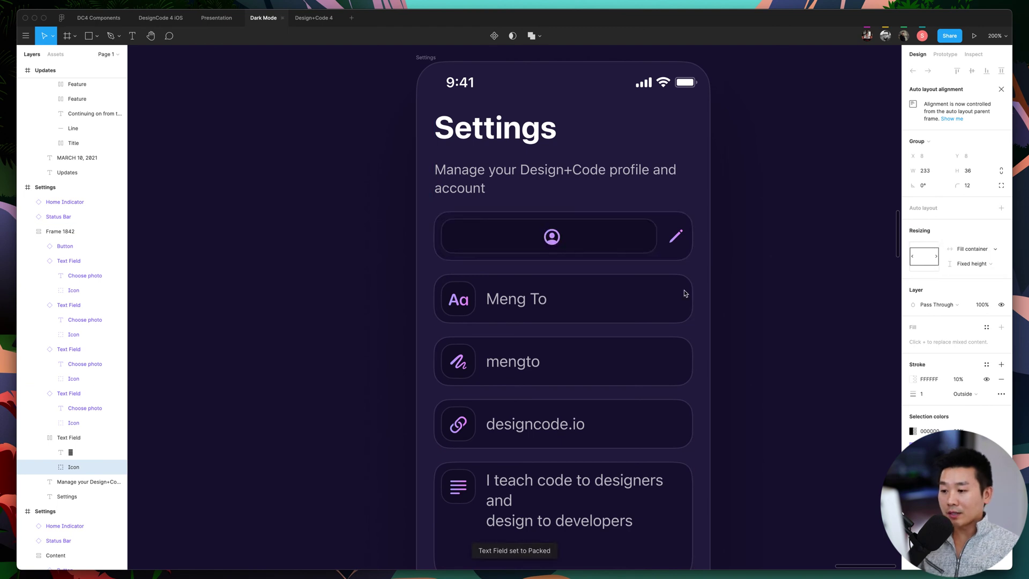
pyautogui.click(764, 441)
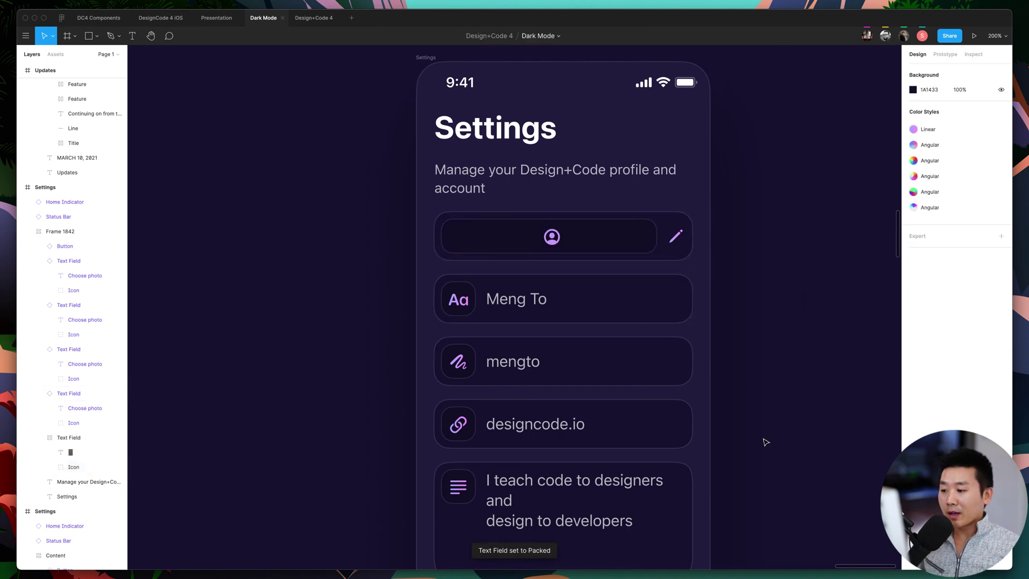
pyautogui.press('super+z')
pyautogui.press('super+z')
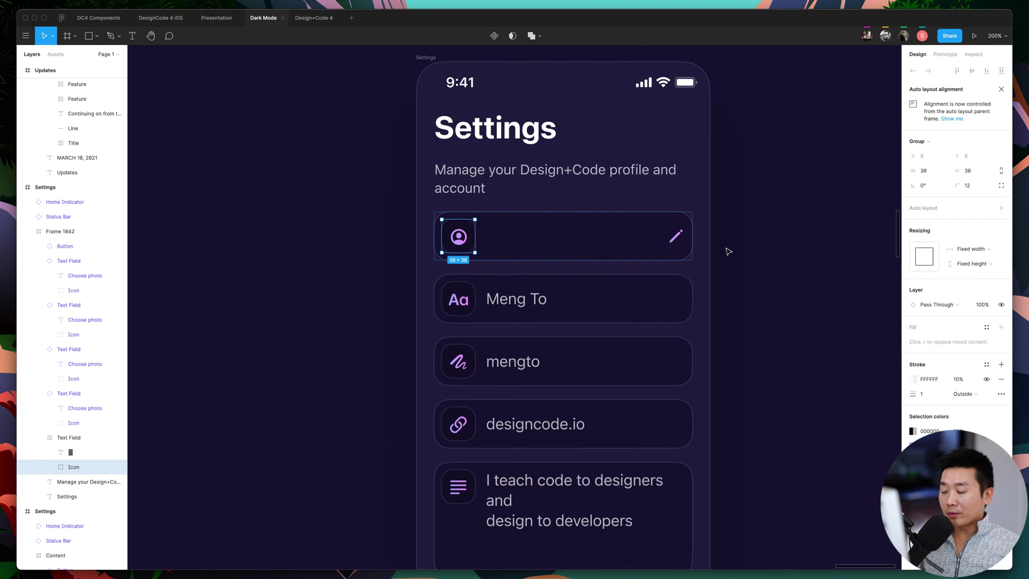
pyautogui.click(728, 251)
pyautogui.doubleClick(470, 236)
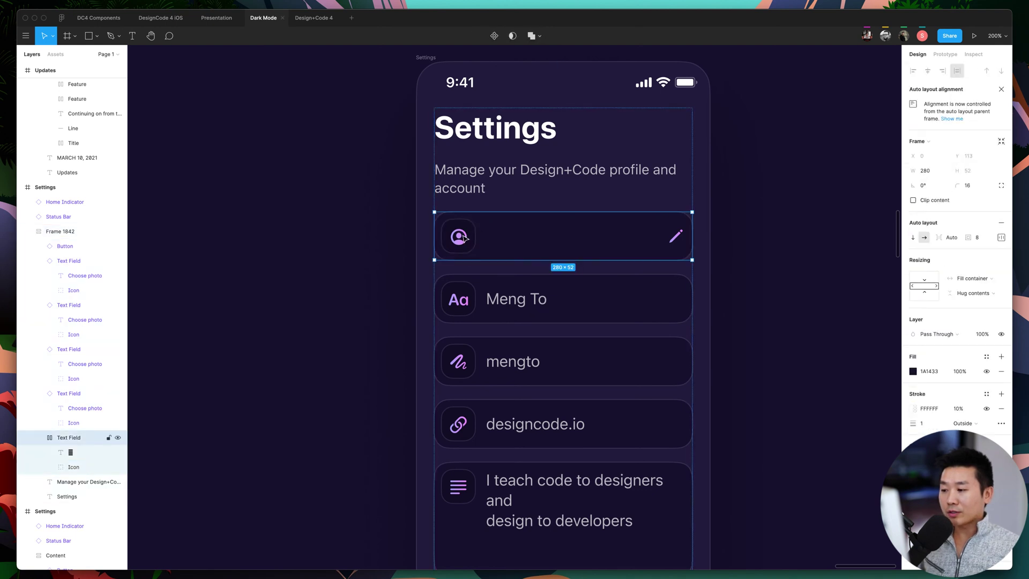
pyautogui.doubleClick(464, 237)
pyautogui.click(573, 236)
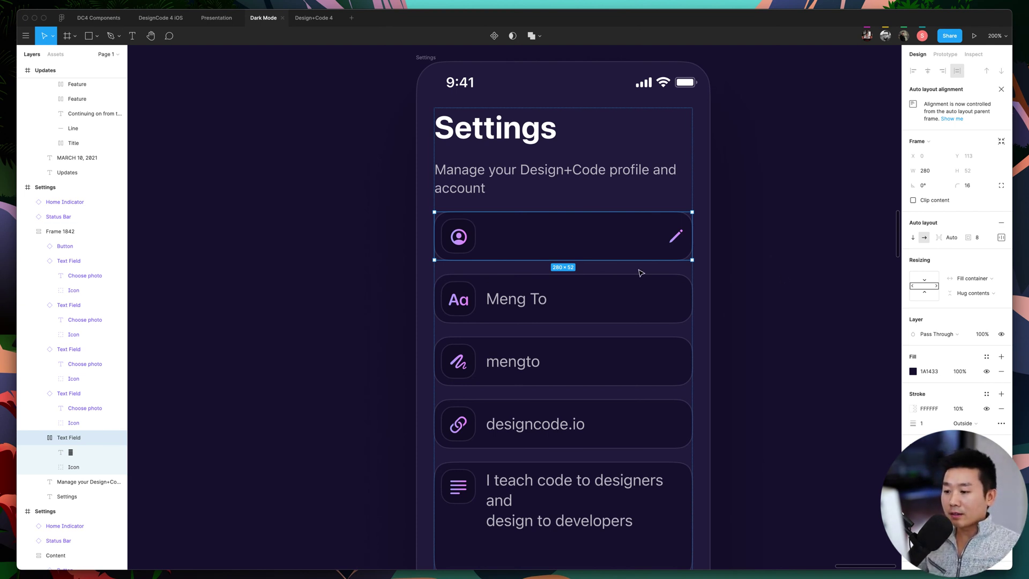
# Review the photo row's auto layout padding and Space between distribution settings.
pyautogui.press('Escape')
pyautogui.click(634, 253)
pyautogui.click(637, 253)
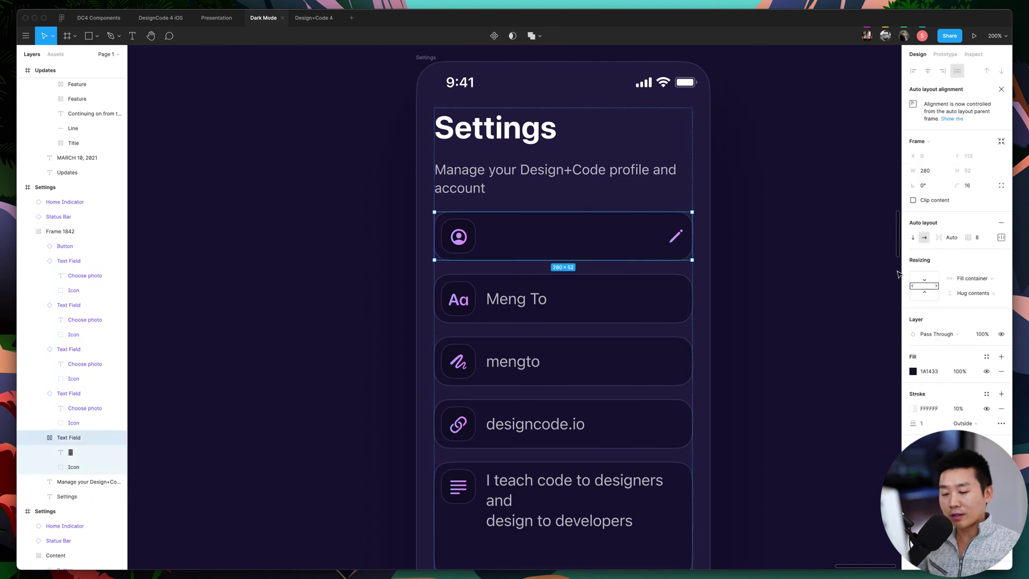
pyautogui.click(1001, 237)
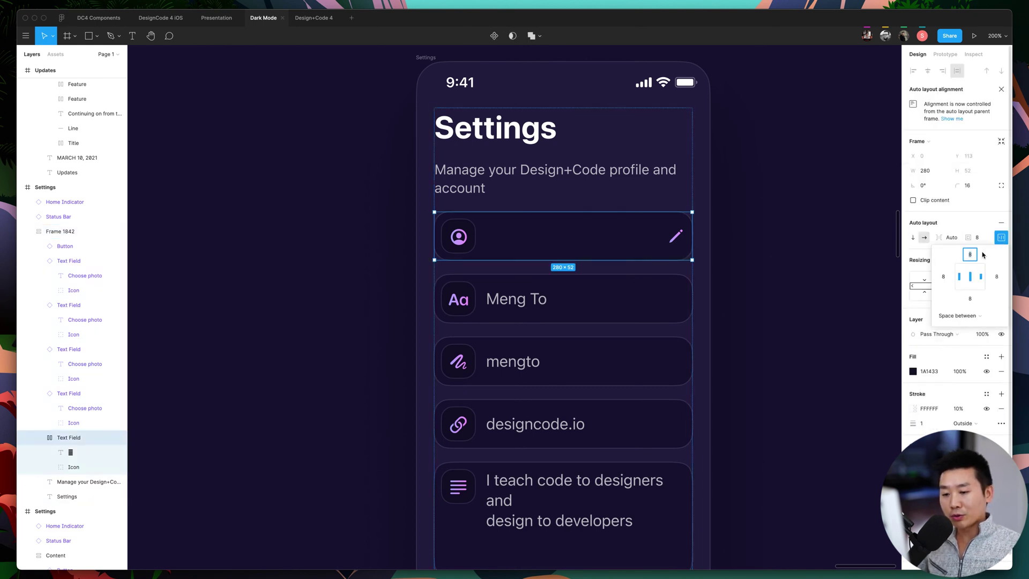
pyautogui.click(971, 317)
pyautogui.click(761, 296)
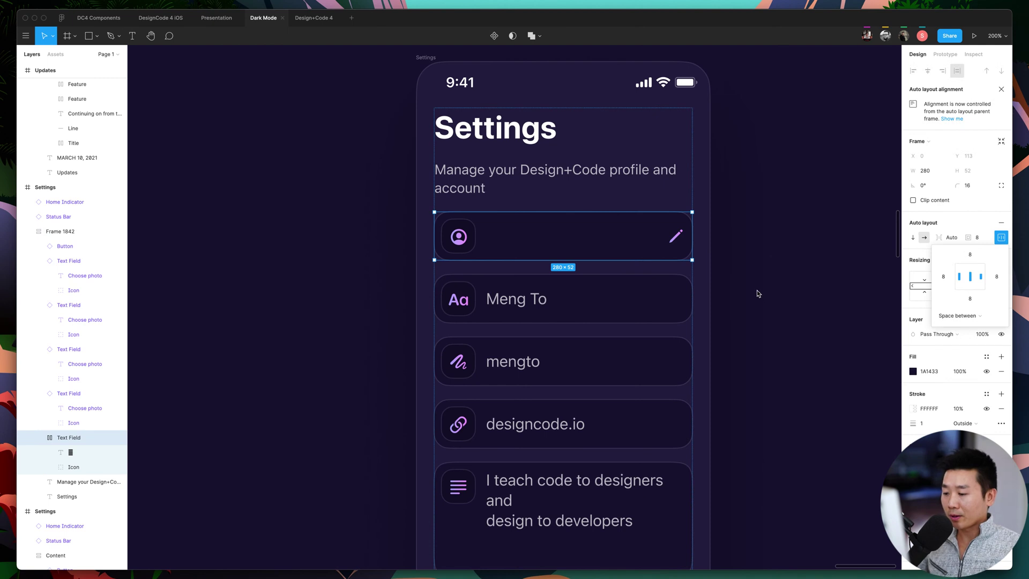
pyautogui.click(761, 295)
pyautogui.press('super+z')
pyautogui.press('super+z')
pyautogui.press('super+z')
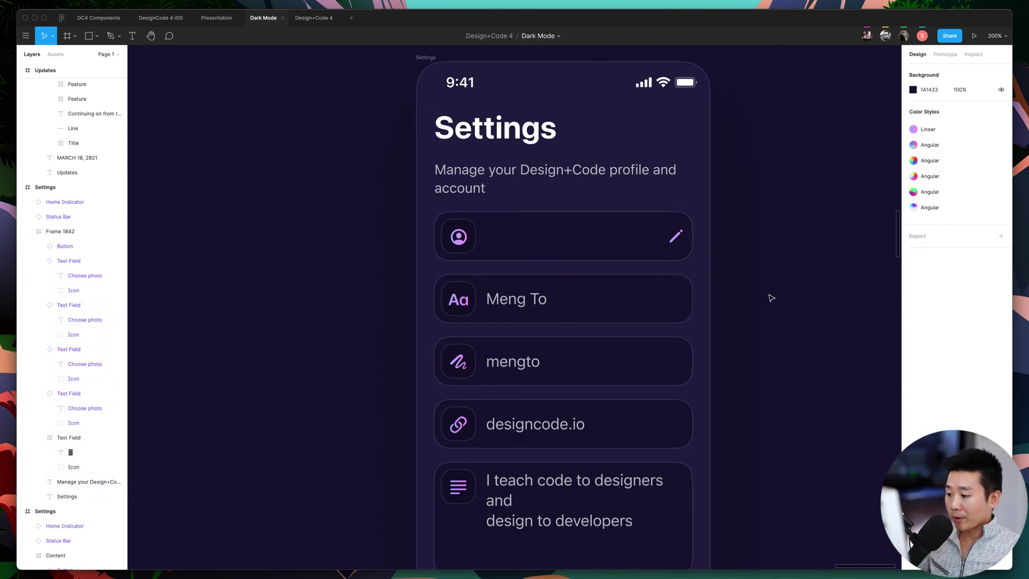
# Compare the original Settings screen and its neighbouring screens with the reworked Settings copy.
pyautogui.hotkey('shift', '0')
pyautogui.scroll(-3, 635, 301)
pyautogui.hscroll(-10, 595, 300)
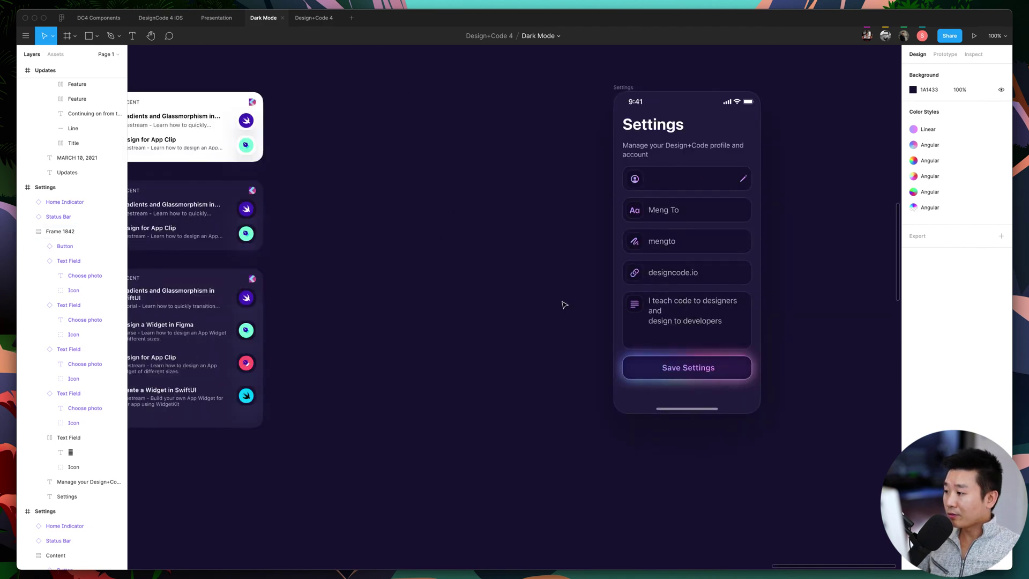
pyautogui.hscroll(-10, 598, 292)
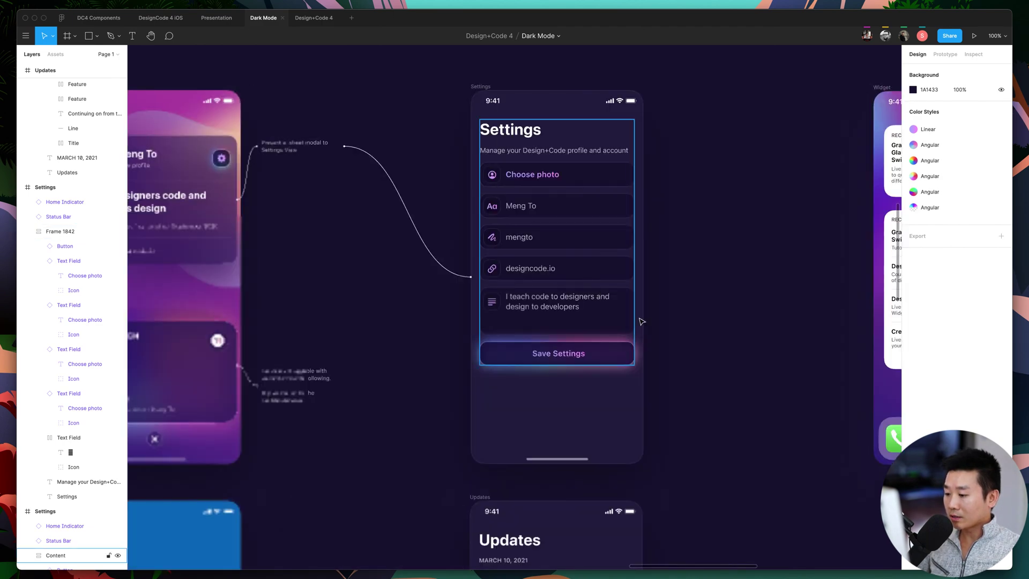
pyautogui.scroll(-2, 585, 348)
pyautogui.scroll(1, 580, 364)
pyautogui.hscroll(-10, 580, 364)
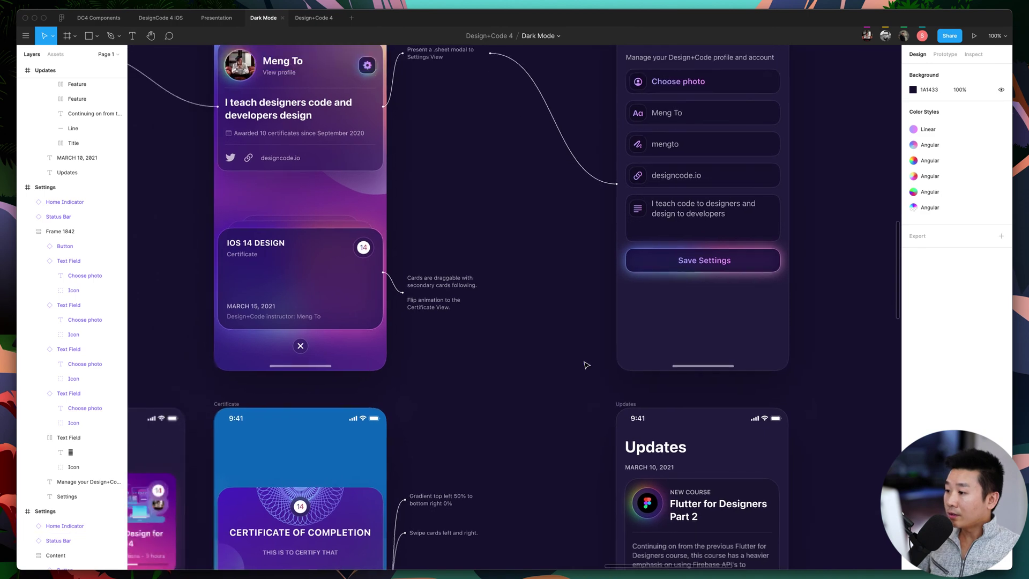
pyautogui.scroll(1, 587, 365)
pyautogui.hscroll(15, 586, 365)
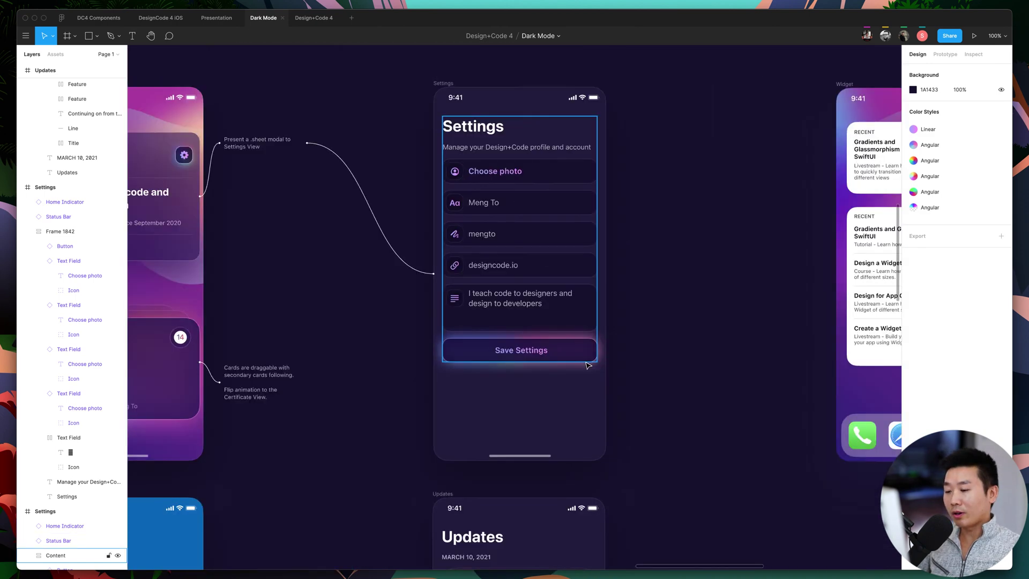
pyautogui.hscroll(15, 546, 364)
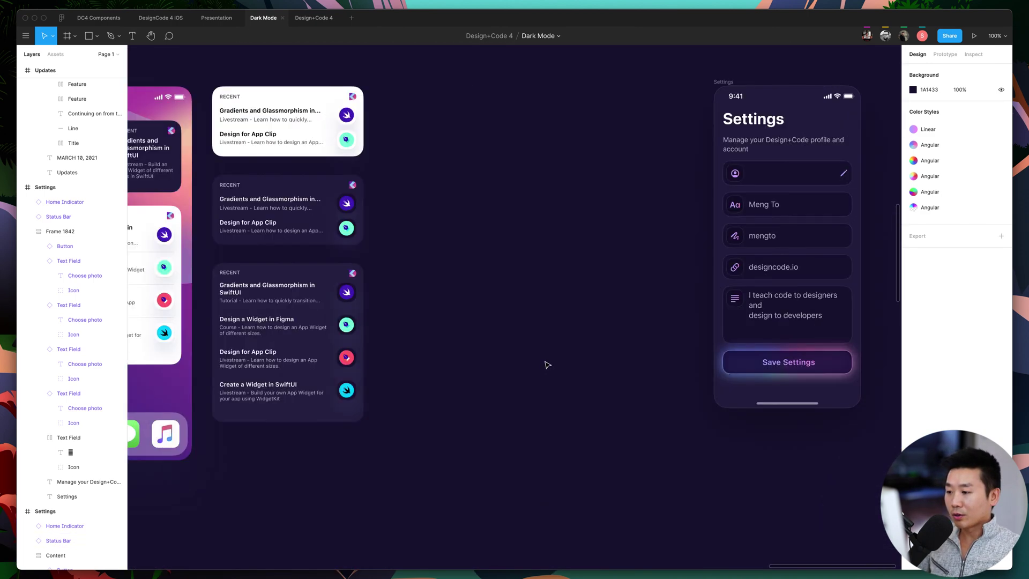
pyautogui.hscroll(-2, 613, 187)
# Inspect the photo, name and username rows of the reworked Settings screen, including the username row's text and icon background.
pyautogui.click(612, 188)
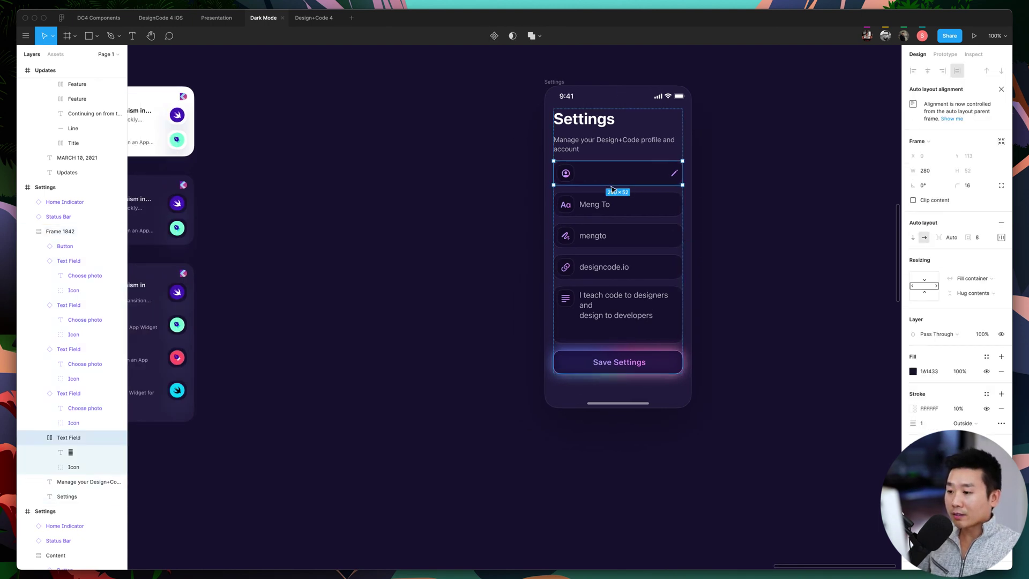
pyautogui.press('super+equal')
pyautogui.hscroll(8, 617, 190)
pyautogui.scroll(3, 621, 191)
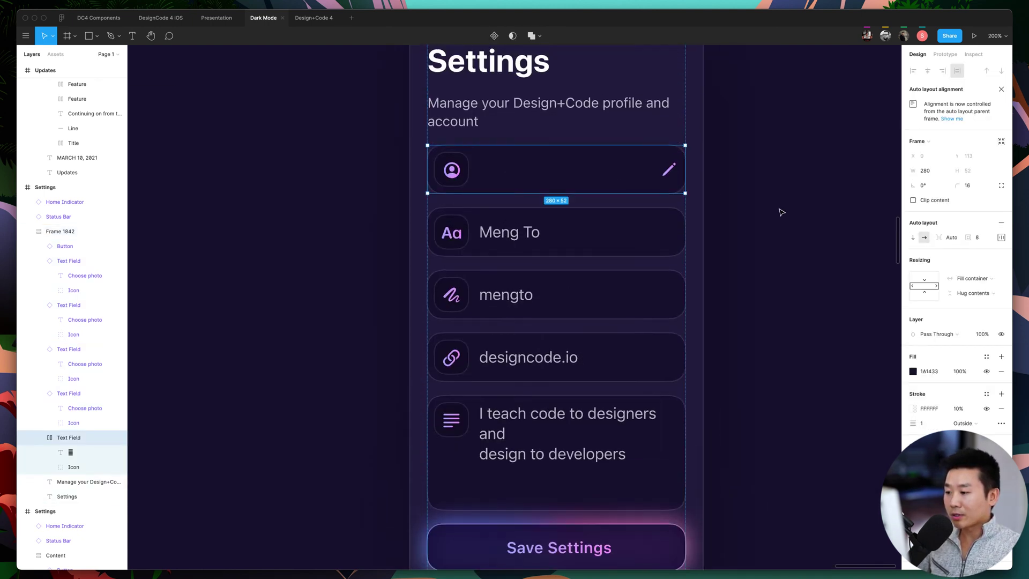
pyautogui.click(782, 212)
pyautogui.click(529, 236)
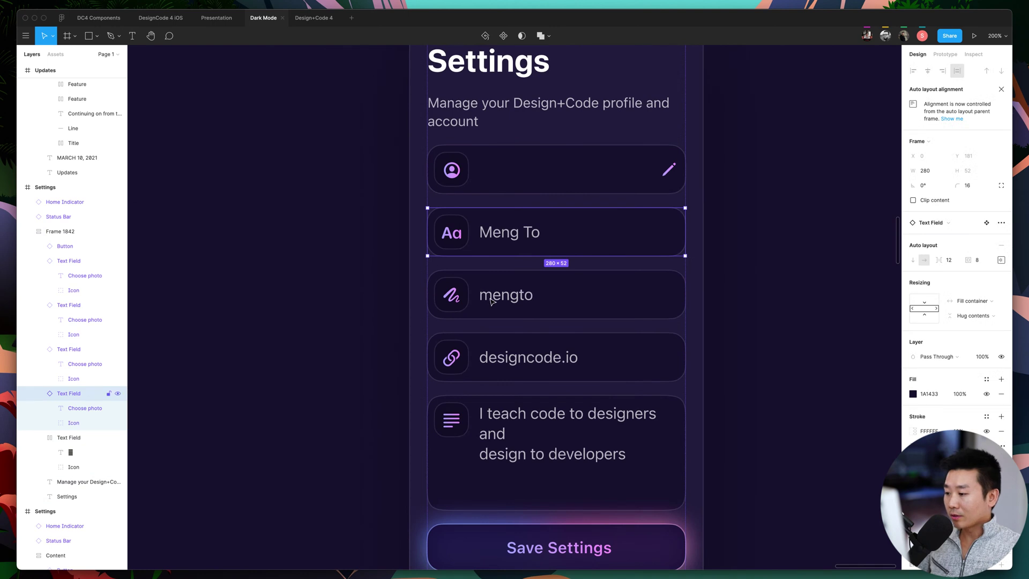
pyautogui.click(510, 305)
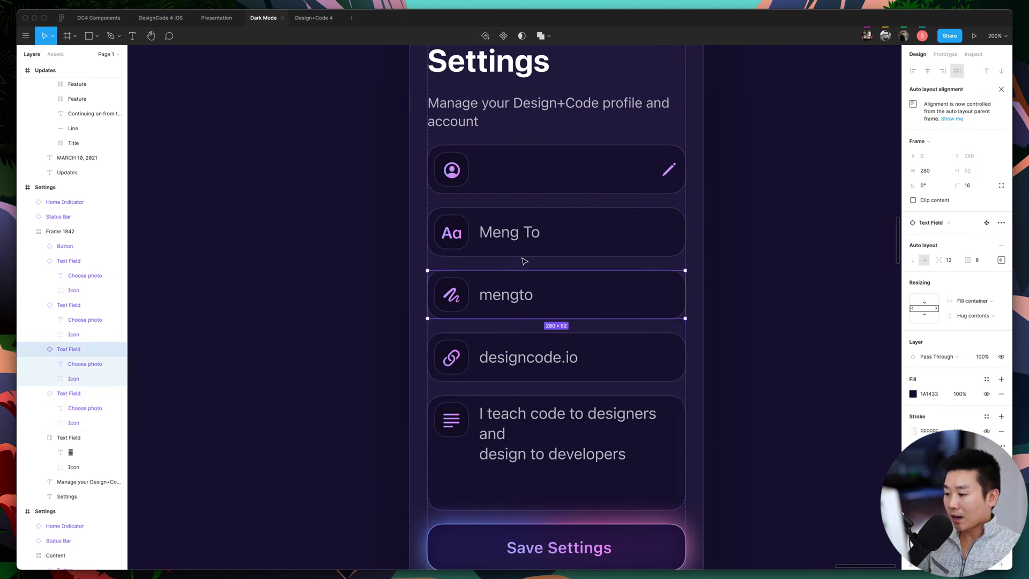
pyautogui.doubleClick(512, 300)
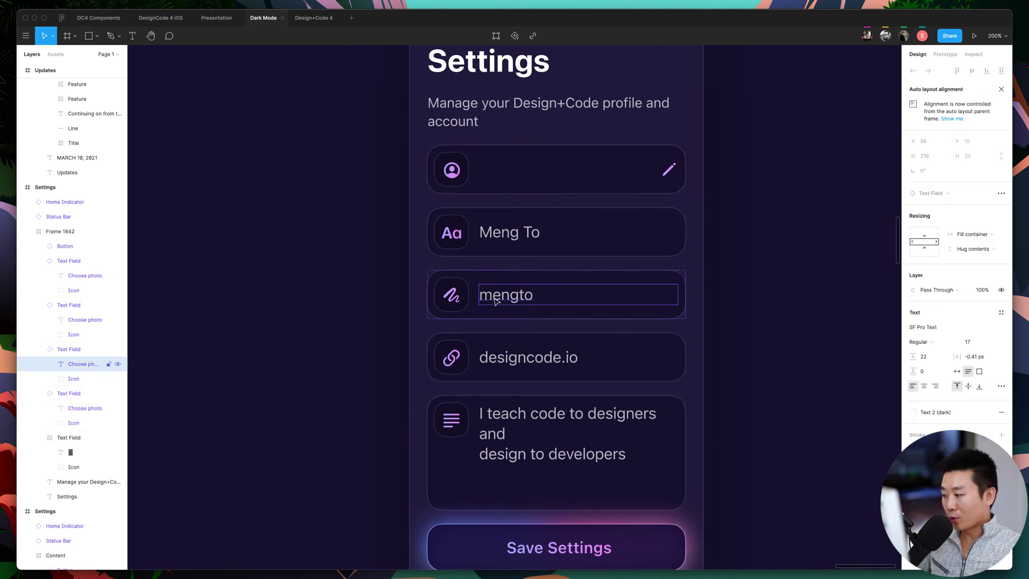
pyautogui.doubleClick(461, 286)
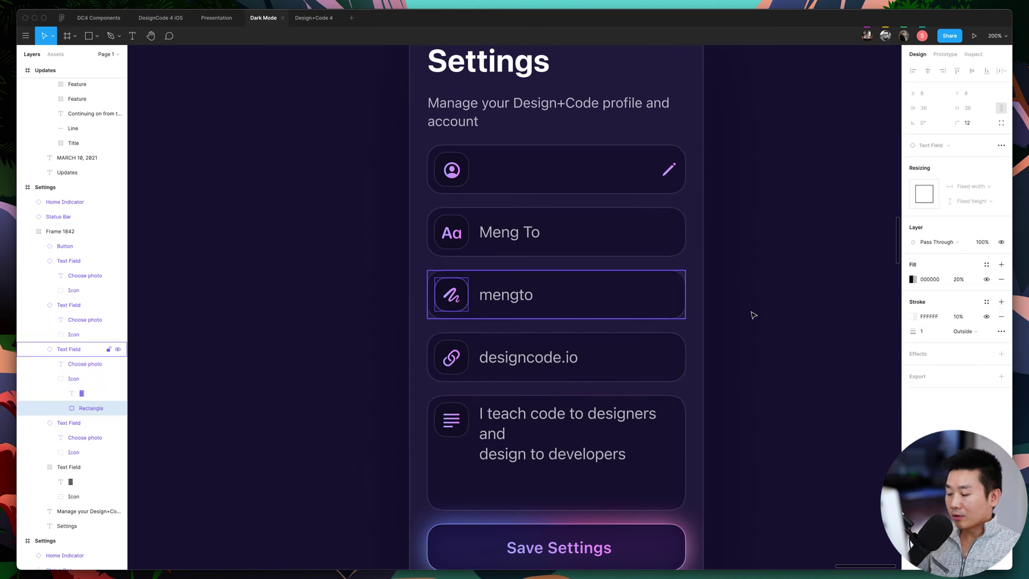
pyautogui.click(754, 315)
# Examine the Save Settings button's resizing and the constraints of its label and background shape.
pyautogui.scroll(-5, 764, 312)
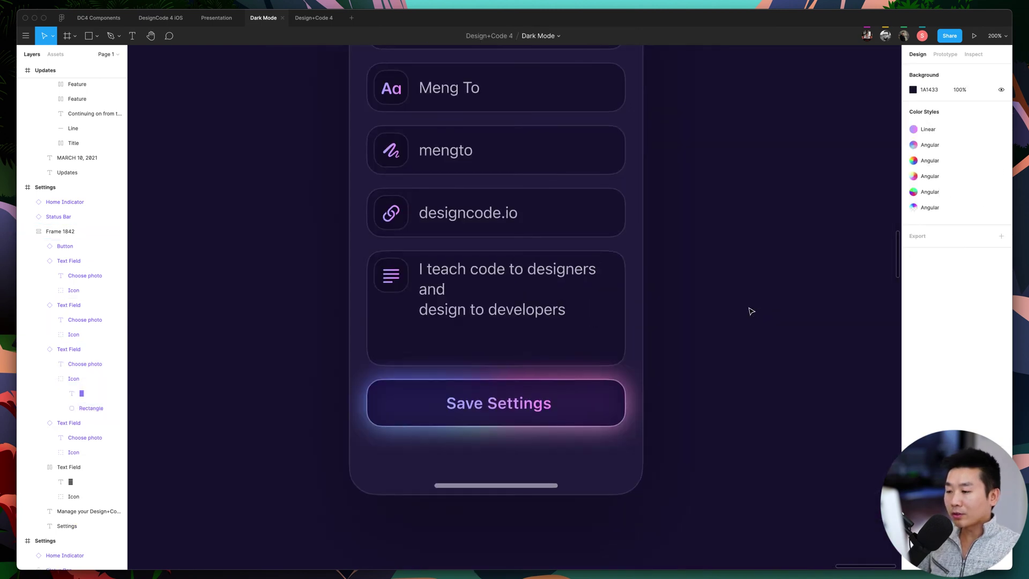
pyautogui.scroll(-5, 752, 311)
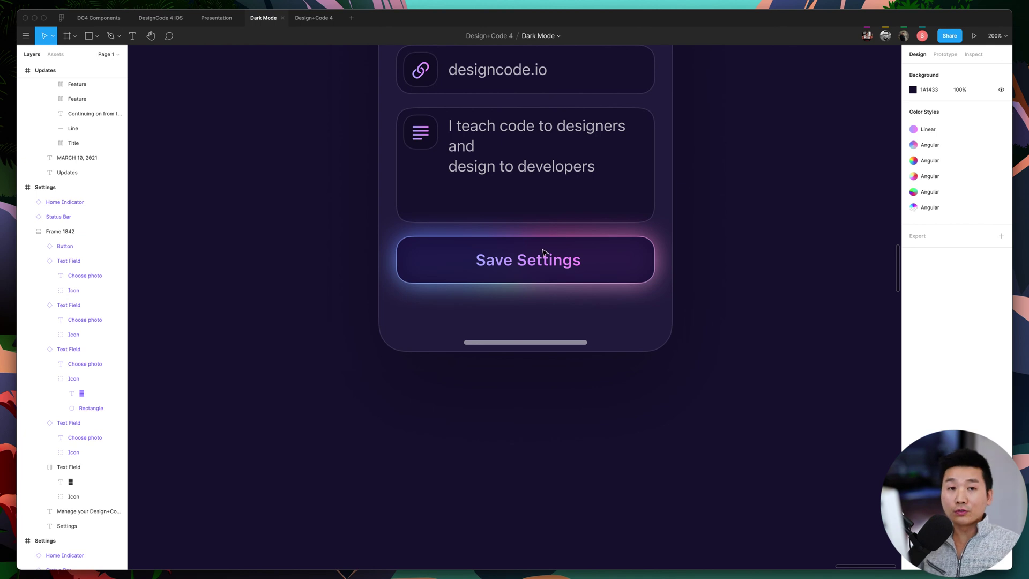
pyautogui.doubleClick(538, 275)
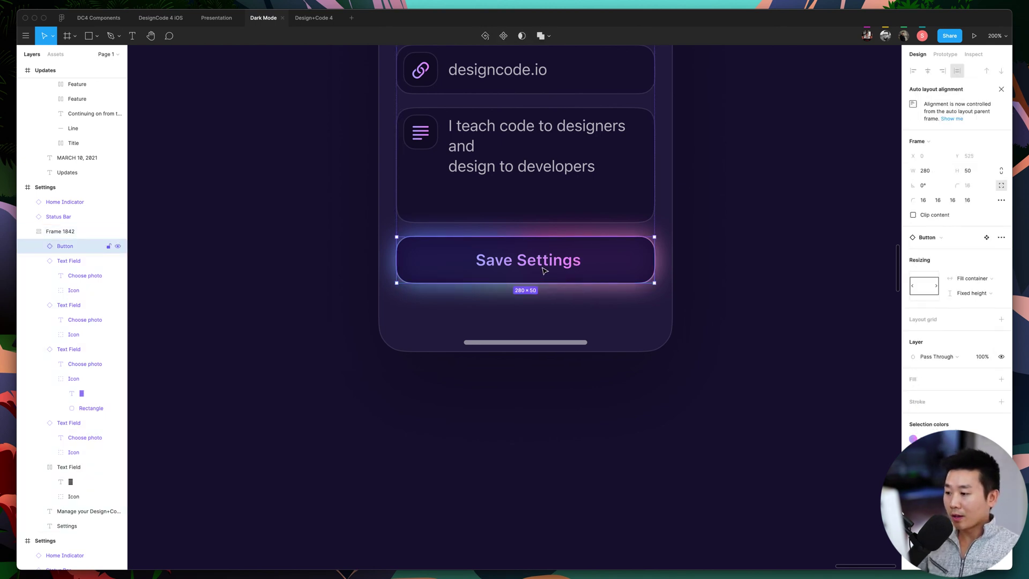
pyautogui.press('super+equal')
pyautogui.doubleClick(553, 222)
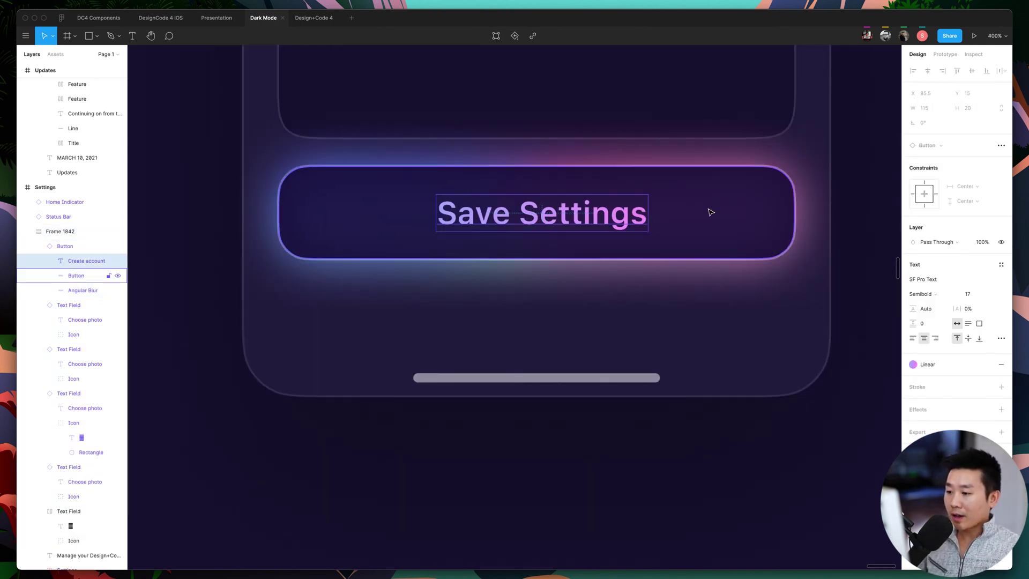
pyautogui.press('alt')
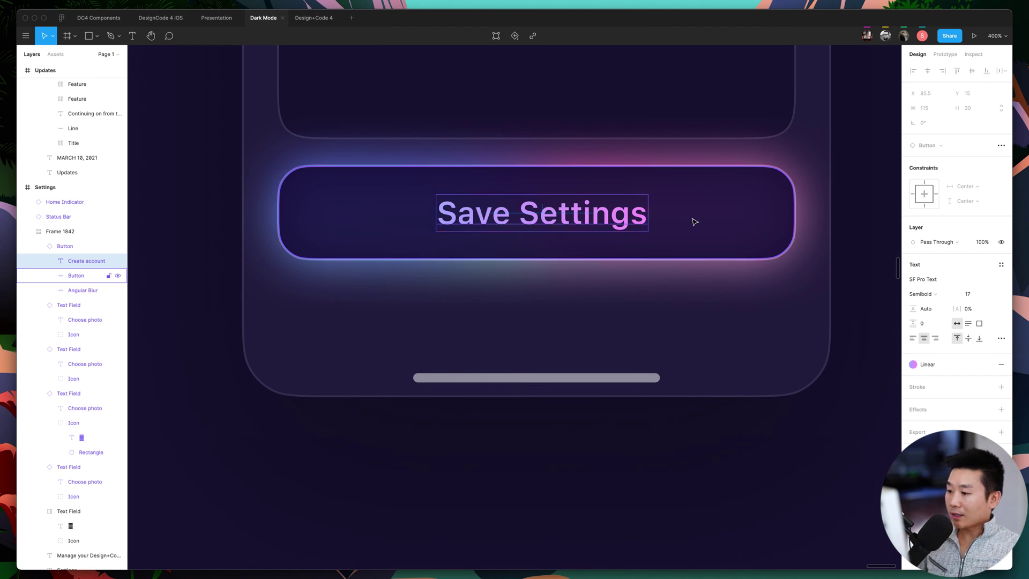
pyautogui.doubleClick(503, 214)
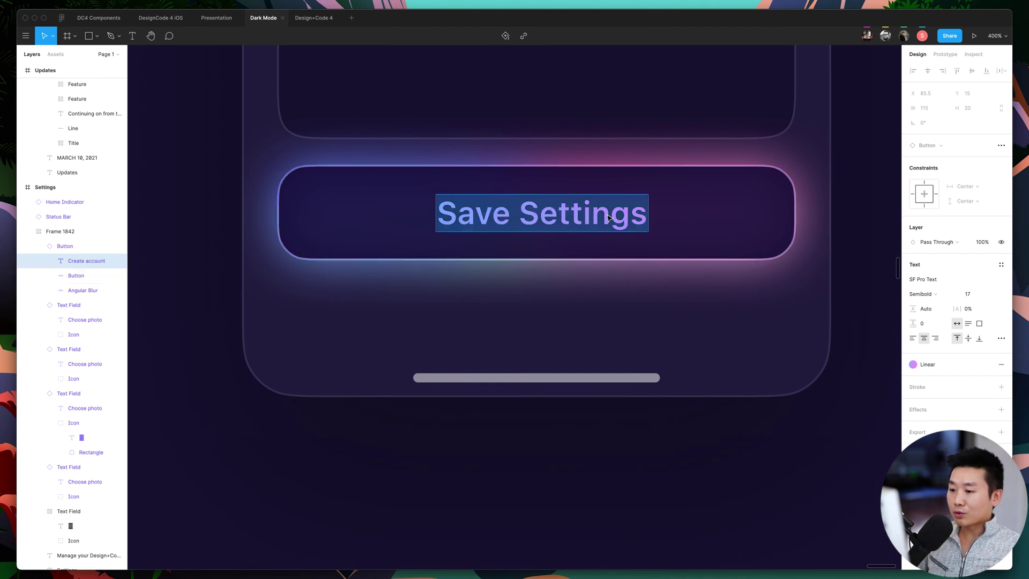
pyautogui.press('Escape')
pyautogui.click(742, 229)
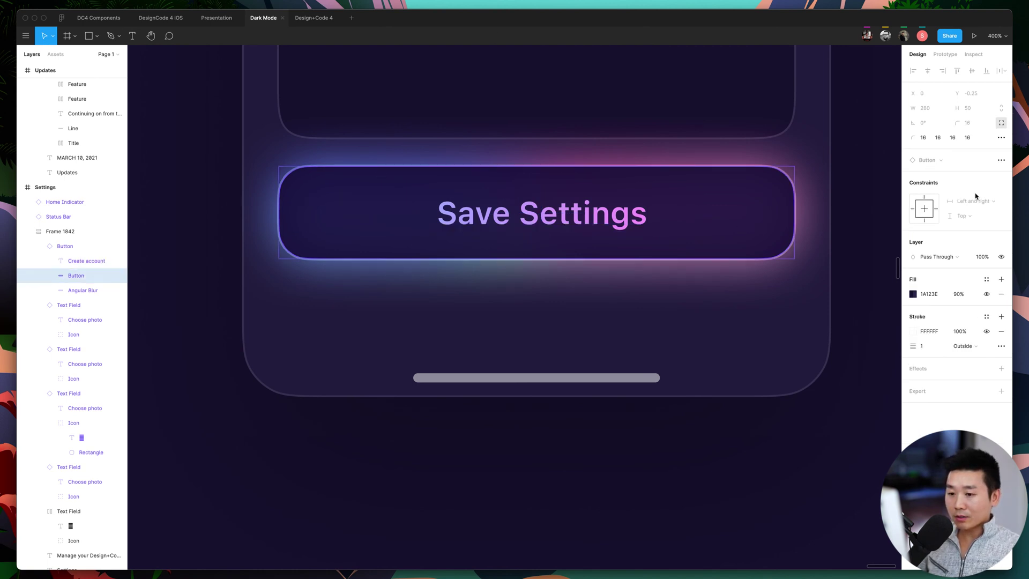
# Detach the Save Settings button instance from its component.
pyautogui.click(159, 265)
pyautogui.click(416, 202)
pyautogui.doubleClick(397, 204)
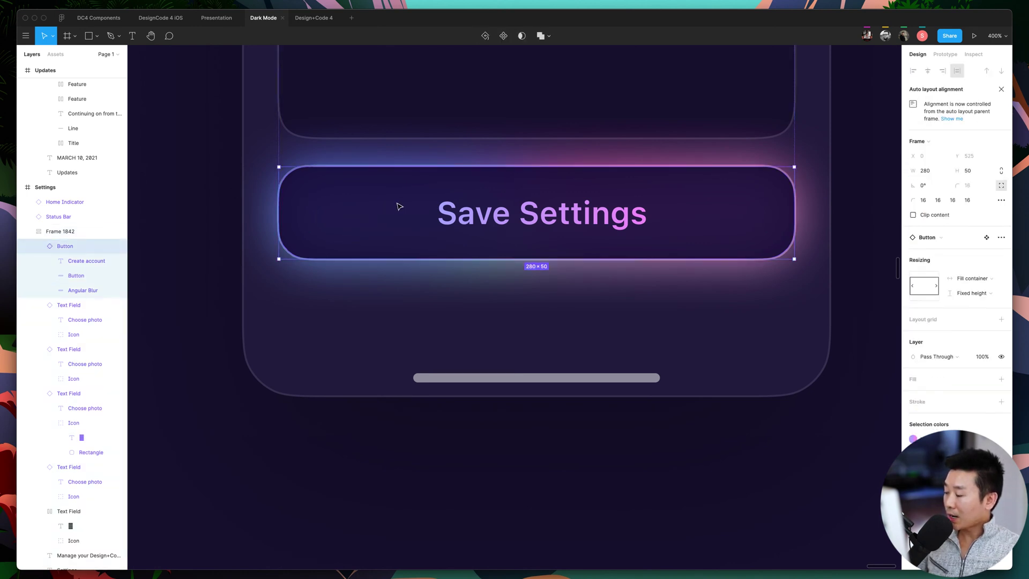
pyautogui.rightClick(397, 203)
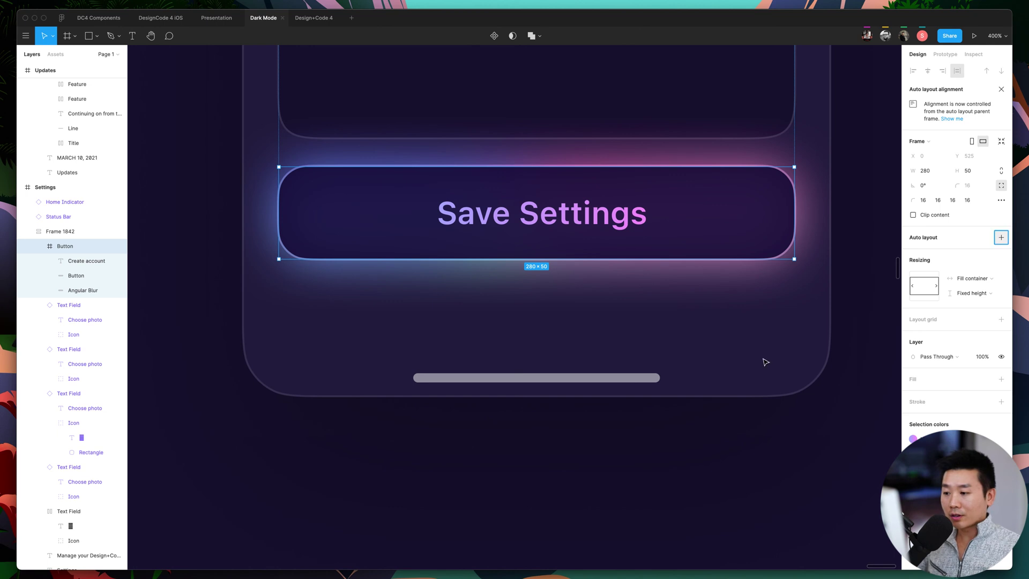
# Try adding auto layout to the whole Save Settings button and moving it out of the screen, and undo both changes.
pyautogui.hotkey('shift', 'a')
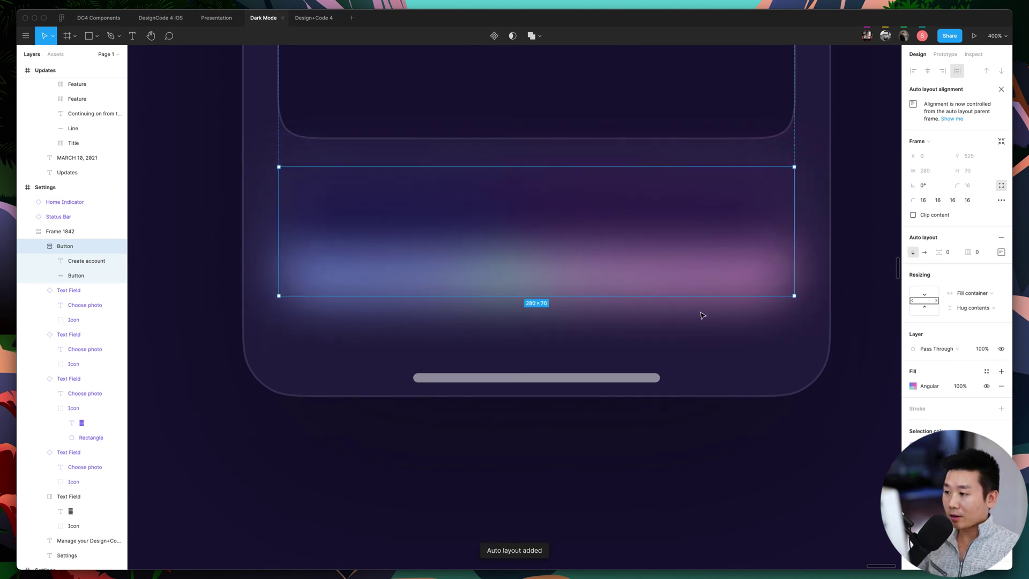
pyautogui.press('-')
pyautogui.scroll(10, 703, 315)
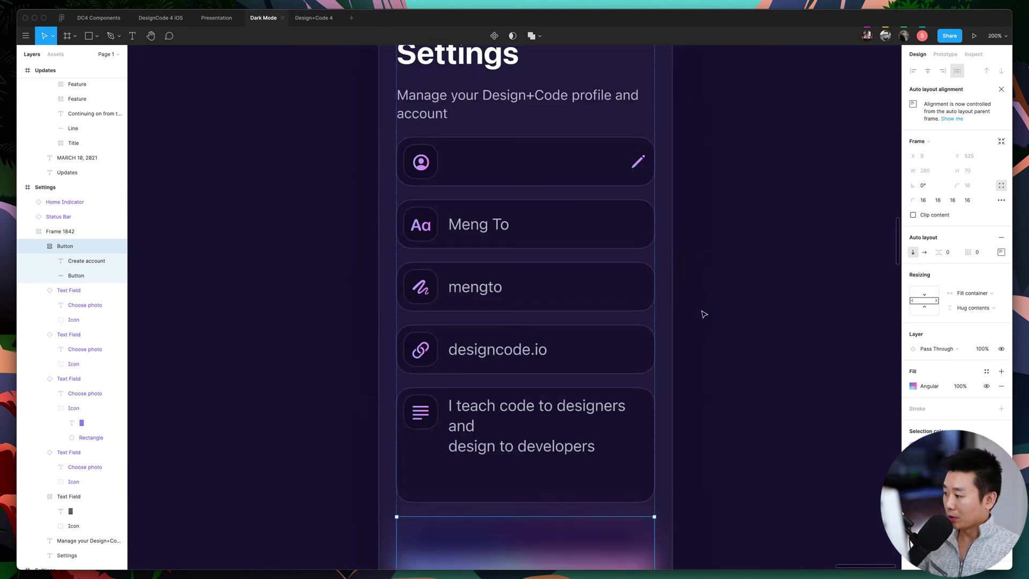
pyautogui.scroll(-5, 704, 314)
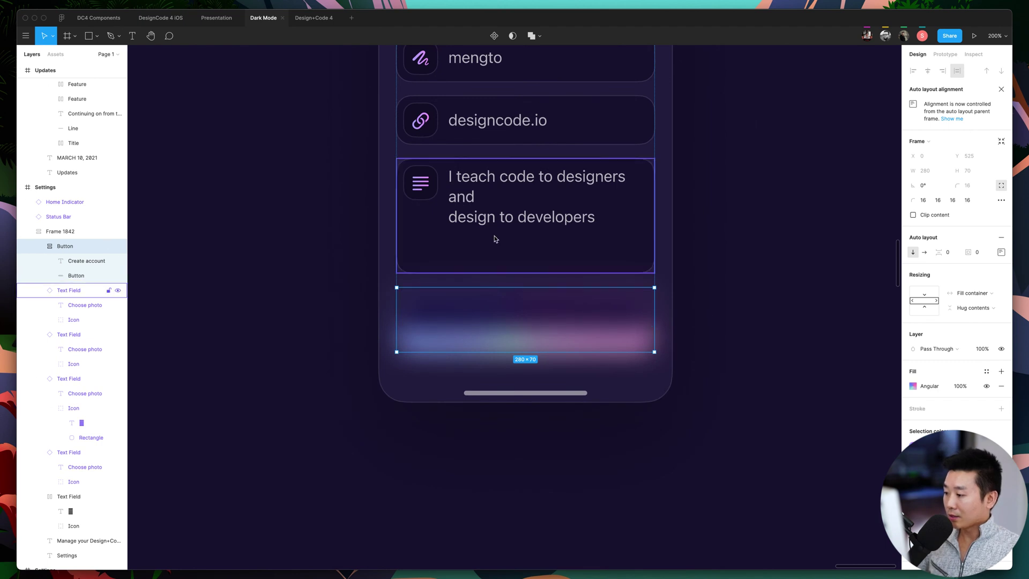
pyautogui.moveTo(566, 347); pyautogui.dragTo(255, 375)
pyautogui.hscroll(-8, 256, 374)
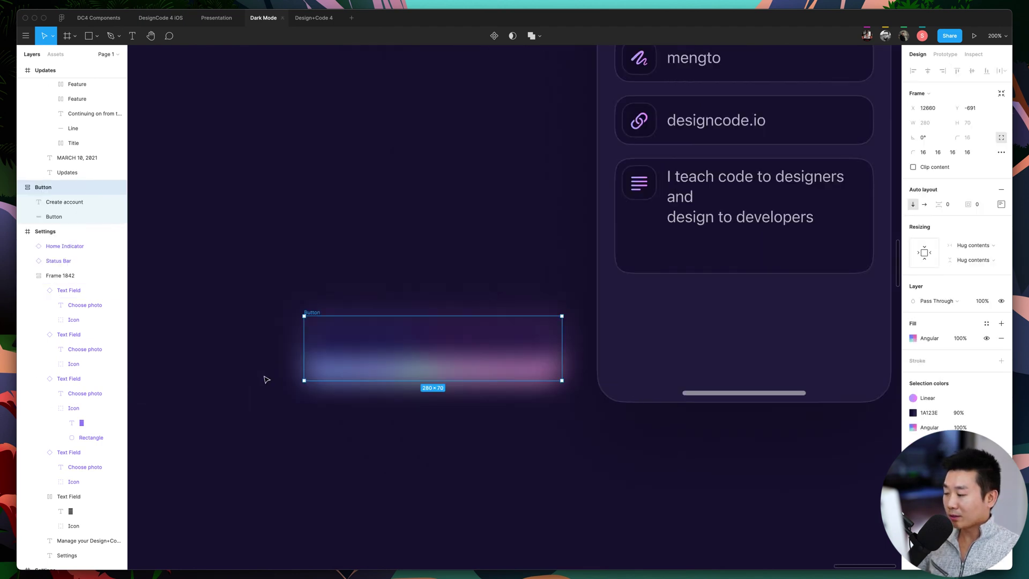
pyautogui.hotkey('ctrl', 'z')
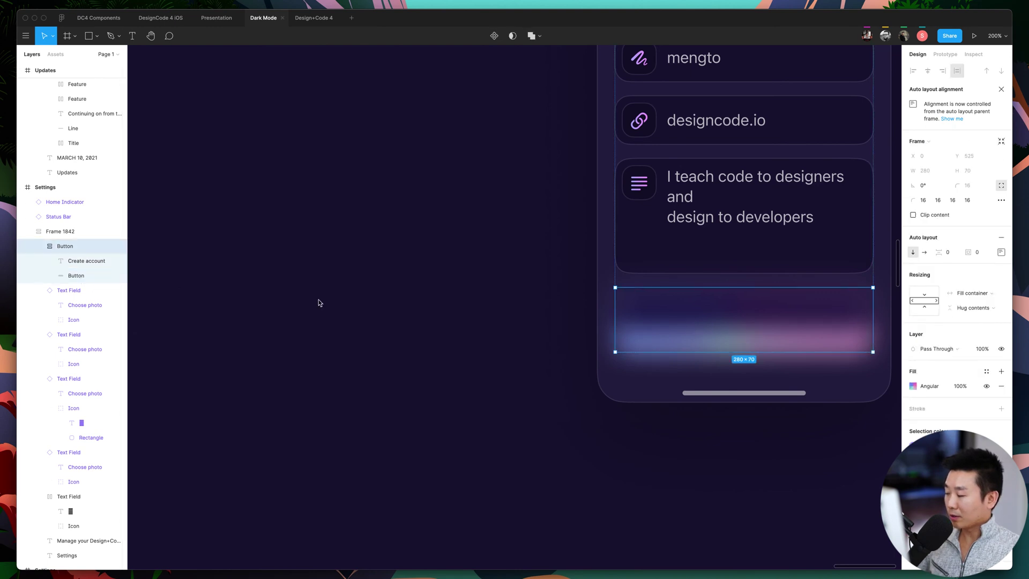
pyautogui.hscroll(4, 318, 303)
pyautogui.hotkey('ctrl', 'z')
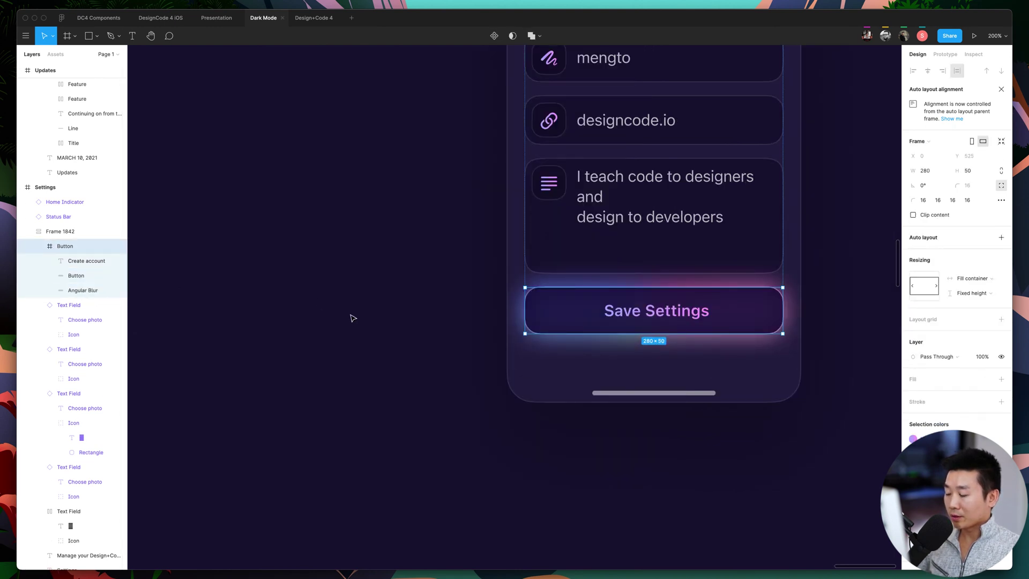
# Move the detached Save Settings button out of the Settings screen onto the empty canvas beside it.
pyautogui.press('Escape')
pyautogui.doubleClick(657, 320)
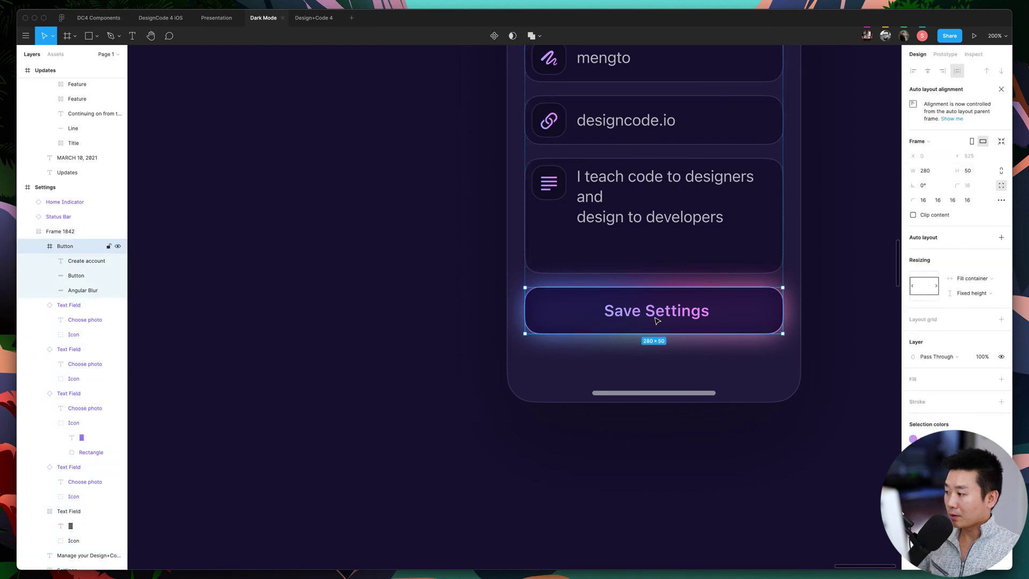
pyautogui.moveTo(634, 319); pyautogui.dragTo(282, 245)
pyautogui.hscroll(-5, 329, 278)
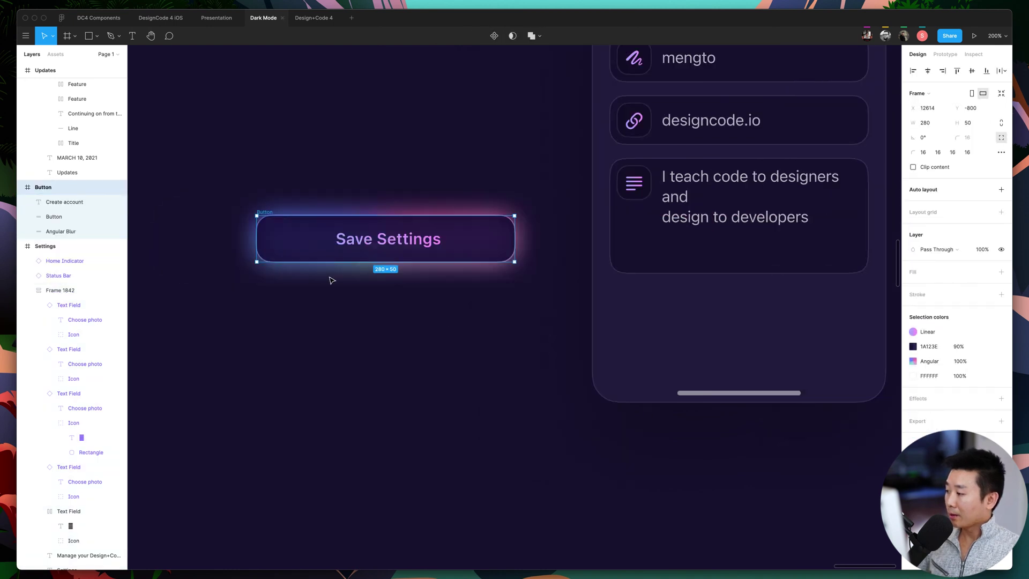
# Look through the layers of the detached Save Settings button and hide its Angular Blur layer.
pyautogui.press('Escape')
pyautogui.click(69, 202)
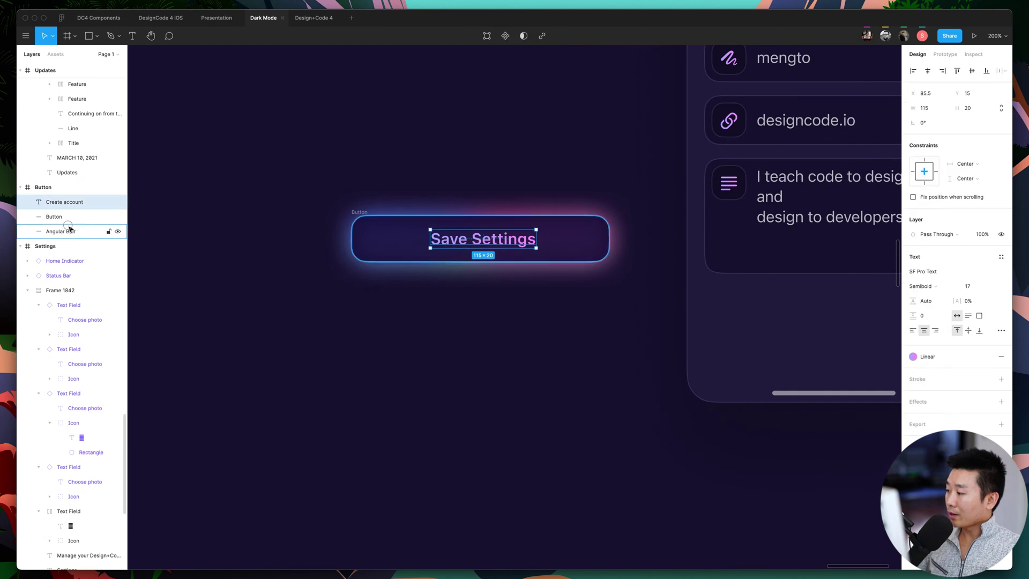
pyautogui.click(64, 231)
pyautogui.click(68, 203)
pyautogui.click(62, 217)
pyautogui.hotkey('shift', '2')
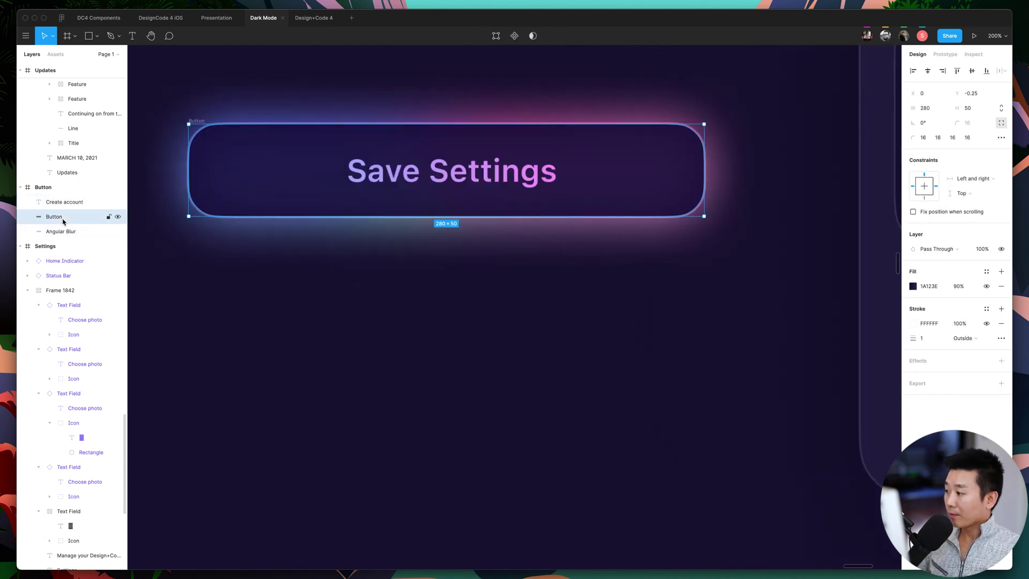
pyautogui.keyDown('shift'); pyautogui.click(504, 173); pyautogui.keyUp('shift')
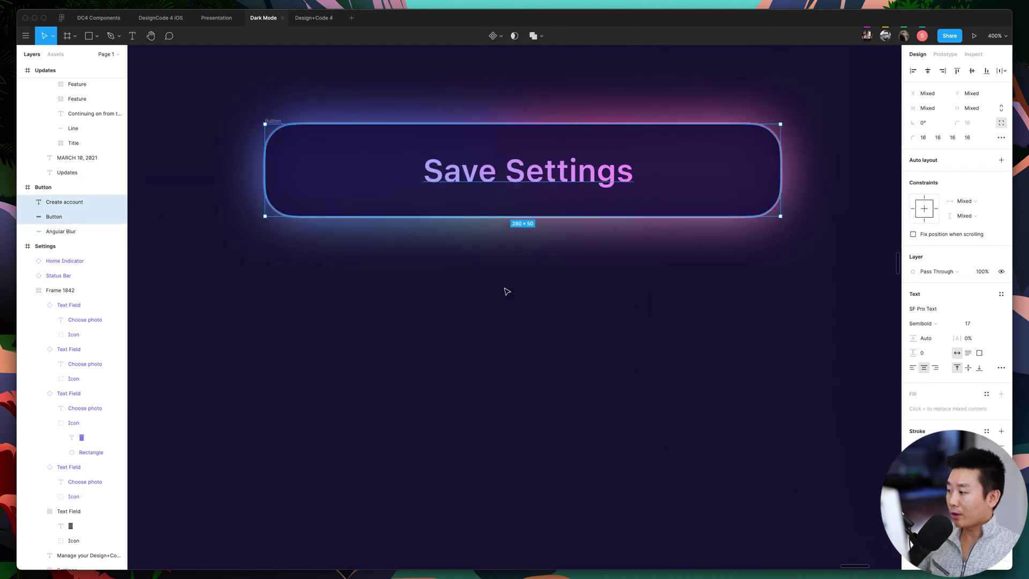
pyautogui.click(117, 232)
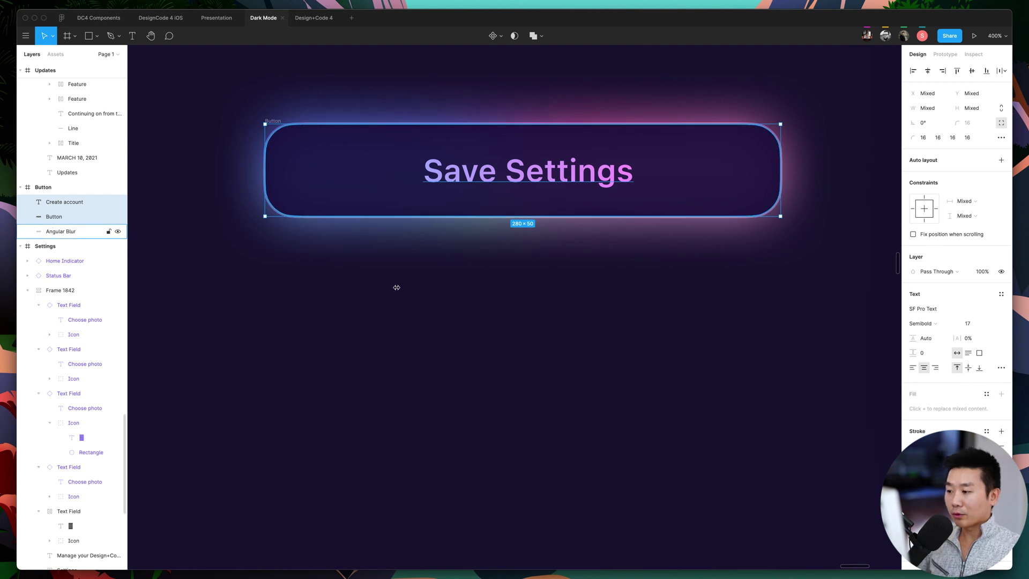
# Add auto layout to the Save Settings label together with the button's background shape.
pyautogui.scroll(1, 513, 322)
pyautogui.scroll(1, 513, 322)
pyautogui.click(513, 322)
pyautogui.click(493, 230)
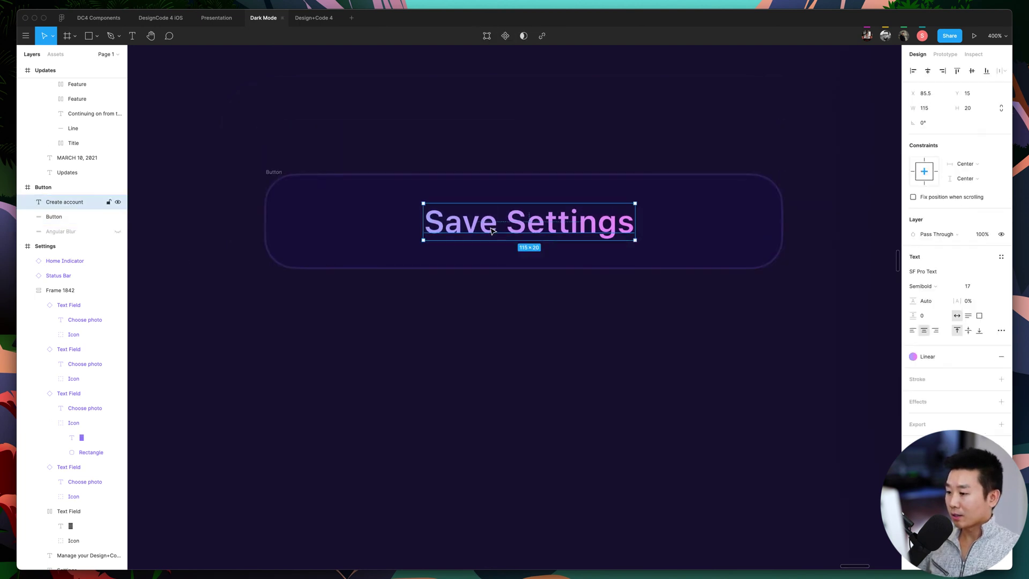
pyautogui.keyDown('shift'); pyautogui.click(362, 236); pyautogui.keyUp('shift')
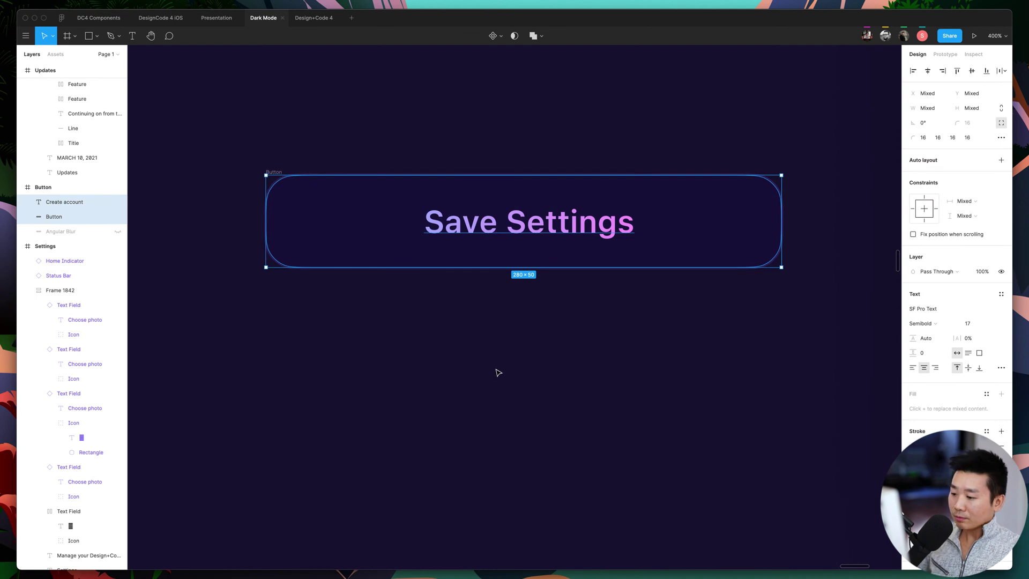
pyautogui.click(1000, 161)
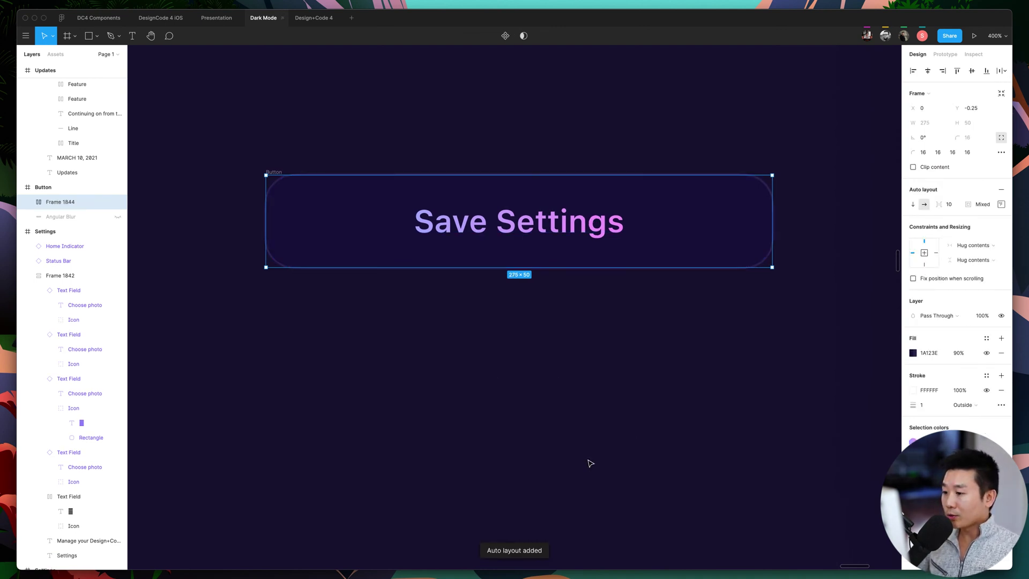
# Set the left and right padding of the new auto layout frame to 16.
pyautogui.click(1002, 205)
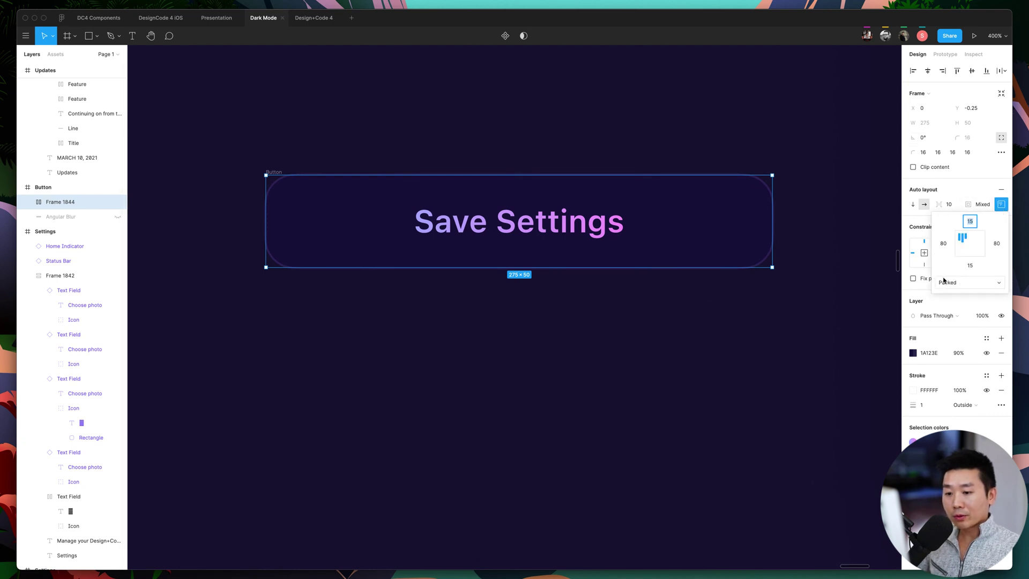
pyautogui.click(946, 248)
pyautogui.write('16')
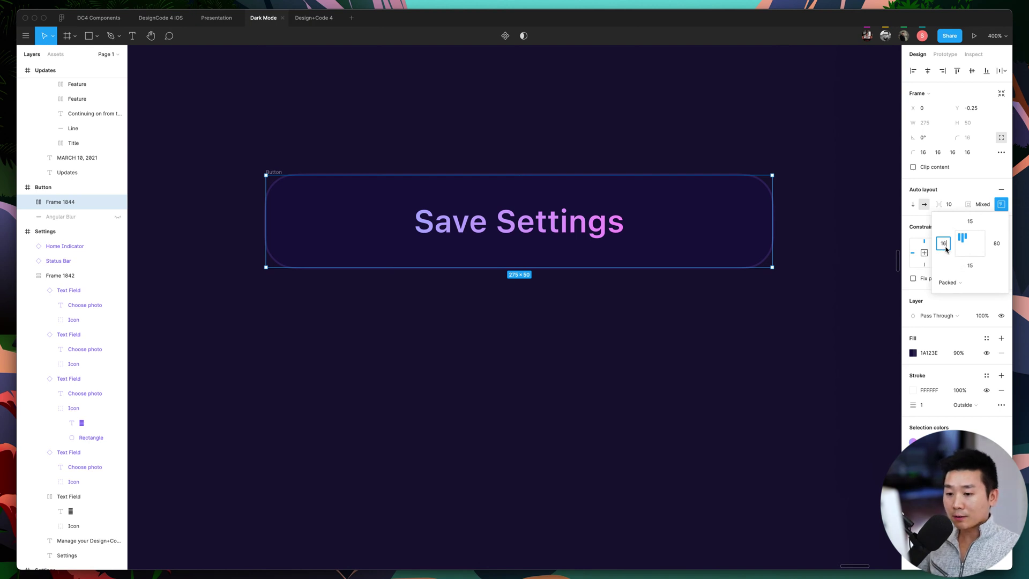
pyautogui.press('Return')
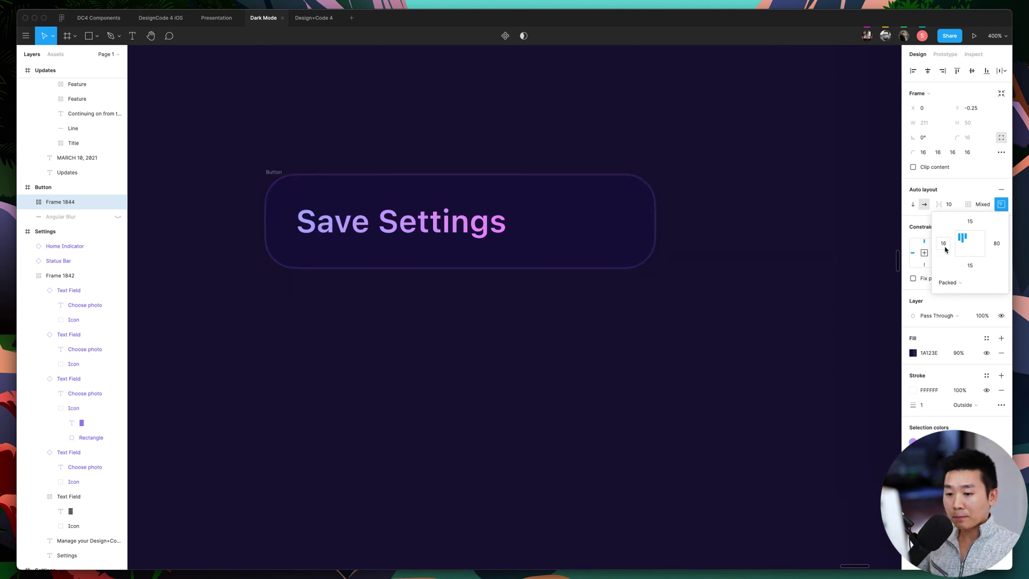
pyautogui.click(998, 244)
pyautogui.write('16')
pyautogui.press('Return')
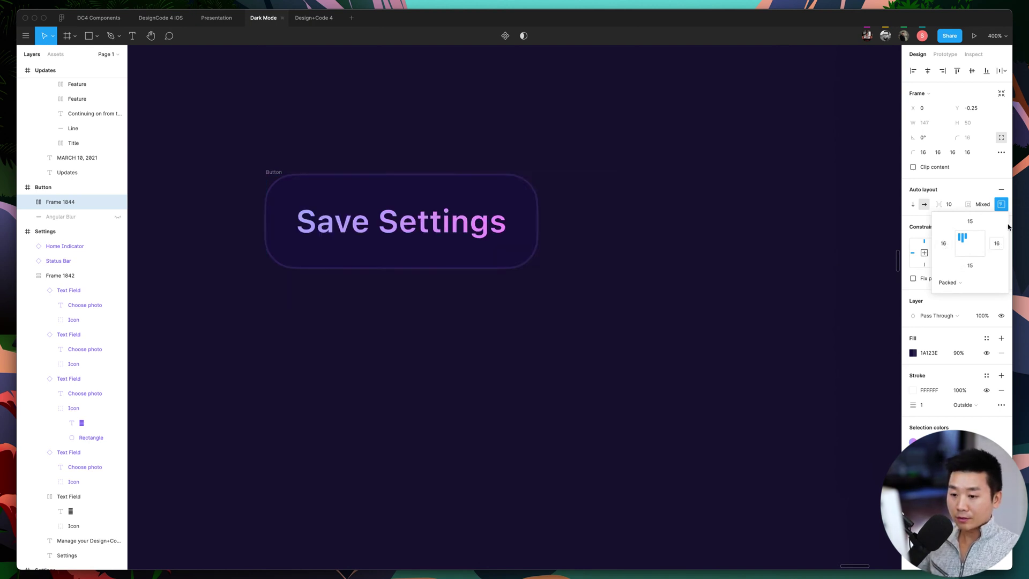
# Set the top and bottom padding of the auto layout frame to 16.
pyautogui.click(973, 223)
pyautogui.write('16')
pyautogui.press('Return')
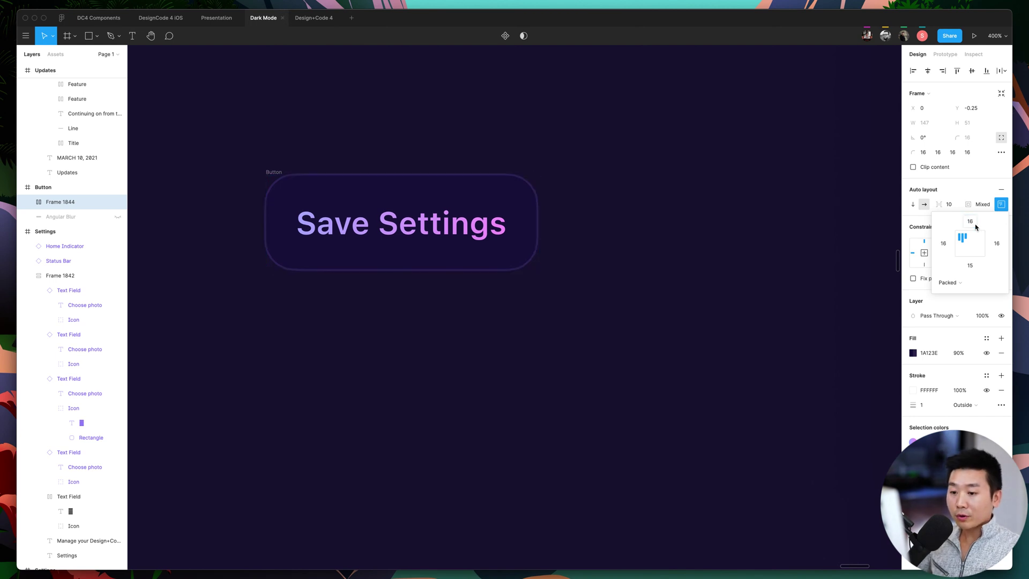
pyautogui.click(975, 224)
pyautogui.press('Tab')
pyautogui.press('Tab')
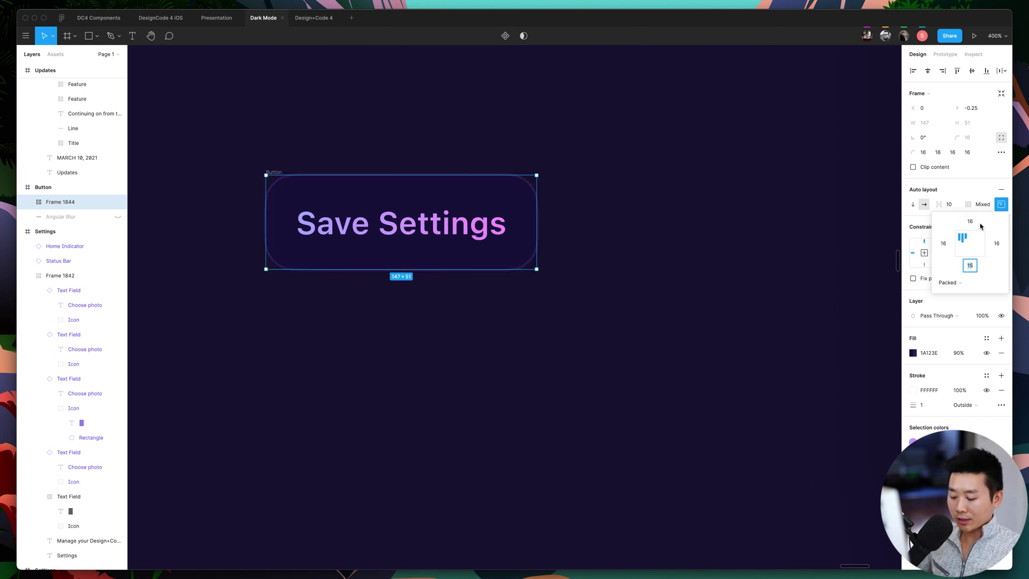
pyautogui.write('16')
pyautogui.press('Return')
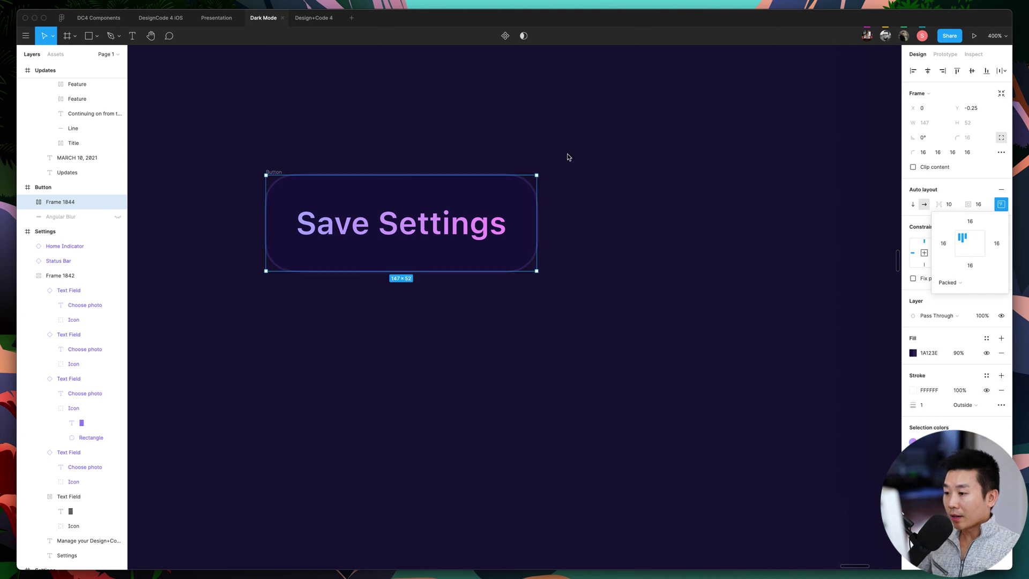
# Try shortening the button label to "Save" to test the auto layout, and undo the text change.
pyautogui.hscroll(-5, 567, 156)
pyautogui.doubleClick(606, 223)
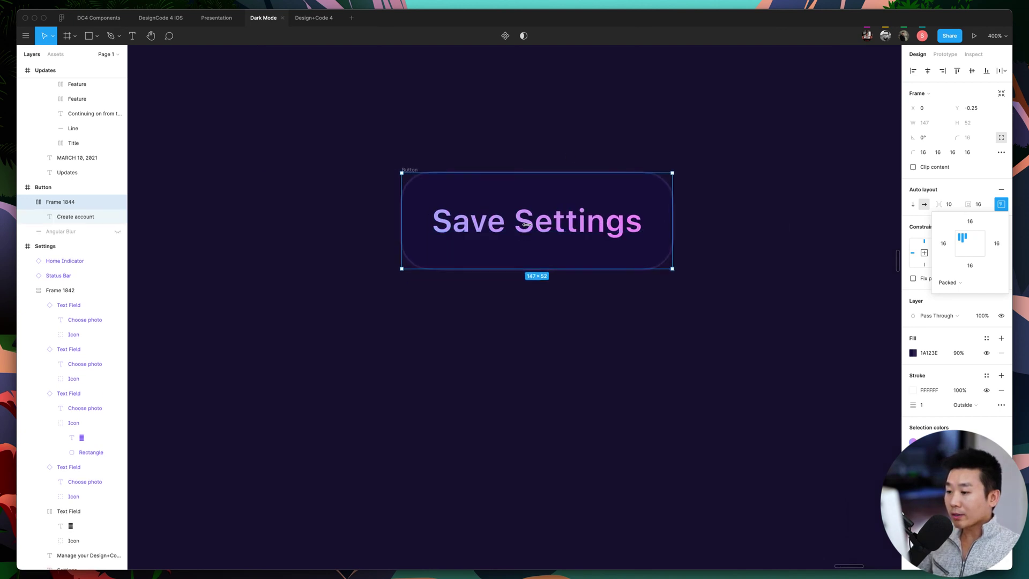
pyautogui.click(714, 307)
pyautogui.click(660, 245)
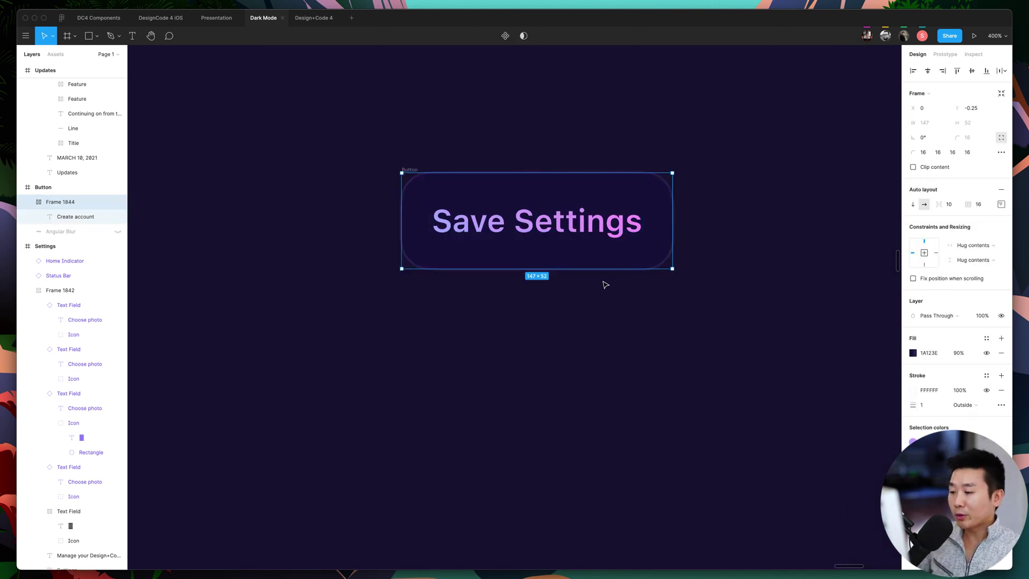
pyautogui.click(606, 232)
pyautogui.doubleClick(625, 229)
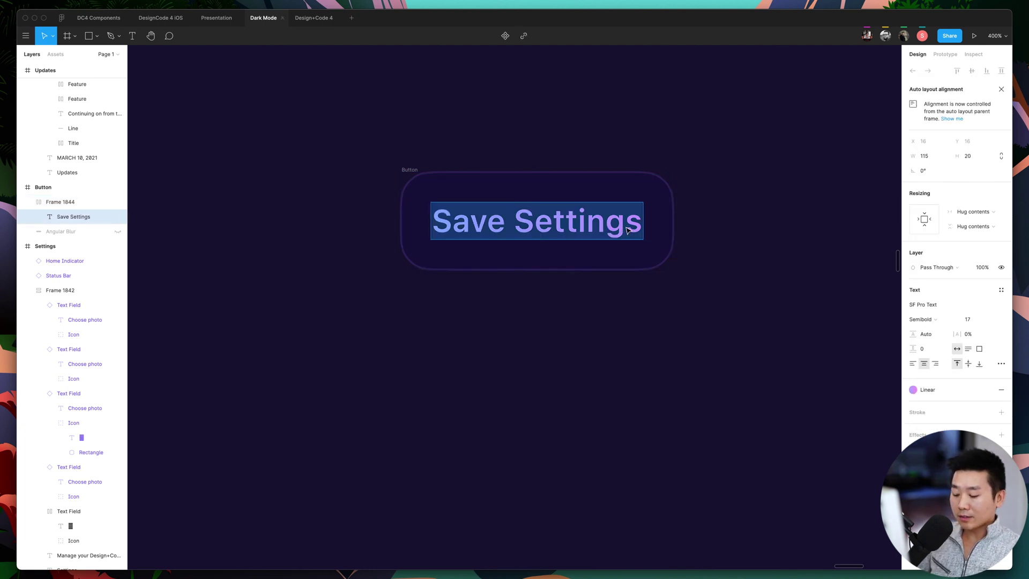
pyautogui.doubleClick(625, 226)
pyautogui.press('BackSpace')
pyautogui.press('BackSpace')
pyautogui.press('Escape')
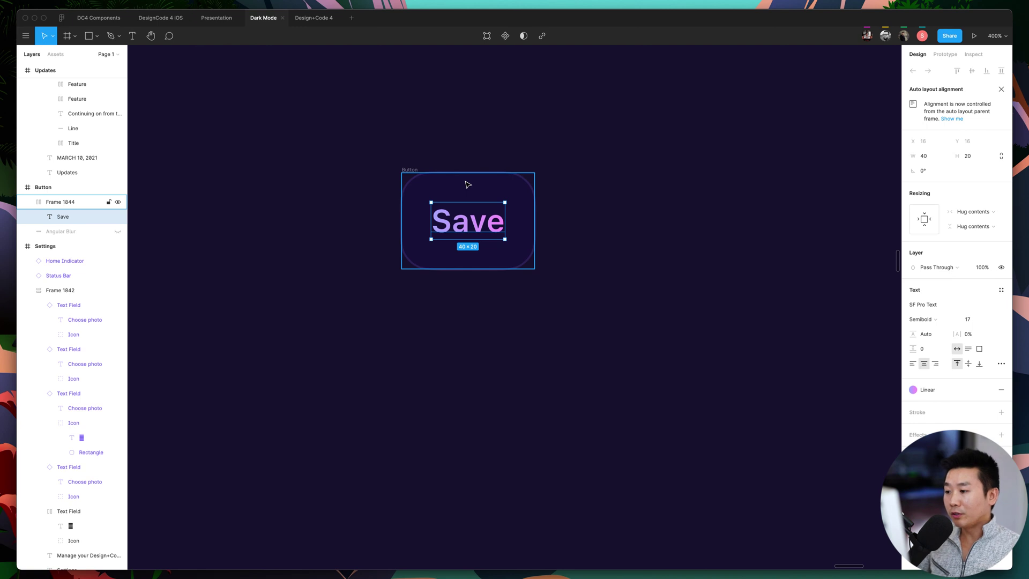
pyautogui.press('super+z')
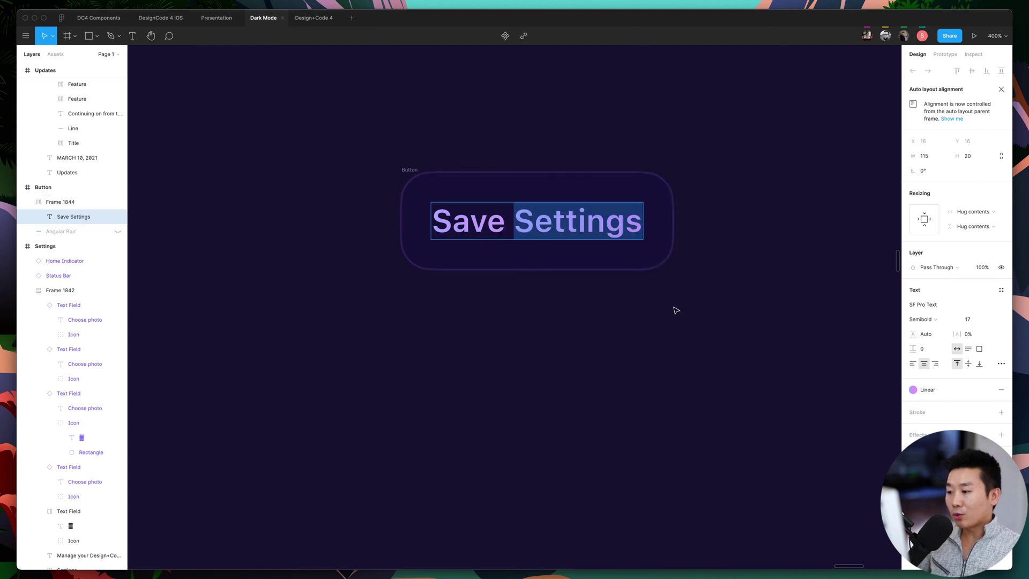
pyautogui.press('Escape')
# Show the Angular Blur layer again and resize it to 147 × 52 to match the auto layout frame.
pyautogui.hscroll(-3, 687, 317)
pyautogui.scroll(2, 695, 347)
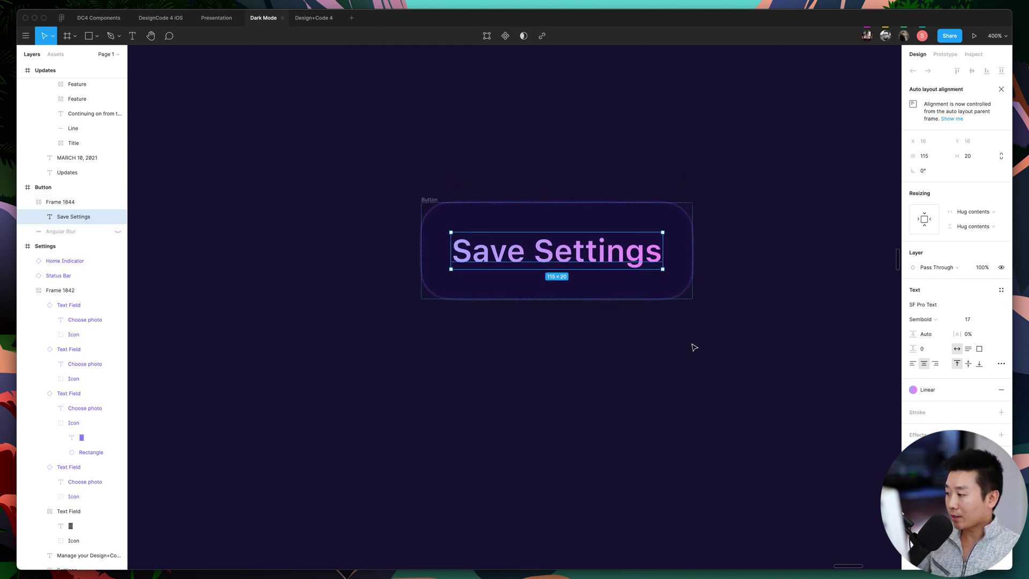
pyautogui.hscroll(2, 694, 348)
pyautogui.click(92, 232)
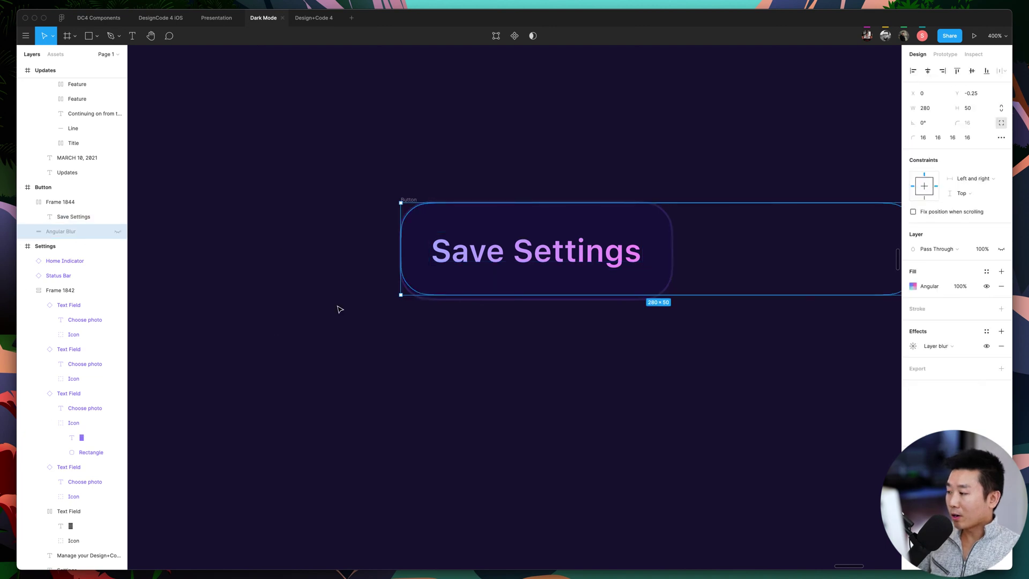
pyautogui.hscroll(2, 322, 304)
pyautogui.click(118, 231)
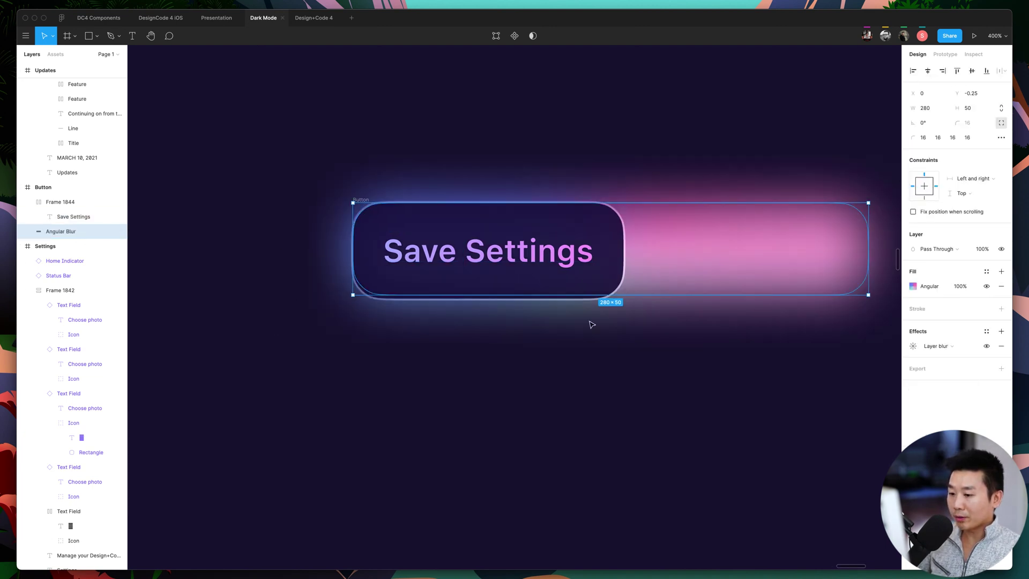
pyautogui.moveTo(867, 232); pyautogui.dragTo(624, 232)
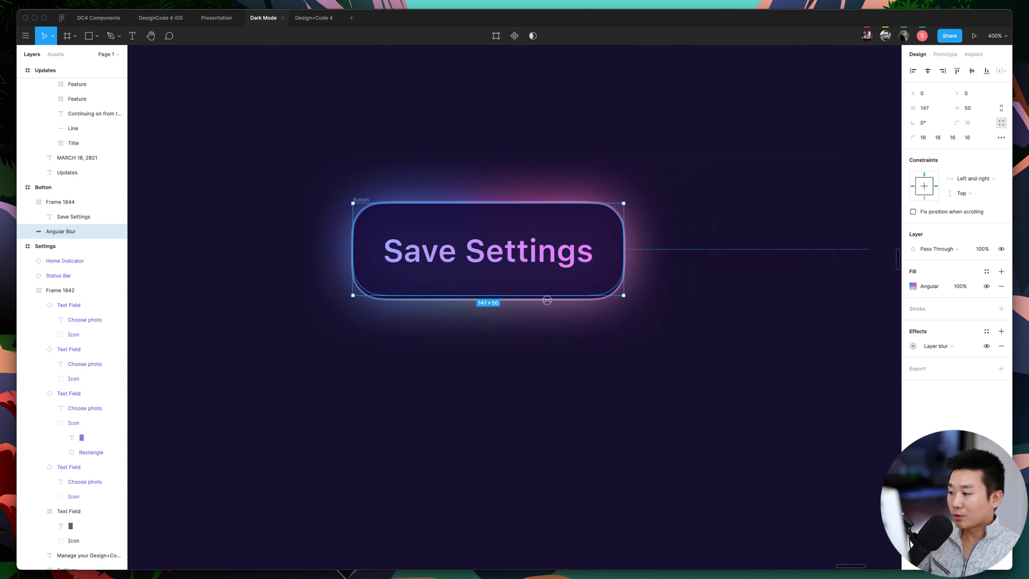
pyautogui.moveTo(544, 295); pyautogui.dragTo(545, 299)
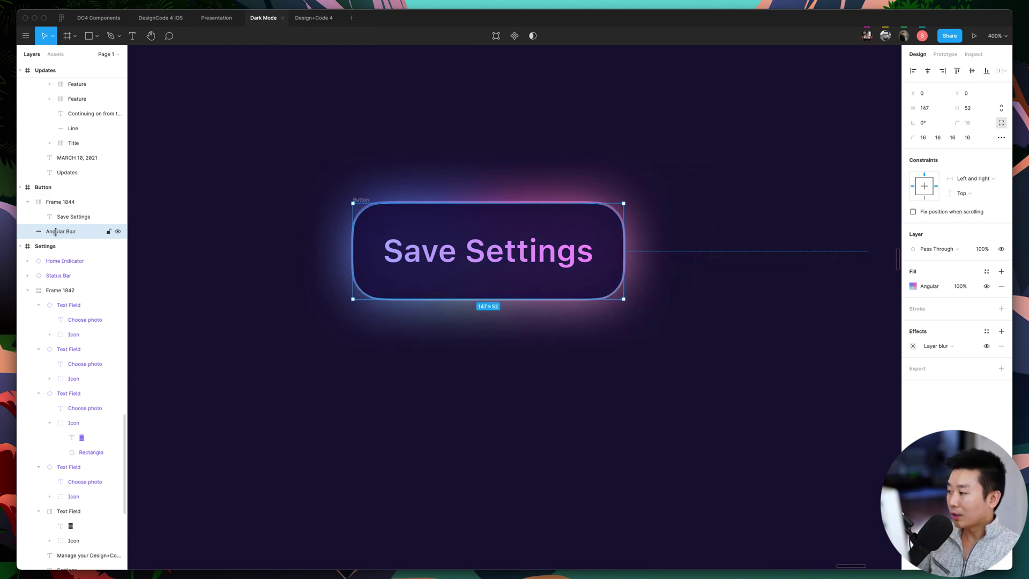
# Group the auto layout frame and the Angular Blur layer.
pyautogui.click(60, 202)
pyautogui.click(61, 231)
pyautogui.click(60, 202)
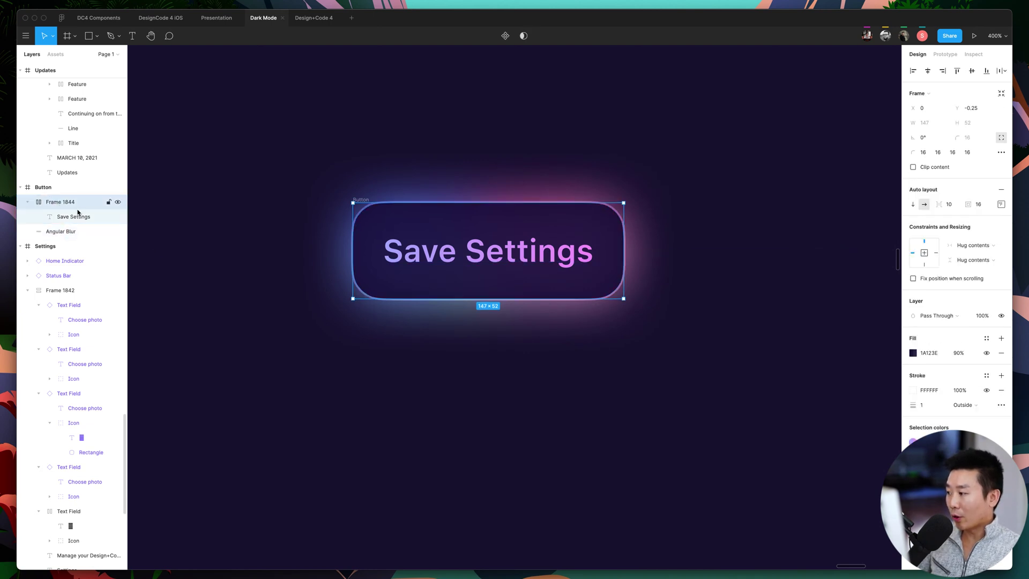
pyautogui.click(63, 236)
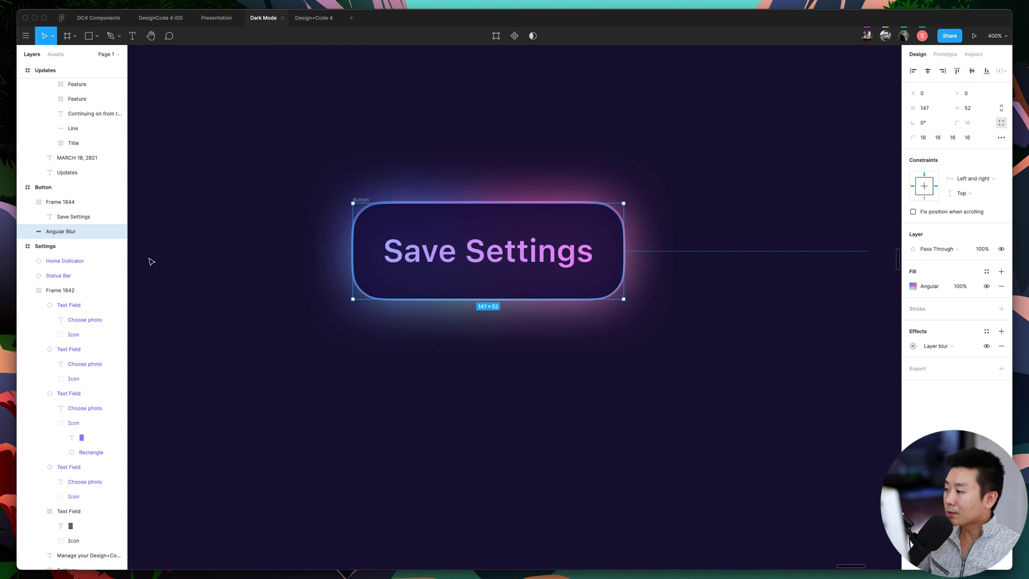
pyautogui.keyDown('shift'); pyautogui.click(69, 202); pyautogui.keyUp('shift')
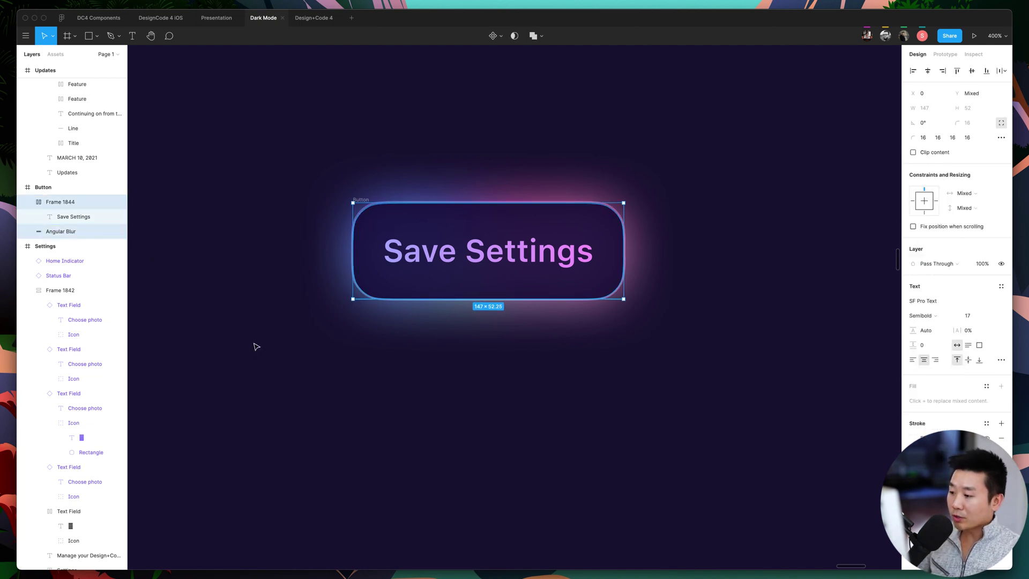
pyautogui.press('super+g')
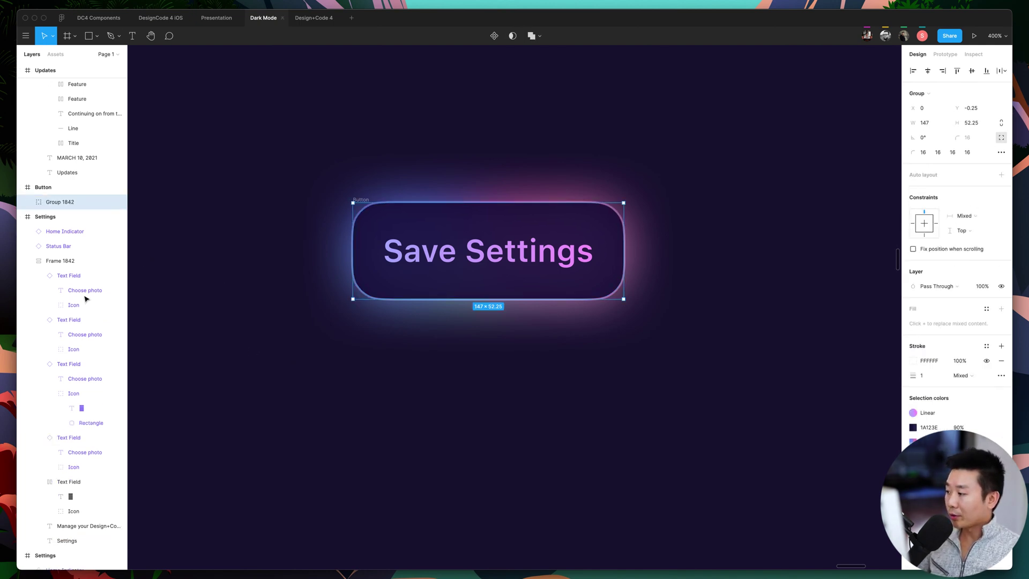
# Rename the new group as Button.
pyautogui.doubleClick(67, 203)
pyautogui.write('B')
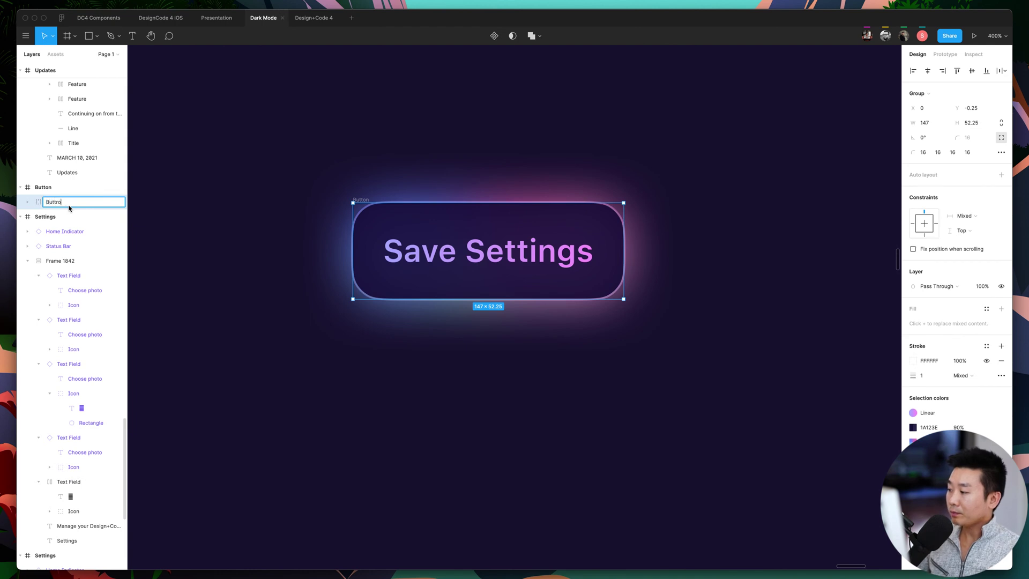
pyautogui.write('utton')
pyautogui.press('Return')
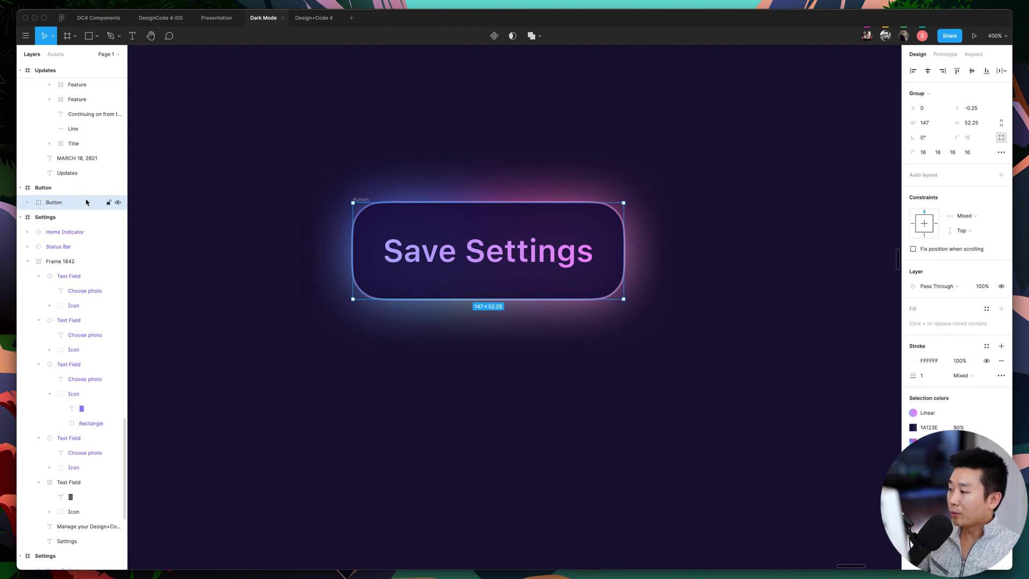
# Expand the Button group and examine its auto layout frame and the Angular Blur layer's size and constraints.
pyautogui.click(27, 202)
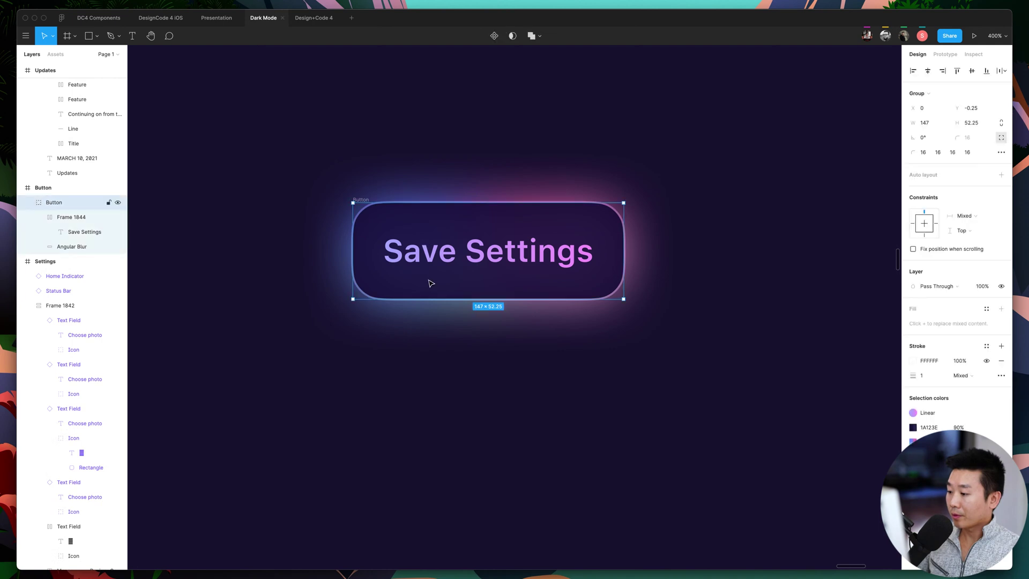
pyautogui.doubleClick(437, 261)
pyautogui.click(71, 217)
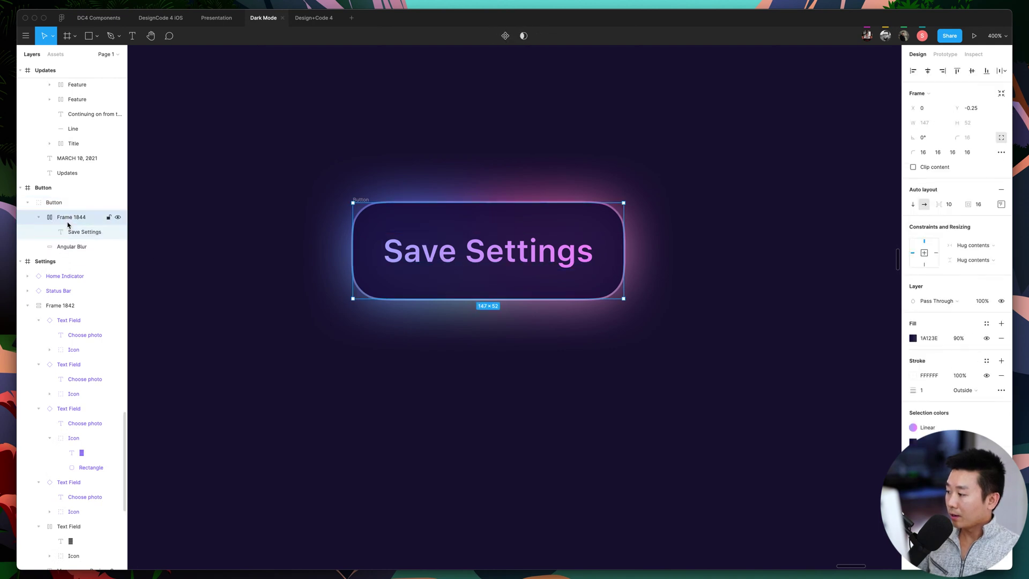
pyautogui.click(65, 261)
pyautogui.click(71, 247)
pyautogui.click(405, 380)
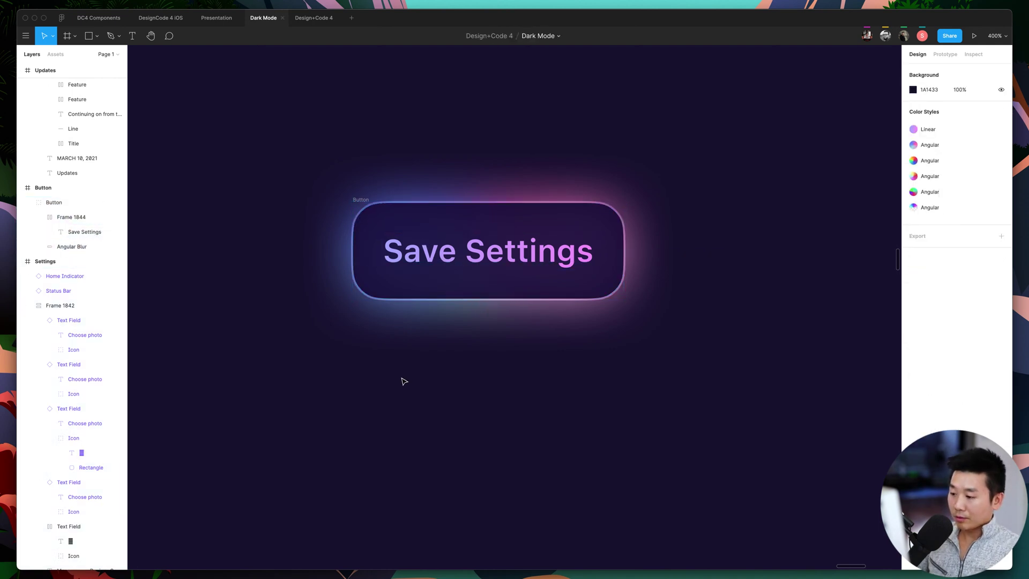
pyautogui.press('-')
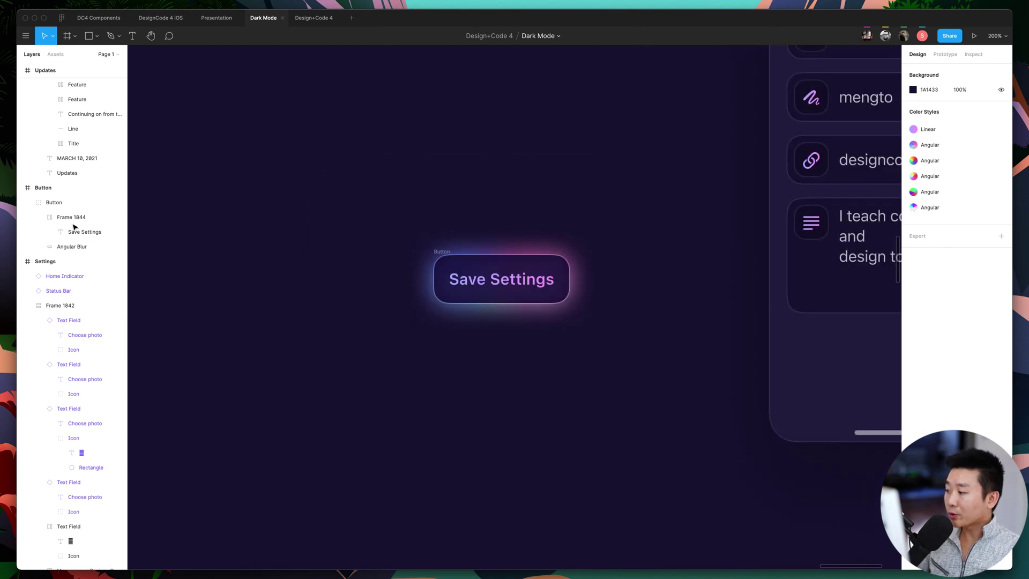
pyautogui.click(74, 247)
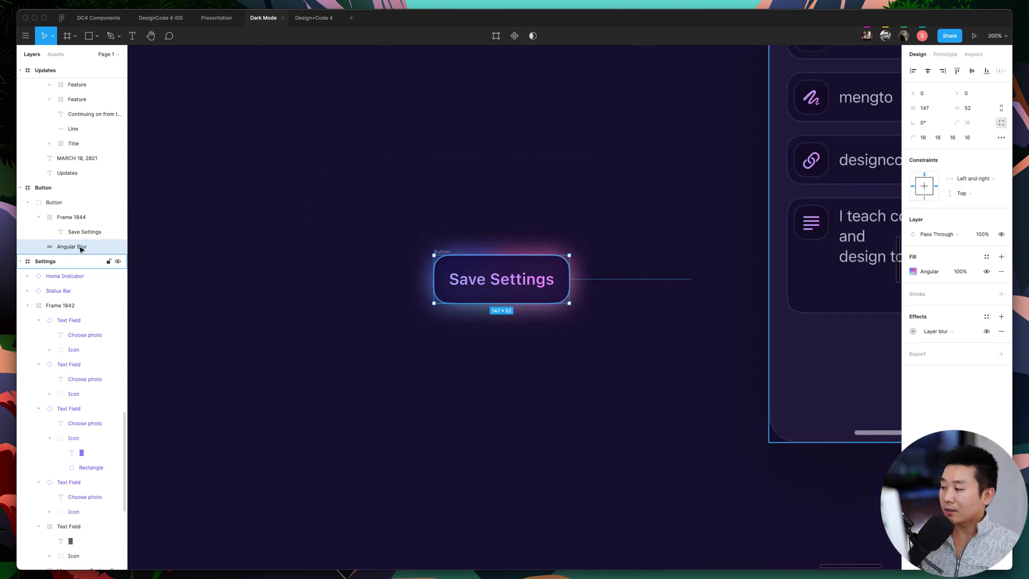
# Temporarily hide Frame 1844 to examine the Angular Blur layer beneath it, and show the frame again.
pyautogui.hscroll(-2, 412, 328)
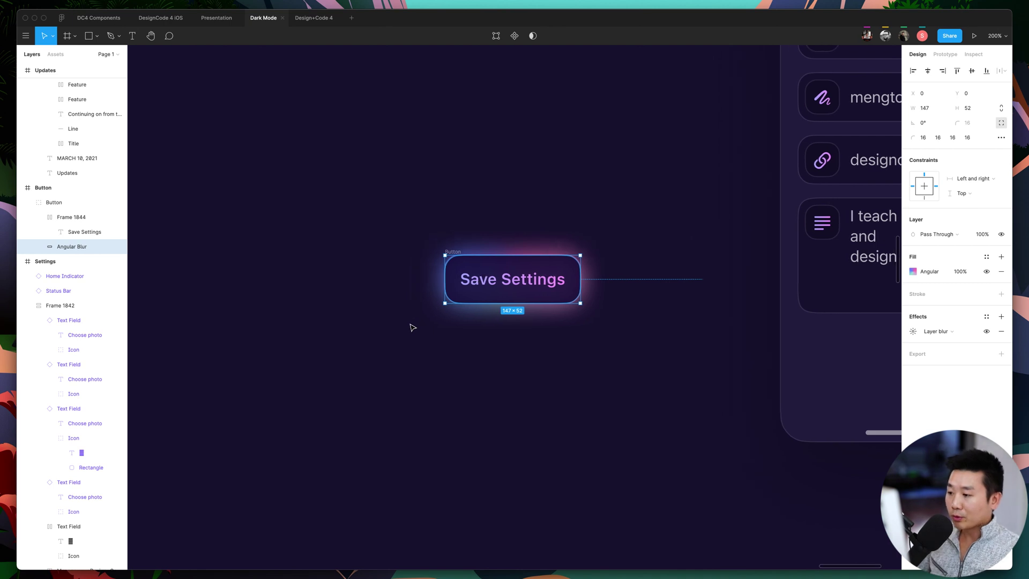
pyautogui.press('+')
pyautogui.click(80, 217)
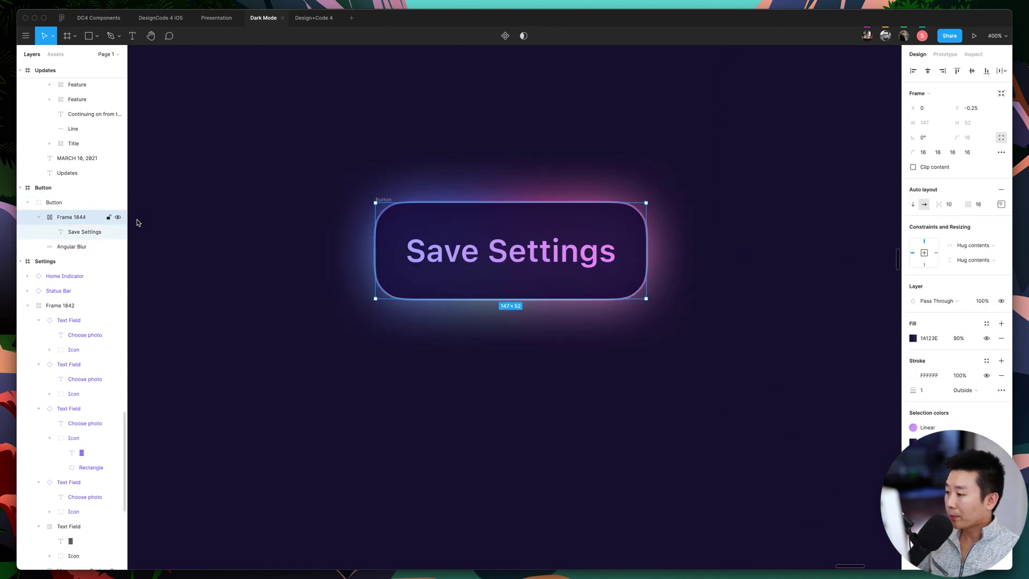
pyautogui.click(119, 218)
pyautogui.click(320, 420)
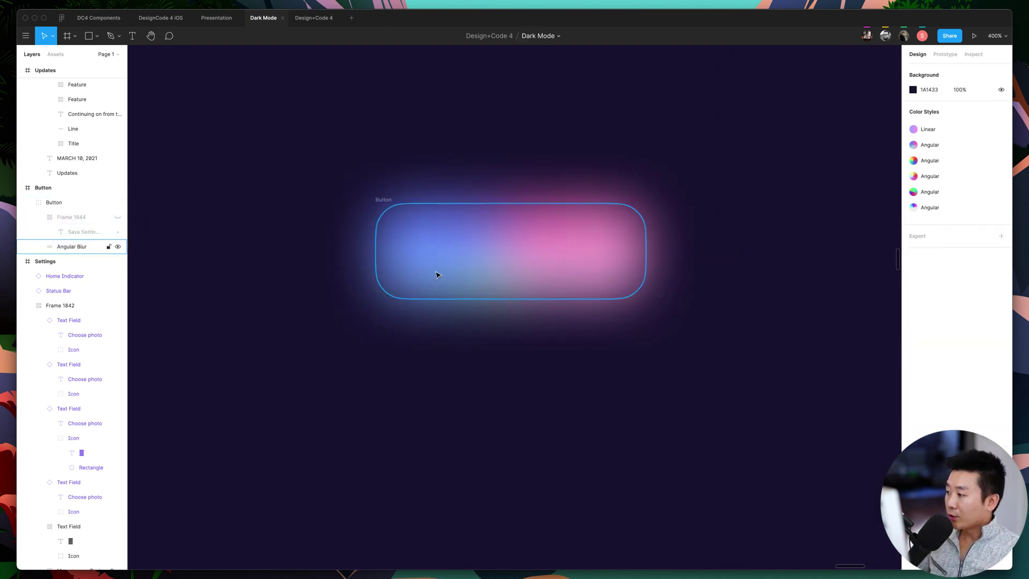
pyautogui.click(437, 275)
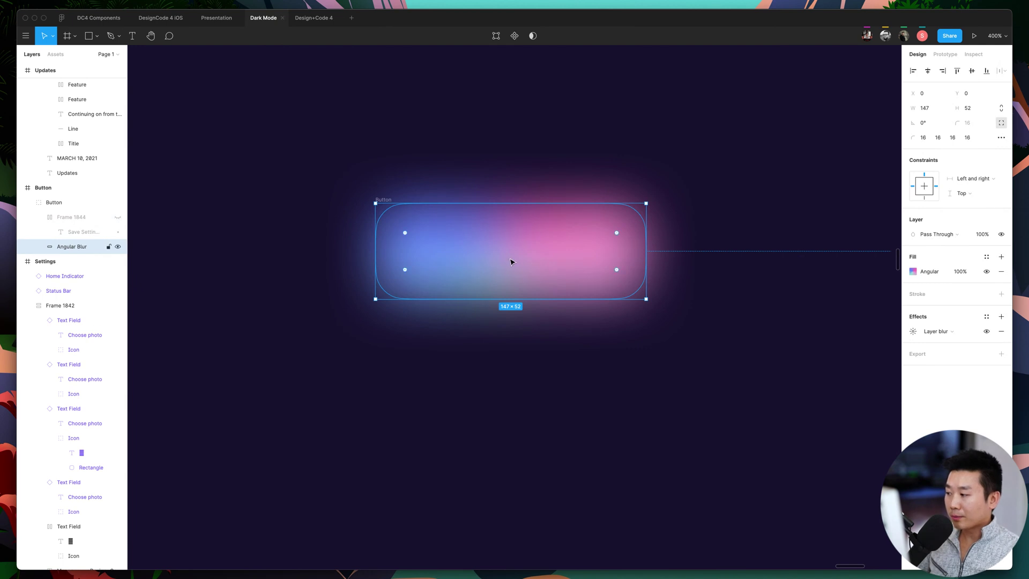
pyautogui.click(75, 218)
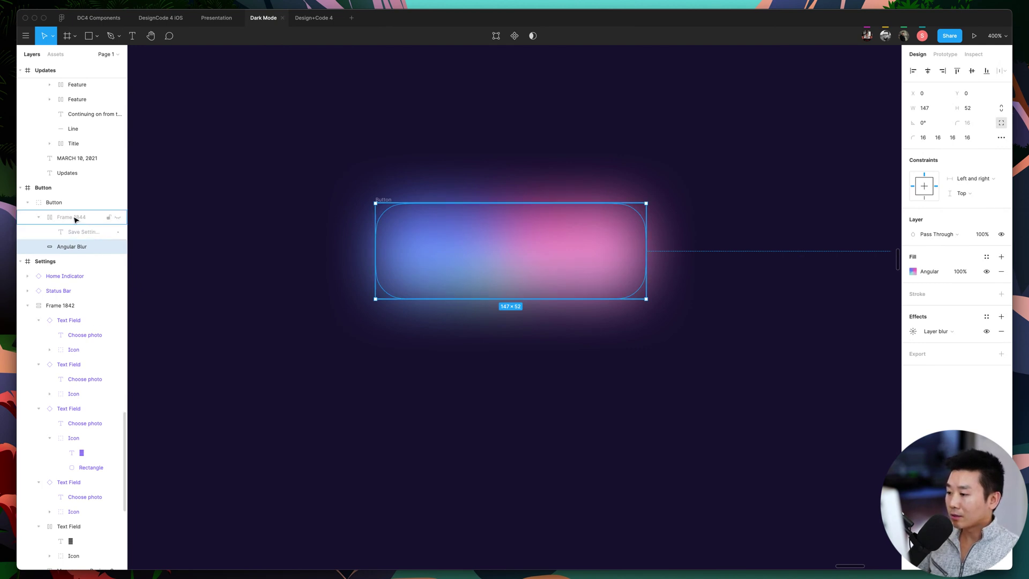
pyautogui.click(119, 216)
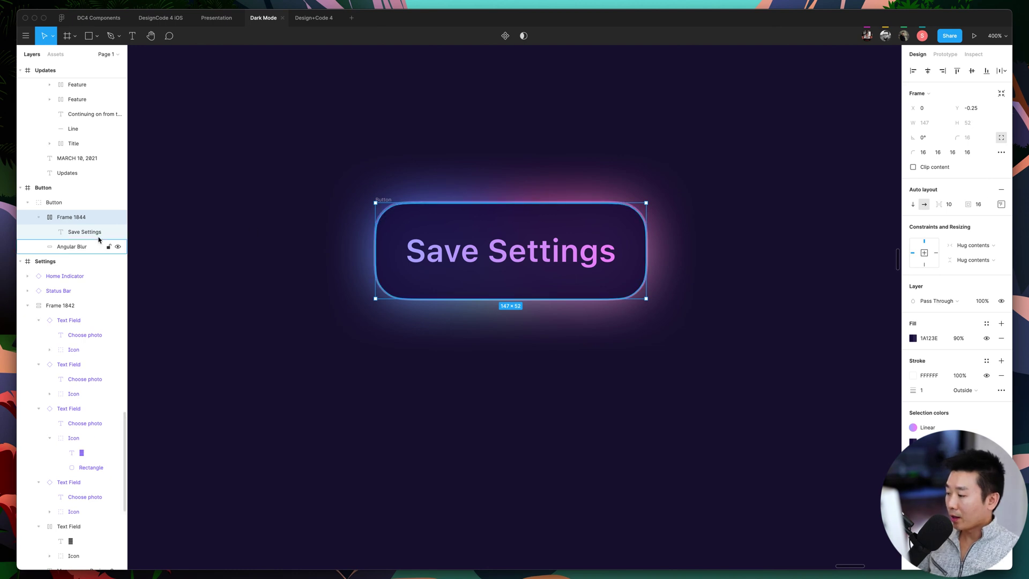
# Delete the Angular Blur layer from the Button group.
pyautogui.click(75, 247)
pyautogui.click(72, 218)
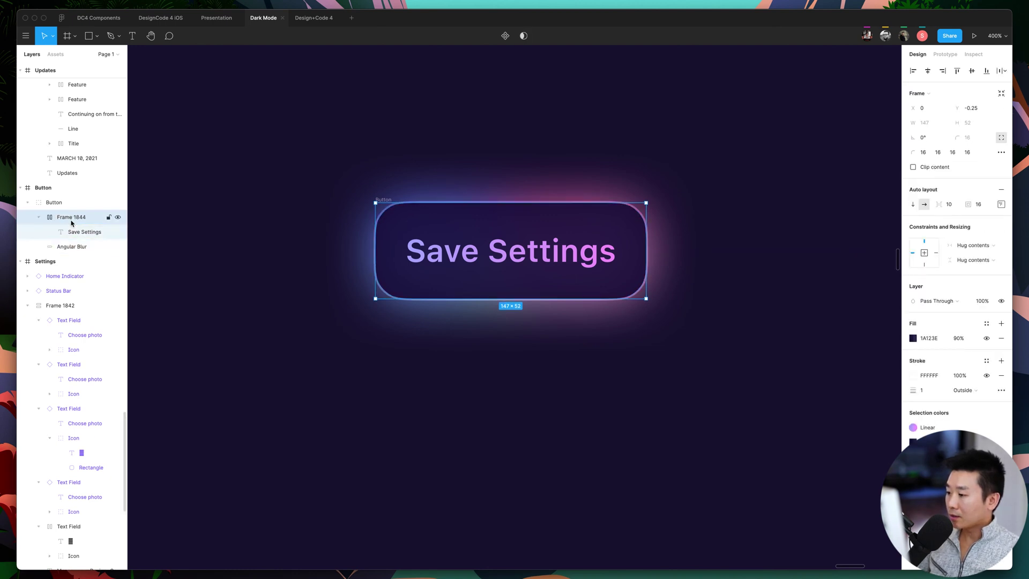
pyautogui.click(143, 257)
pyautogui.click(63, 216)
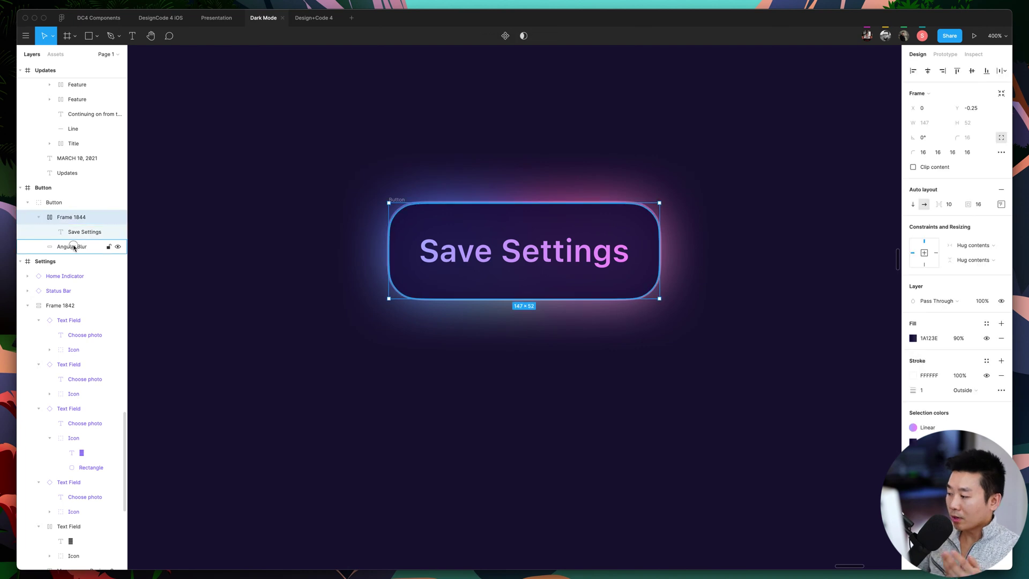
pyautogui.click(73, 247)
pyautogui.press('Delete')
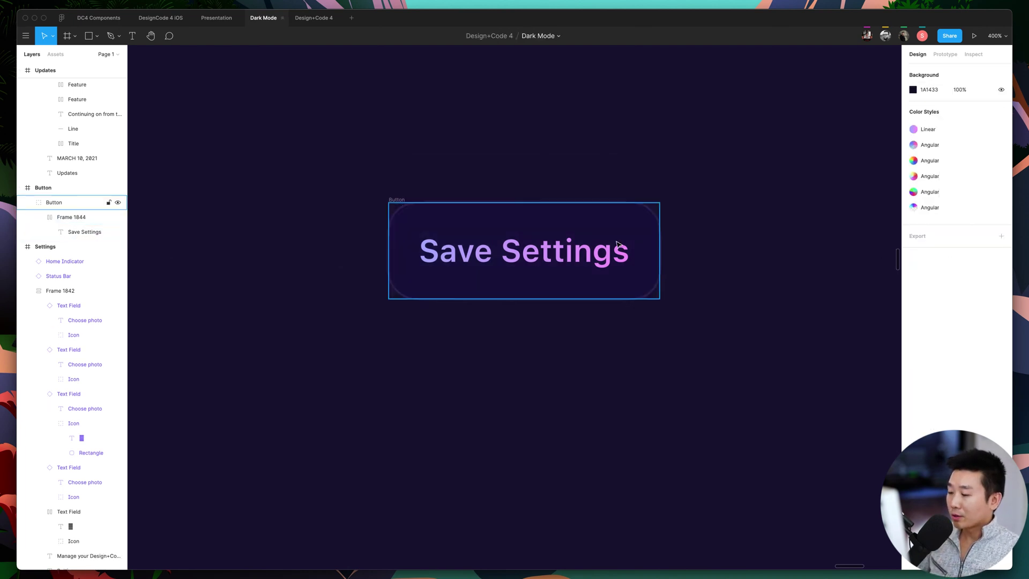
pyautogui.click(392, 279)
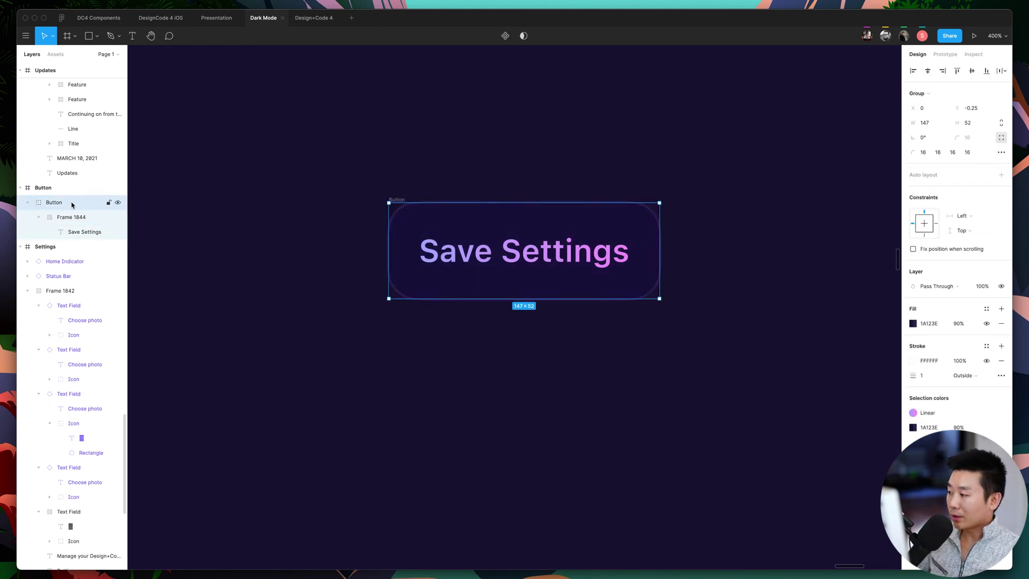
# Duplicate Frame 1844 inside the Button group and delete the Save Settings text from the original frame.
pyautogui.click(75, 220)
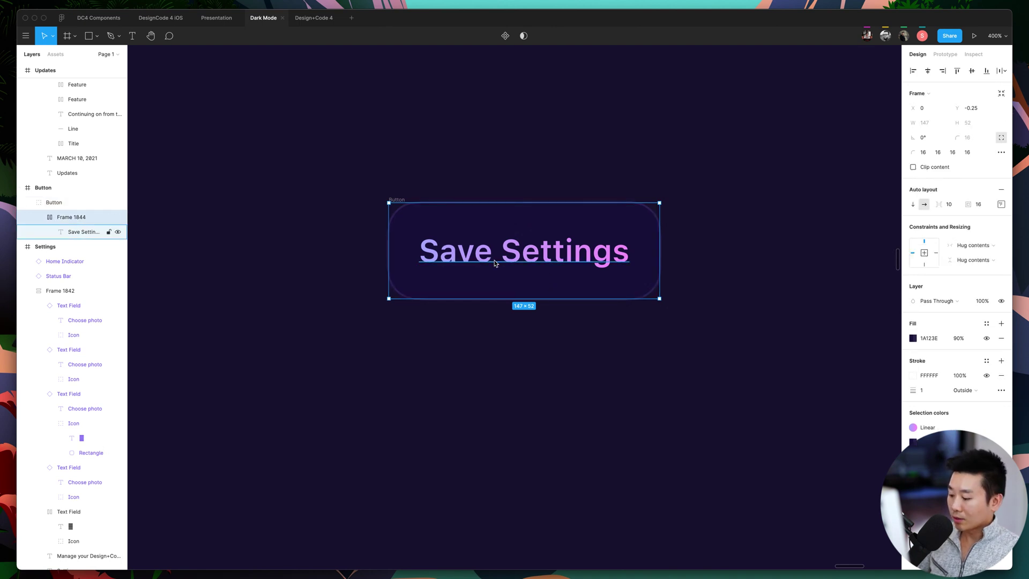
pyautogui.hotkey('ctrl', 'd')
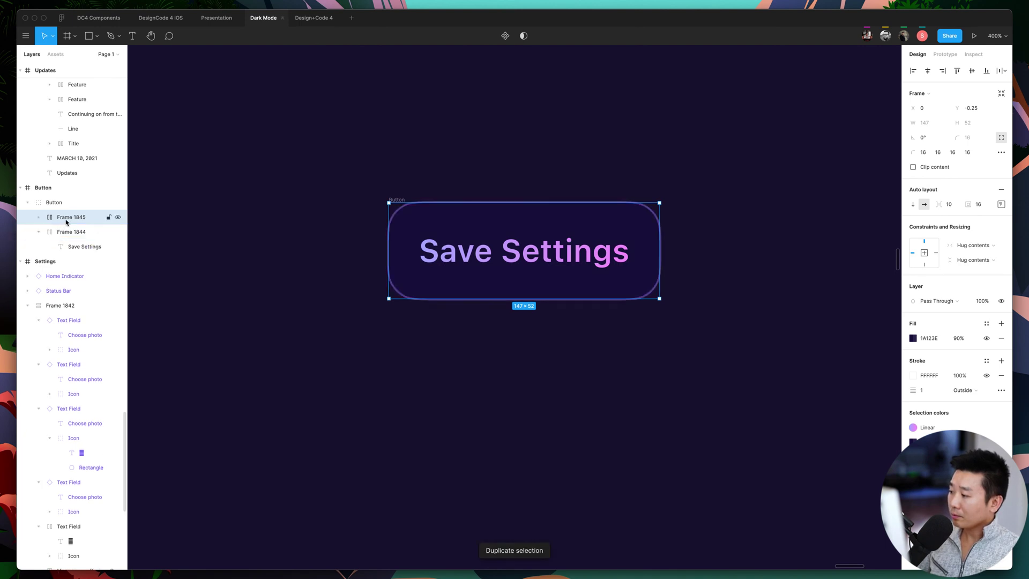
pyautogui.click(86, 246)
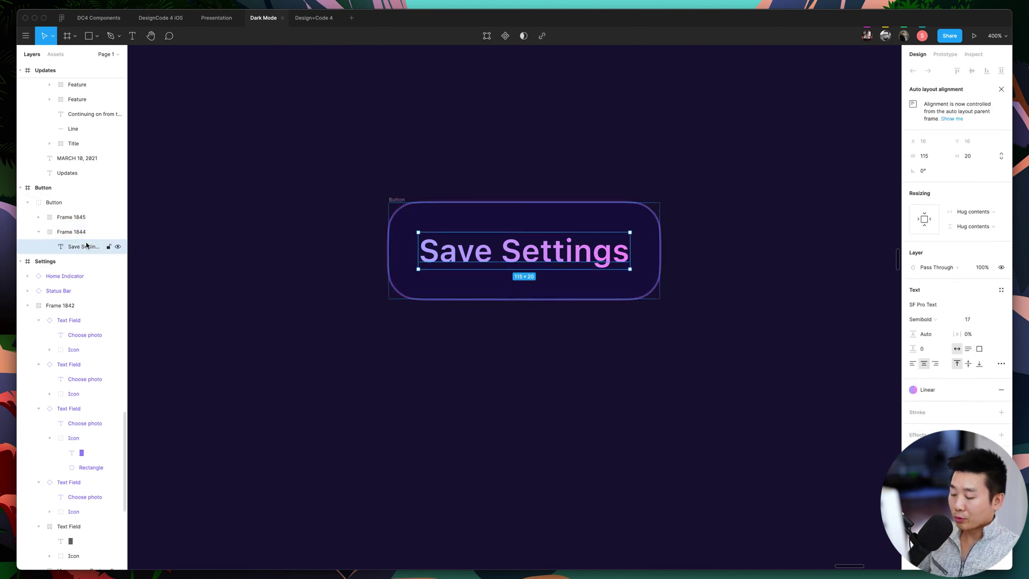
pyautogui.press('Delete')
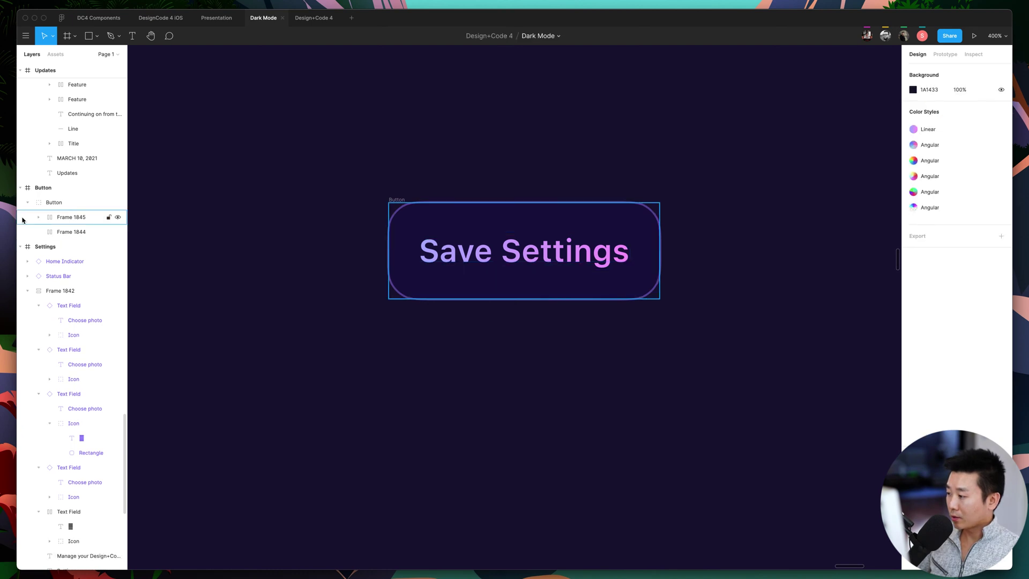
# Hide the duplicated frame holding the Save Settings text and remove the stroke from Frame 1844.
pyautogui.click(57, 220)
pyautogui.press('shift+super+h')
pyautogui.press('Tab')
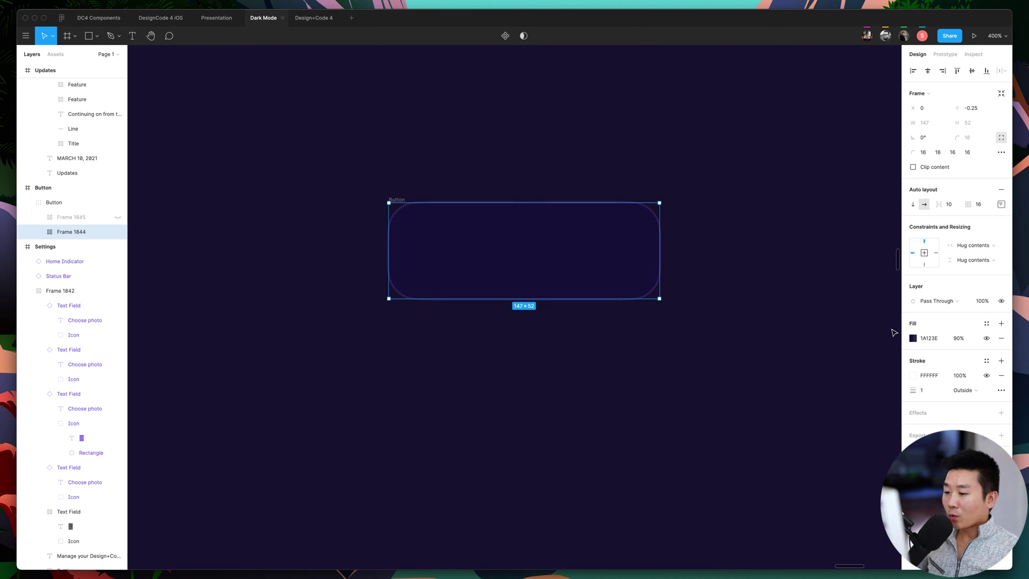
pyautogui.click(1001, 375)
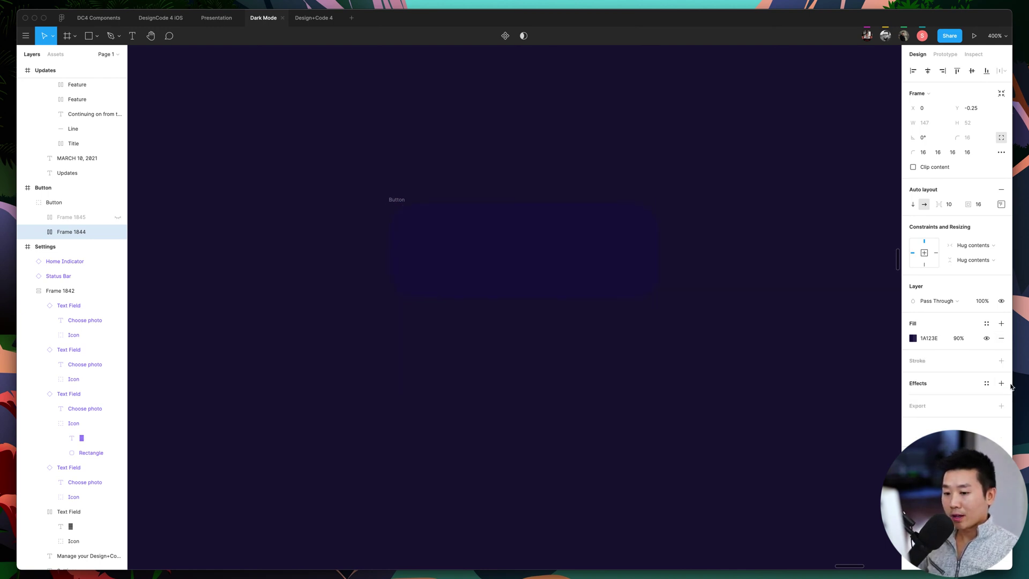
# Apply the blue-and-pink Angular color style to Frame 1844's fill and detach the fill from the style.
pyautogui.click(987, 325)
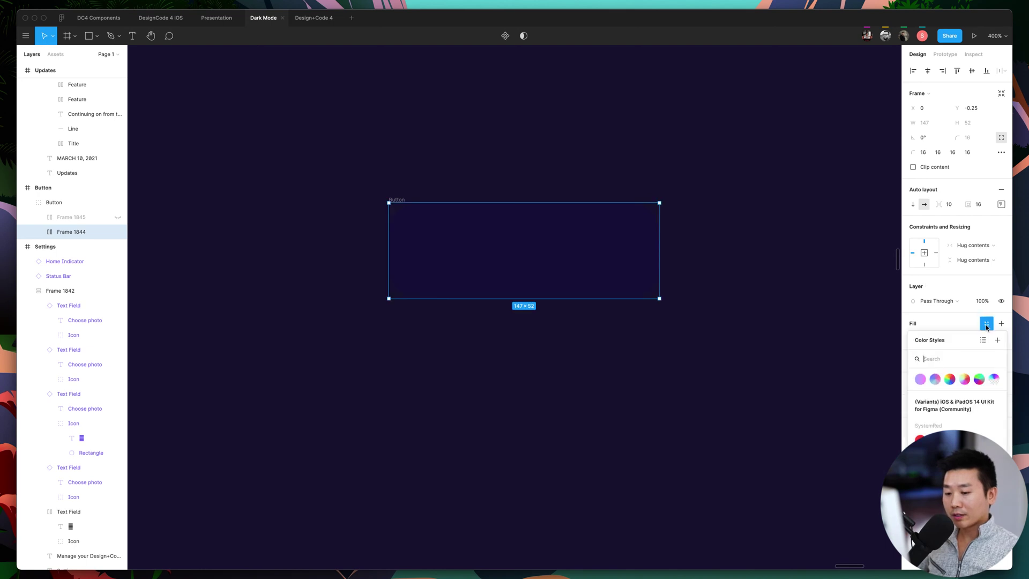
pyautogui.click(935, 379)
pyautogui.click(939, 323)
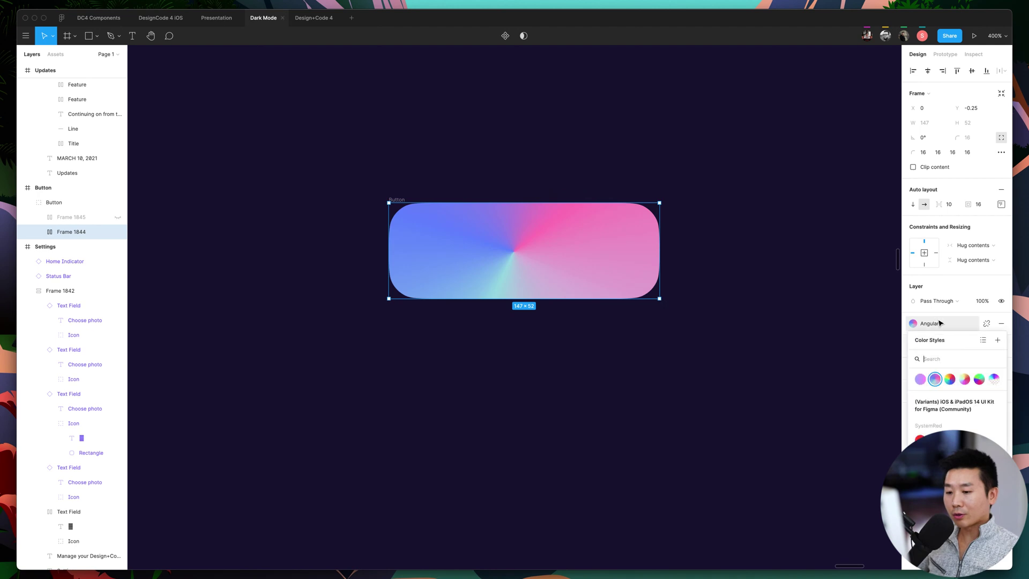
pyautogui.click(987, 323)
# Change the gradient type of Frame 1844's fill to Linear.
pyautogui.click(914, 339)
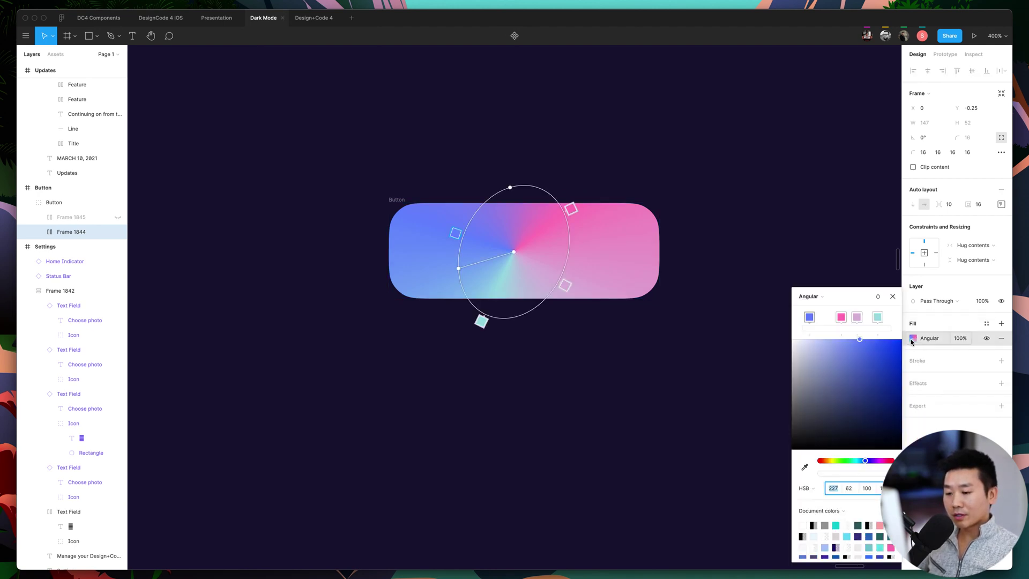
pyautogui.click(824, 299)
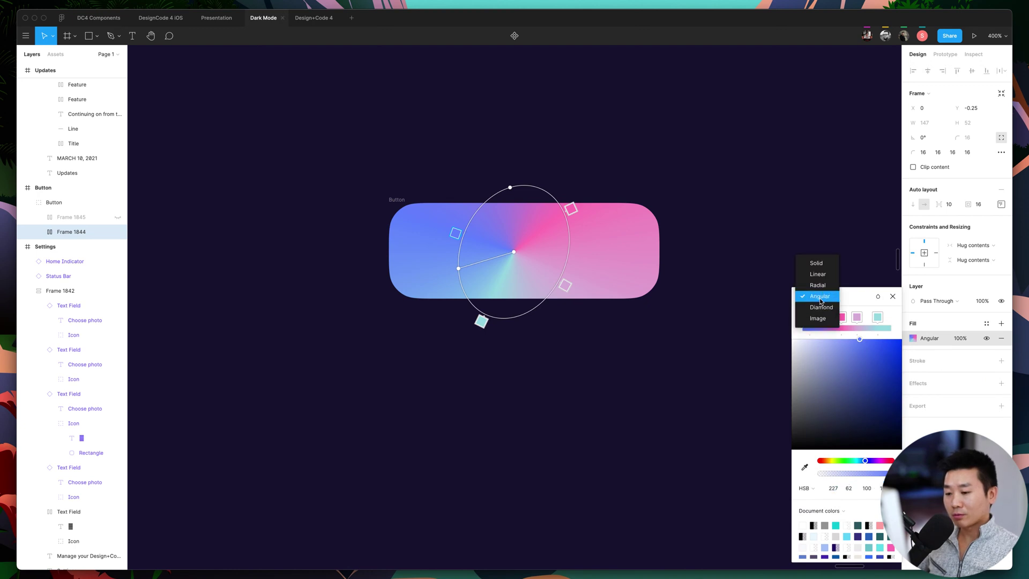
pyautogui.click(818, 274)
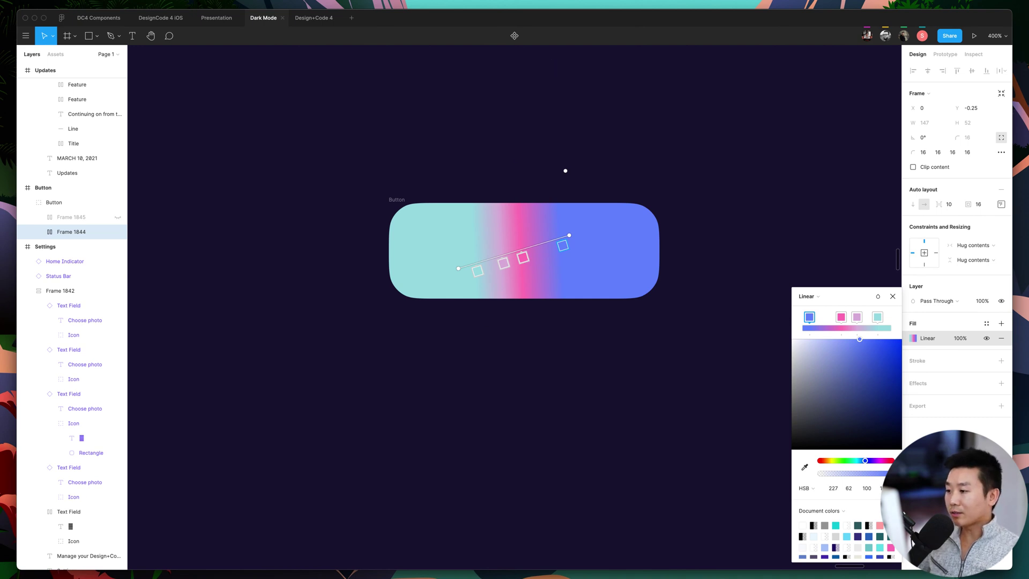
# Switch to Safari, open grabient.com in a new tab to look over its gradients, and return to Figma.
pyautogui.press('super+Tab')
pyautogui.press('super+t')
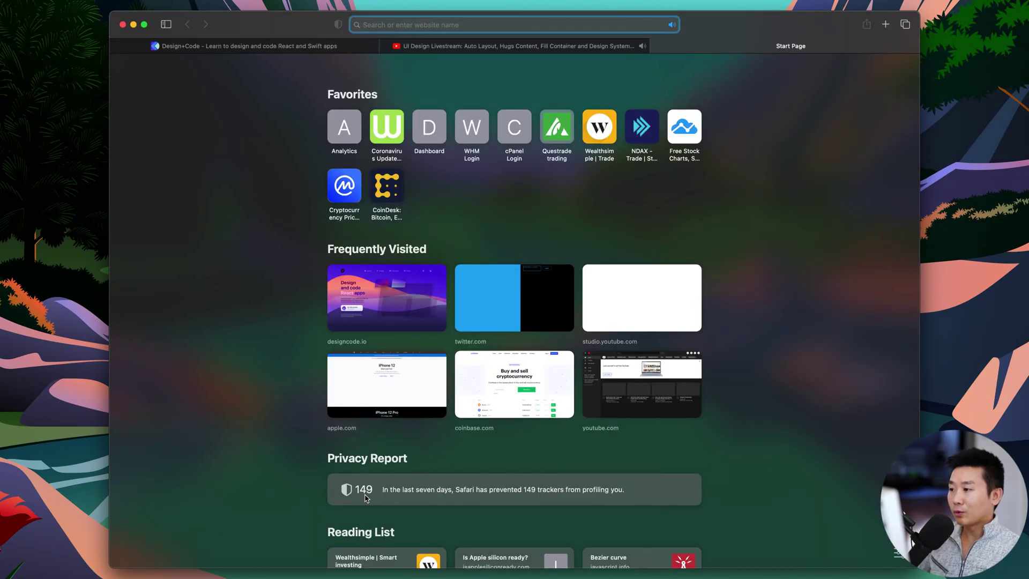
pyautogui.write('grabient.com')
pyautogui.press('Return')
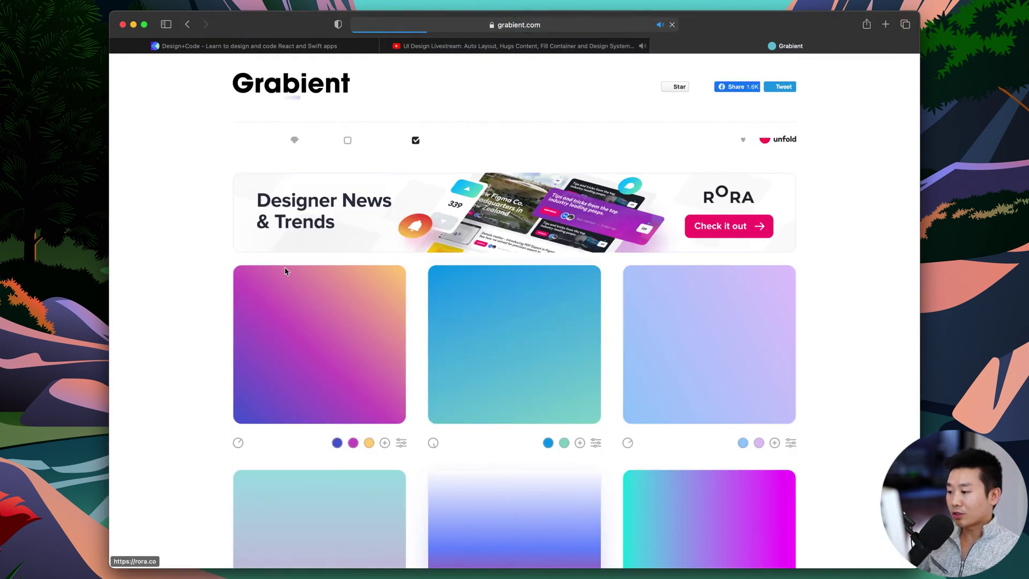
pyautogui.scroll(-3, 307, 531)
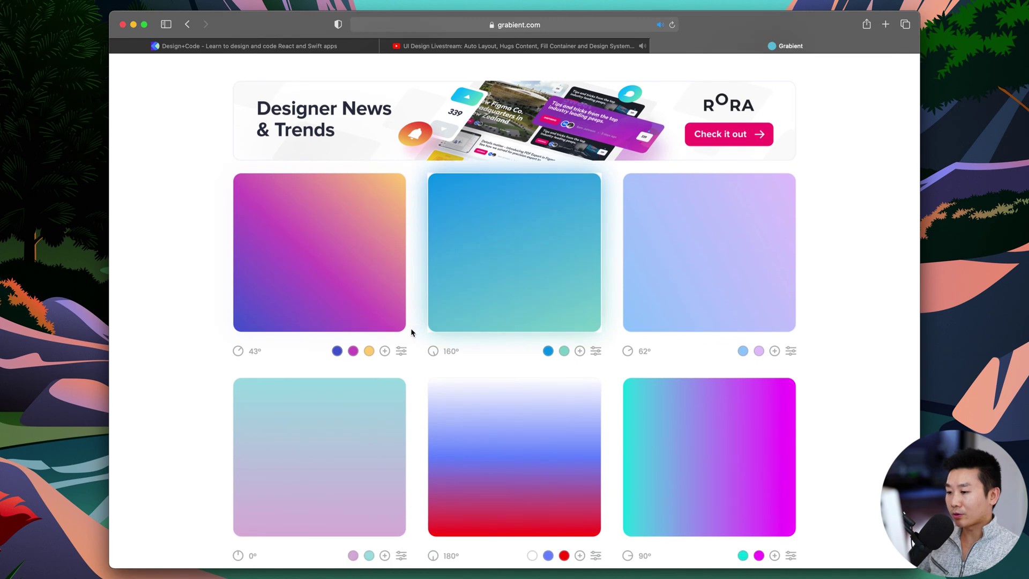
pyautogui.scroll(3, 263, 386)
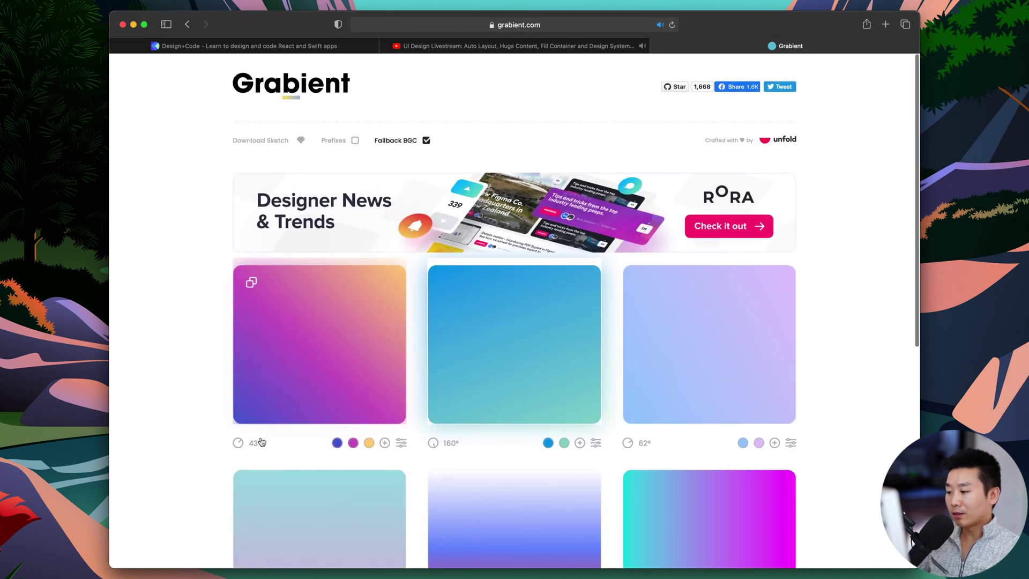
pyautogui.click(494, 575)
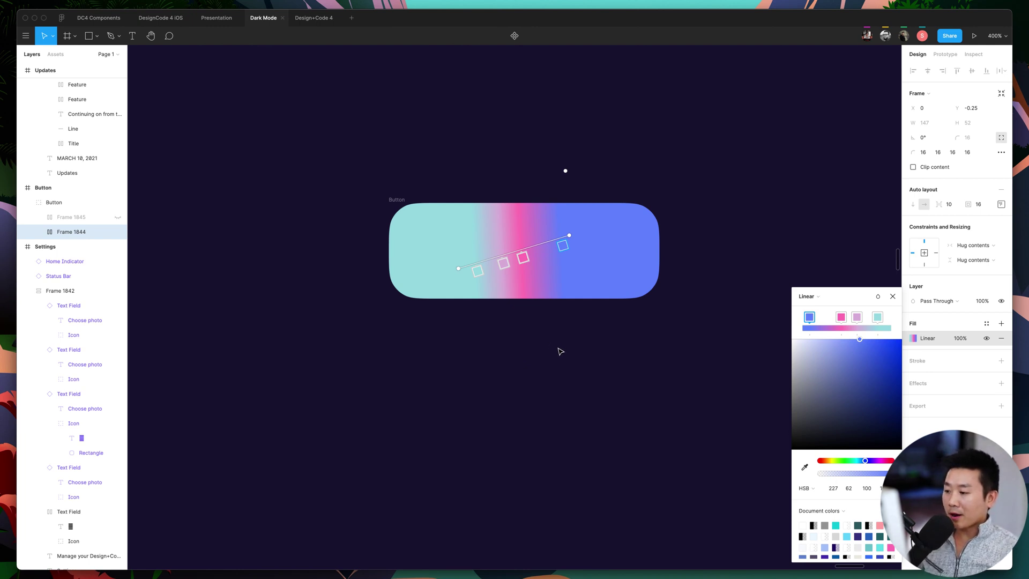
# Try the Radial gradient type on Frame 1844's fill, stretch its handle and undo the stretch, and return the gradient to Angular.
pyautogui.click(816, 301)
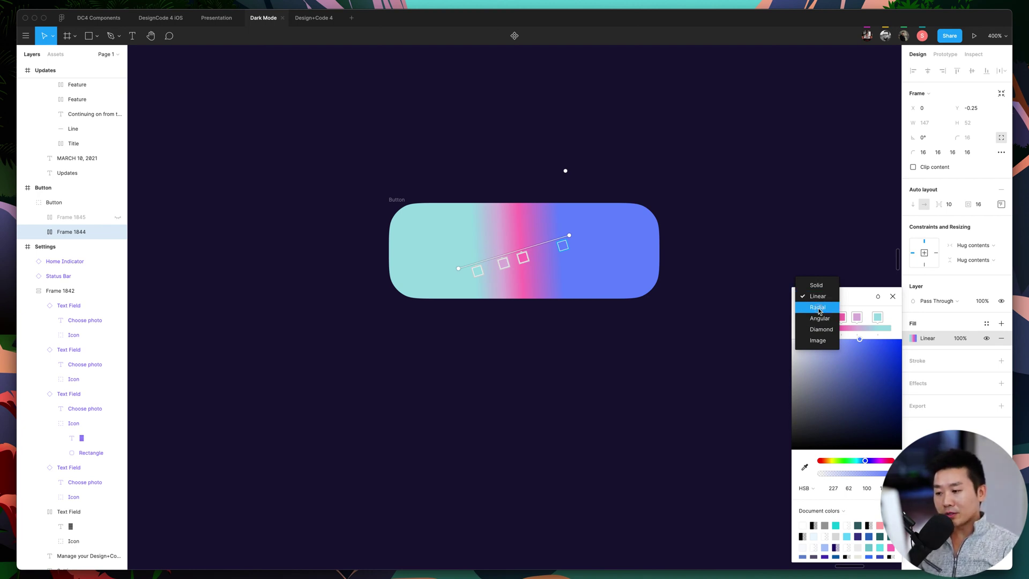
pyautogui.click(818, 307)
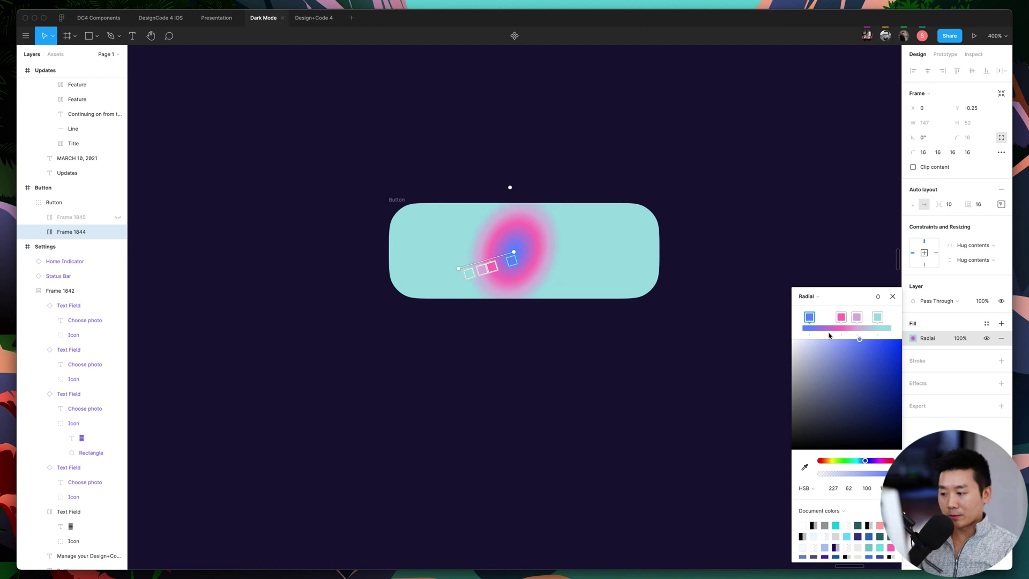
pyautogui.moveTo(461, 276); pyautogui.dragTo(232, 436)
pyautogui.press('super+z')
pyautogui.hscroll(2, 541, 240)
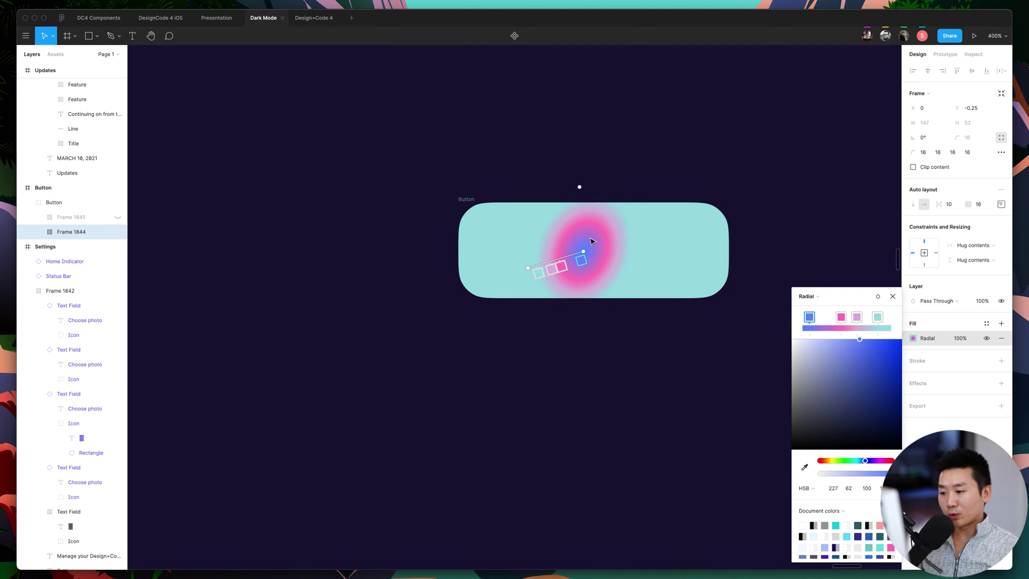
pyautogui.click(811, 297)
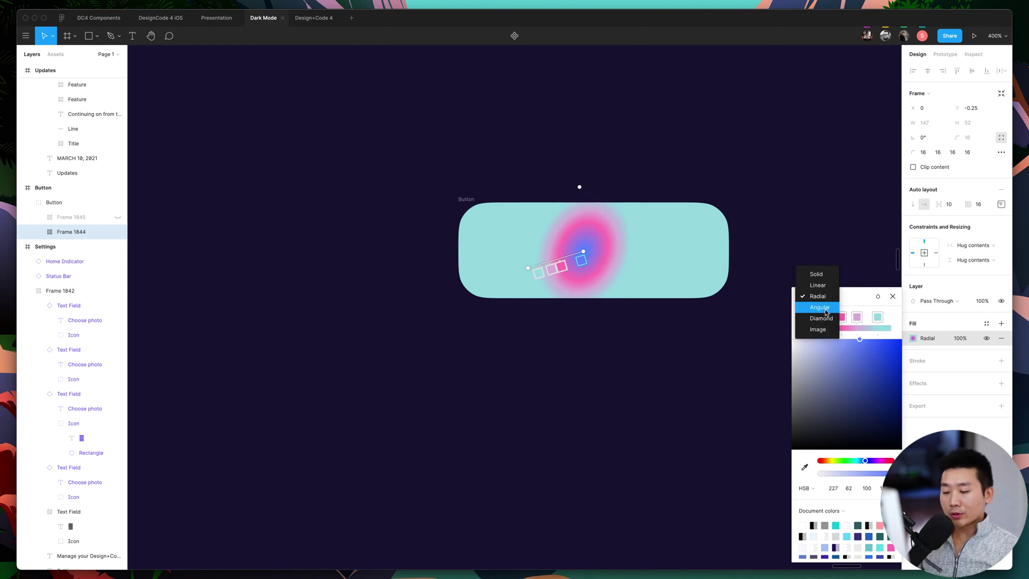
pyautogui.click(820, 308)
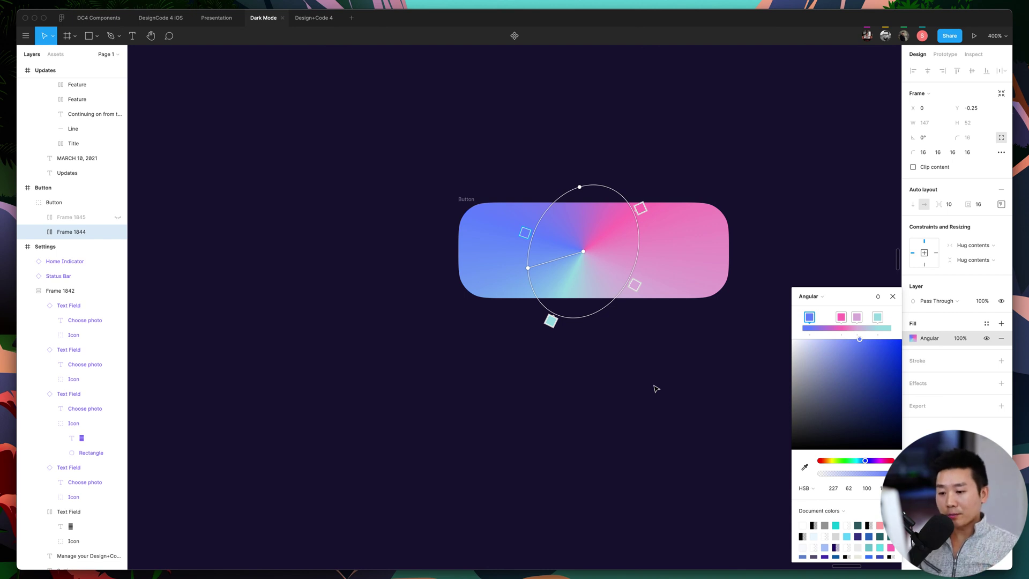
# Try the Diamond gradient type on Frame 1844's fill, including a stretched handle that is undone, and set the type back to Angular.
pyautogui.click(805, 296)
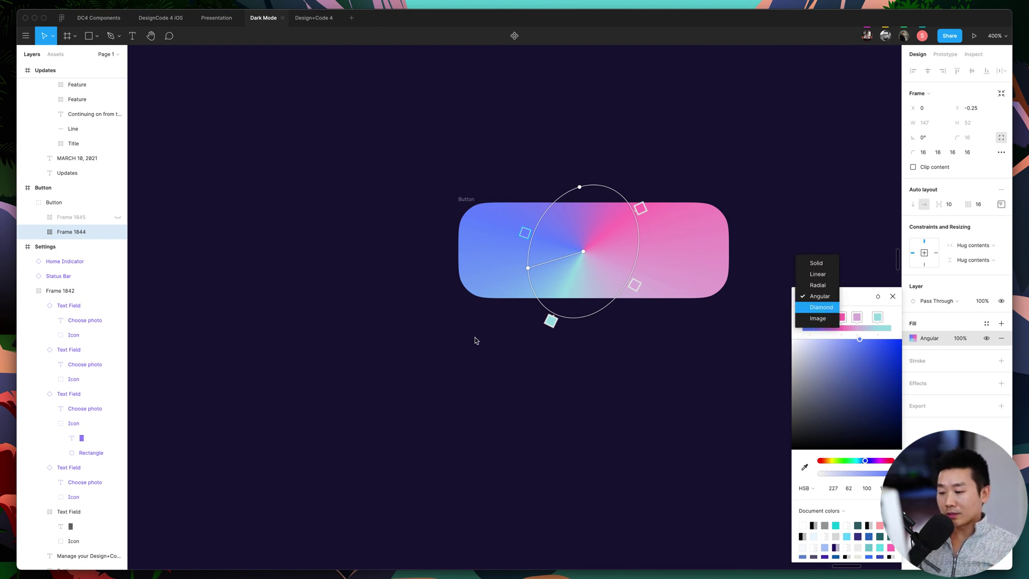
pyautogui.press('Return')
pyautogui.hscroll(3, 499, 340)
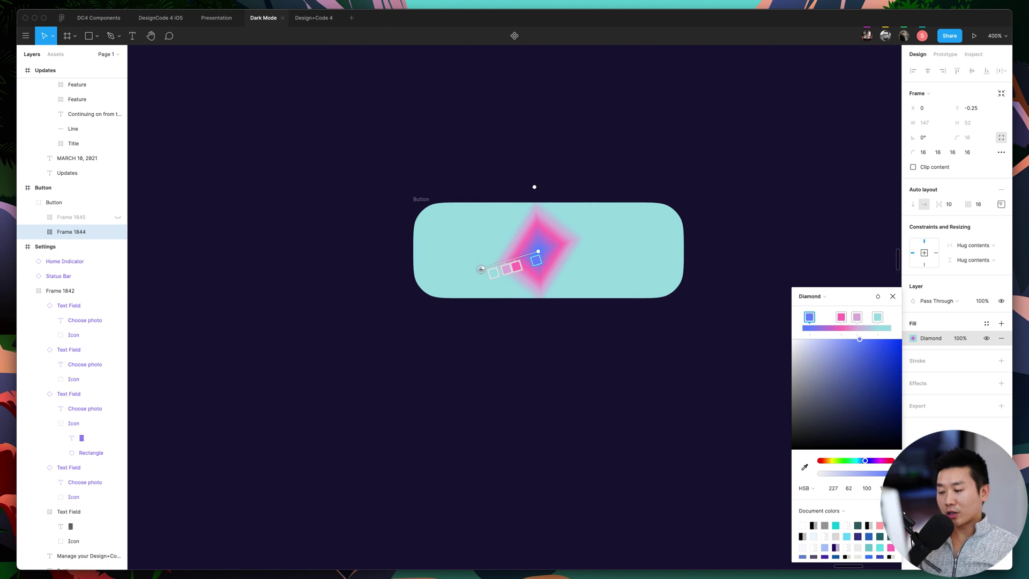
pyautogui.moveTo(481, 269); pyautogui.dragTo(249, 251)
pyautogui.press('super+z')
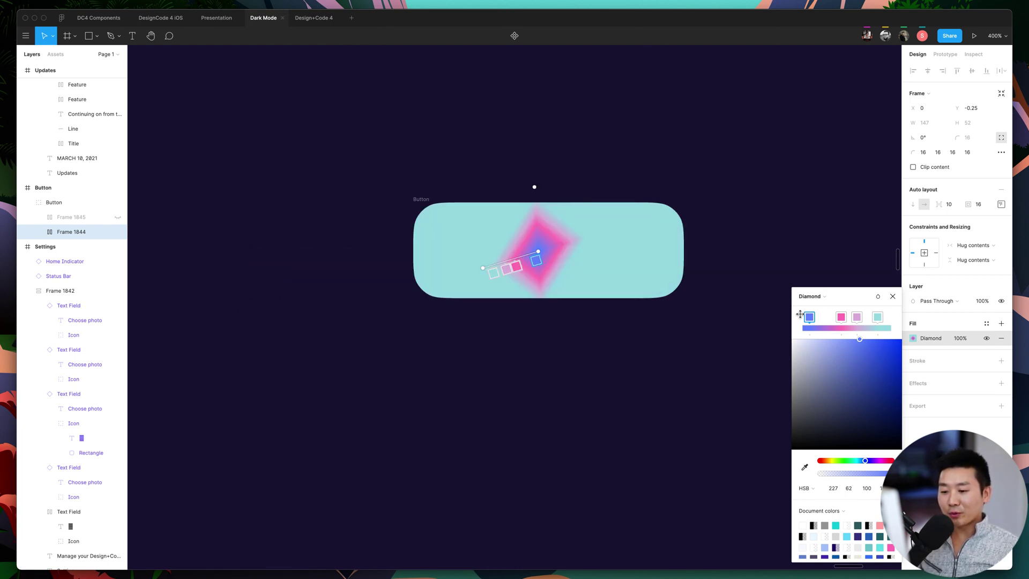
pyautogui.click(810, 296)
pyautogui.click(811, 284)
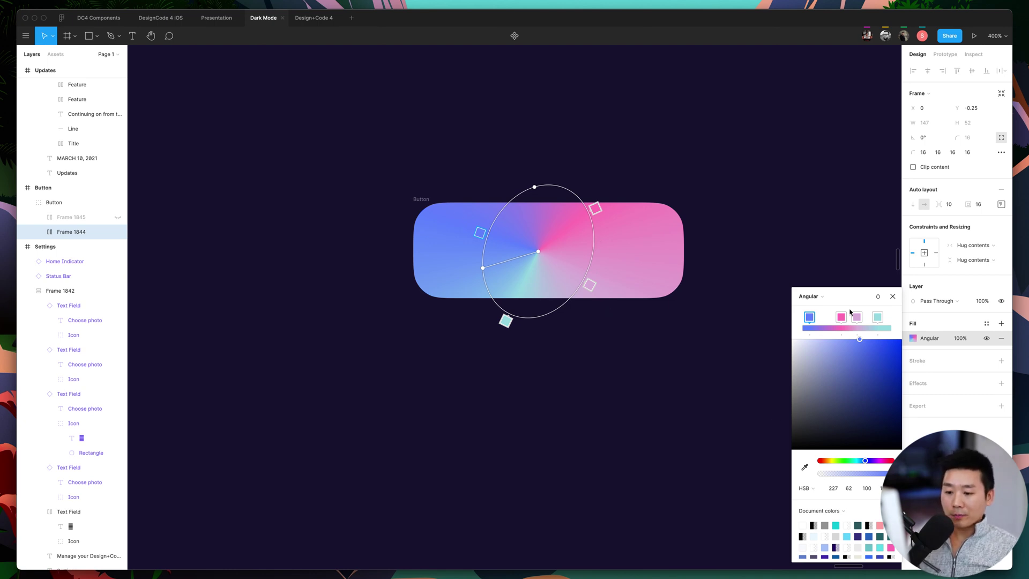
# Try the rainbow, yellow-to-magenta and green-to-blue Angular color styles on Frame 1844's fill, and settle on the blue-to-pink Angular style.
pyautogui.press('Escape')
pyautogui.click(986, 323)
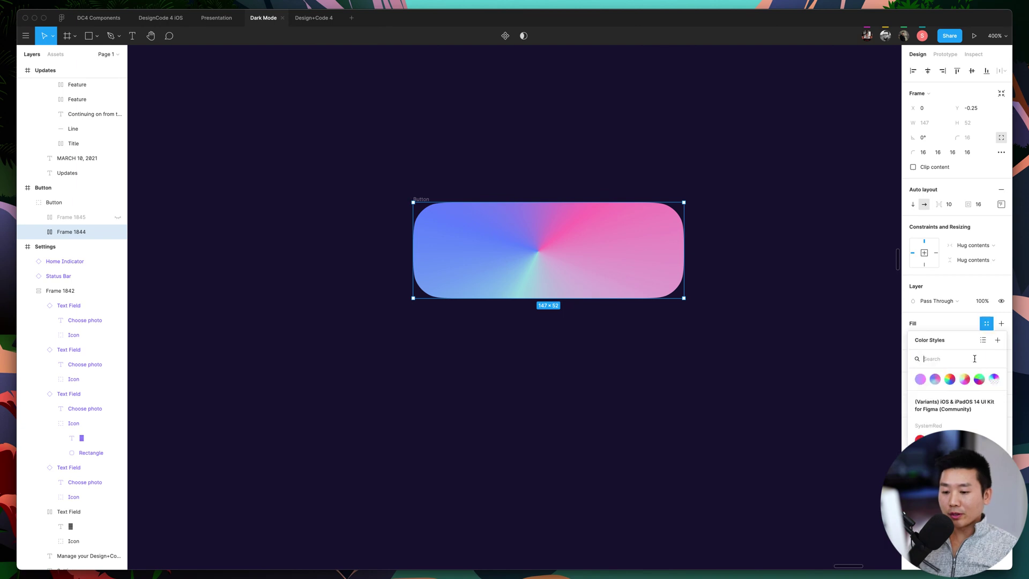
pyautogui.click(951, 379)
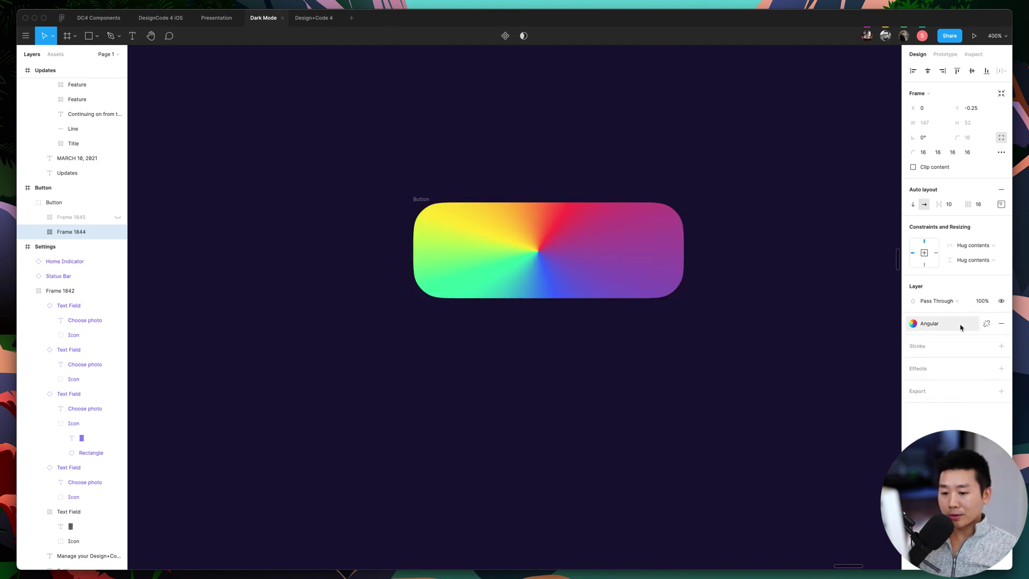
pyautogui.click(941, 326)
pyautogui.click(983, 381)
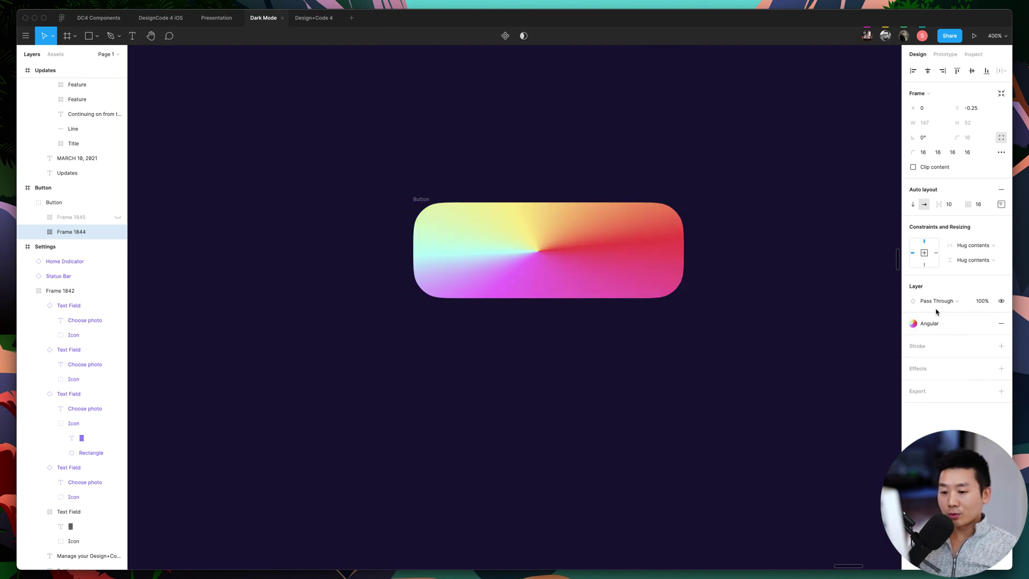
pyautogui.click(934, 323)
pyautogui.click(937, 379)
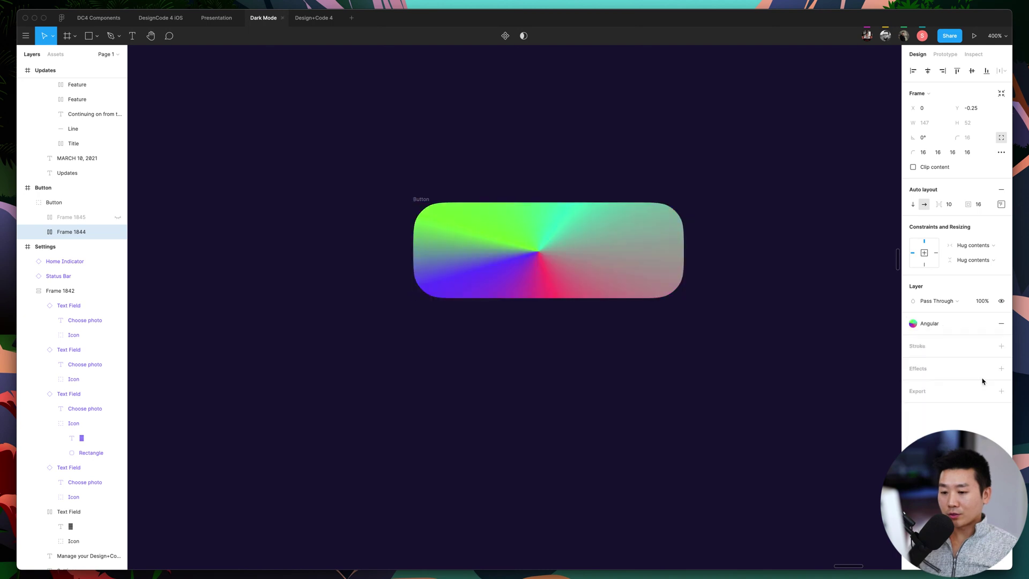
pyautogui.click(933, 325)
pyautogui.click(937, 381)
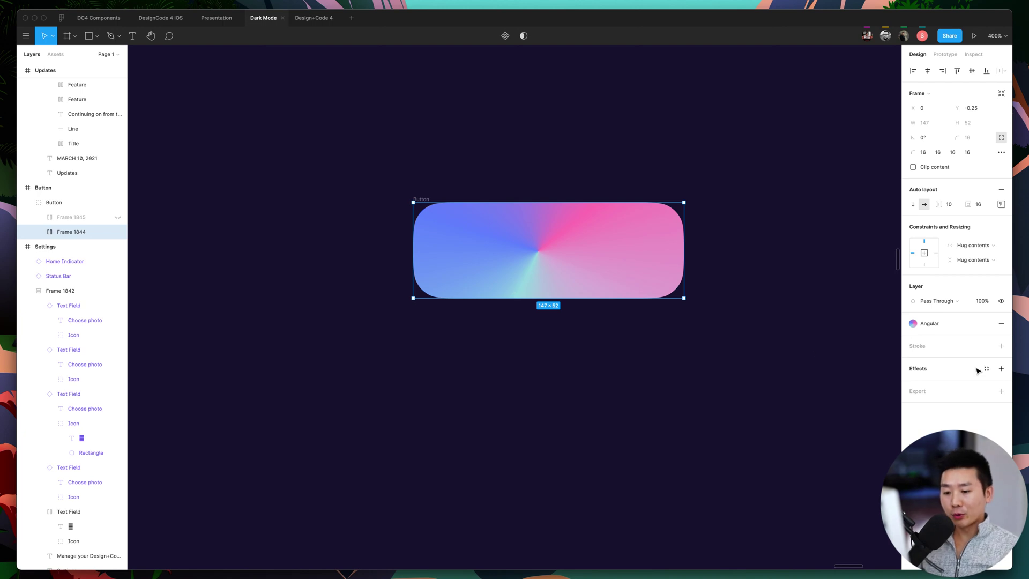
# Add a Layer blur effect to Frame 1844 and set its blur to 20.
pyautogui.click(1000, 369)
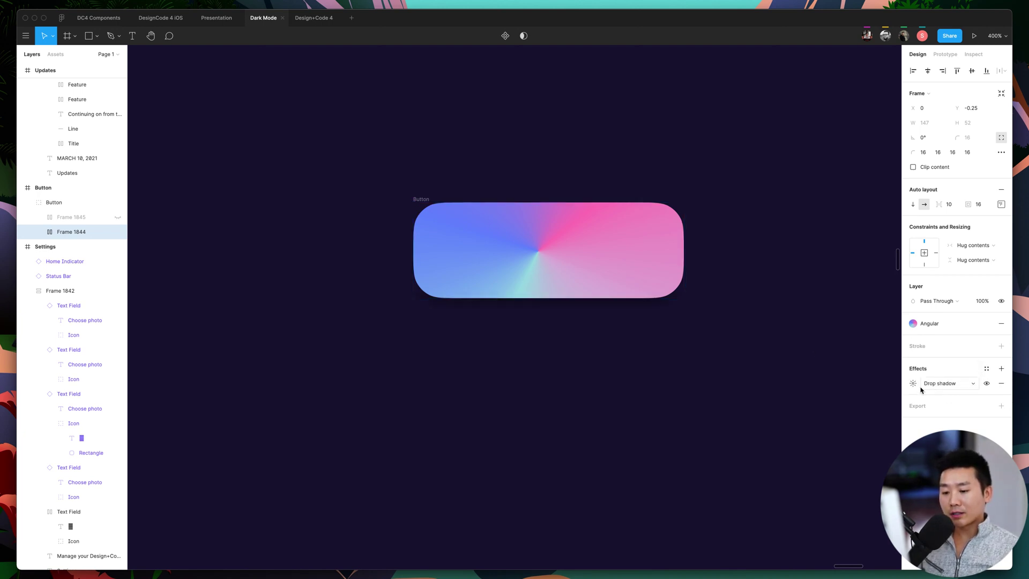
pyautogui.click(941, 384)
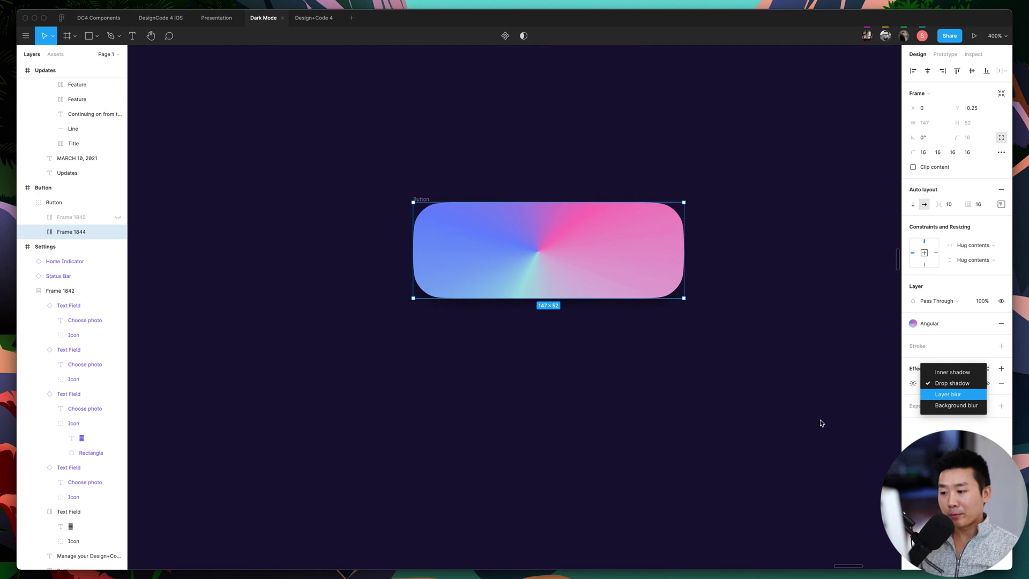
pyautogui.press('Return')
pyautogui.click(911, 383)
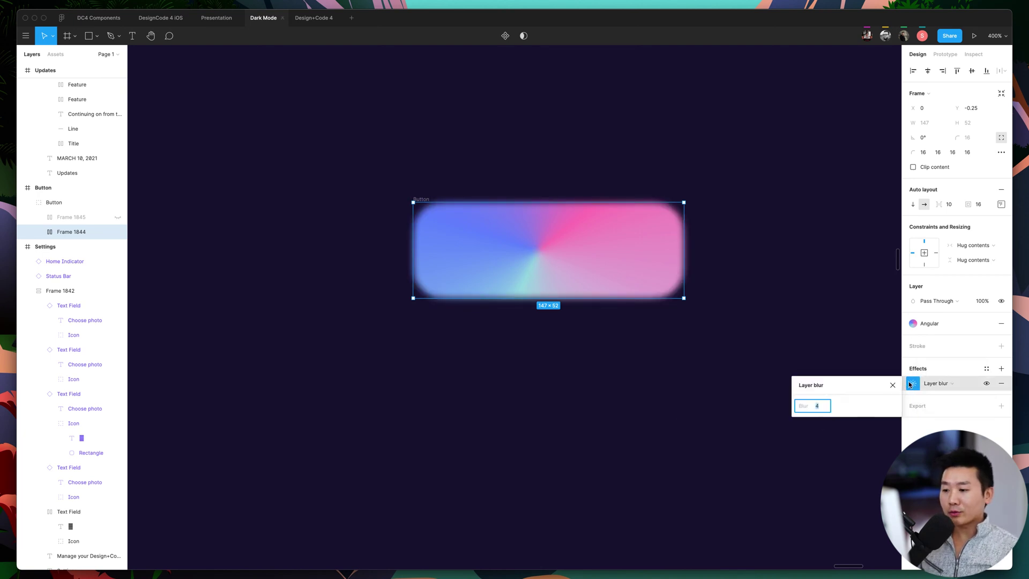
pyautogui.write('20')
pyautogui.press('Return')
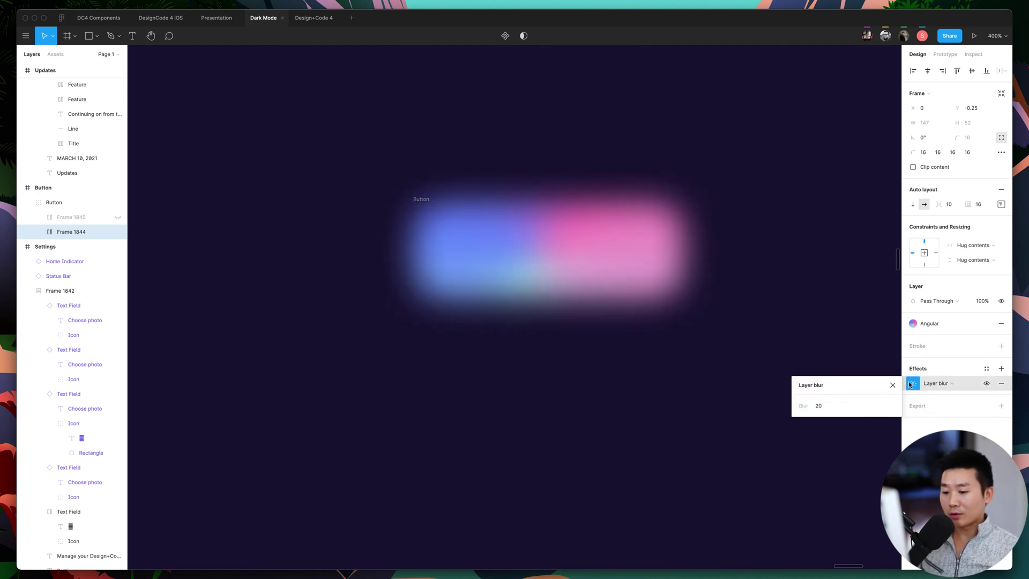
pyautogui.click(828, 408)
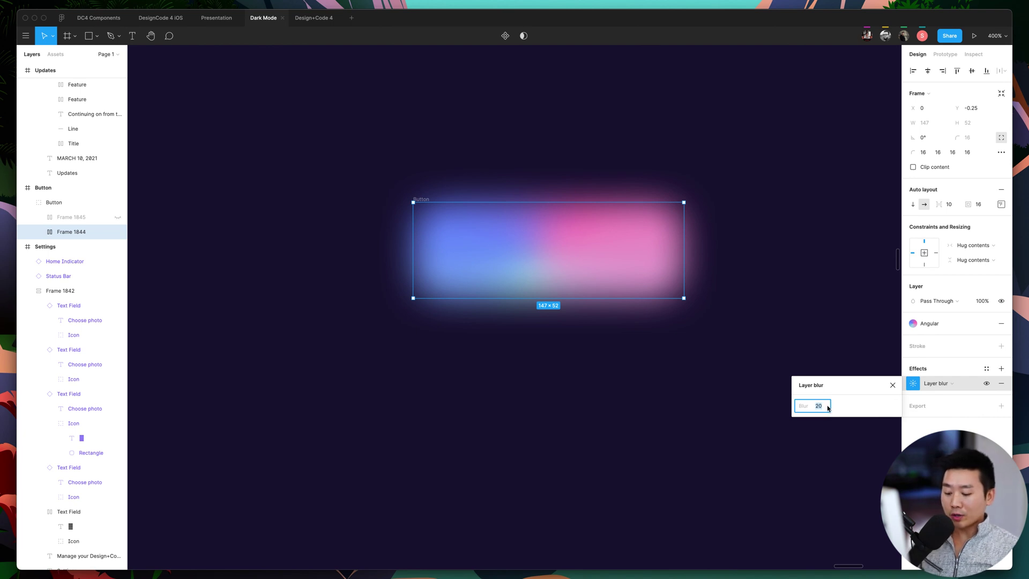
# Make the hidden Frame 1845 visible over the blurred frame and clear the selection.
pyautogui.press('super+equal')
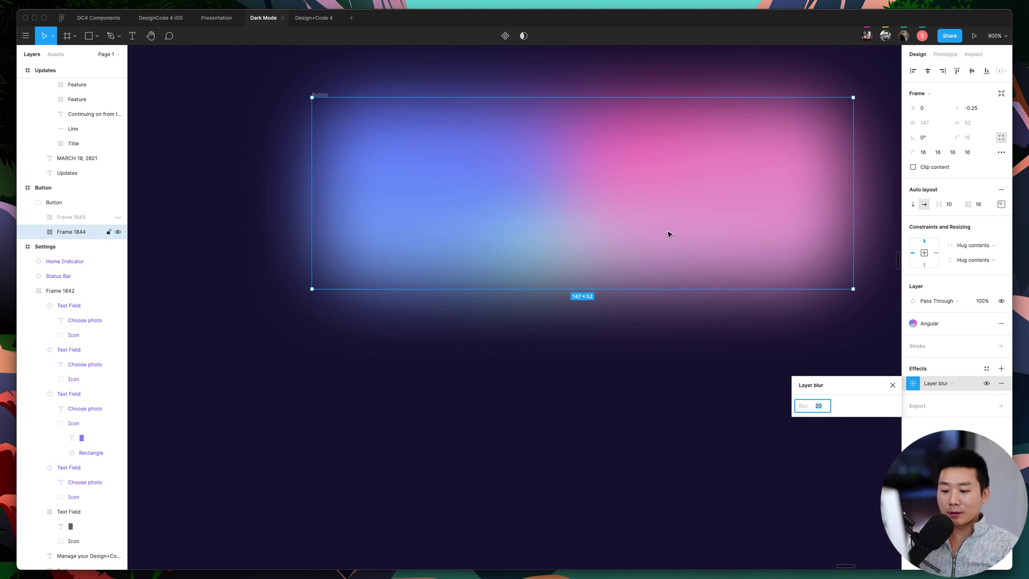
pyautogui.click(110, 216)
pyautogui.click(116, 217)
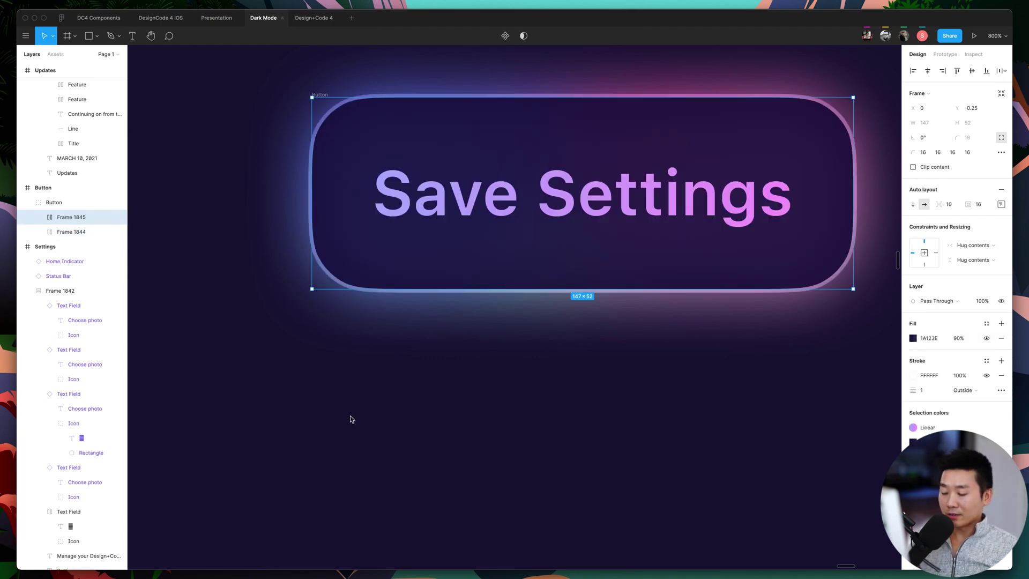
pyautogui.click(362, 413)
pyautogui.press('-')
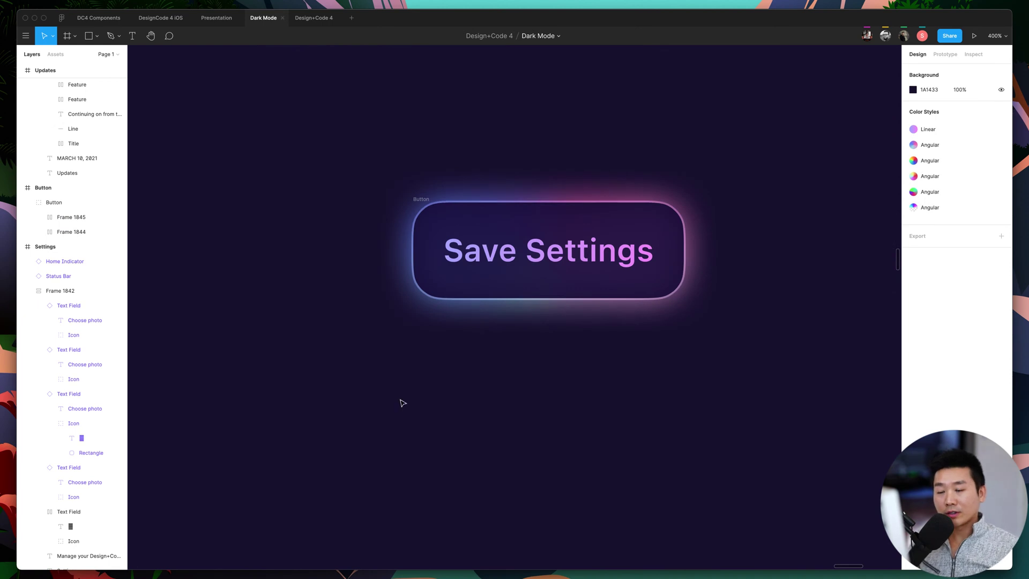
# Look over the glowing Save Settings button close up and beside the Settings screen.
pyautogui.hscroll(3, 404, 403)
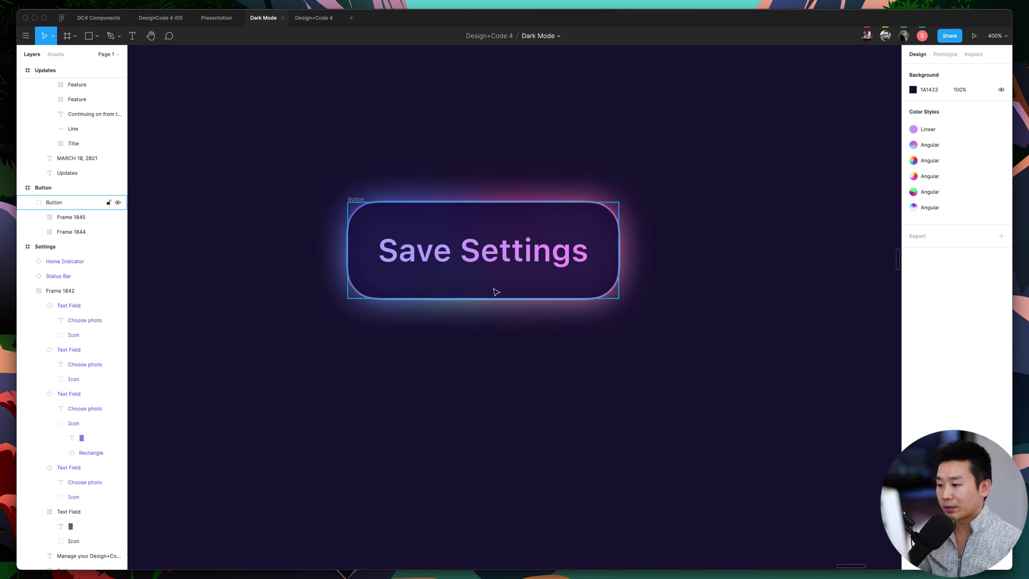
pyautogui.scroll(-3, 436, 280)
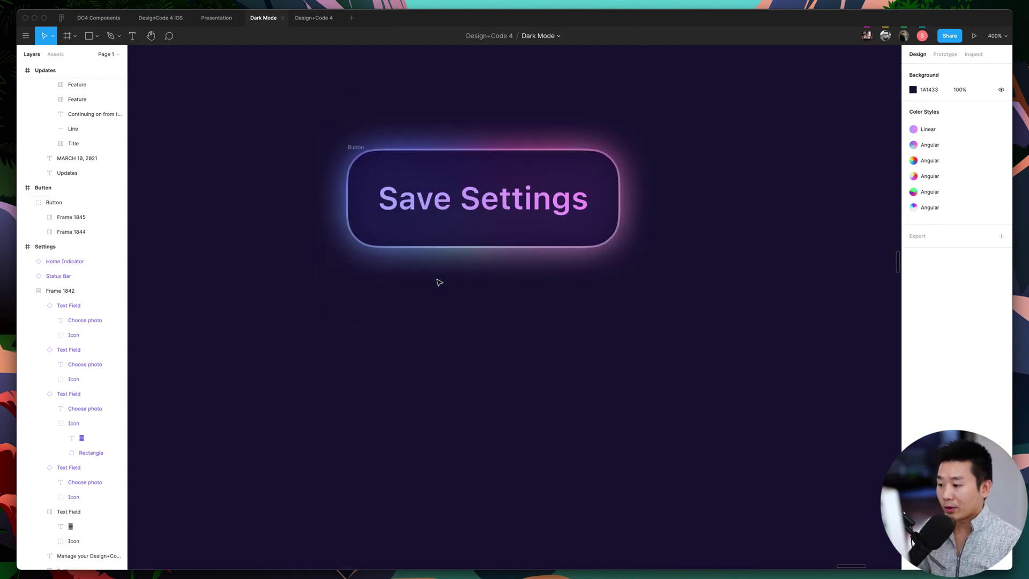
pyautogui.press('-')
pyautogui.scroll(-2, 460, 303)
pyautogui.hscroll(2, 460, 304)
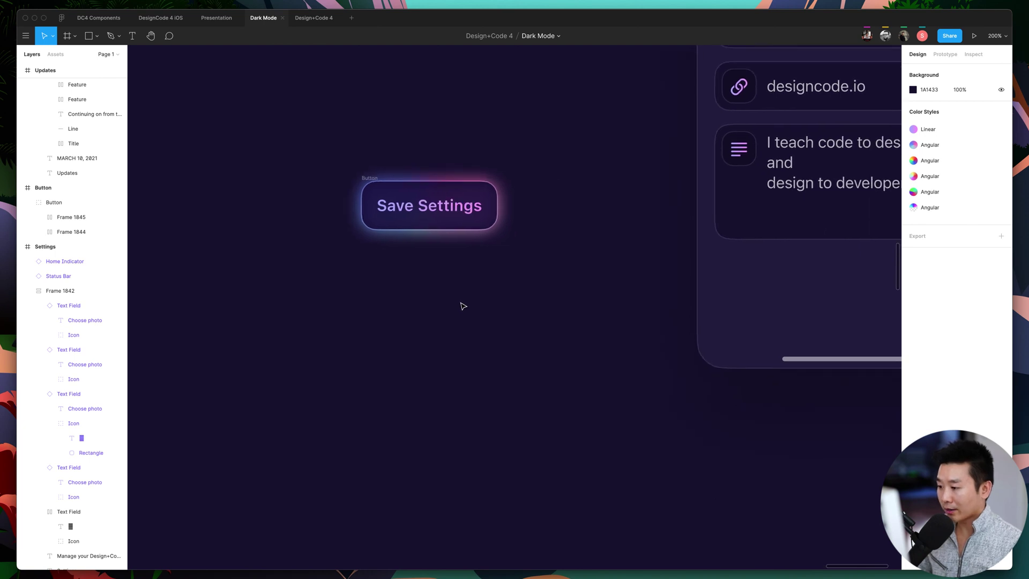
pyautogui.hscroll(1, 463, 306)
pyautogui.hscroll(-3, 422, 215)
pyautogui.scroll(1, 422, 215)
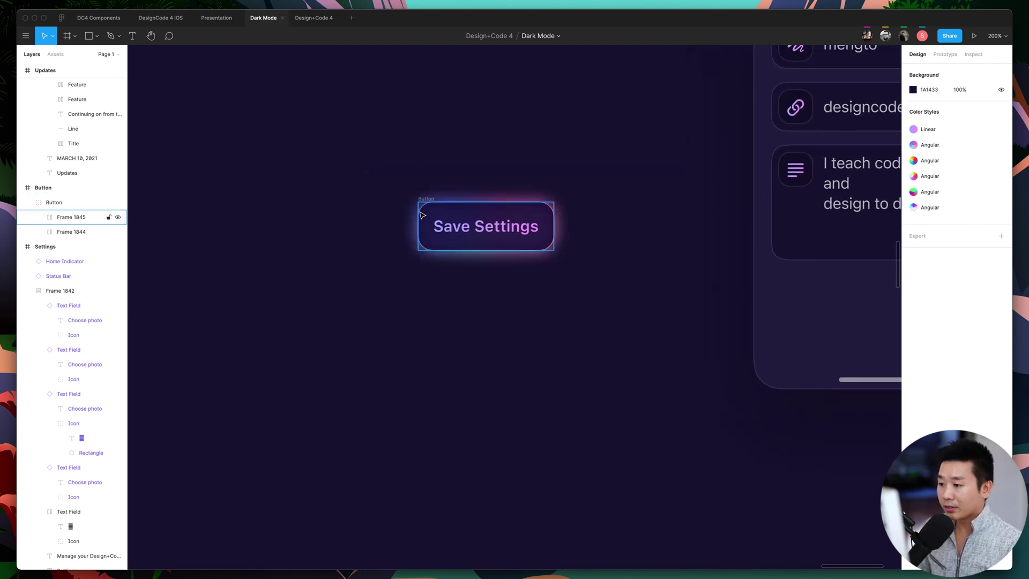
# Select Frame 1845 and open the color settings of its white FFFFFF stroke.
pyautogui.press('+')
pyautogui.hscroll(-2, 441, 213)
pyautogui.scroll(1, 441, 214)
pyautogui.click(600, 190)
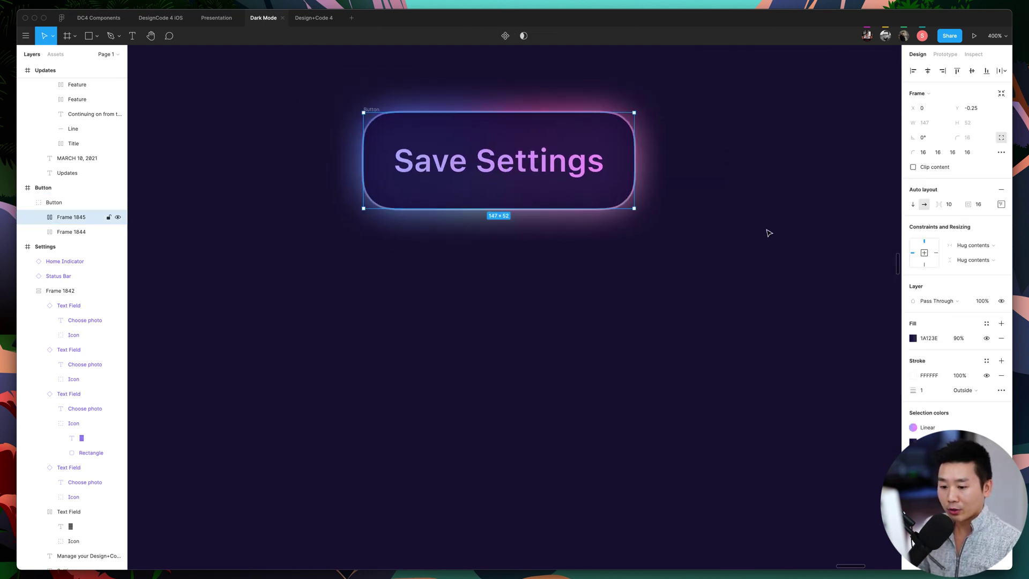
pyautogui.scroll(1, 763, 391)
pyautogui.hscroll(-2, 763, 391)
pyautogui.scroll(1, 763, 391)
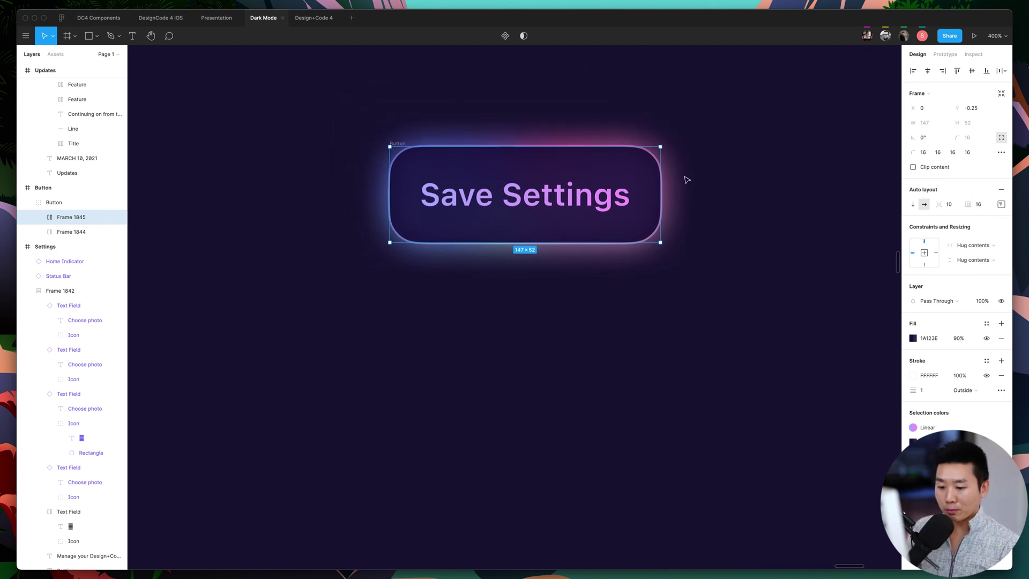
pyautogui.click(912, 375)
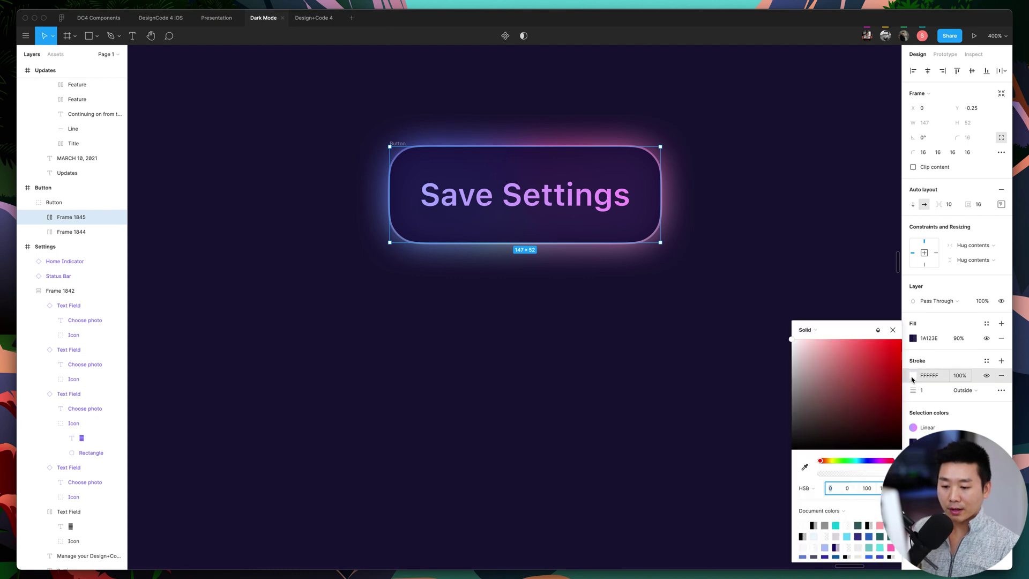
pyautogui.click(912, 375)
pyautogui.click(961, 376)
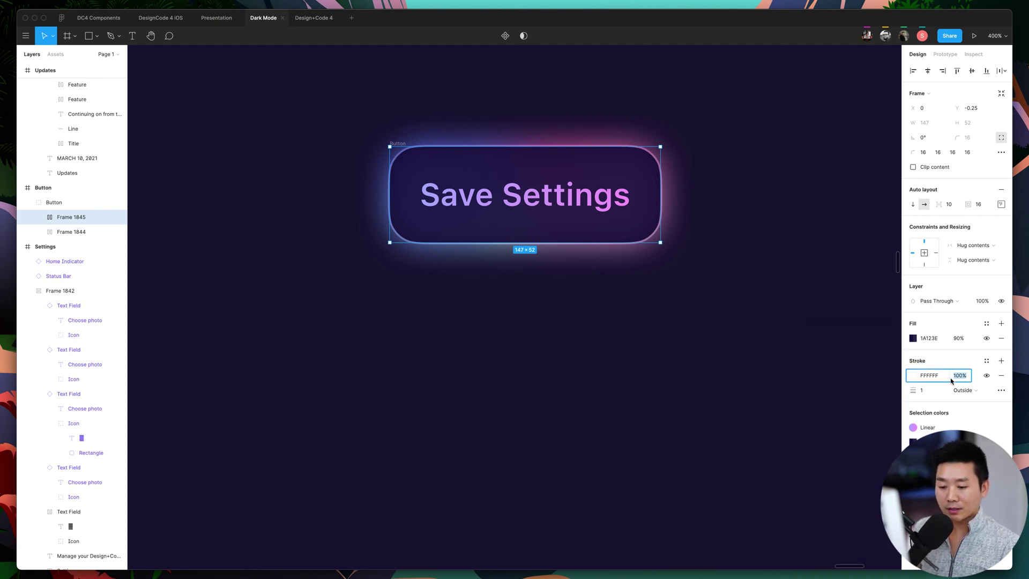
pyautogui.click(913, 376)
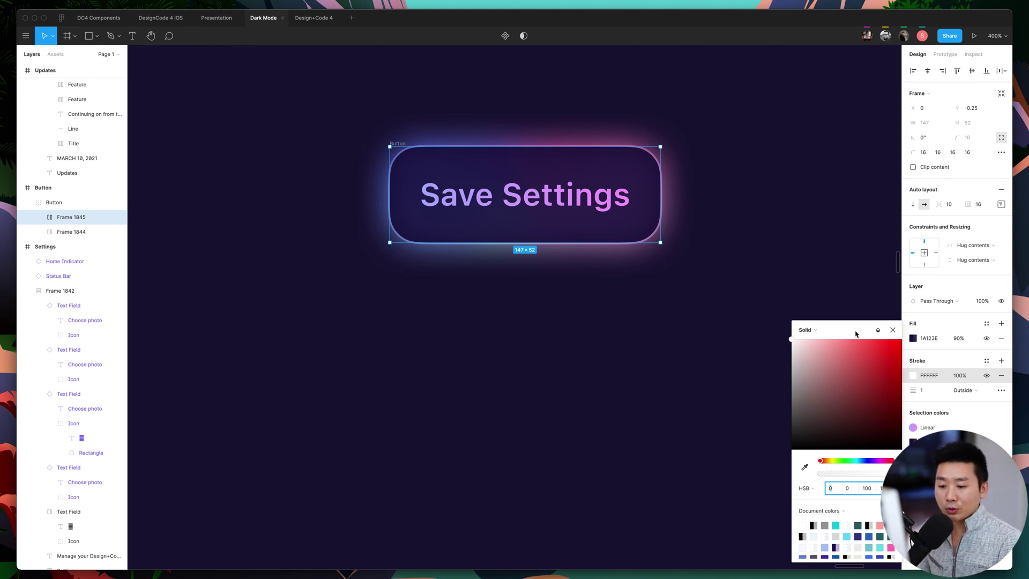
# Try a different blend mode on Frame 1845's stroke and return it to Soft Light.
pyautogui.click(879, 331)
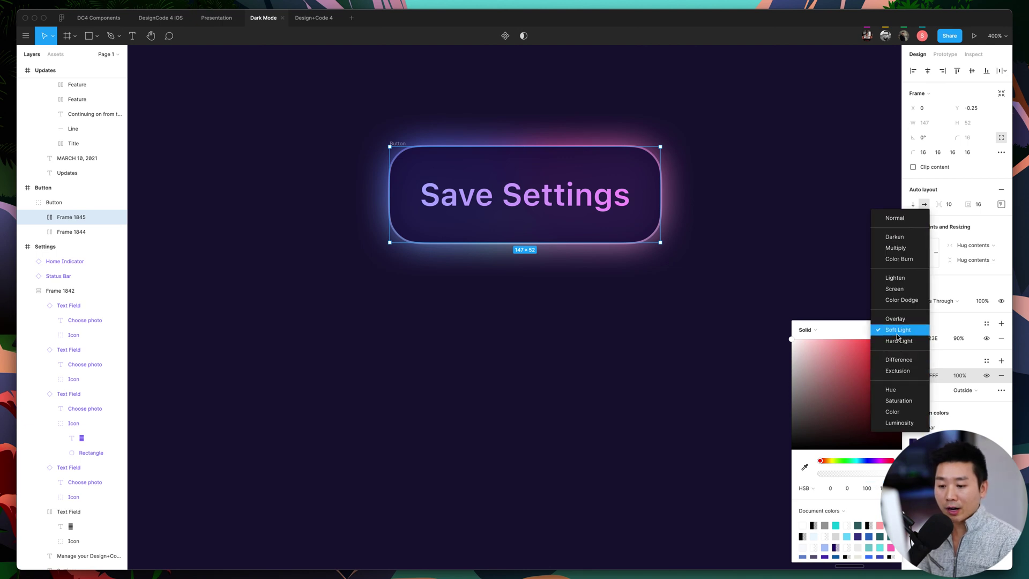
pyautogui.click(899, 340)
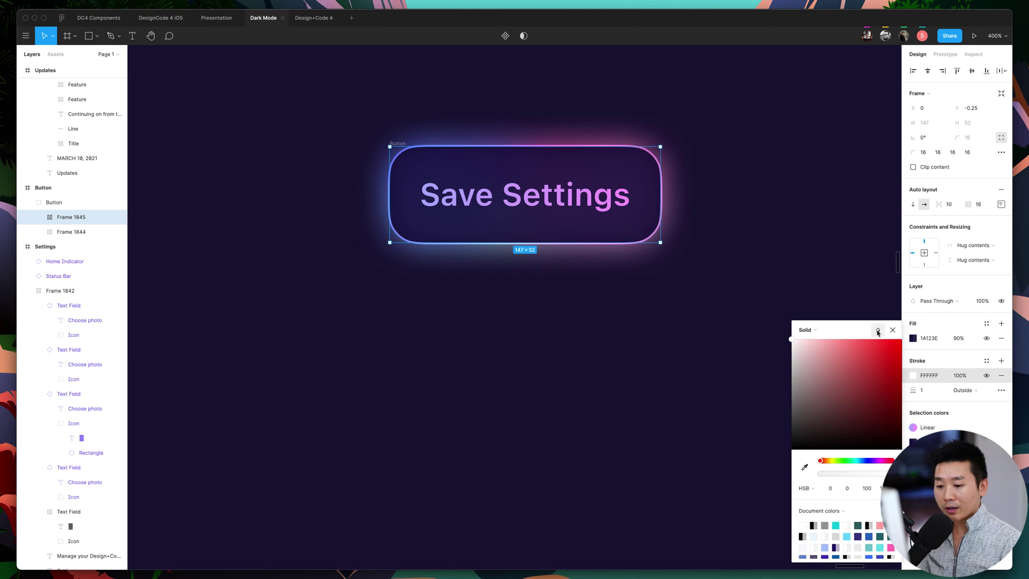
pyautogui.click(878, 330)
pyautogui.click(894, 342)
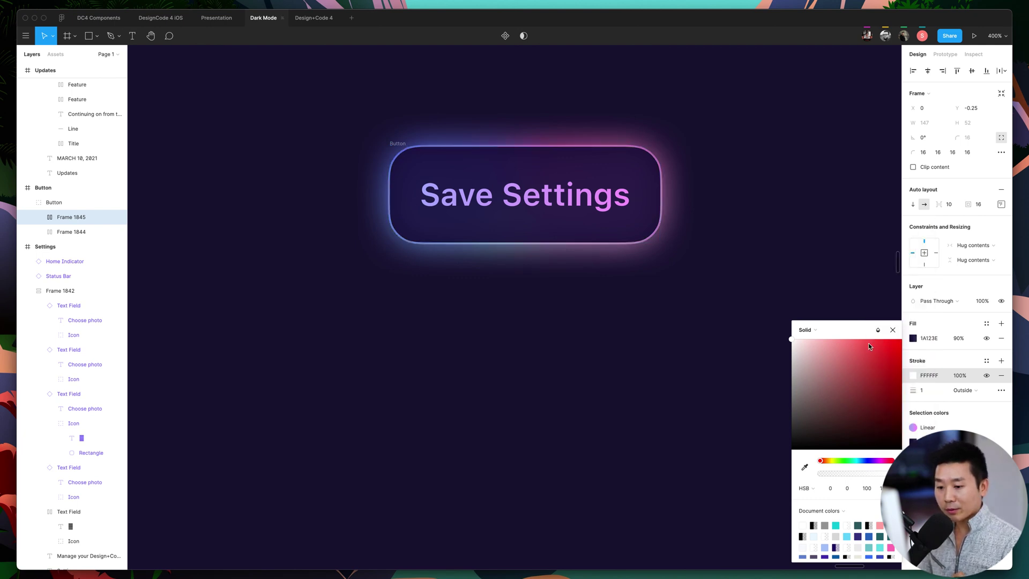
# Set the stroke's blend mode to Color Dodge, try 50% stroke opacity and return the opacity to 100%.
pyautogui.click(878, 331)
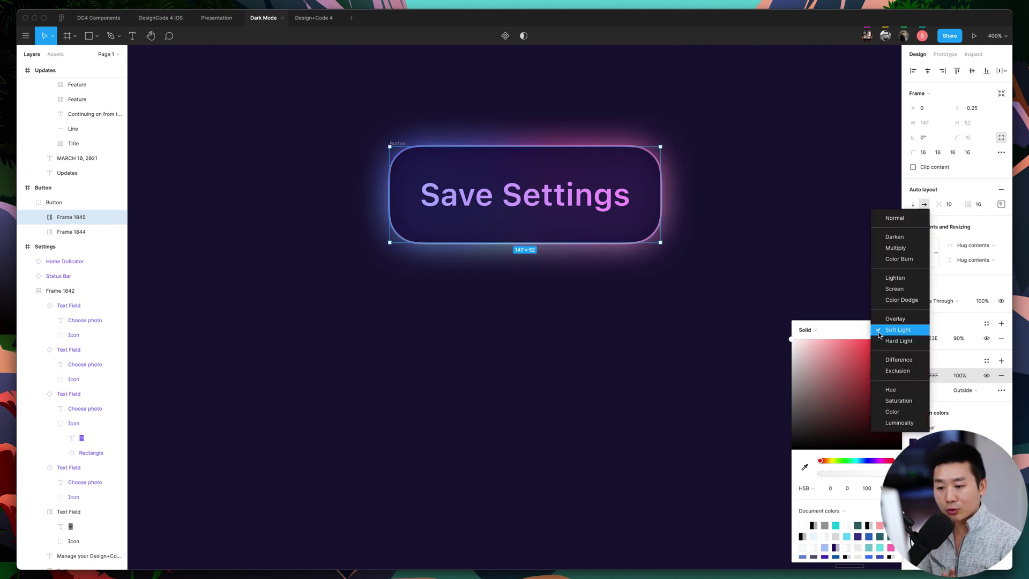
pyautogui.click(898, 301)
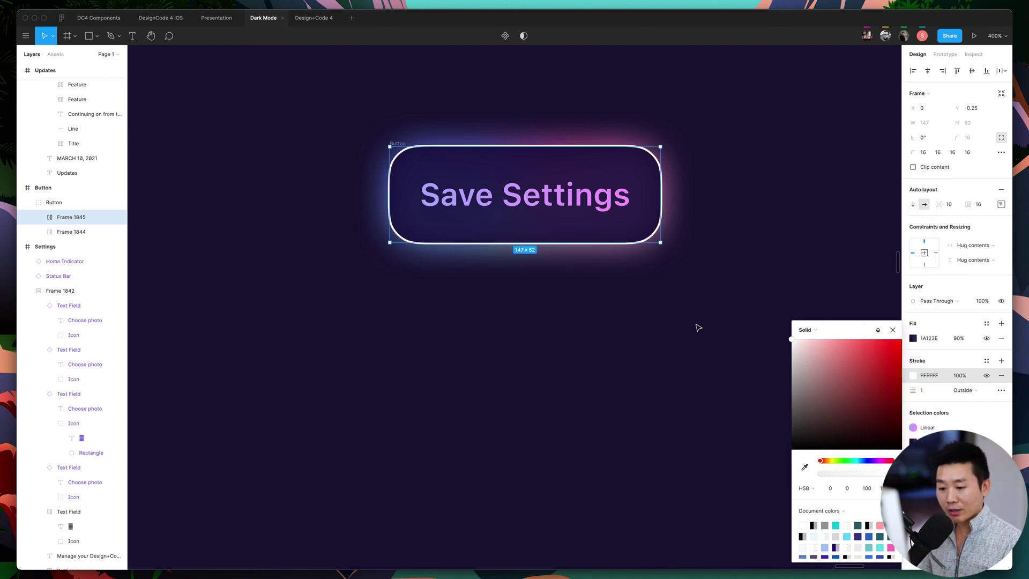
pyautogui.click(962, 377)
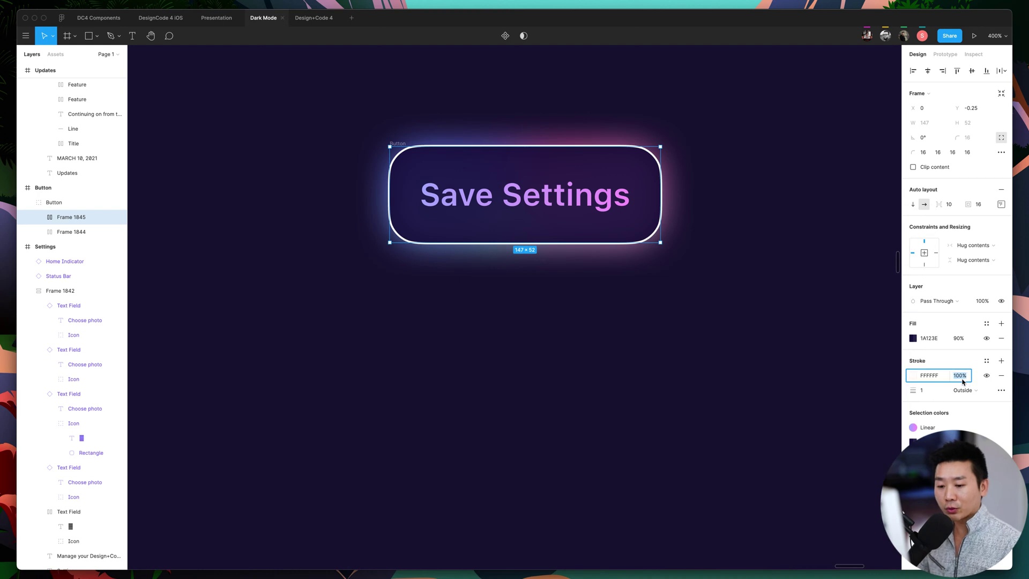
pyautogui.write('50')
pyautogui.press('Return')
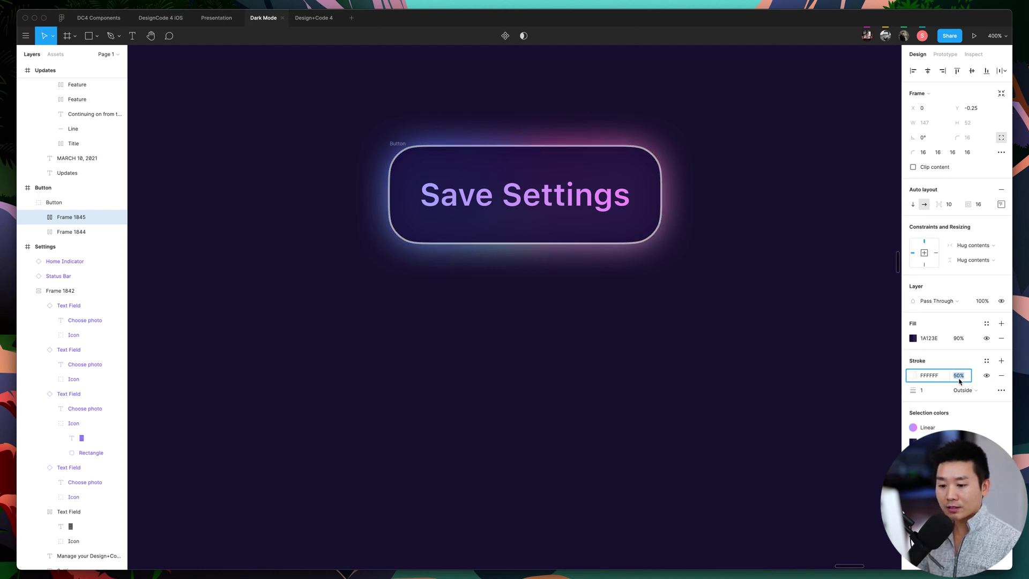
pyautogui.write('100')
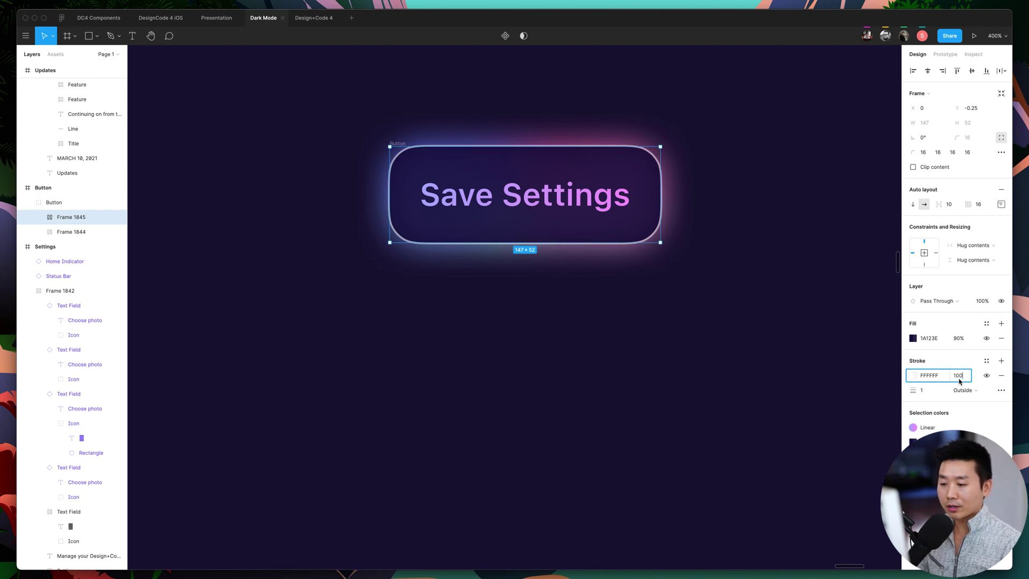
pyautogui.press('Return')
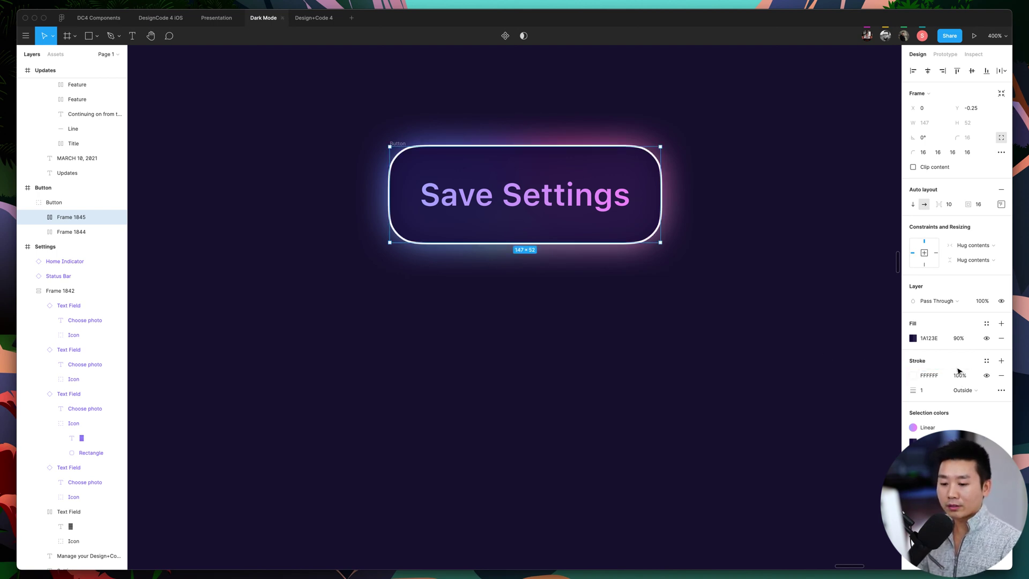
# Try several red shades for Frame 1845's stroke color, ending on the muted dark red 9C3A39.
pyautogui.click(914, 377)
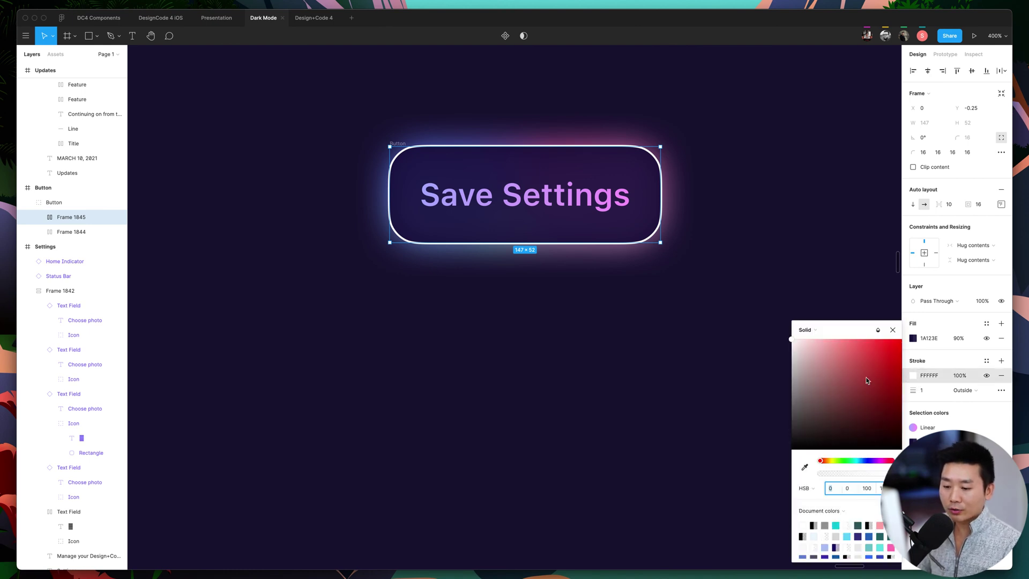
pyautogui.moveTo(871, 377)
pyautogui.mouseDown()
pyautogui.moveTo(845, 335)
pyautogui.moveTo(843, 301)
pyautogui.moveTo(874, 310)
pyautogui.moveTo(864, 301)
pyautogui.moveTo(843, 308)
pyautogui.moveTo(850, 298)
pyautogui.moveTo(855, 316)
pyautogui.mouseUp()
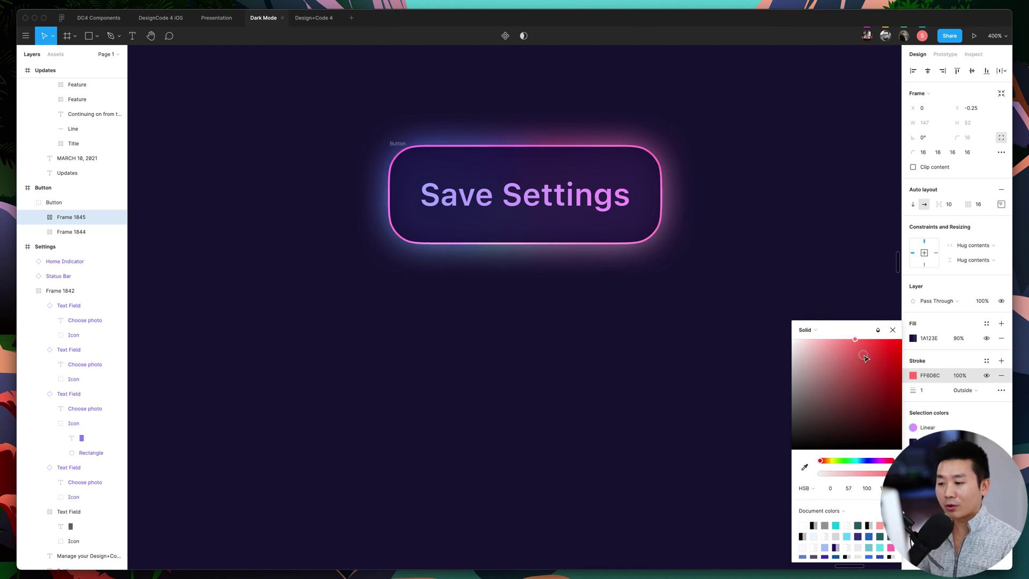
pyautogui.moveTo(865, 357)
pyautogui.mouseDown()
pyautogui.moveTo(875, 323)
pyautogui.moveTo(887, 323)
pyautogui.moveTo(851, 320)
pyautogui.moveTo(868, 346)
pyautogui.moveTo(879, 321)
pyautogui.moveTo(875, 377)
pyautogui.mouseUp()
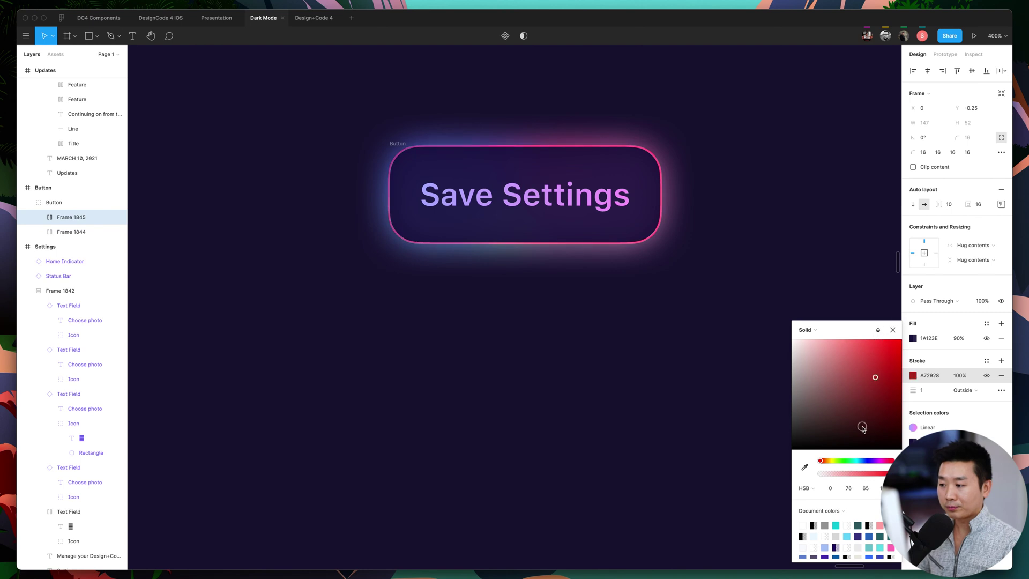
pyautogui.moveTo(863, 429)
pyautogui.mouseDown()
pyautogui.moveTo(855, 361)
pyautogui.moveTo(874, 427)
pyautogui.moveTo(873, 383)
pyautogui.moveTo(885, 416)
pyautogui.moveTo(850, 397)
pyautogui.moveTo(842, 377)
pyautogui.moveTo(861, 381)
pyautogui.mouseUp()
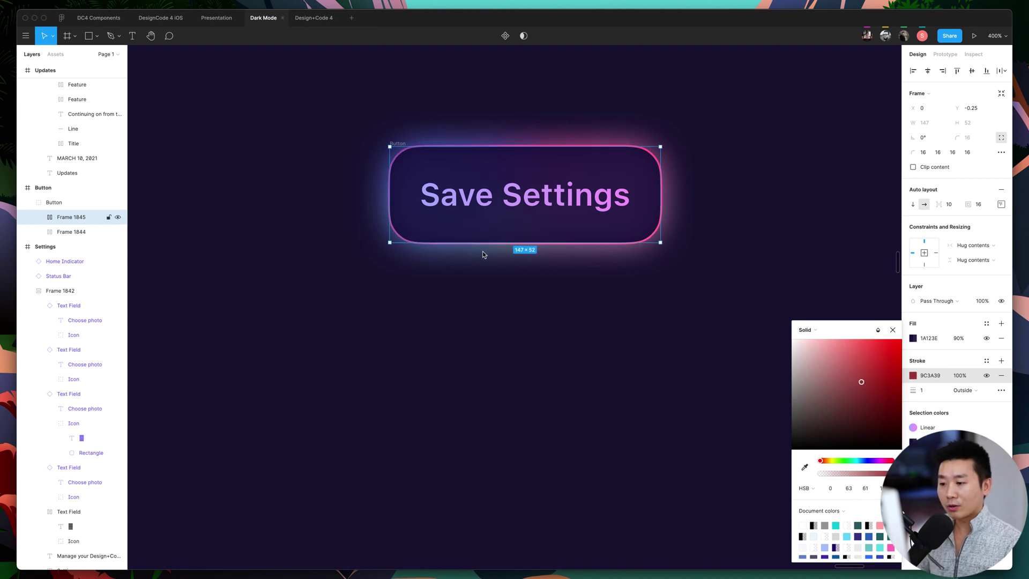
# Return Frame 1845's stroke to white FFFFFF, try the Overlay blend mode and settle on Soft Light.
pyautogui.moveTo(861, 382)
pyautogui.mouseDown()
pyautogui.moveTo(764, 298)
pyautogui.moveTo(772, 342)
pyautogui.mouseUp()
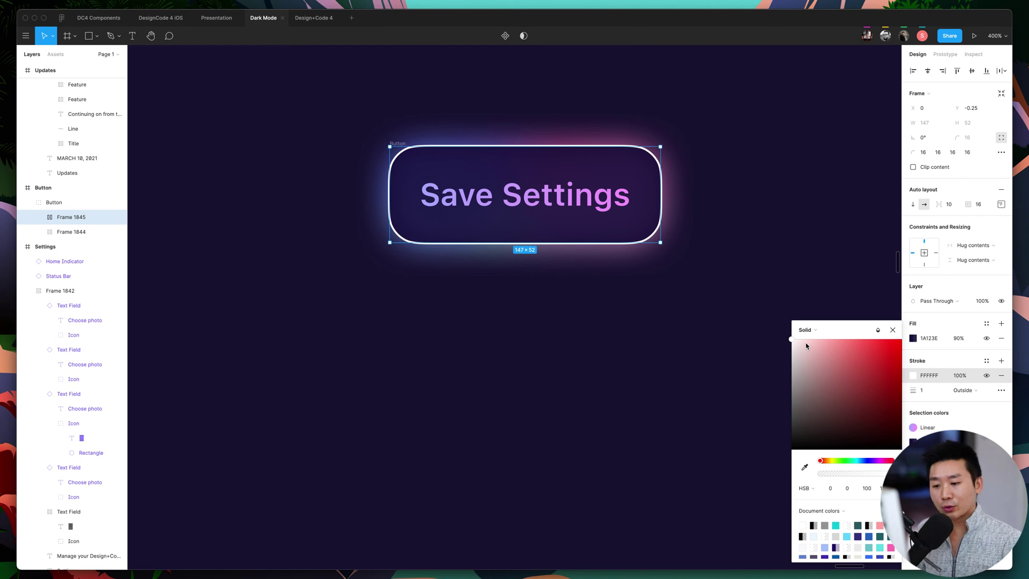
pyautogui.click(878, 331)
pyautogui.click(895, 348)
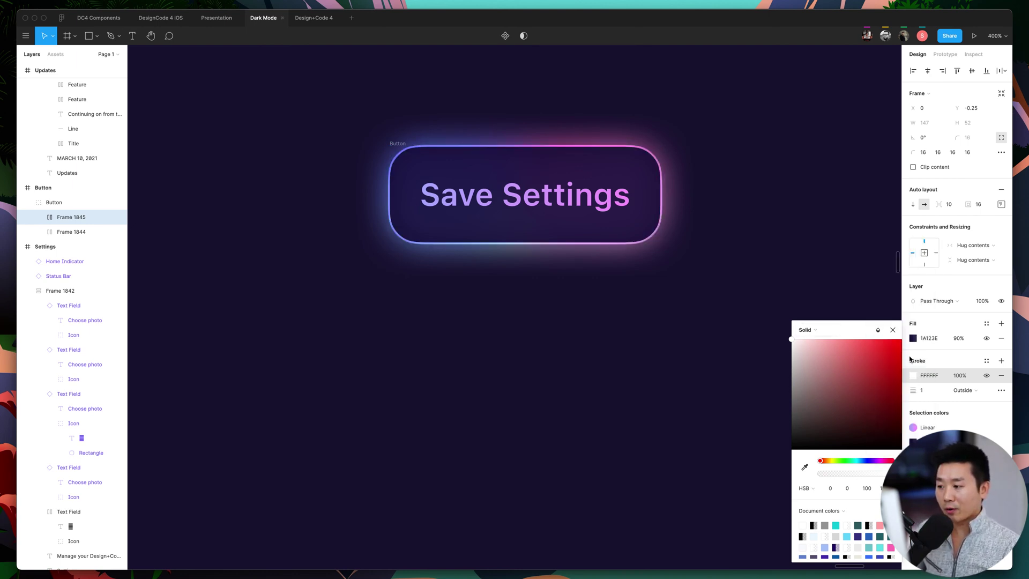
pyautogui.click(878, 330)
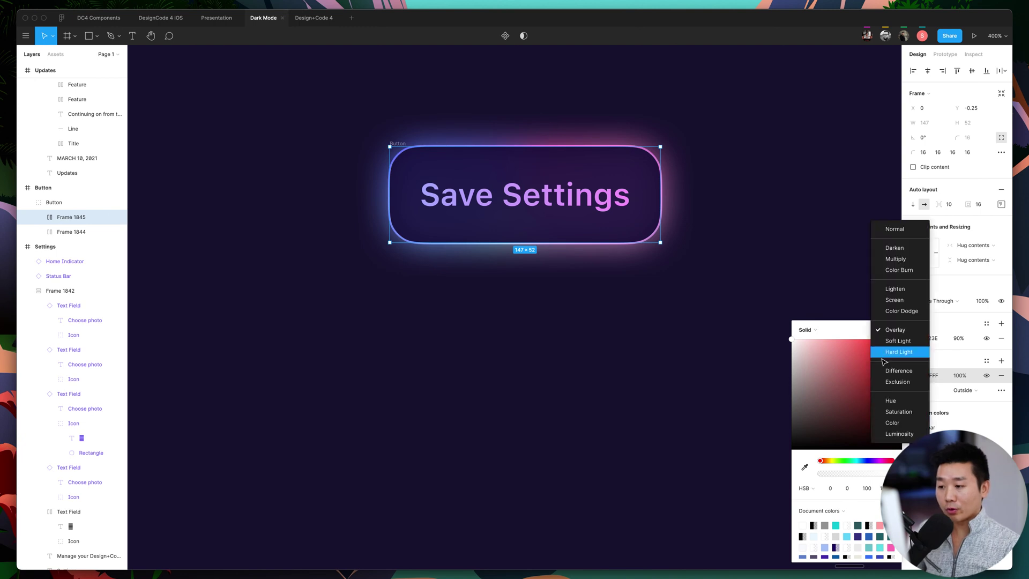
pyautogui.click(894, 341)
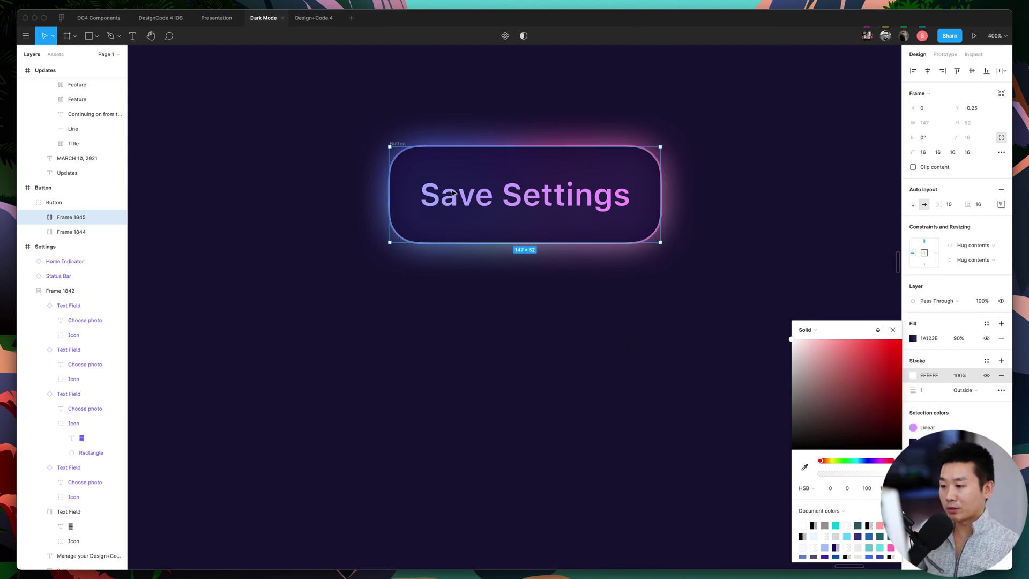
pyautogui.click(579, 274)
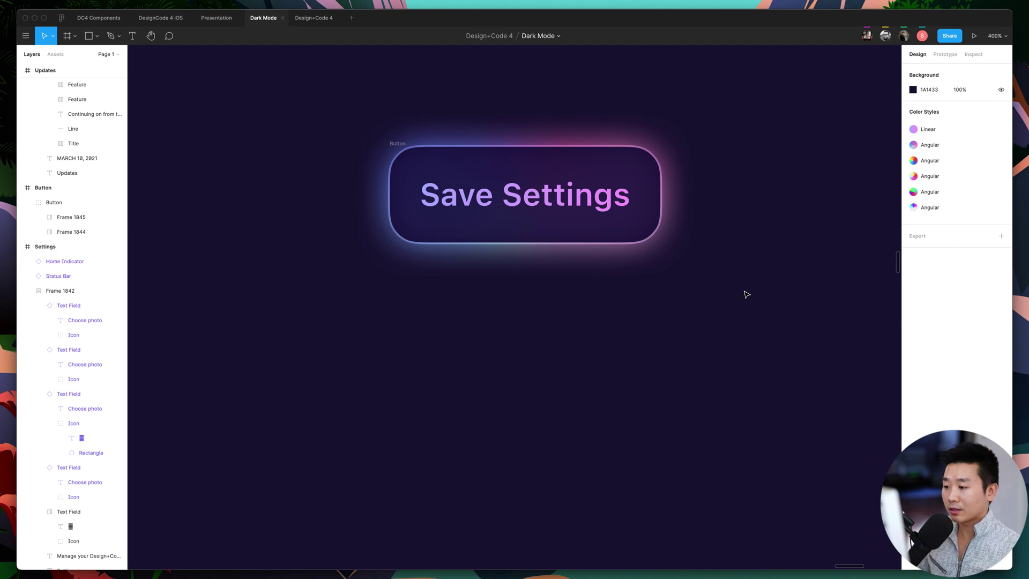
# Examine the Onboarding 1 and Onboarding 2 screens, looking at their translucent cards, gradient headings and glowing outlined buttons.
pyautogui.press('-')
pyautogui.scroll(-5, 670, 319)
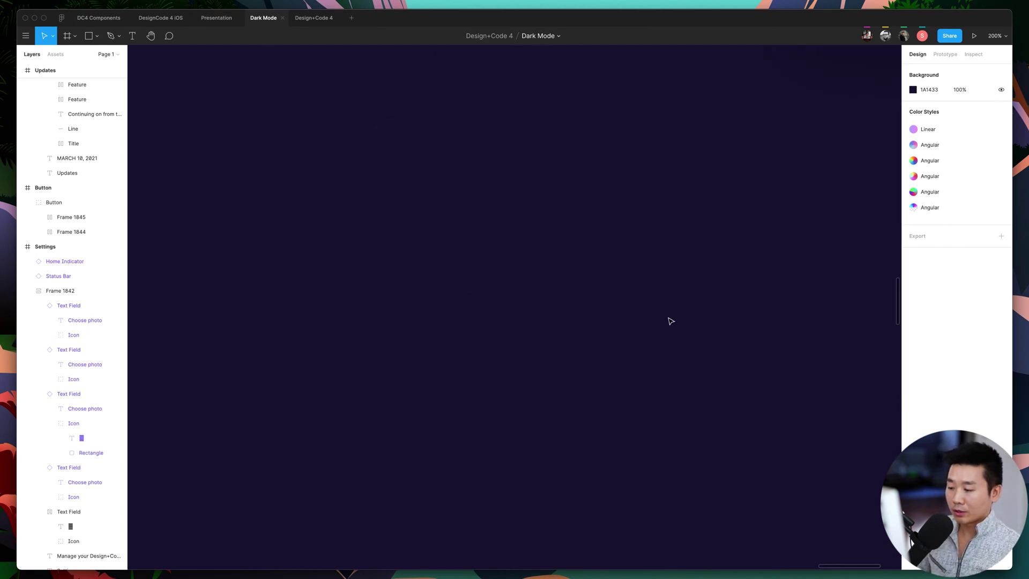
pyautogui.press('-')
pyautogui.scroll(-12, 671, 320)
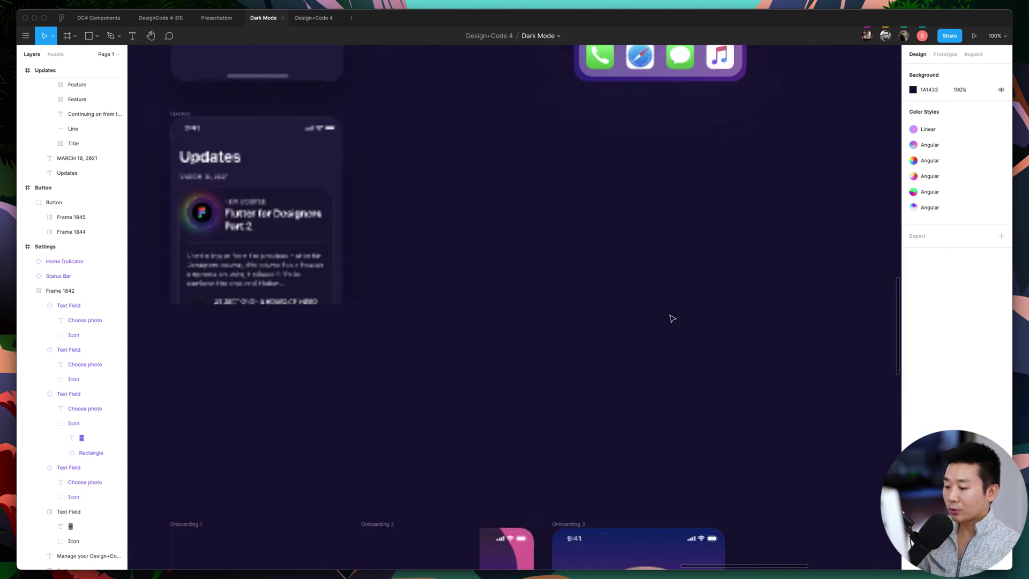
pyautogui.scroll(-10, 669, 321)
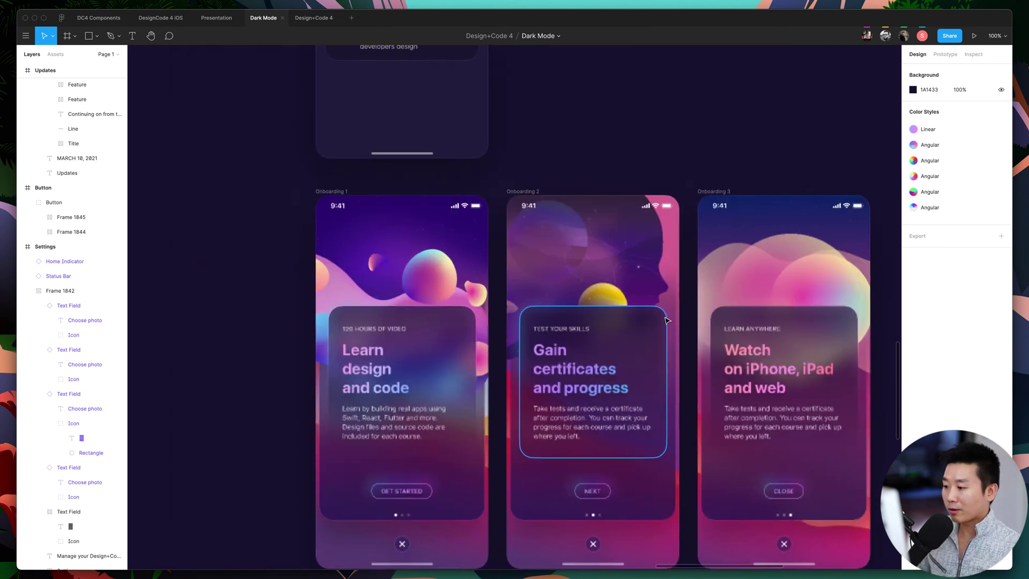
pyautogui.press('+')
pyautogui.scroll(-3, 668, 320)
pyautogui.hscroll(-2, 664, 314)
pyautogui.scroll(2, 662, 314)
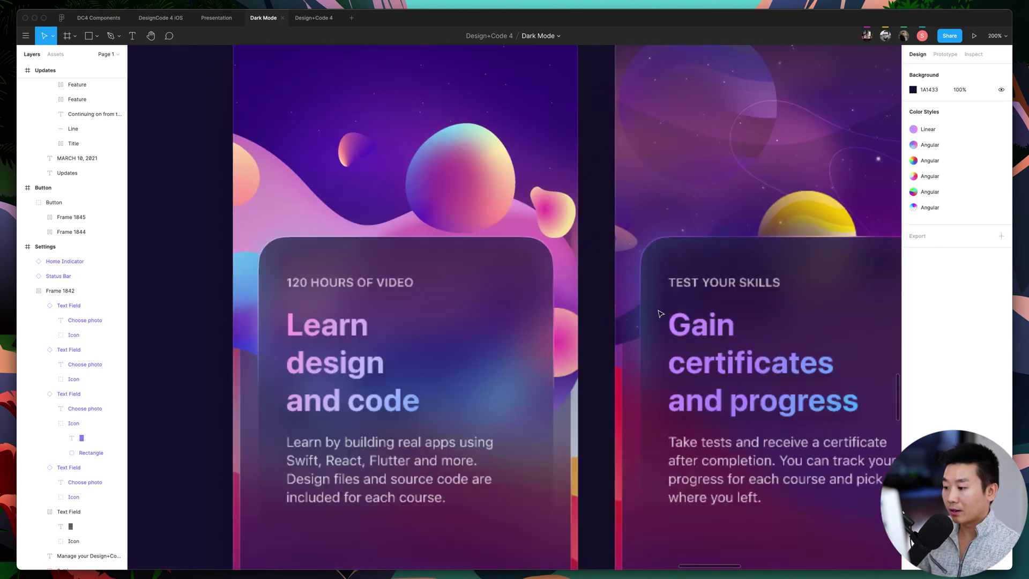
pyautogui.scroll(-1, 655, 314)
pyautogui.scroll(-5, 653, 314)
pyautogui.hscroll(-2, 640, 314)
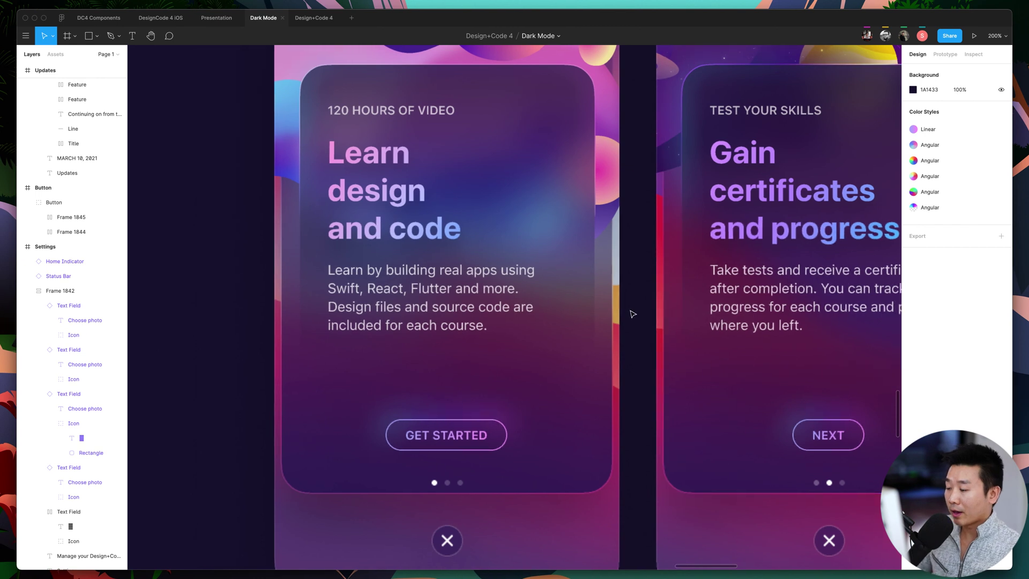
pyautogui.scroll(2, 636, 316)
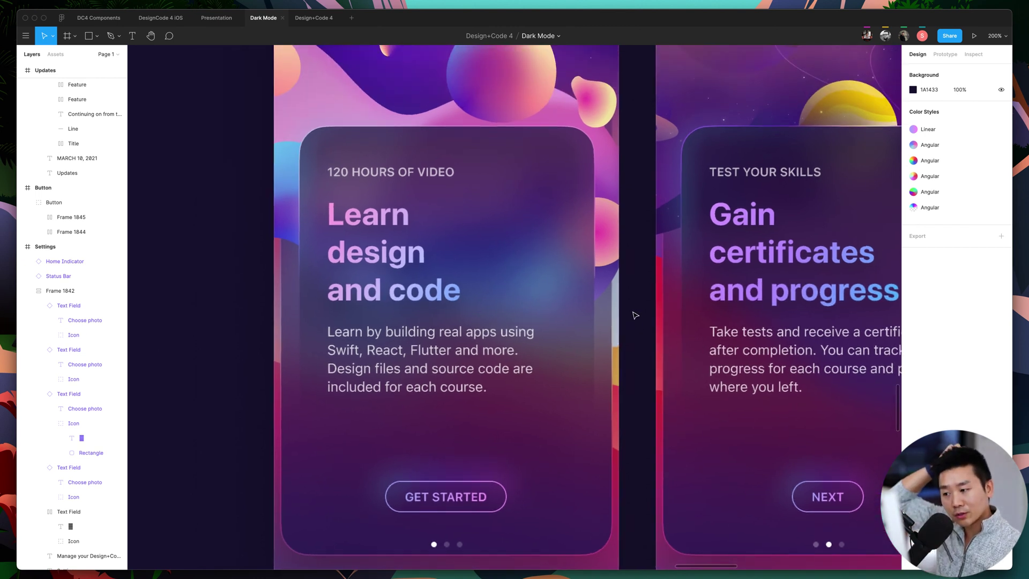
pyautogui.scroll(1, 635, 316)
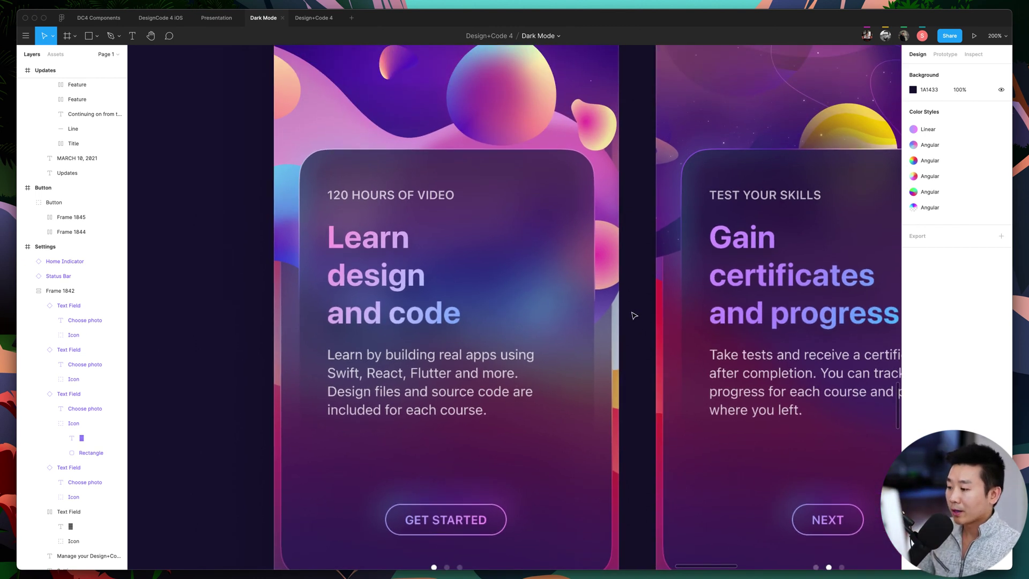
pyautogui.scroll(3, 634, 315)
pyautogui.scroll(-5, 313, 268)
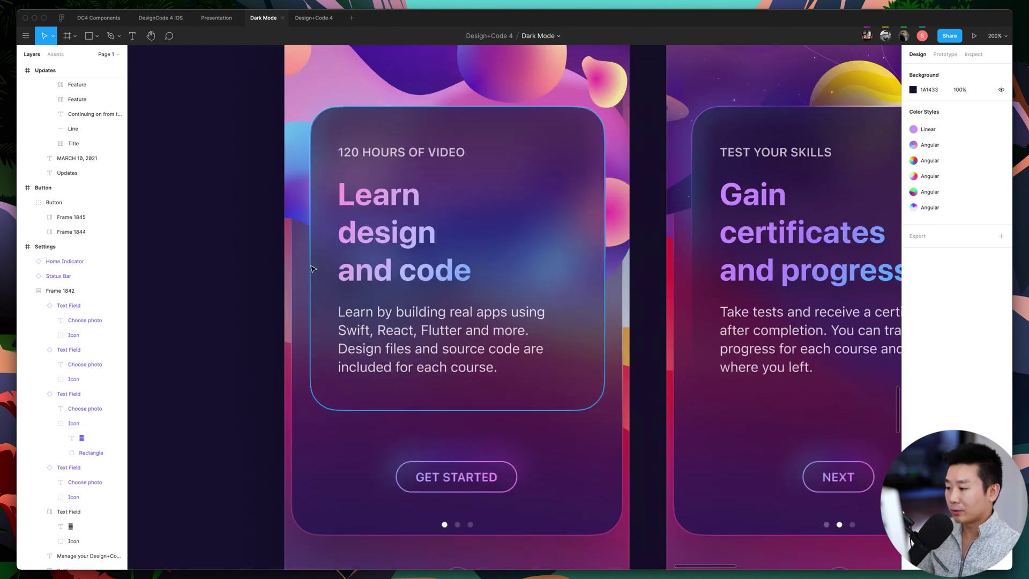
# Inspect the fill, stroke and effect settings of Onboarding 1's two Blur layers and its Modal frame.
pyautogui.click(317, 265)
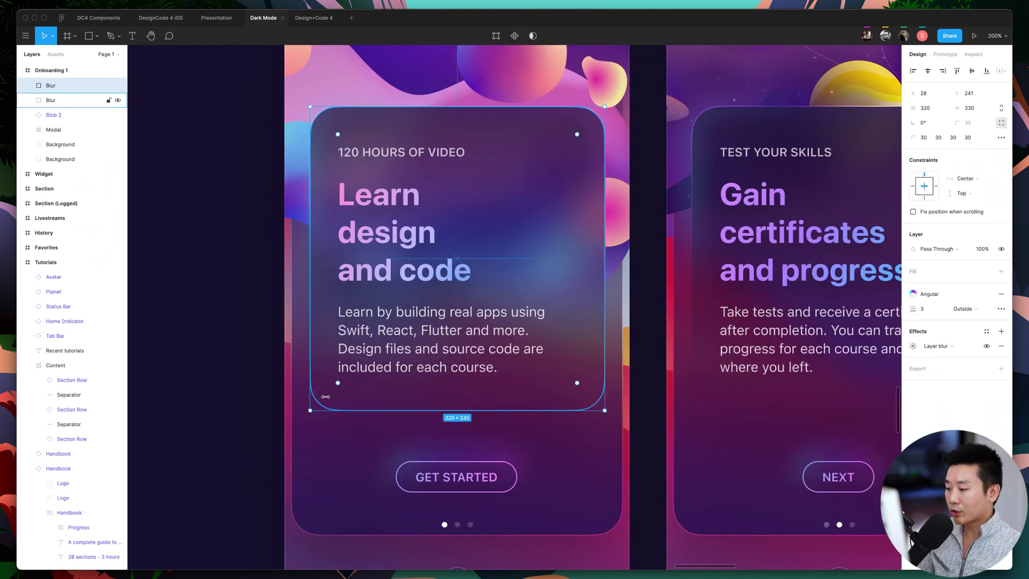
pyautogui.click(297, 494)
pyautogui.click(325, 387)
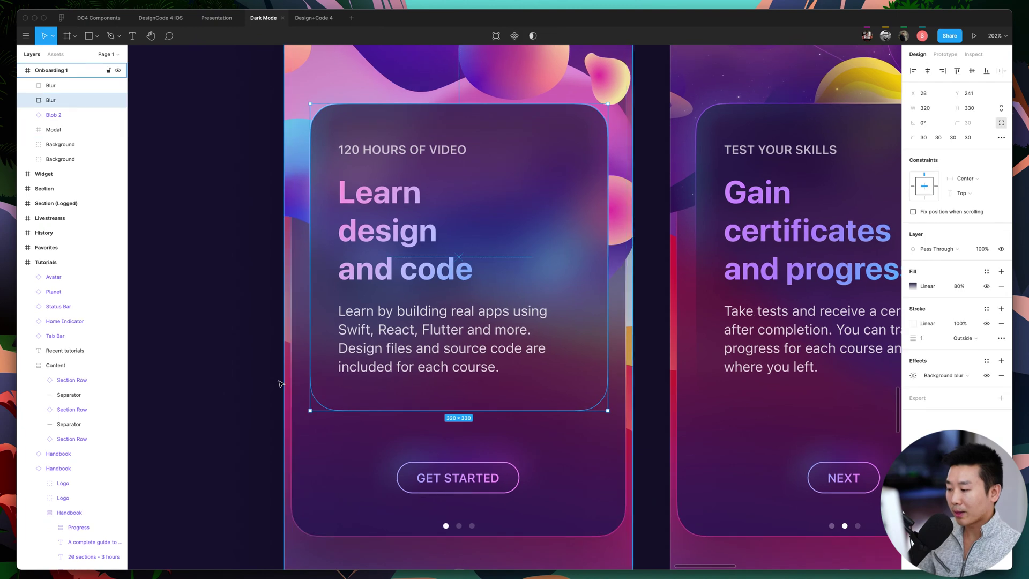
pyautogui.click(350, 487)
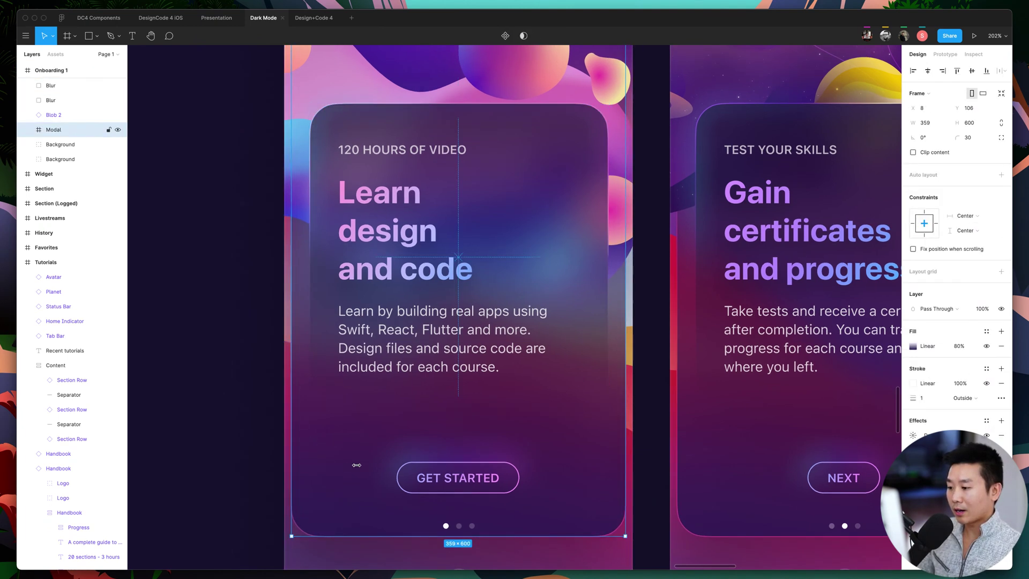
pyautogui.click(648, 418)
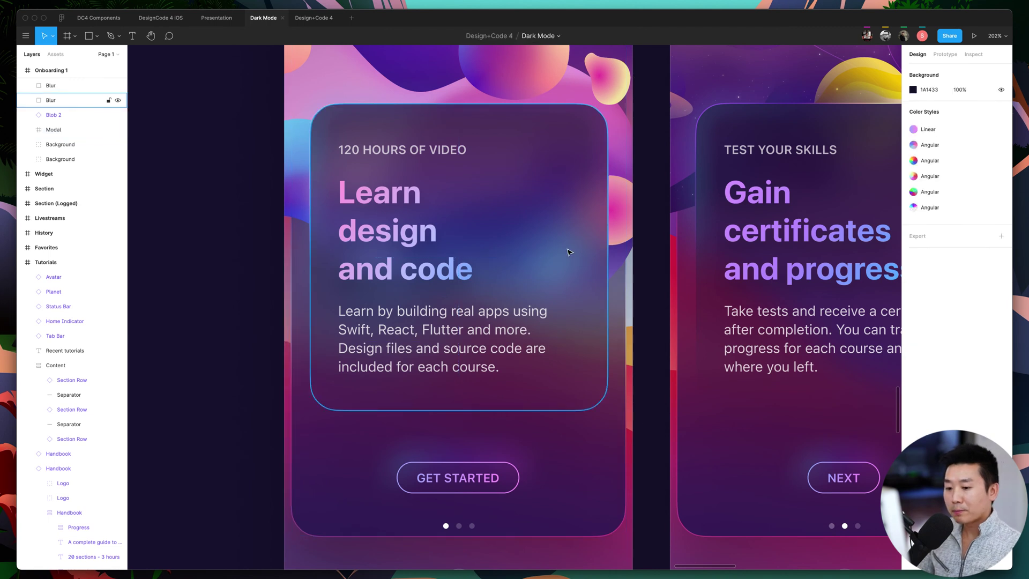
# Try a solid 251F41 fill at 80% in place of the gradient on Onboarding 1's background-blur card.
pyautogui.click(569, 252)
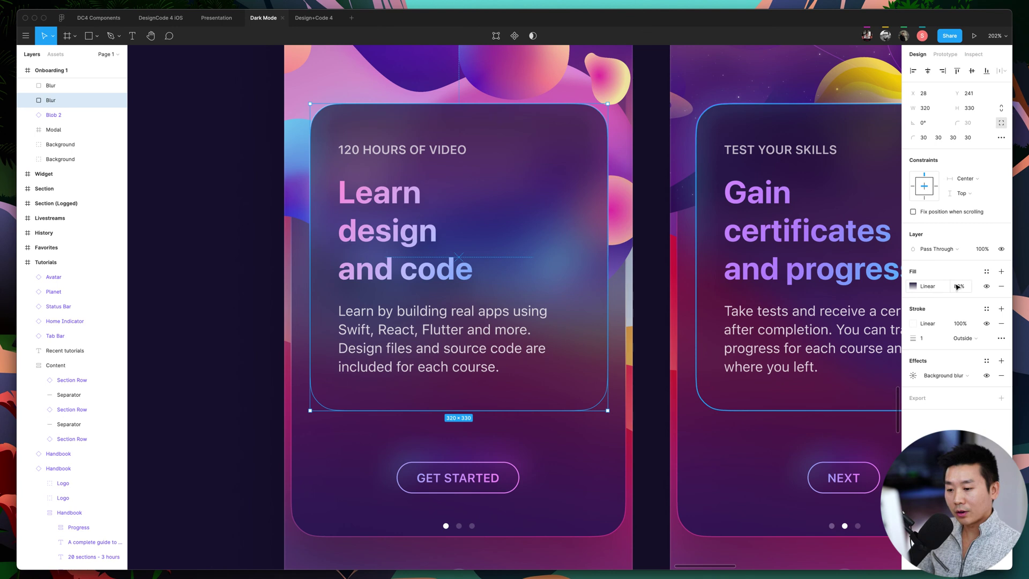
pyautogui.click(914, 287)
pyautogui.click(812, 289)
pyautogui.click(820, 282)
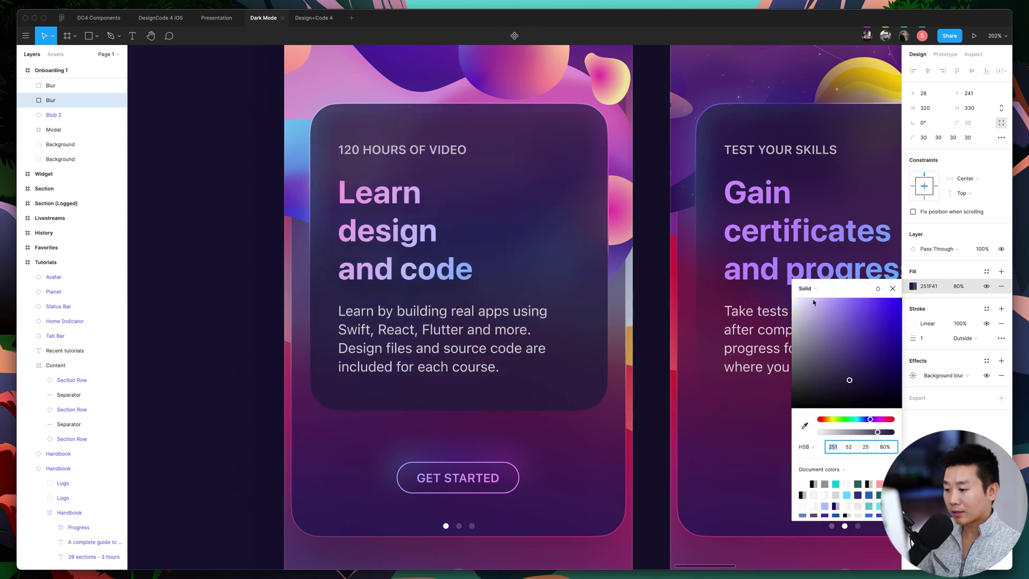
pyautogui.press('Escape')
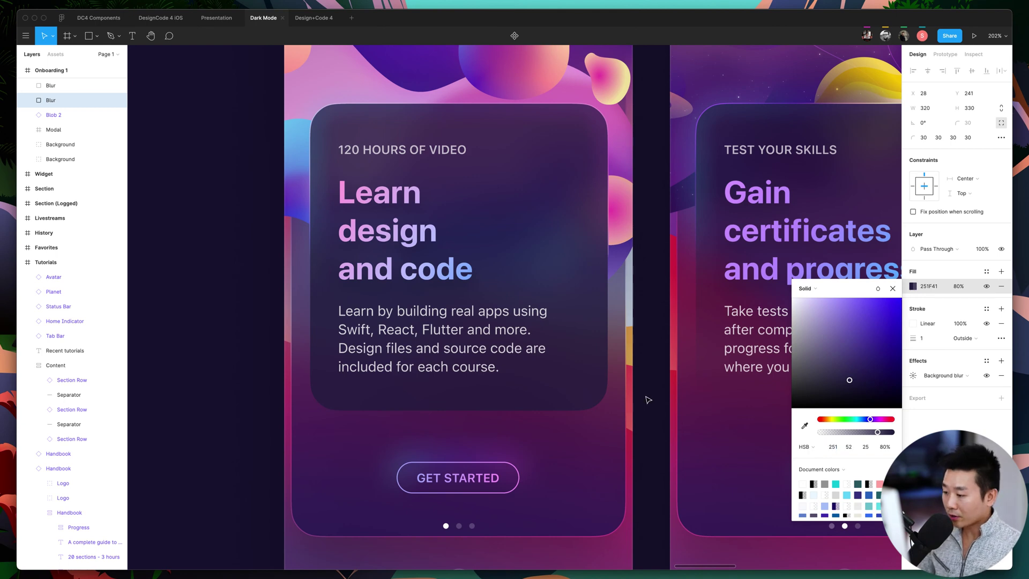
pyautogui.hotkey('shift', '0')
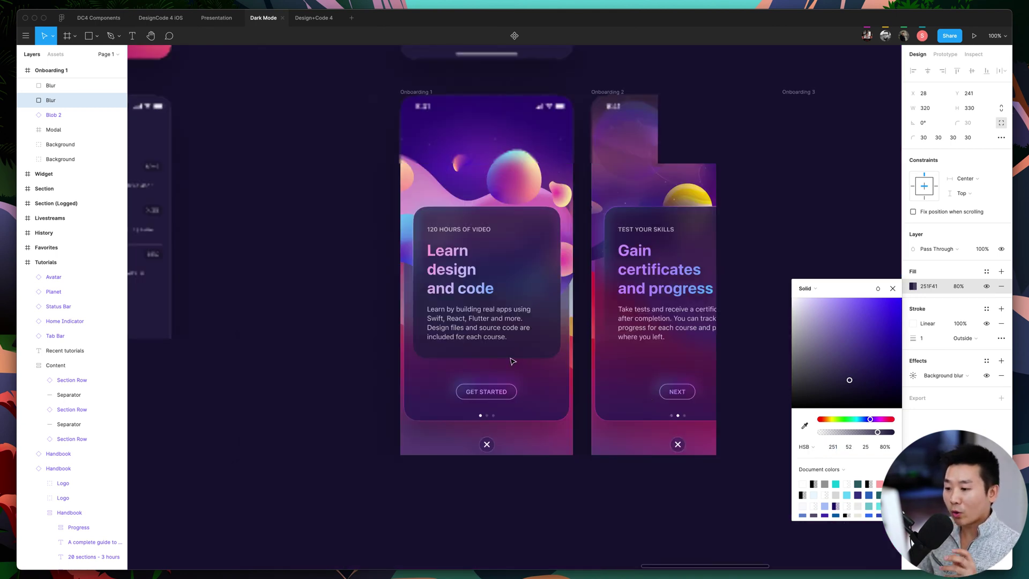
pyautogui.press('super+equal')
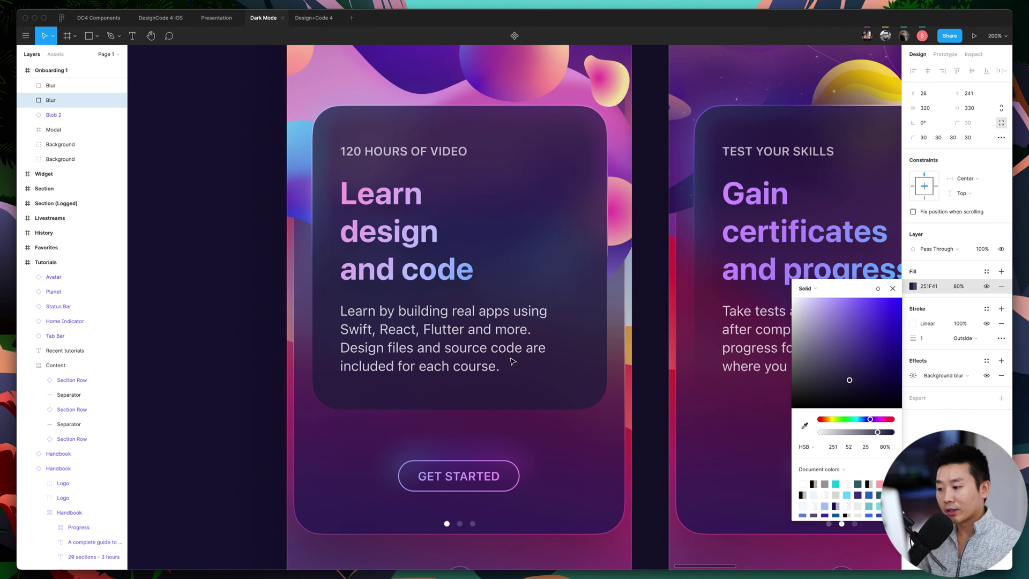
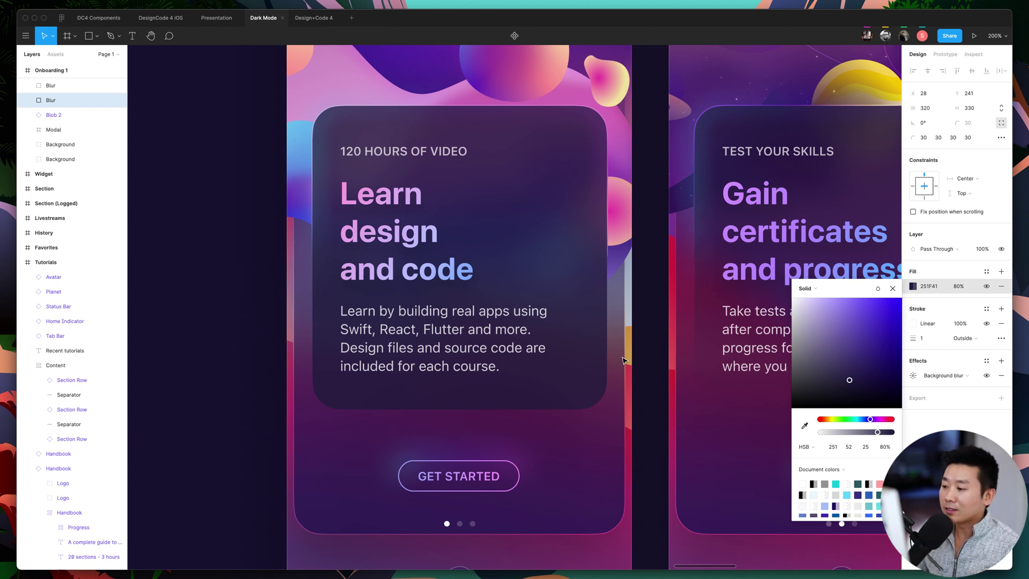
# Undo the solid fill on Onboarding 1's background-blur card and close its color settings.
pyautogui.hscroll(5, 624, 360)
pyautogui.scroll(2, 624, 360)
pyautogui.hscroll(-8, 604, 337)
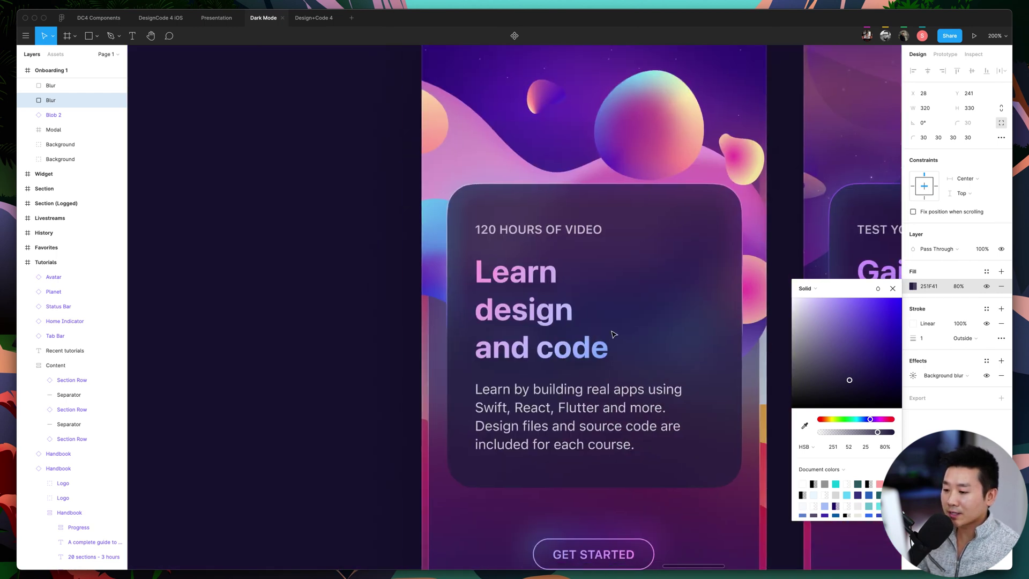
pyautogui.press('super+z')
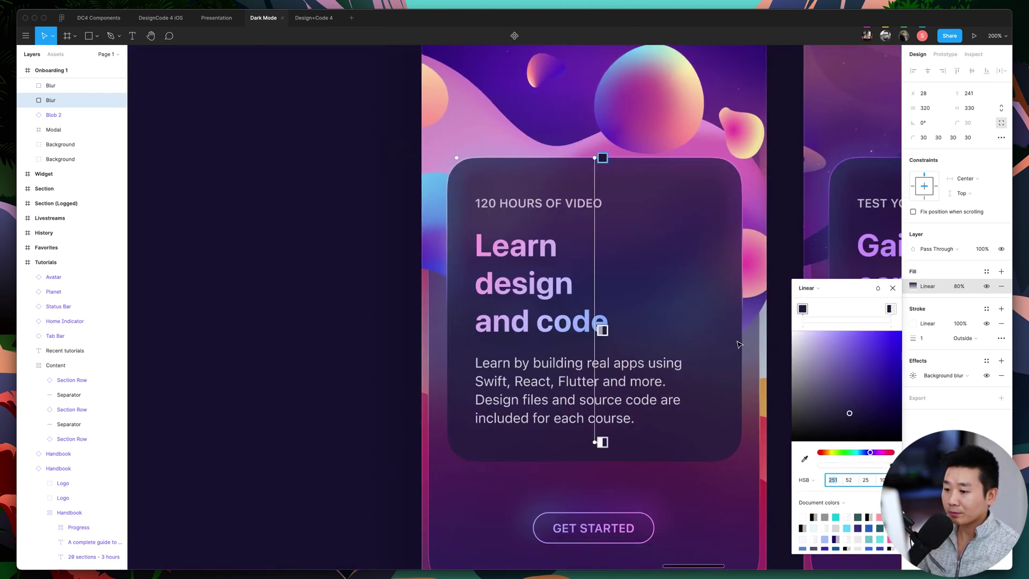
pyautogui.hscroll(5, 747, 355)
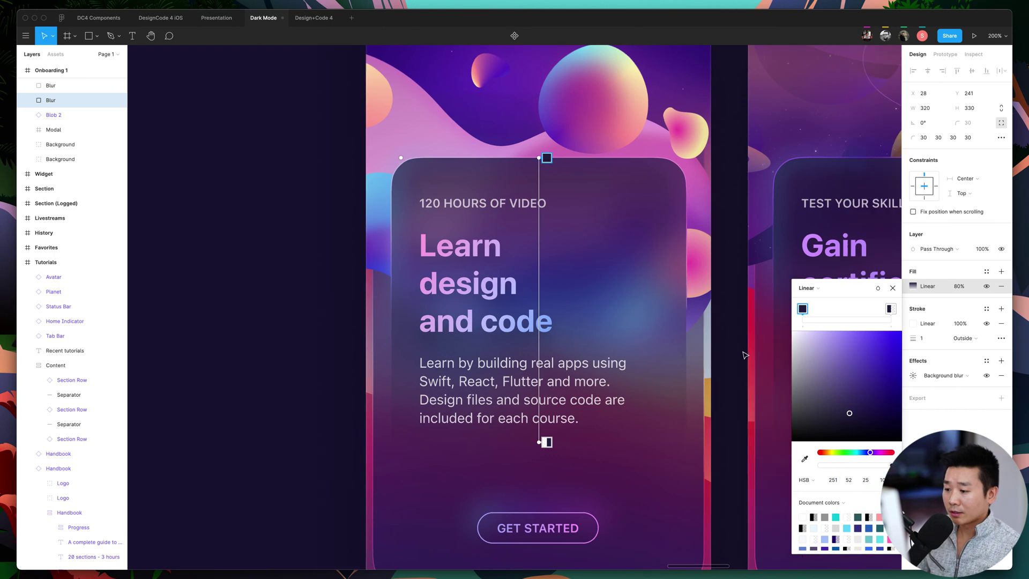
pyautogui.press('Escape')
pyautogui.hscroll(2, 689, 488)
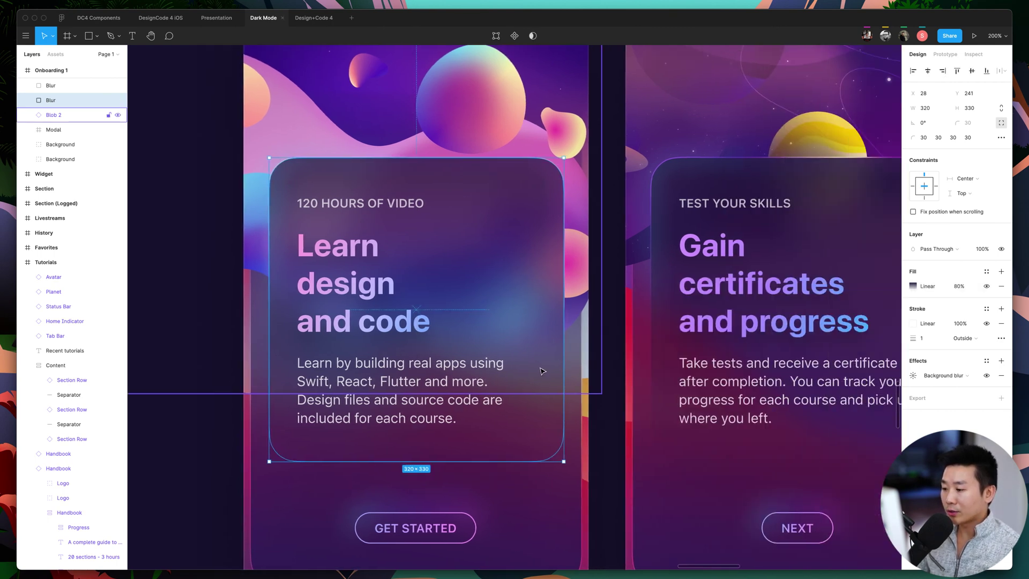
# Compare the properties of Onboarding 2's Modal frame with those of Onboarding 1's background-blur card and Modal frame.
pyautogui.hscroll(2, 542, 370)
pyautogui.click(585, 381)
pyautogui.hscroll(-1, 523, 407)
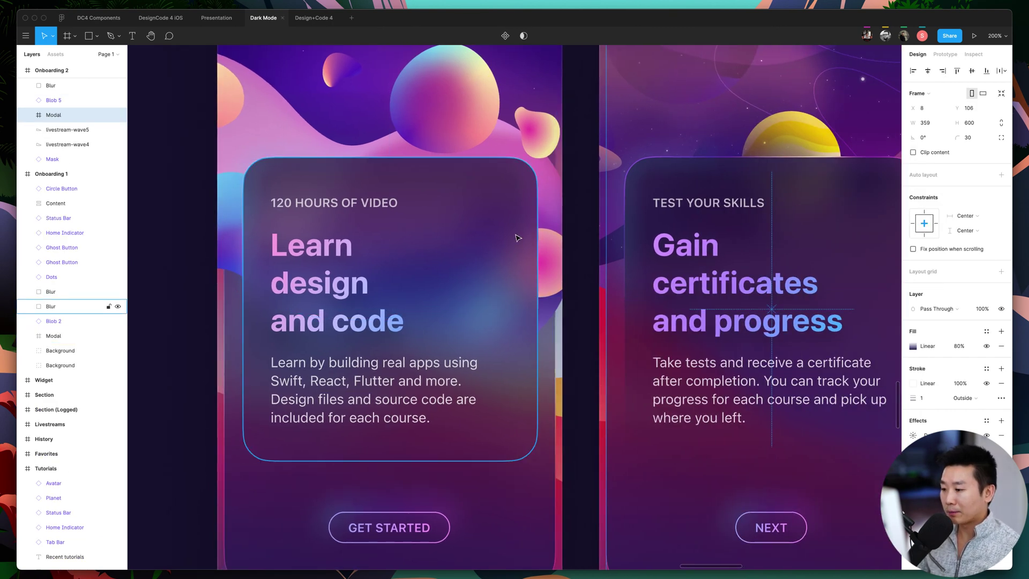
pyautogui.click(512, 263)
pyautogui.scroll(-3, 635, 354)
pyautogui.hscroll(-1, 634, 347)
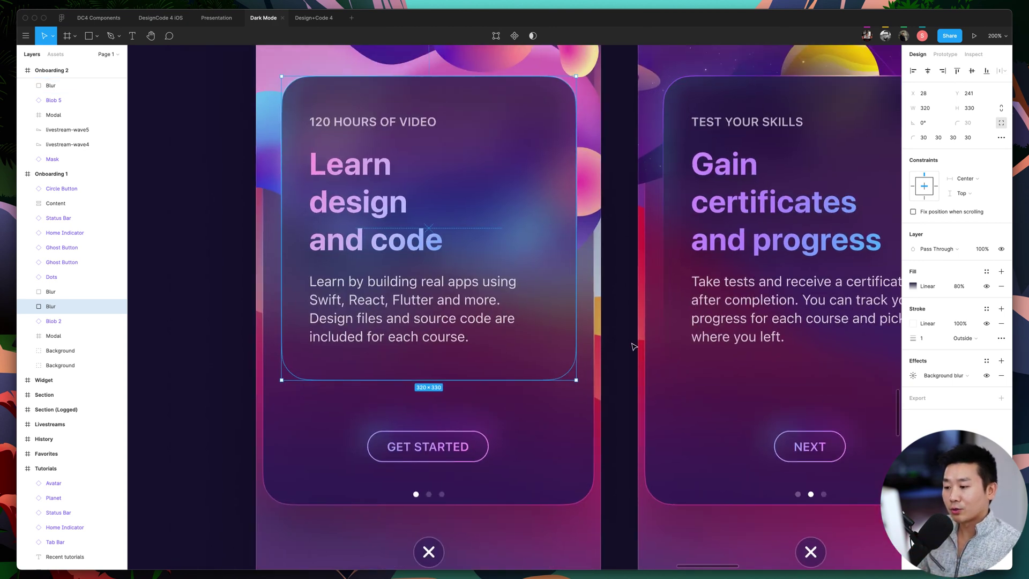
pyautogui.click(572, 388)
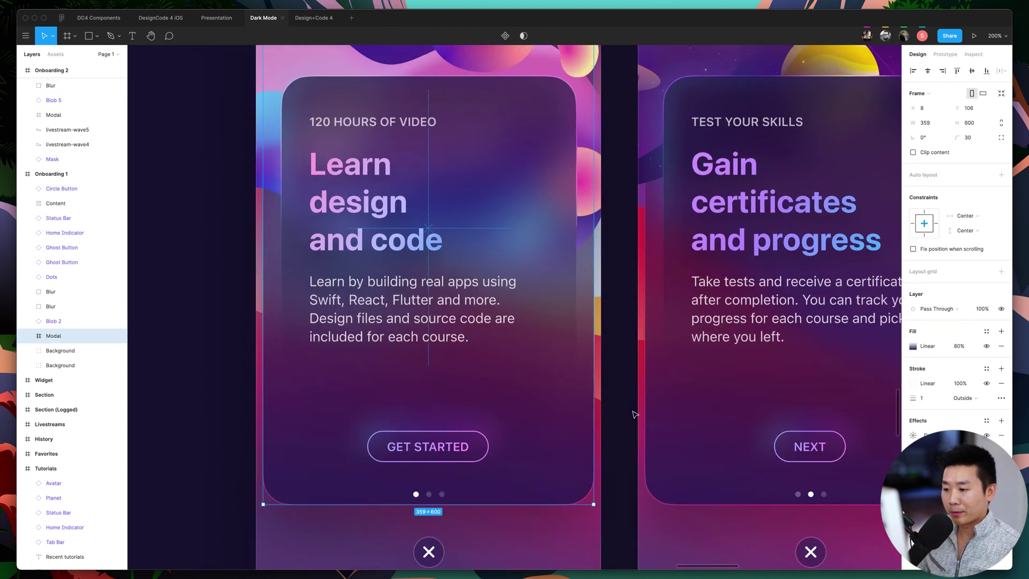
# Examine the lower parts of the Onboarding 1 and Onboarding 2 modals, including the Next button up close, and clear the selection.
pyautogui.hscroll(-1, 632, 420)
pyautogui.scroll(1, 632, 419)
pyautogui.hscroll(1, 631, 419)
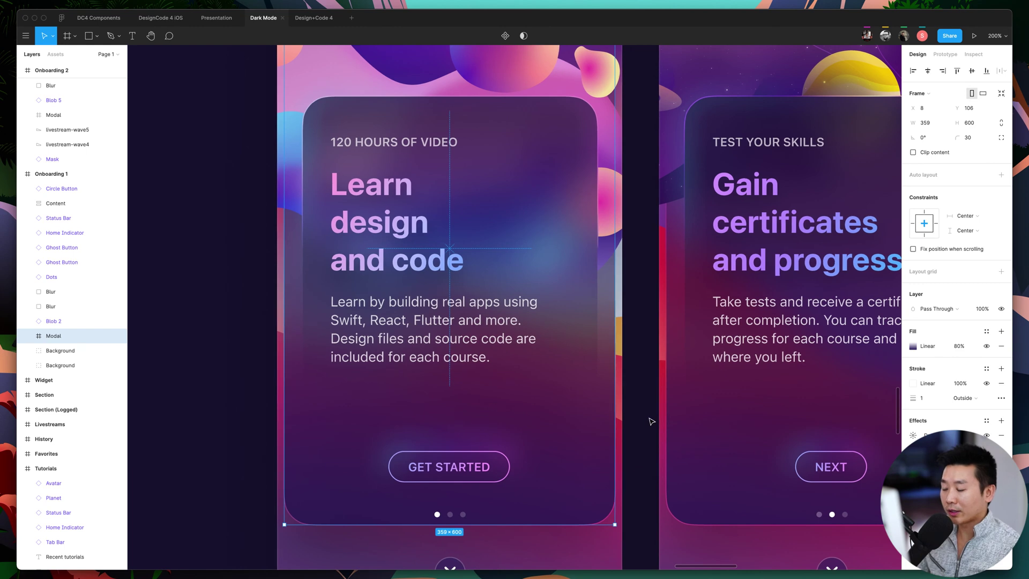
pyautogui.scroll(1, 654, 417)
pyautogui.scroll(-5, 653, 417)
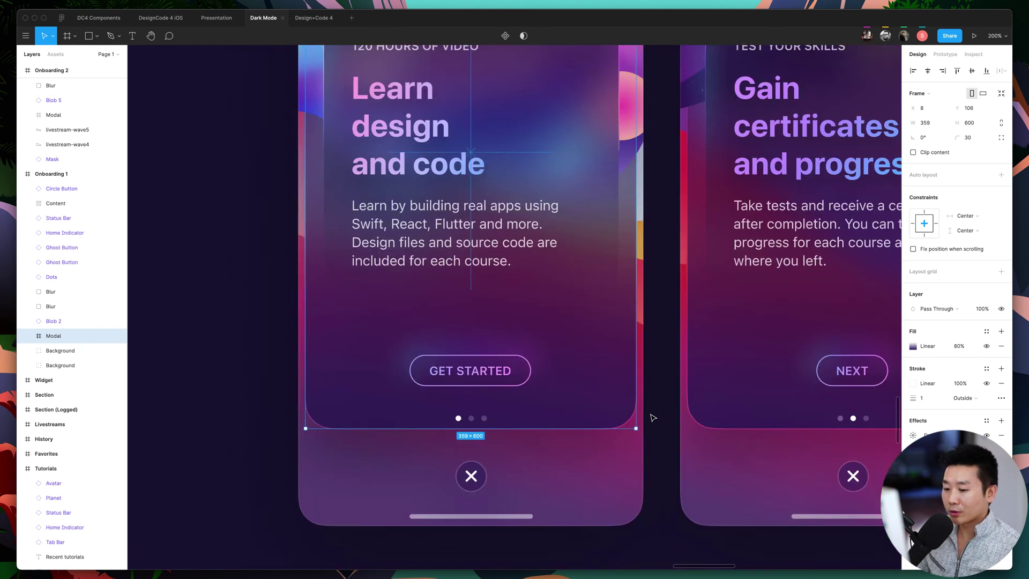
pyautogui.hscroll(-2, 653, 418)
pyautogui.hscroll(10, 653, 418)
pyautogui.hscroll(2, 654, 418)
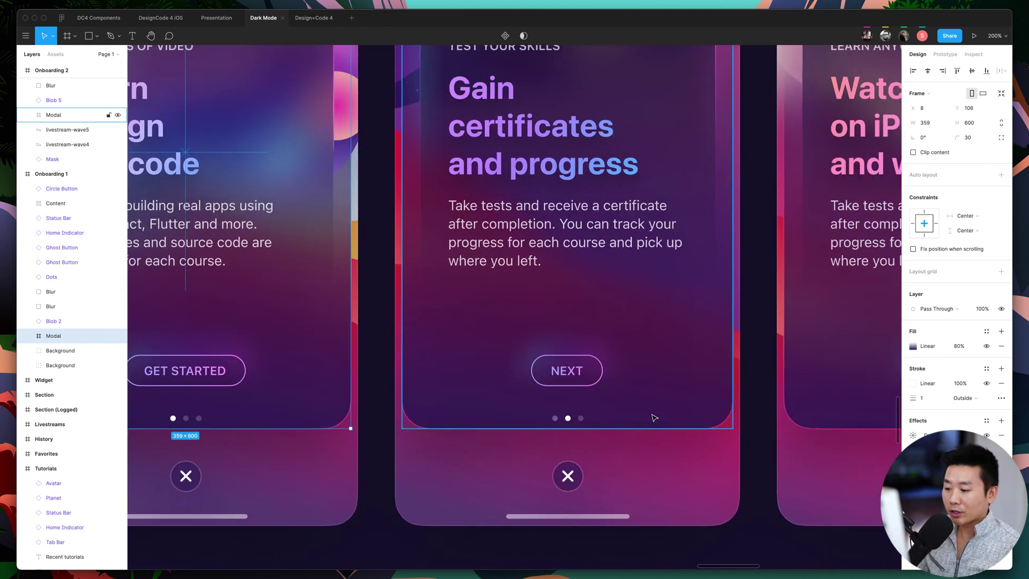
pyautogui.keyDown('ctrl'); pyautogui.scroll(5, 720, 389); pyautogui.keyUp('ctrl')
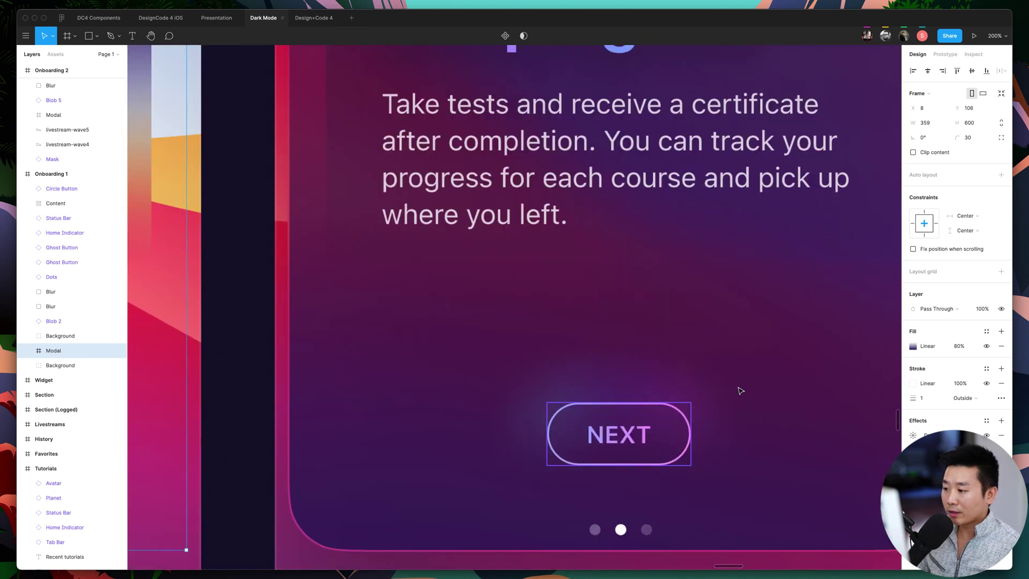
pyautogui.press('Escape')
pyautogui.hscroll(-11, 740, 398)
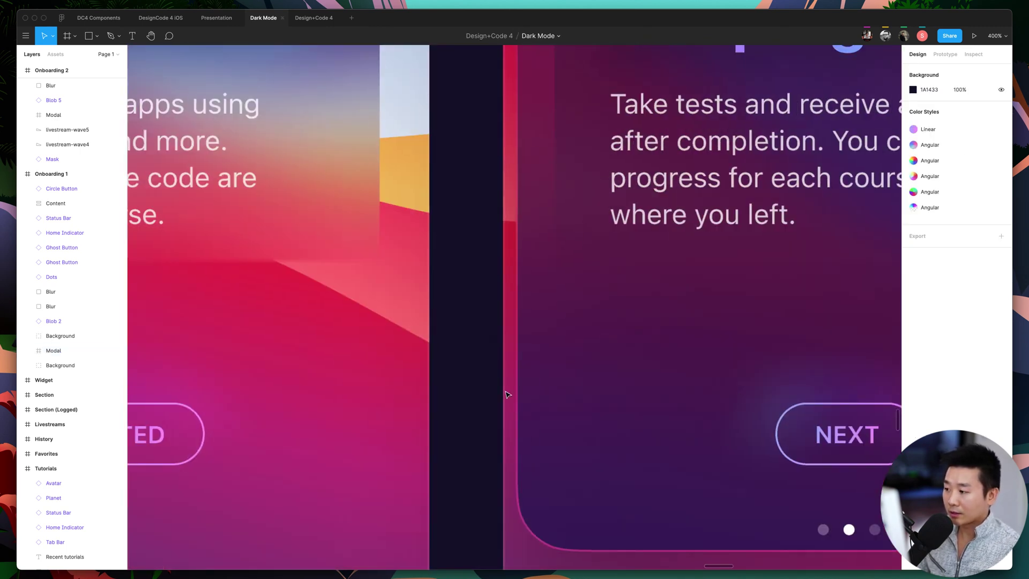
# Bring Onboarding 1's Modal frame forward one level, above the neighbouring Background layer.
pyautogui.click(505, 395)
pyautogui.press('super+bracketright')
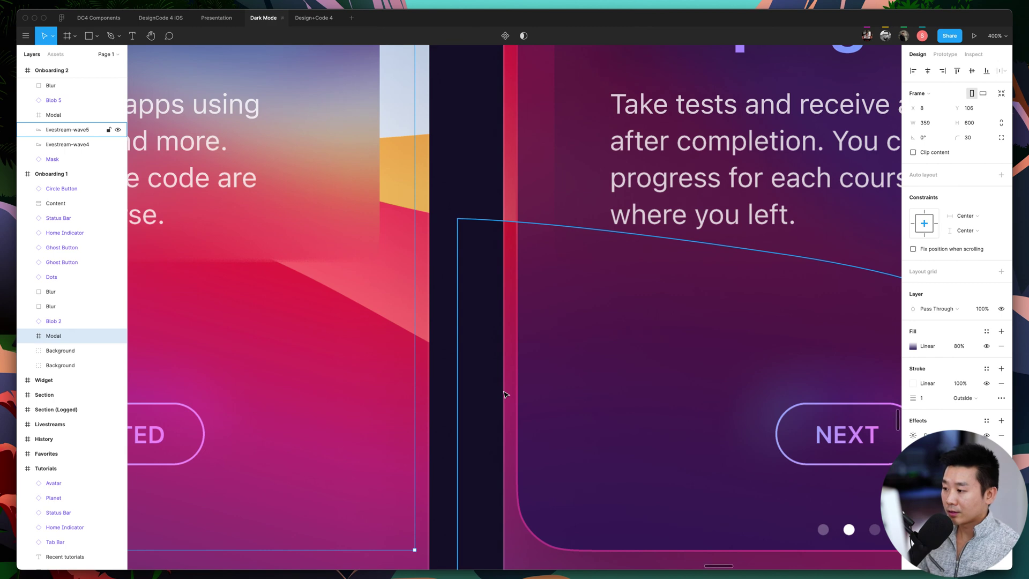
pyautogui.keyDown('ctrl'); pyautogui.scroll(-5, 545, 394); pyautogui.keyUp('ctrl')
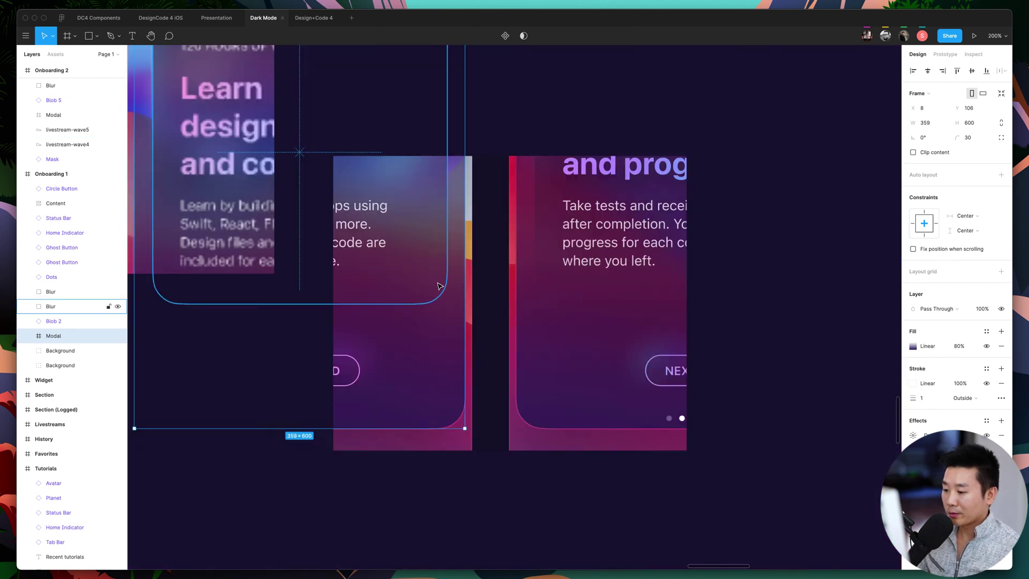
# Find and select the Ghost Button layer that produces the glow around Onboarding 2's Next button.
pyautogui.hscroll(5, 549, 375)
pyautogui.scroll(-3, 547, 372)
pyautogui.keyDown('ctrl'); pyautogui.scroll(5, 547, 371); pyautogui.keyUp('ctrl')
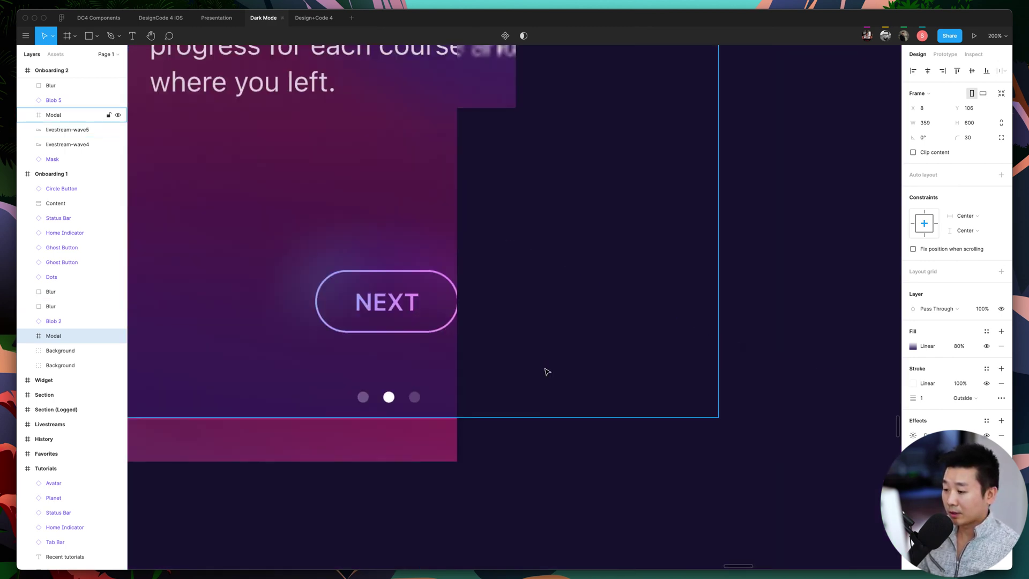
pyautogui.hscroll(-2, 546, 371)
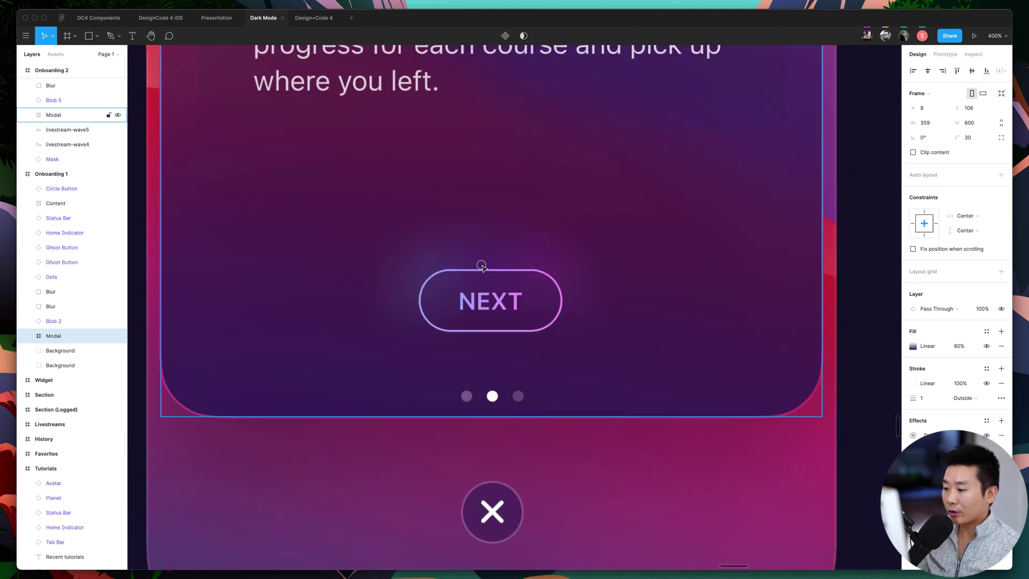
pyautogui.click(464, 269)
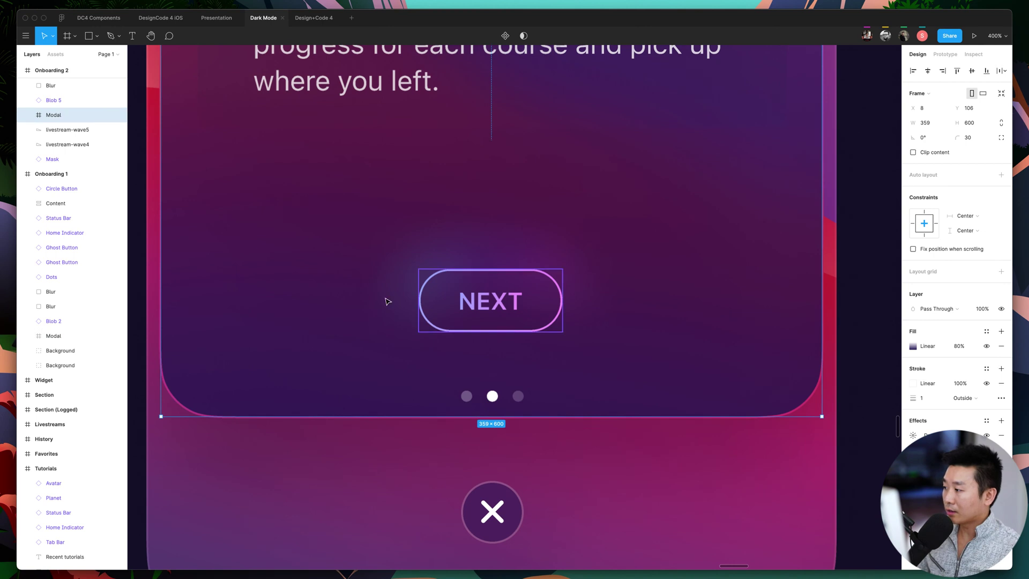
pyautogui.click(84, 131)
pyautogui.click(48, 116)
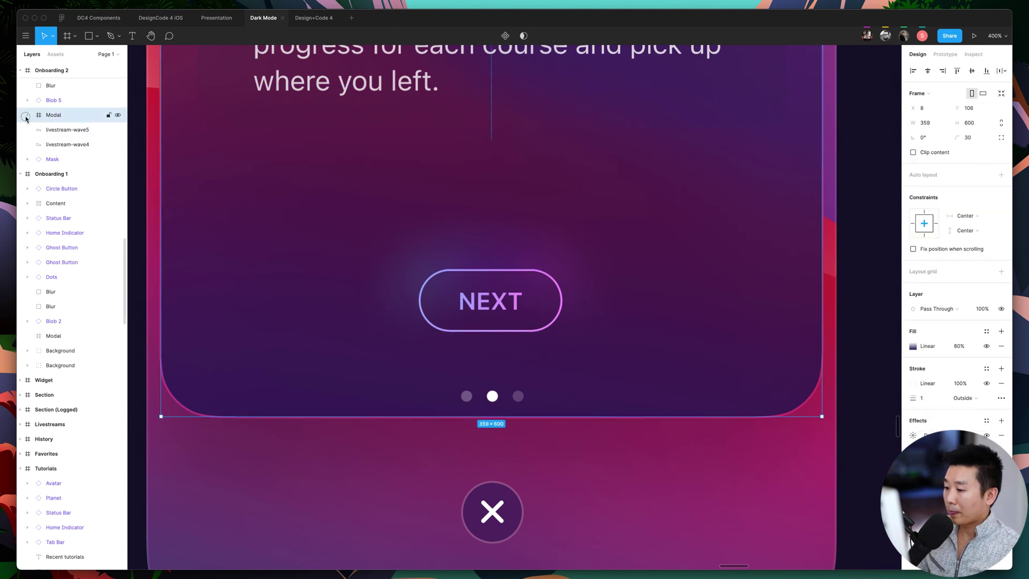
pyautogui.click(27, 115)
pyautogui.doubleClick(493, 278)
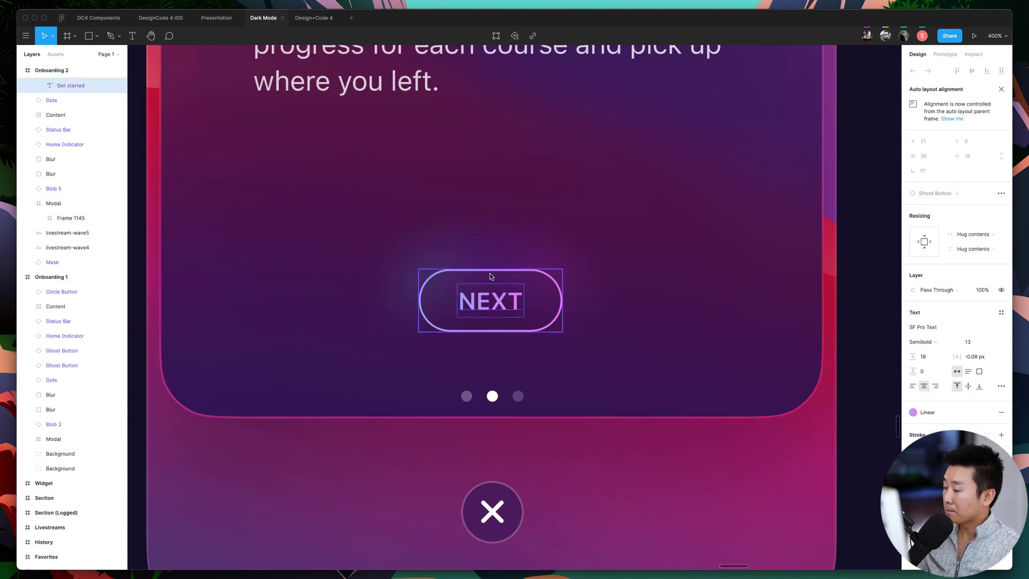
pyautogui.click(67, 204)
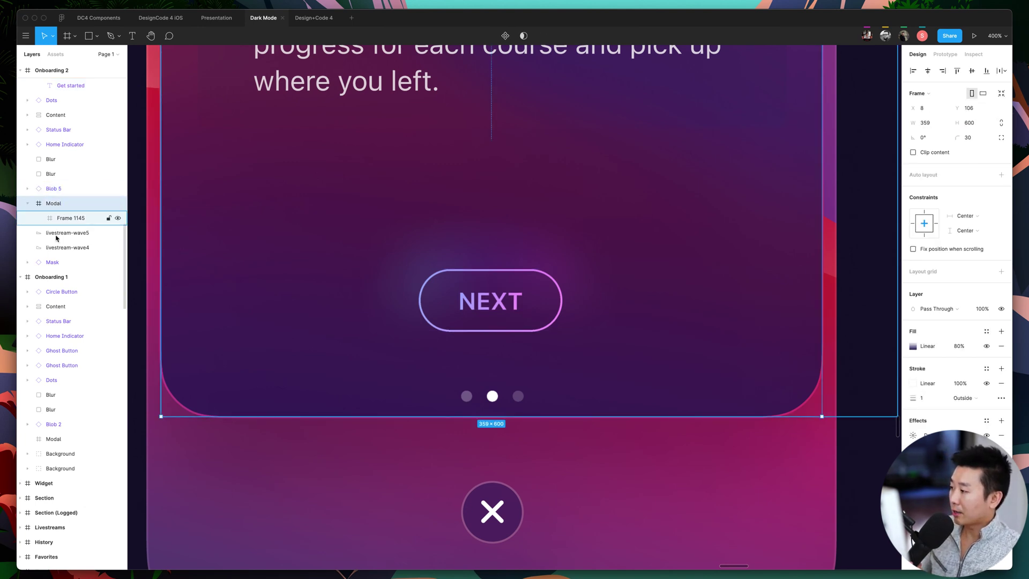
pyautogui.keyDown('super'); pyautogui.click(490, 303); pyautogui.keyUp('super')
pyautogui.scroll(3, 80, 129)
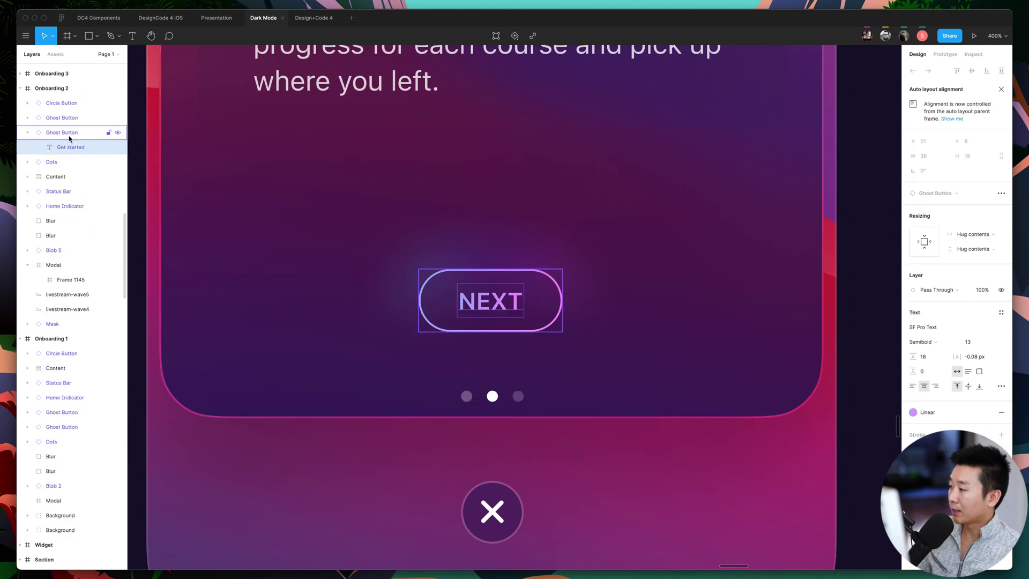
pyautogui.click(73, 133)
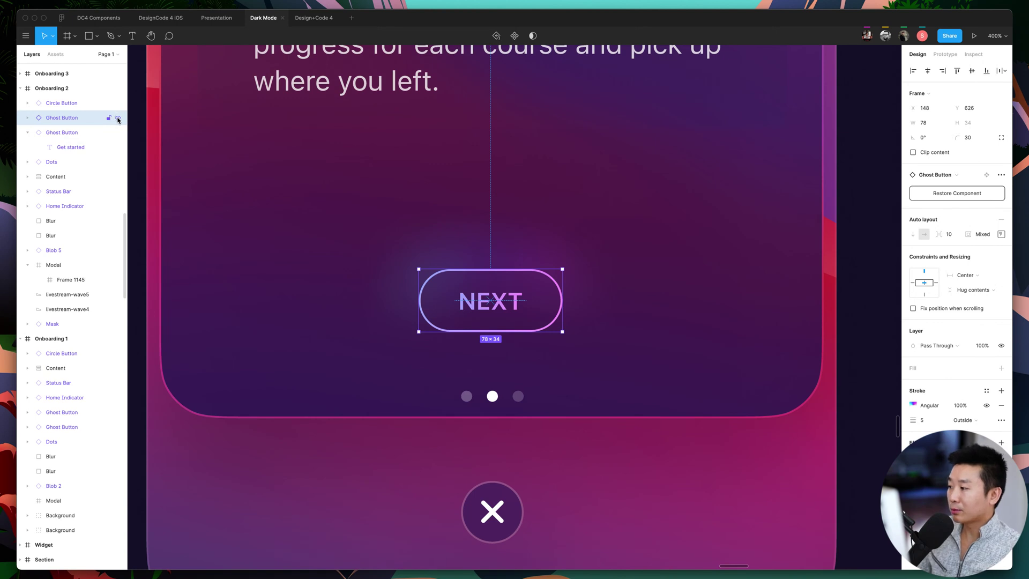
# Hide and show the glow's Ghost Button layer twice to compare the Next button with and without it.
pyautogui.click(118, 118)
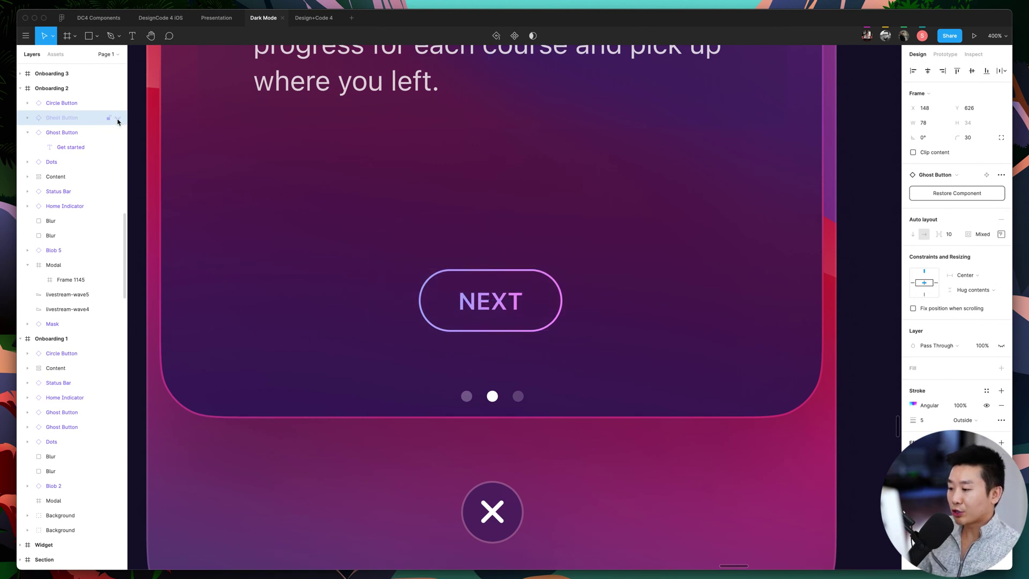
pyautogui.click(118, 118)
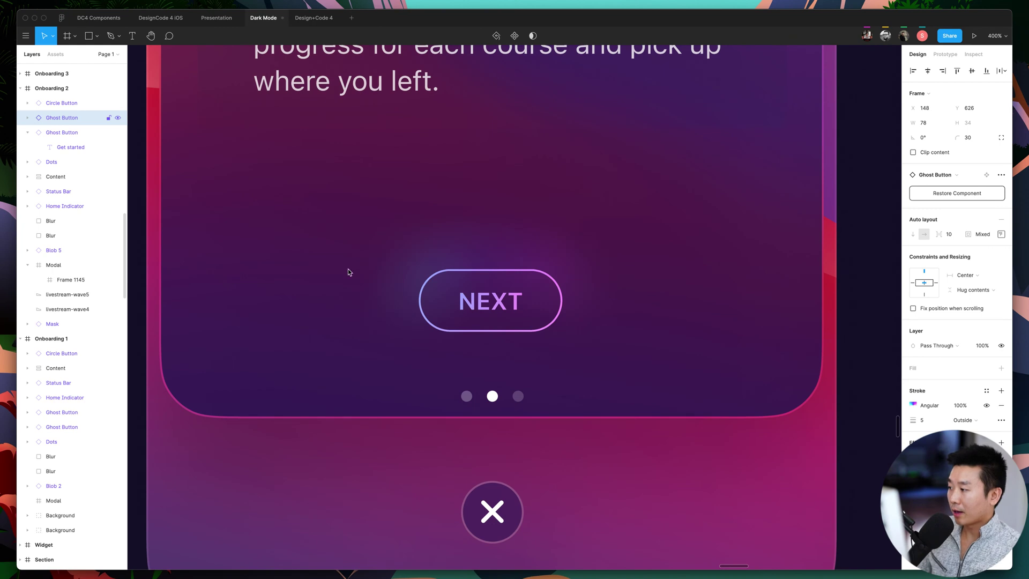
pyautogui.press('super+shift+h')
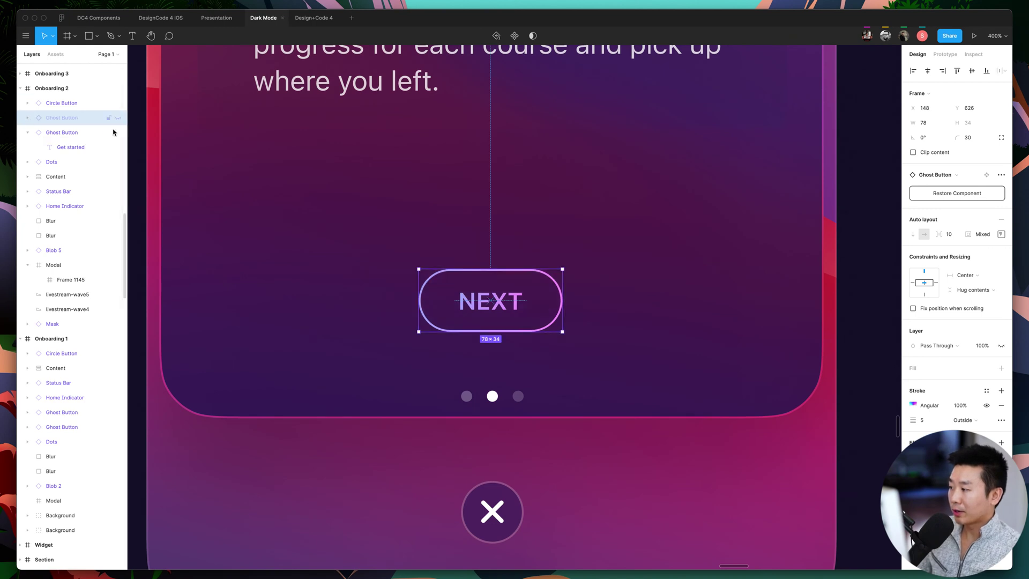
pyautogui.press('super+shift+h')
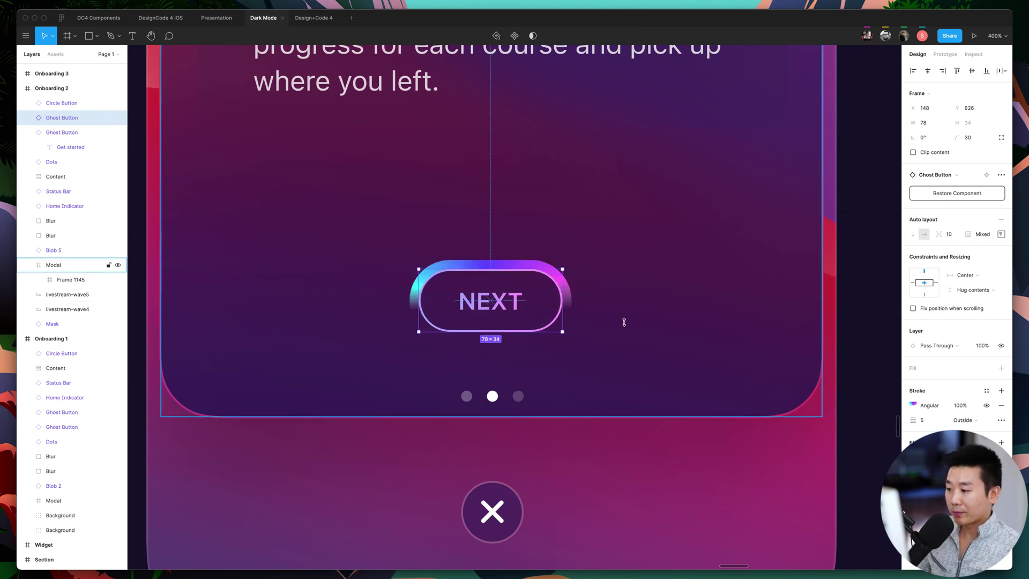
# Inspect the glow's Ghost Button up close and open the color stops of its Angular stroke gradient.
pyautogui.press('super+equal')
pyautogui.click(713, 329)
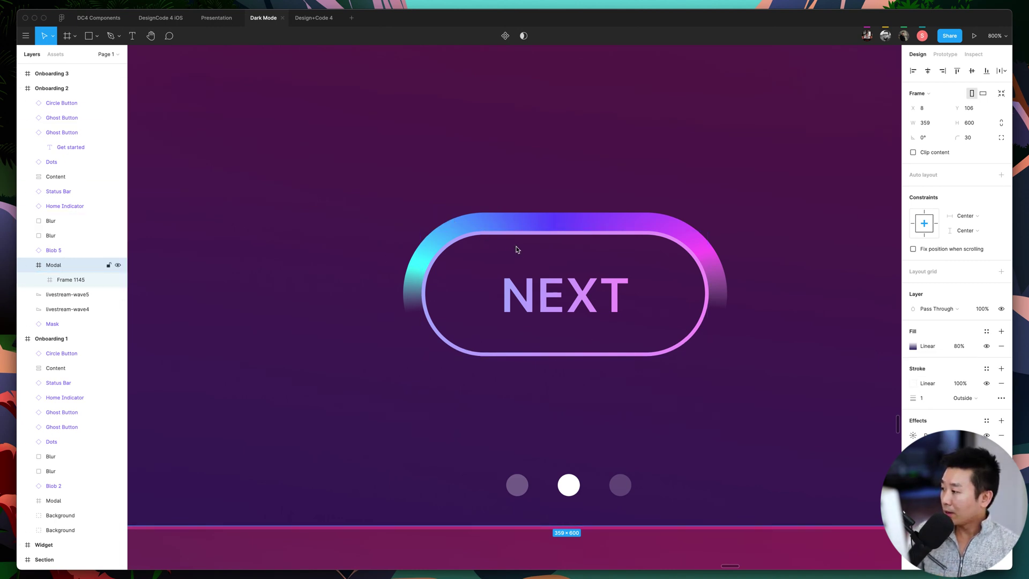
pyautogui.click(64, 117)
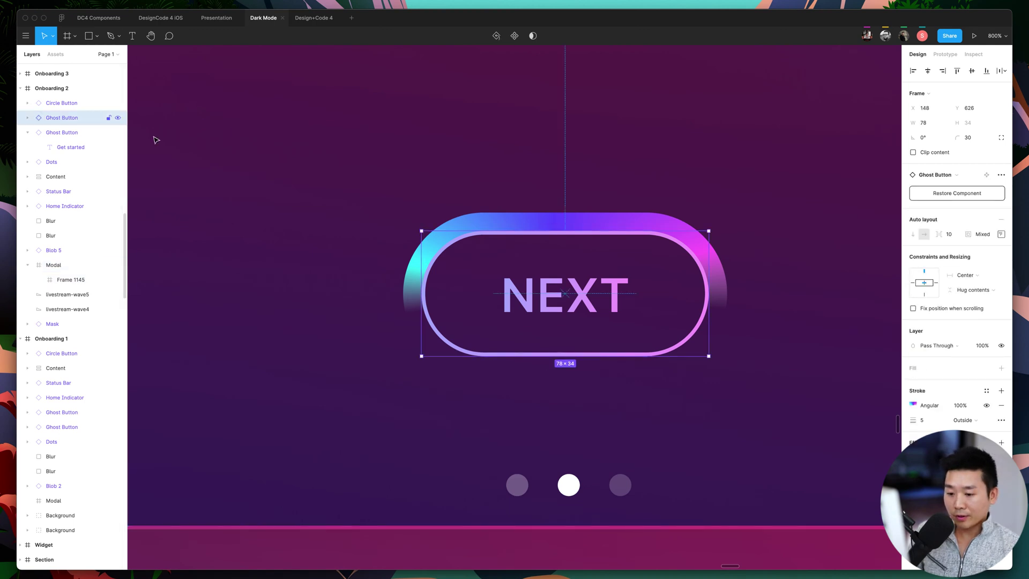
pyautogui.click(913, 408)
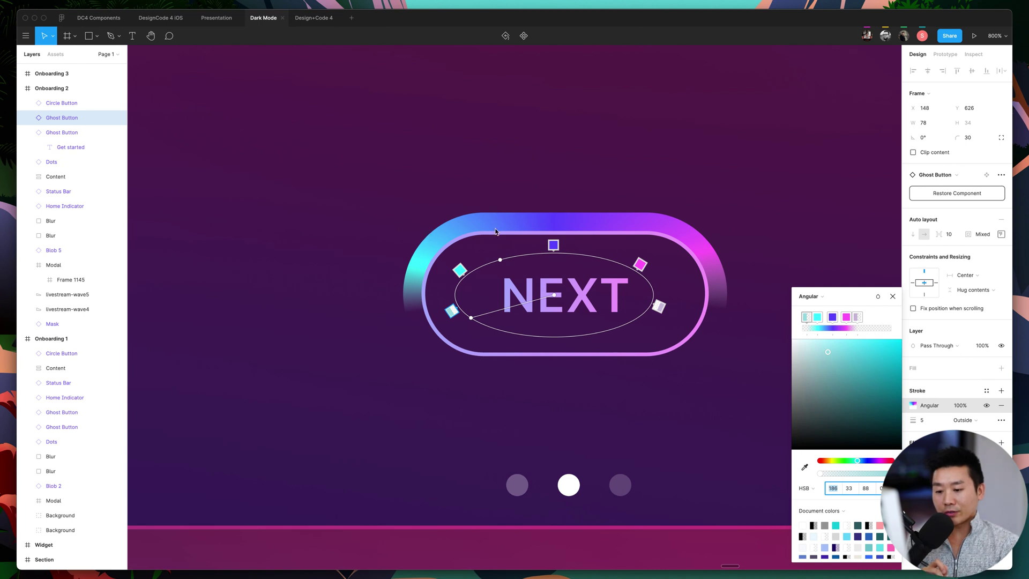
# Try a stroke width of 10 on the glow's Ghost Button and a much thinner one, and return it to 5.
pyautogui.click(928, 421)
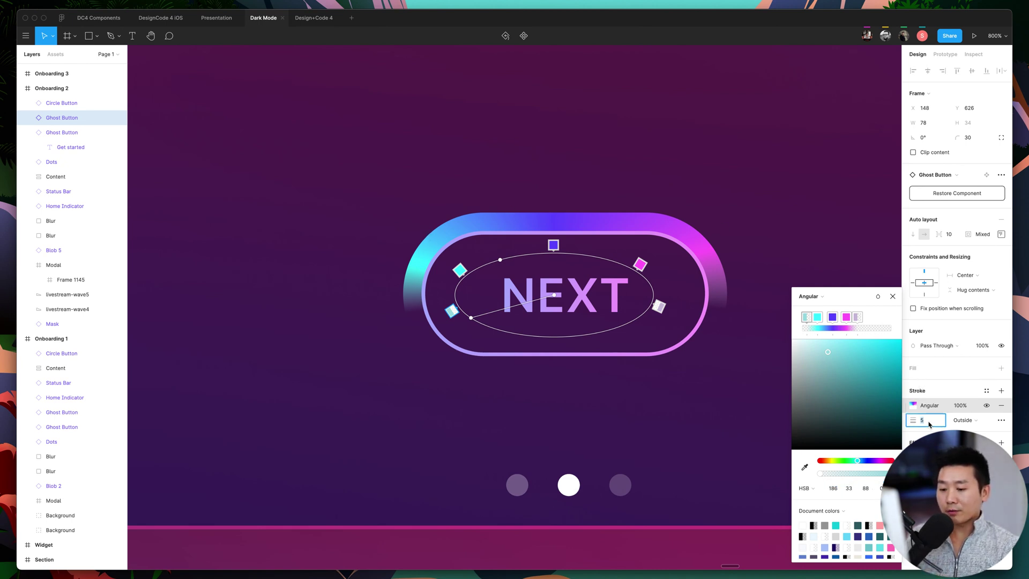
pyautogui.write('10')
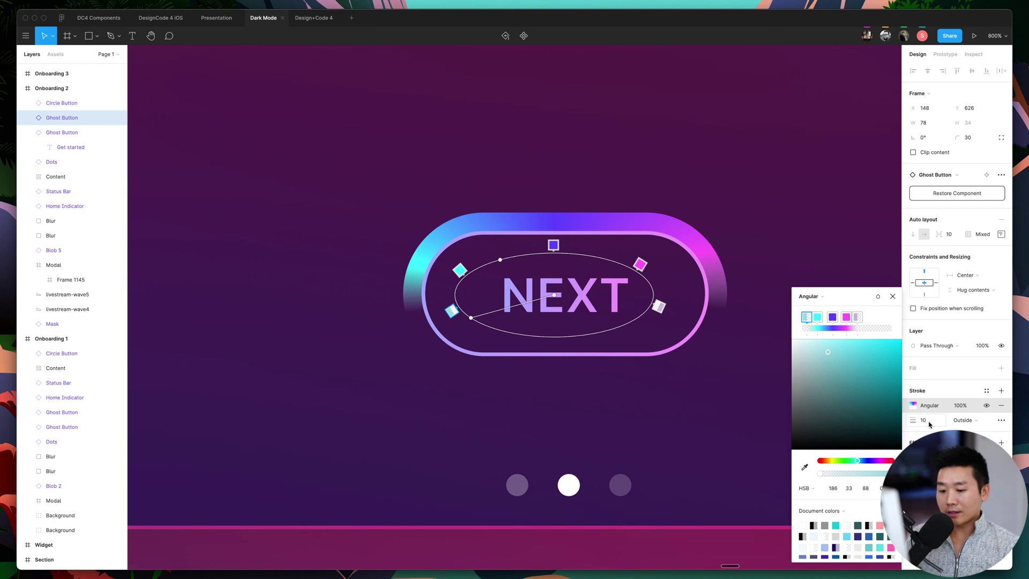
pyautogui.press('Return')
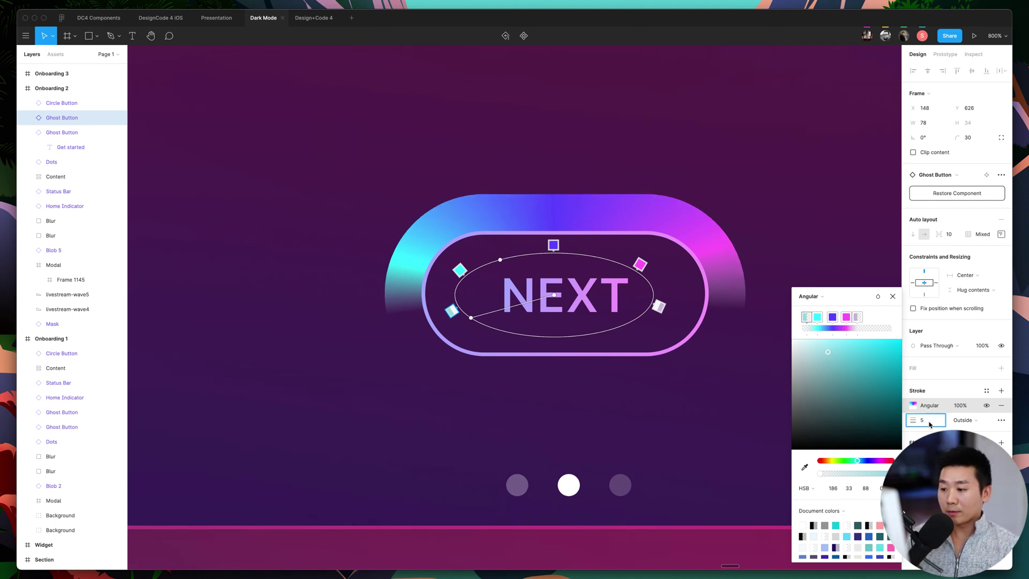
pyautogui.press('Return')
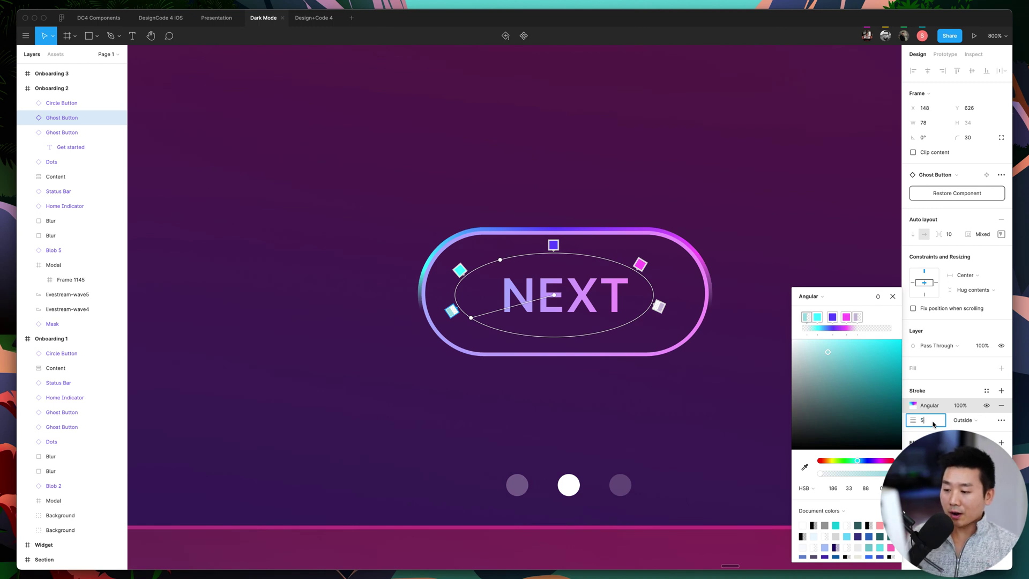
pyautogui.press('Return')
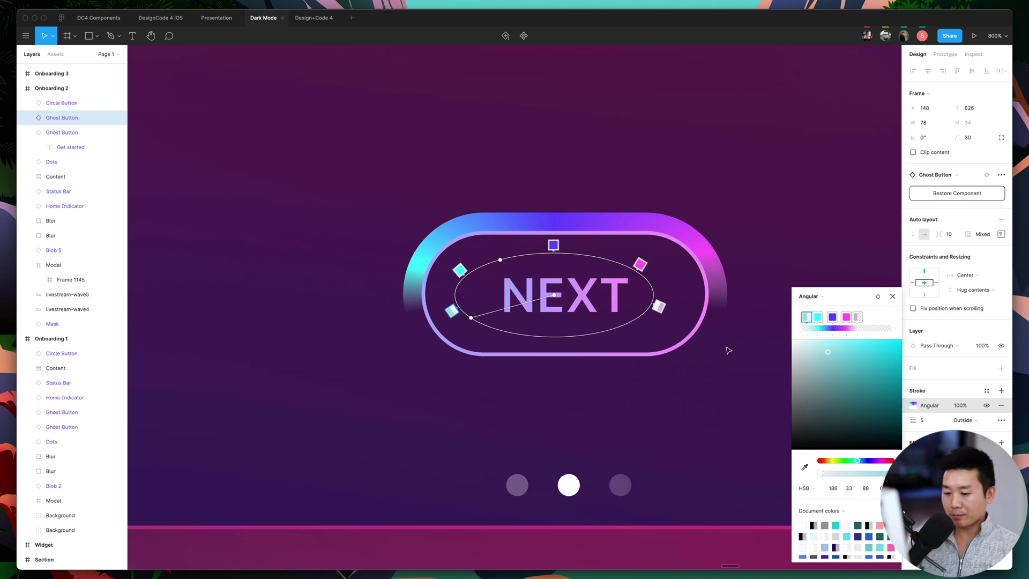
# Reopen the Angular stroke gradient of the glow's Ghost Button and undo the hiding of its Layer blur.
pyautogui.click(926, 409)
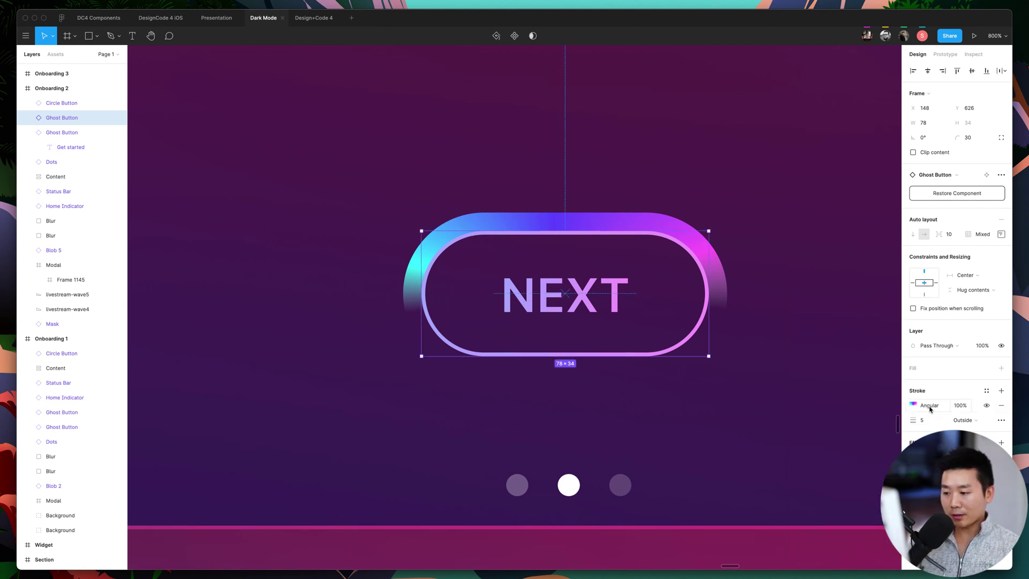
pyautogui.click(931, 409)
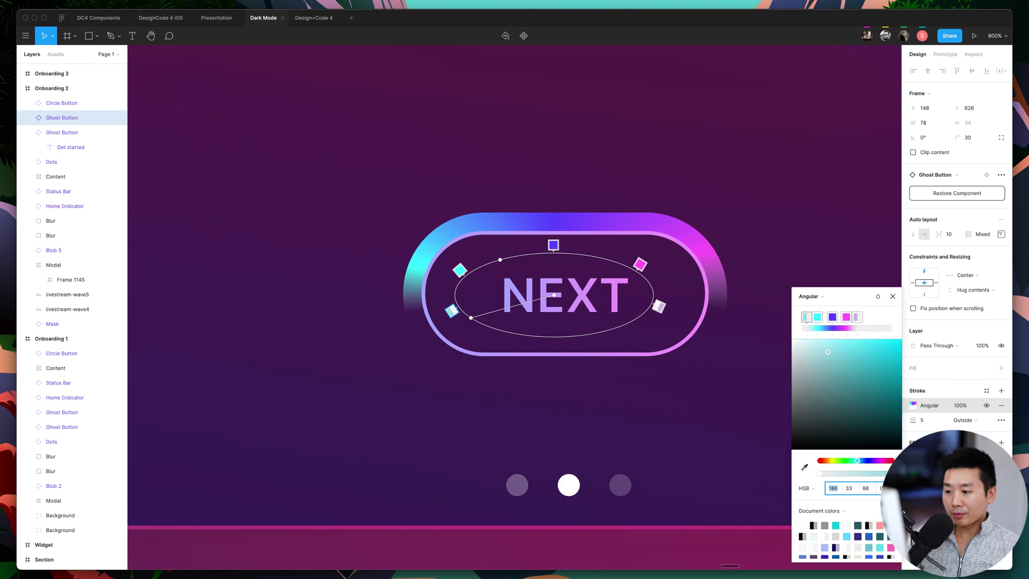
pyautogui.press('super+z')
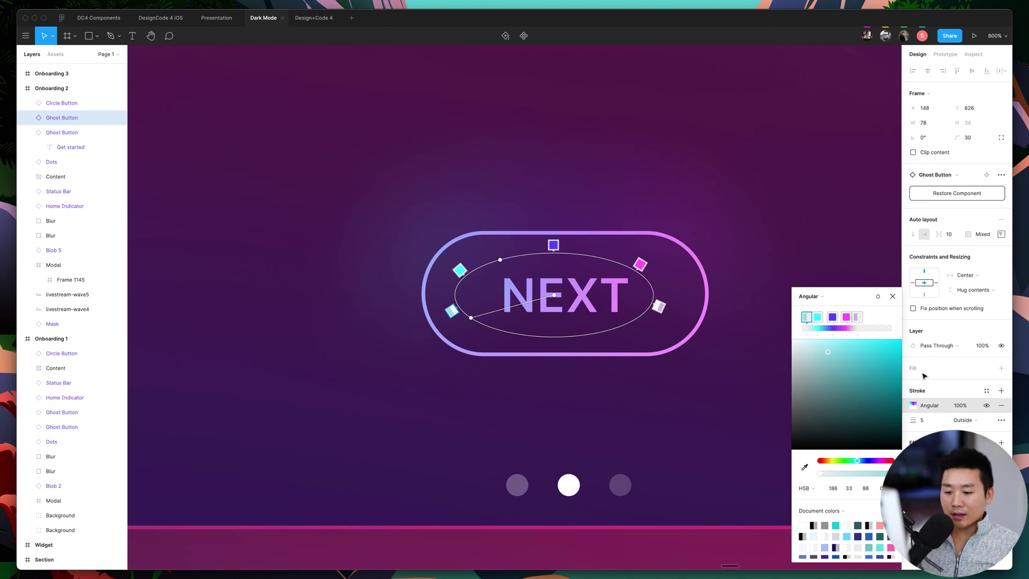
# Try a Layer blur of 10 on the glow's Ghost Button.
pyautogui.click(944, 420)
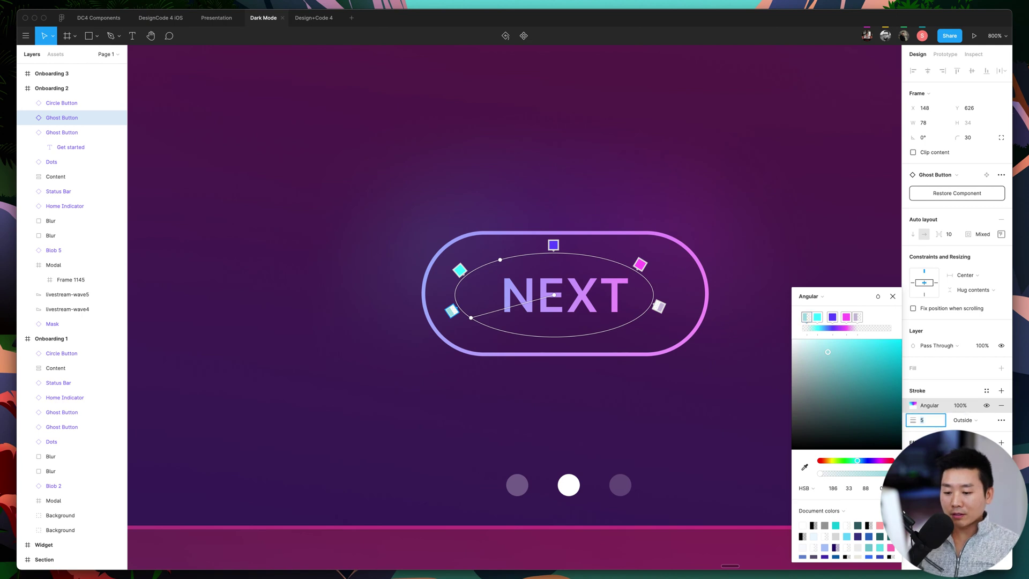
pyautogui.click(914, 458)
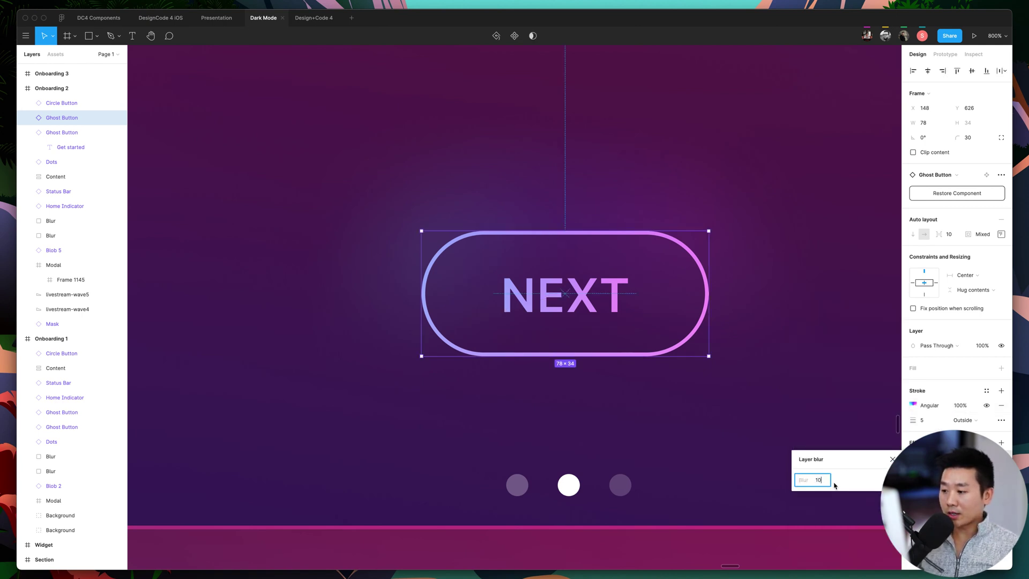
pyautogui.press('Return')
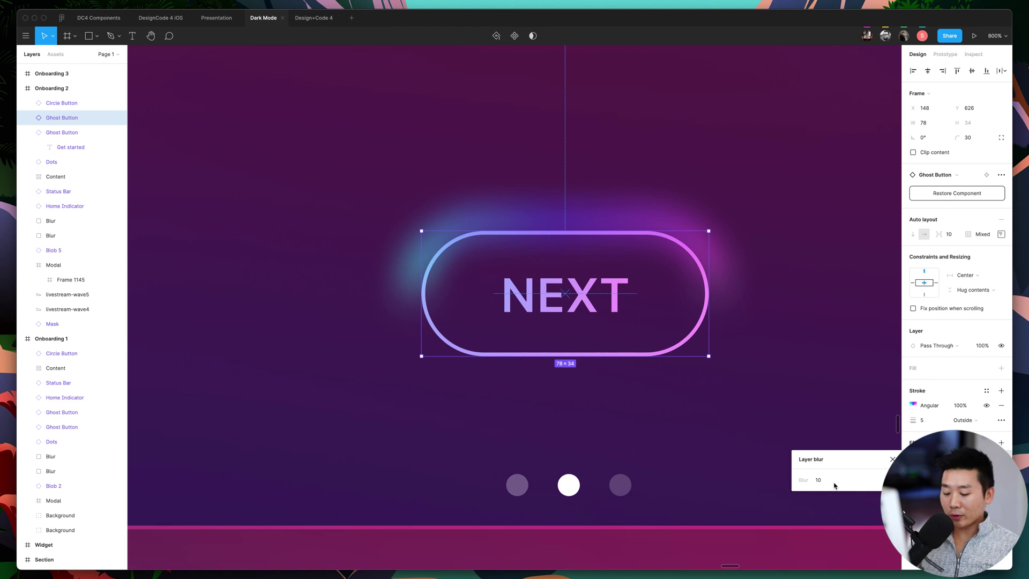
# Try Layer blur values of 5 and 1 on the glow's Ghost Button while viewing the Next button up close.
pyautogui.press('super+equal')
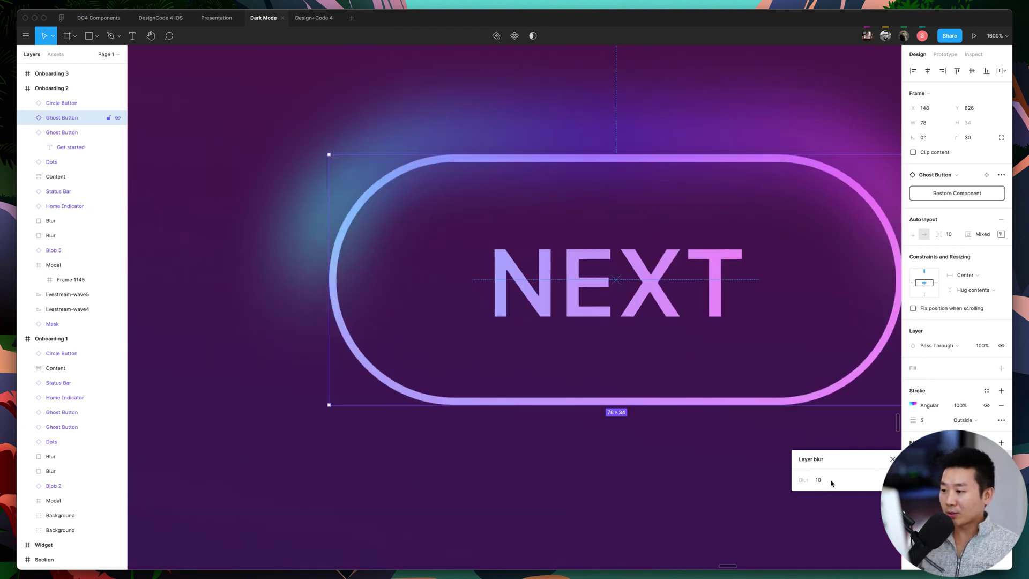
pyautogui.hscroll(2, 777, 464)
pyautogui.scroll(1, 772, 467)
pyautogui.hscroll(2, 767, 465)
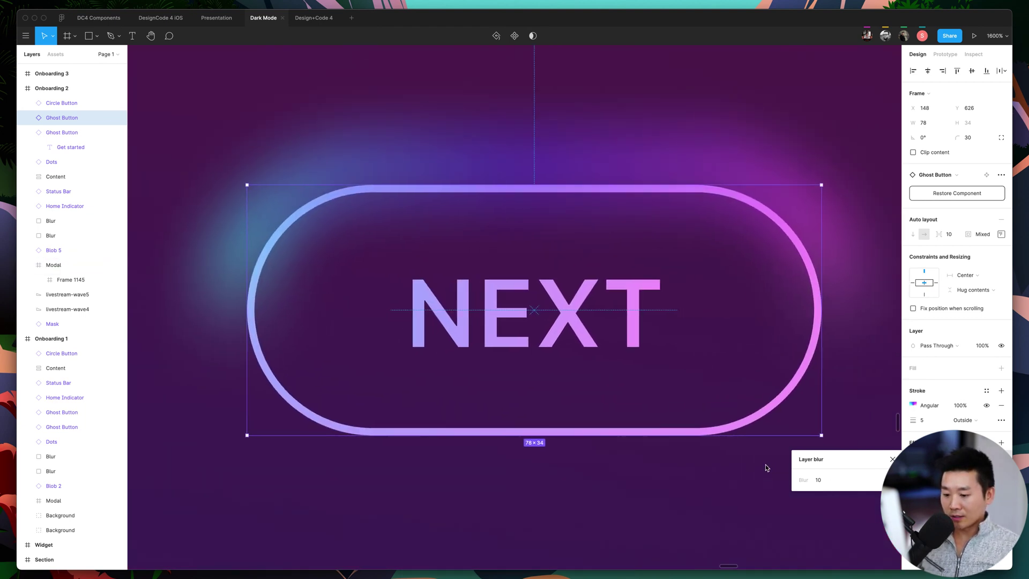
pyautogui.click(828, 479)
pyautogui.write('65')
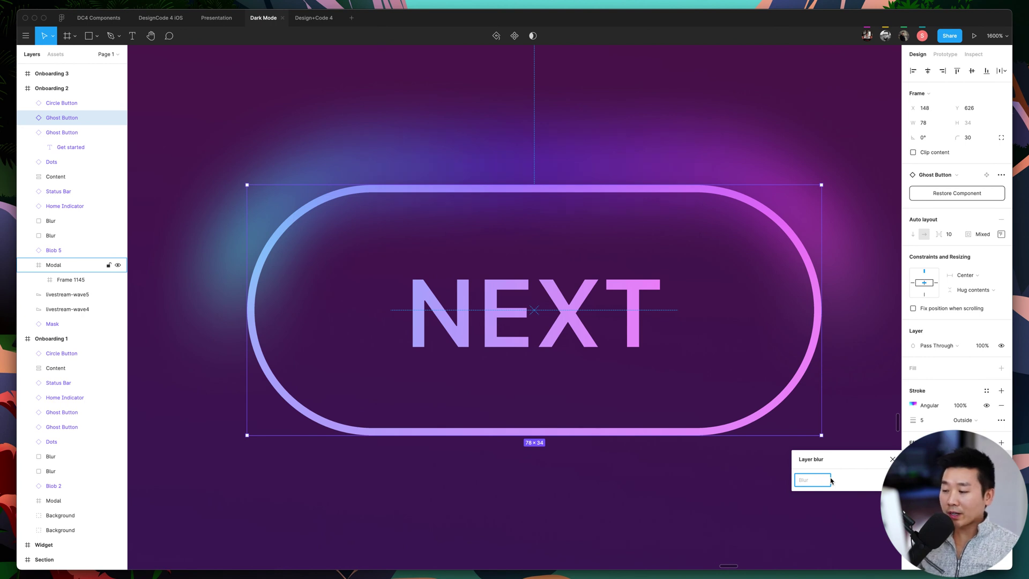
pyautogui.press('Return')
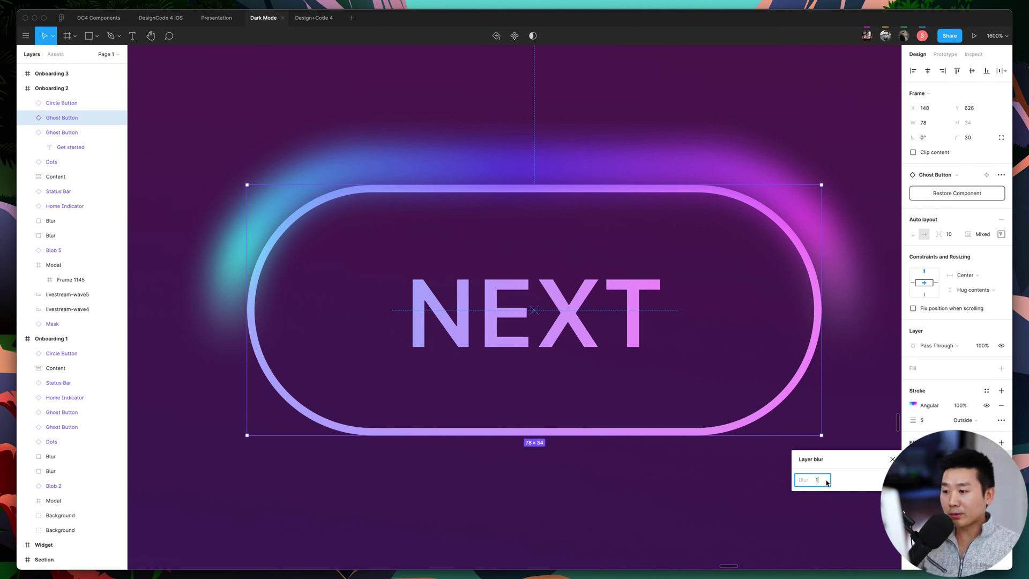
pyautogui.write('1')
pyautogui.press('Return')
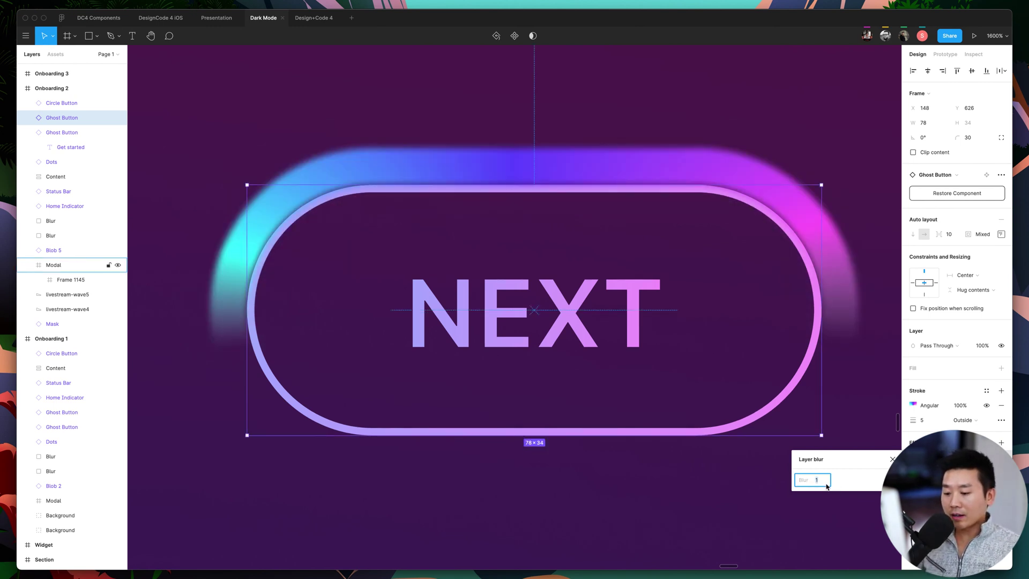
pyautogui.press('Return')
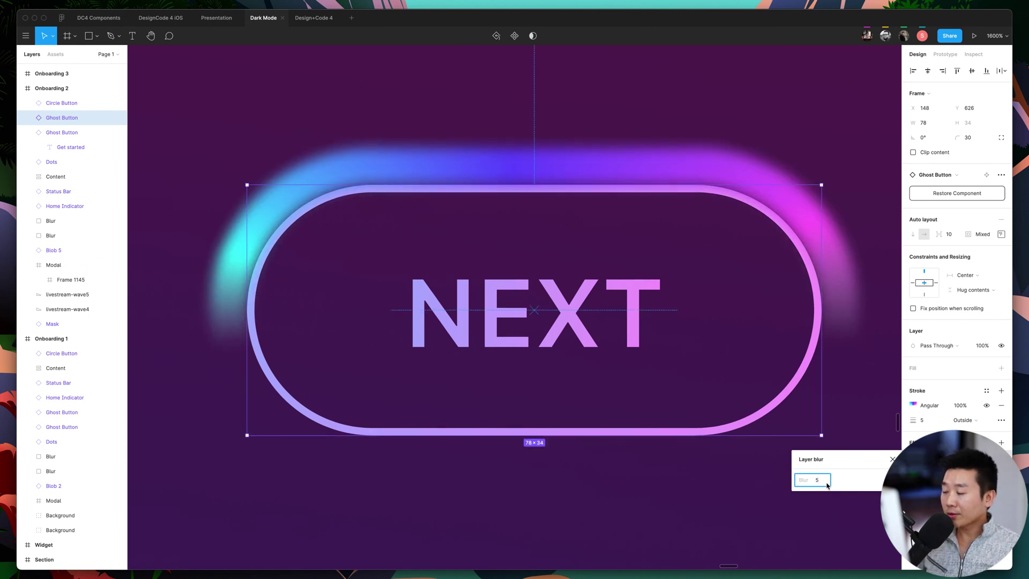
# Set the Layer blur of the glow's Ghost Button to 5.
pyautogui.write('5')
pyautogui.press('Return')
pyautogui.press('Escape')
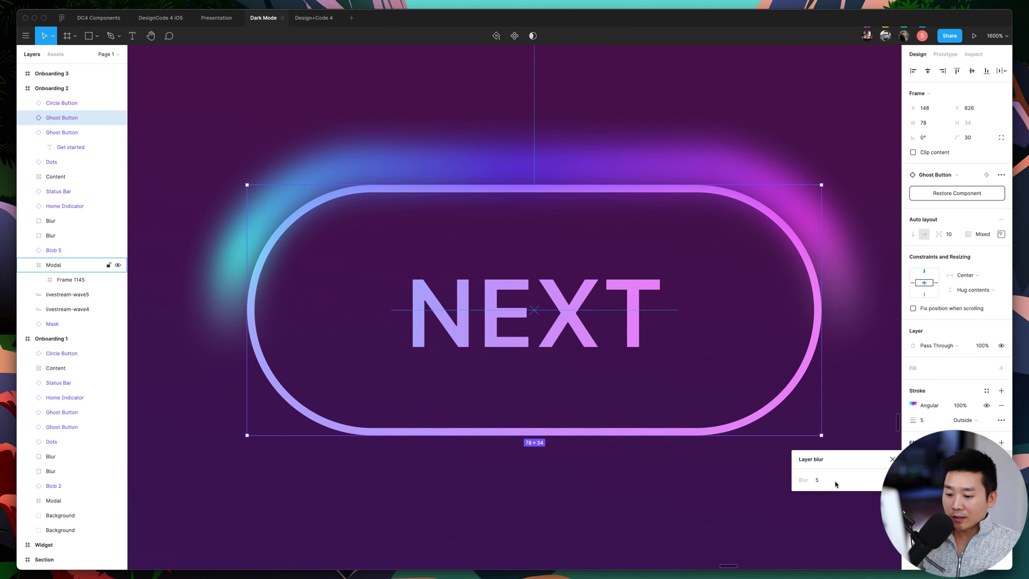
# Set the Layer blur of the glow's Ghost Button to 10.
pyautogui.click(828, 483)
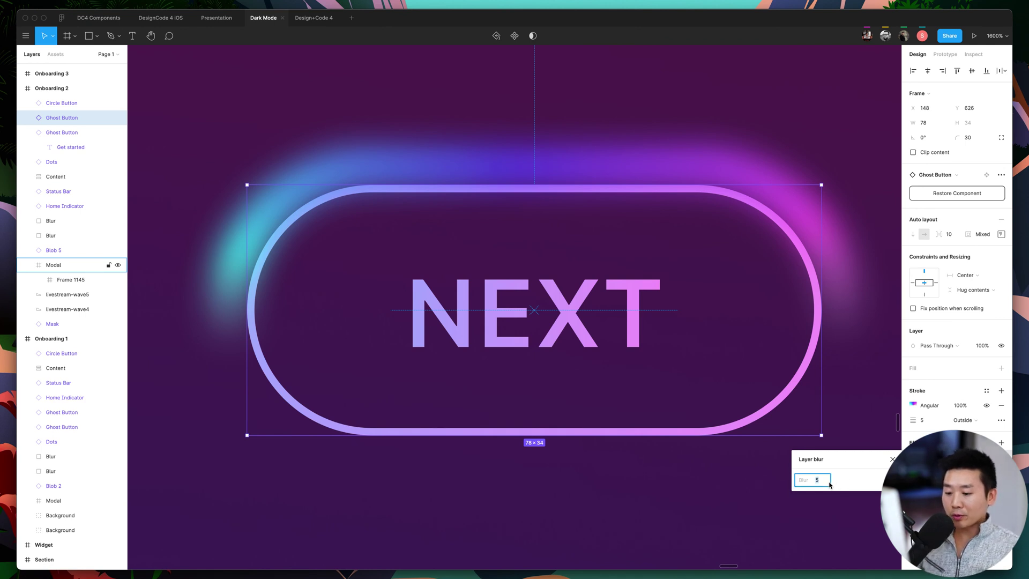
pyautogui.write('10')
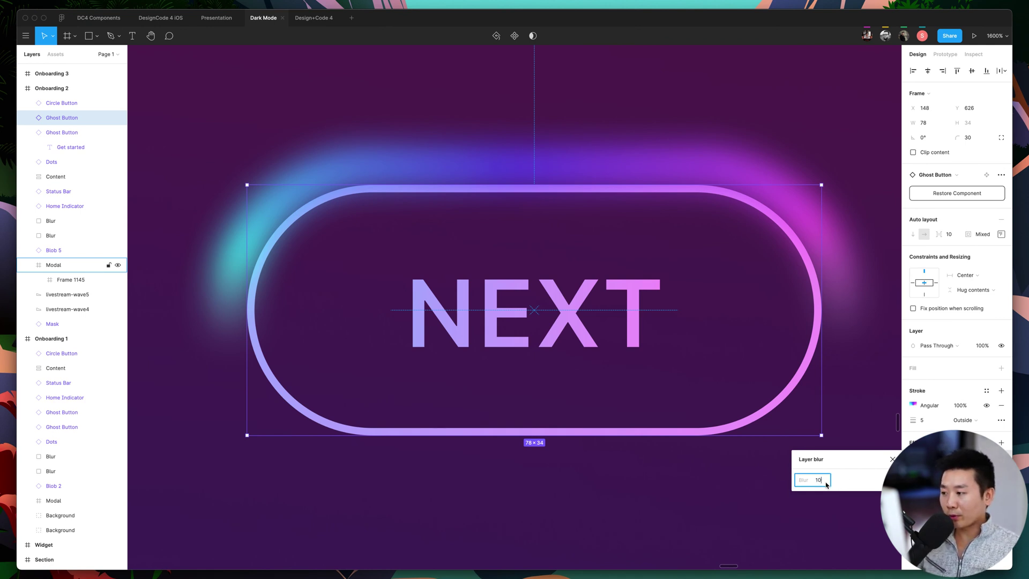
pyautogui.press('Return')
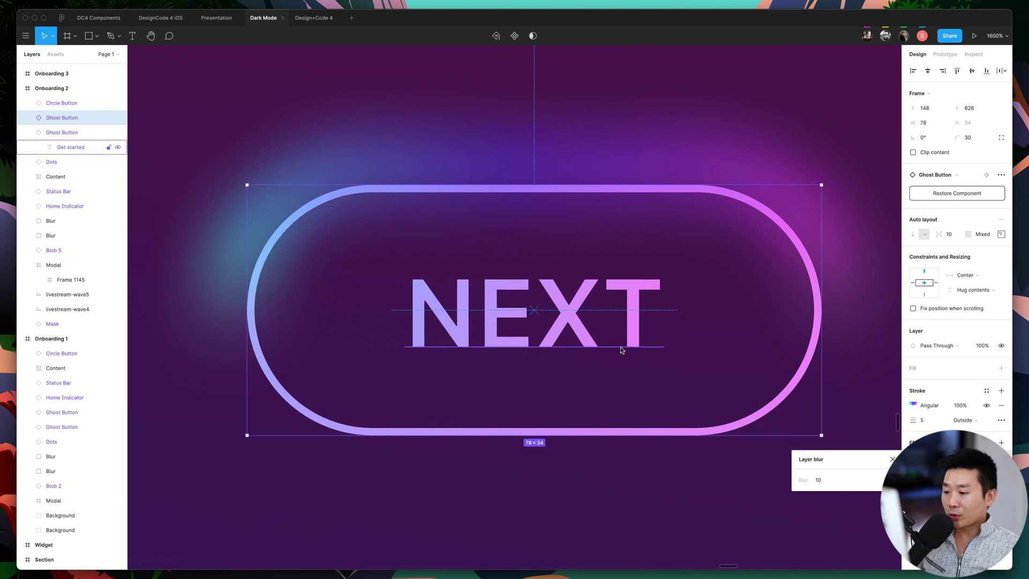
# Examine the Next button's glow at several zoom levels and compare it with the Close button on the neighbouring onboarding screen.
pyautogui.press('-')
pyautogui.press('-')
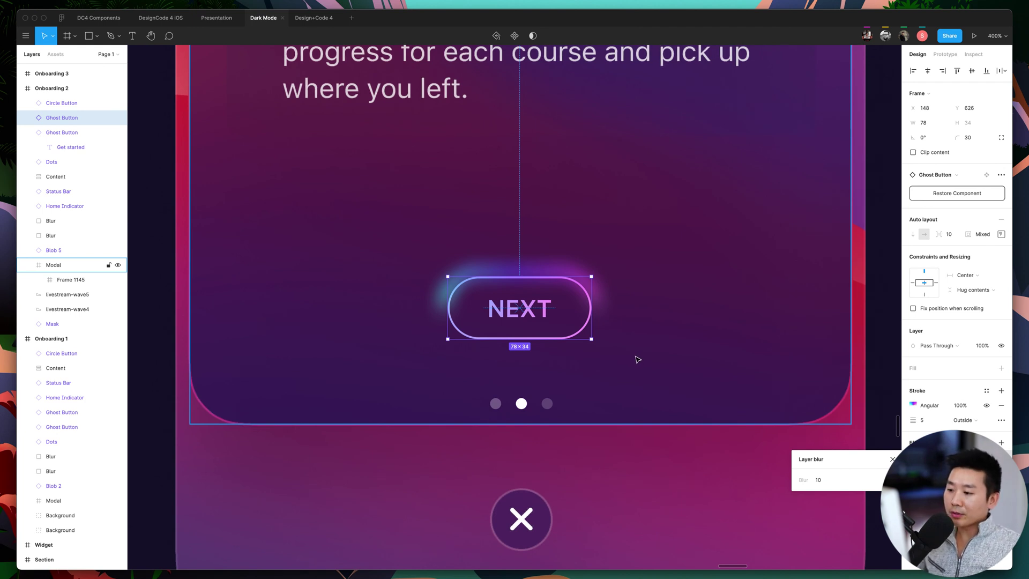
pyautogui.hscroll(3, 637, 359)
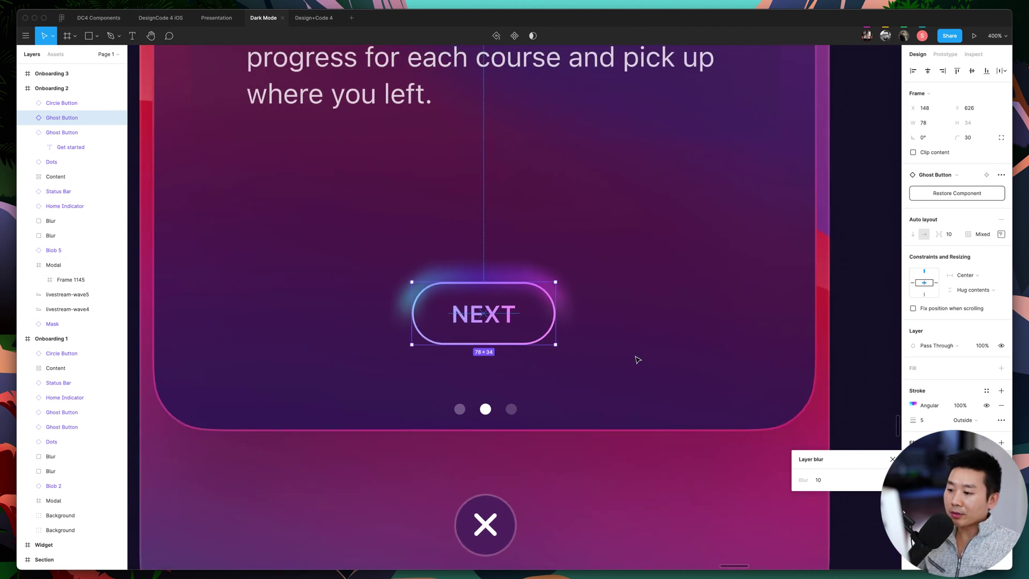
pyautogui.press('-')
pyautogui.hscroll(-3, 636, 359)
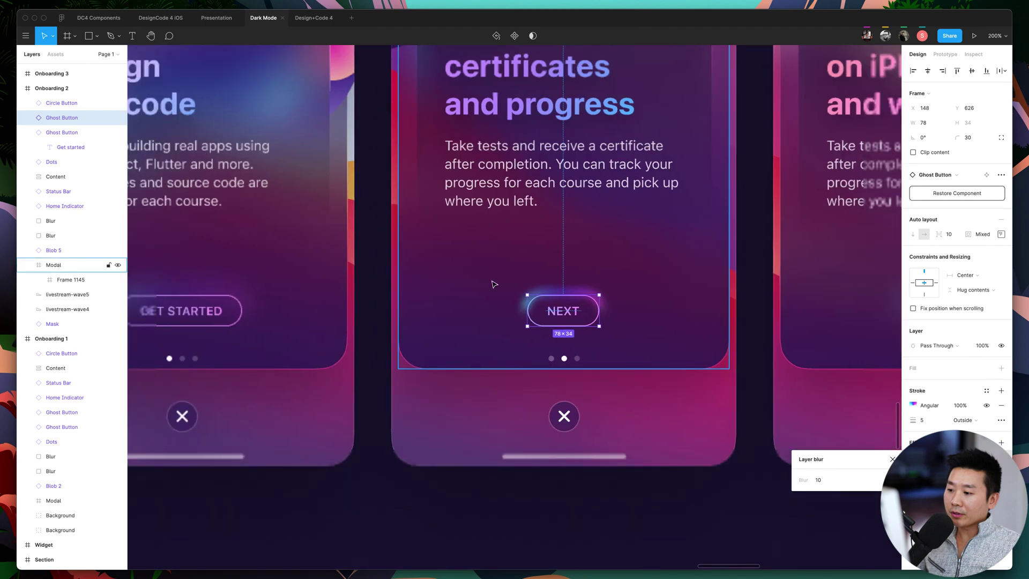
pyautogui.press('-')
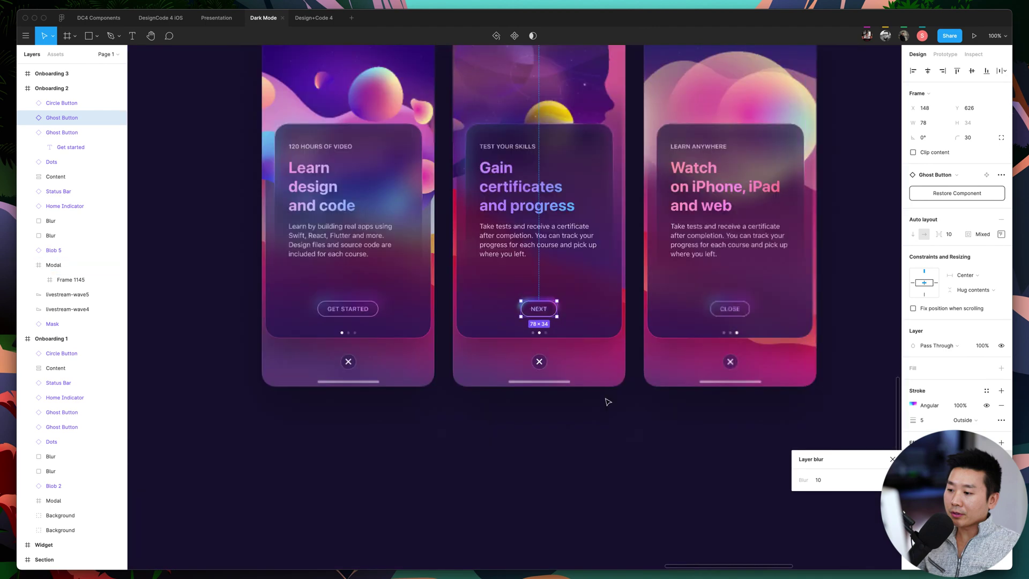
pyautogui.click(606, 415)
pyautogui.press('+')
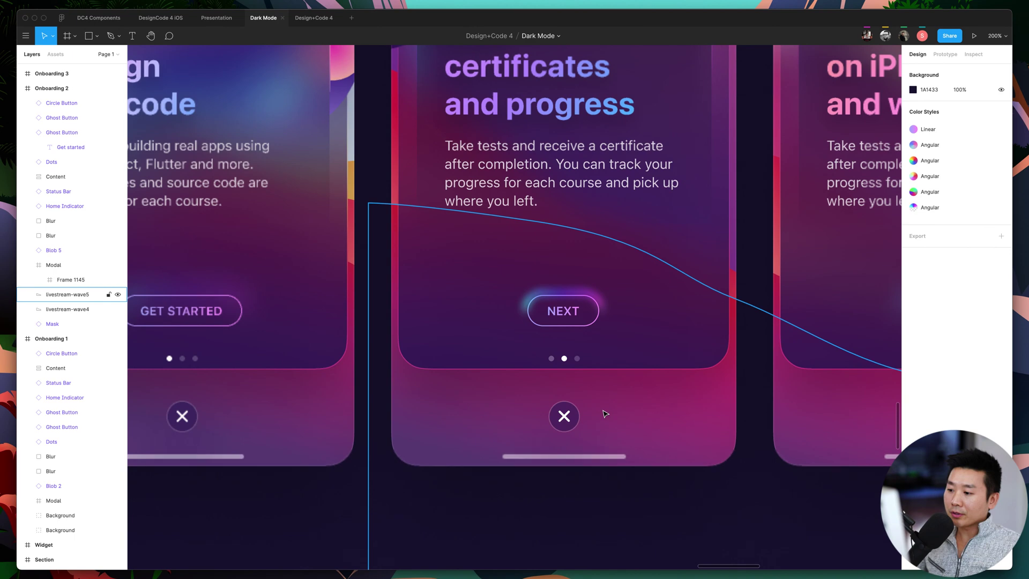
pyautogui.press('+')
pyautogui.hscroll(2, 489, 343)
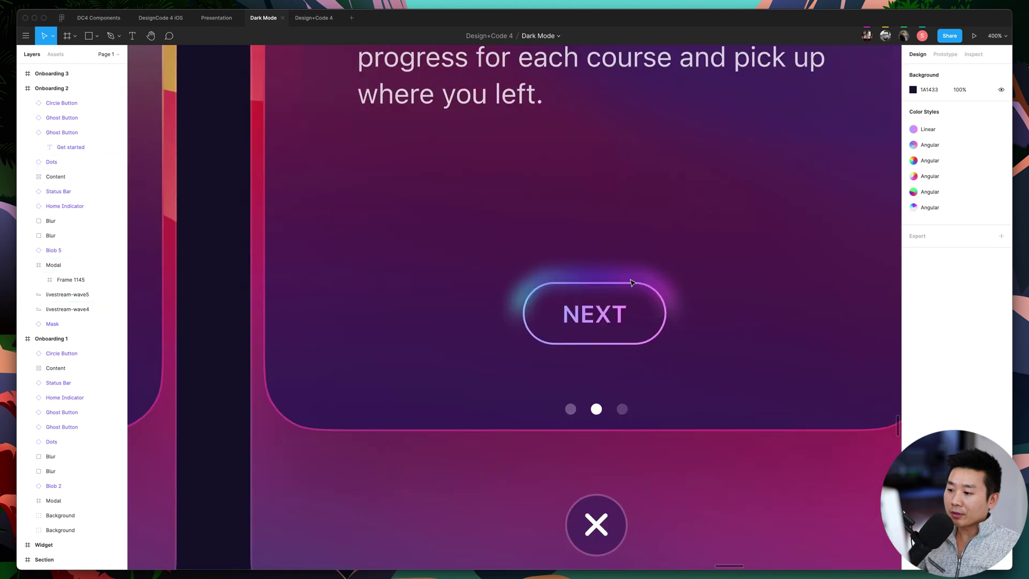
pyautogui.hscroll(5, 601, 339)
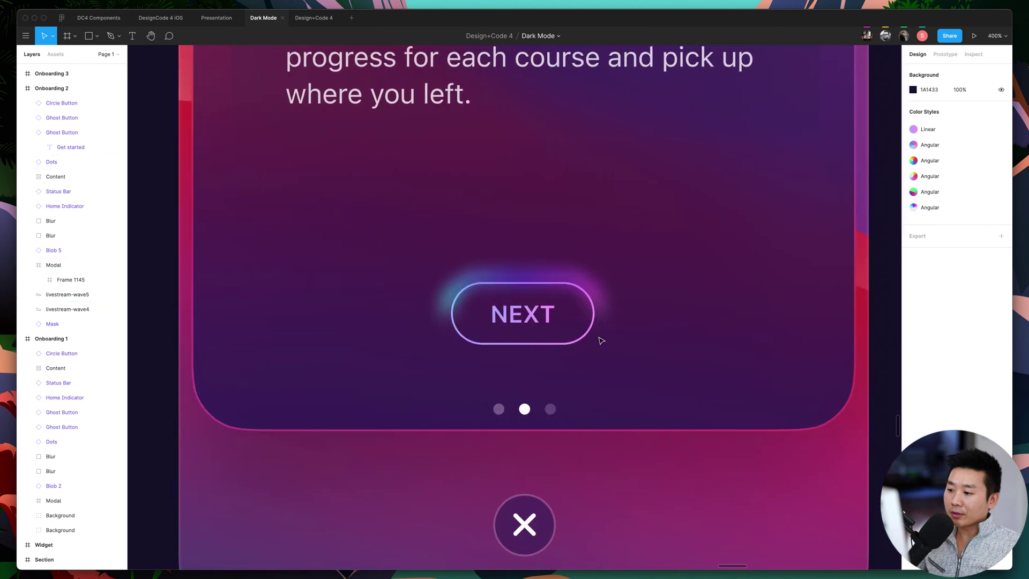
pyautogui.hscroll(20, 601, 340)
pyautogui.hscroll(-1, 601, 339)
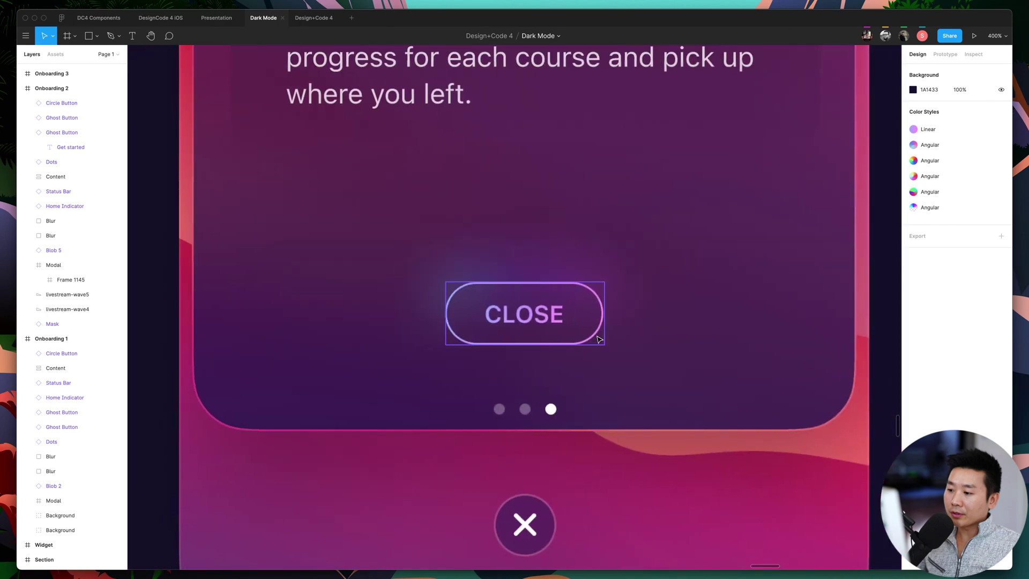
pyautogui.press('-')
pyautogui.hscroll(-10, 599, 340)
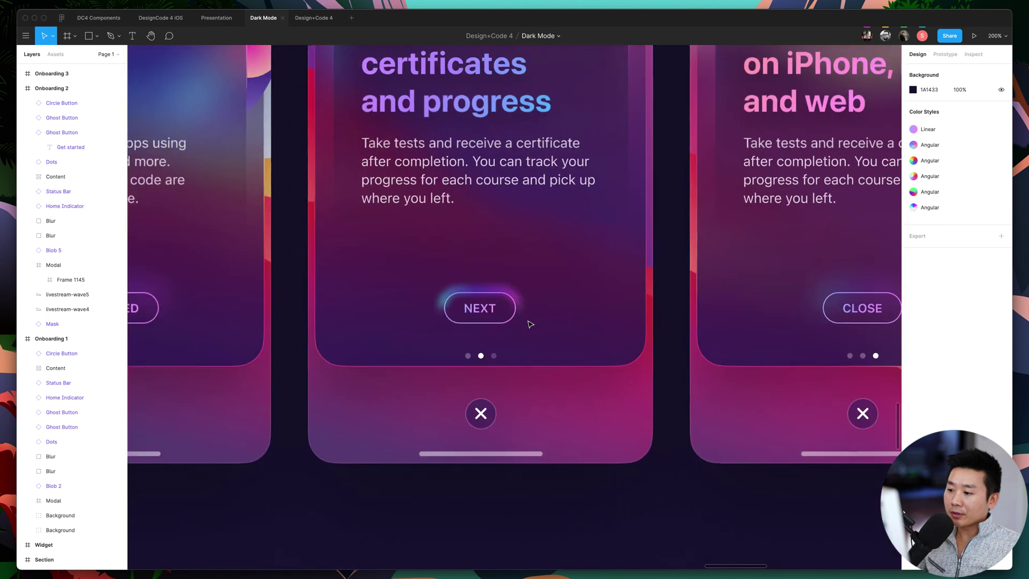
# Open the Linear fill of the "Gain certificates and progress" heading on the Onboarding 2 screen.
pyautogui.scroll(3, 534, 325)
pyautogui.scroll(2, 534, 325)
pyautogui.hscroll(-3, 544, 328)
pyautogui.keyDown('super'); pyautogui.click(502, 148); pyautogui.keyUp('super')
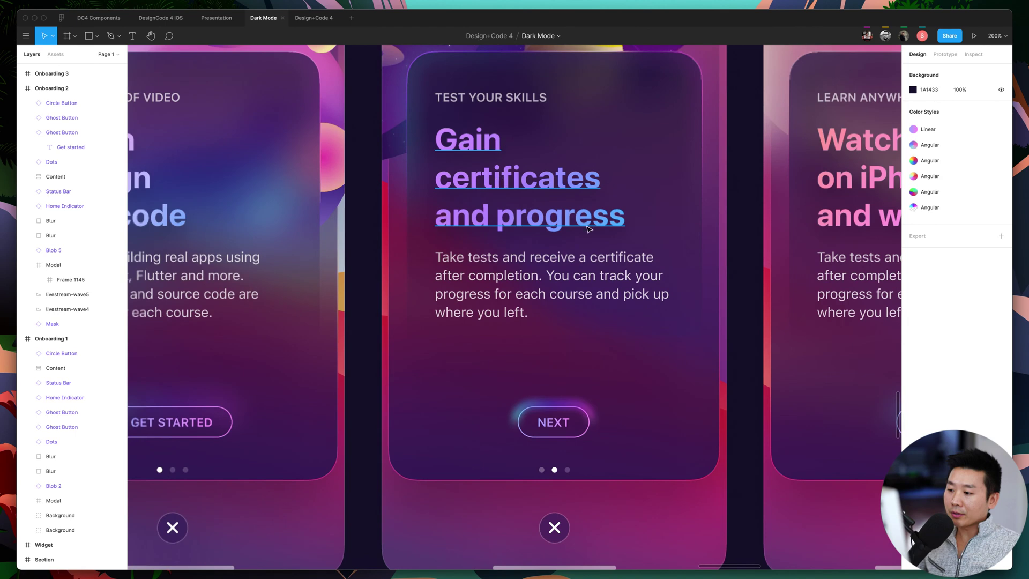
pyautogui.scroll(1, 661, 284)
pyautogui.press('+')
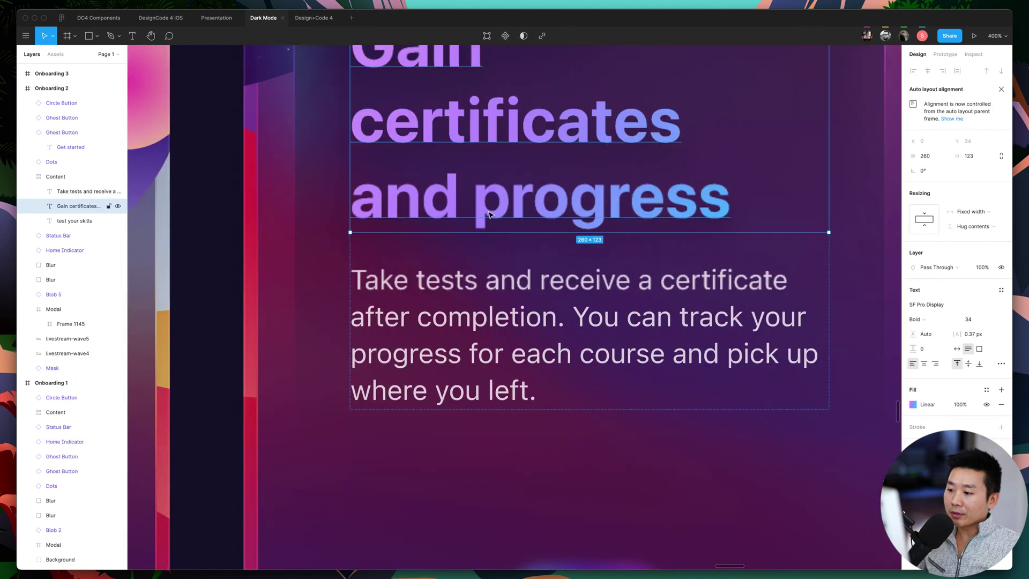
pyautogui.hscroll(3, 496, 220)
pyautogui.scroll(1, 496, 220)
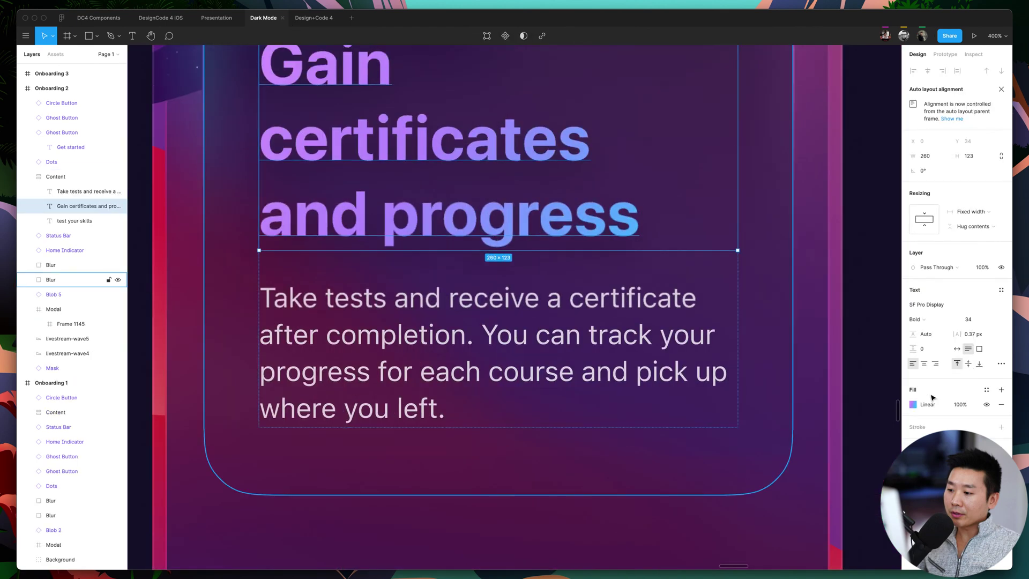
pyautogui.click(914, 404)
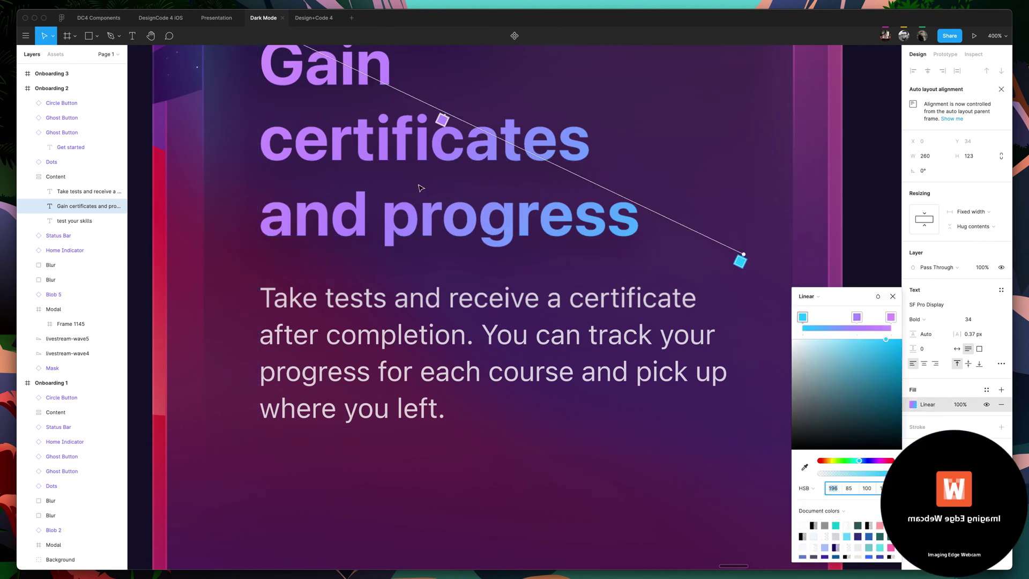
# Examine how the gradient runs across the heading, close the gradient editor and compare it with the first screen's heading.
pyautogui.scroll(3, 421, 188)
pyautogui.scroll(1, 420, 188)
pyautogui.hscroll(-1, 421, 188)
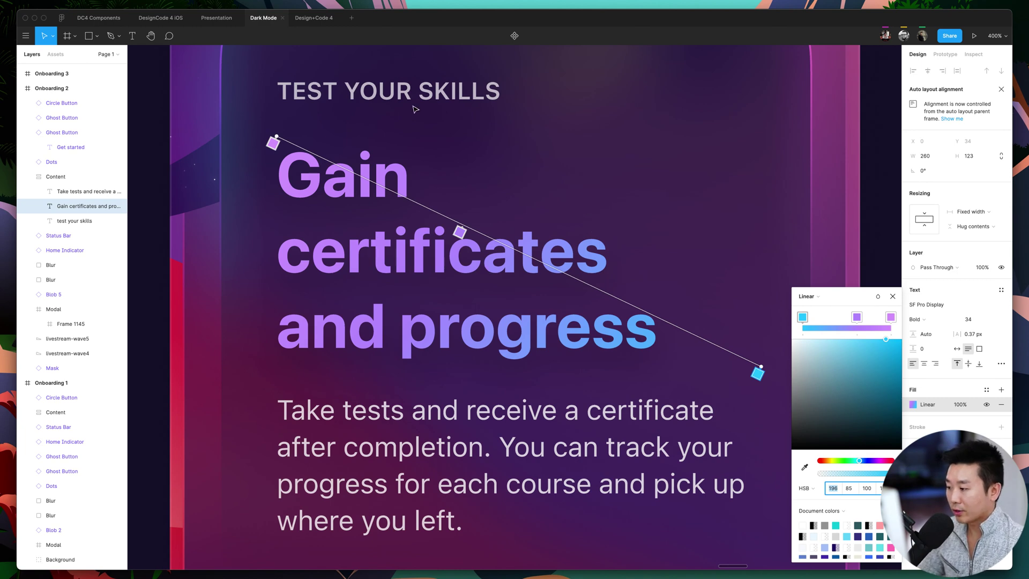
pyautogui.scroll(3, 415, 108)
pyautogui.scroll(-5, 417, 112)
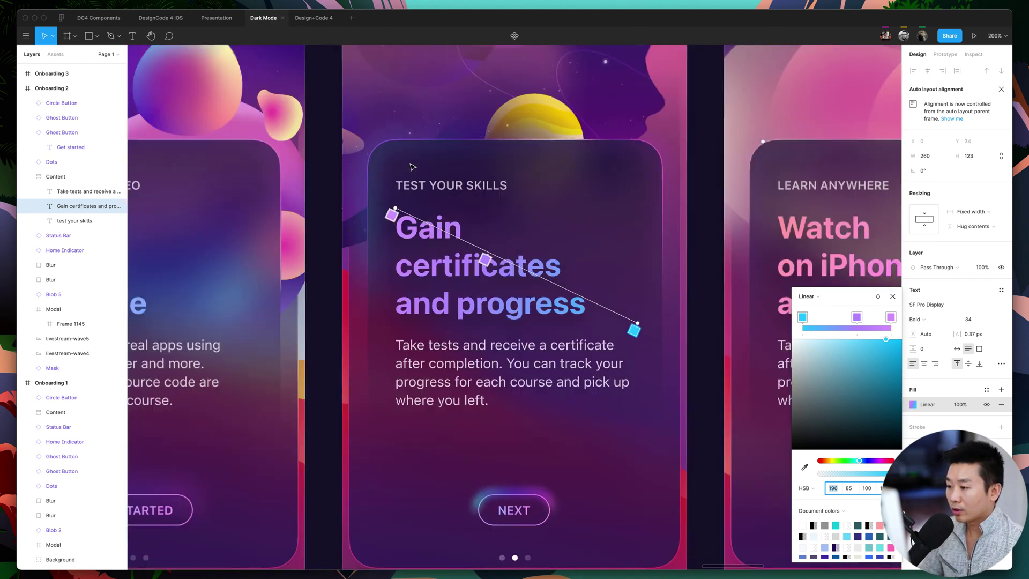
pyautogui.scroll(-3, 419, 166)
pyautogui.hscroll(-1, 420, 165)
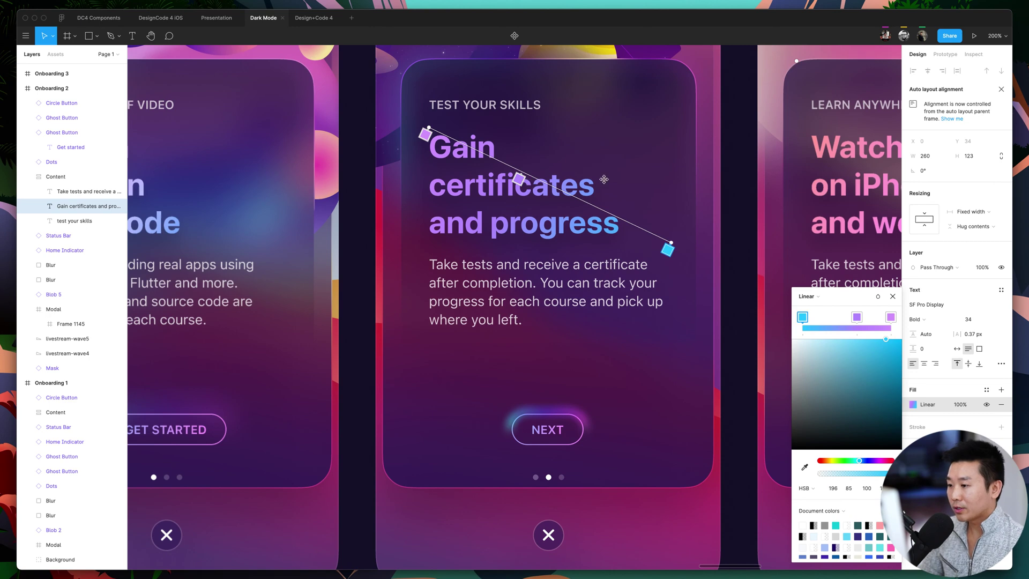
pyautogui.press('Escape')
pyautogui.hscroll(-3, 704, 191)
pyautogui.hscroll(5, 703, 191)
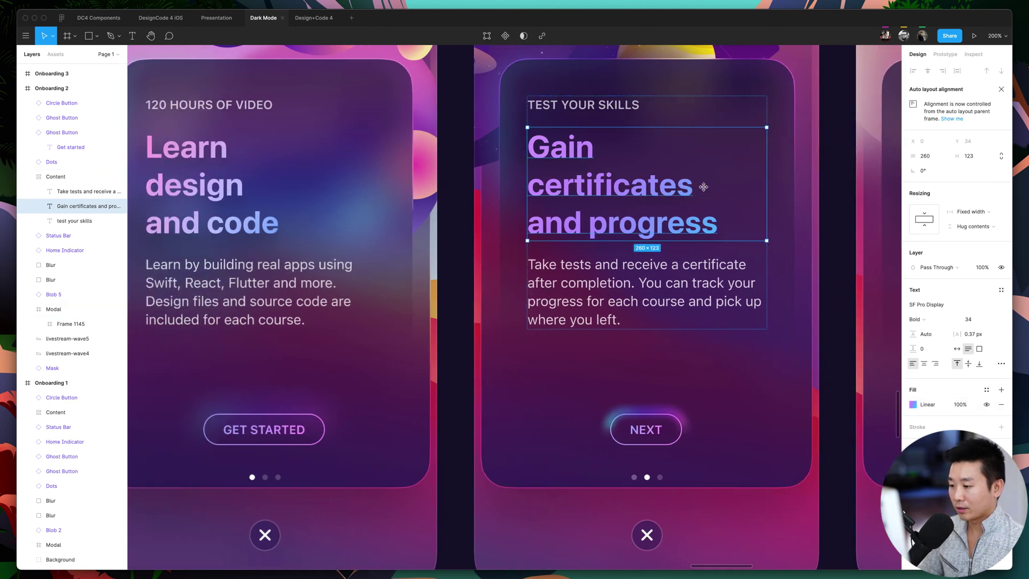
pyautogui.hscroll(-2, 703, 191)
pyautogui.scroll(1, 704, 191)
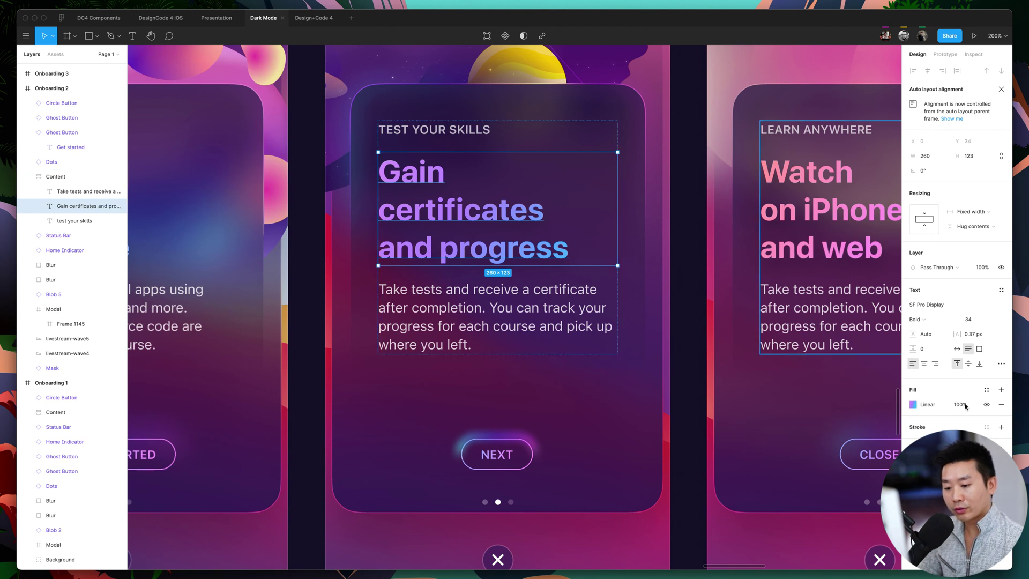
# Try a Solid white (FFFFFF) fill on the "Gain certificates and progress" heading.
pyautogui.click(986, 390)
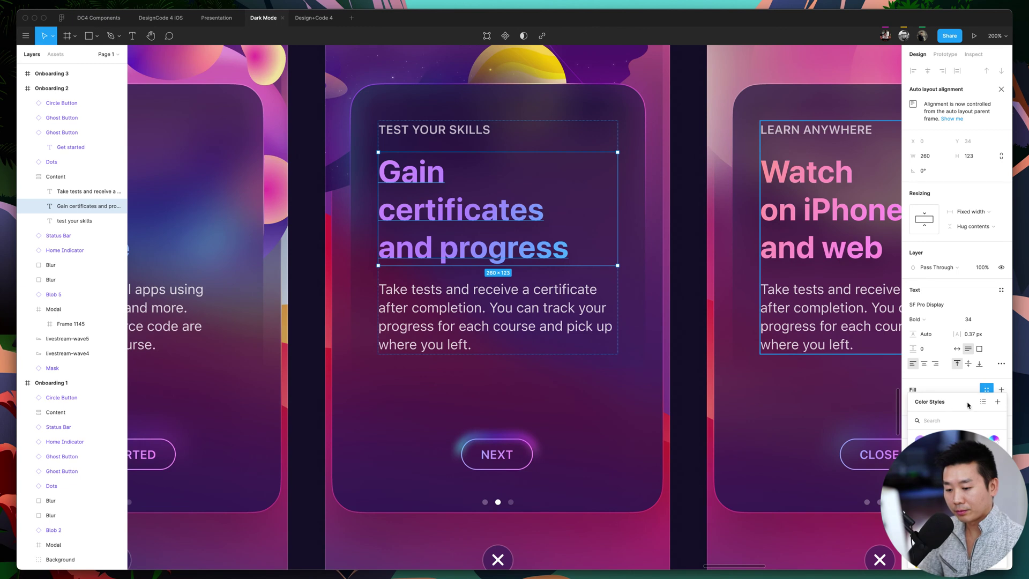
pyautogui.press('Escape')
pyautogui.click(914, 406)
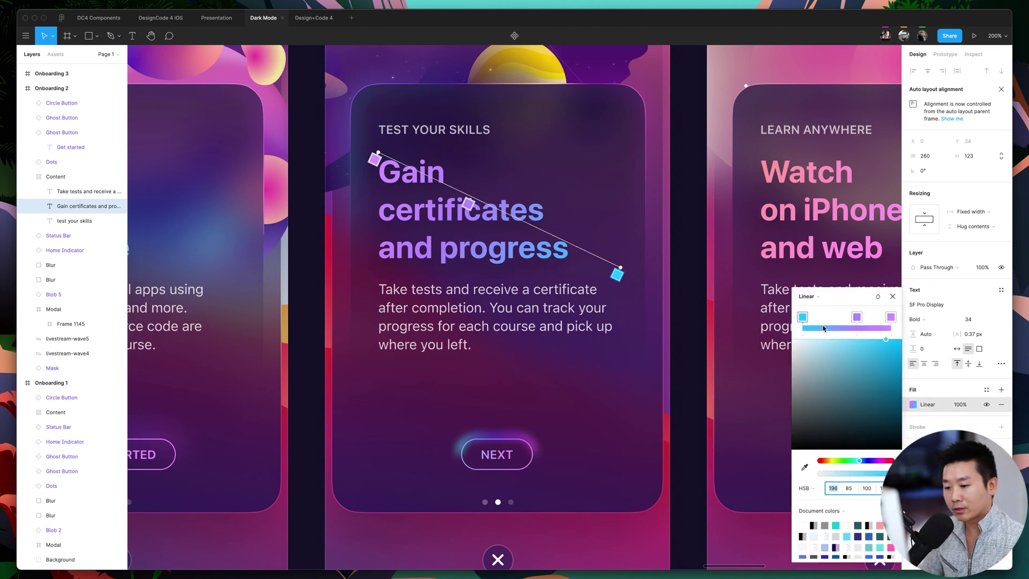
pyautogui.click(814, 301)
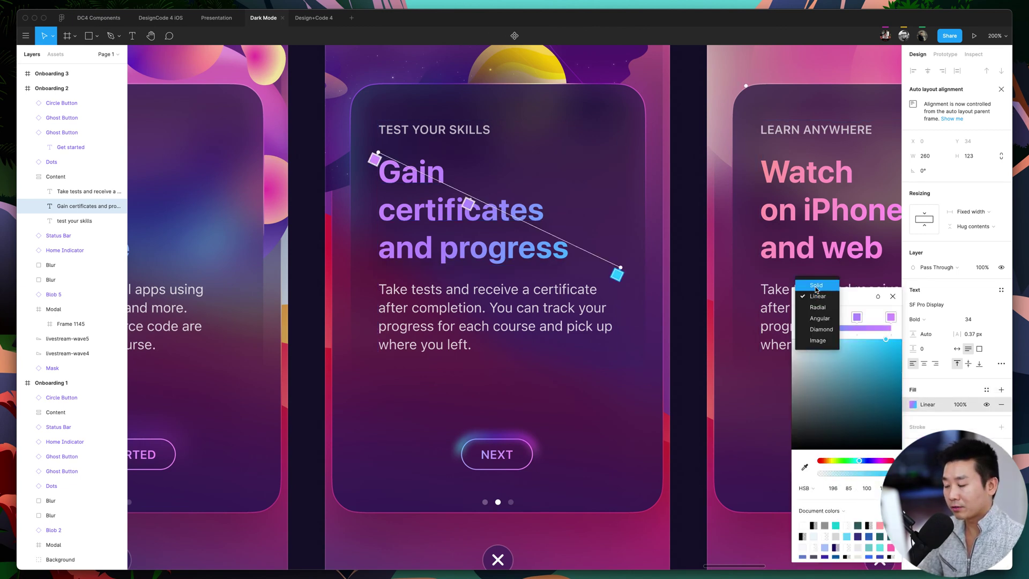
pyautogui.click(815, 288)
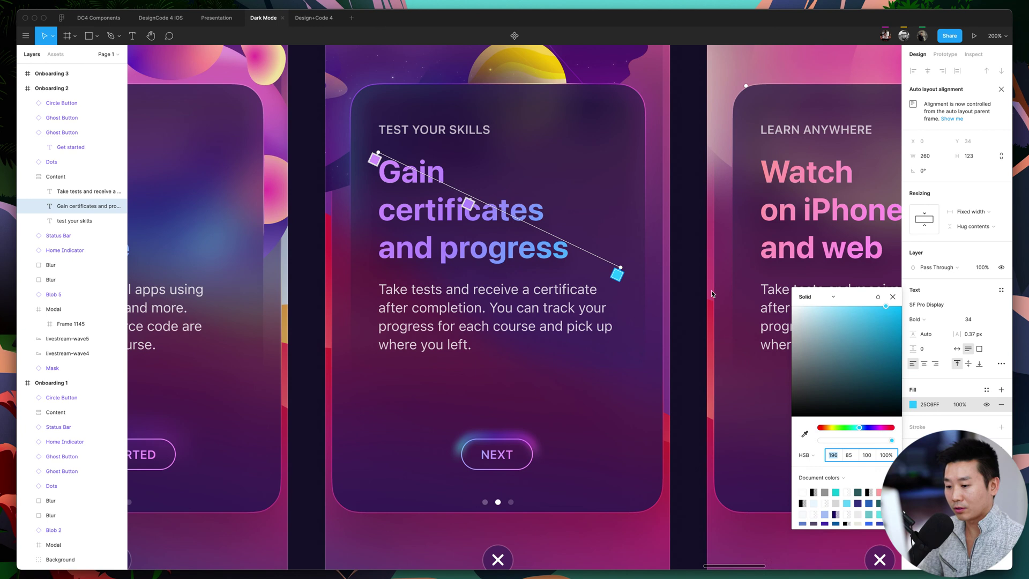
pyautogui.click(833, 336)
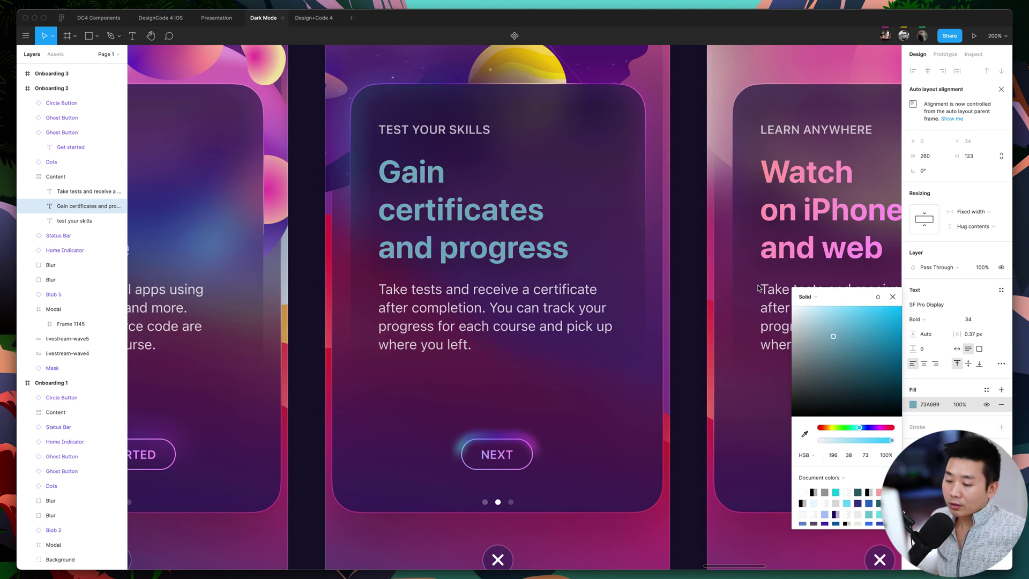
pyautogui.moveTo(833, 337); pyautogui.dragTo(758, 288)
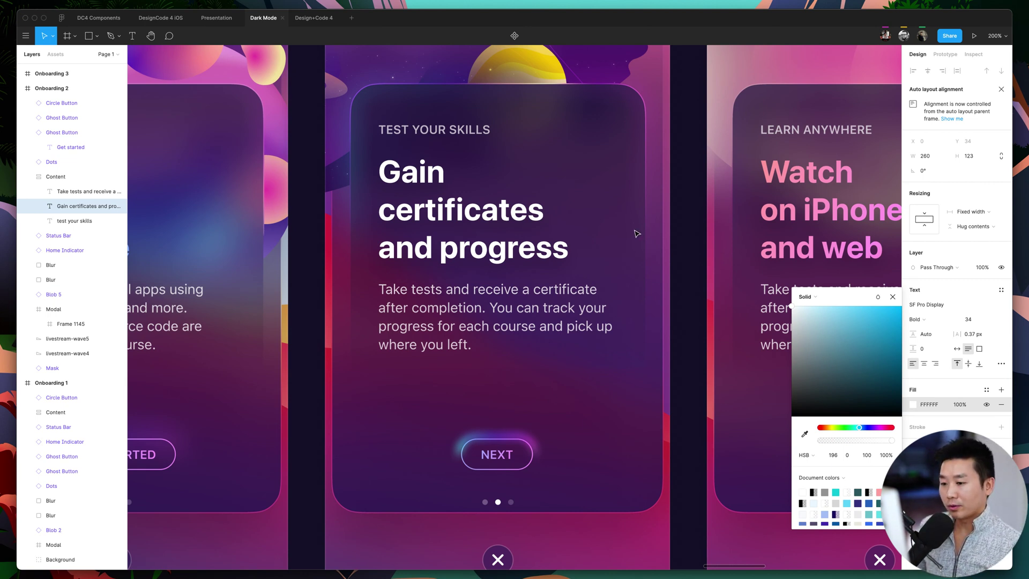
pyautogui.hscroll(1, 812, 207)
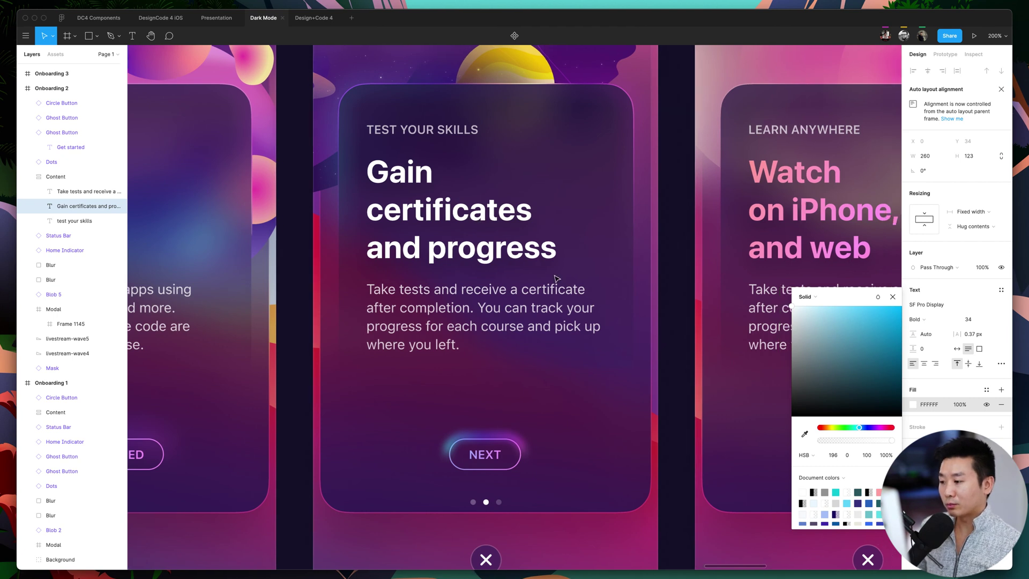
# Undo the heading's solid color changes back to the Linear gradient and close the fill editor.
pyautogui.press('super+z')
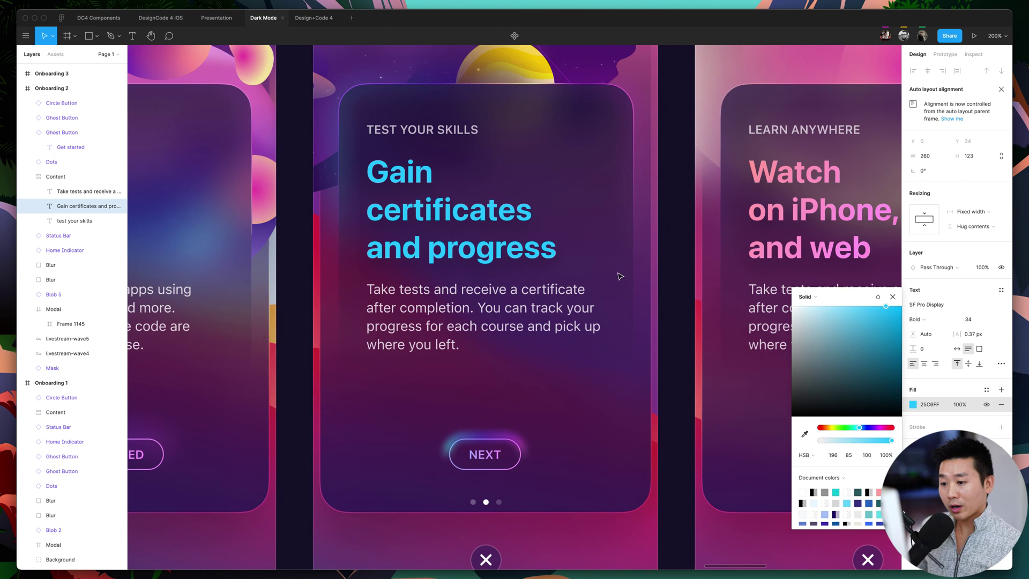
pyautogui.press('super+z')
pyautogui.hscroll(-2, 622, 300)
pyautogui.scroll(1, 622, 300)
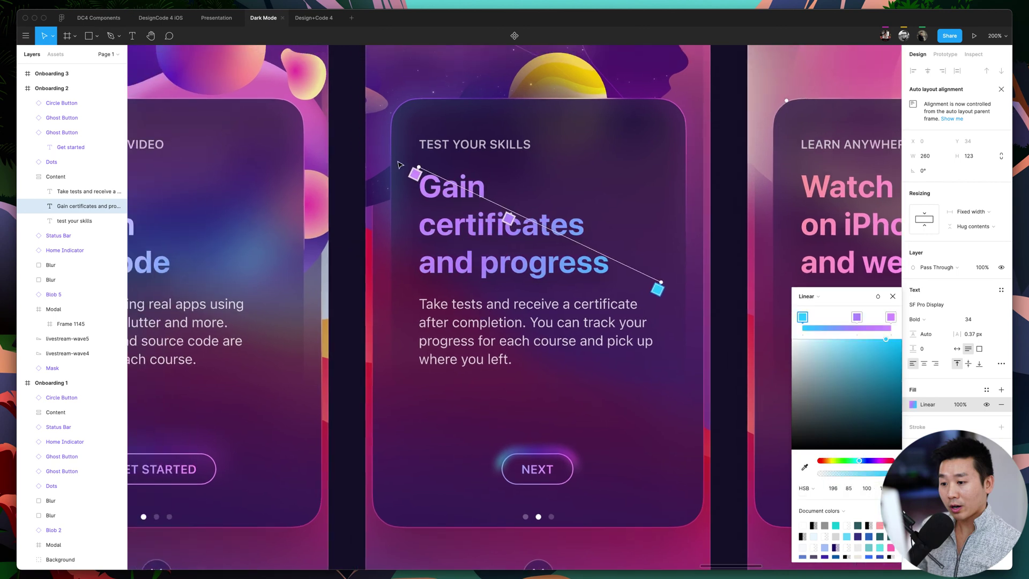
pyautogui.scroll(2, 520, 247)
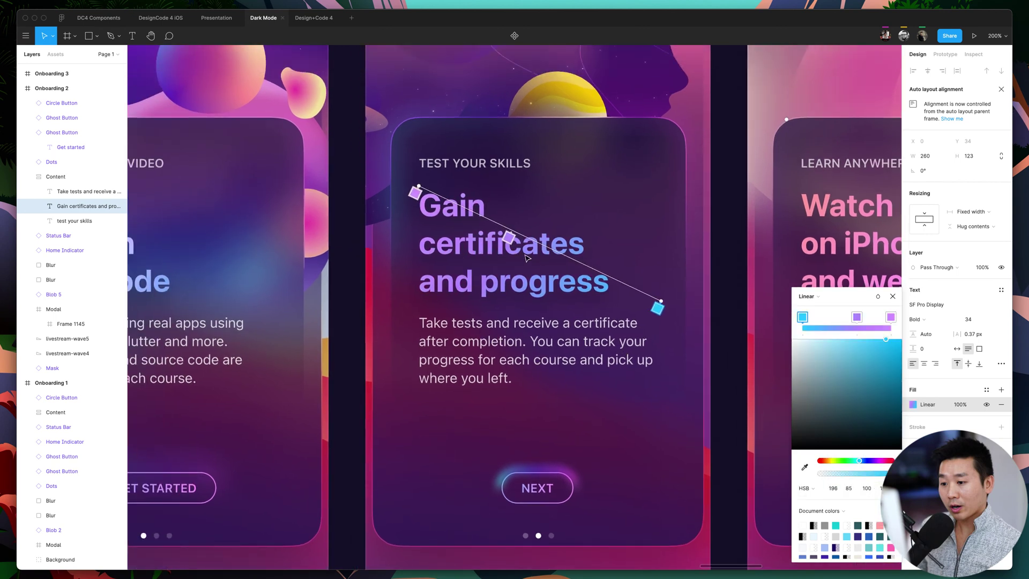
pyautogui.press('Escape')
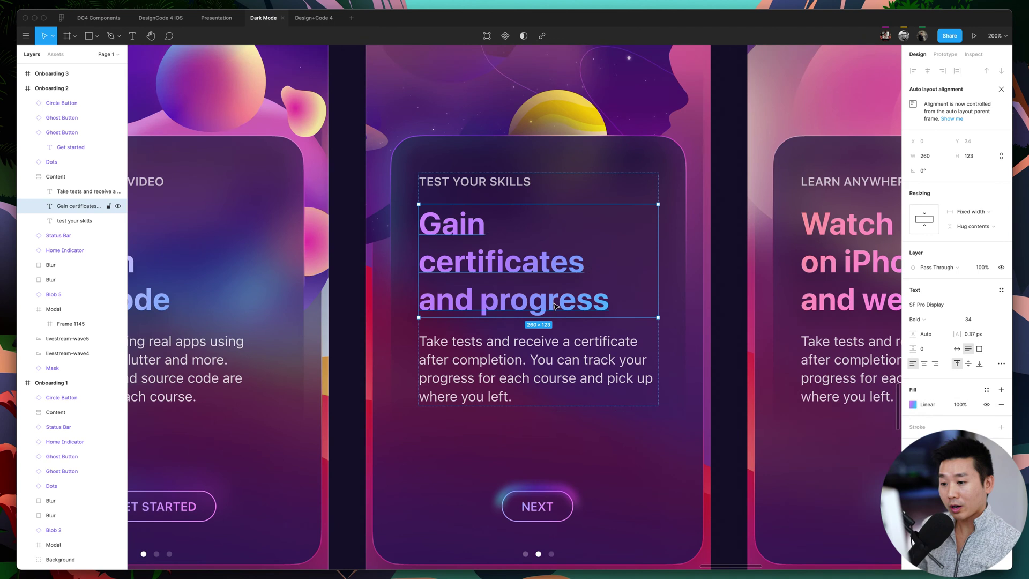
# Hide the Layer blur on the card's Blur rectangle with the Angular stroke.
pyautogui.click(405, 154)
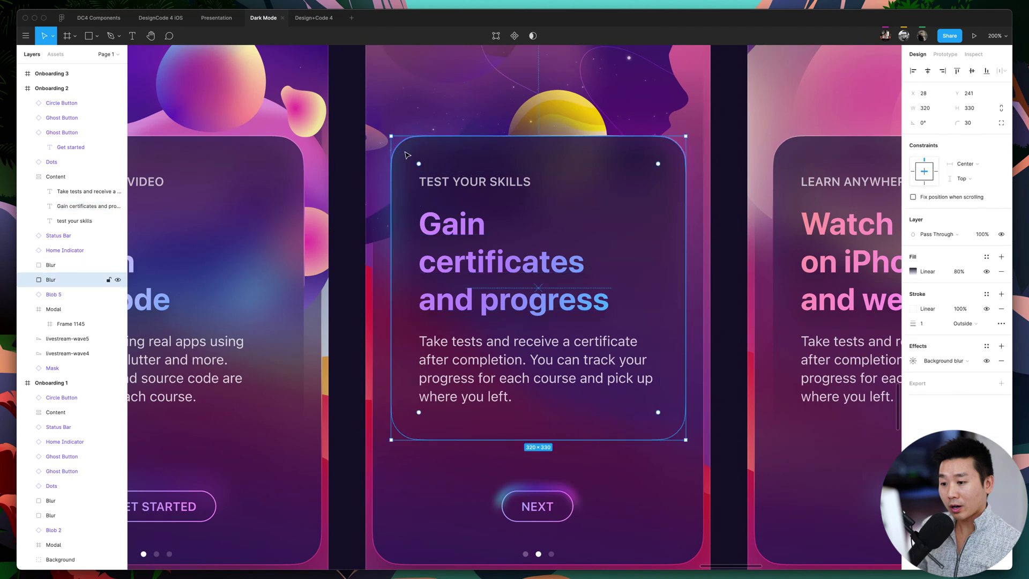
pyautogui.click(72, 267)
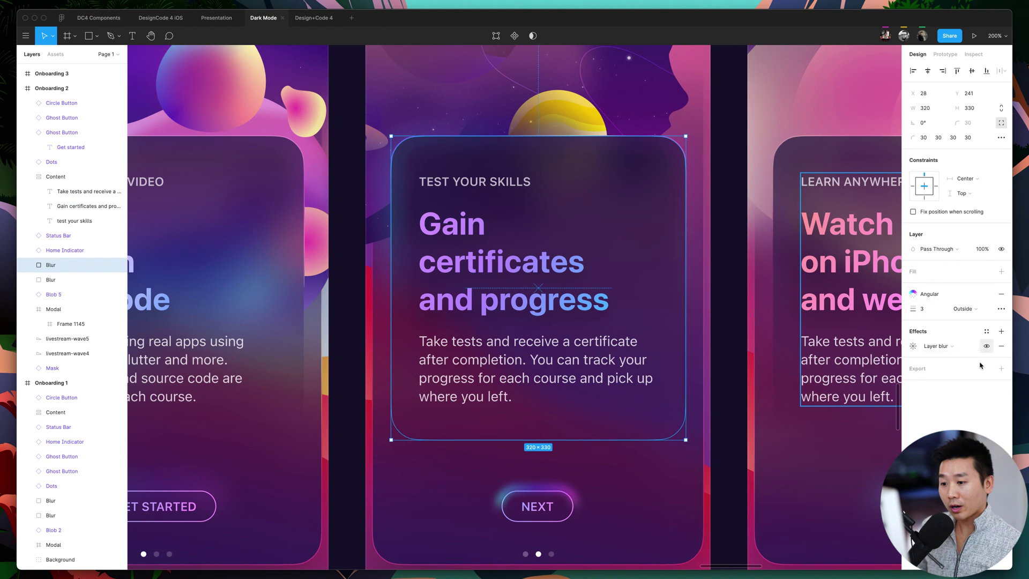
pyautogui.click(987, 345)
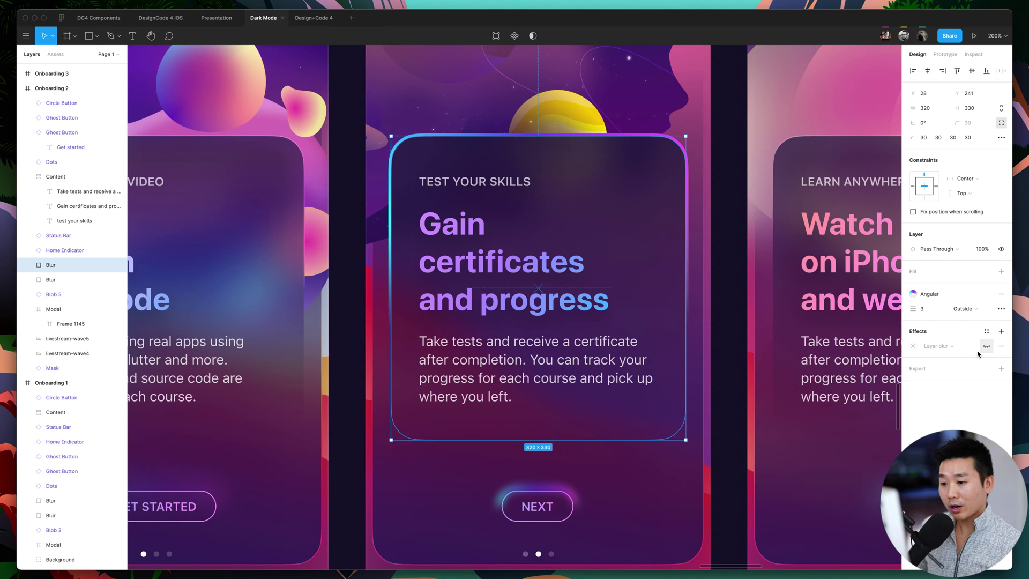
# Check the second card's unblurred Angular border and turn the Blur rectangle's Layer blur back on.
pyautogui.click(716, 305)
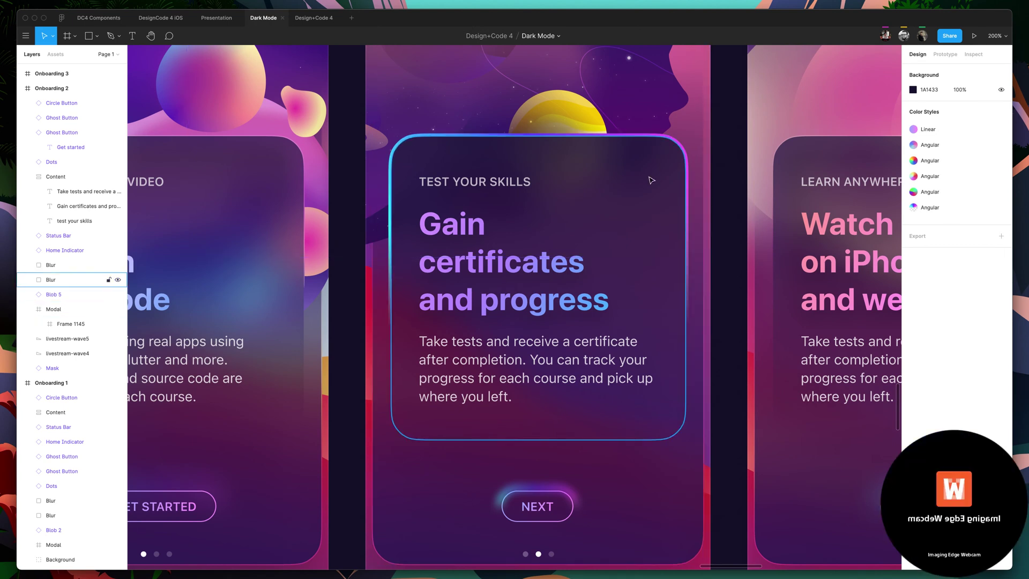
pyautogui.click(413, 139)
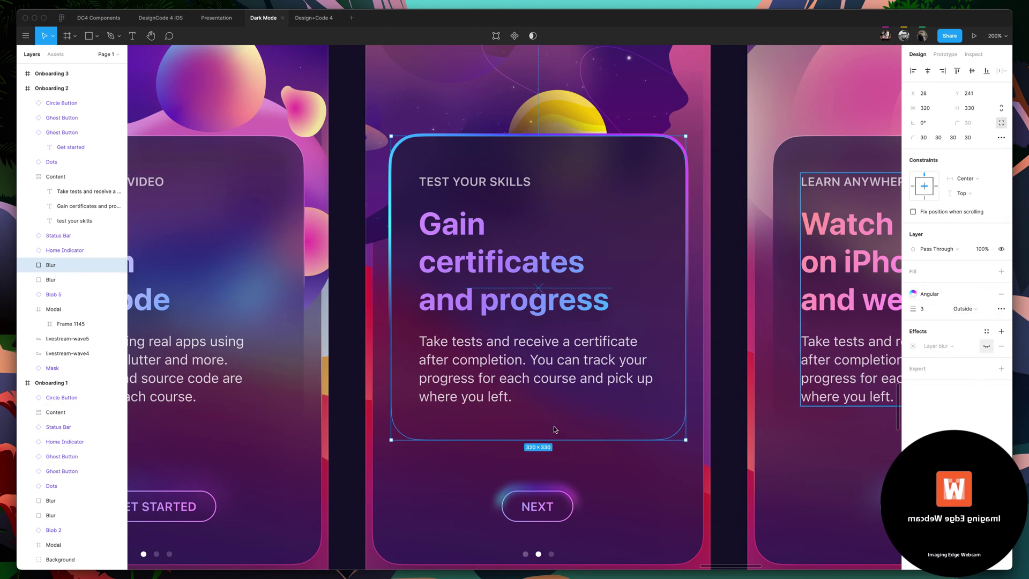
pyautogui.click(723, 372)
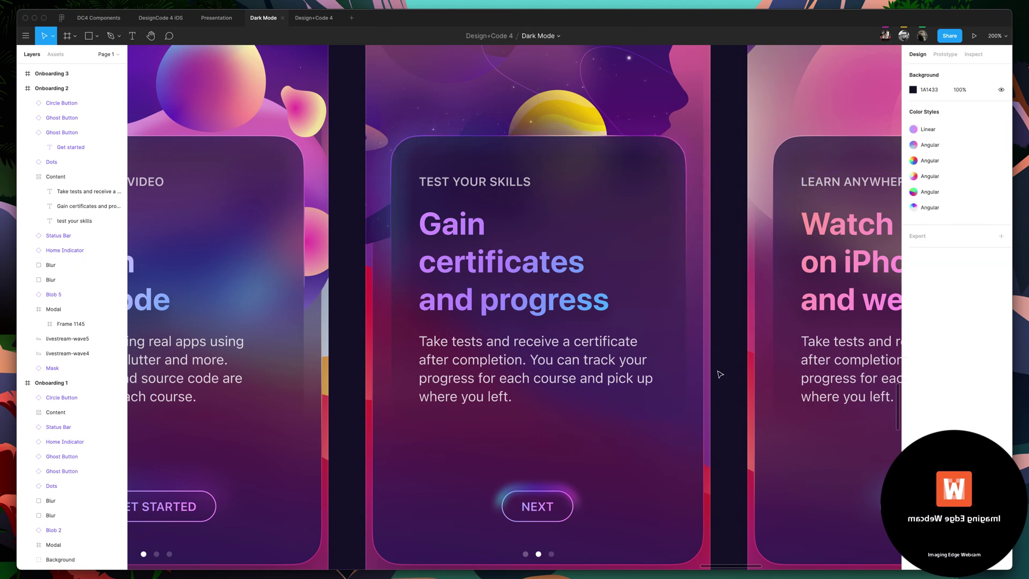
# Examine the third onboarding screen's gradient heading, the blob artwork behind the card and the blur rectangle overlapping them.
pyautogui.hotkey('shift', '0')
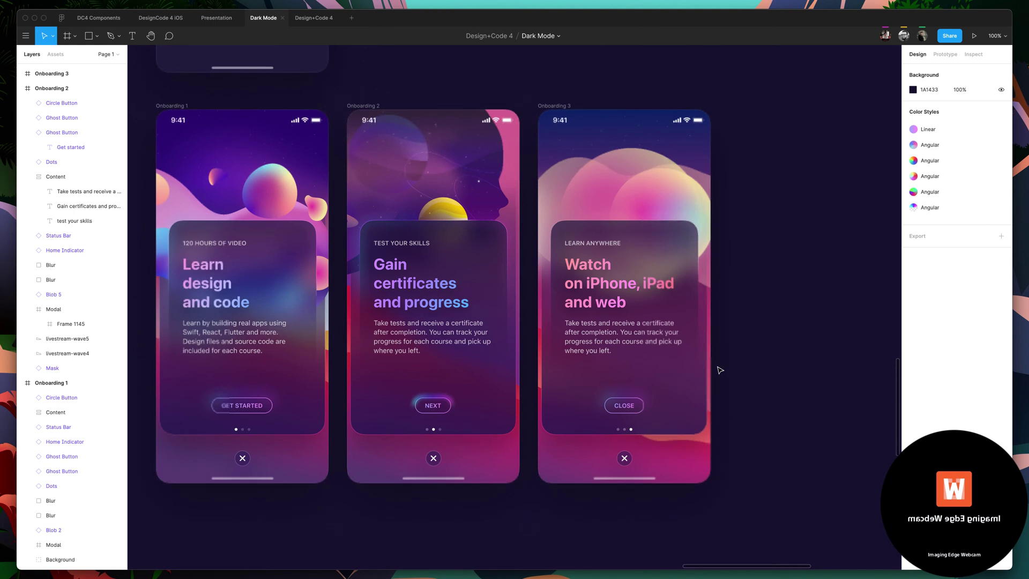
pyautogui.hscroll(5, 721, 370)
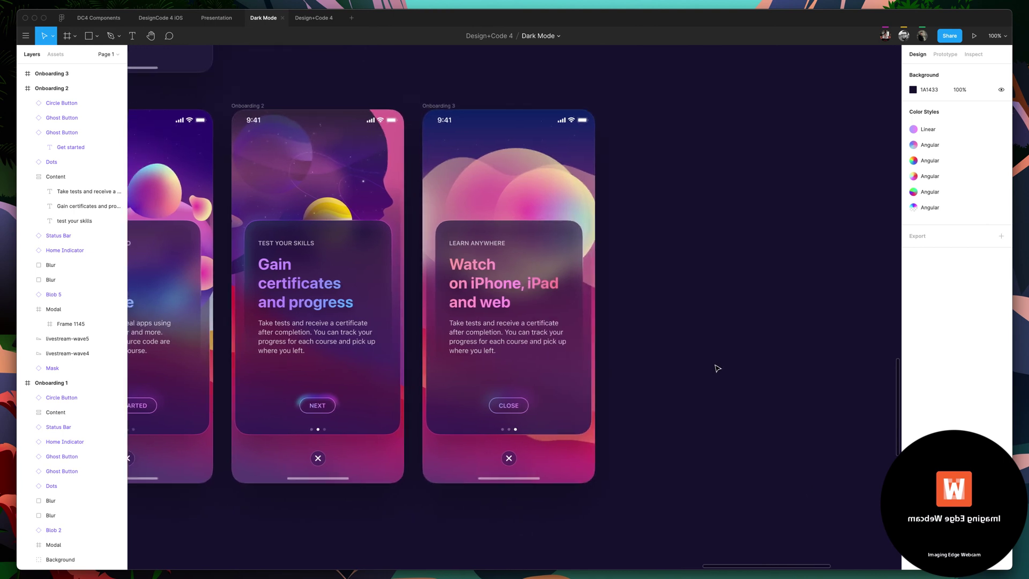
pyautogui.press('+')
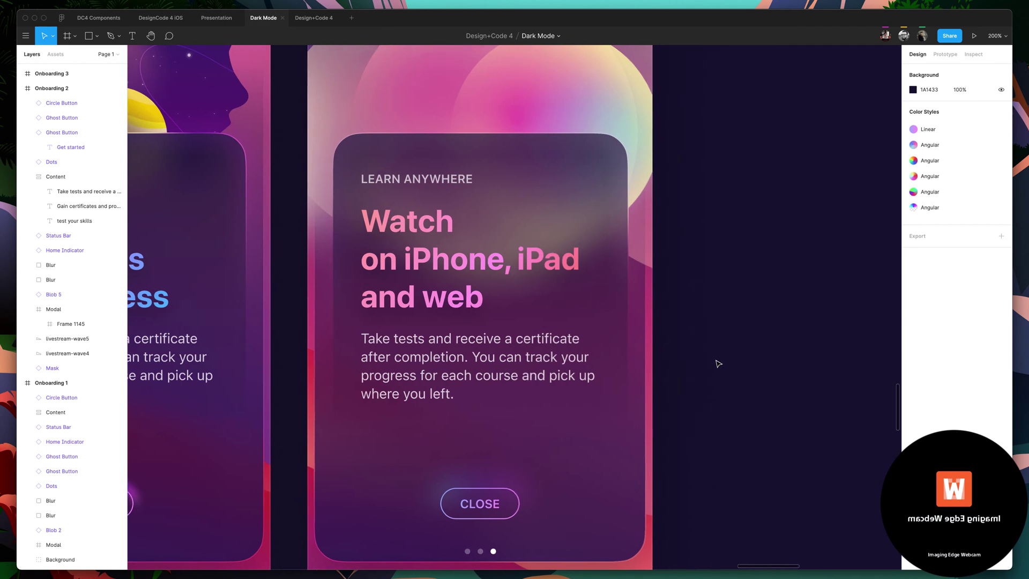
pyautogui.click(555, 293)
pyautogui.hscroll(-1, 536, 284)
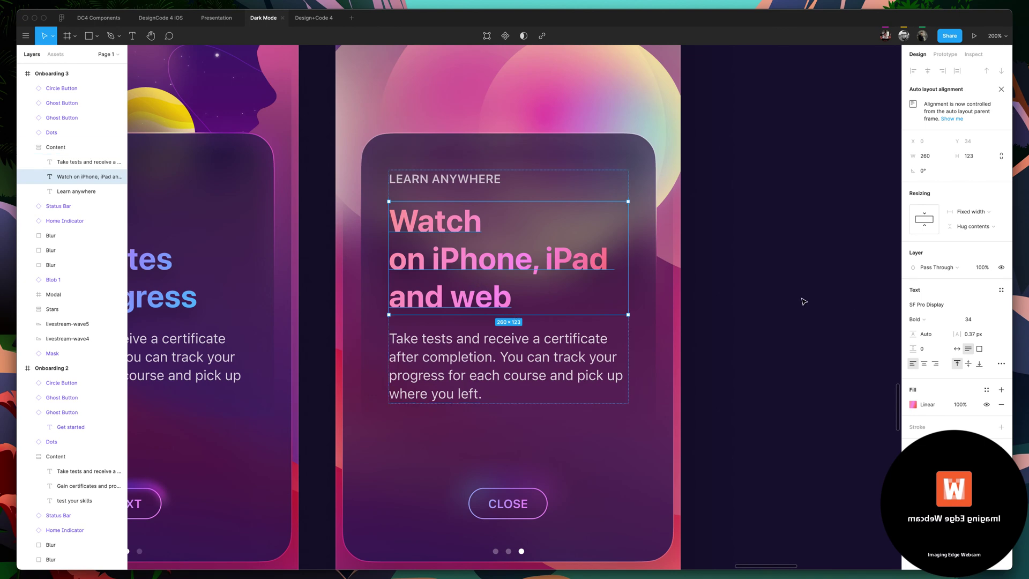
pyautogui.scroll(2, 697, 298)
pyautogui.scroll(4, 509, 112)
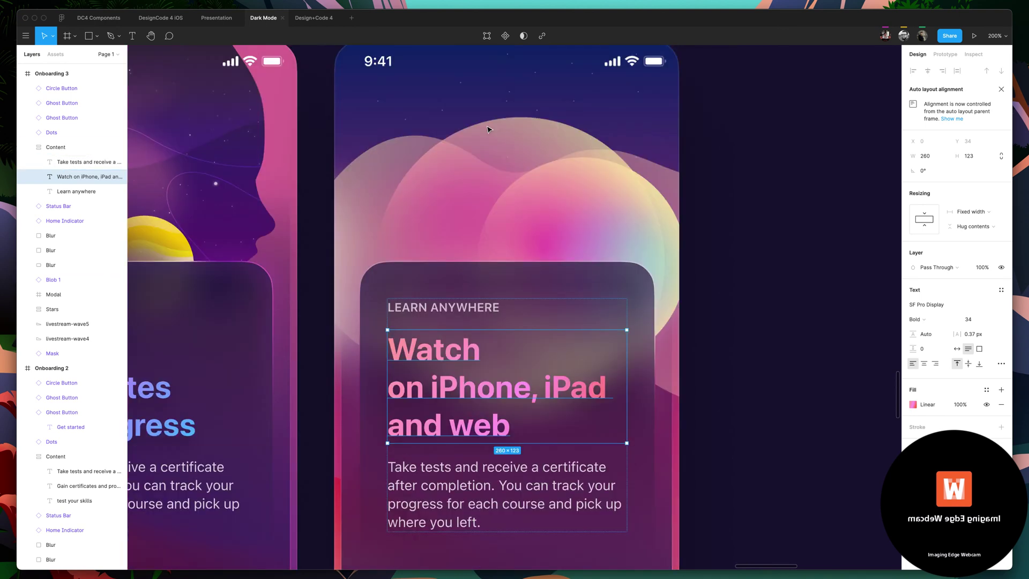
pyautogui.click(515, 180)
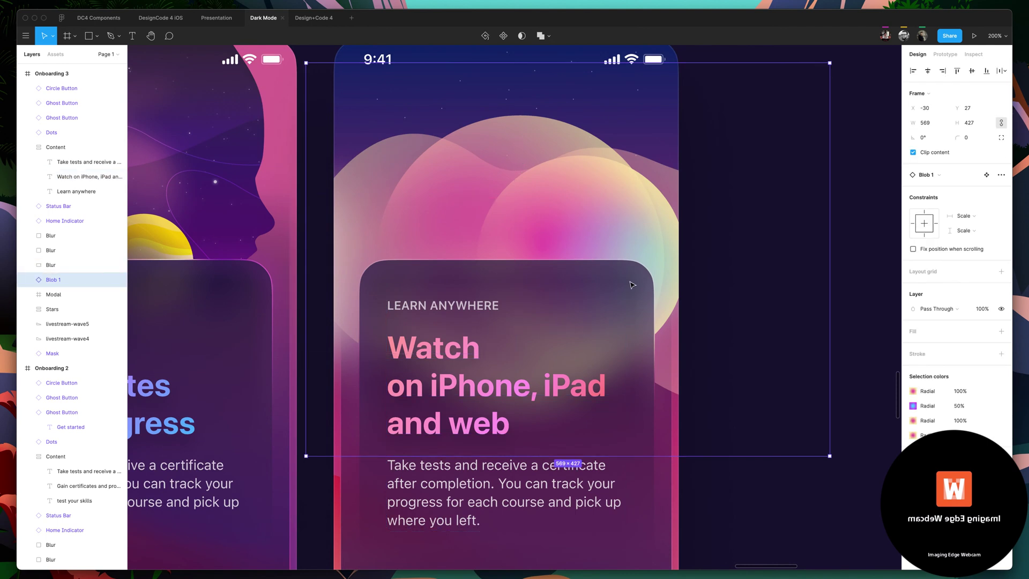
pyautogui.click(547, 410)
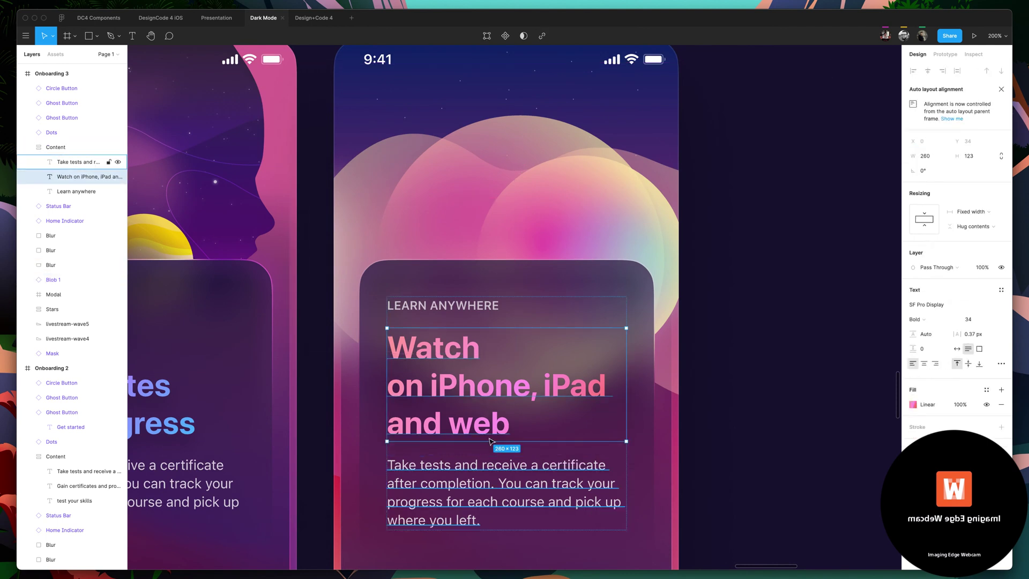
pyautogui.click(348, 330)
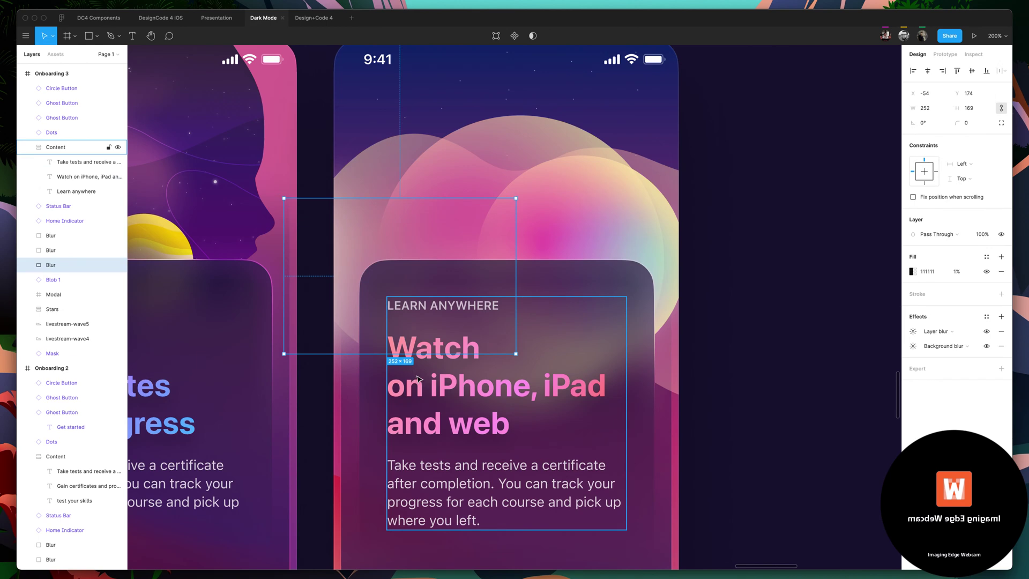
# Examine how the fill-and-blur rectangle blends with the blobs and the card on the Onboarding 3 screen.
pyautogui.press('super+minus')
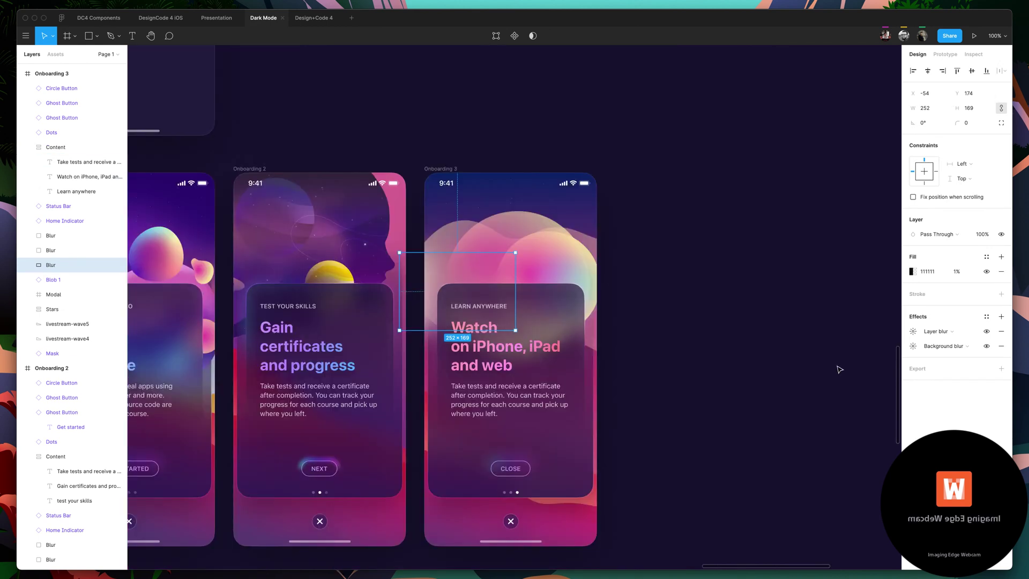
pyautogui.press('super+plus')
pyautogui.hscroll(-3, 750, 356)
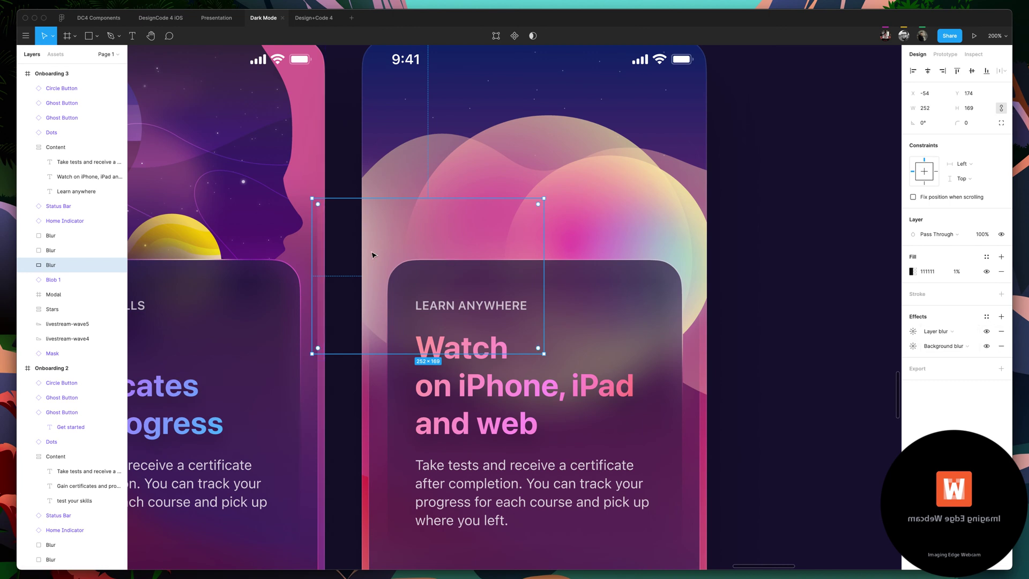
pyautogui.moveTo(452, 146); pyautogui.dragTo(741, 236)
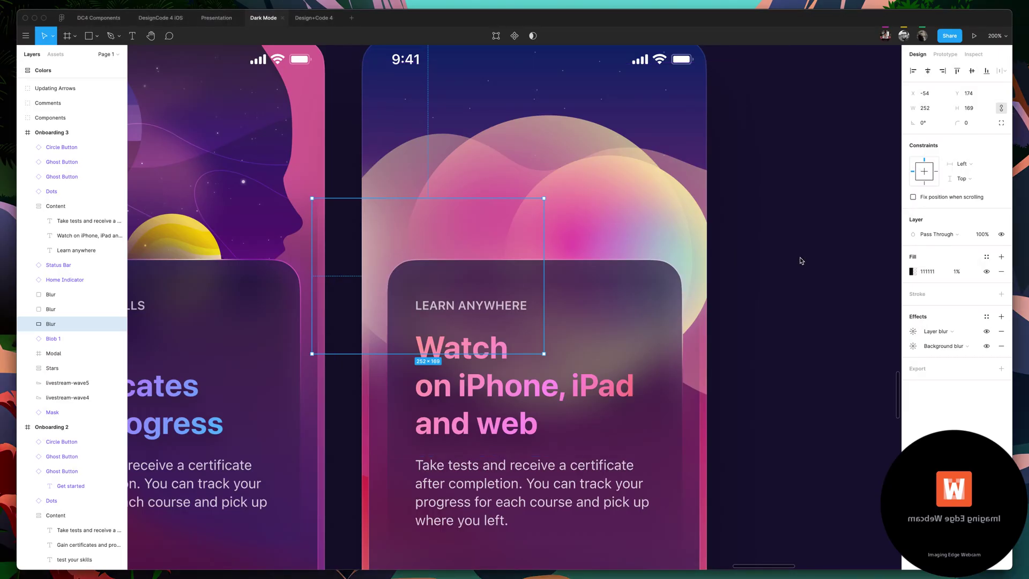
pyautogui.click(802, 261)
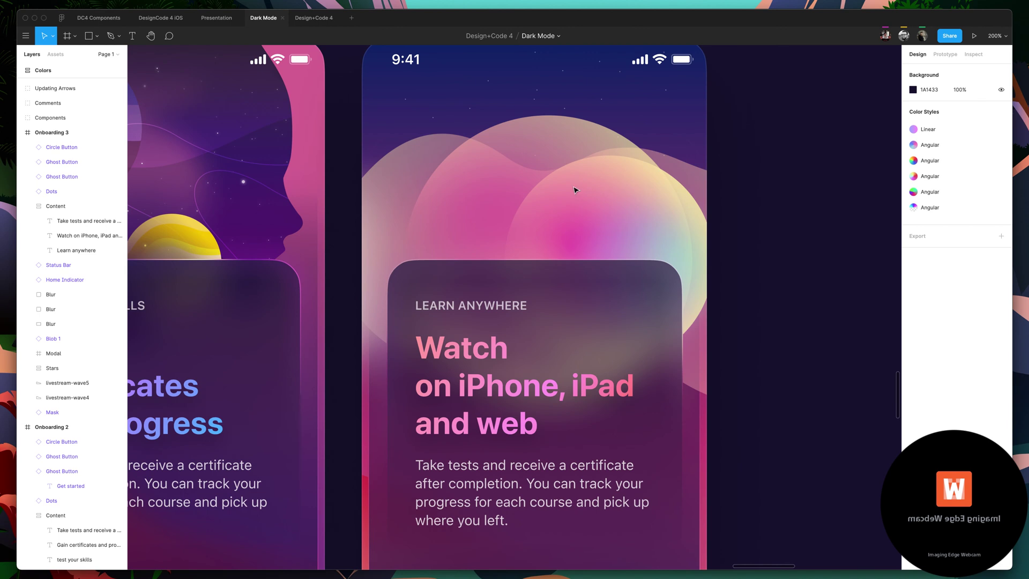
pyautogui.click(408, 248)
pyautogui.scroll(2, 590, 241)
pyautogui.hscroll(-3, 802, 231)
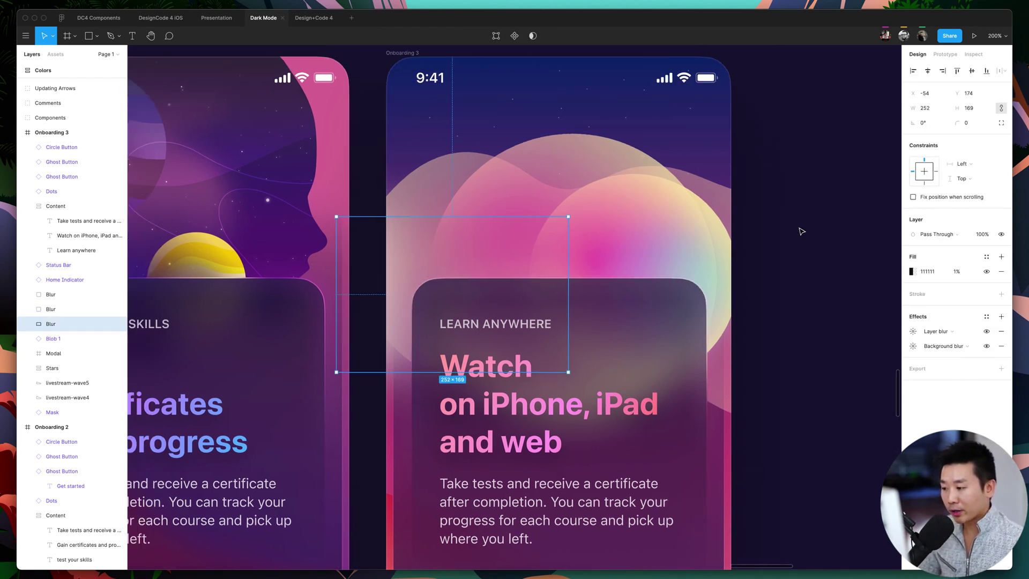
pyautogui.hscroll(1, 802, 231)
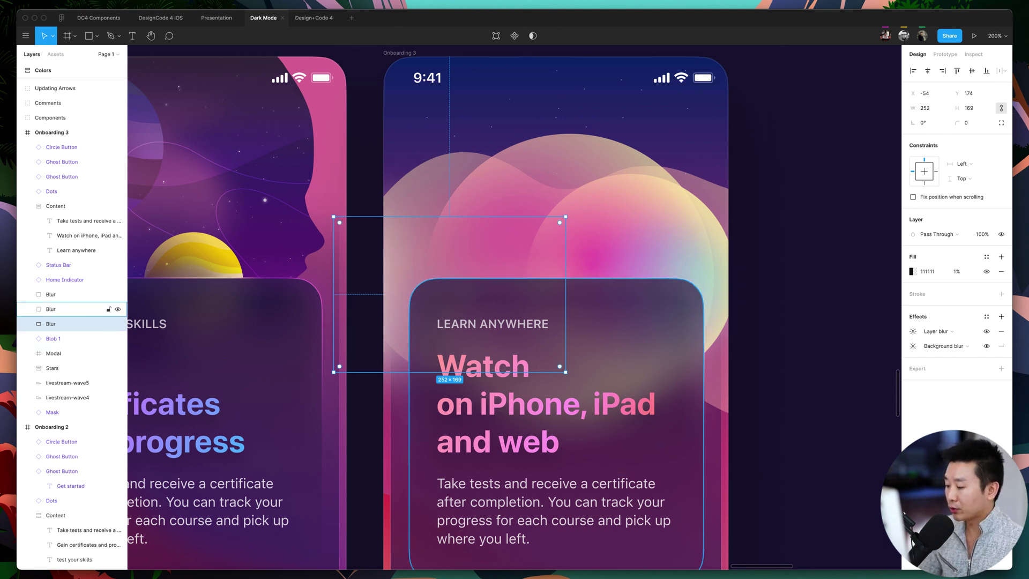
# Switch to Safari and open designcode.io in a new tab.
pyautogui.press('super+Tab')
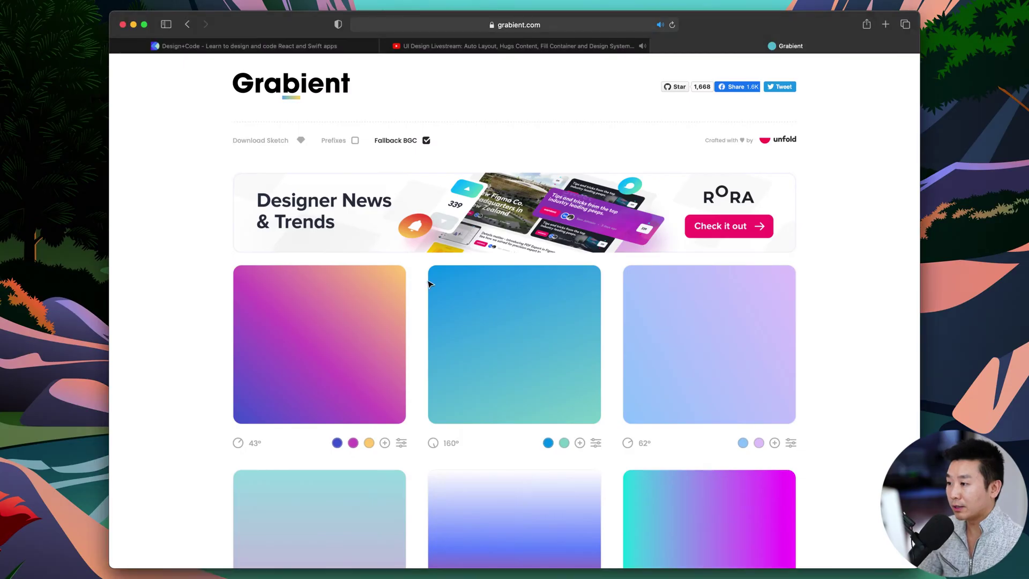
pyautogui.press('super+t')
pyautogui.write('desing')
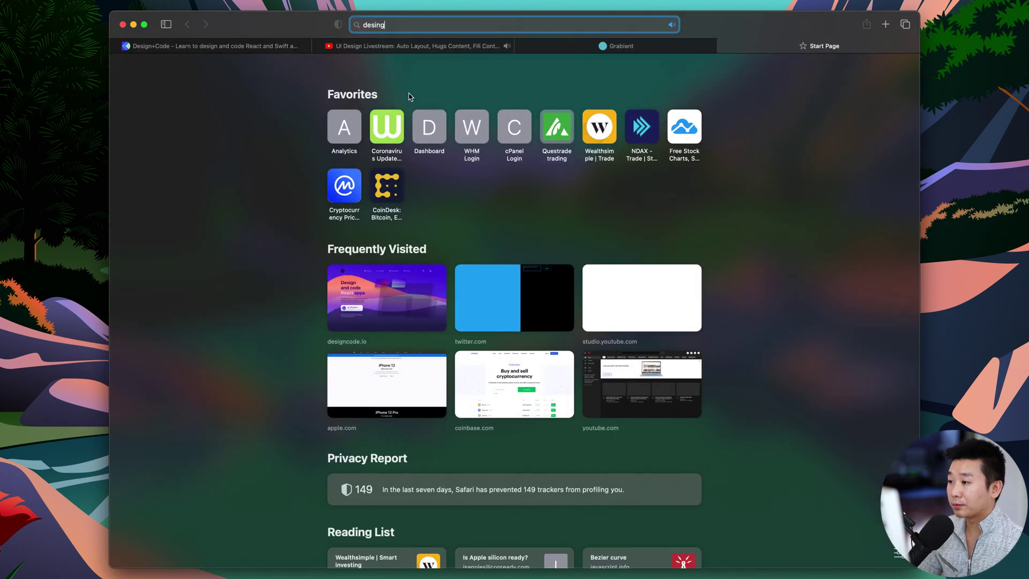
pyautogui.press('BackSpace')
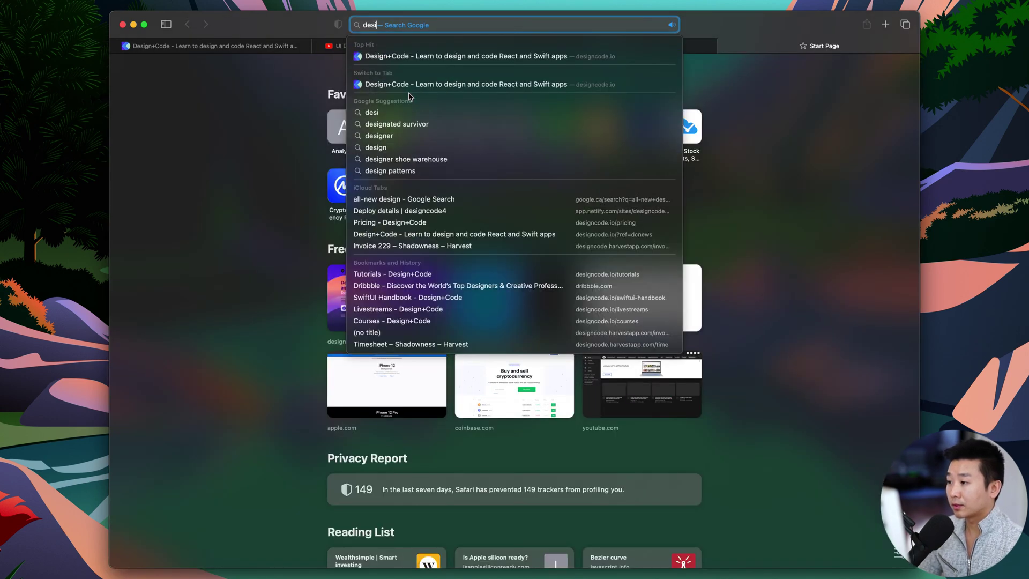
pyautogui.write('gncode.io')
pyautogui.press('Return')
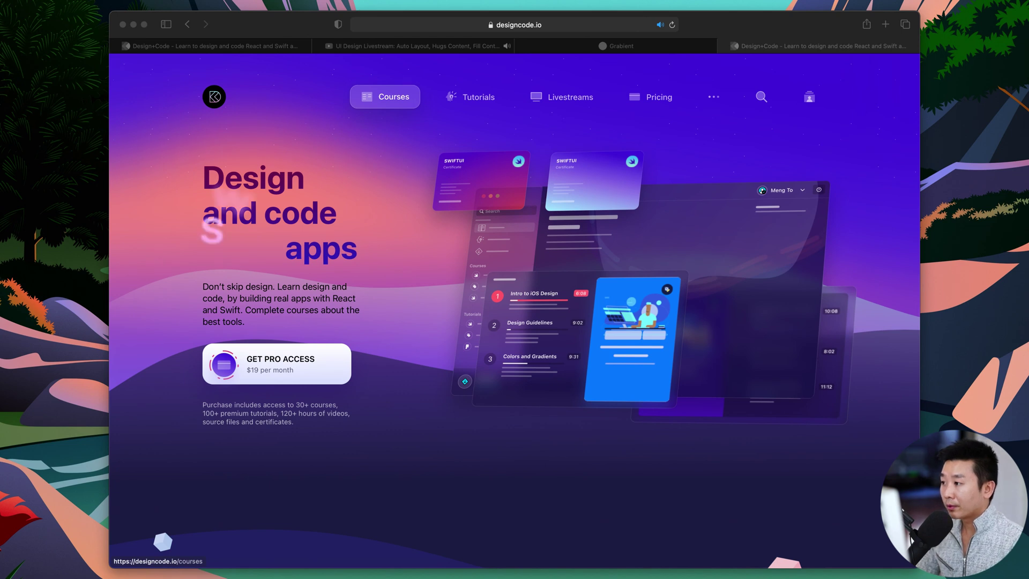
# Open the site's Livestreams page and examine how its translucent cards blur the colorful wave background.
pyautogui.click(402, 226)
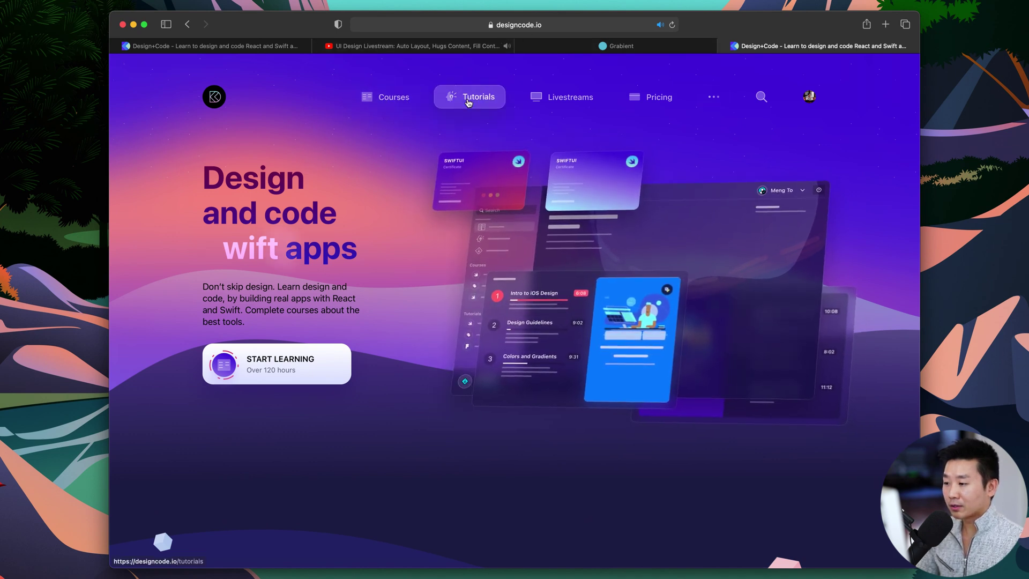
pyautogui.click(558, 100)
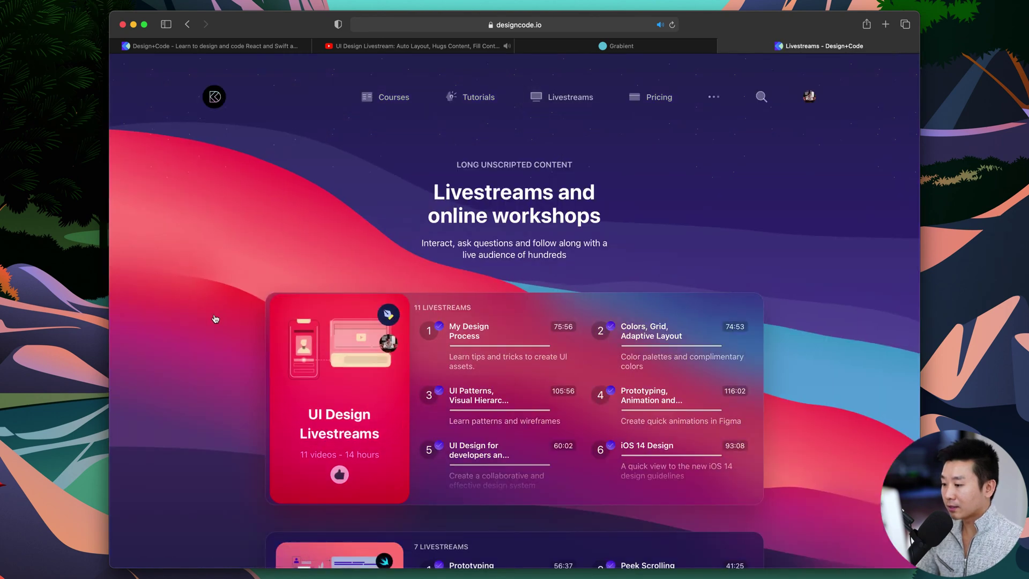
pyautogui.scroll(-2, 214, 317)
pyautogui.scroll(1, 199, 318)
pyautogui.scroll(-1, 199, 318)
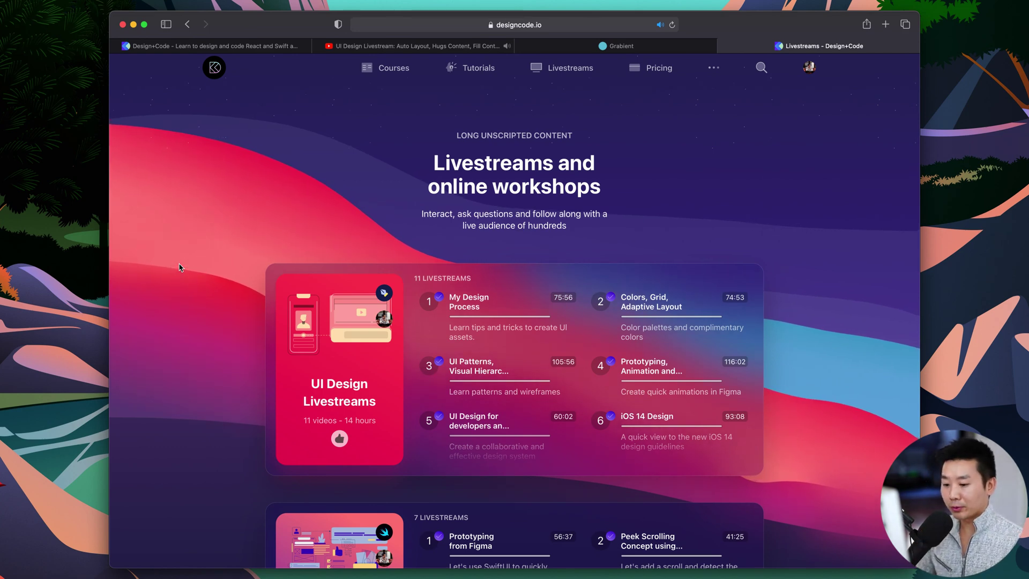
pyautogui.scroll(-4, 515, 310)
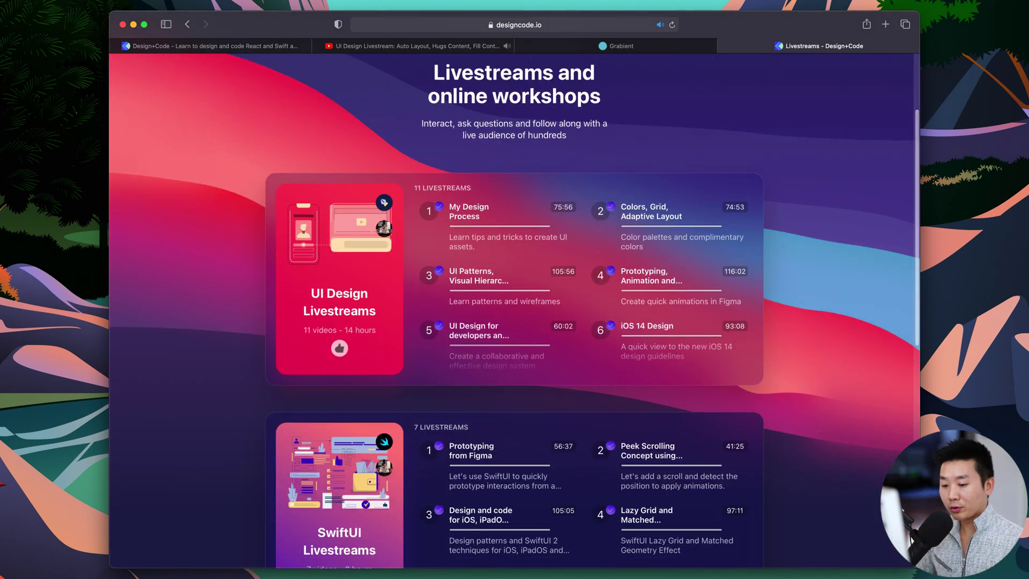
# Switch back to Figma and move the Onboarding 3 Blur rectangle up over the blobs to X -7, Y 62.
pyautogui.moveTo(920, 481); pyautogui.dragTo(979, 480)
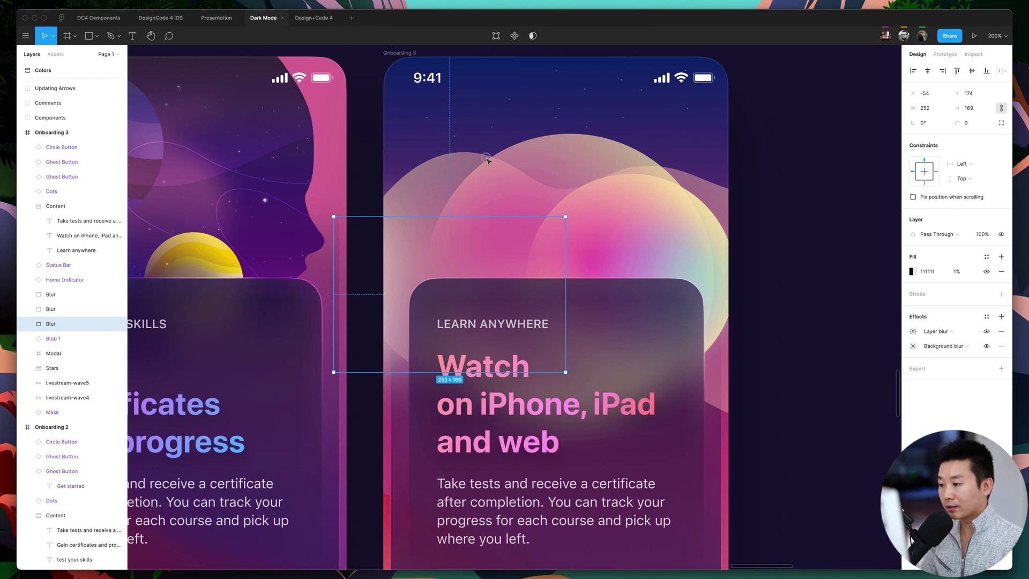
pyautogui.moveTo(487, 160); pyautogui.dragTo(465, 141)
pyautogui.press('Left')
pyautogui.press('Left')
pyautogui.press('Left')
pyautogui.press('Left')
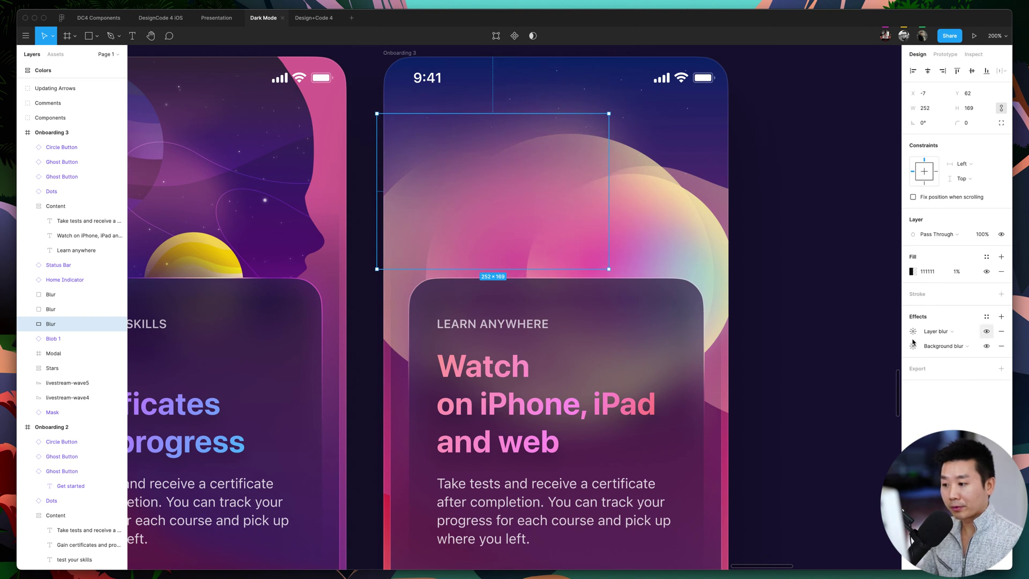
# Toggle the Blur rectangle's Layer blur and Background blur off and back on to compare each effect's contribution.
pyautogui.click(987, 332)
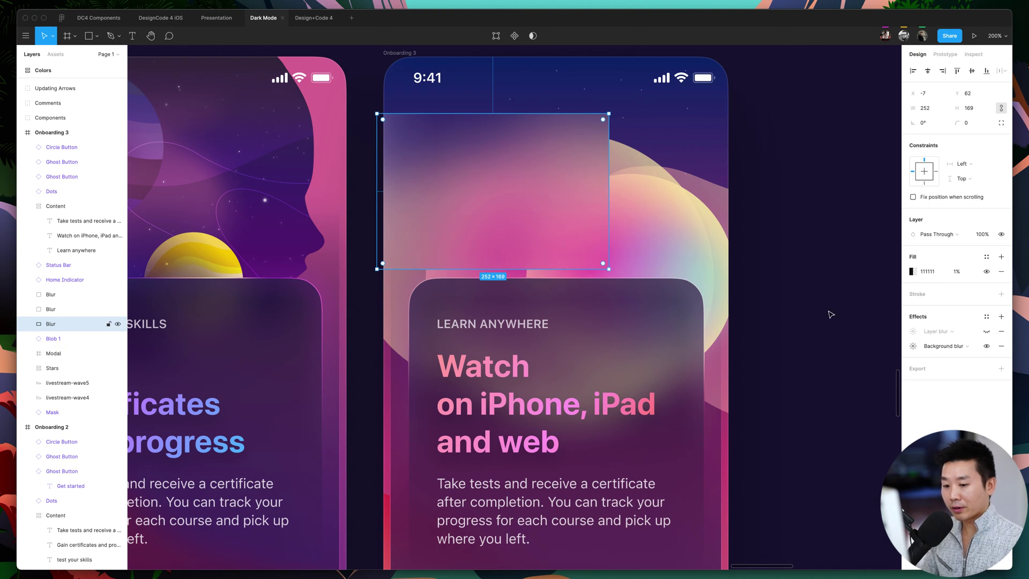
pyautogui.click(988, 348)
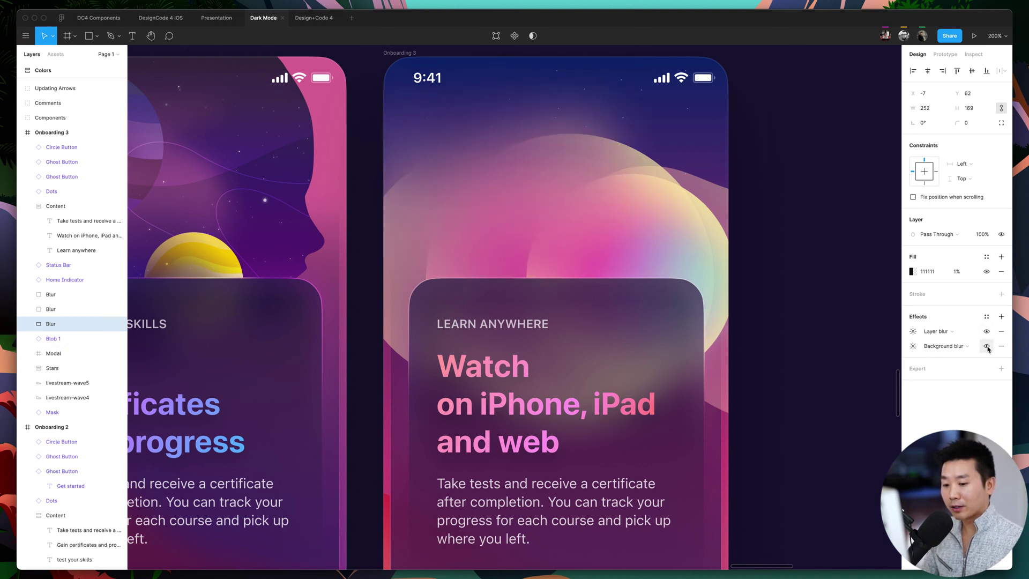
pyautogui.click(987, 346)
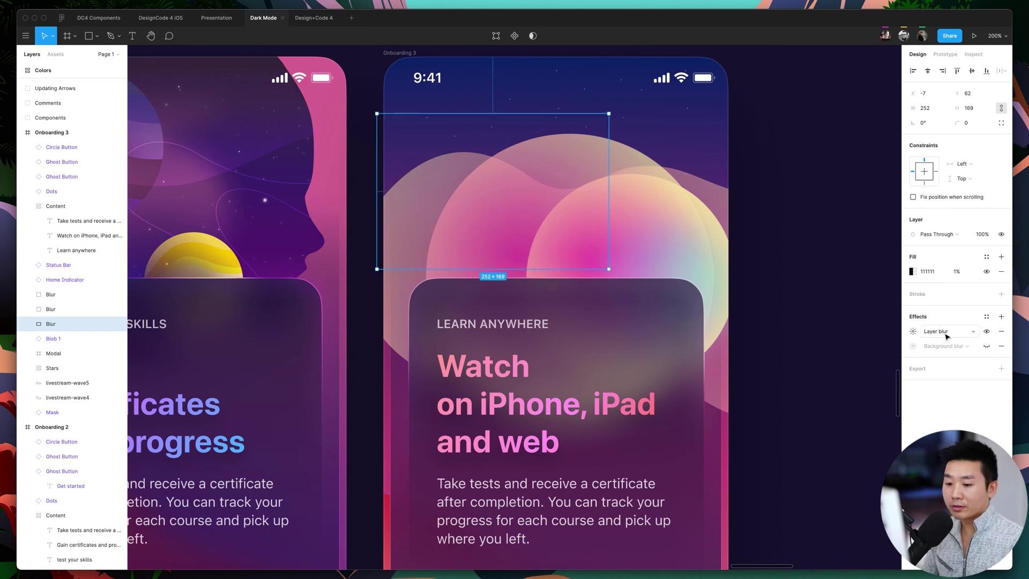
pyautogui.click(973, 331)
pyautogui.click(946, 333)
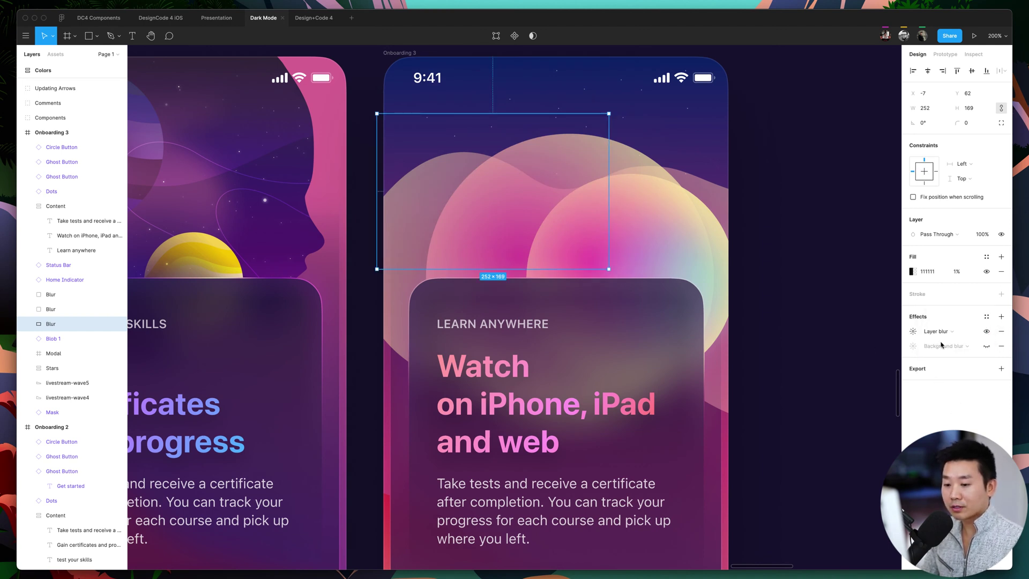
pyautogui.click(935, 275)
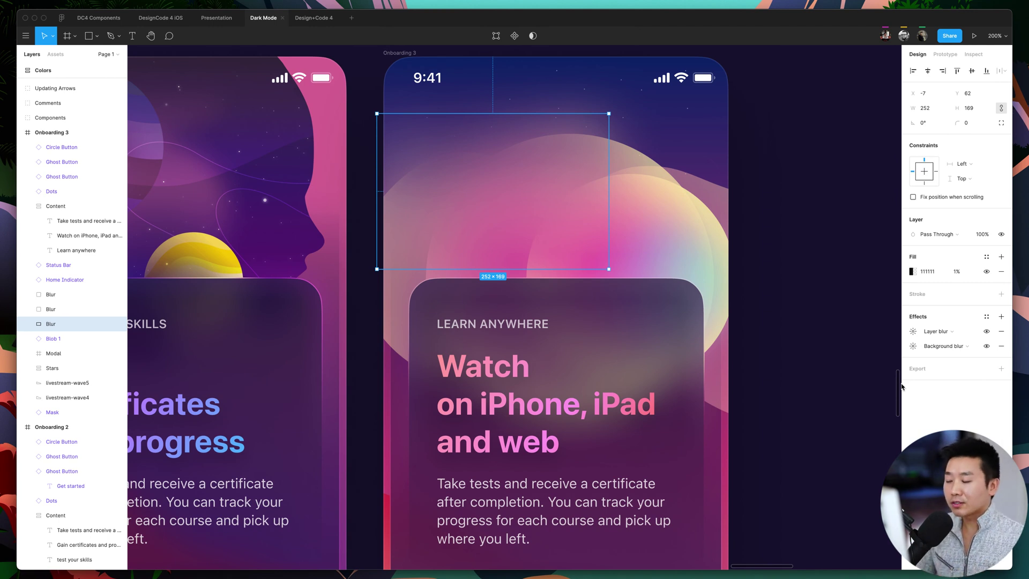
# Deselect the Blur rectangle and compare the three onboarding screens side by side.
pyautogui.press('-')
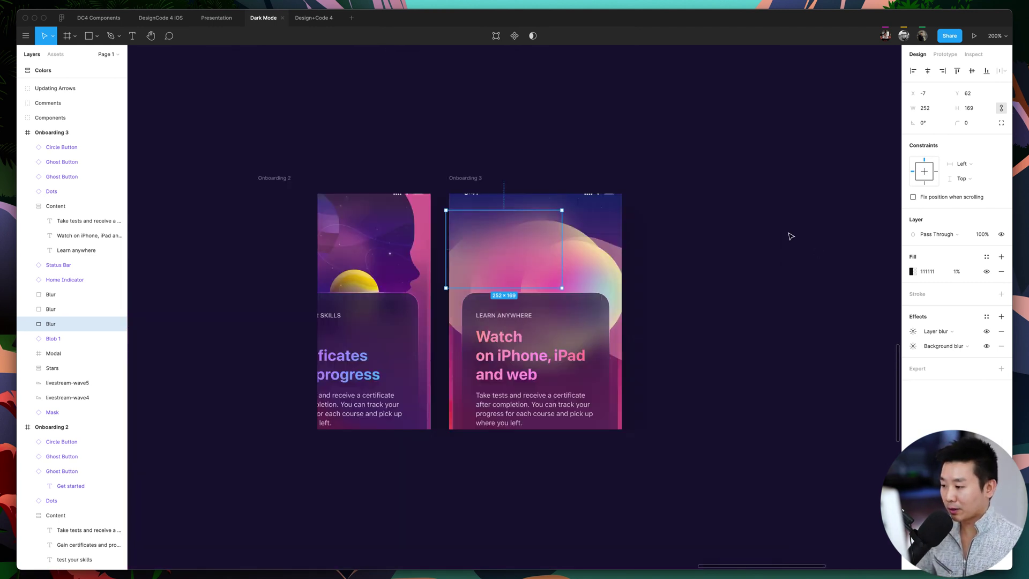
pyautogui.hscroll(-1, 741, 230)
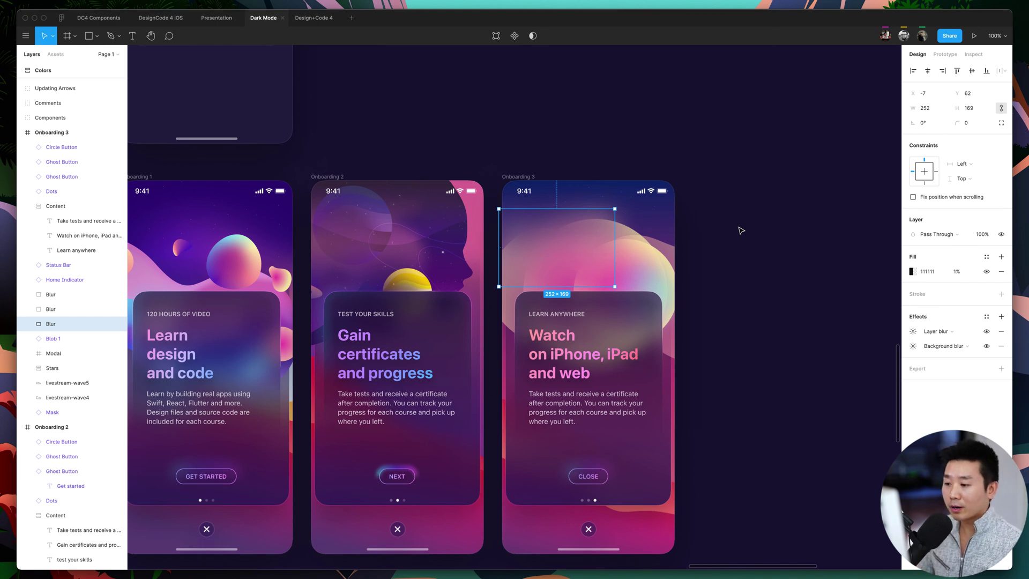
pyautogui.click(765, 220)
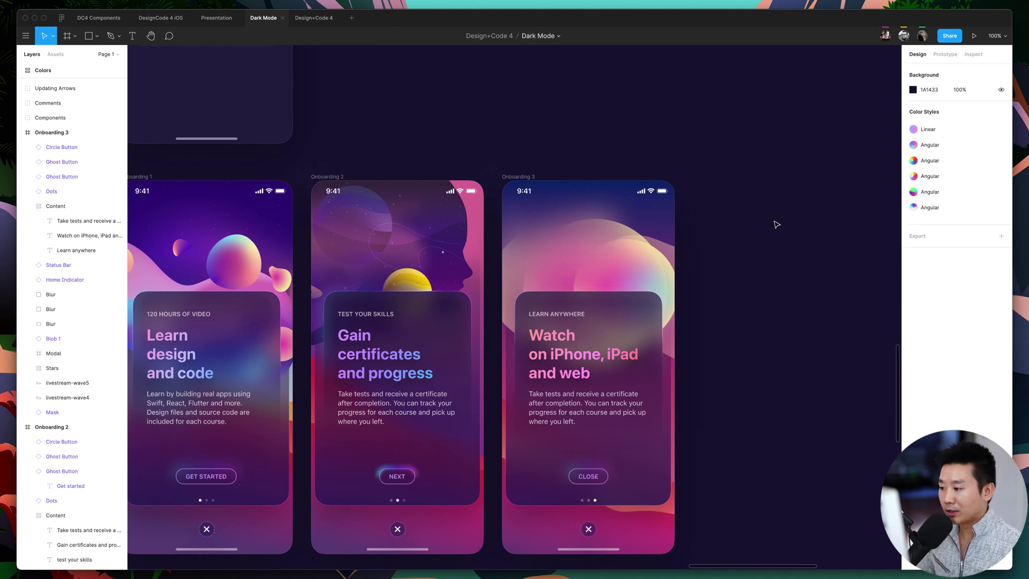
# Look over the Updates, Profile, Favorites and Certificate screens, and return to the three onboarding screens.
pyautogui.hscroll(-3, 774, 223)
pyautogui.scroll(2, 775, 223)
pyautogui.hscroll(-1, 774, 222)
pyautogui.scroll(1, 766, 223)
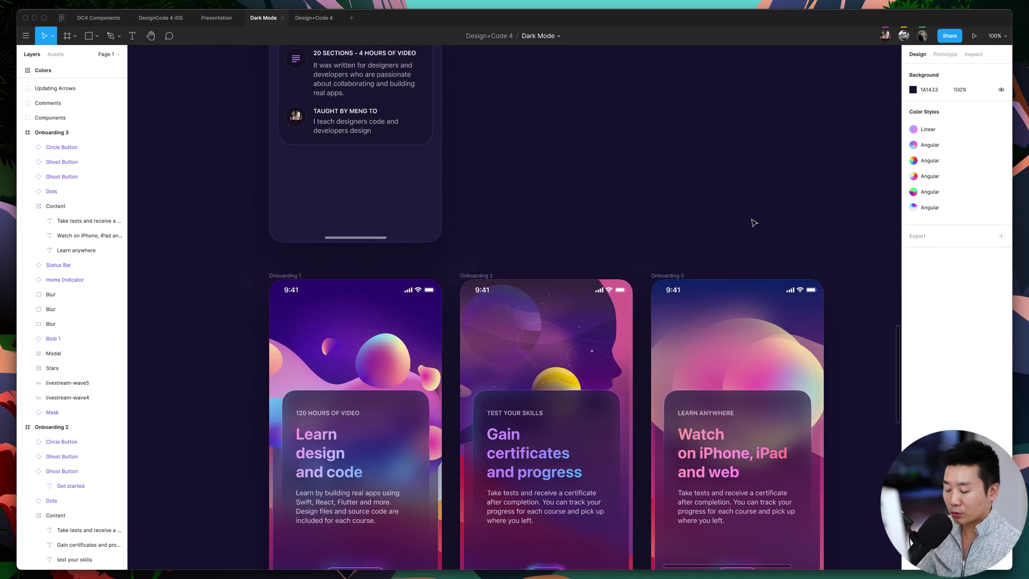
pyautogui.scroll(8, 691, 212)
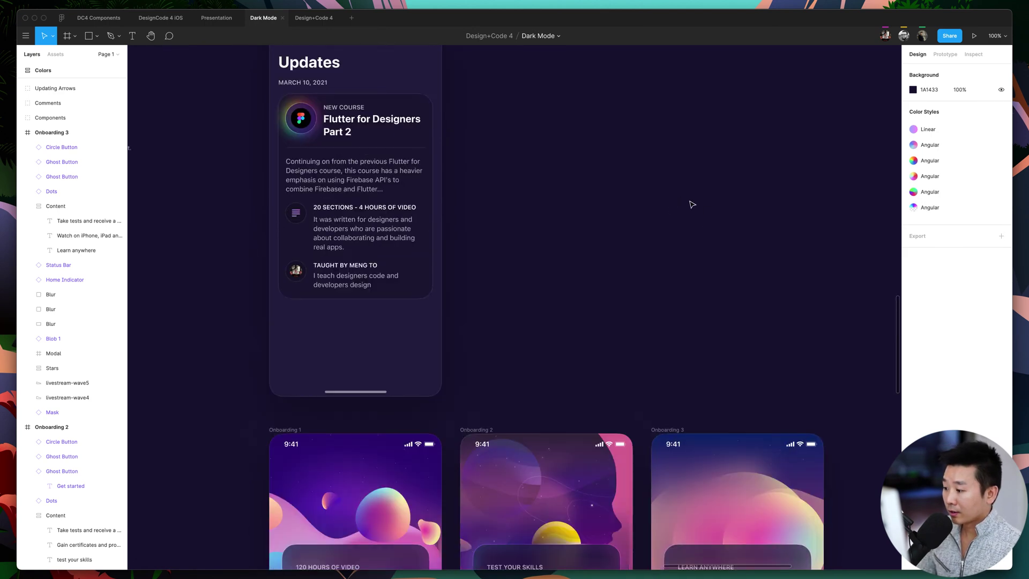
pyautogui.hscroll(-3, 508, 229)
pyautogui.scroll(4, 589, 252)
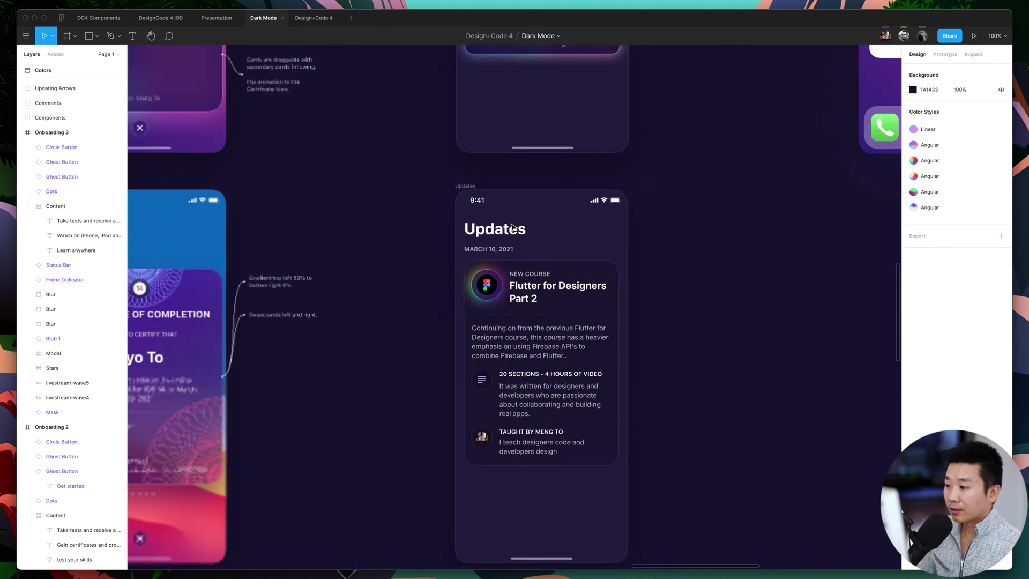
pyautogui.hscroll(-6, 678, 275)
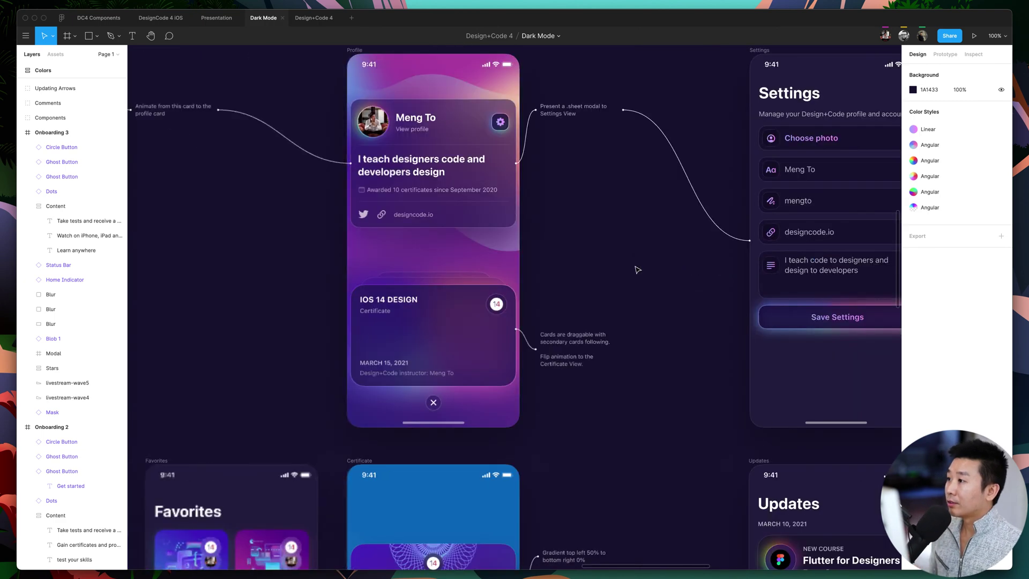
pyautogui.hscroll(-3, 560, 132)
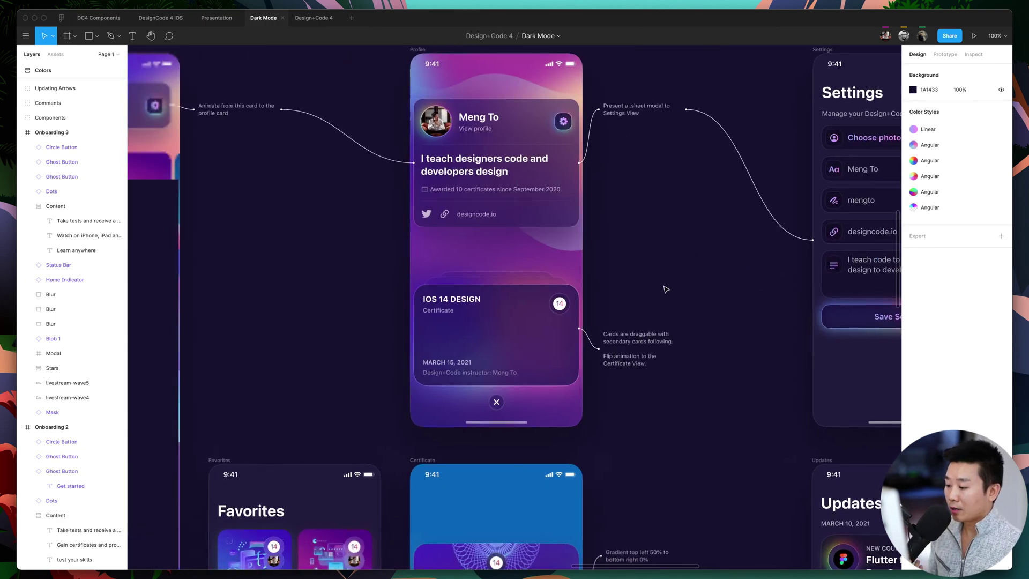
pyautogui.scroll(-2, 665, 287)
pyautogui.scroll(-20, 665, 288)
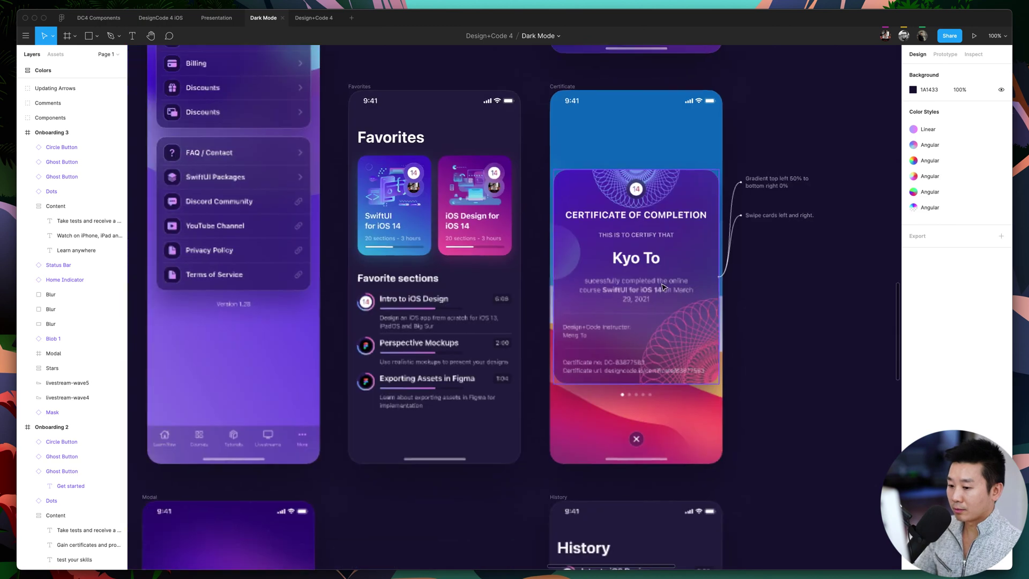
pyautogui.hscroll(2, 663, 287)
pyautogui.hscroll(-5, 663, 287)
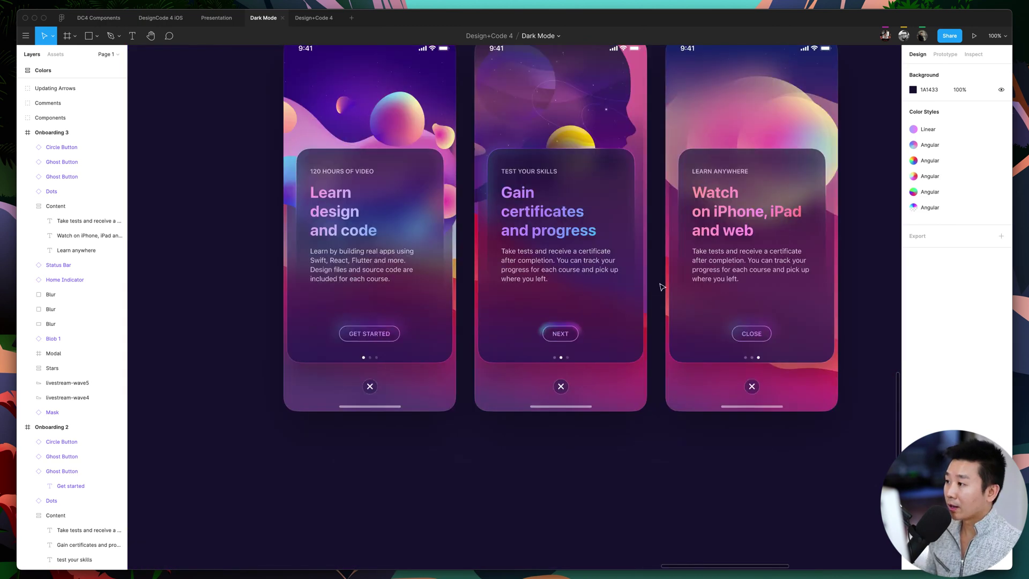
pyautogui.scroll(2, 663, 287)
pyautogui.hscroll(1, 662, 288)
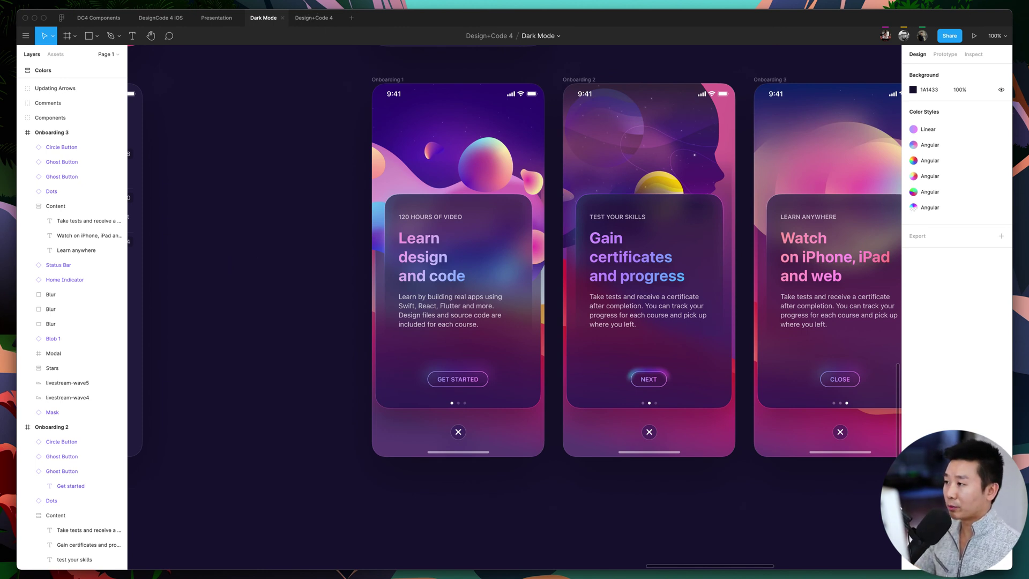
# Examine the History, Purchase, Section and Course screens along with their notes on animations and button states.
pyautogui.hscroll(-20, 303, 160)
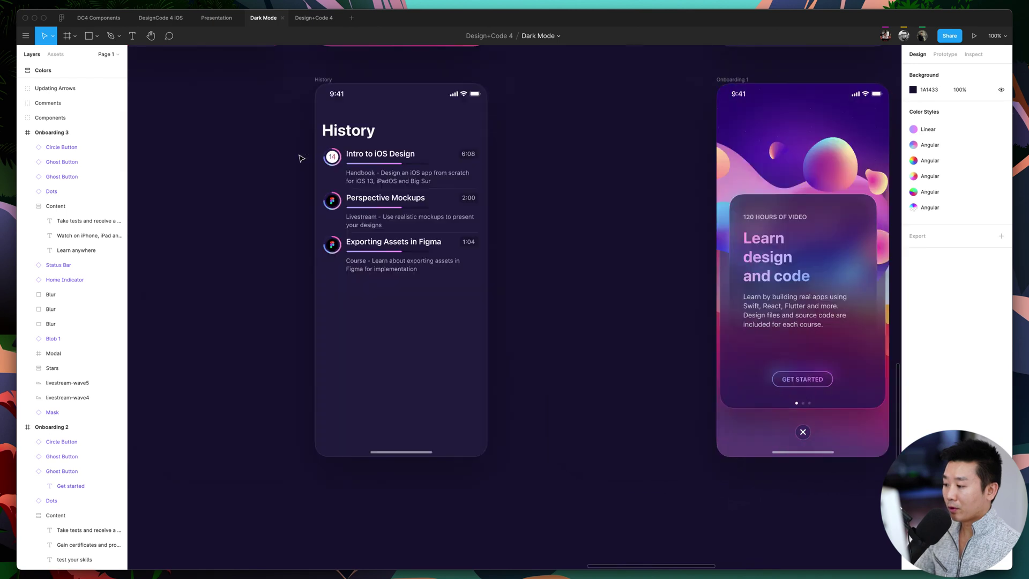
pyautogui.scroll(5, 304, 161)
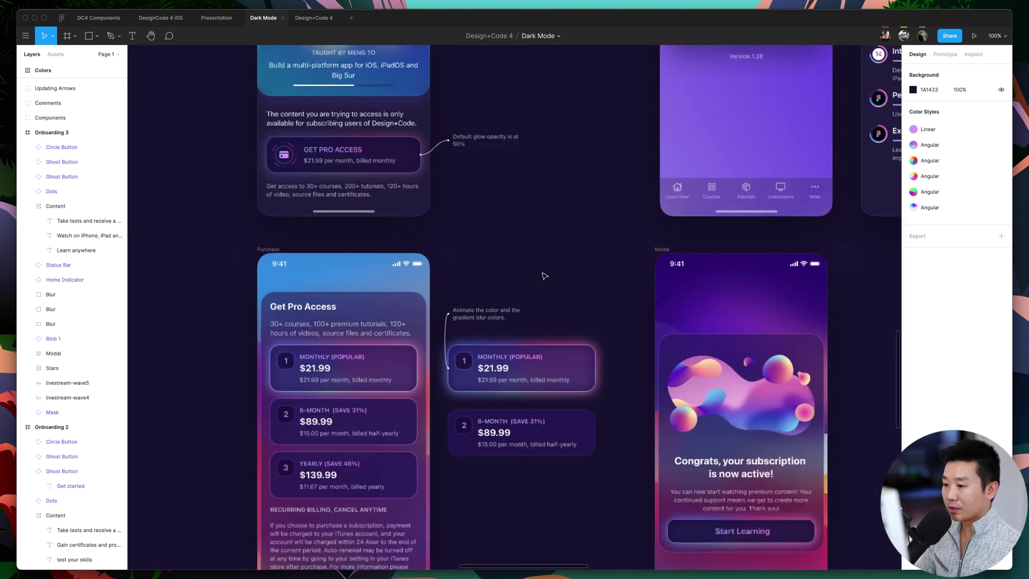
pyautogui.hscroll(-20, 541, 274)
pyautogui.scroll(10, 542, 275)
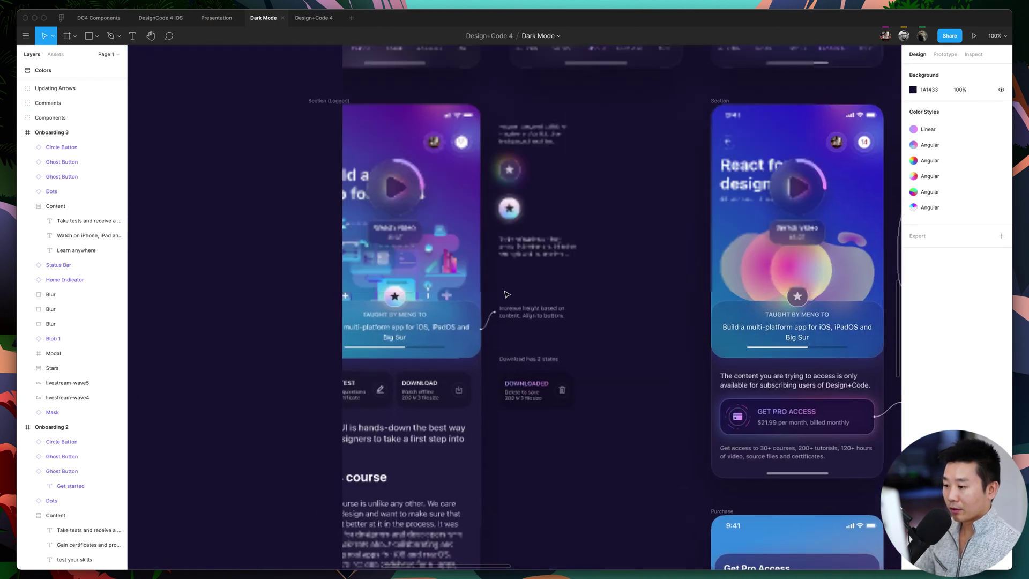
pyautogui.hscroll(-3, 563, 262)
pyautogui.scroll(-1, 563, 263)
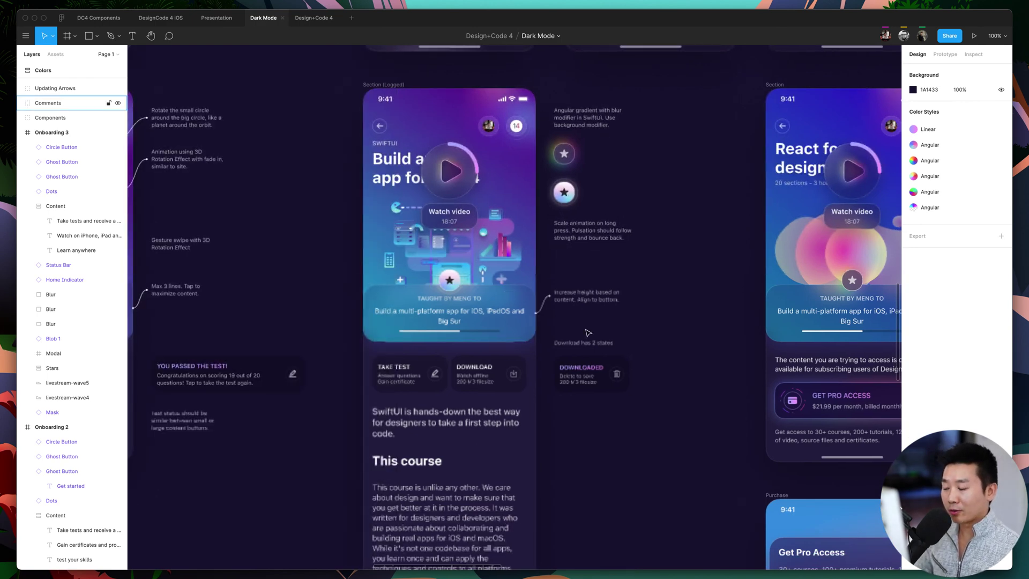
pyautogui.hscroll(1, 587, 325)
pyautogui.hscroll(-12, 590, 322)
pyautogui.hscroll(-3, 589, 322)
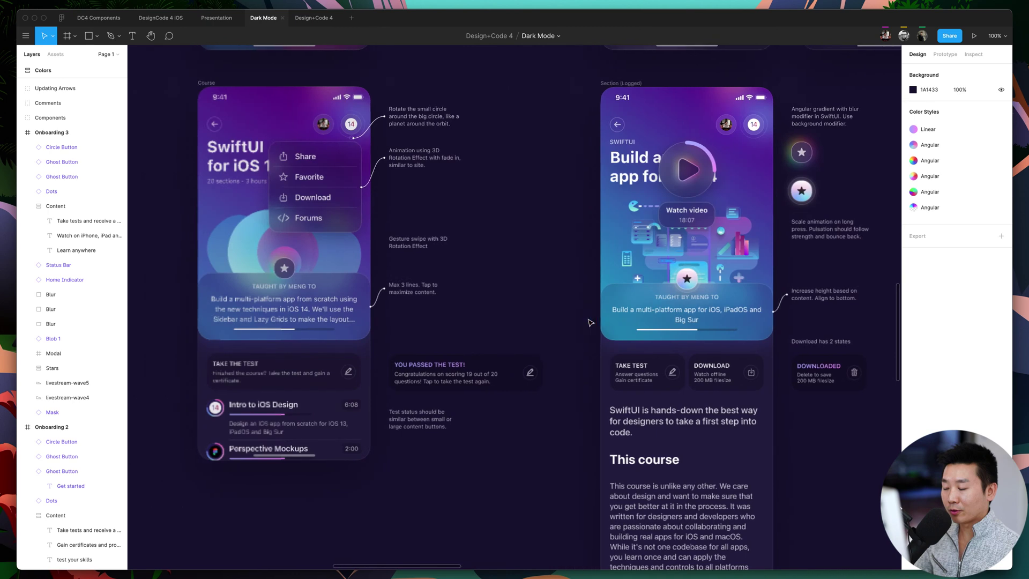
pyautogui.scroll(-3, 579, 322)
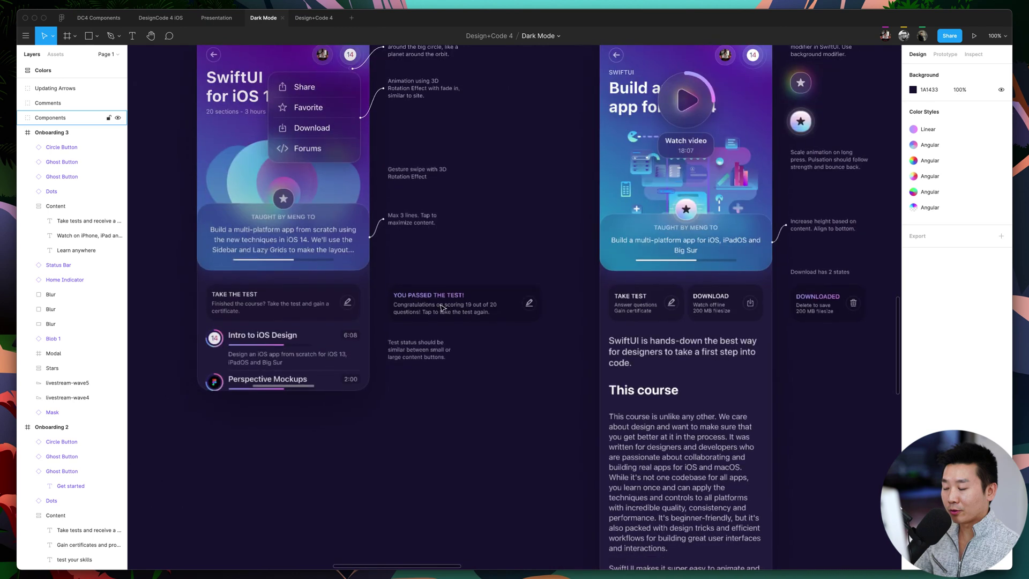
# Select the Take the Test content button on the Course screen and compare it with the You Passed the Test version at 200% zoom.
pyautogui.press('+')
pyautogui.hscroll(-10, 456, 319)
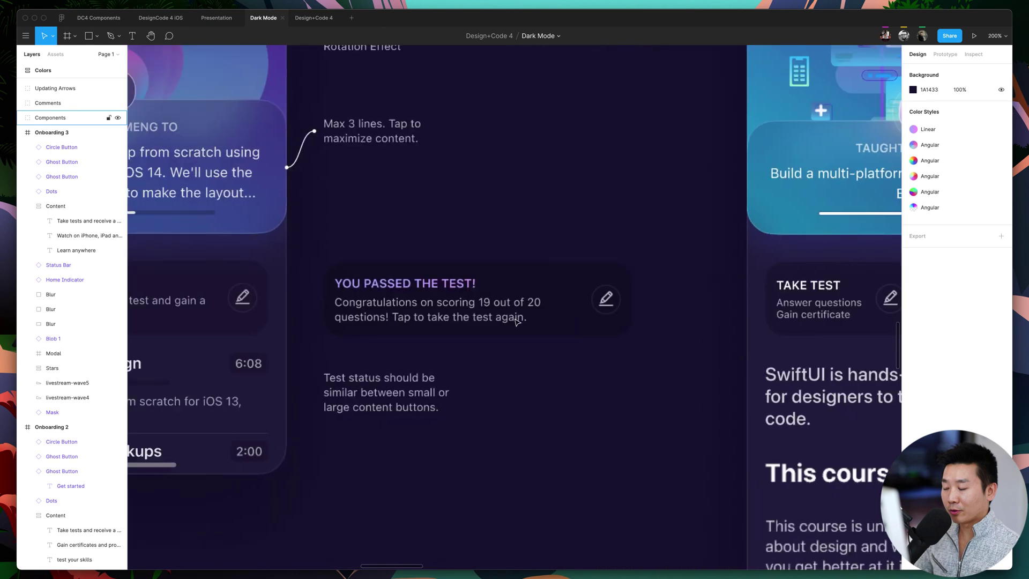
pyautogui.hscroll(-5, 395, 311)
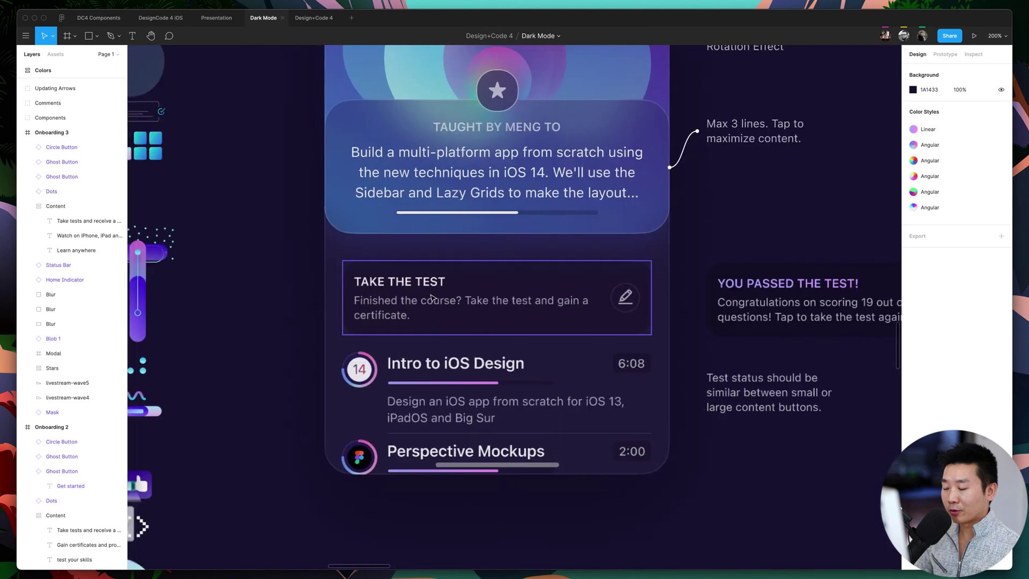
pyautogui.click(463, 313)
pyautogui.hscroll(3, 536, 308)
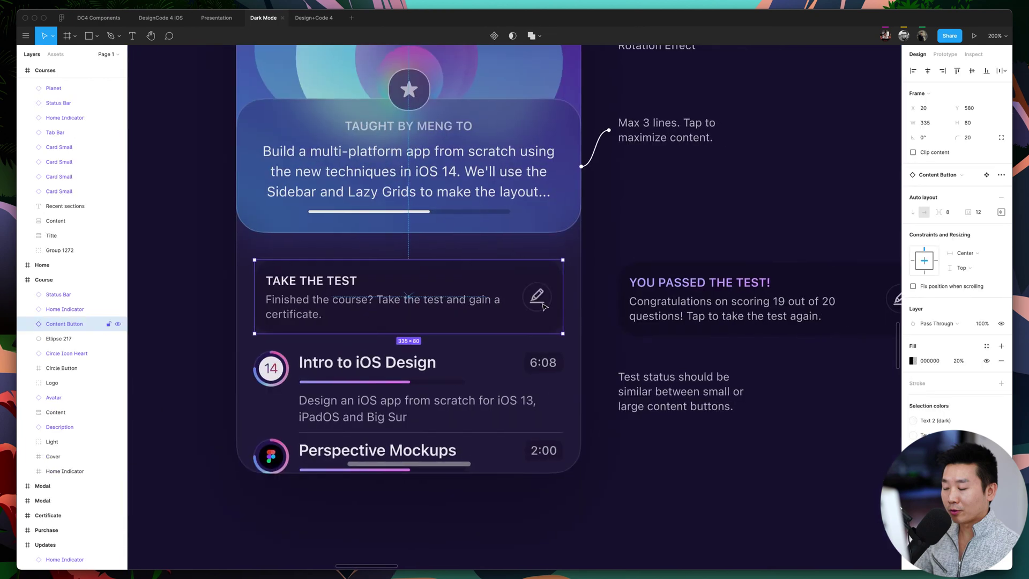
# Examine the compact Take Test content button in the Section (Logged) screen.
pyautogui.hscroll(20, 569, 314)
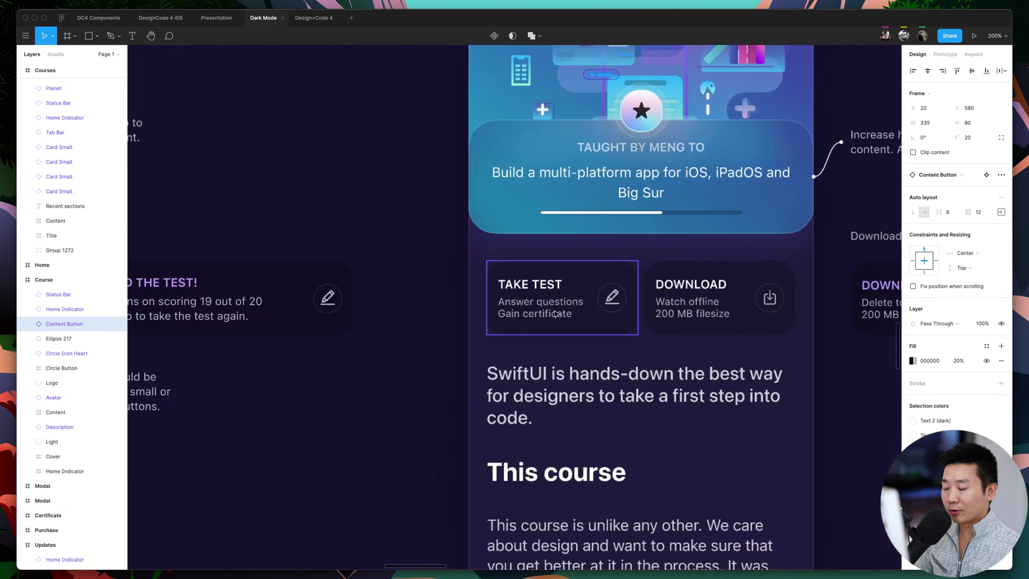
pyautogui.click(556, 314)
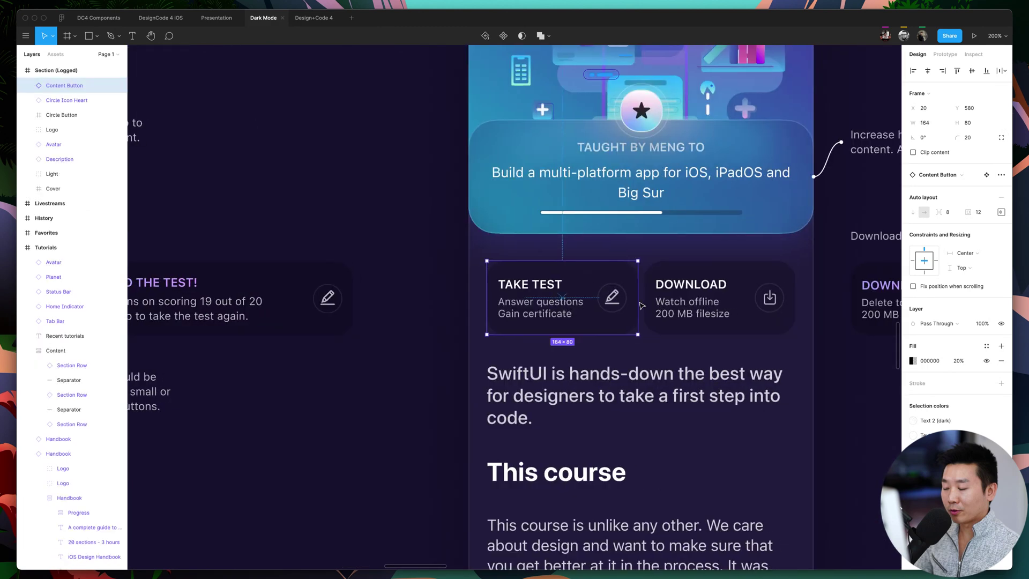
pyautogui.moveTo(638, 301)
pyautogui.mouseDown()
pyautogui.moveTo(731, 298)
pyautogui.moveTo(606, 296)
pyautogui.moveTo(794, 301)
pyautogui.moveTo(638, 298)
pyautogui.mouseUp()
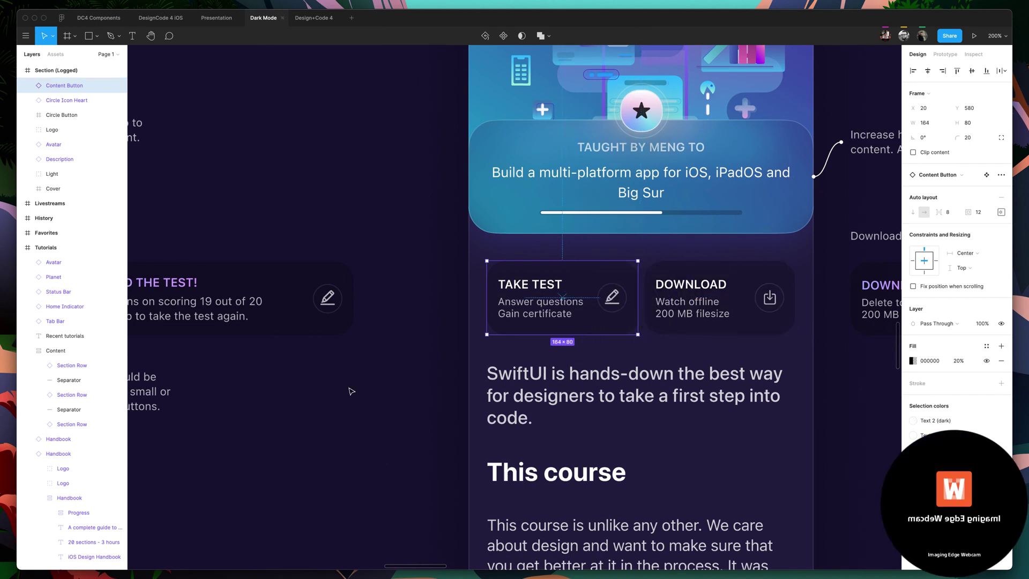
# Compare the large Take the Test button in the Course screen with its passed-test variant.
pyautogui.click(379, 385)
pyautogui.hscroll(-10, 375, 385)
pyautogui.scroll(-5, 375, 386)
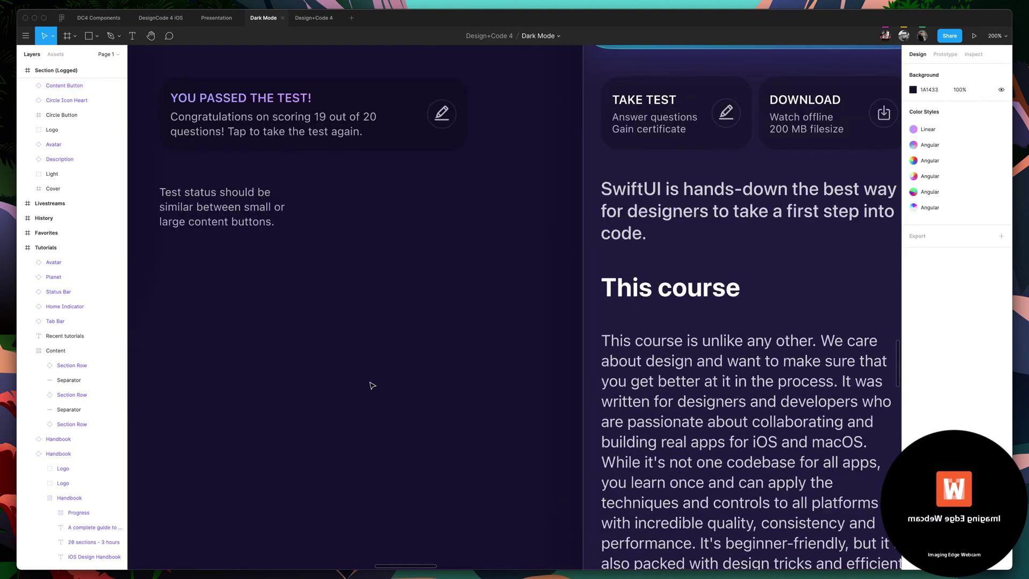
pyautogui.scroll(3, 370, 386)
pyautogui.hscroll(-3, 370, 386)
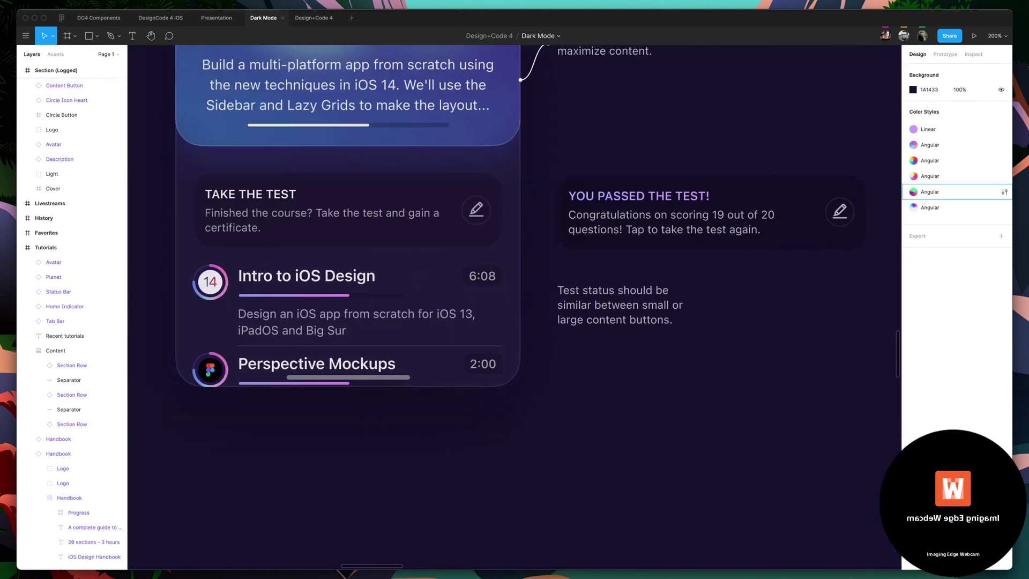
pyautogui.hscroll(-4, 517, 421)
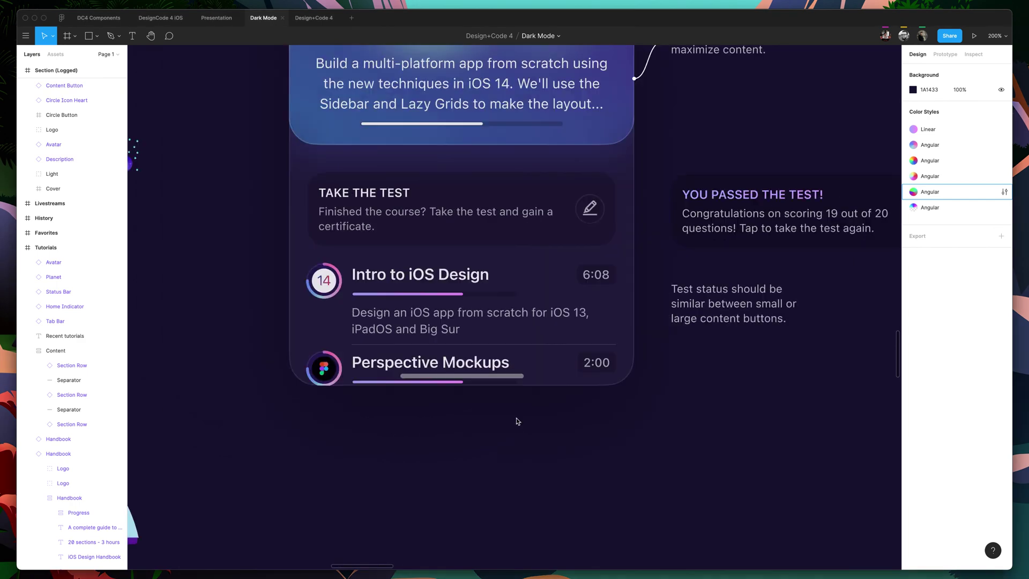
# Look over the whole Course screen with its annotations, and the Courses, Tutorials and Livestreams screens.
pyautogui.press('-')
pyautogui.hscroll(3, 565, 428)
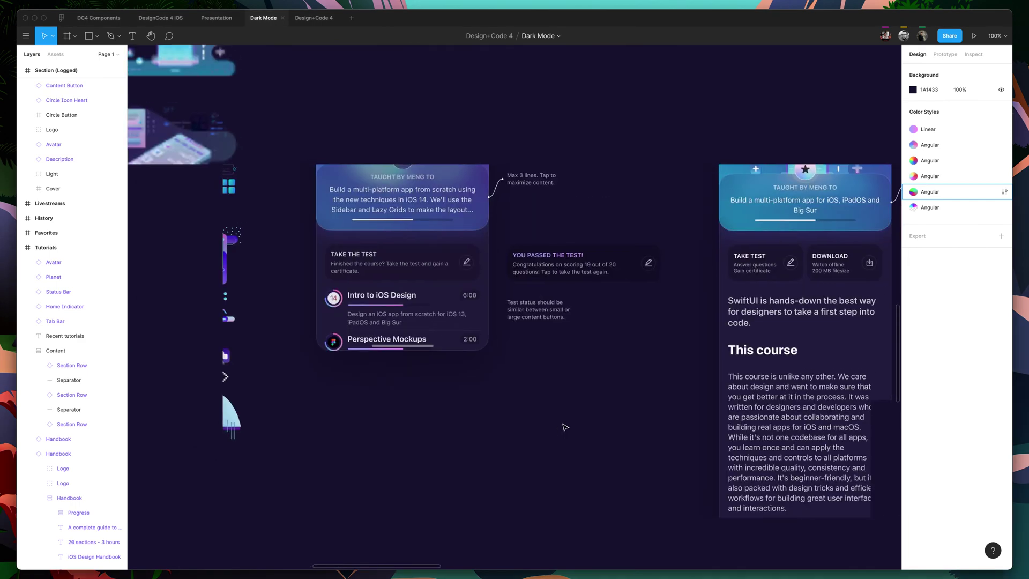
pyautogui.scroll(3, 564, 386)
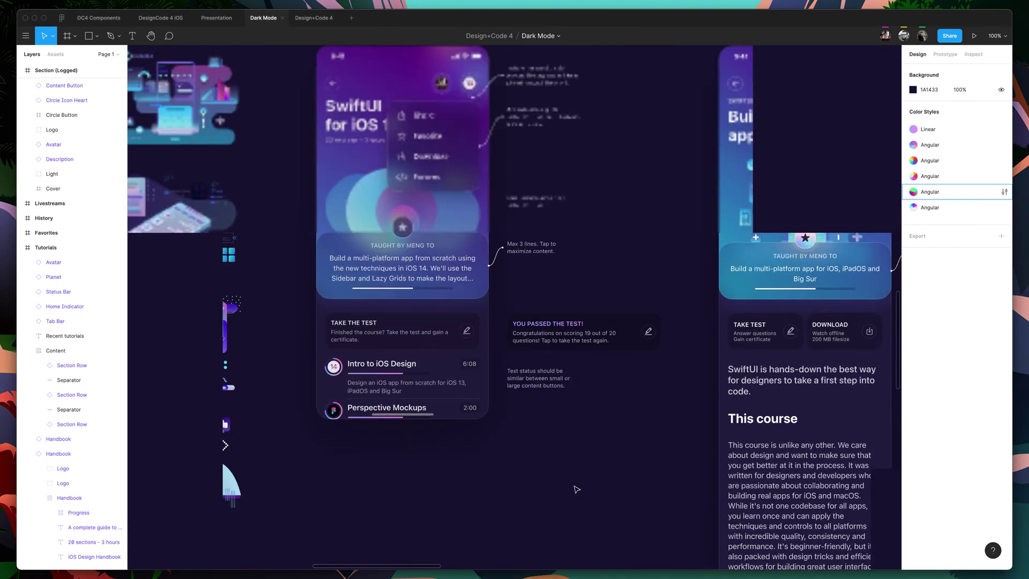
pyautogui.scroll(1, 572, 486)
pyautogui.hscroll(-5, 563, 220)
pyautogui.scroll(15, 611, 249)
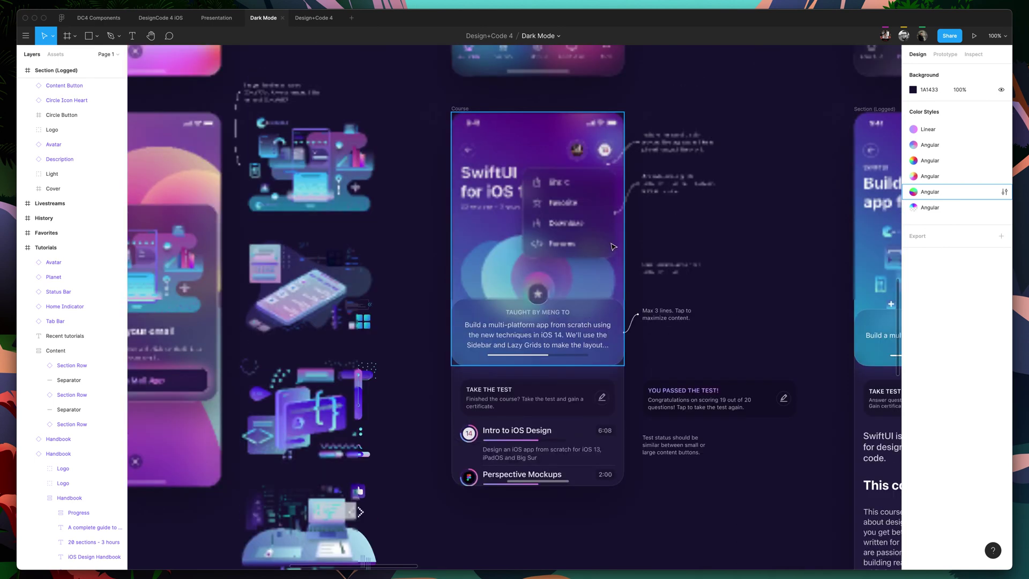
pyautogui.hscroll(12, 611, 251)
pyautogui.hscroll(14, 611, 252)
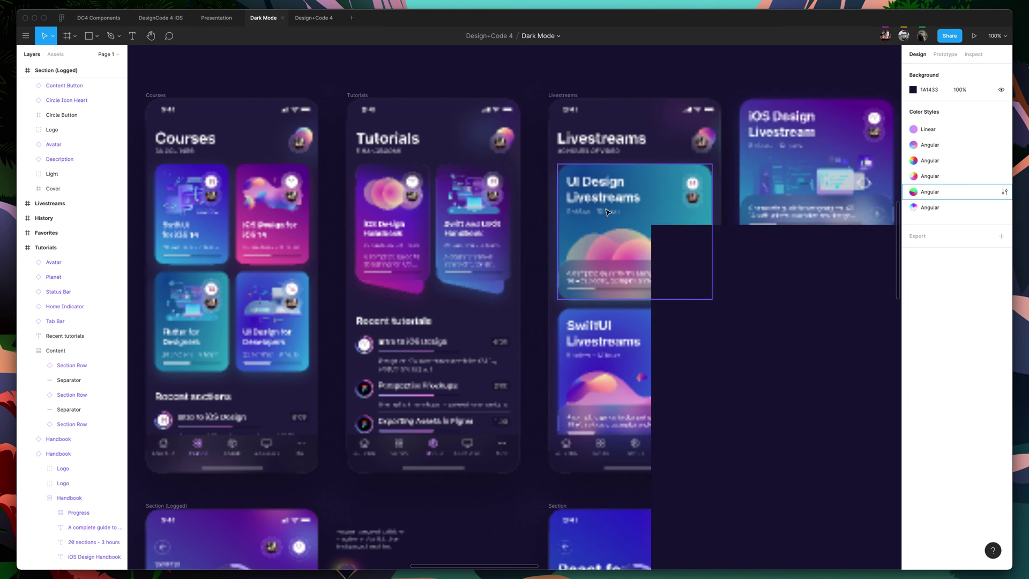
# Inspect the blob illustration nested in the image of the UI Design Livestreams card on the Livestreams screen.
pyautogui.click(604, 214)
pyautogui.hscroll(2, 557, 240)
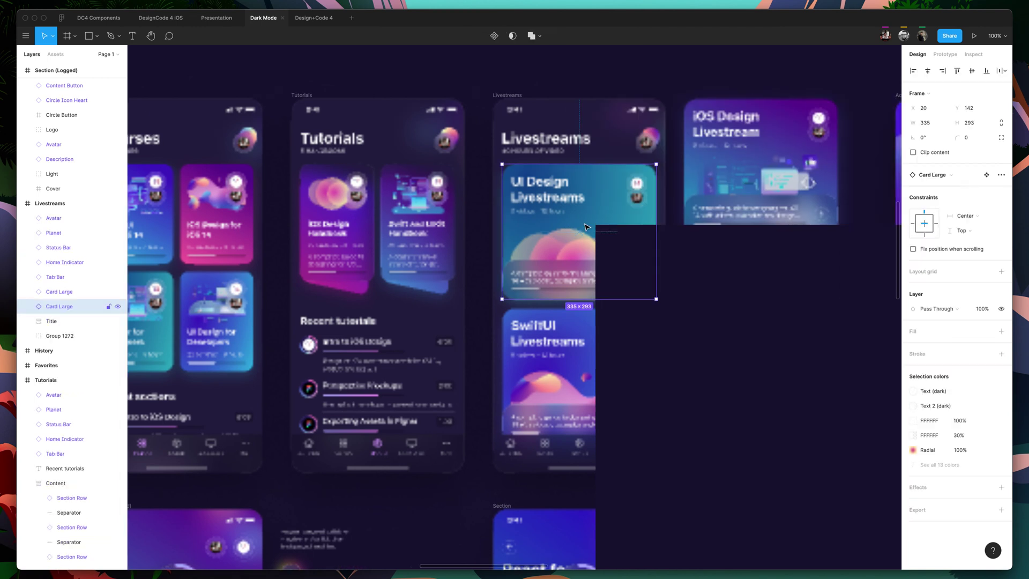
pyautogui.doubleClick(558, 240)
pyautogui.press('super+equal')
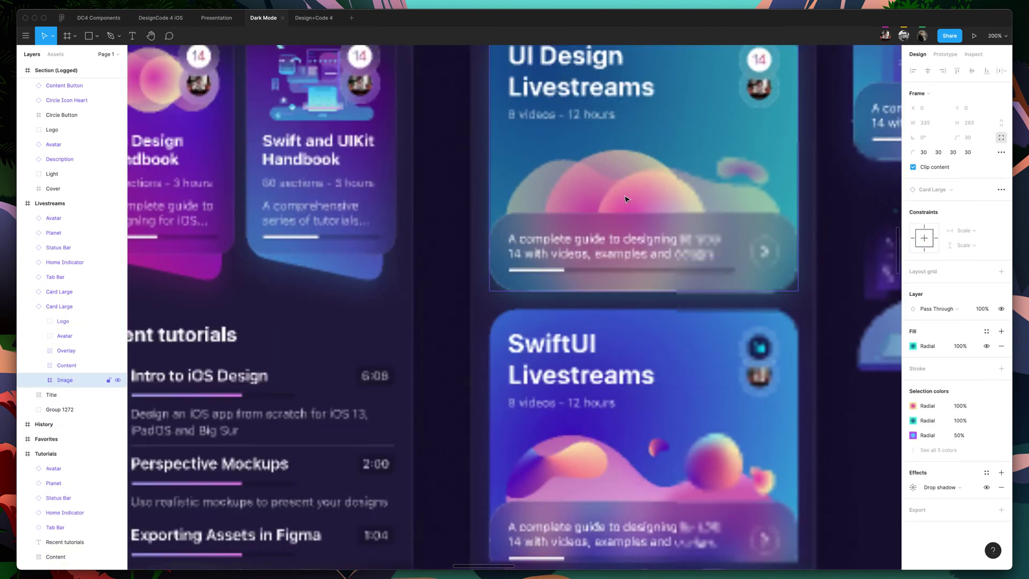
pyautogui.doubleClick(626, 200)
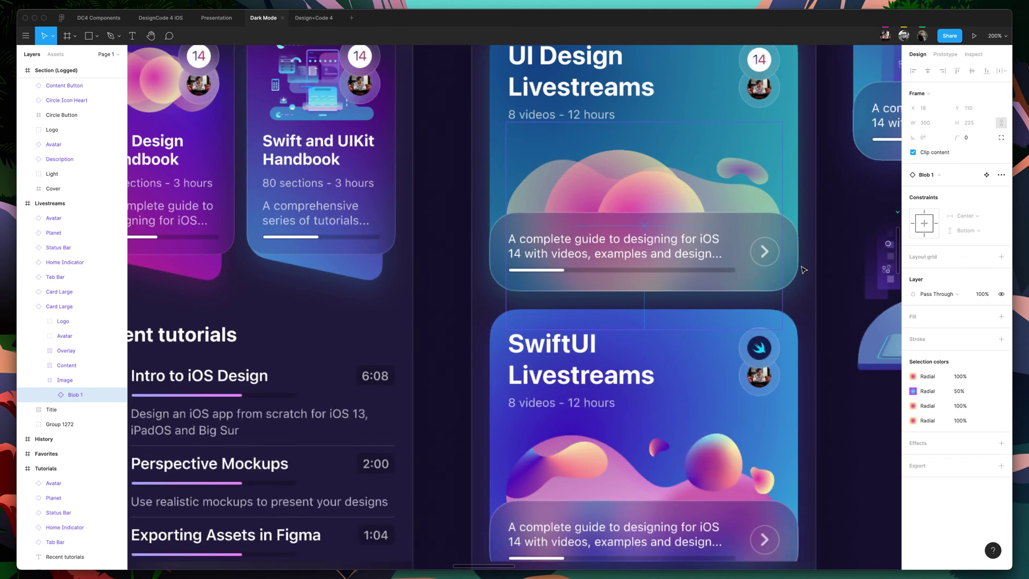
pyautogui.hscroll(3, 820, 266)
pyautogui.scroll(2, 820, 267)
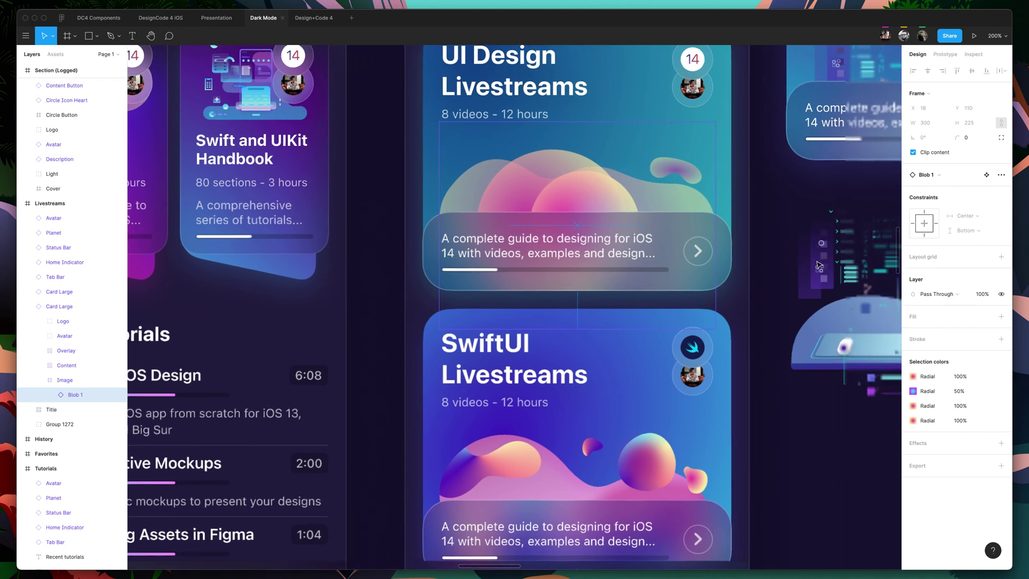
pyautogui.scroll(1, 762, 239)
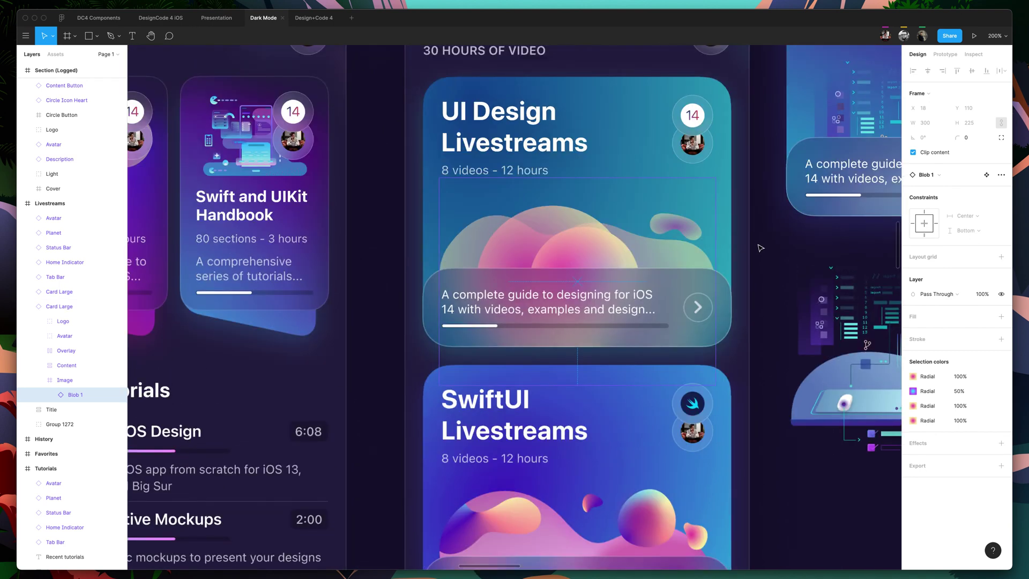
pyautogui.click(761, 249)
# Look over the Cards, Content and Buttons component frames above the screens.
pyautogui.scroll(15, 761, 248)
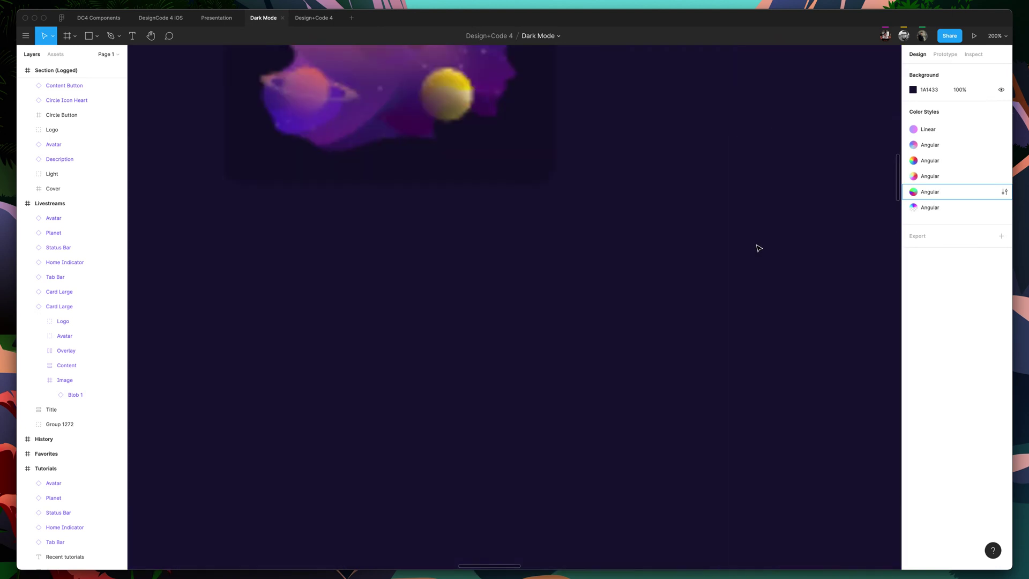
pyautogui.press('super+minus')
pyautogui.hscroll(-6, 712, 248)
pyautogui.scroll(4, 712, 248)
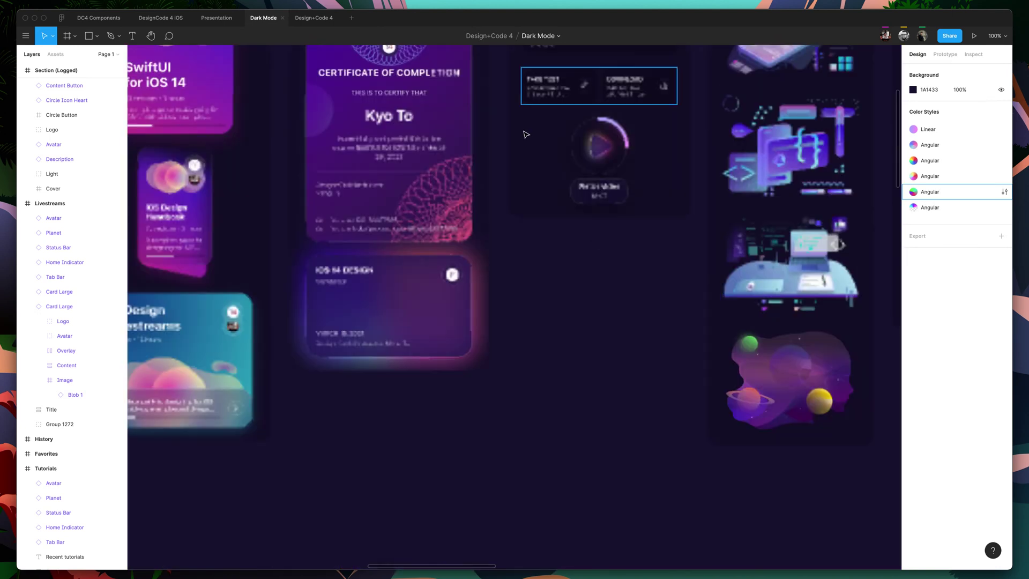
pyautogui.scroll(10, 526, 134)
pyautogui.hscroll(-3, 630, 243)
pyautogui.scroll(-1, 630, 243)
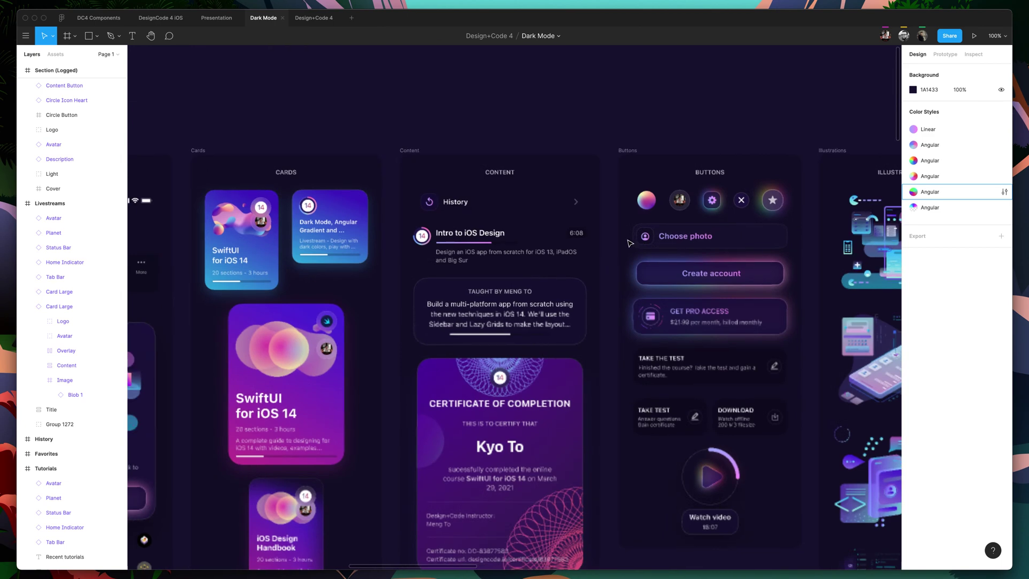
pyautogui.scroll(-2, 544, 261)
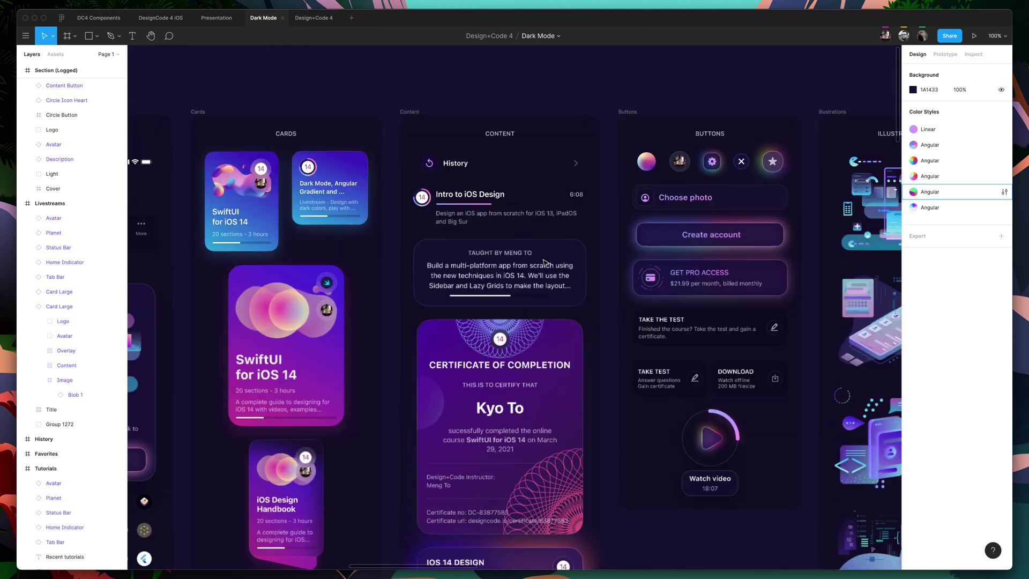
pyautogui.scroll(-1, 544, 262)
# Examine the Colors frame and its swatches next to the Components frame.
pyautogui.hscroll(-10, 544, 261)
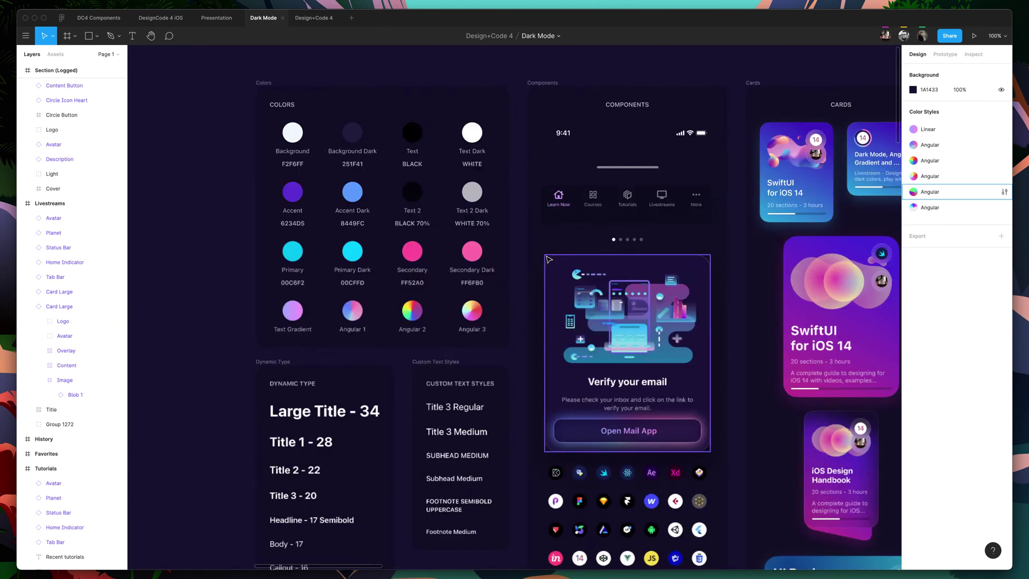
pyautogui.scroll(-3, 572, 195)
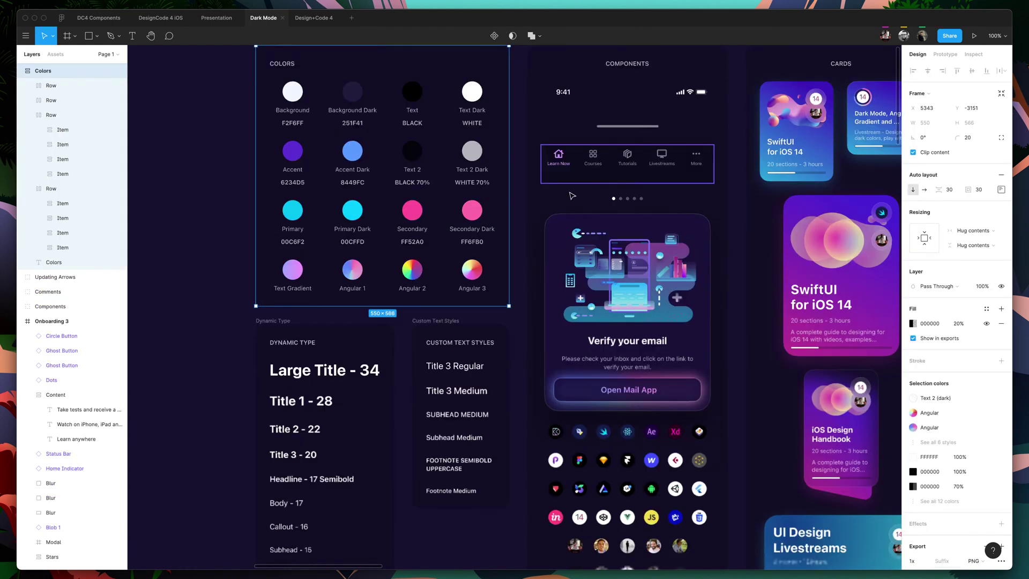
pyautogui.scroll(-1, 203, 260)
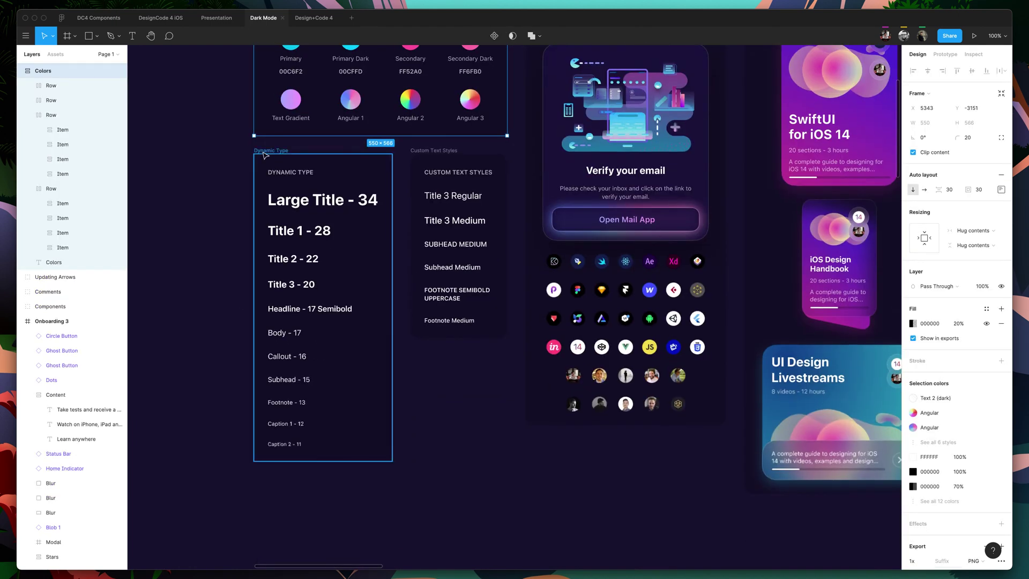
# Inspect the Dynamic Type frame, its nested Large (Default) auto layout list and the Caption 1 text style.
pyautogui.click(266, 154)
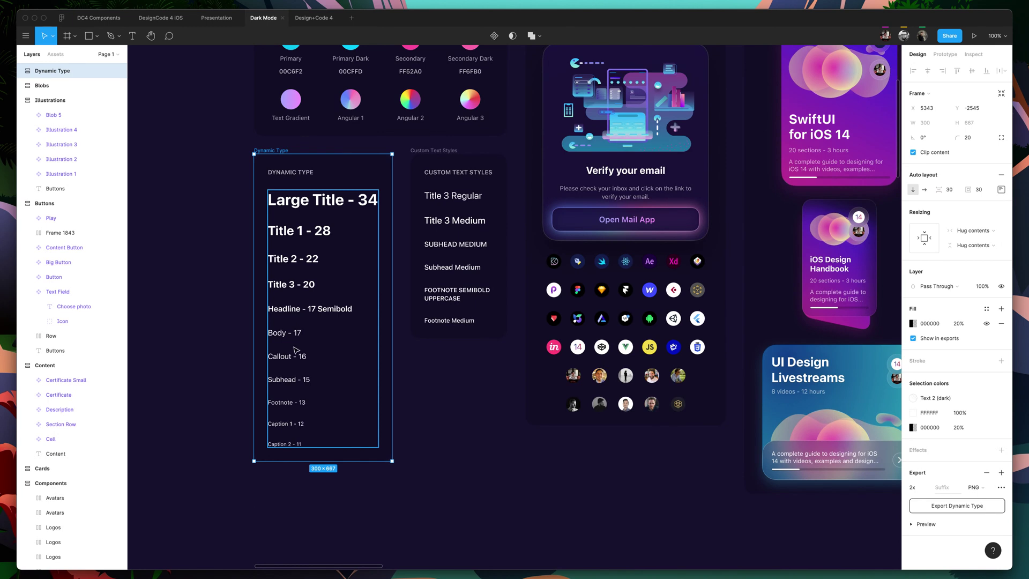
pyautogui.hscroll(-1, 226, 155)
pyautogui.click(226, 155)
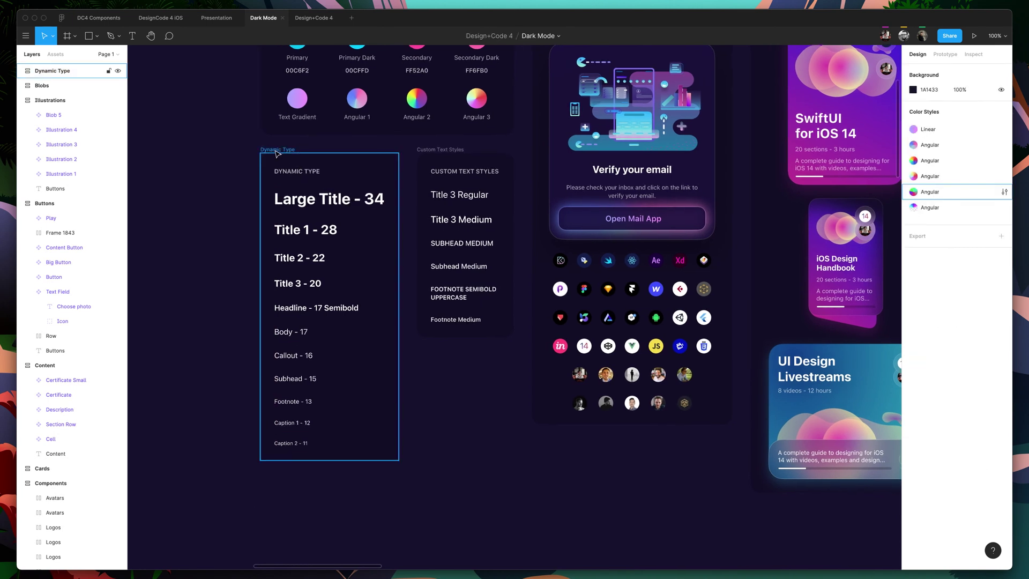
pyautogui.click(289, 204)
pyautogui.click(290, 209)
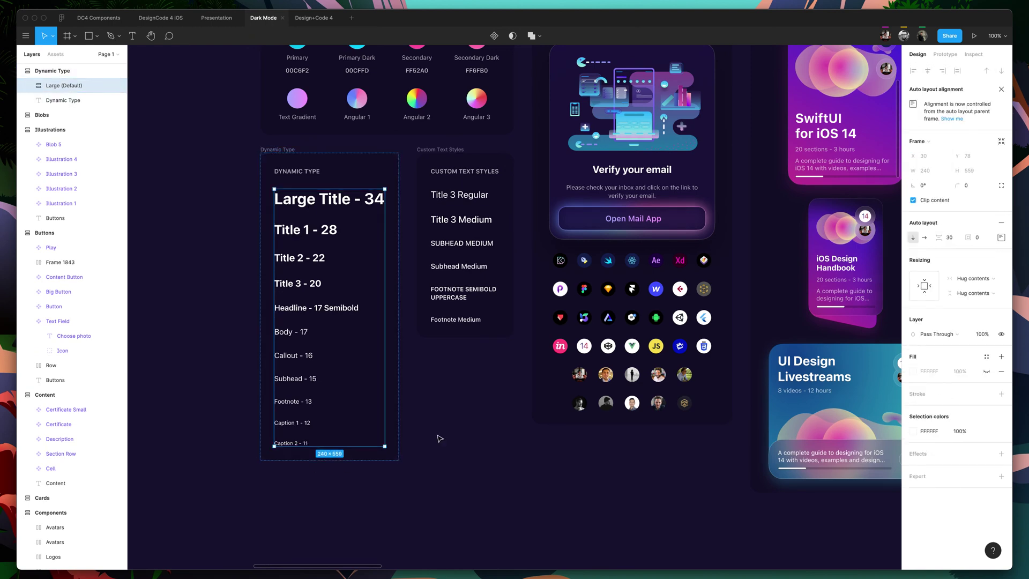
pyautogui.scroll(-2, 474, 429)
pyautogui.click(291, 383)
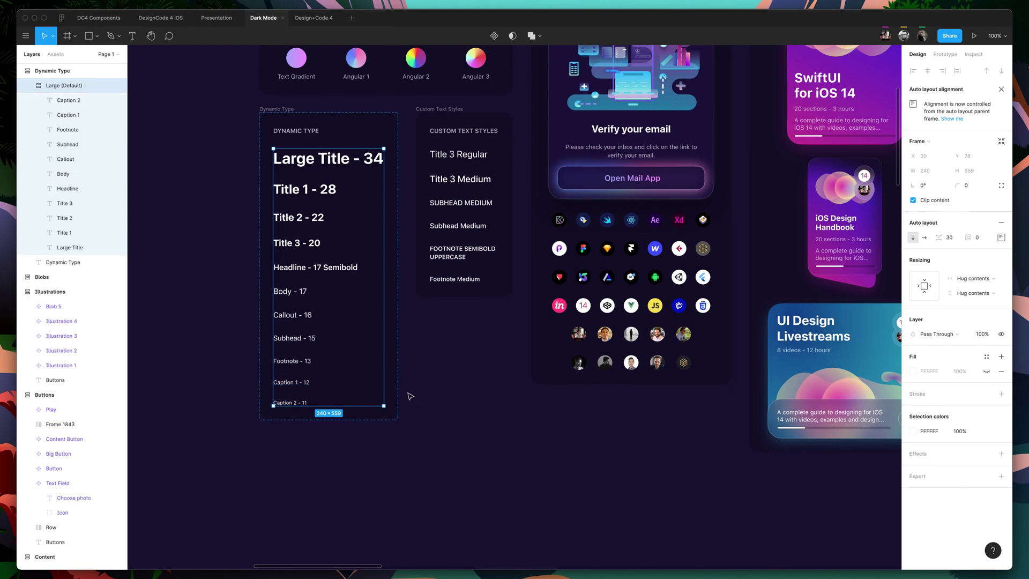
pyautogui.scroll(5, 453, 400)
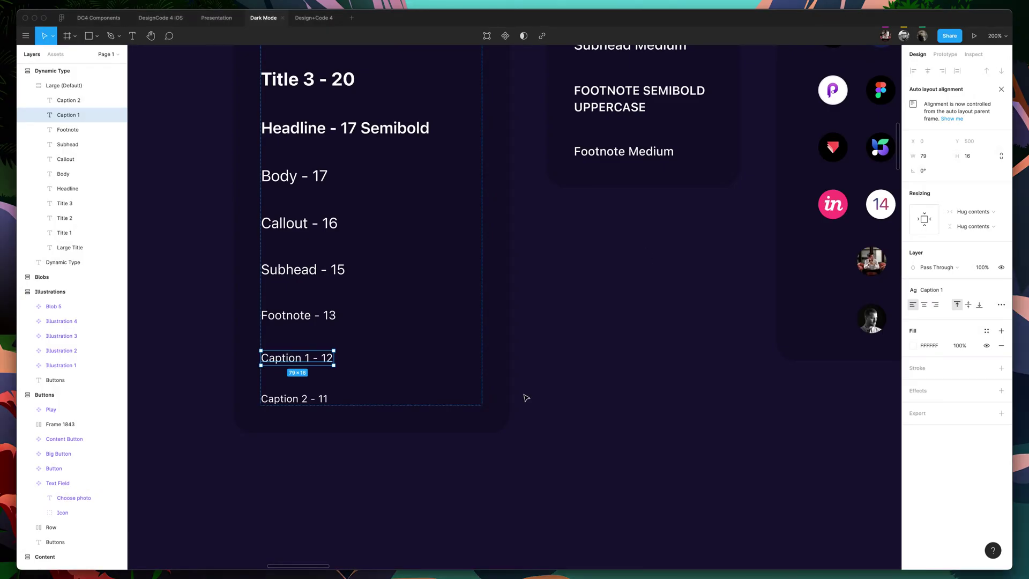
# Try duplicating the Caption 2 line within the Dynamic Type auto layout list, and undo the duplication.
pyautogui.click(524, 395)
pyautogui.click(343, 403)
pyautogui.press('super+d')
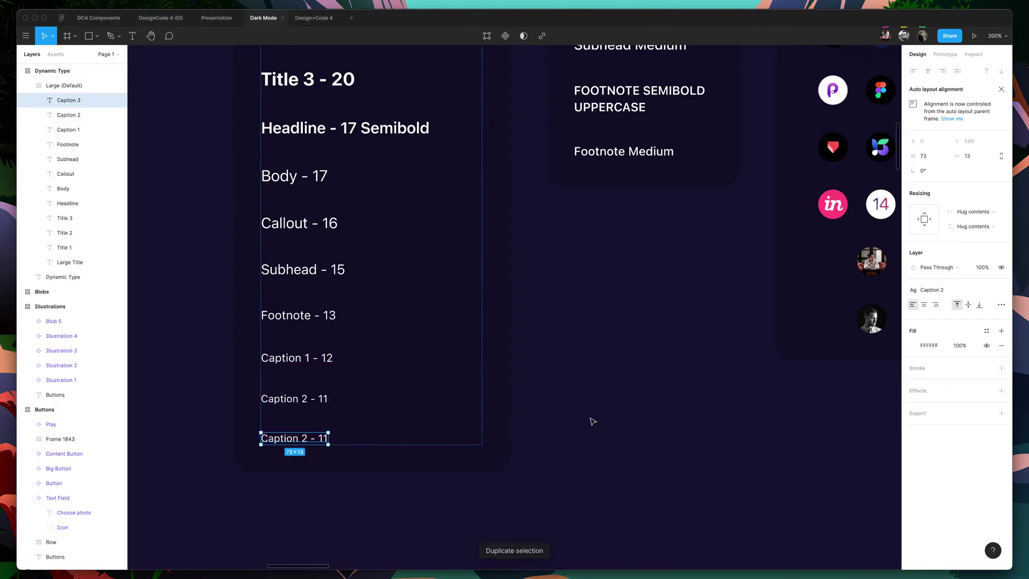
pyautogui.press('super+z')
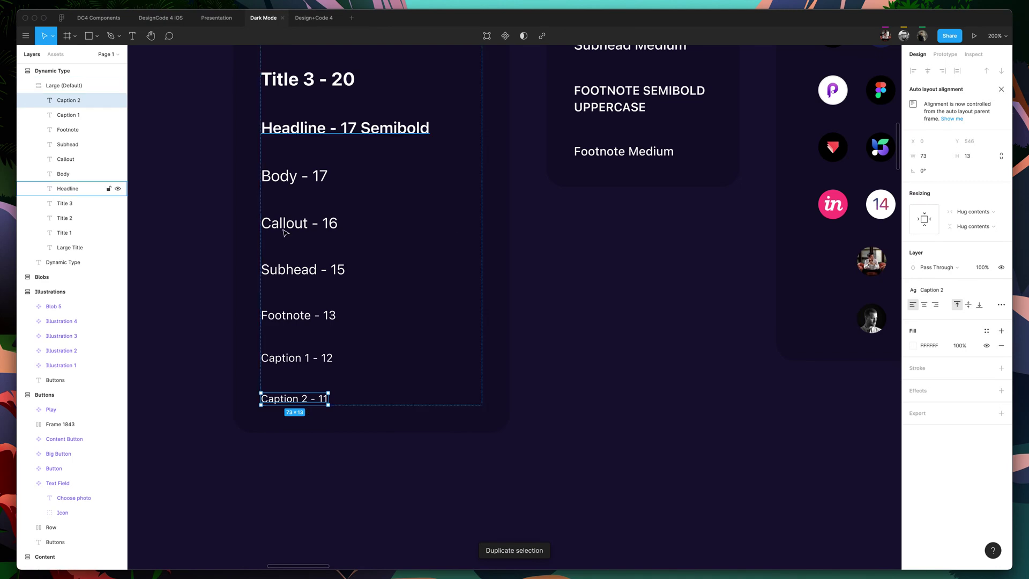
# Examine the Custom Text Styles frame and the logo and avatar rows in the Components frame.
pyautogui.scroll(5, 312, 331)
pyautogui.hscroll(10, 548, 316)
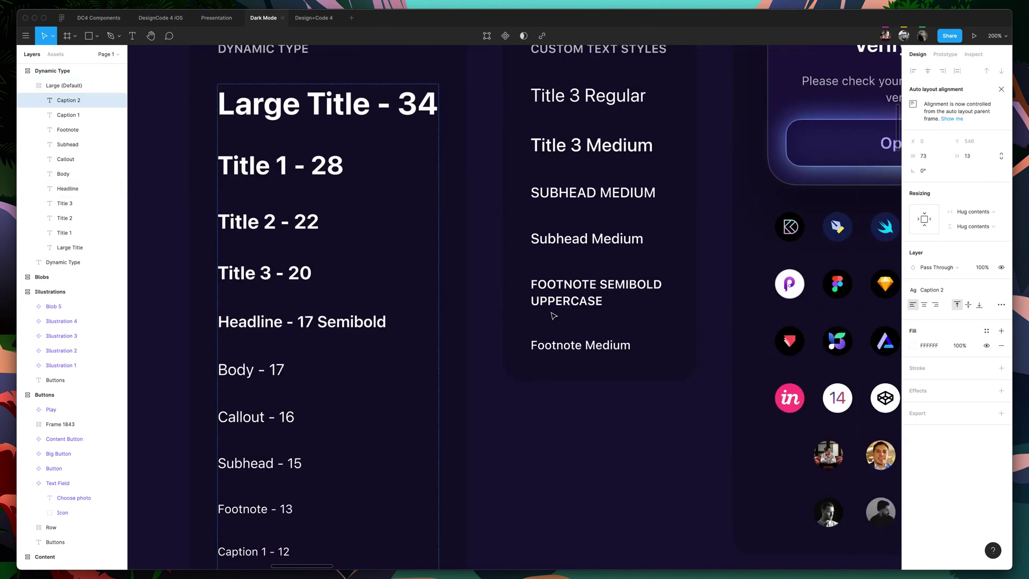
pyautogui.scroll(-5, 541, 314)
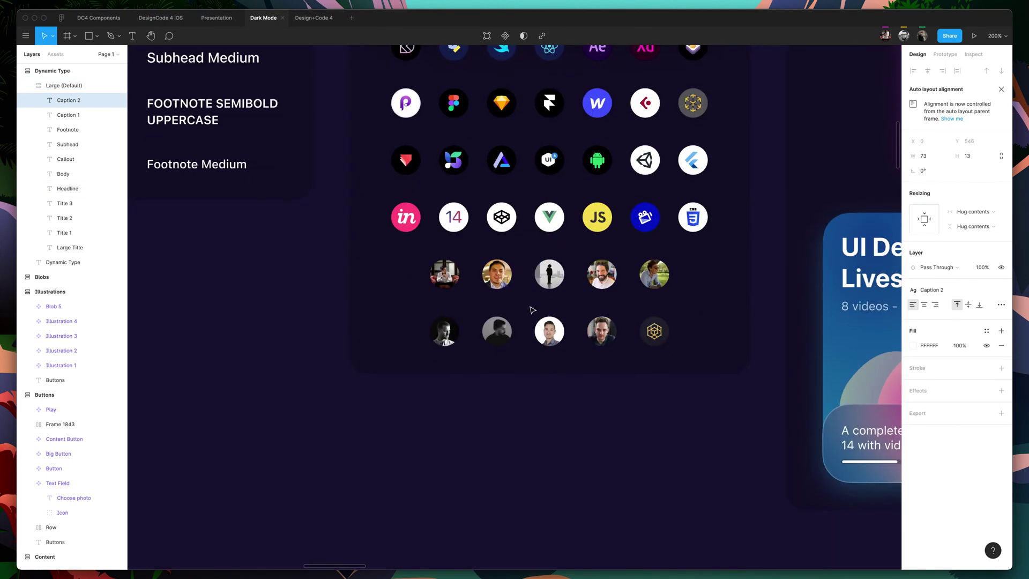
# Try duplicating the last Logos row within the Components frame's auto layout, and undo the duplication.
pyautogui.doubleClick(490, 331)
pyautogui.click(530, 231)
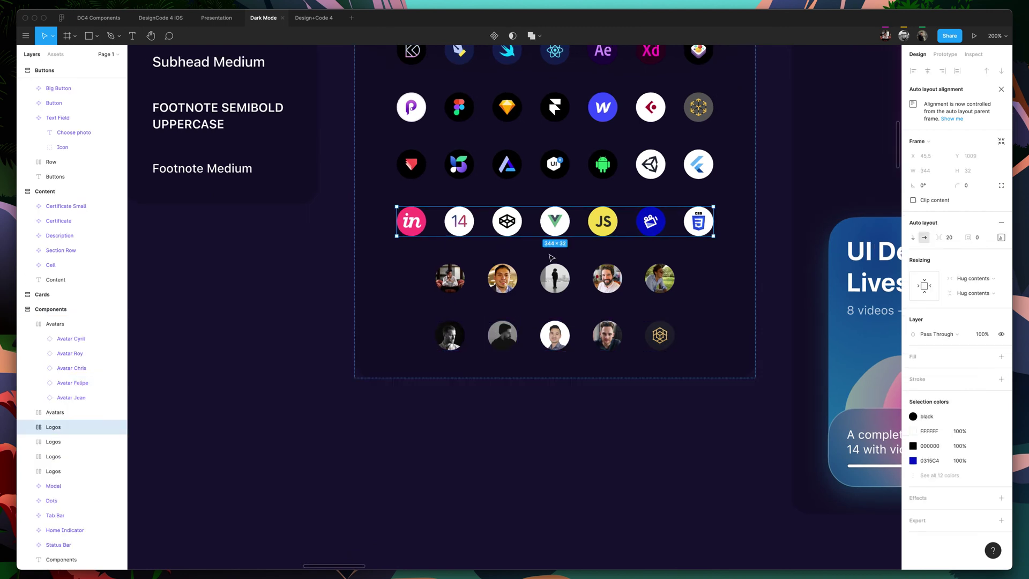
pyautogui.press('super+d')
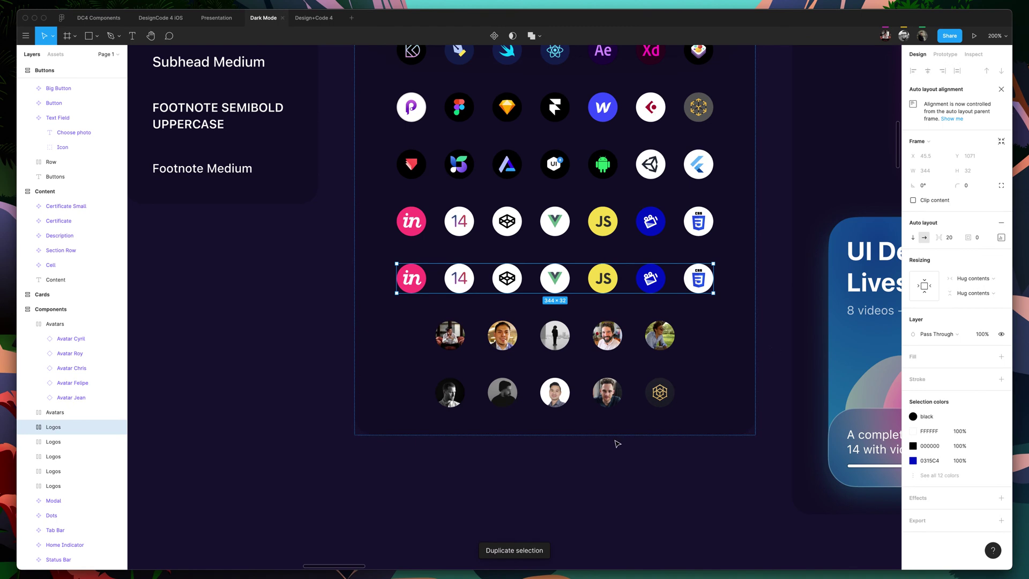
pyautogui.press('super+z')
# Examine the Cards, Content and Buttons component frames beside the Components frame.
pyautogui.hscroll(5, 772, 271)
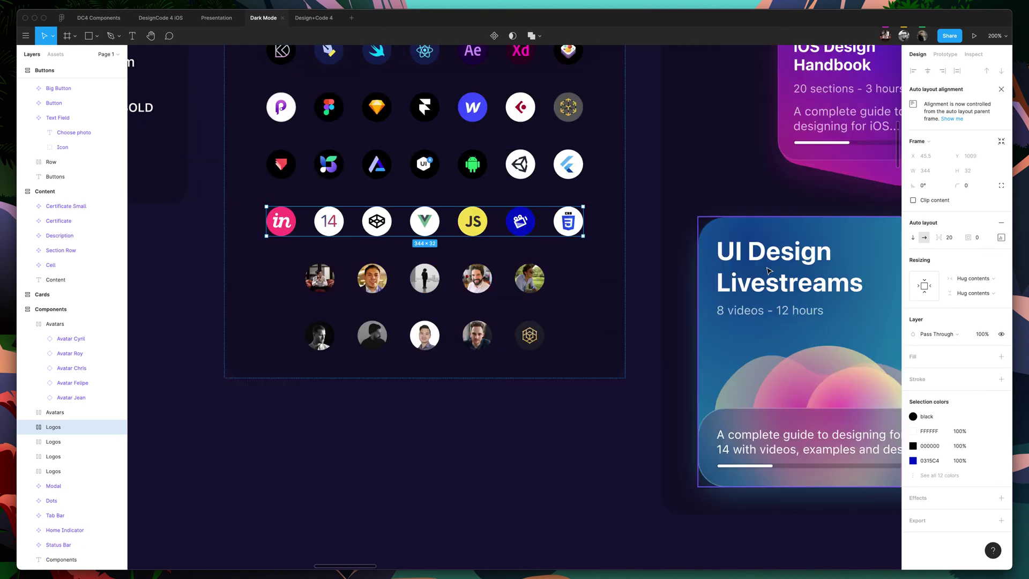
pyautogui.hscroll(2, 772, 273)
pyautogui.press('super+minus')
pyautogui.scroll(5, 673, 253)
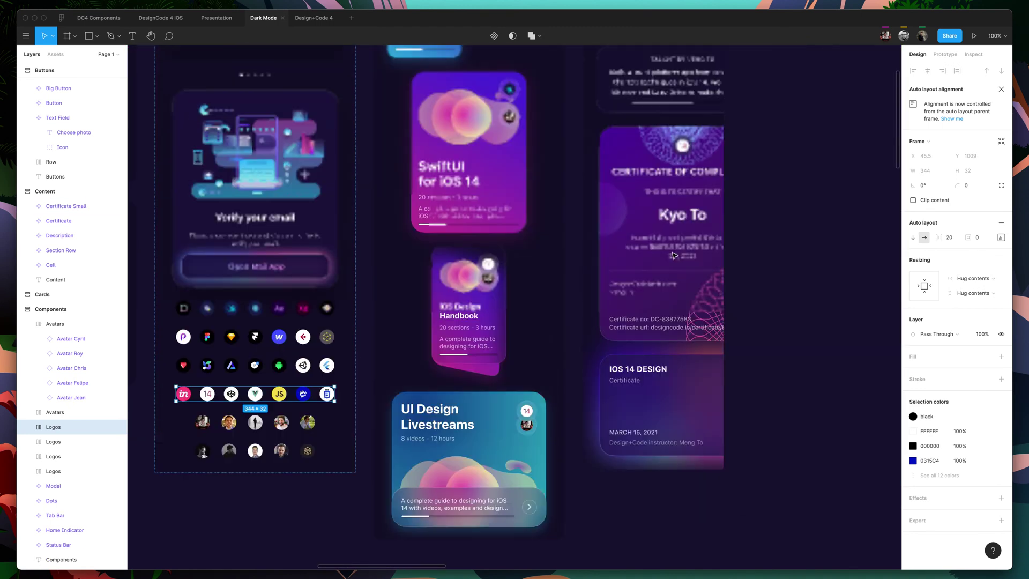
pyautogui.scroll(5, 598, 241)
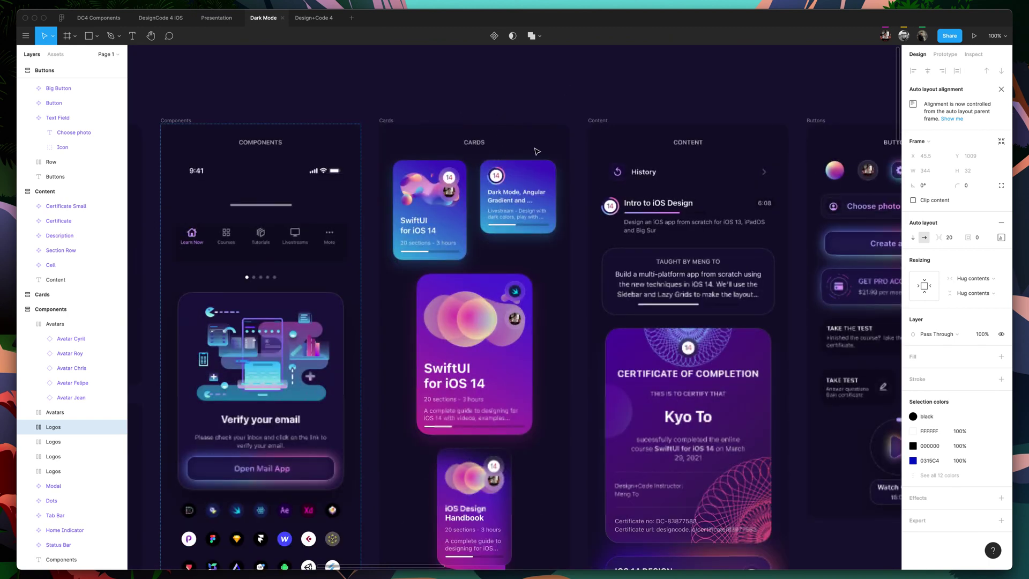
pyautogui.hscroll(6, 626, 281)
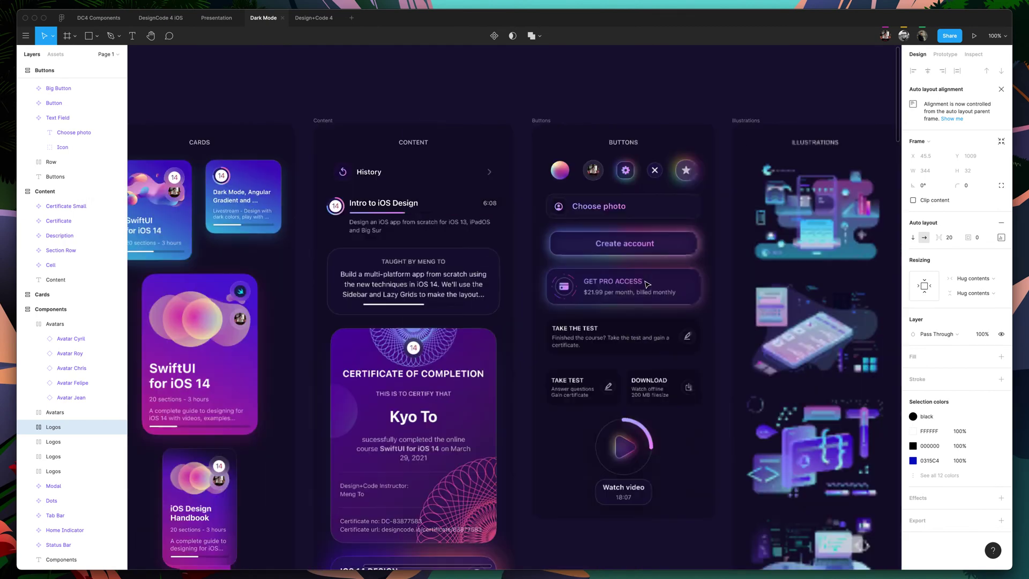
pyautogui.scroll(-2, 626, 281)
pyautogui.hscroll(1, 616, 311)
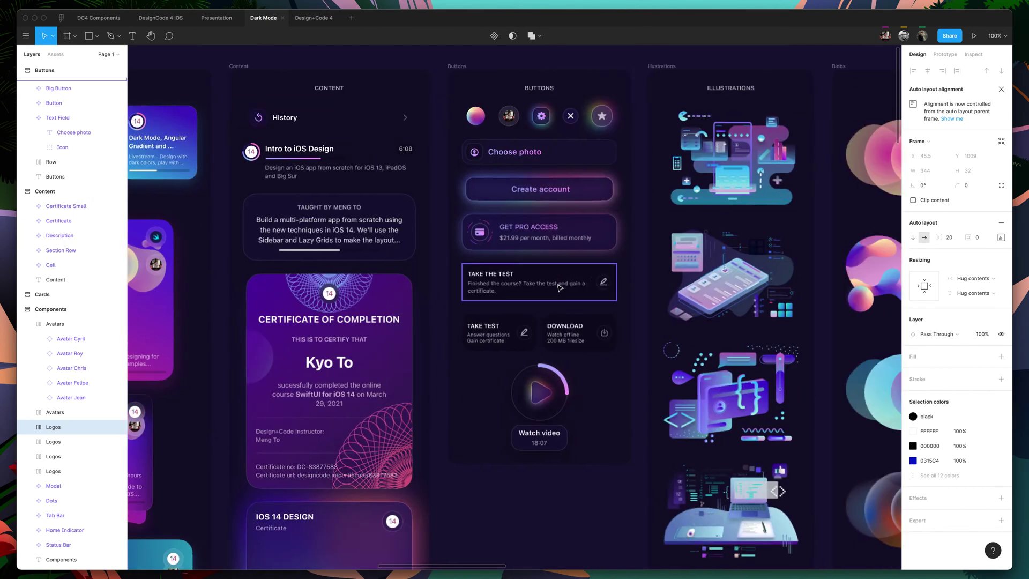
pyautogui.scroll(-6, 617, 447)
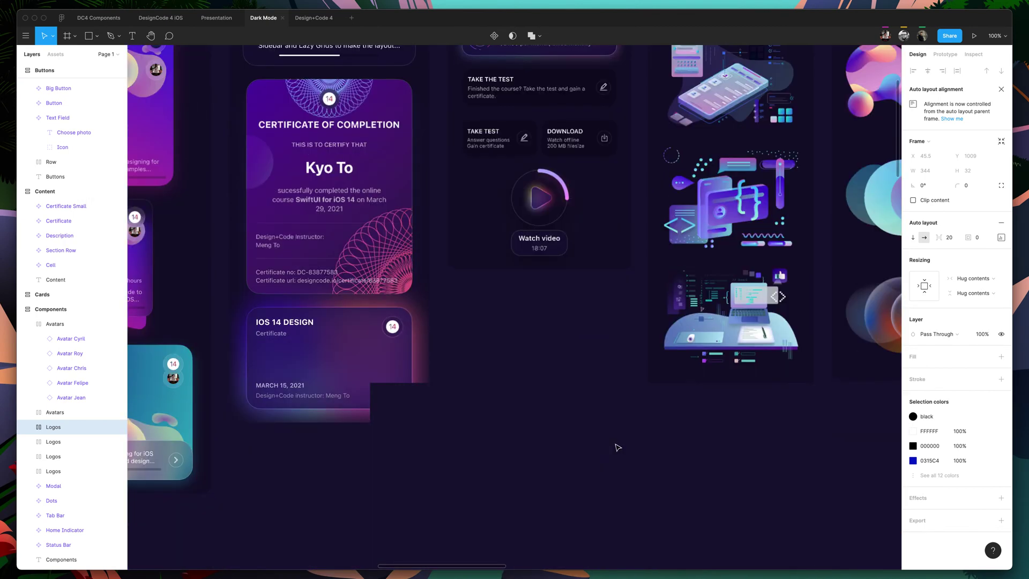
# Examine the artwork in the Illustrations and Blobs frames.
pyautogui.hscroll(2, 619, 447)
pyautogui.hscroll(2, 616, 447)
pyautogui.scroll(1, 617, 448)
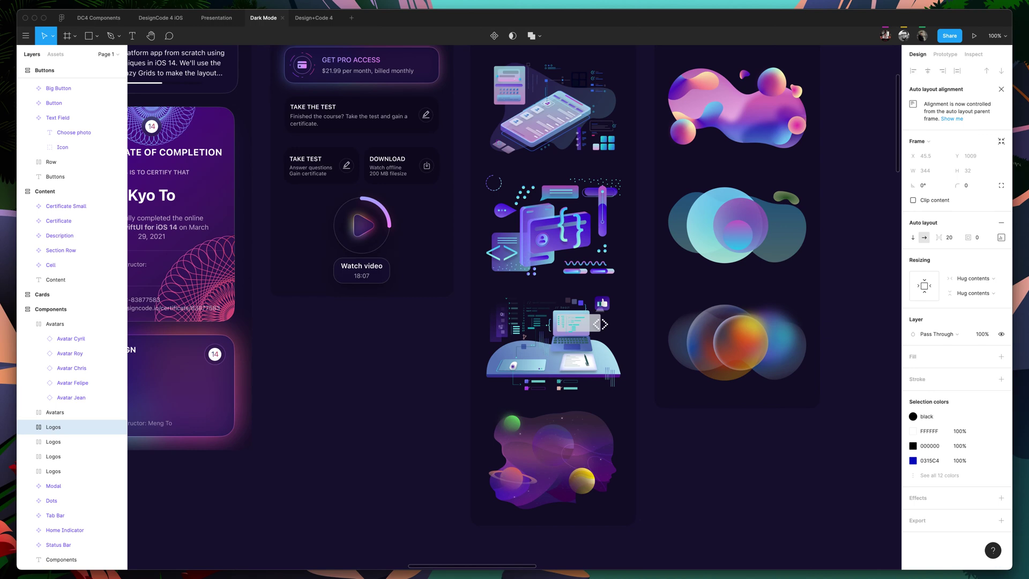
pyautogui.scroll(5, 632, 220)
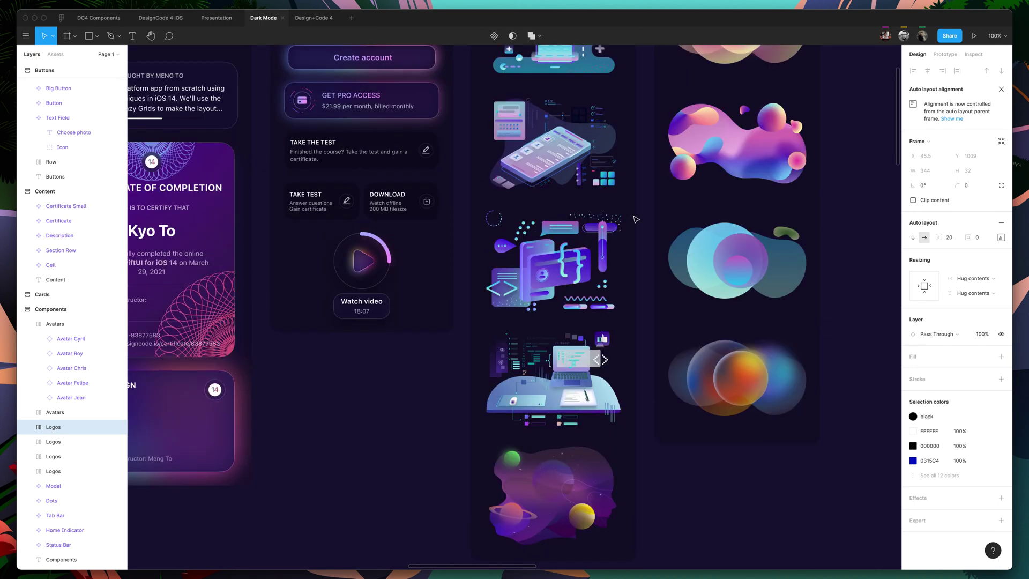
pyautogui.scroll(-3, 636, 220)
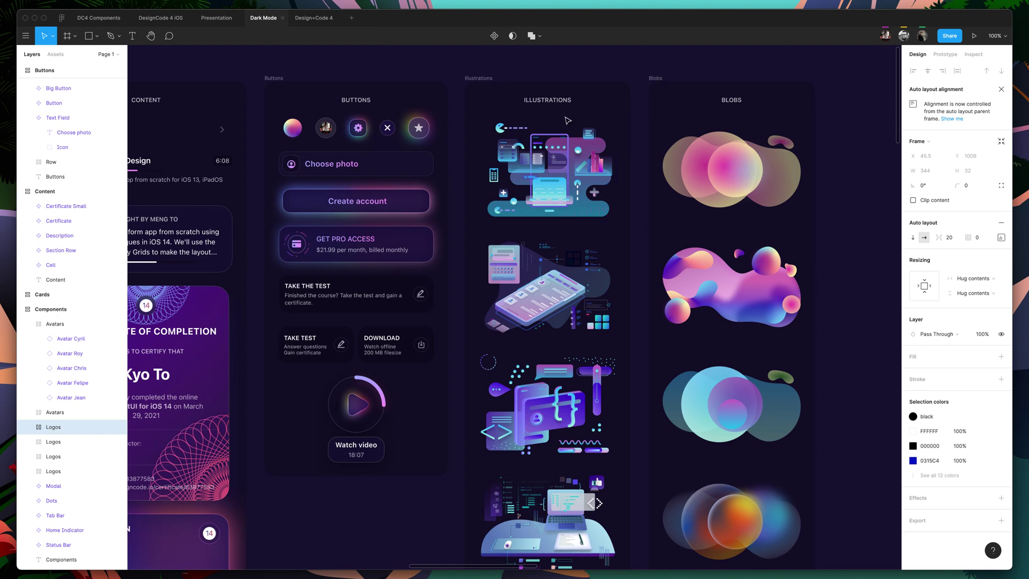
pyautogui.hscroll(4, 659, 226)
pyautogui.hscroll(-8, 672, 238)
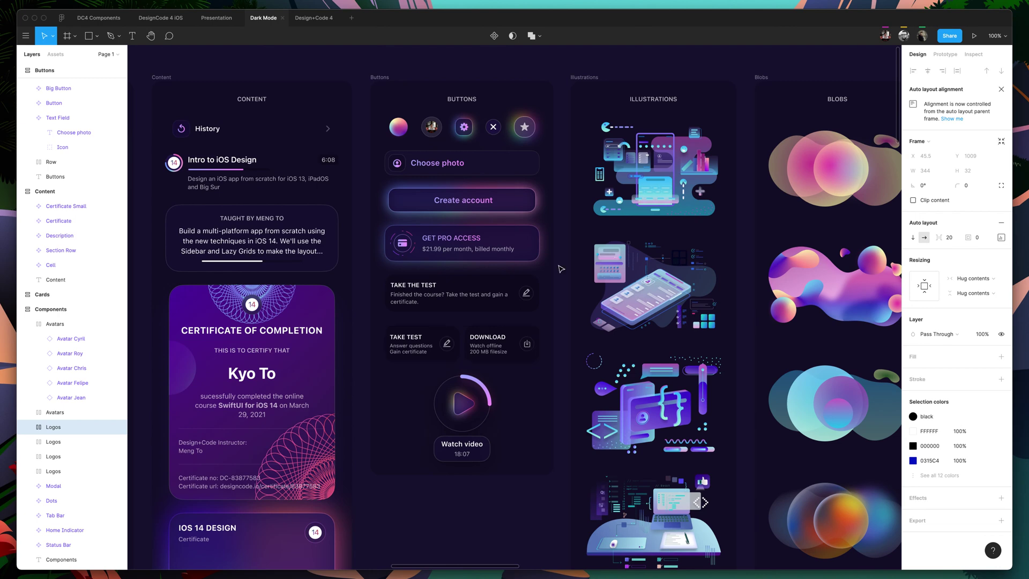
pyautogui.hscroll(5, 669, 250)
pyautogui.scroll(-5, 669, 251)
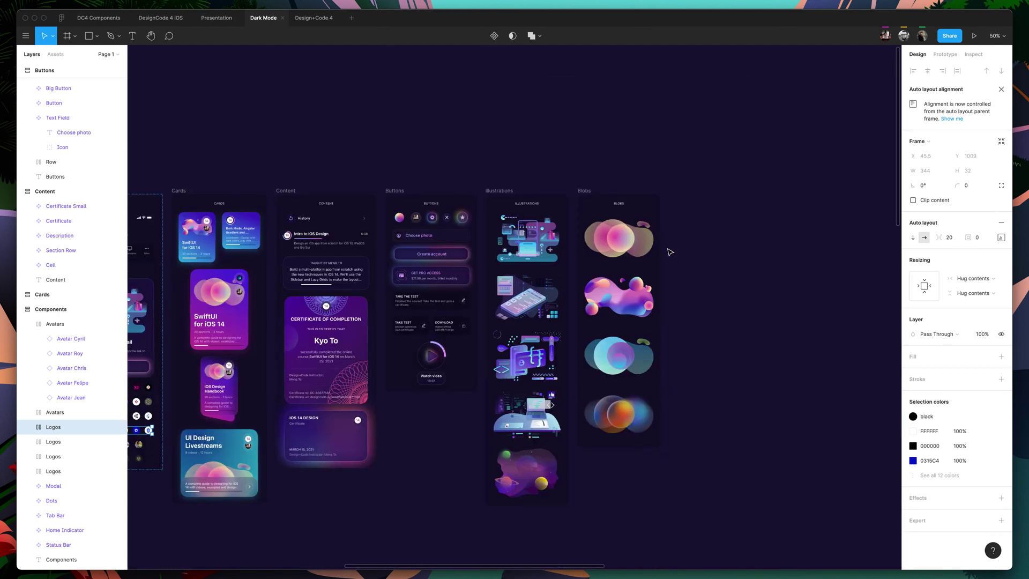
# Look over the app screens below the component frames, from Sign up and Home through Livestreams and Account.
pyautogui.scroll(3, 633, 253)
pyautogui.scroll(-5, 630, 253)
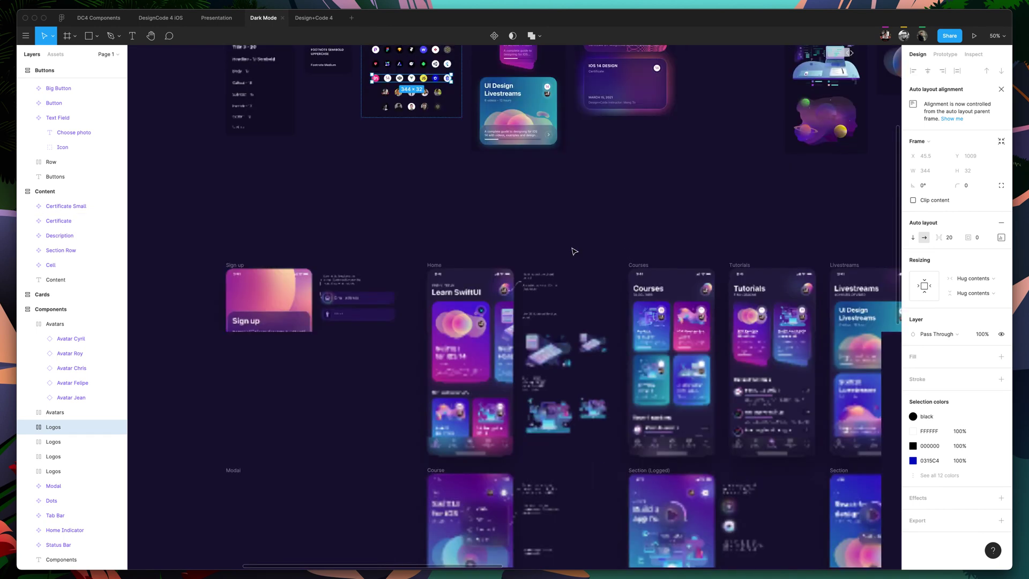
pyautogui.scroll(1, 584, 236)
pyautogui.click(594, 257)
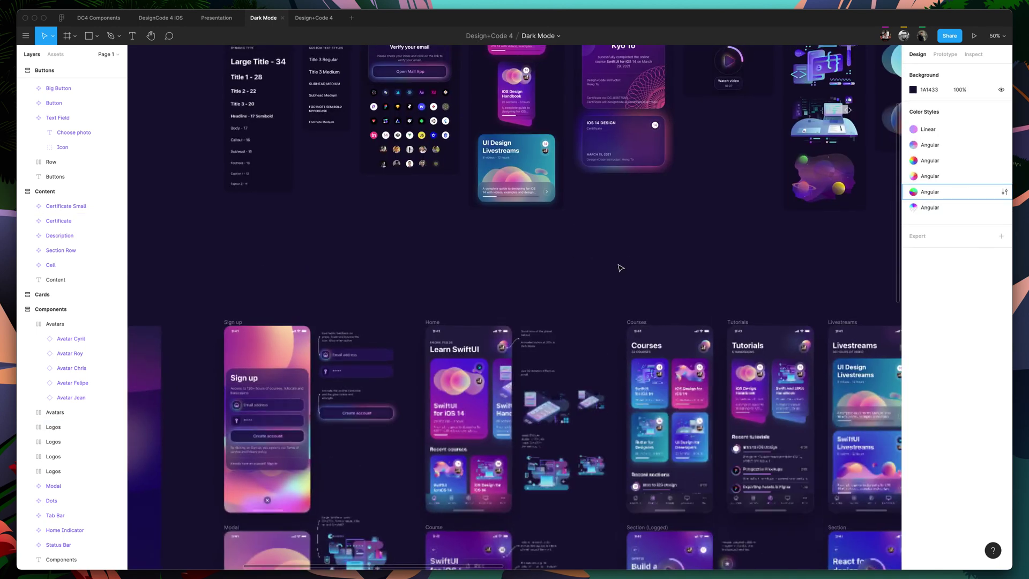
pyautogui.scroll(-5, 612, 236)
pyautogui.hscroll(3, 612, 236)
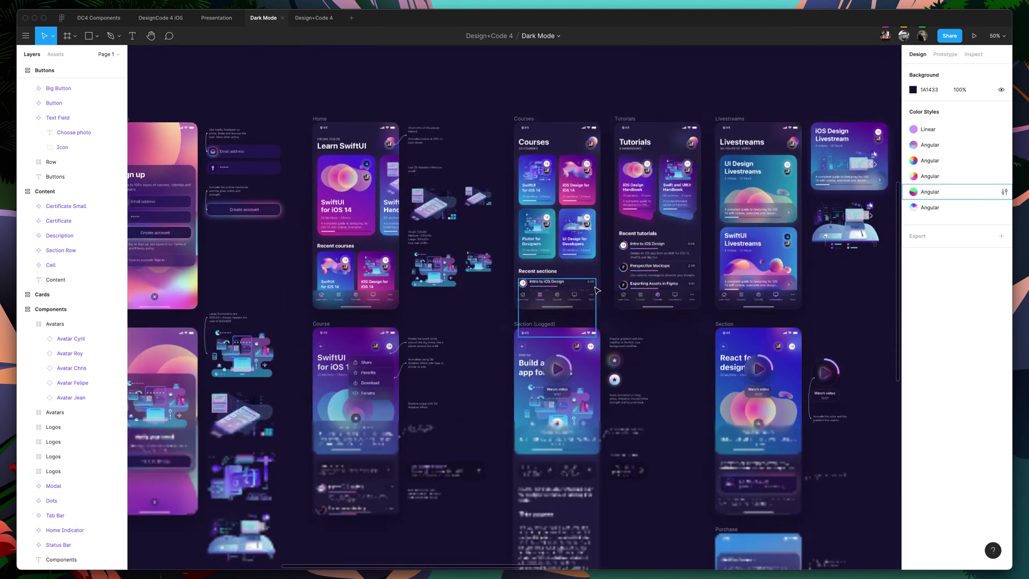
pyautogui.hscroll(5, 596, 290)
pyautogui.scroll(1, 596, 289)
pyautogui.scroll(-2, 554, 297)
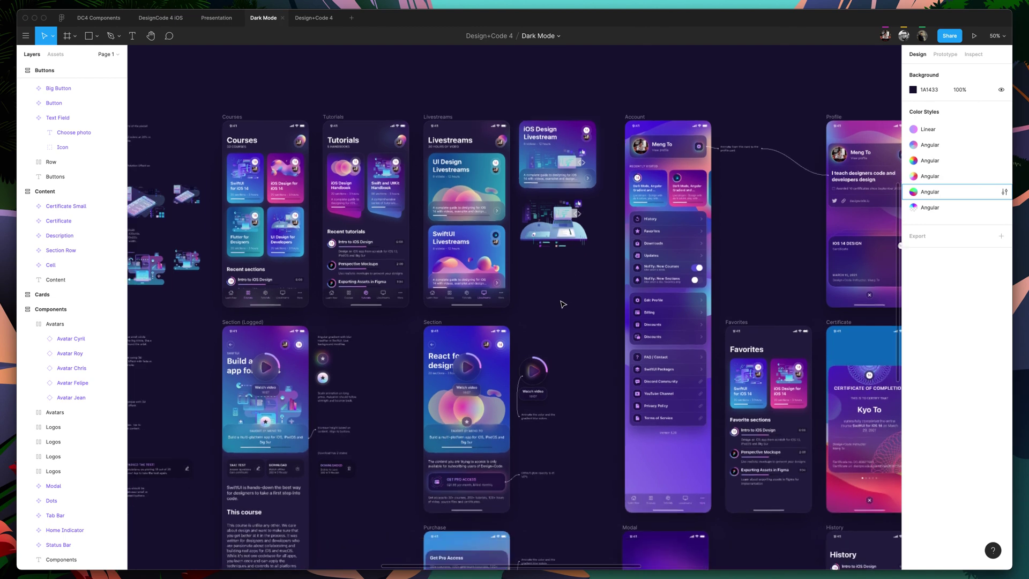
# Examine the Section, Account, Purchase and subscription Modal screens up close.
pyautogui.scroll(5, 564, 303)
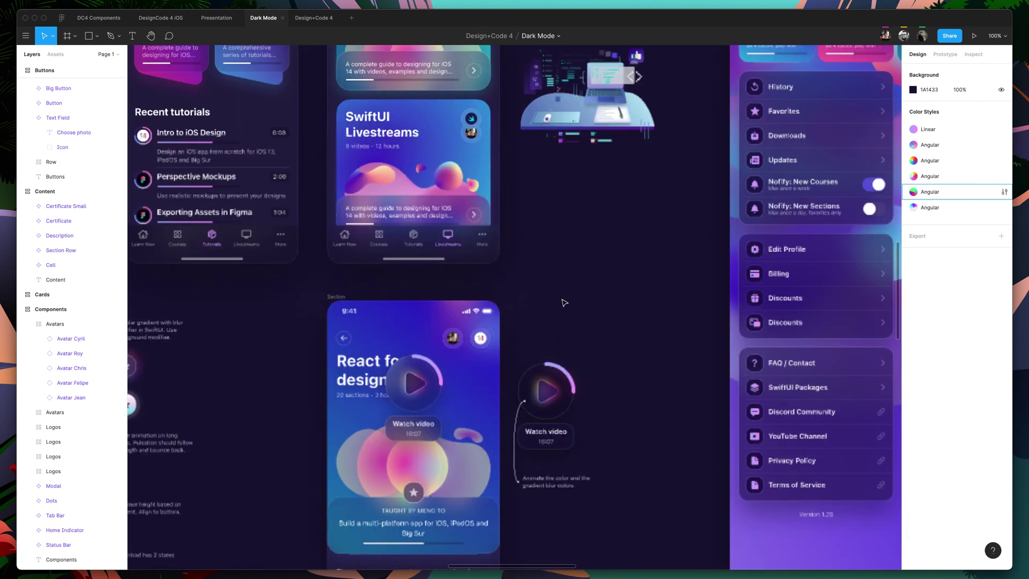
pyautogui.hscroll(1, 594, 228)
pyautogui.hscroll(-1, 594, 229)
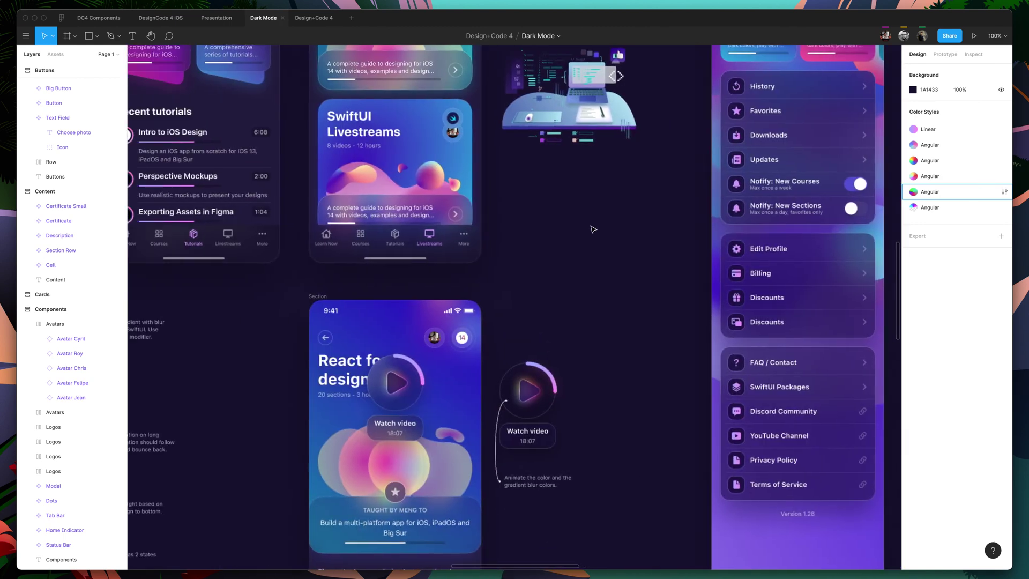
pyautogui.scroll(-15, 594, 228)
pyautogui.scroll(4, 593, 228)
pyautogui.scroll(3, 592, 228)
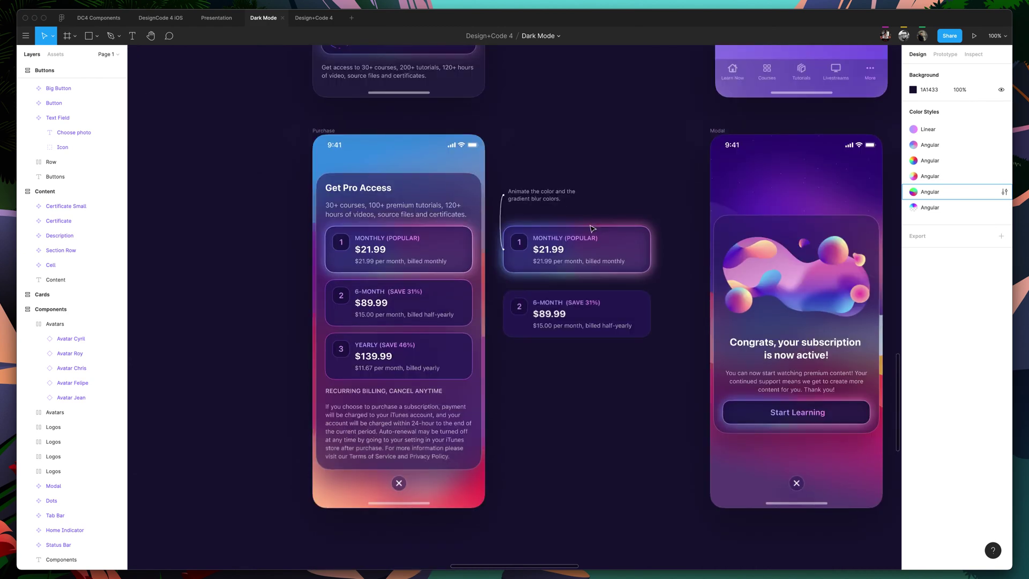
pyautogui.hscroll(6, 452, 347)
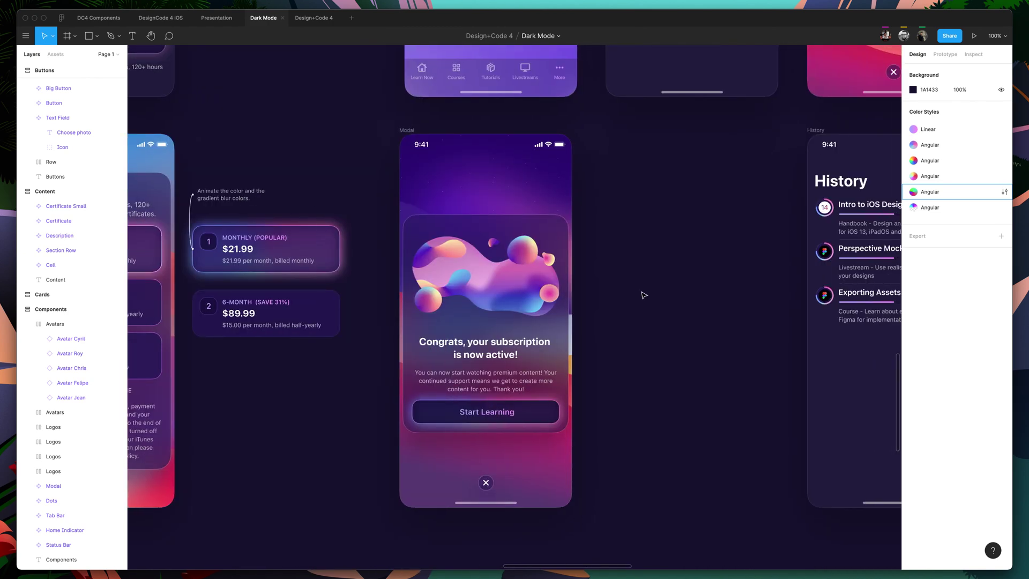
pyautogui.hscroll(2, 641, 291)
pyautogui.hscroll(-3, 642, 291)
pyautogui.scroll(-5, 585, 298)
pyautogui.scroll(4, 583, 298)
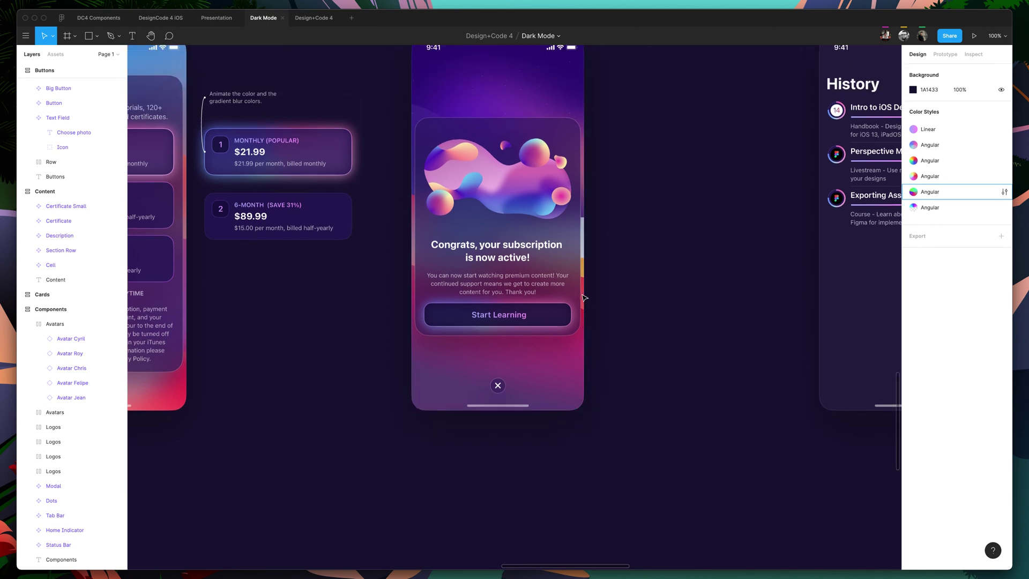
# Shorten the subscription Modal's description to "You can now start watching premium content!" to test its auto layout.
pyautogui.keyDown('ctrl'); pyautogui.scroll(5, 523, 303); pyautogui.keyUp('ctrl')
pyautogui.click(523, 306)
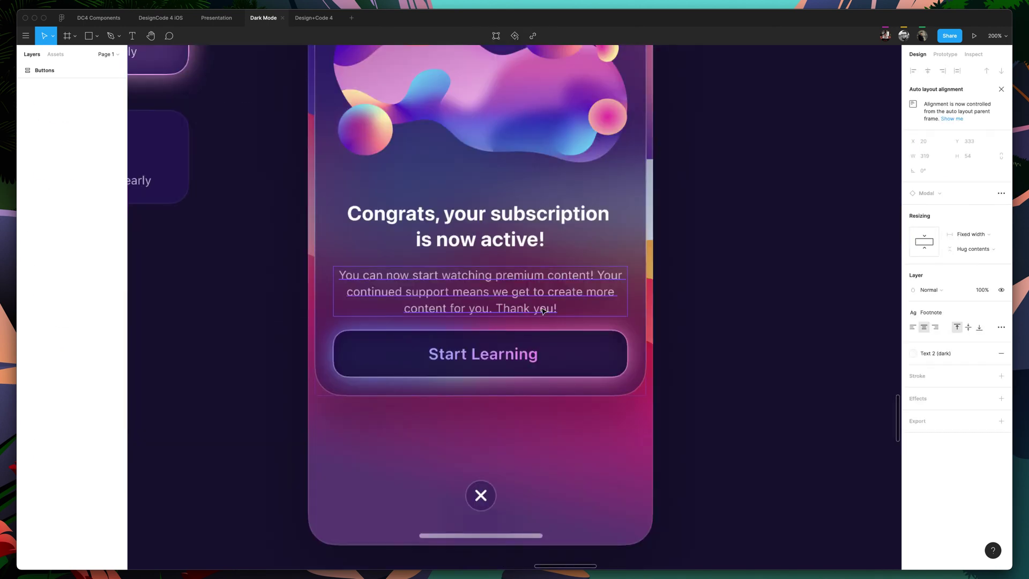
pyautogui.doubleClick(598, 279)
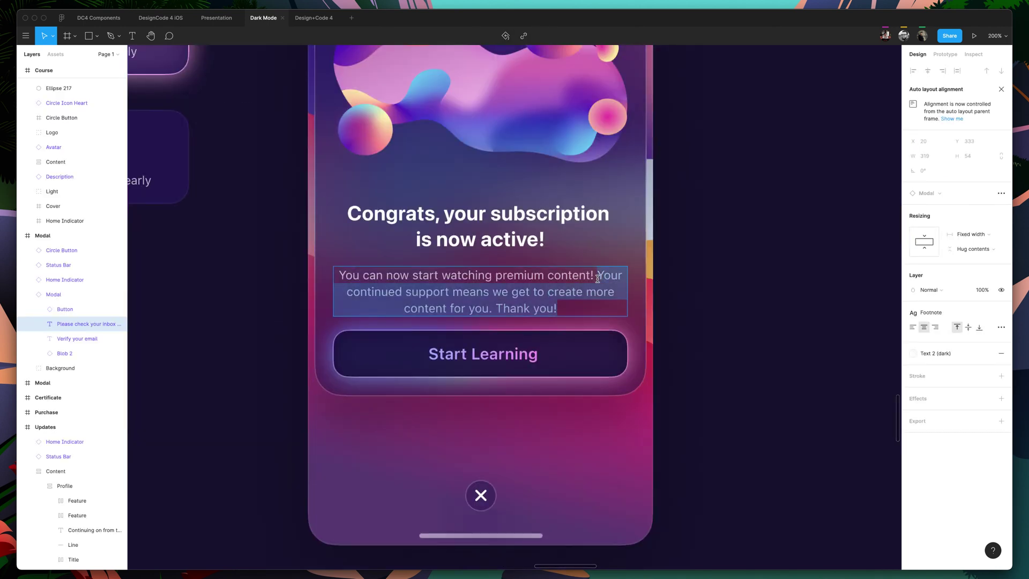
pyautogui.press('BackSpace')
pyautogui.scroll(5, 758, 275)
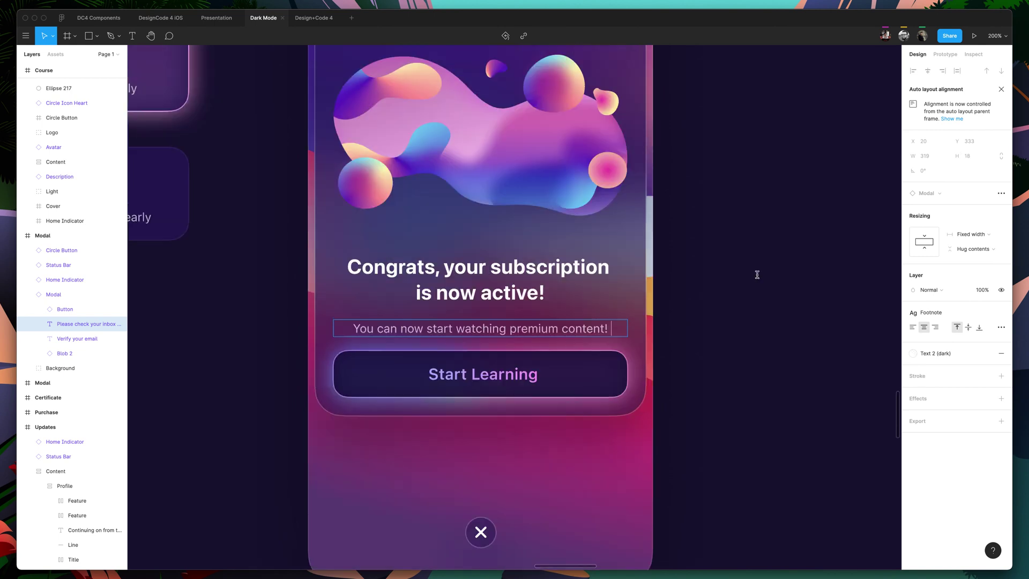
pyautogui.scroll(1, 758, 274)
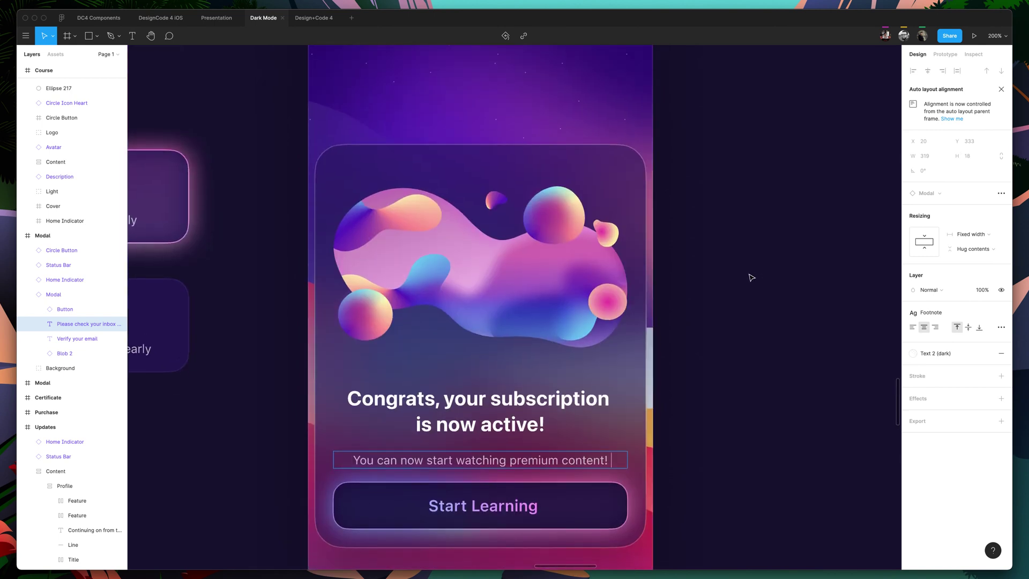
pyautogui.hotkey('shift', '0')
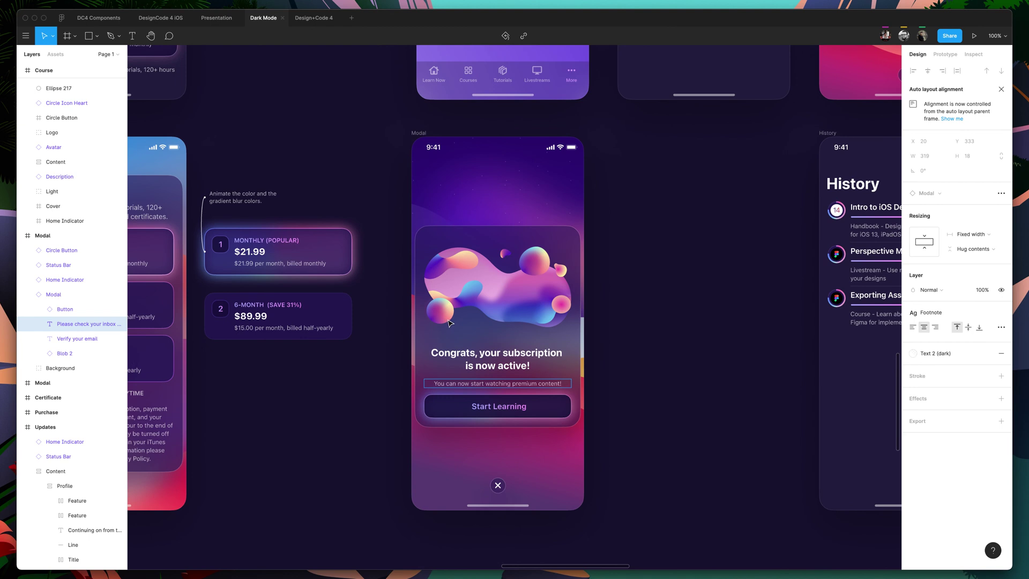
# Select the Modal's Blob 2 artwork, then undo the shortening of the description text.
pyautogui.click(439, 240)
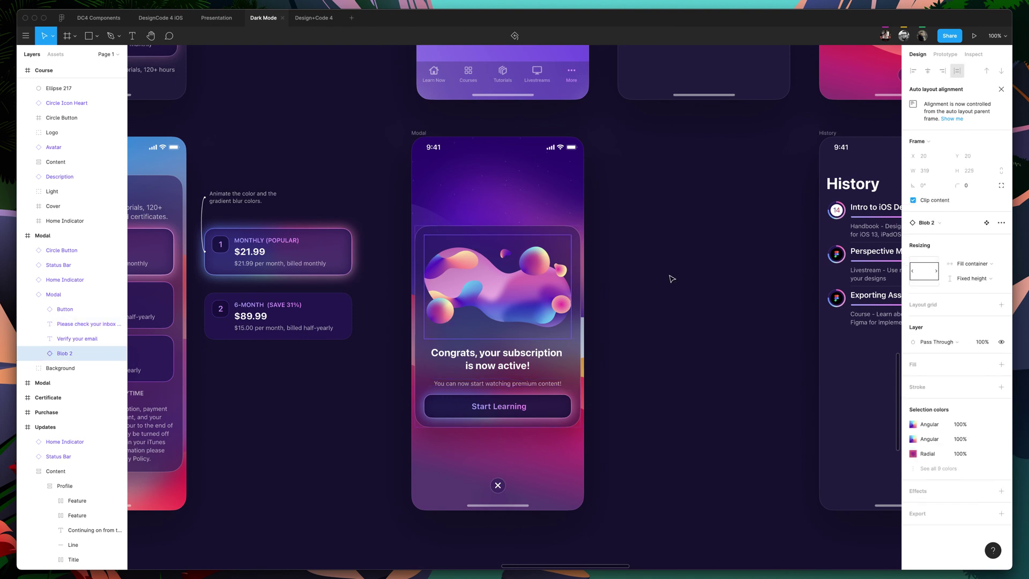
pyautogui.press('super+z')
pyautogui.press('super+z')
pyautogui.press('super+z')
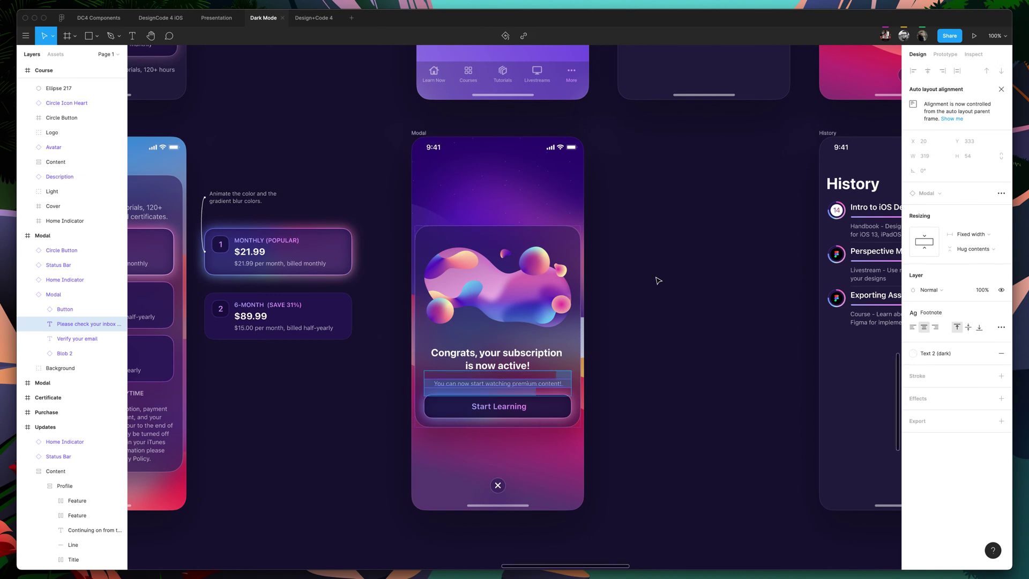
pyautogui.click(664, 329)
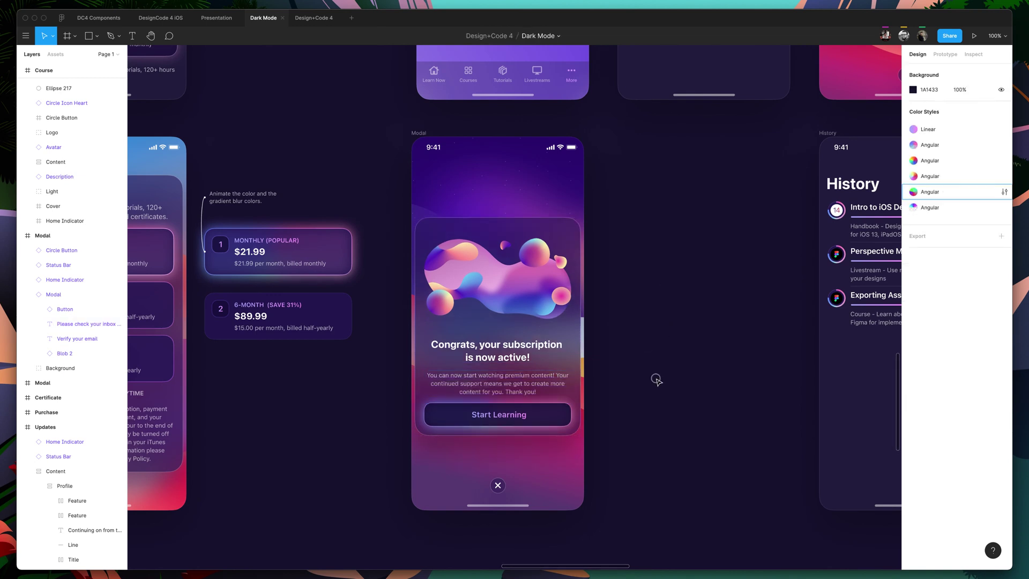
# Inspect the Modal component's auto layout settings and view the neighbouring History screen.
pyautogui.click(523, 415)
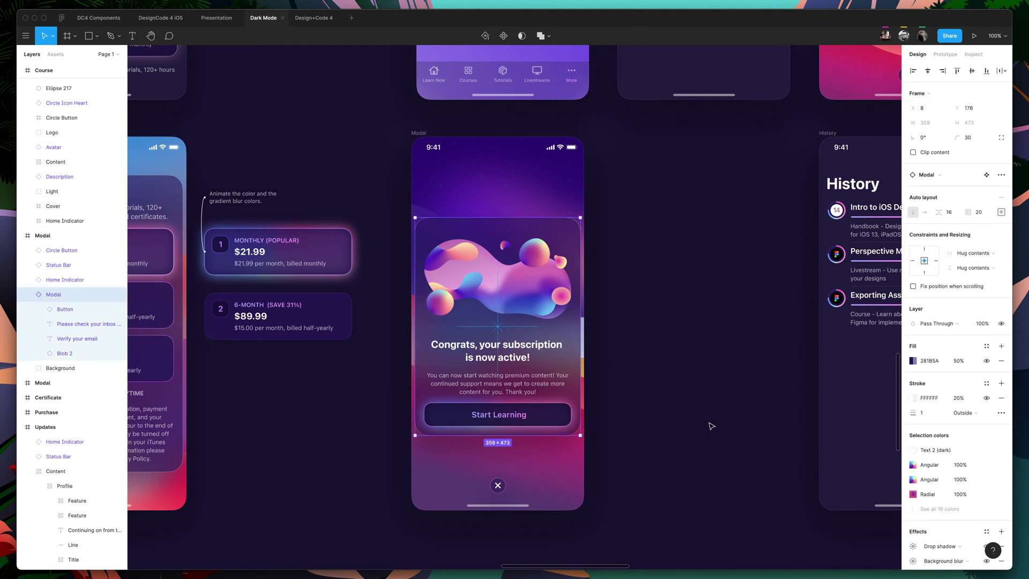
pyautogui.click(708, 439)
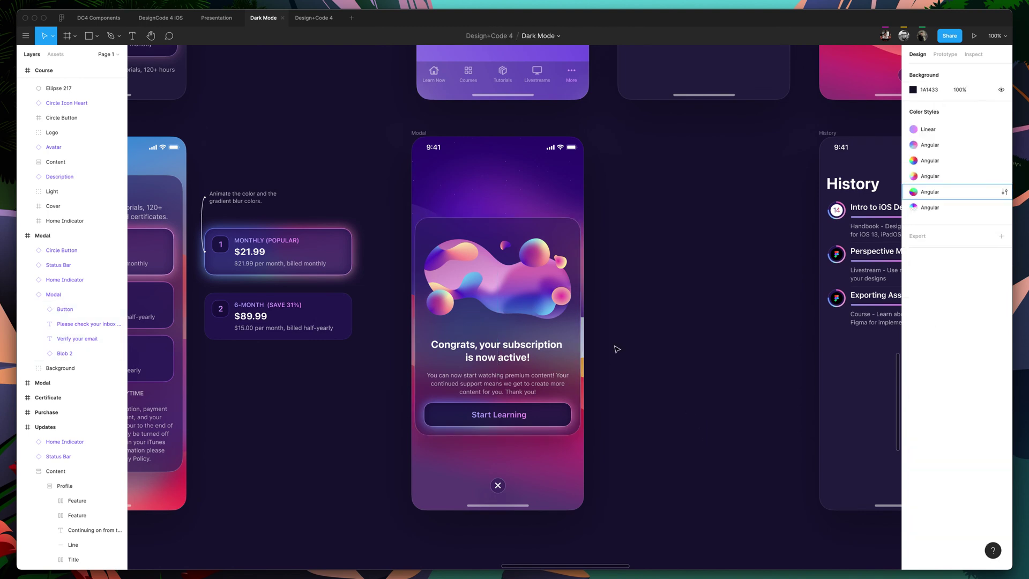
pyautogui.hscroll(5, 611, 352)
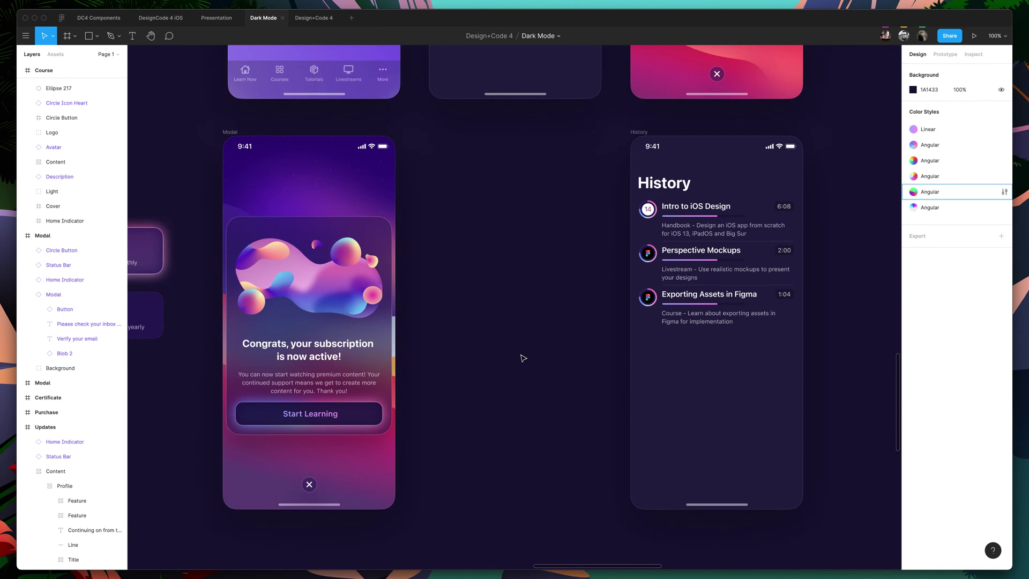
pyautogui.hscroll(-3, 523, 358)
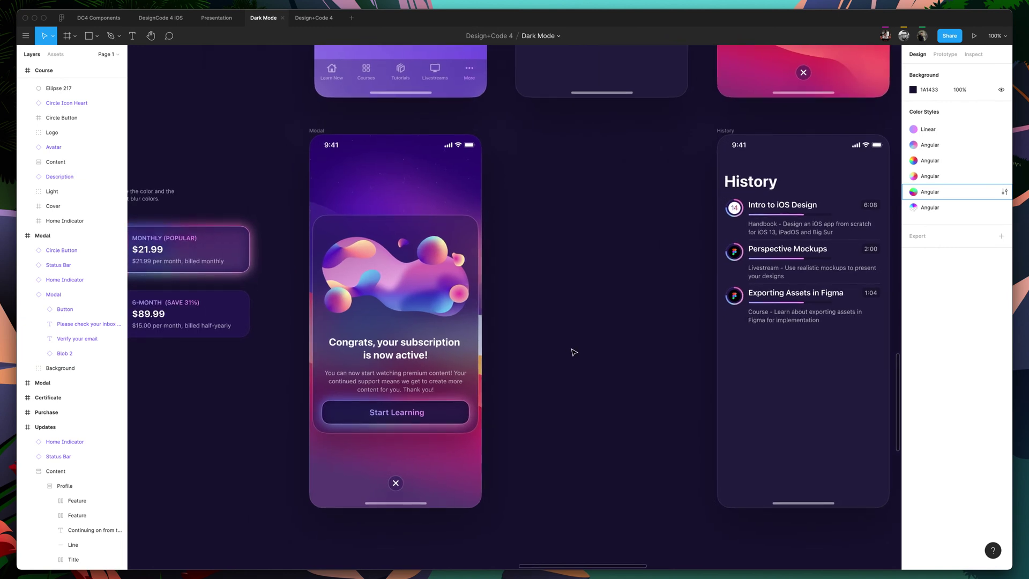
pyautogui.hscroll(-2, 592, 352)
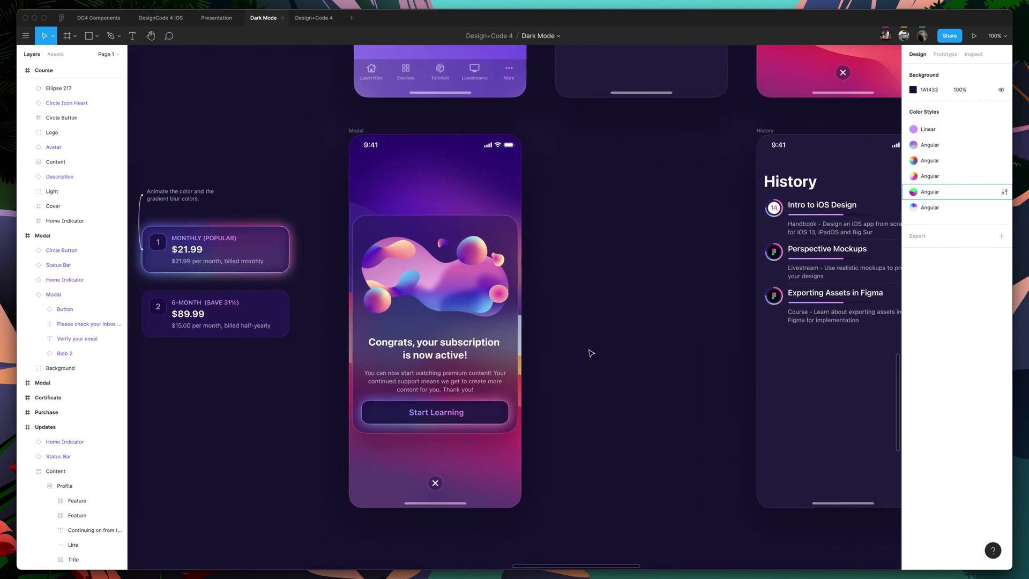
# Inspect the constraints of the close Circle Button on the subscription Modal screen.
pyautogui.click(435, 483)
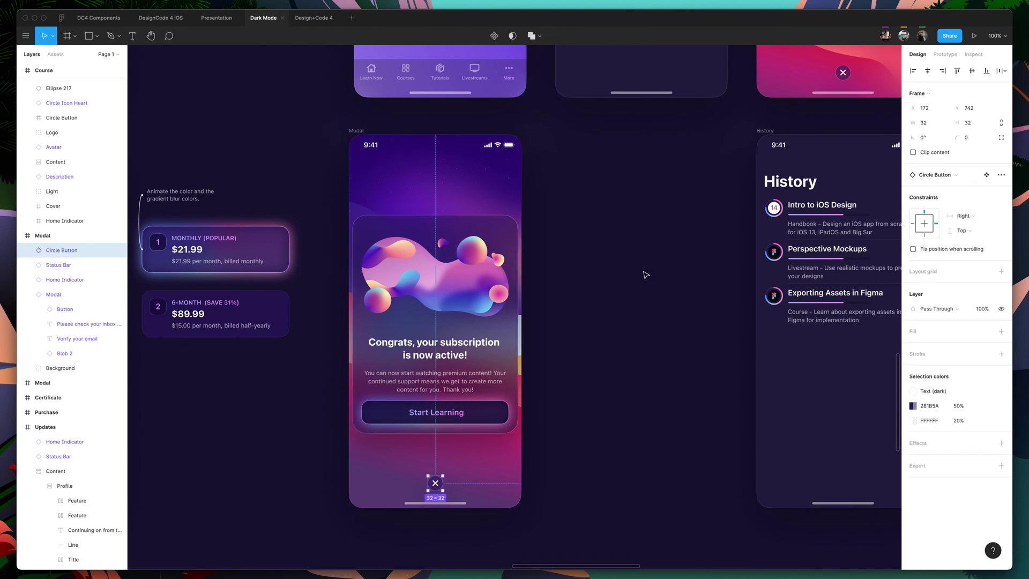
pyautogui.scroll(-1, 645, 273)
pyautogui.hscroll(-2, 645, 273)
pyautogui.scroll(2, 651, 274)
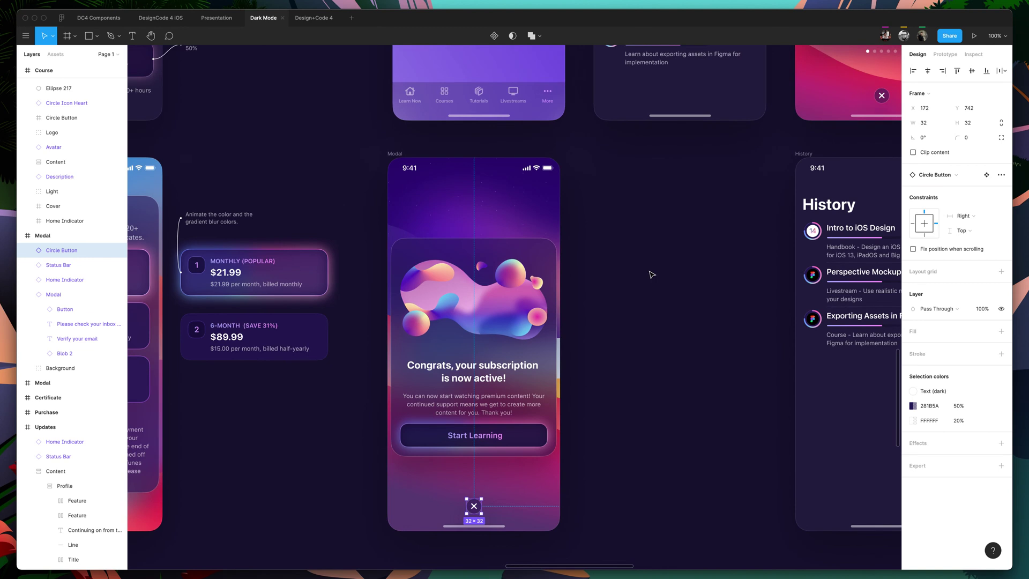
# Swap the Blob 2 artwork in the subscription Modal for the Blob 1 component.
pyautogui.scroll(5, 652, 274)
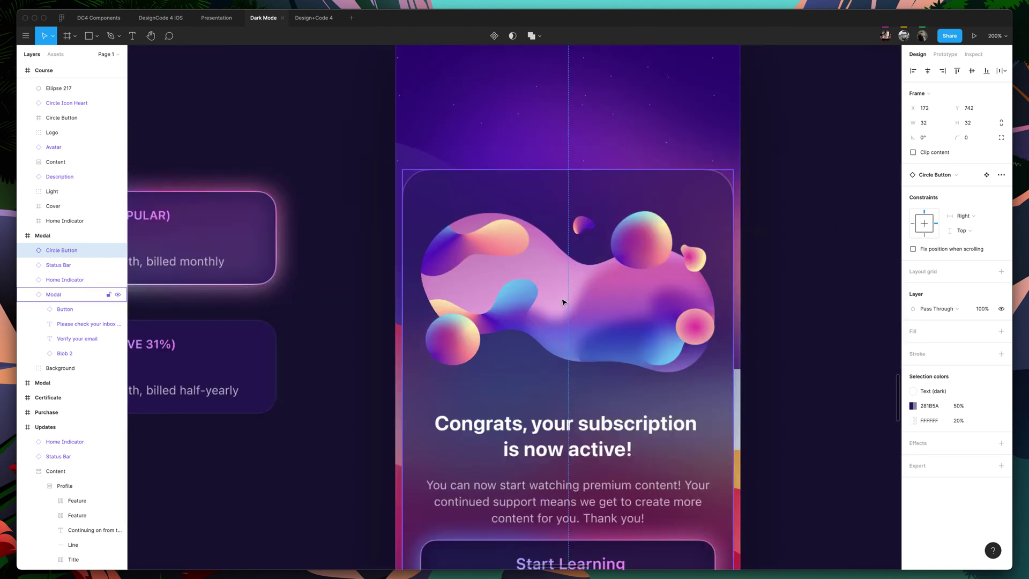
pyautogui.doubleClick(563, 302)
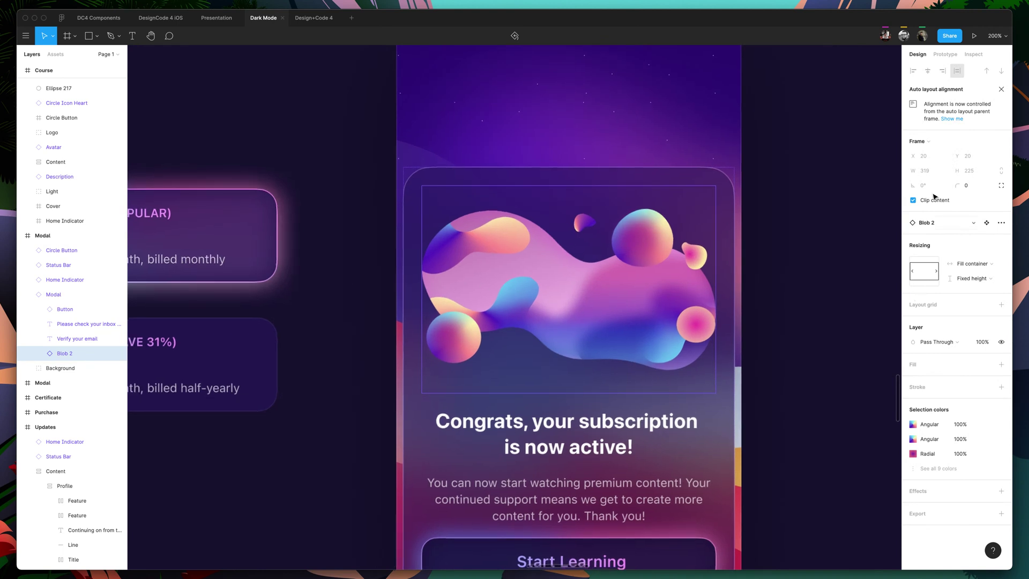
pyautogui.click(952, 224)
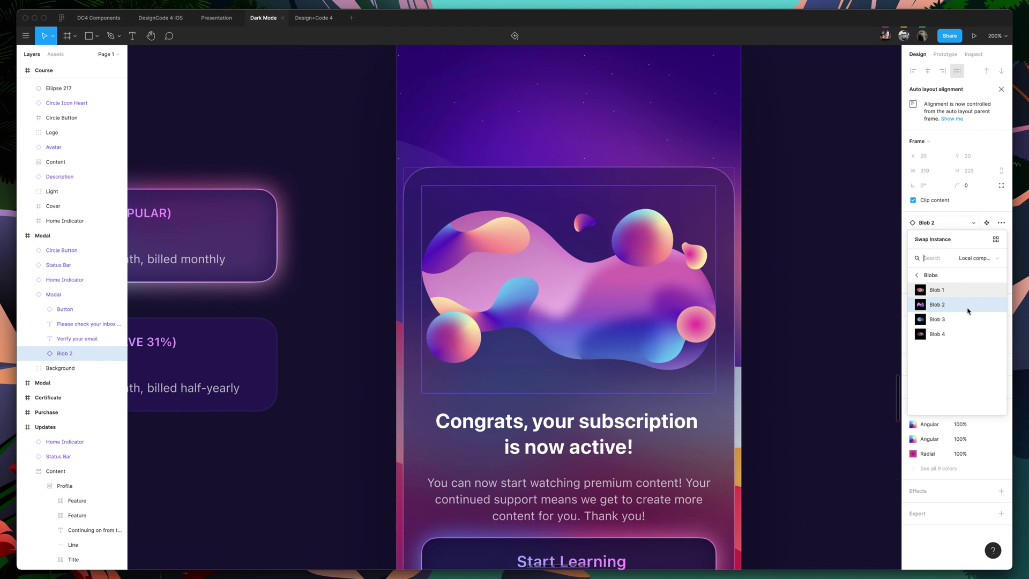
pyautogui.click(959, 290)
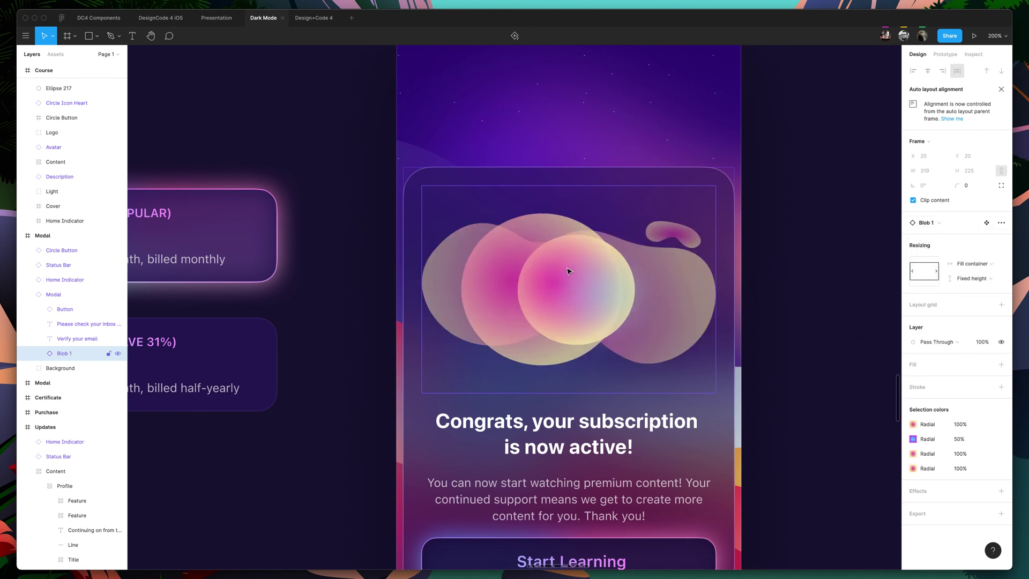
# Inspect the gradient ellipse and background vector inside the Modal's Blob 1, then reselect Blob 1 with the Scale tool active.
pyautogui.keyDown('super'); pyautogui.click(504, 268); pyautogui.keyUp('super')
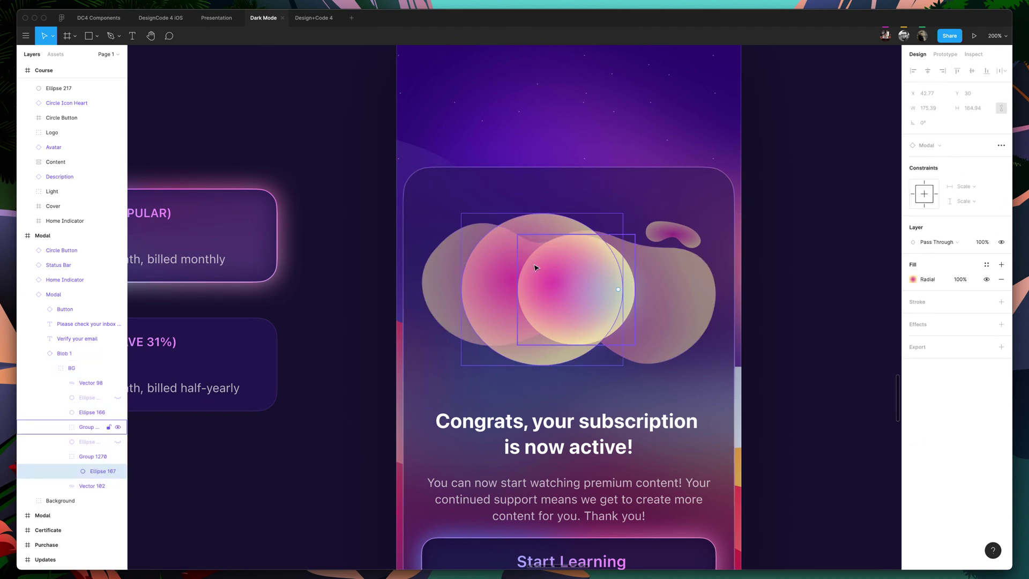
pyautogui.keyDown('super'); pyautogui.click(430, 283); pyautogui.keyUp('super')
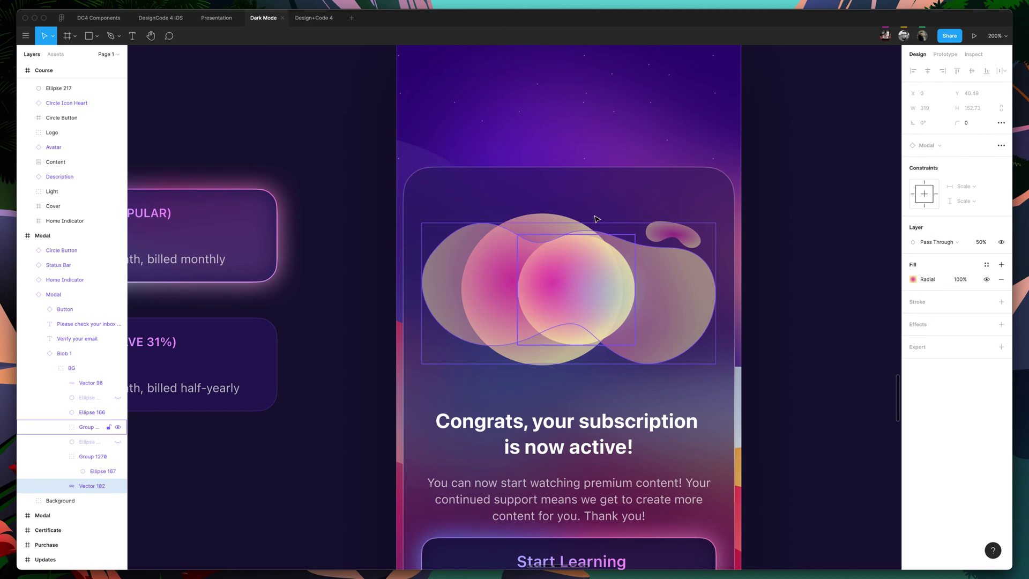
pyautogui.click(552, 208)
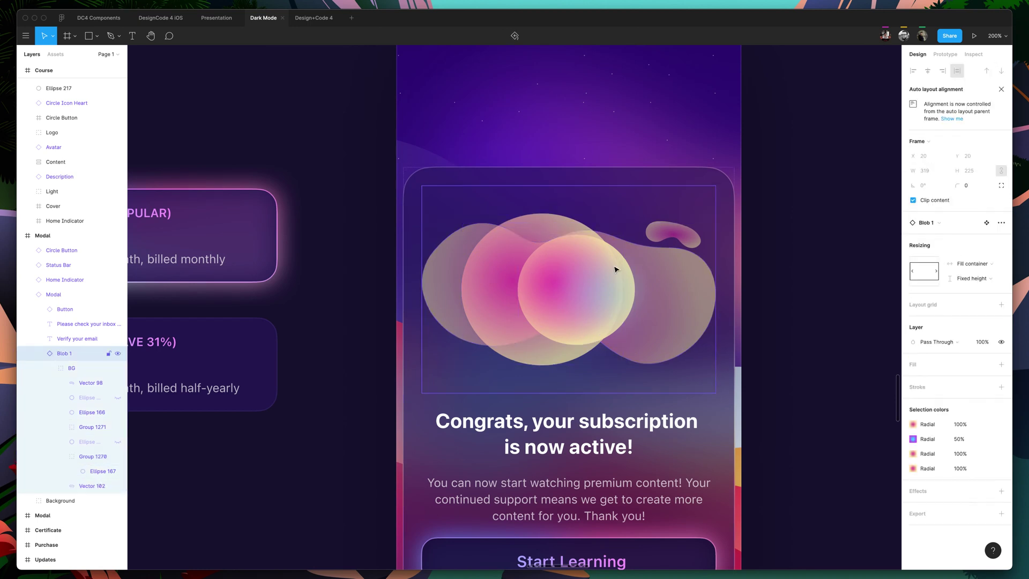
pyautogui.keyDown('super'); pyautogui.click(509, 276); pyautogui.keyUp('super')
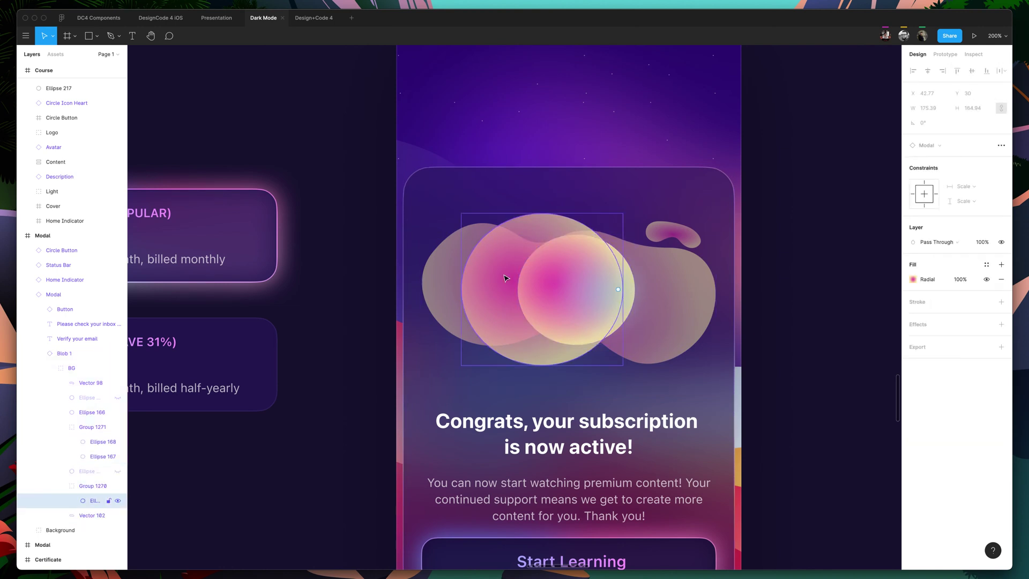
pyautogui.hotkey('shift', '0')
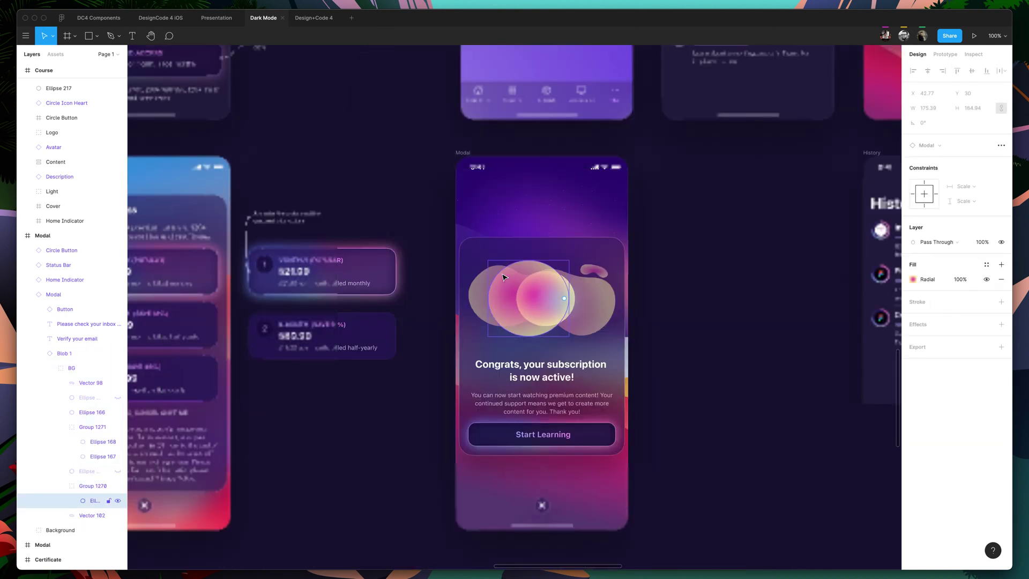
pyautogui.click(473, 263)
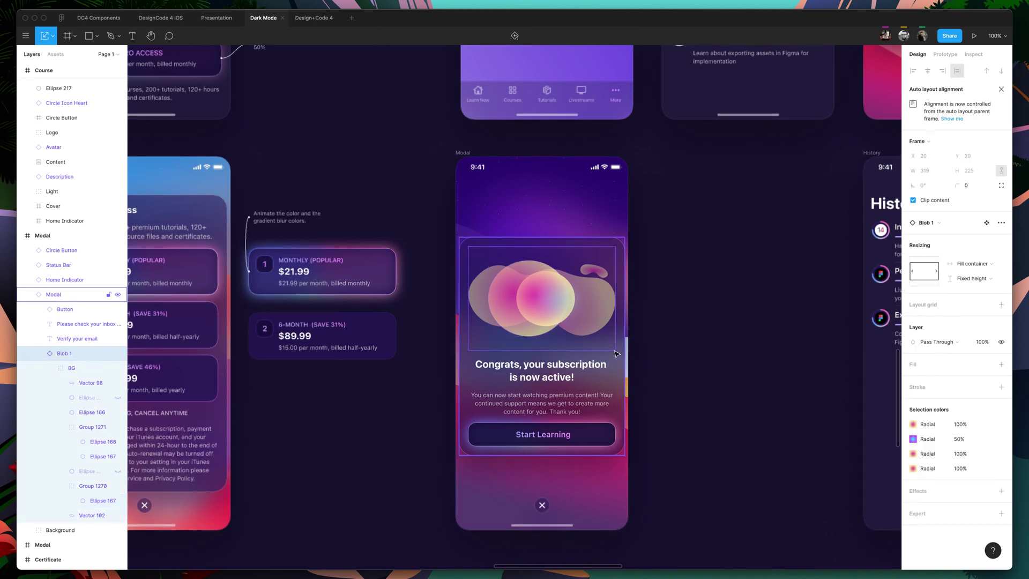
pyautogui.press('k')
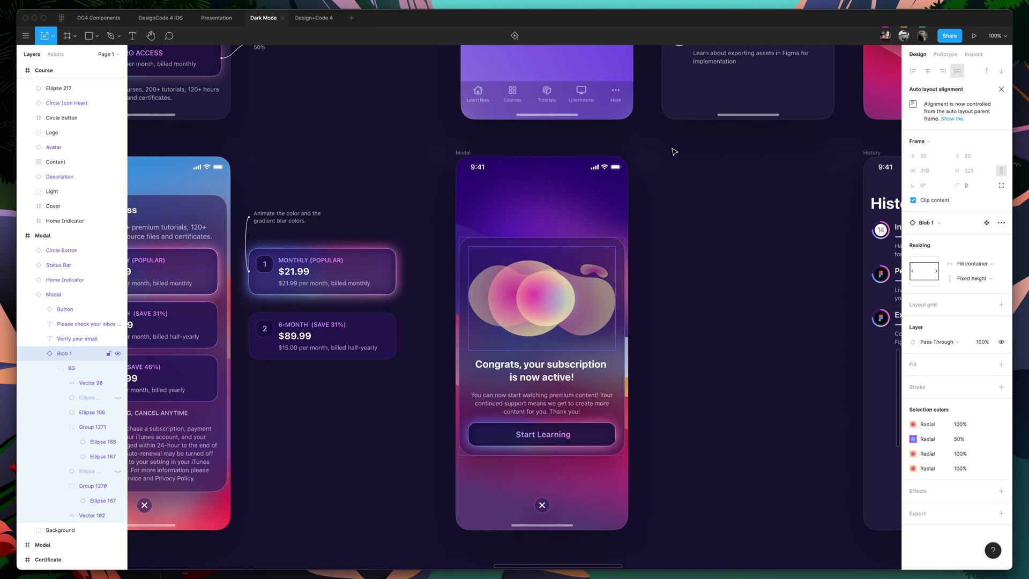
# Look over the Section, Purchase, Modal and Livestreams screens for other uses of the blob artwork.
pyautogui.scroll(8, 711, 263)
pyautogui.hscroll(-10, 712, 263)
pyautogui.scroll(5, 711, 262)
pyautogui.hscroll(-5, 712, 263)
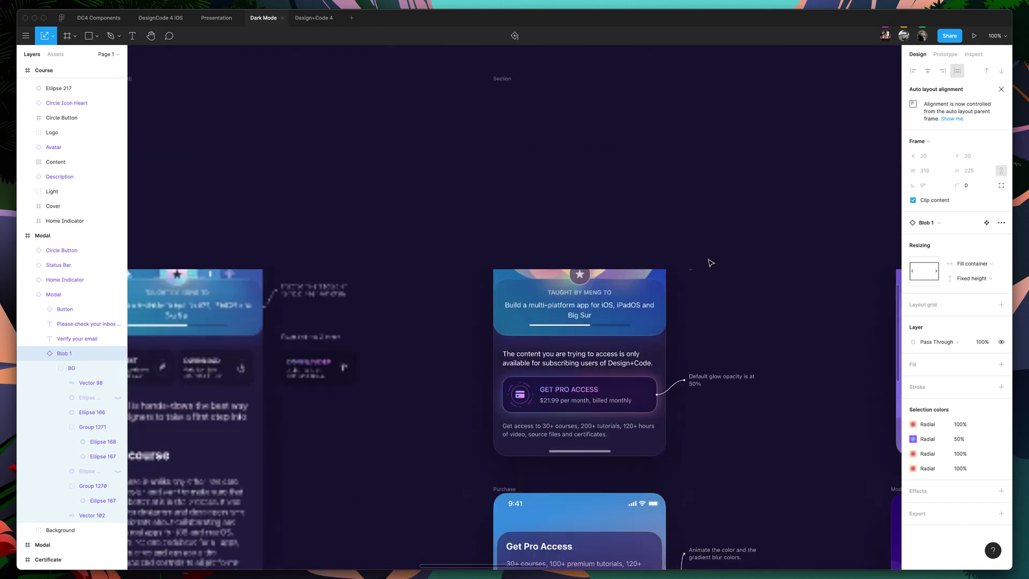
pyautogui.hscroll(4, 711, 263)
pyautogui.scroll(-11, 711, 263)
pyautogui.hscroll(5, 705, 263)
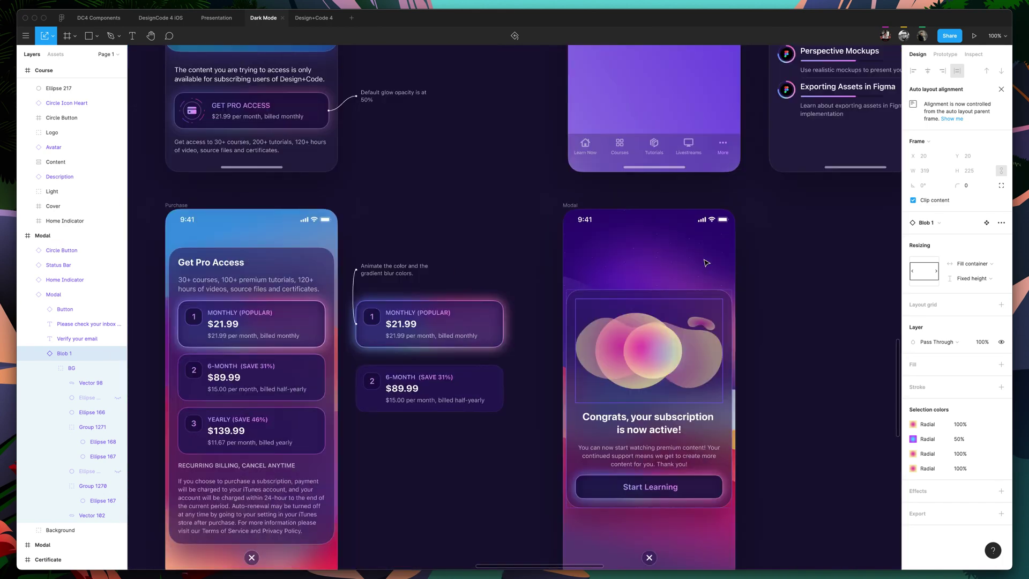
pyautogui.scroll(10, 556, 246)
pyautogui.hscroll(-3, 556, 246)
pyautogui.hscroll(-3, 555, 246)
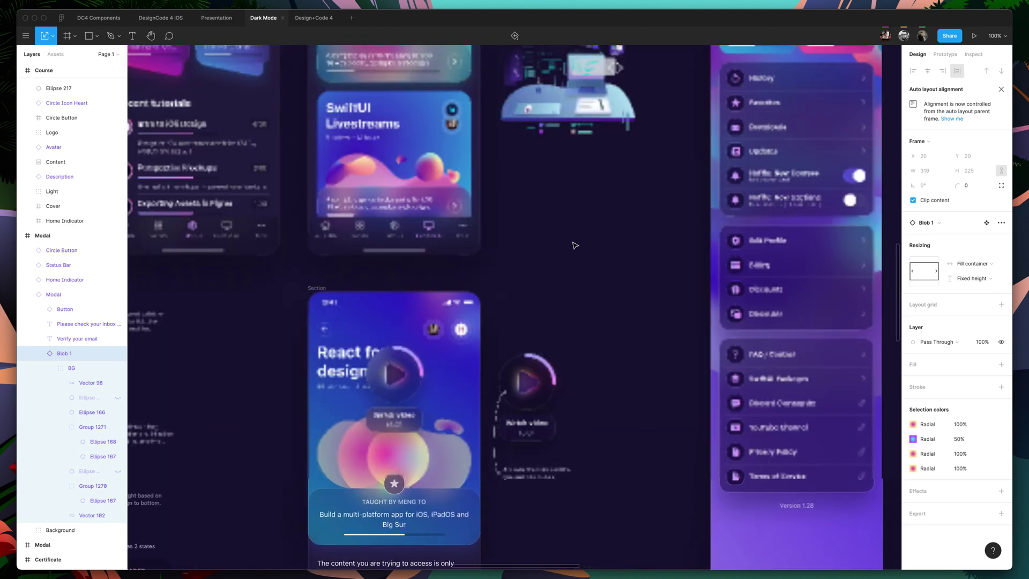
pyautogui.scroll(8, 571, 246)
pyautogui.hscroll(-4, 571, 246)
pyautogui.hscroll(-2, 571, 245)
pyautogui.scroll(1, 572, 246)
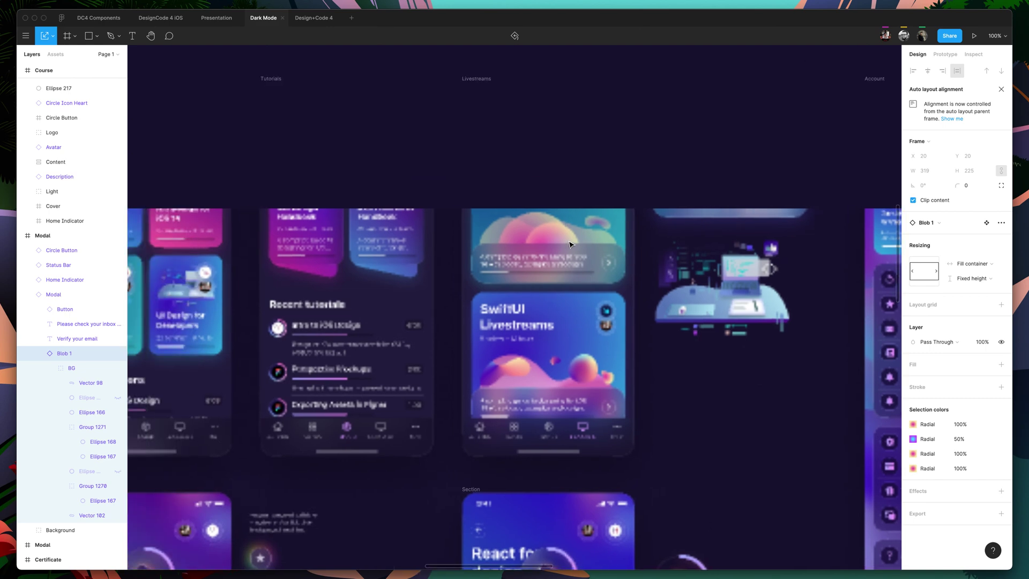
# Inspect the Image frame and nested Blob 1 of the UI Design Livestreams card.
pyautogui.press('super+plus')
pyautogui.scroll(2, 555, 214)
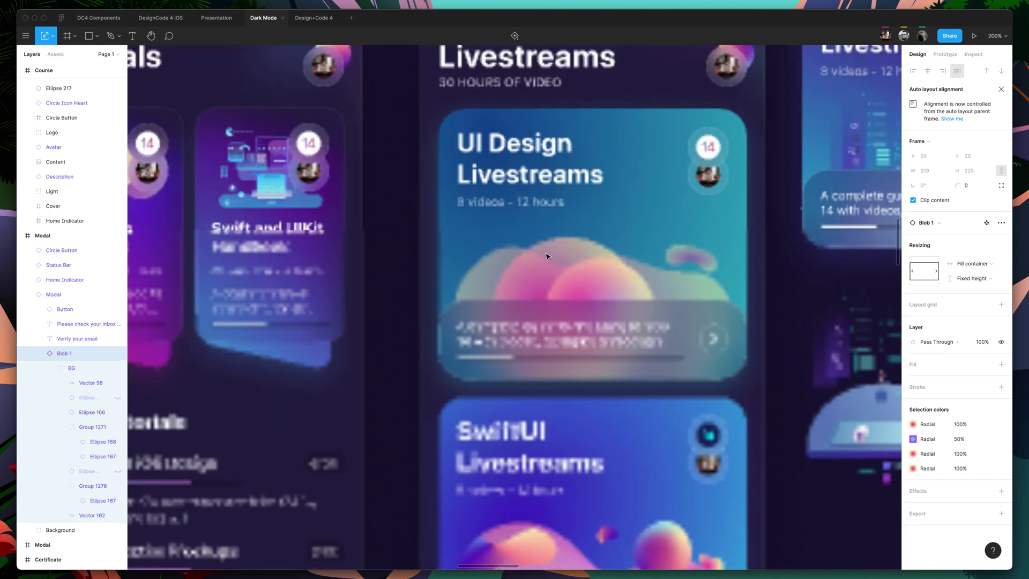
pyautogui.click(560, 268)
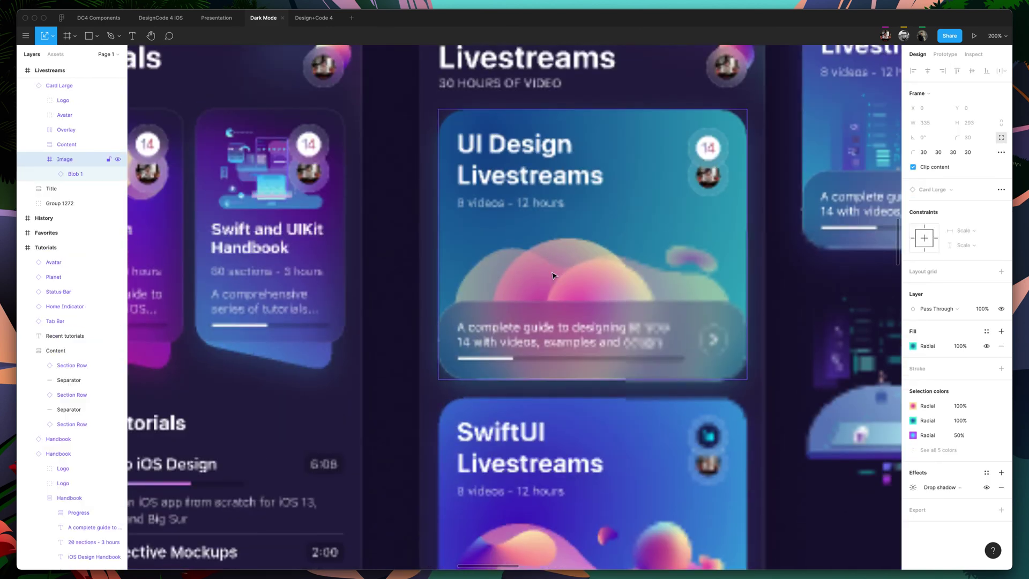
pyautogui.click(547, 273)
# Inspect Illustration 1 and its individual vector shapes in the Swift and UIKit Handbook card of the Tutorials screen.
pyautogui.hscroll(-3, 545, 272)
pyautogui.hscroll(-5, 544, 272)
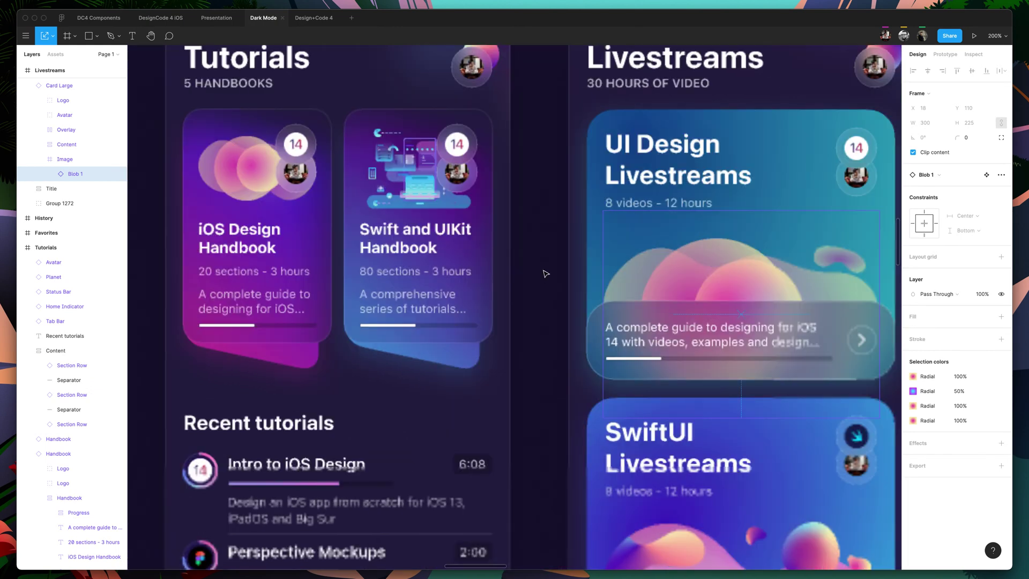
pyautogui.click(443, 174)
pyautogui.doubleClick(441, 175)
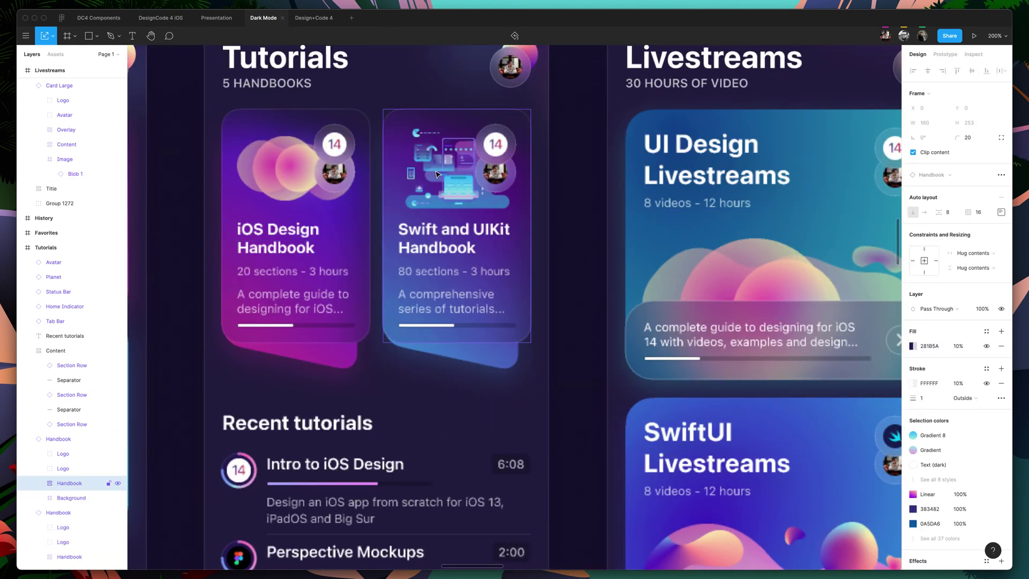
pyautogui.doubleClick(427, 178)
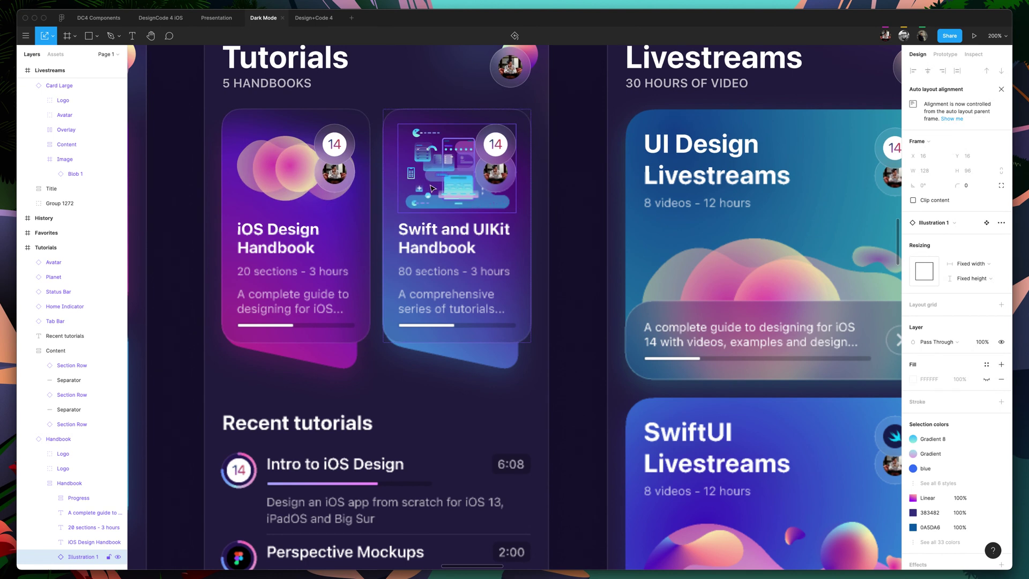
pyautogui.hscroll(-2, 556, 272)
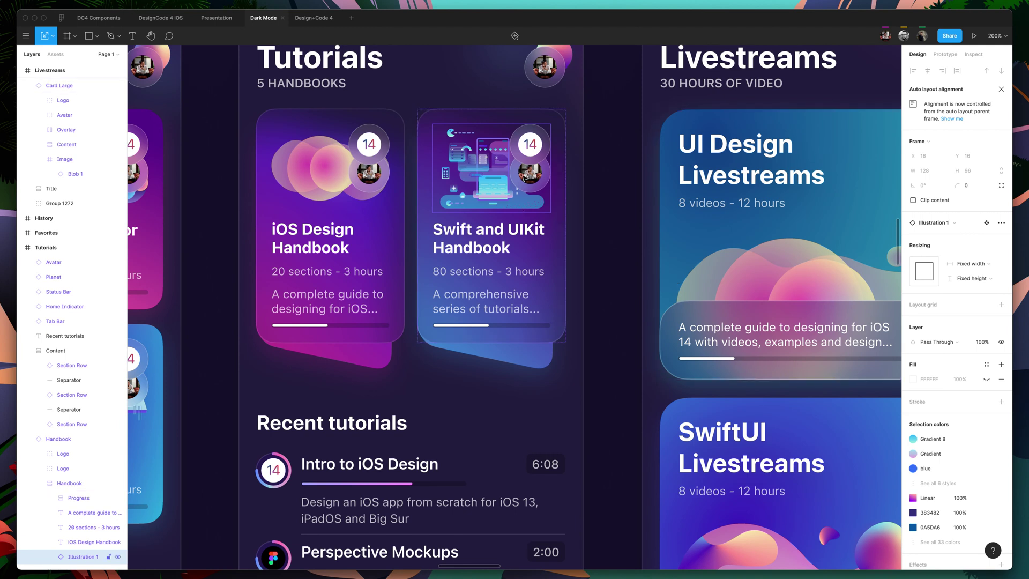
pyautogui.doubleClick(495, 158)
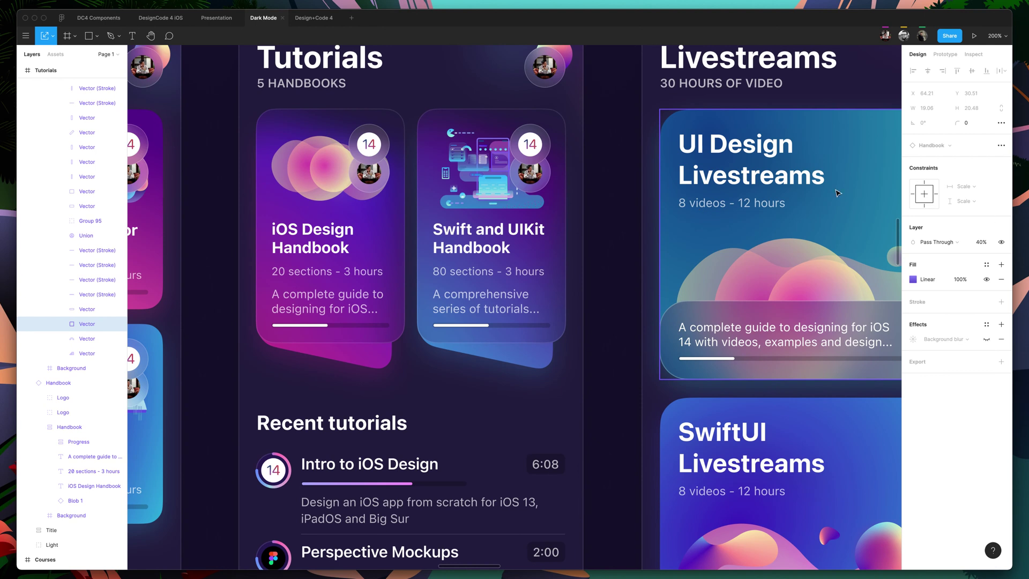
pyautogui.hscroll(3, 613, 257)
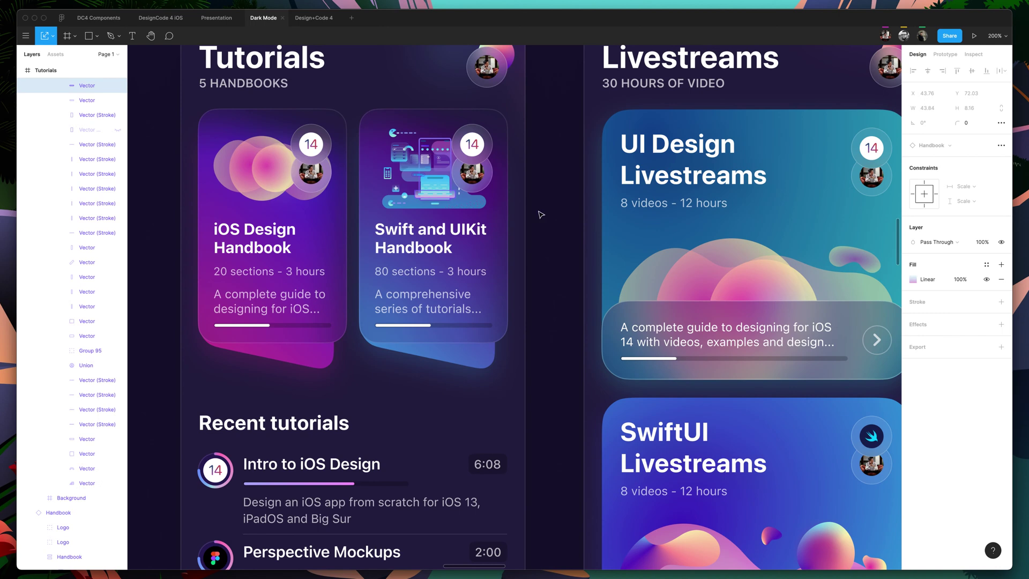
# Clear the selection and review the Courses, Tutorials and Livestreams screens with their neighbouring cards and illustrations.
pyautogui.click(555, 216)
pyautogui.hotkey('shift', '0')
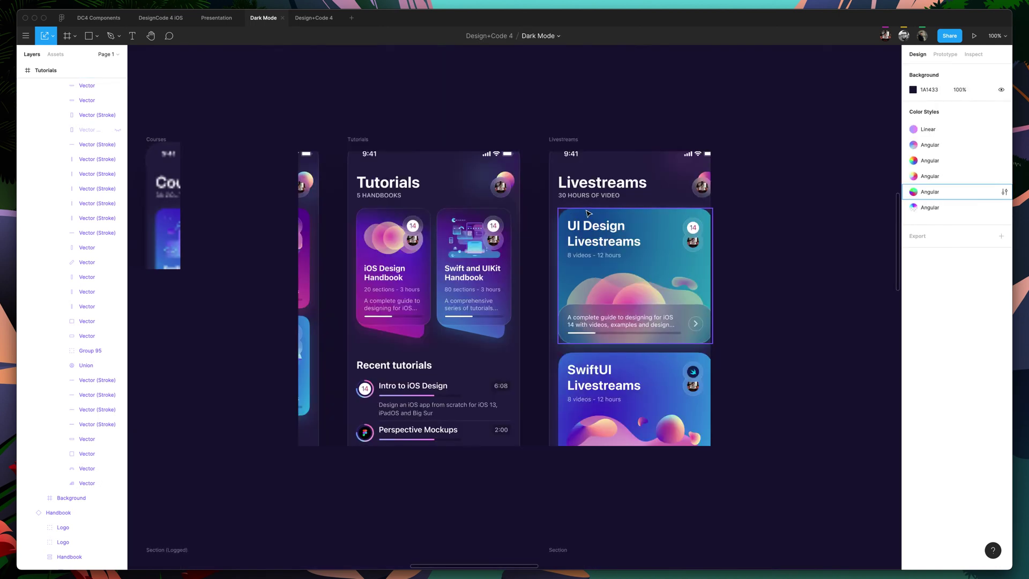
pyautogui.hscroll(-1, 549, 257)
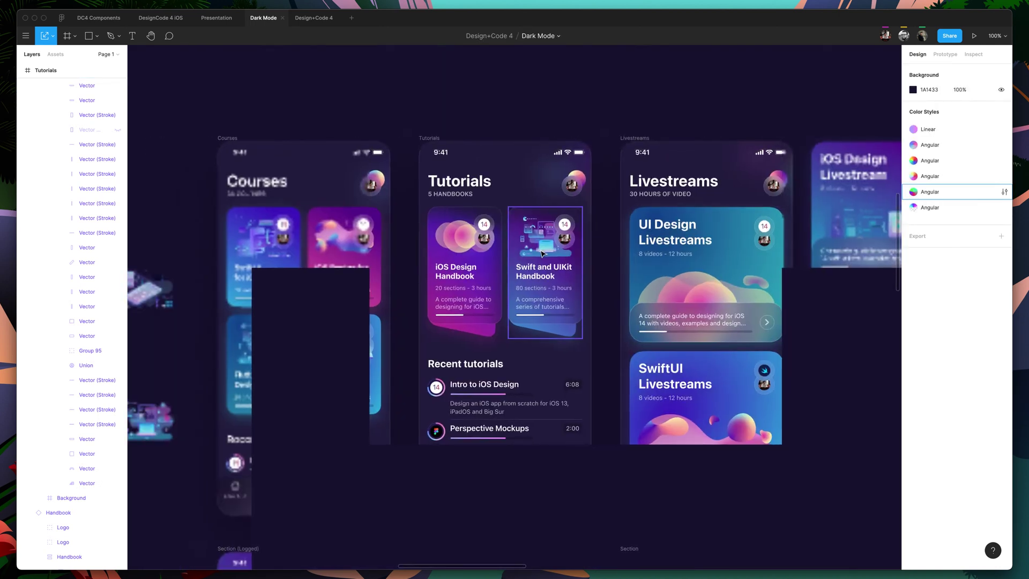
pyautogui.scroll(-2, 554, 264)
pyautogui.scroll(4, 554, 265)
pyautogui.scroll(3, 554, 264)
pyautogui.hscroll(-4, 554, 263)
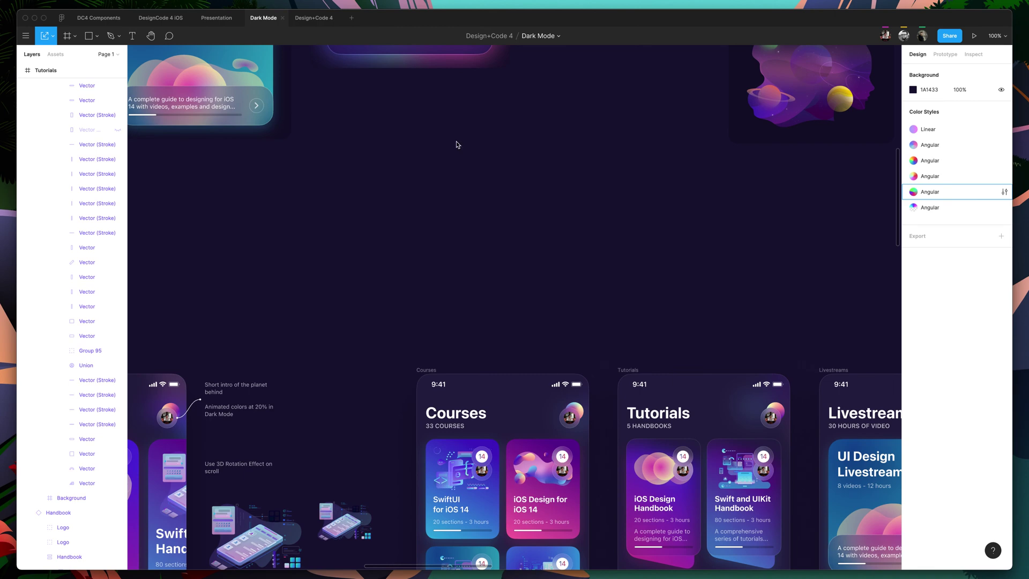
pyautogui.scroll(-5, 456, 145)
pyautogui.hscroll(5, 456, 145)
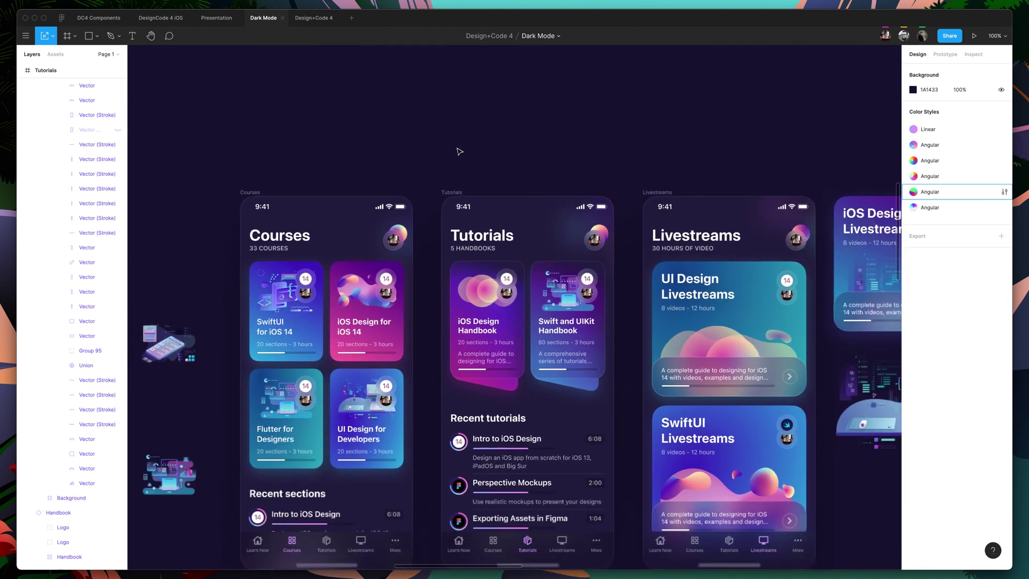
pyautogui.scroll(-2, 459, 152)
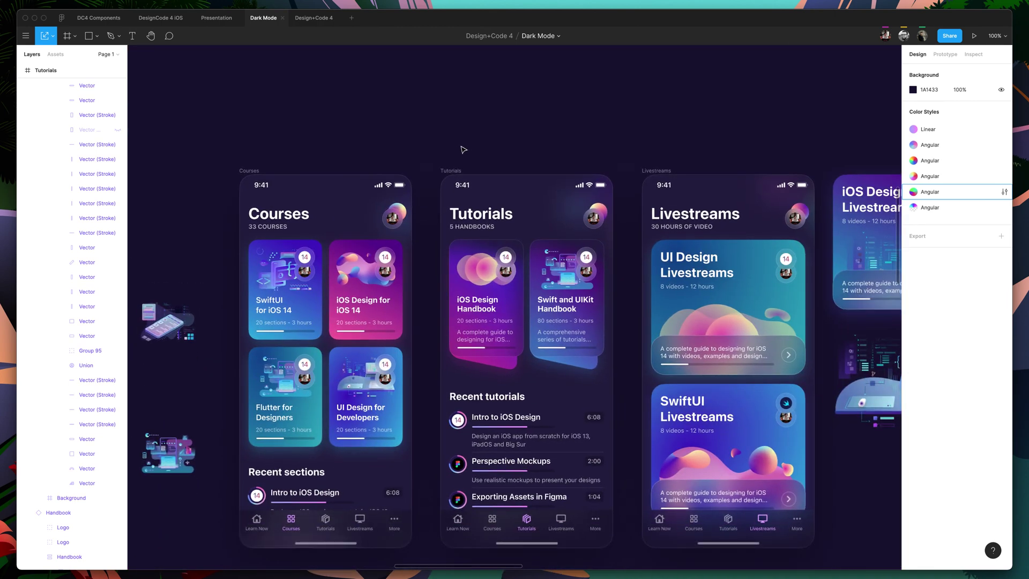
pyautogui.scroll(-2, 437, 145)
pyautogui.hscroll(2, 437, 146)
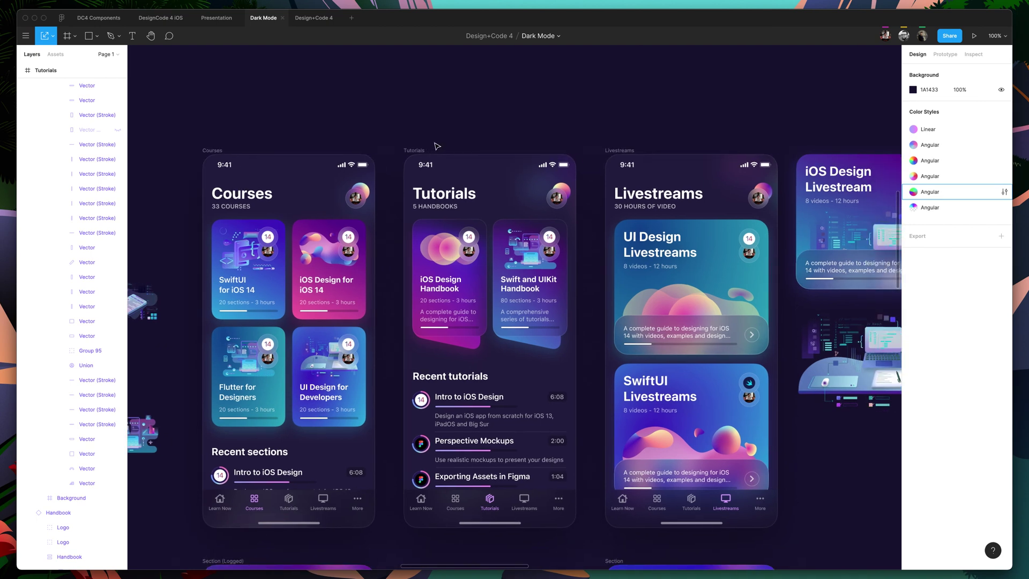
pyautogui.scroll(-3, 437, 146)
pyautogui.hscroll(2, 437, 146)
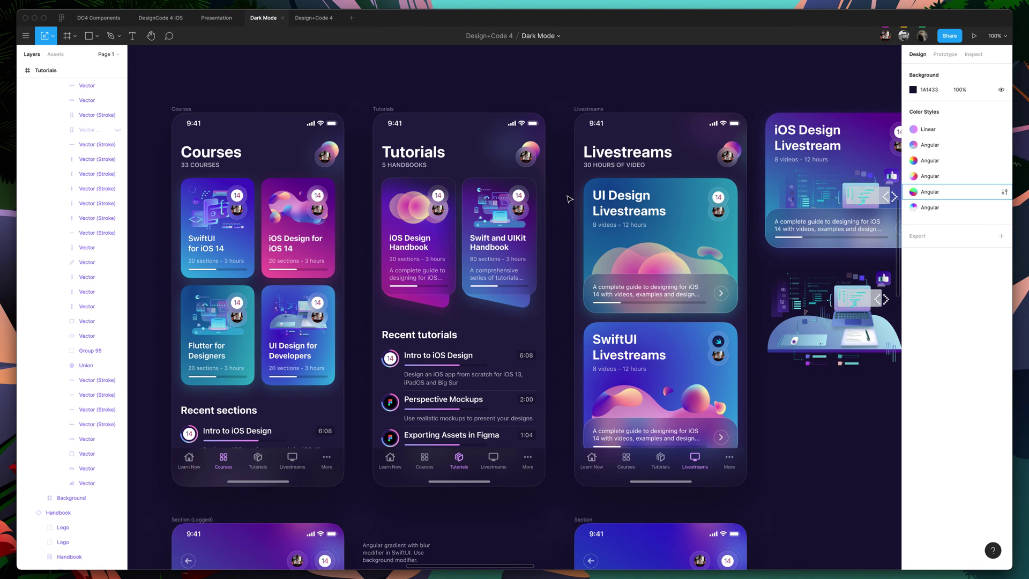
pyautogui.scroll(-3, 570, 199)
pyautogui.hscroll(-1, 569, 200)
pyautogui.hscroll(2, 583, 194)
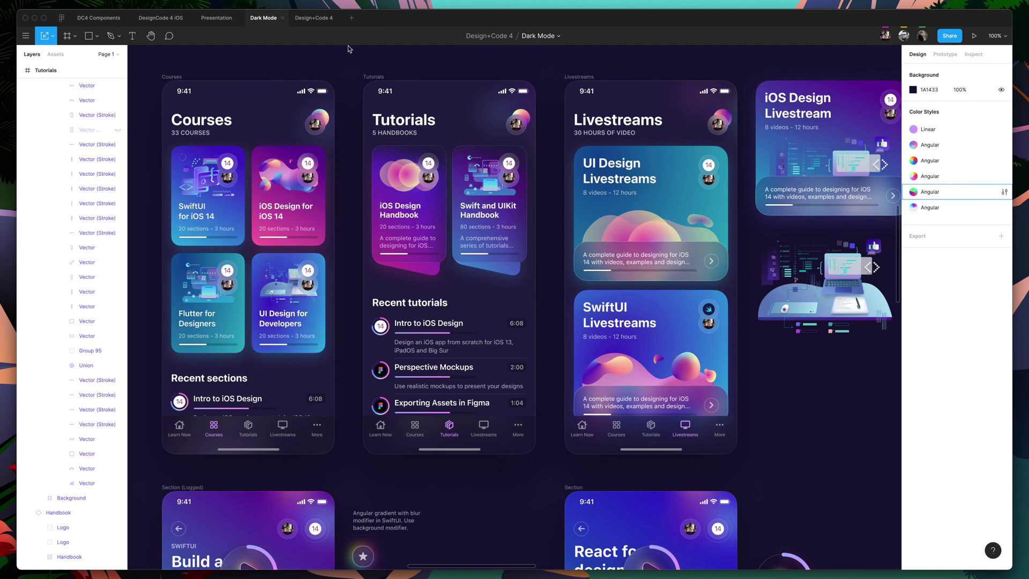
pyautogui.scroll(-2, 349, 51)
pyautogui.hscroll(2, 349, 51)
pyautogui.scroll(1, 349, 102)
pyautogui.hscroll(-1, 348, 102)
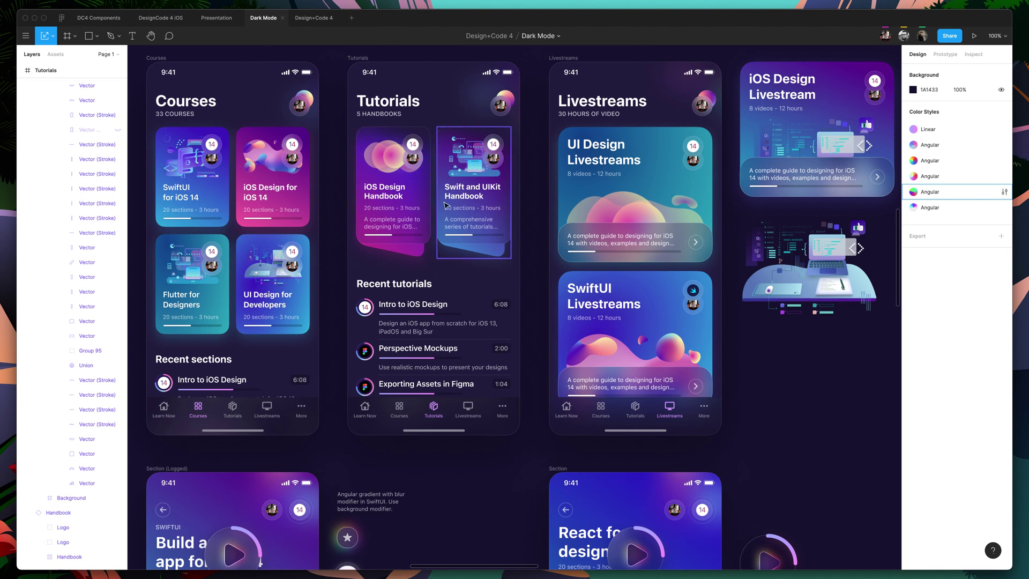
pyautogui.scroll(1, 541, 212)
pyautogui.hscroll(-1, 542, 212)
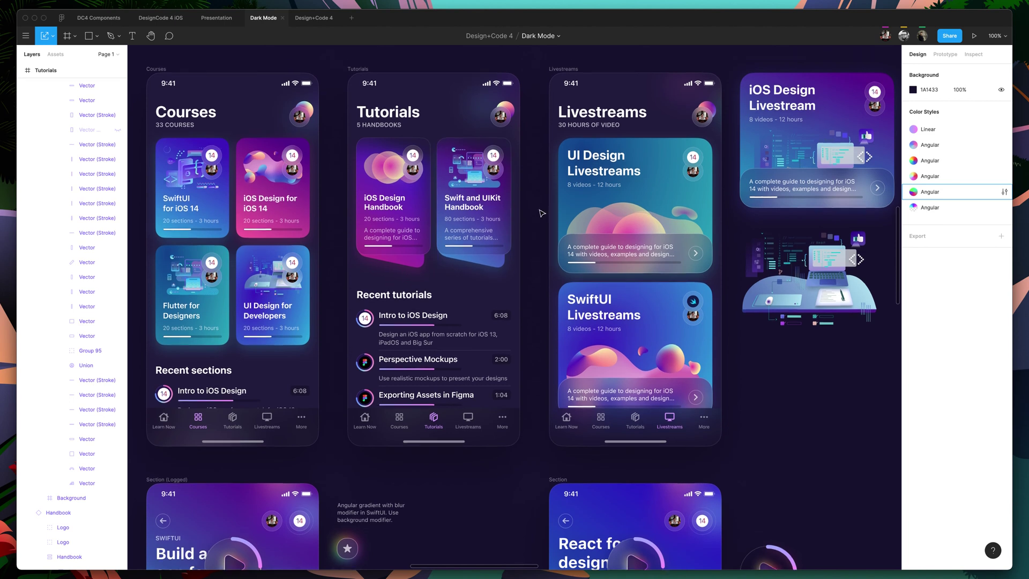
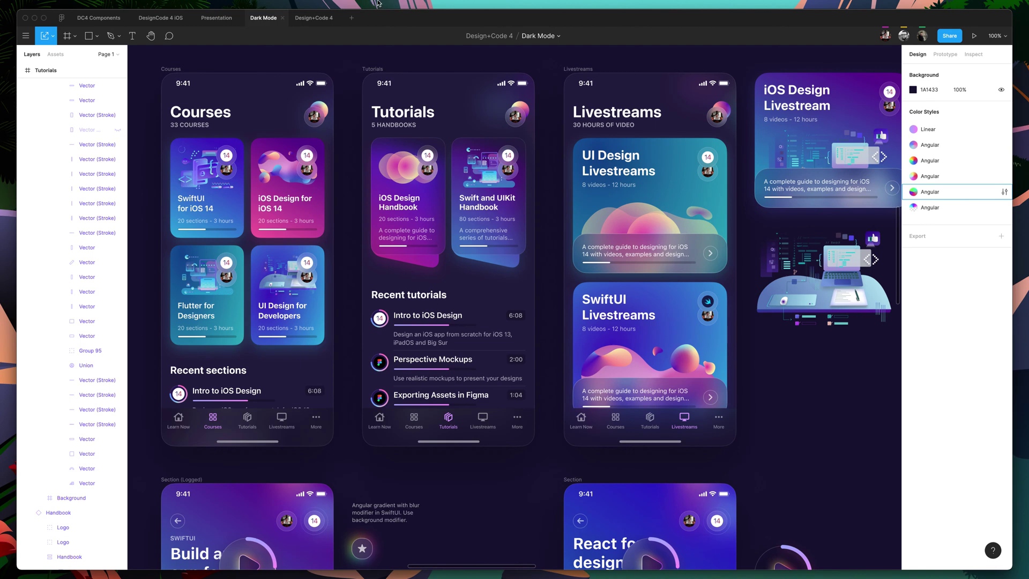
pyautogui.hscroll(10, 609, 403)
pyautogui.scroll(-5, 609, 403)
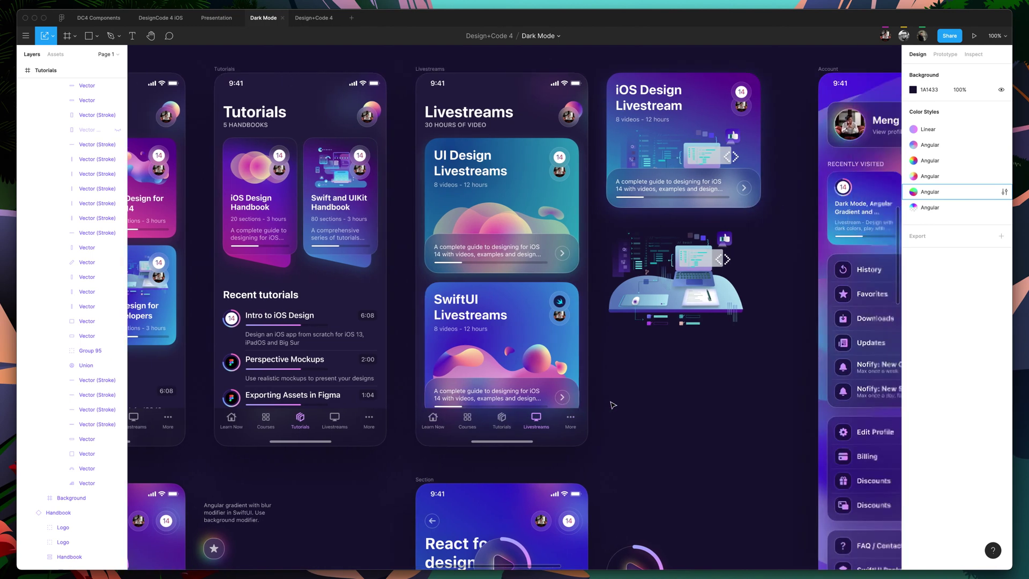
# Look over the Modal, History and Onboarding screens of the dark mode design.
pyautogui.scroll(-10, 608, 403)
pyautogui.hscroll(4, 609, 403)
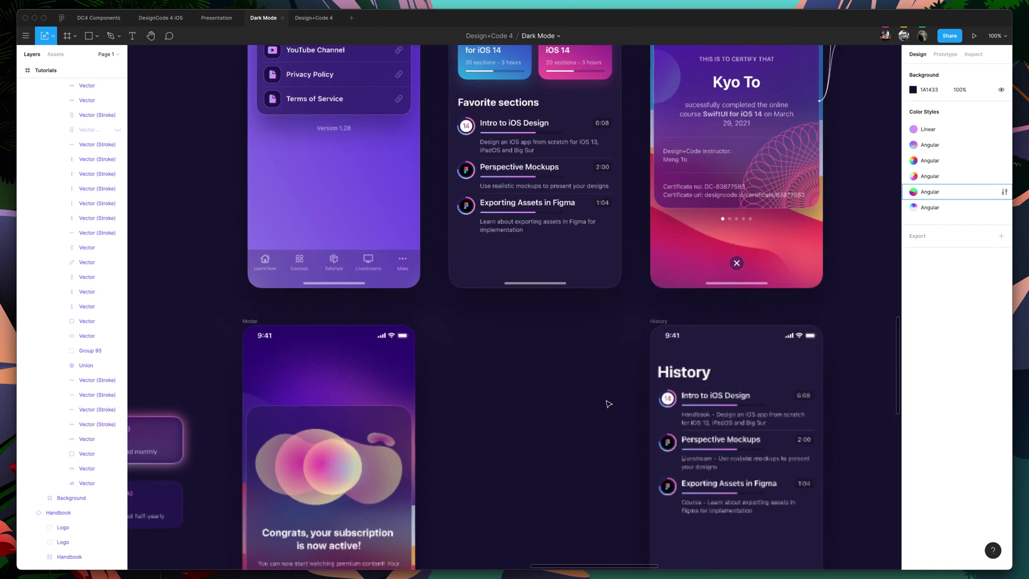
pyautogui.scroll(-4, 609, 403)
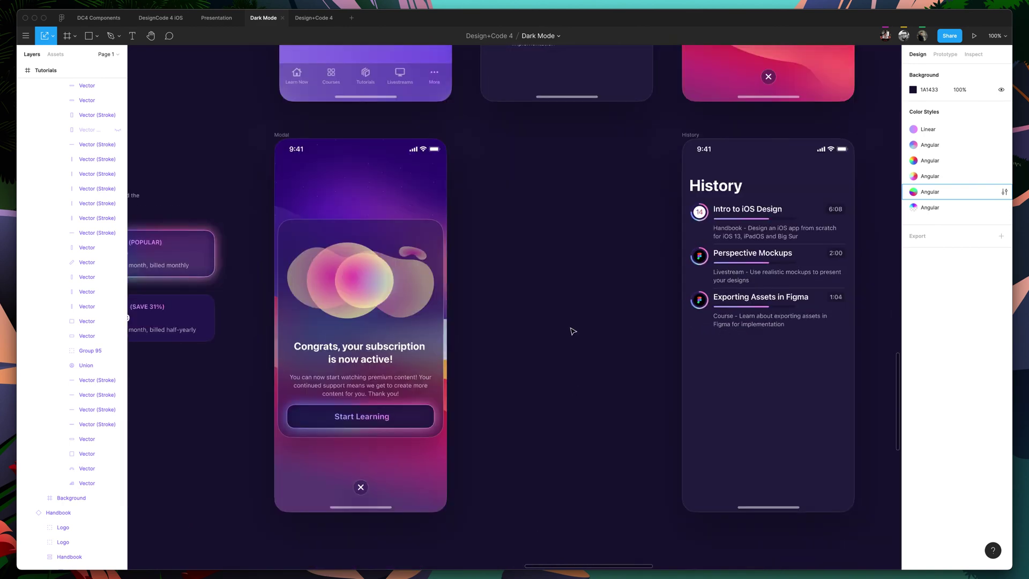
pyautogui.hscroll(3, 575, 328)
pyautogui.hscroll(10, 575, 328)
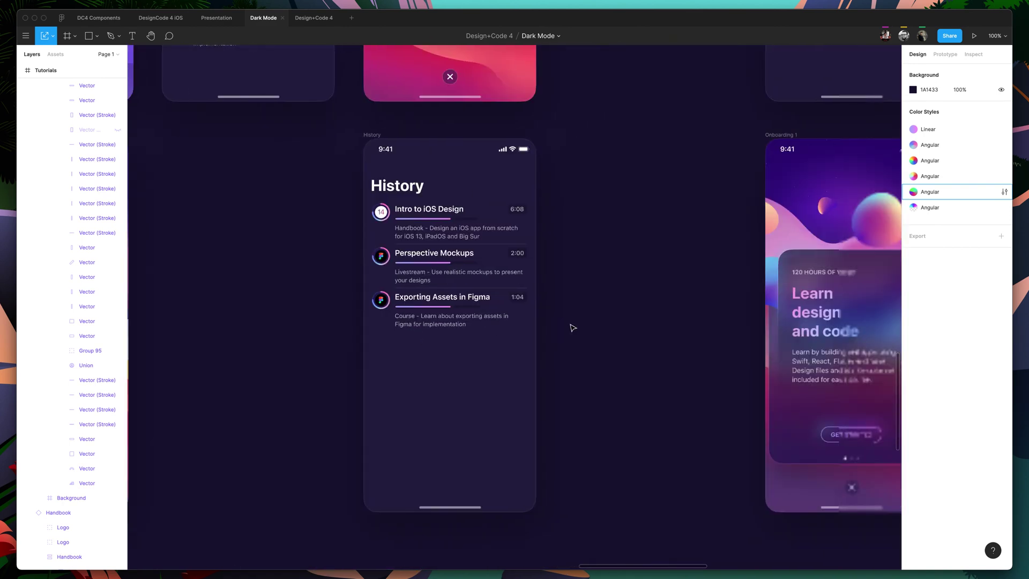
pyautogui.hscroll(4, 569, 329)
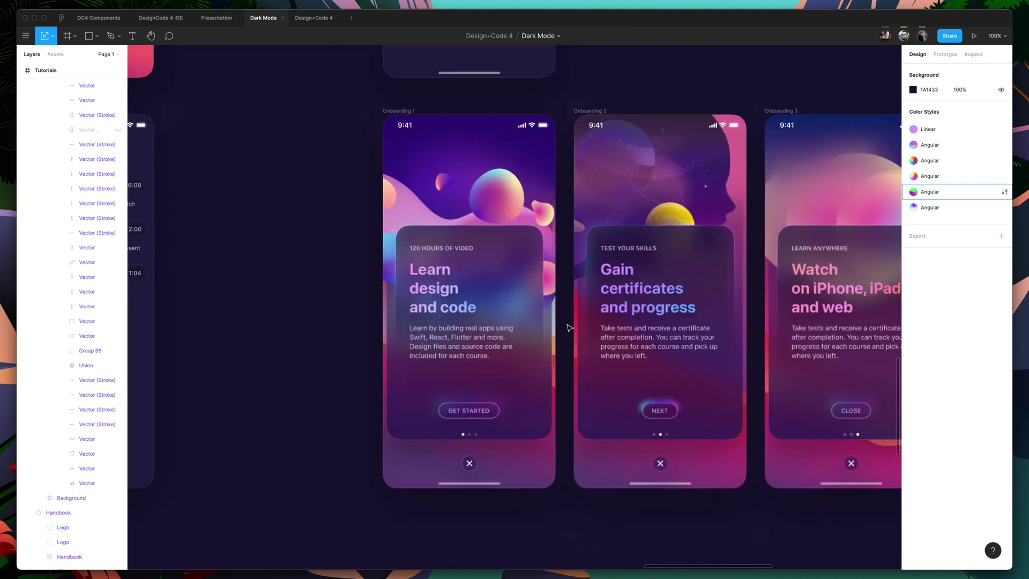
# Inspect the background-blurred Blur layer and the Modal frame behind the text card on the Onboarding 1 screen.
pyautogui.hotkey('ctrl', '=')
pyautogui.scroll(-2, 587, 323)
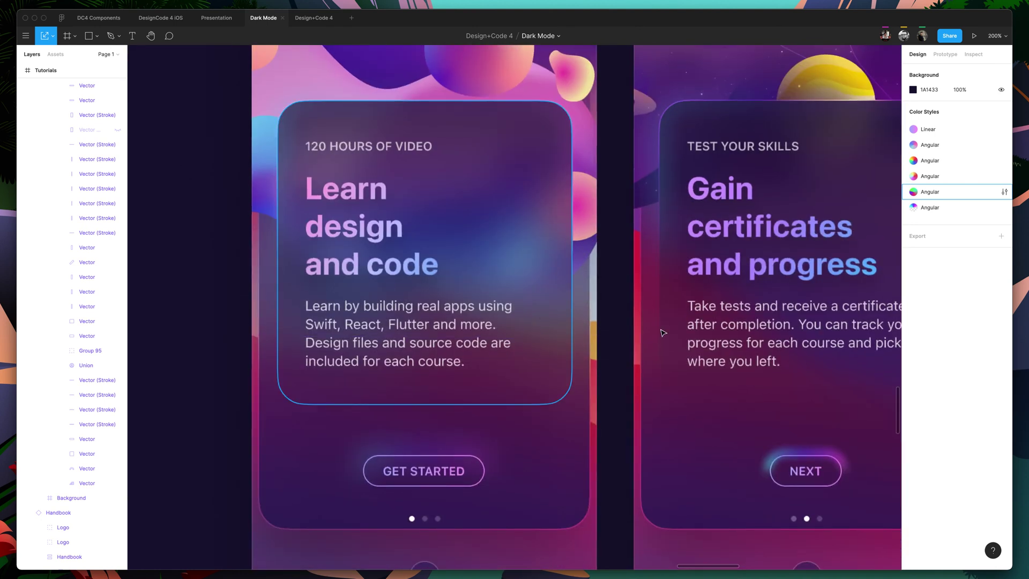
pyautogui.click(459, 124)
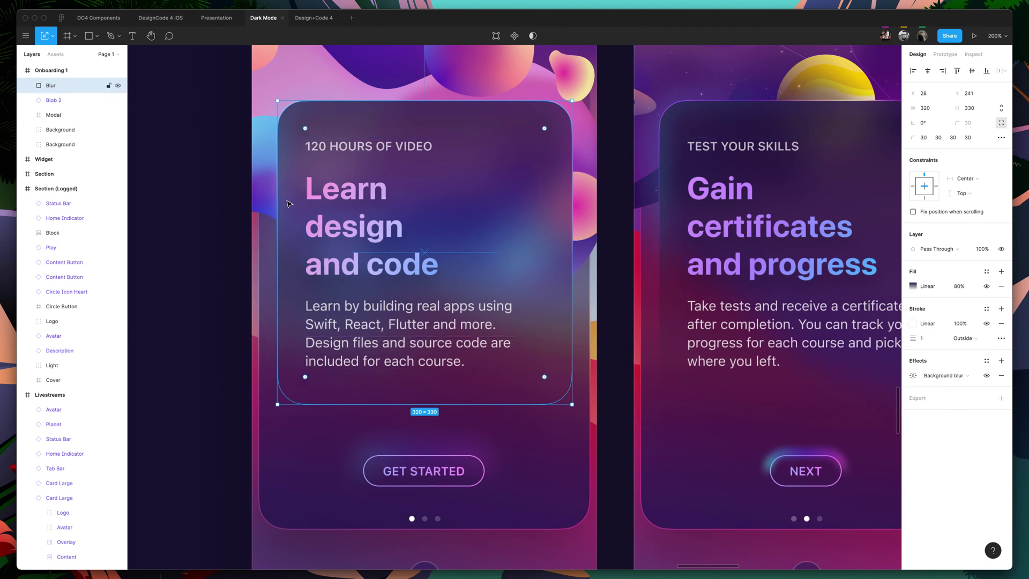
pyautogui.hscroll(-3, 289, 203)
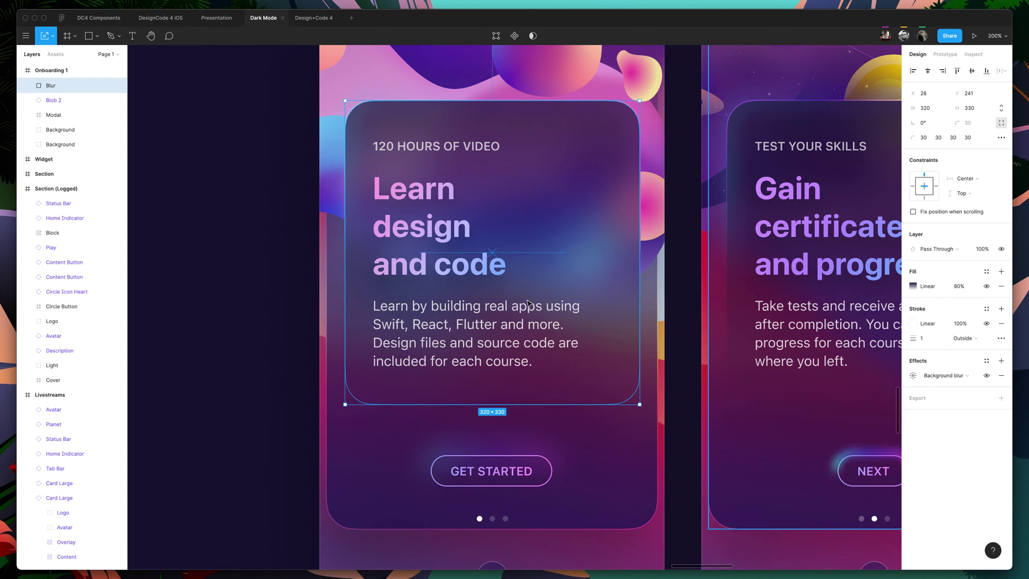
pyautogui.scroll(2, 528, 304)
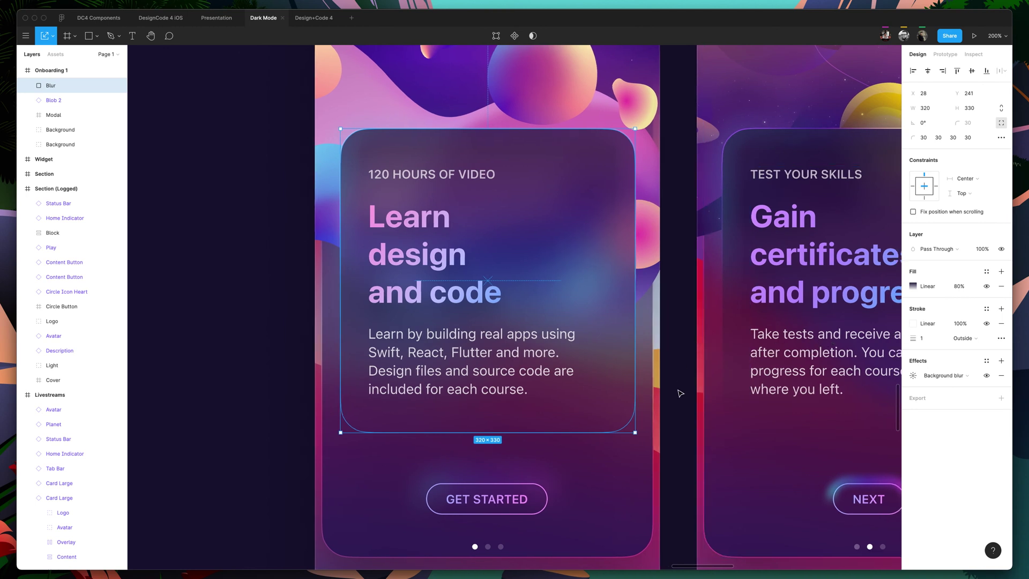
pyautogui.hscroll(-5, 718, 344)
pyautogui.click(771, 491)
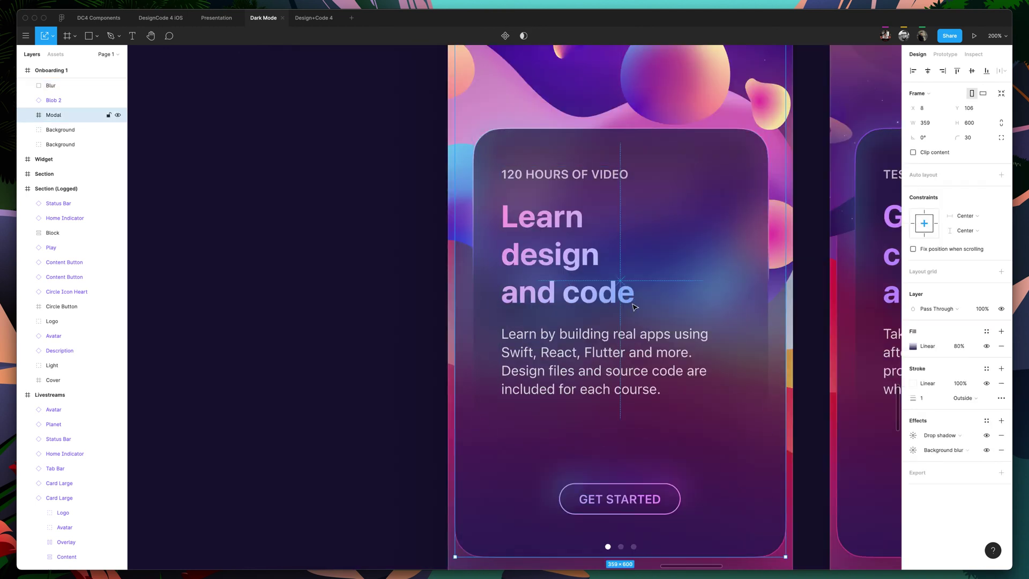
pyautogui.hotkey('shift', '0')
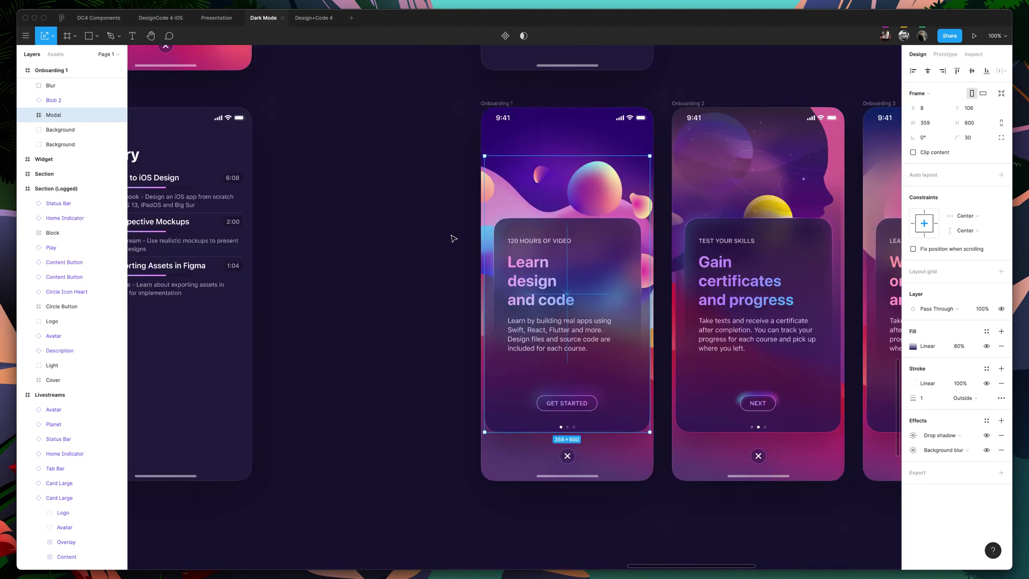
# Inspect the fill, stroke and constraints of the Certificate component on the Certificate screen.
pyautogui.hscroll(-10, 453, 234)
pyautogui.scroll(8, 464, 232)
pyautogui.hscroll(-8, 461, 234)
pyautogui.scroll(5, 461, 234)
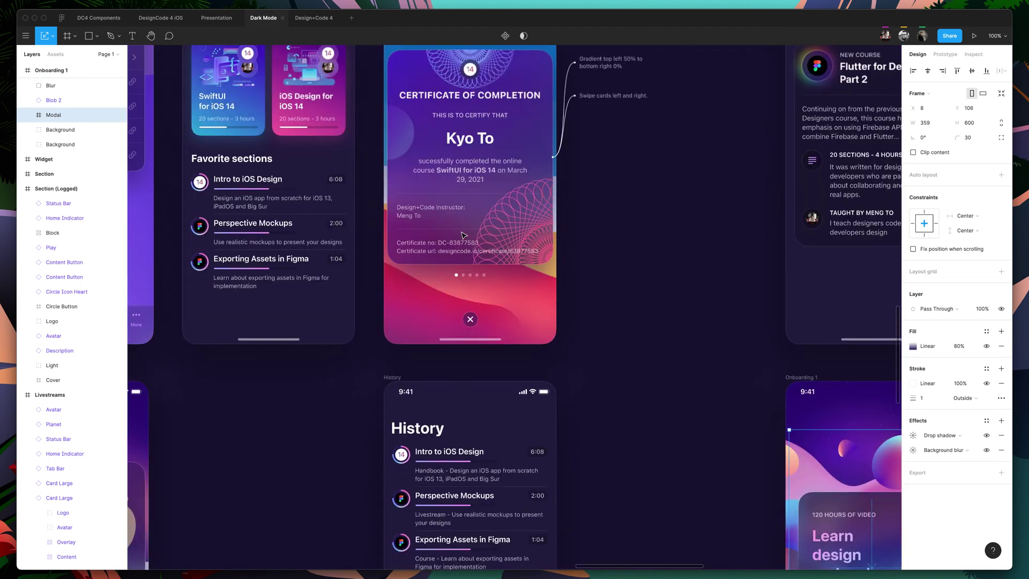
pyautogui.click(481, 147)
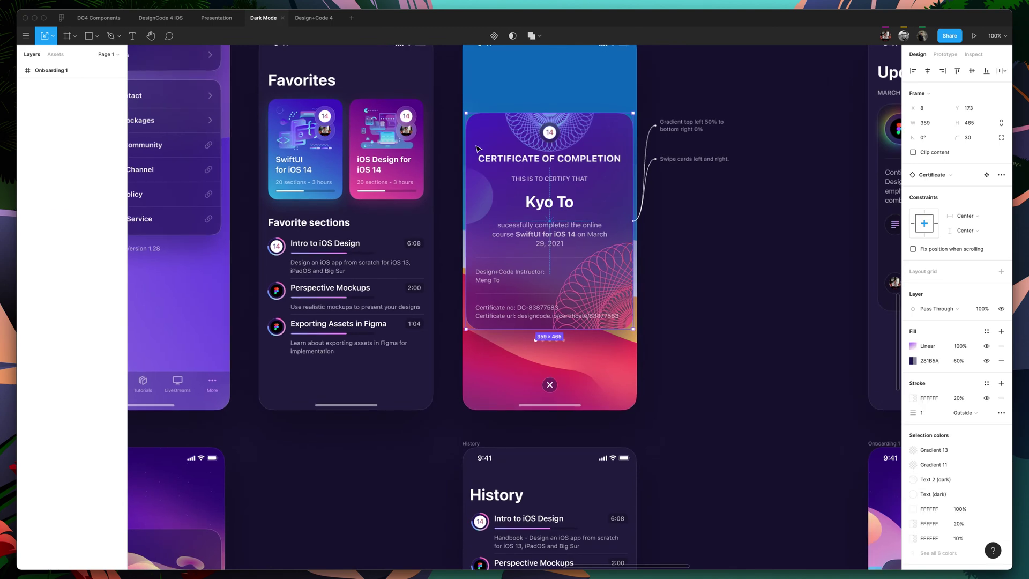
# Inspect the logo's Oval and the title text in the iOS Design for iOS 14 favorites card, dismissing the webcam error dialog.
pyautogui.scroll(10, 477, 150)
pyautogui.scroll(10, 474, 154)
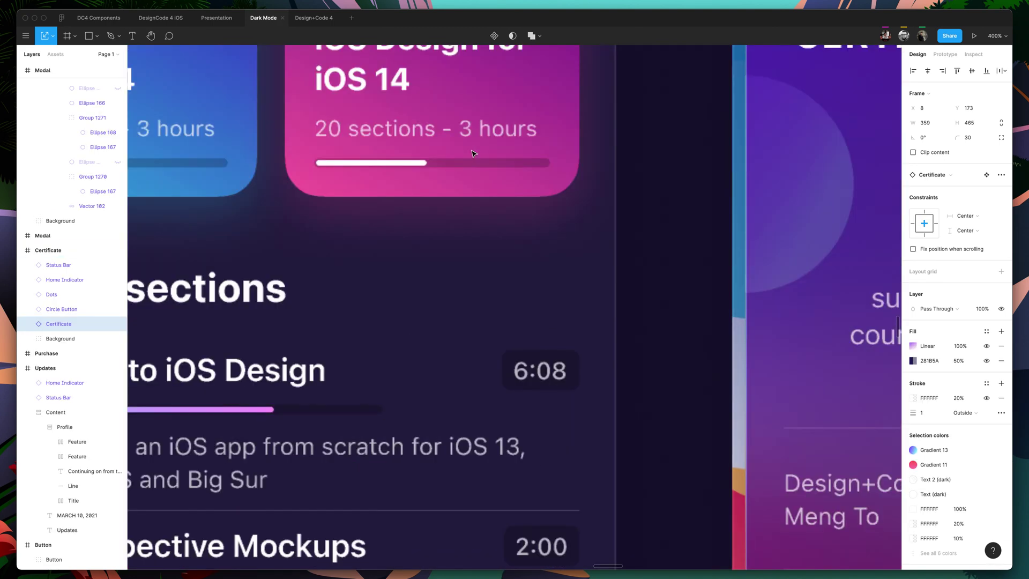
pyautogui.keyDown('super'); pyautogui.click(514, 129); pyautogui.keyUp('super')
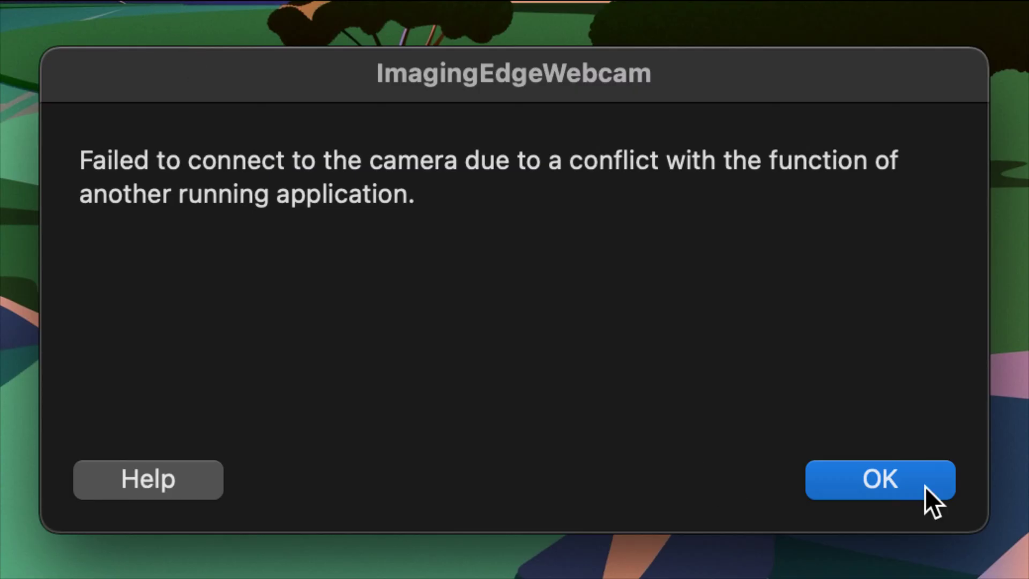
pyautogui.click(925, 483)
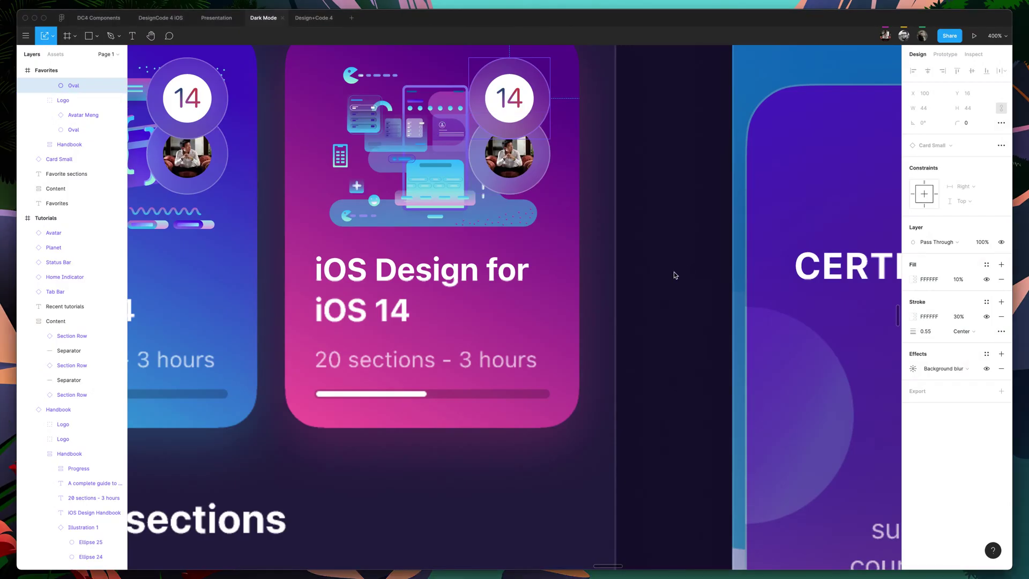
pyautogui.press('Escape')
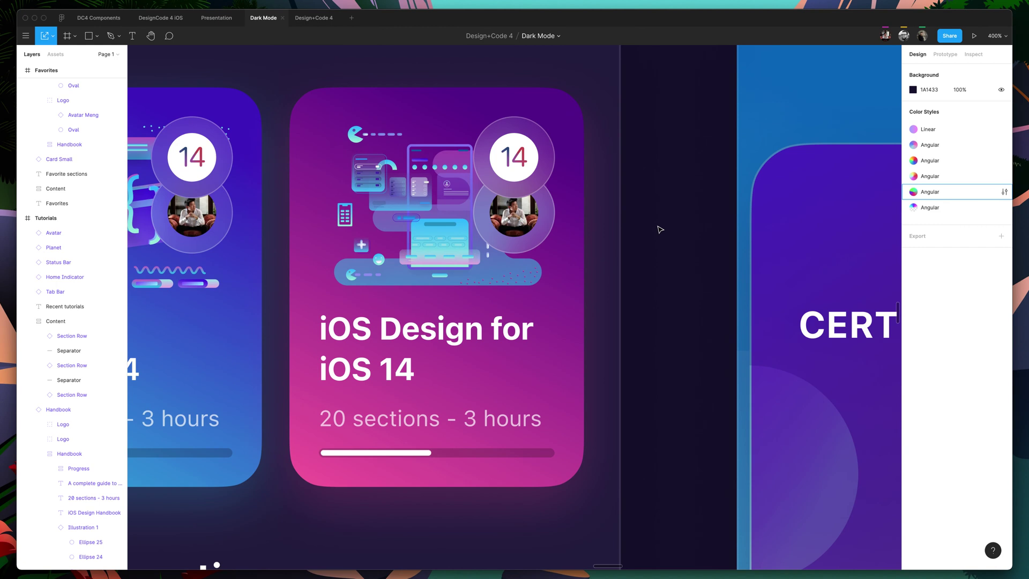
pyautogui.click(431, 338)
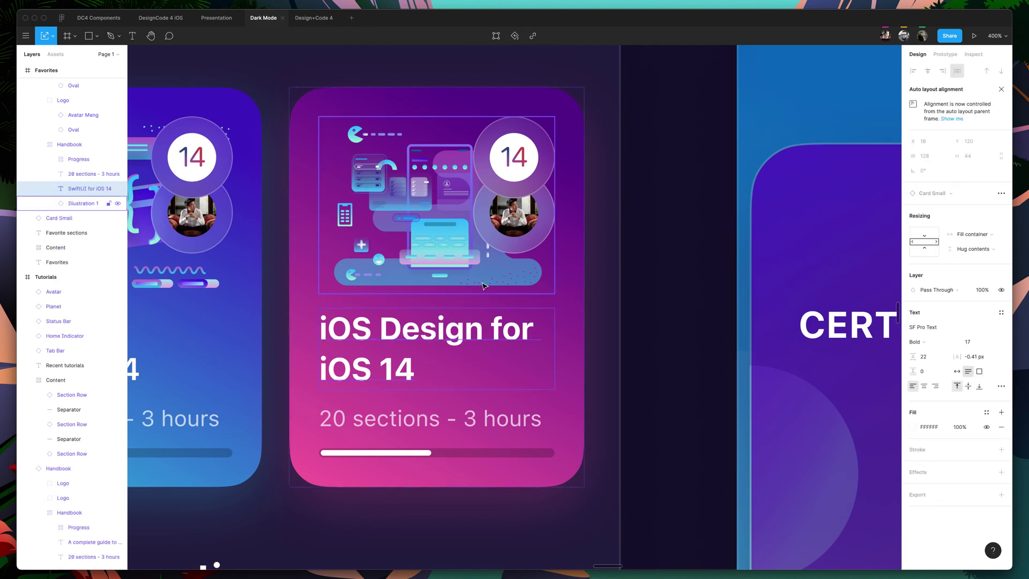
# Find the Dynamic Type and Custom Text Styles frames in the design's style guide area.
pyautogui.hscroll(-10, 484, 286)
pyautogui.press('super+minus')
pyautogui.hscroll(-1, 468, 270)
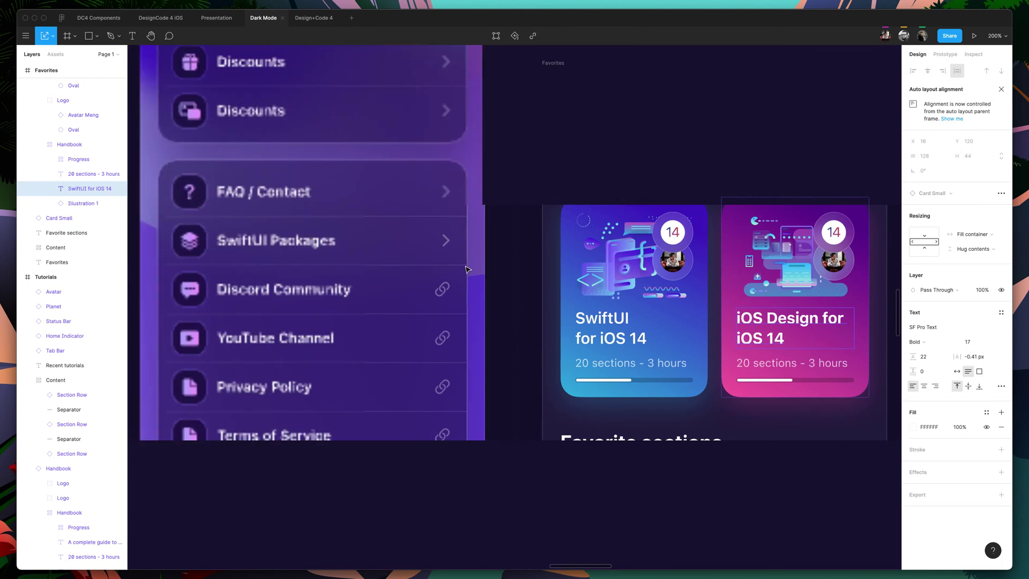
pyautogui.scroll(15, 466, 269)
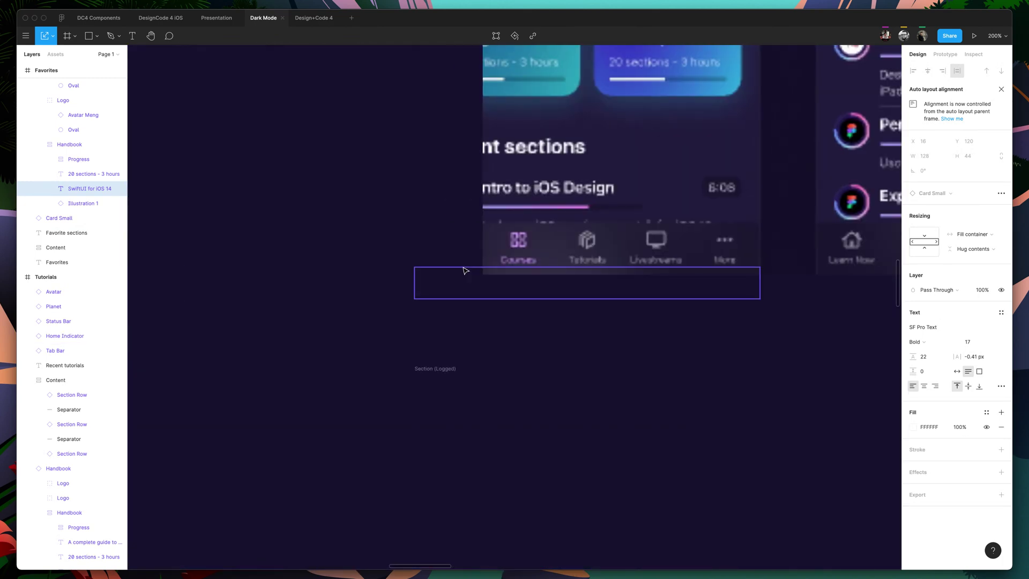
pyautogui.scroll(3, 466, 270)
pyautogui.hscroll(-5, 466, 271)
pyautogui.press('super+minus')
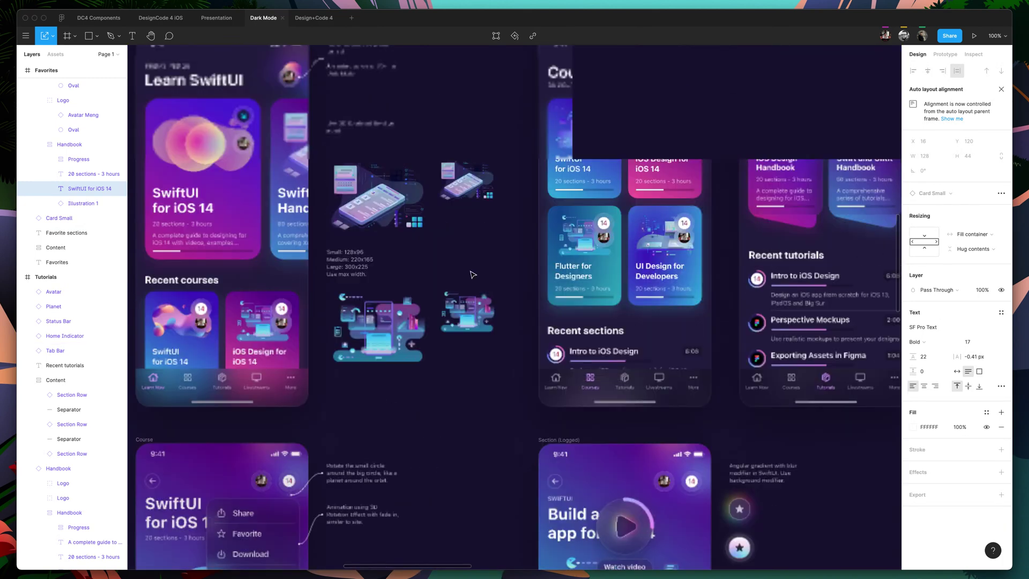
pyautogui.scroll(10, 471, 275)
pyautogui.hscroll(-14, 471, 274)
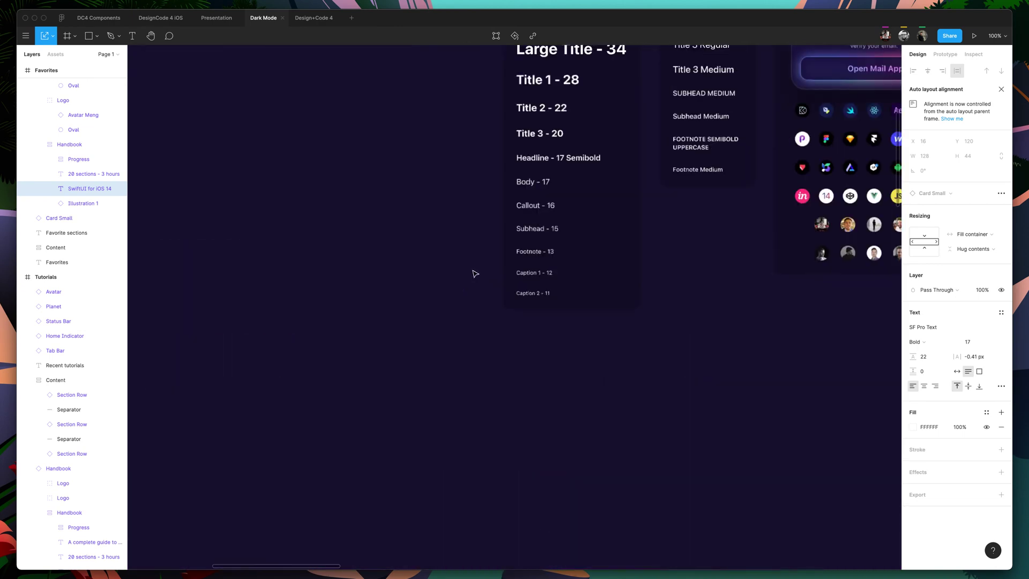
pyautogui.hscroll(3, 475, 274)
pyautogui.scroll(4, 475, 273)
pyautogui.press('super+plus')
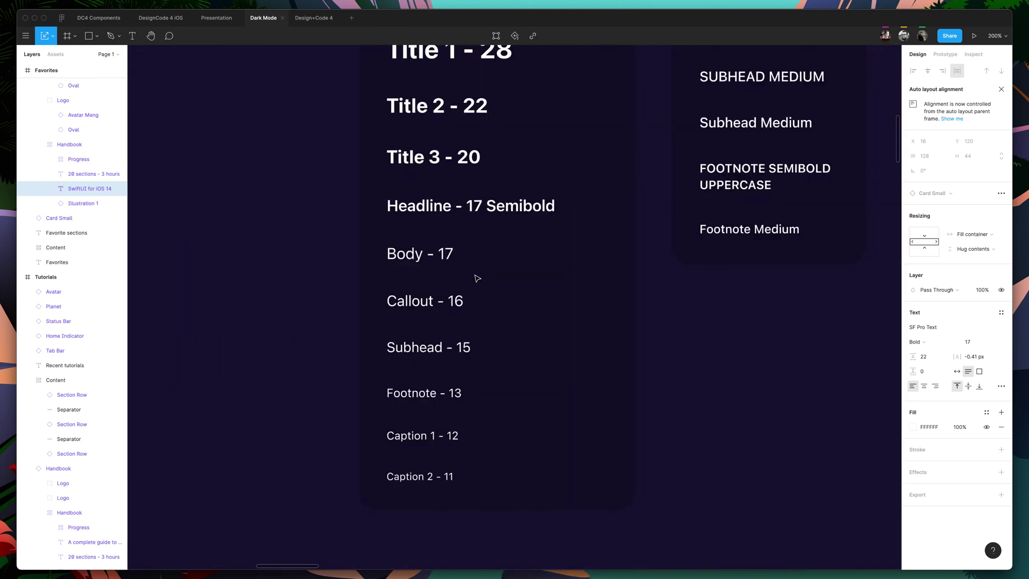
pyautogui.scroll(5, 477, 279)
pyautogui.hscroll(3, 475, 276)
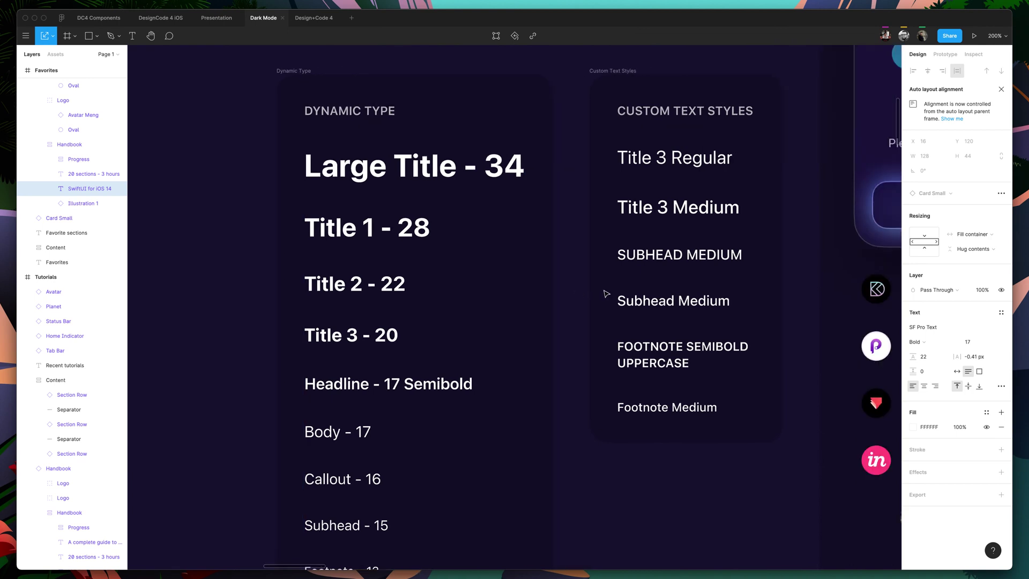
# Review the Dynamic Type scale from Large Title to Caption 2 alongside the custom text styles.
pyautogui.hscroll(2, 605, 293)
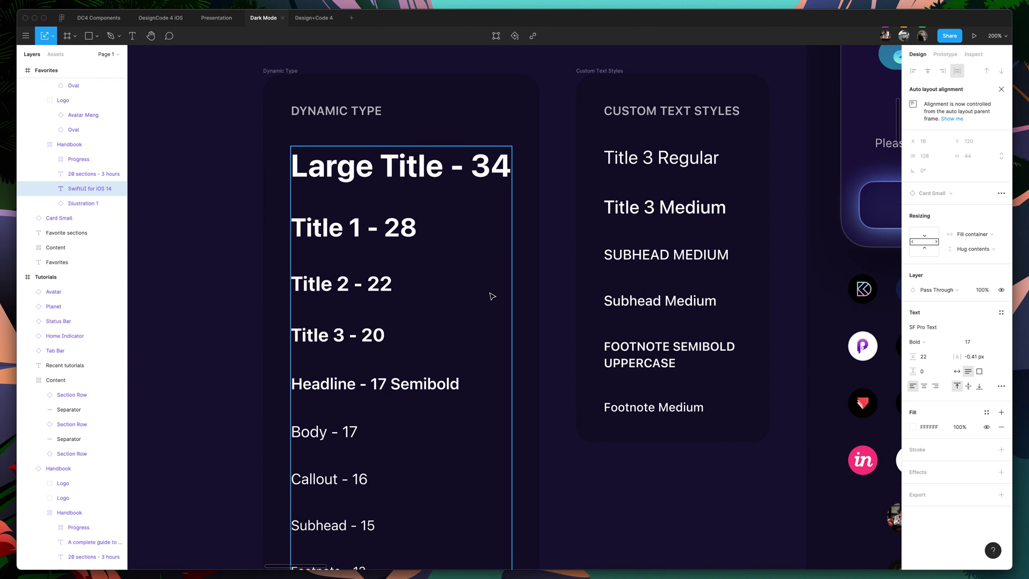
pyautogui.scroll(-2, 365, 262)
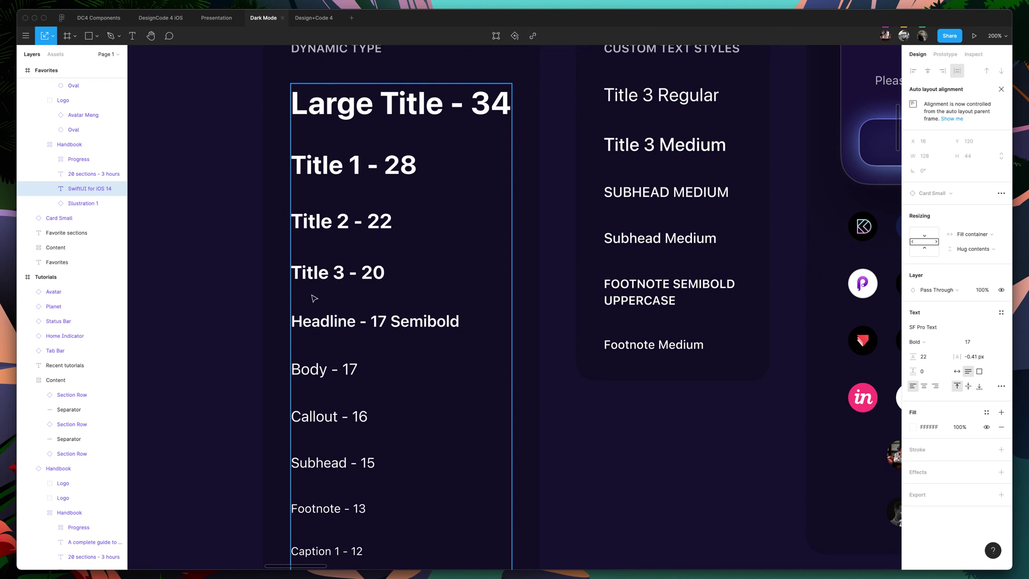
pyautogui.scroll(-3, 254, 245)
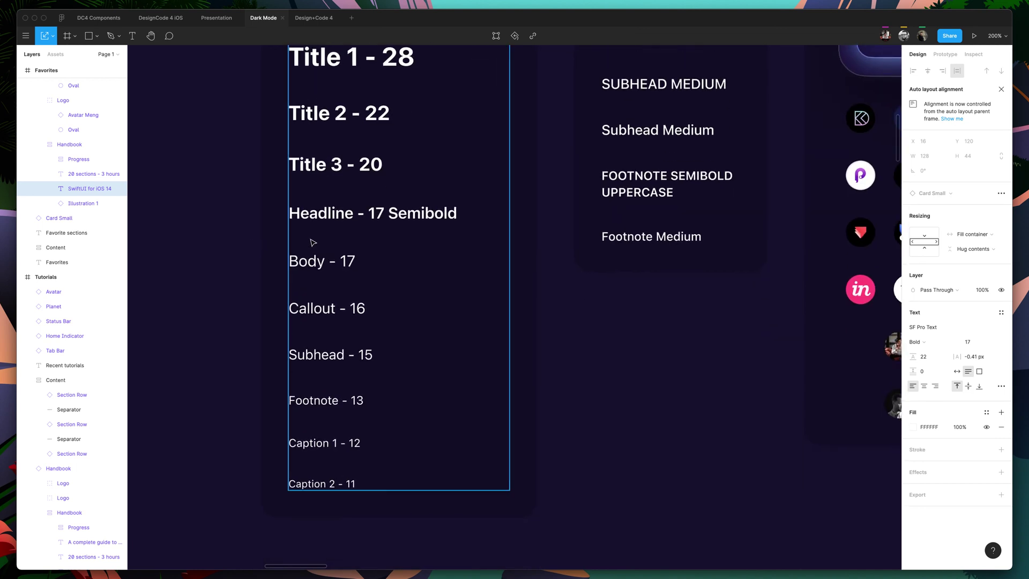
pyautogui.scroll(6, 641, 350)
pyautogui.hscroll(2, 641, 350)
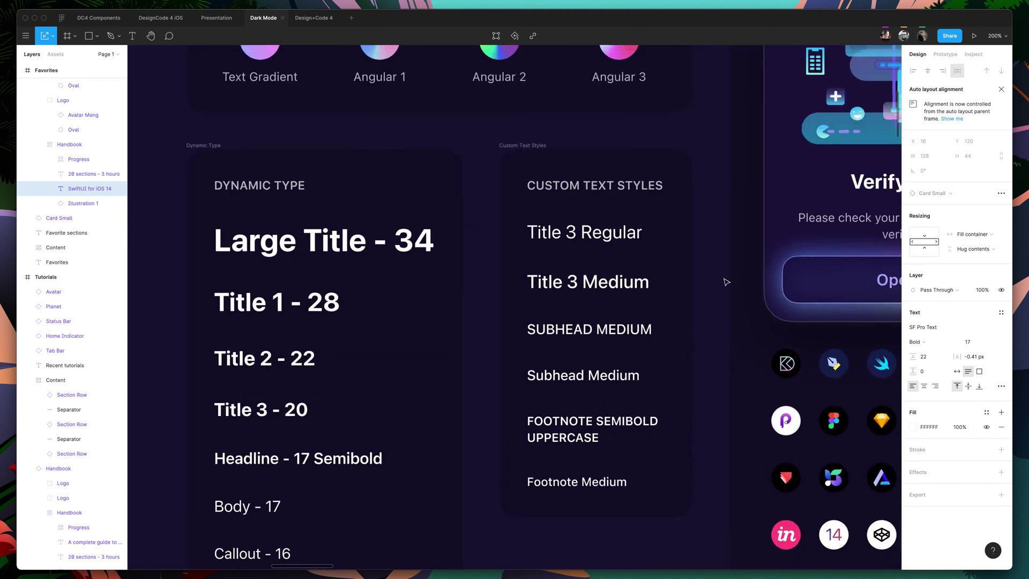
# Inspect the Large Title sample and the Title 3 Medium custom text style.
pyautogui.click(301, 246)
pyautogui.click(660, 283)
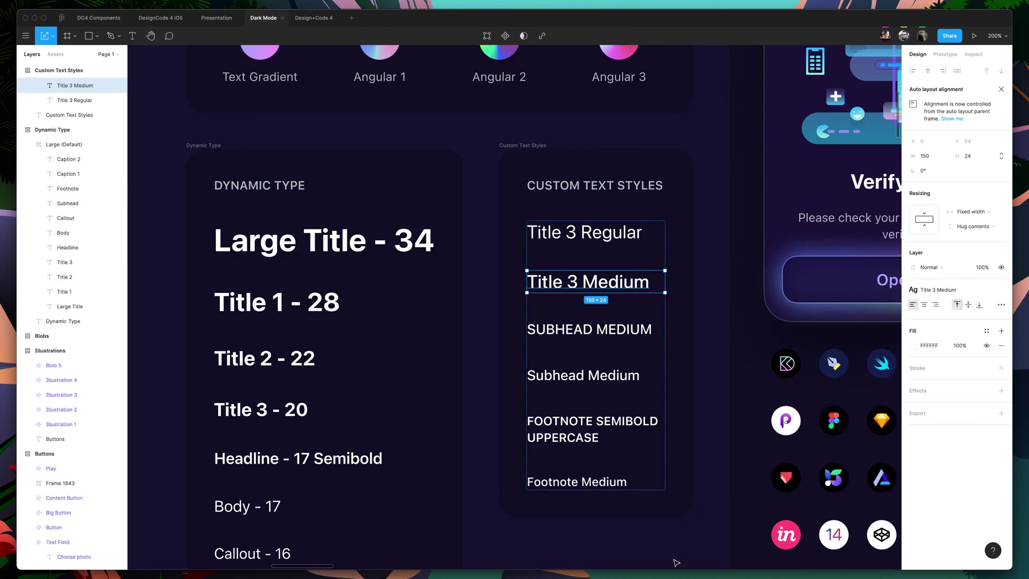
pyautogui.scroll(-2, 677, 551)
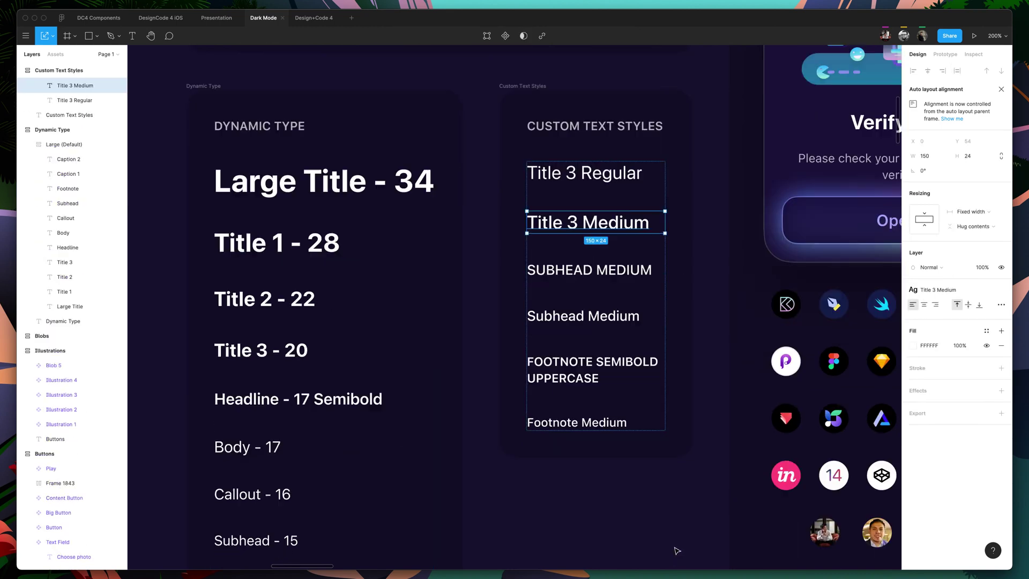
# Inspect the Subhead Medium Uppercase and Footnote Semibold Uppercase text styles, highlighting the words MEDIUM and UPPERCASE in their samples.
pyautogui.click(603, 268)
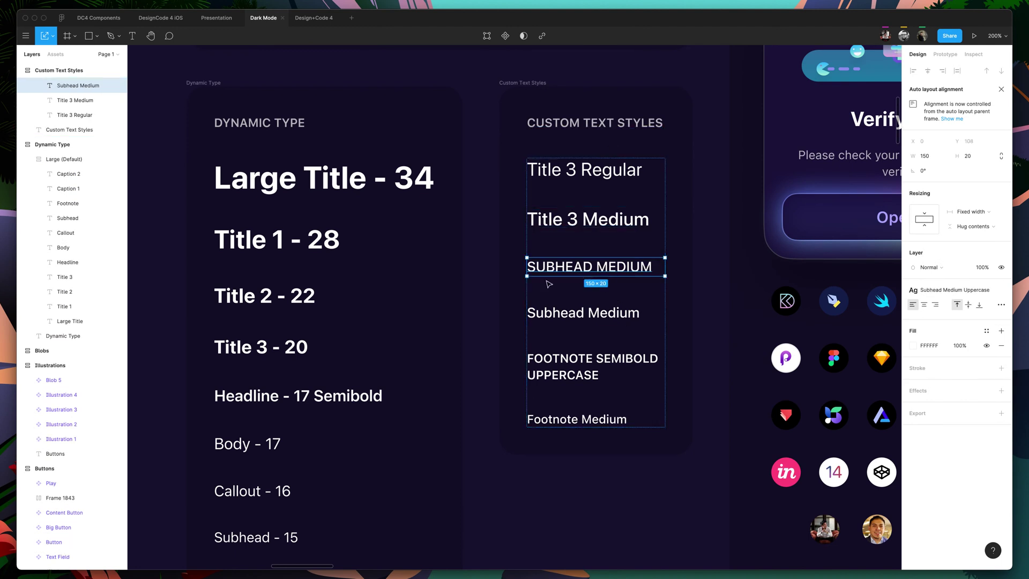
pyautogui.doubleClick(638, 272)
pyautogui.doubleClick(641, 273)
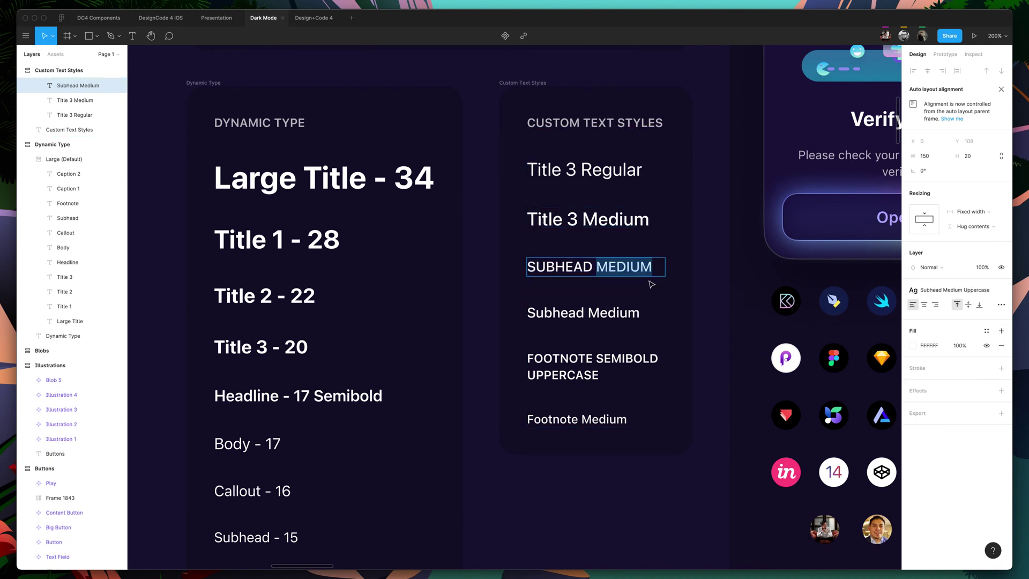
pyautogui.click(651, 358)
pyautogui.doubleClick(582, 377)
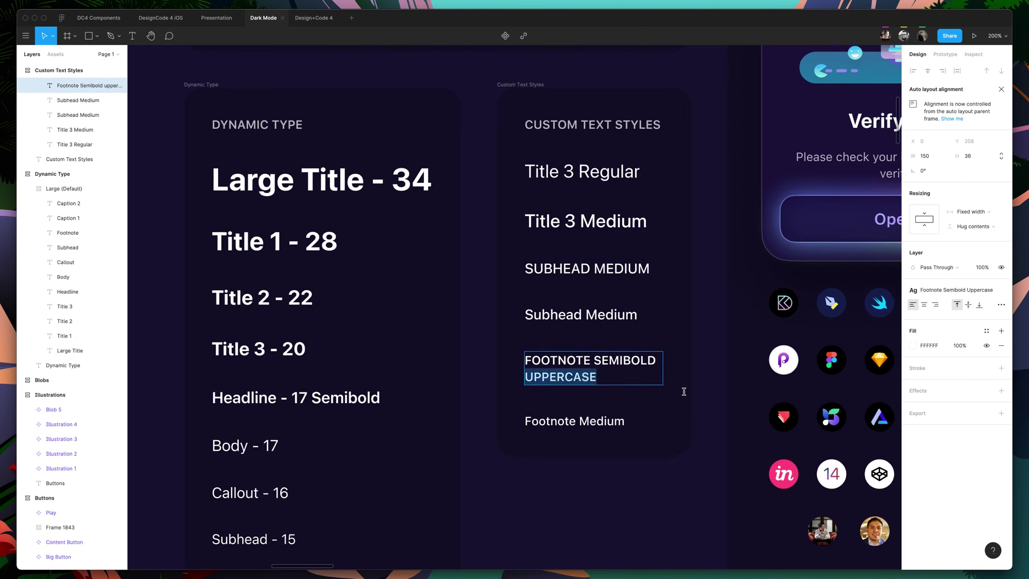
pyautogui.scroll(-2, 689, 390)
pyautogui.press('Escape')
# Review the text styles beside the color swatches, icons and card components, and clear the selection.
pyautogui.hscroll(4, 691, 390)
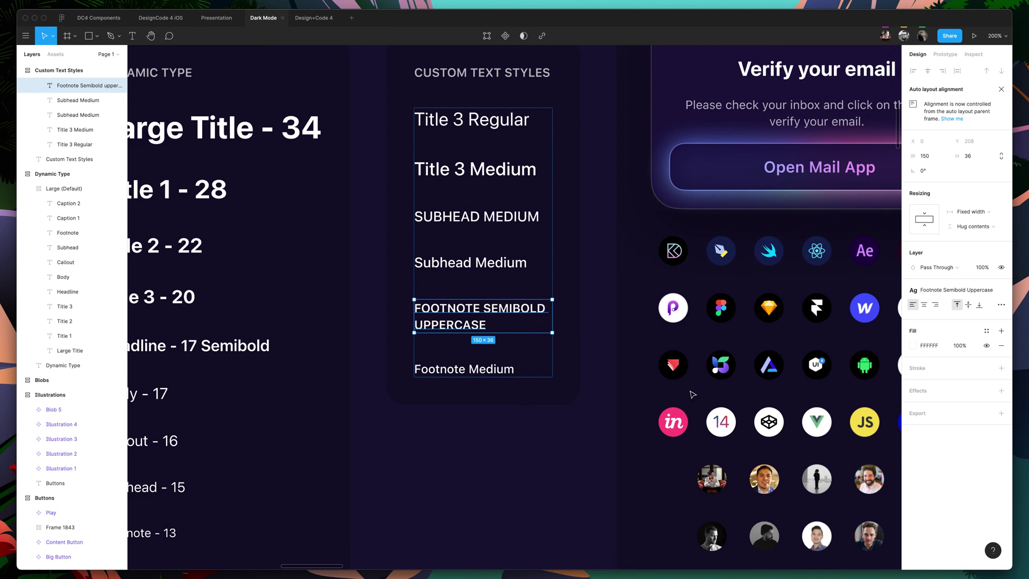
pyautogui.scroll(-5, 693, 394)
pyautogui.hscroll(2, 497, 425)
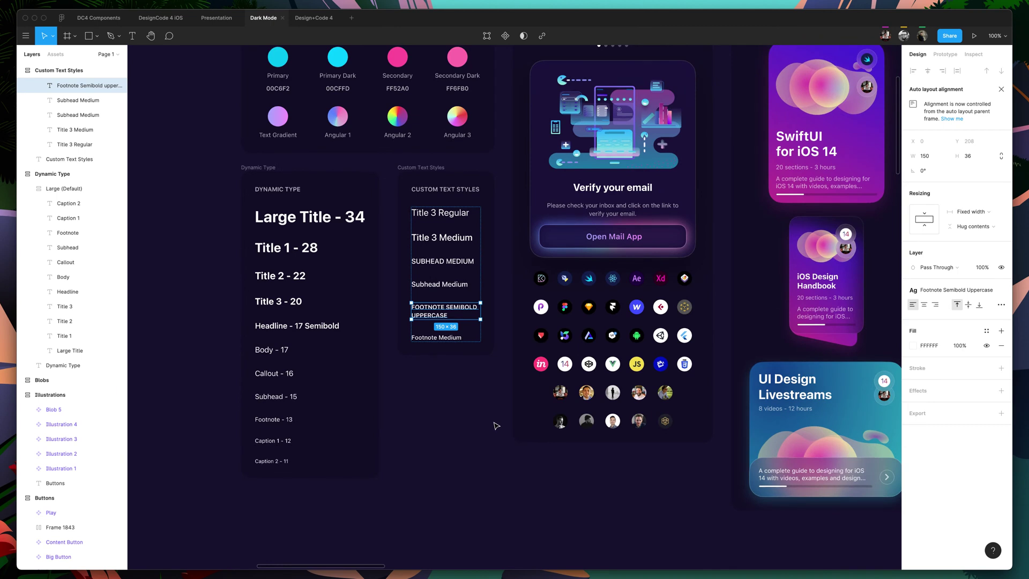
pyautogui.click(459, 420)
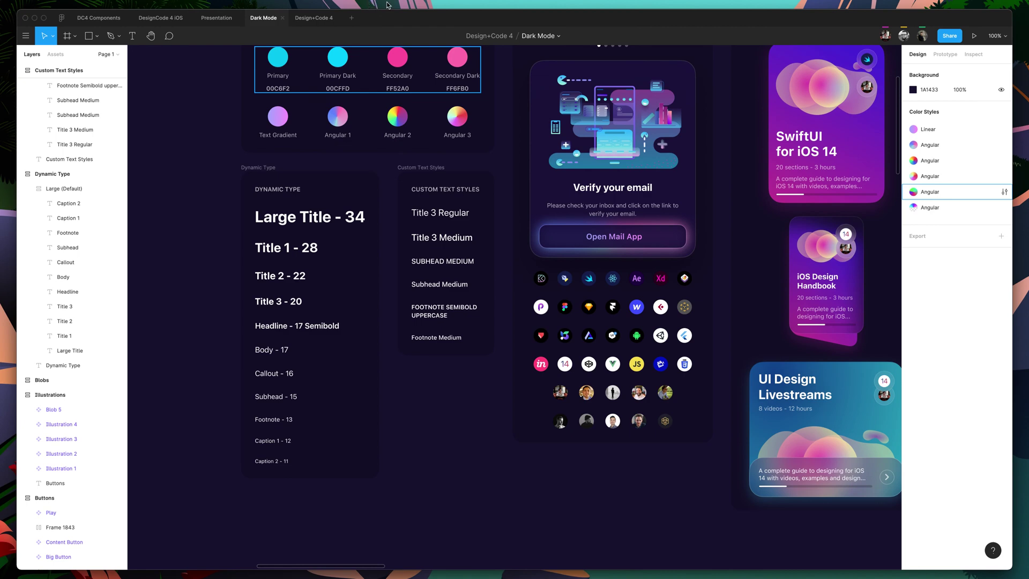
# Locate the Modal screen with the subscription confirmation and inspect its modal card up close.
pyautogui.scroll(-5, 418, 459)
pyautogui.hscroll(5, 417, 458)
pyautogui.scroll(-10, 418, 459)
pyautogui.hscroll(10, 418, 459)
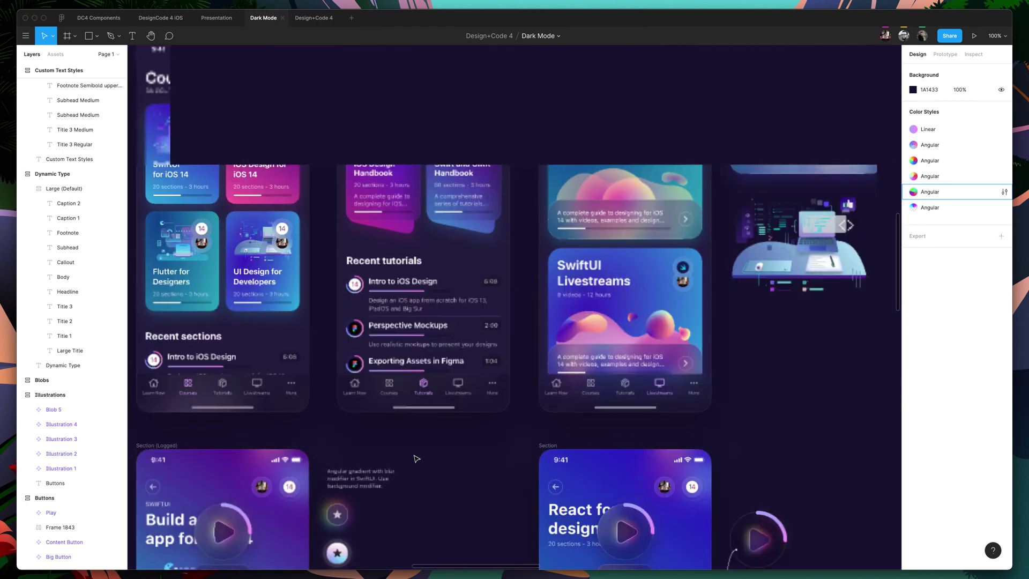
pyautogui.scroll(-2, 413, 459)
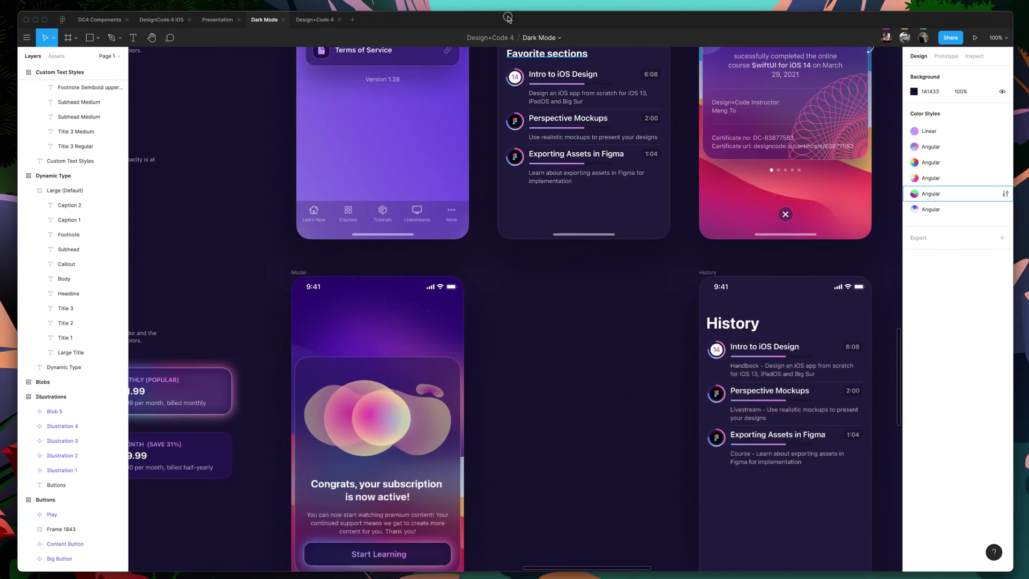
pyautogui.scroll(-6, 518, 340)
pyautogui.hscroll(-1, 517, 340)
pyautogui.scroll(5, 523, 339)
pyautogui.hscroll(-4, 523, 339)
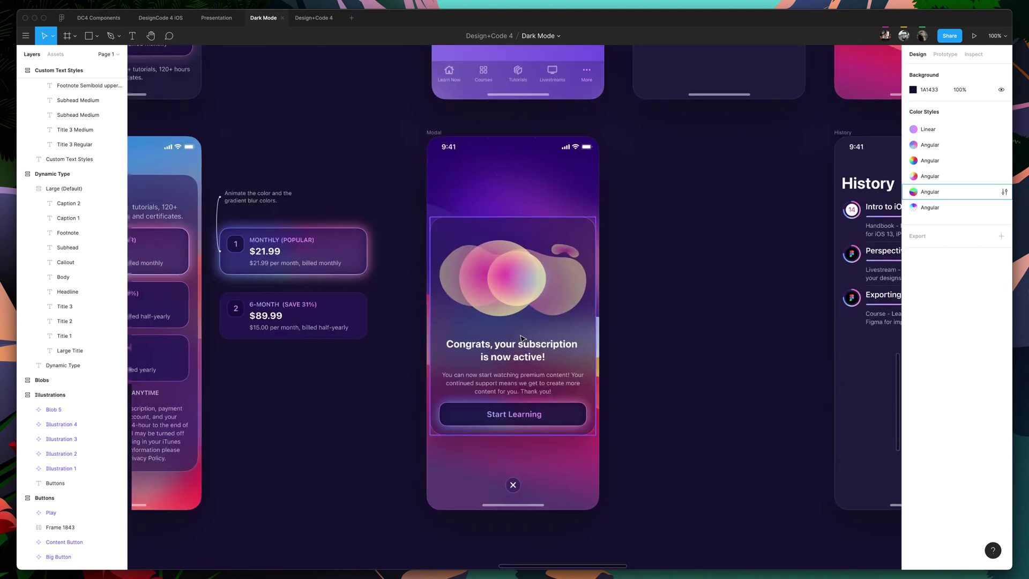
pyautogui.click(541, 333)
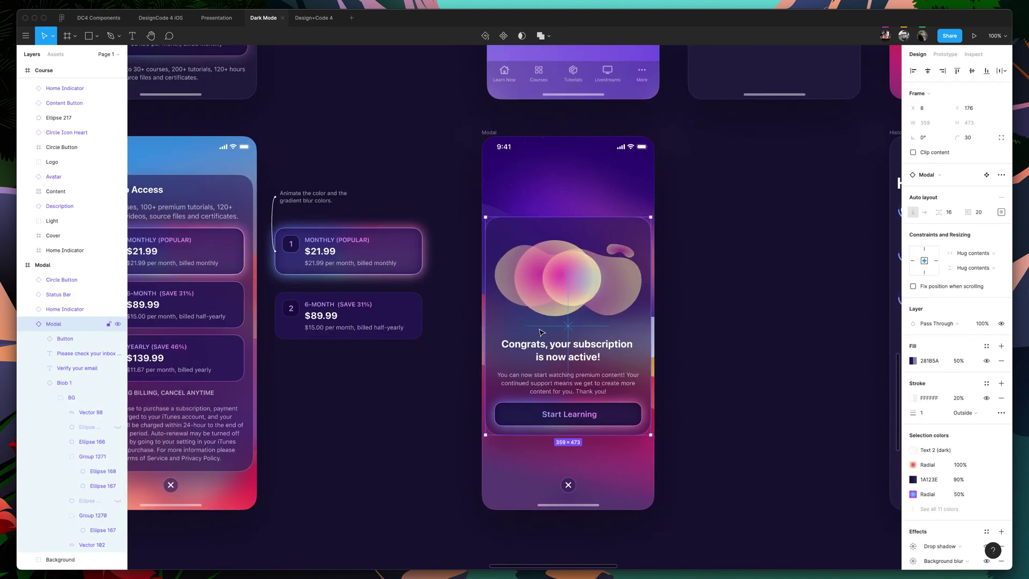
pyautogui.press('super+equal')
pyautogui.hscroll(1, 539, 328)
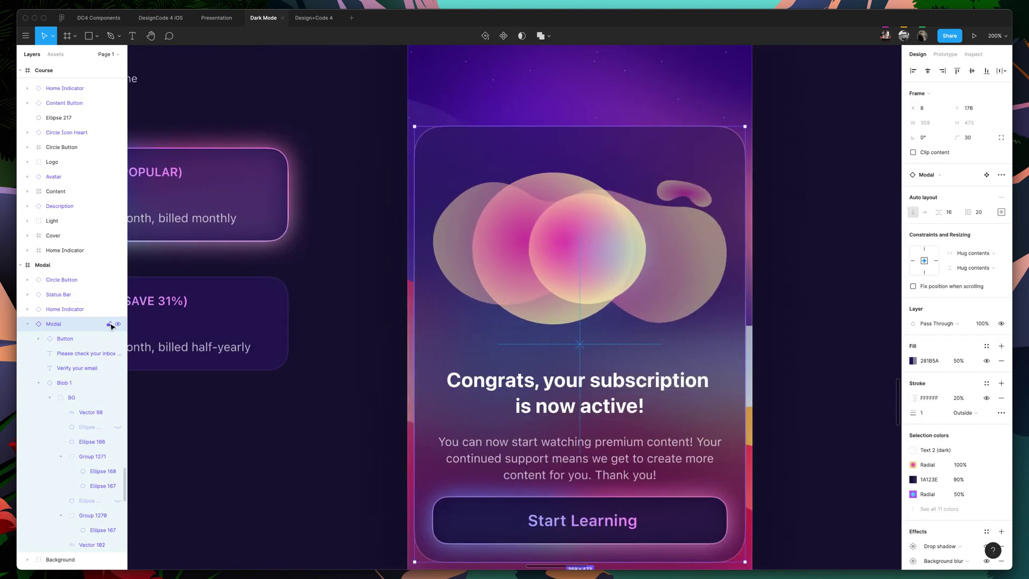
# Hide the modal card layer on the Modal screen to expose the full wave background.
pyautogui.click(118, 323)
pyautogui.click(28, 324)
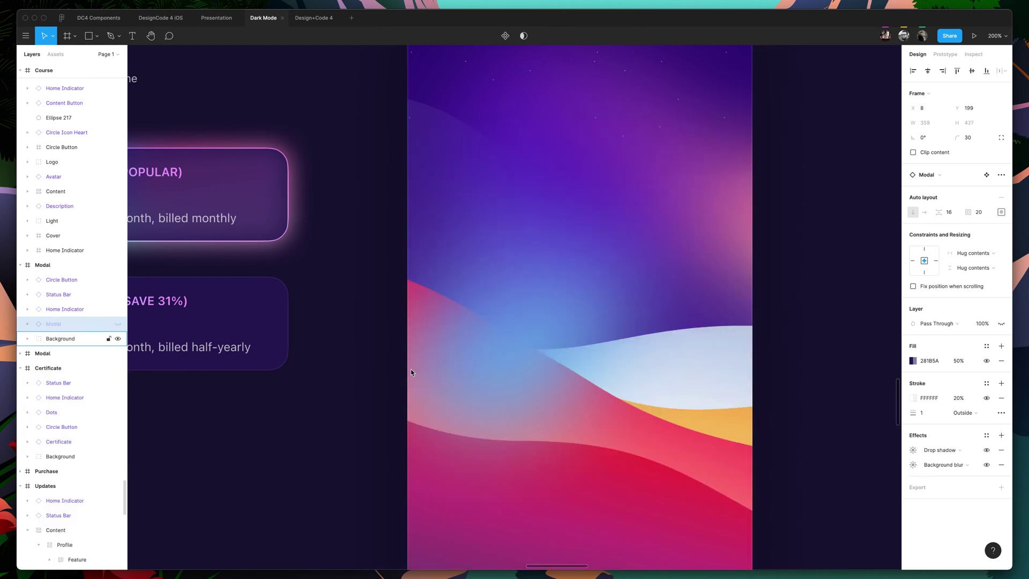
pyautogui.scroll(-3, 392, 370)
pyautogui.press('super+minus')
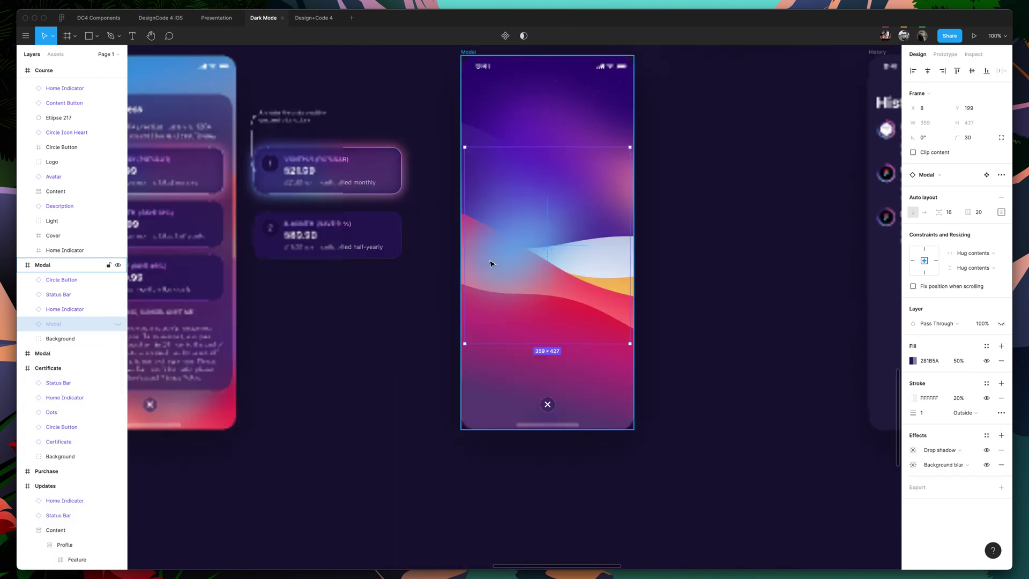
pyautogui.scroll(1, 453, 271)
# Try deleting the layers from Stars to livestream-wave1 in the Modal screen's Background group, and undo the deletion.
pyautogui.click(489, 269)
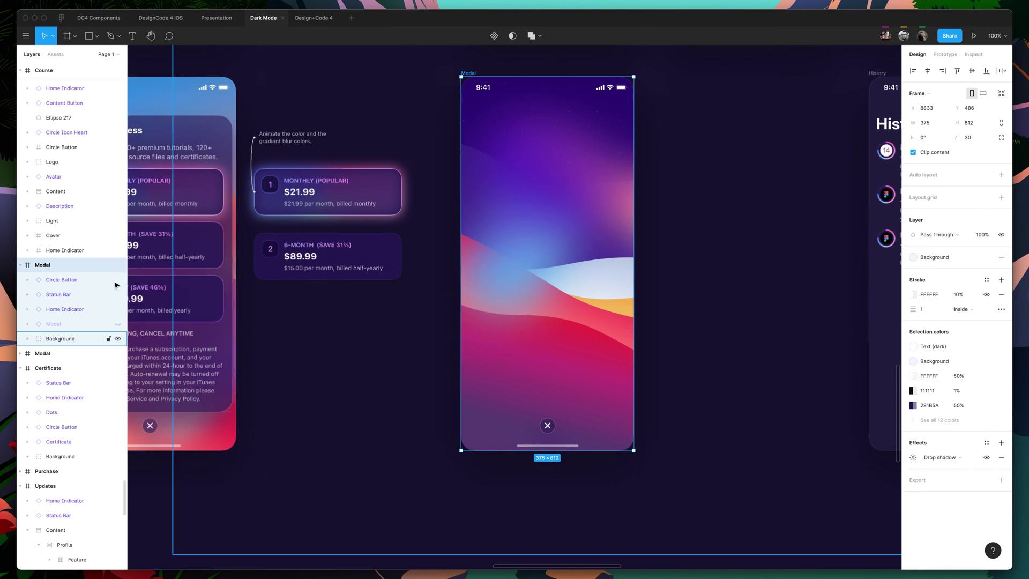
pyautogui.click(101, 312)
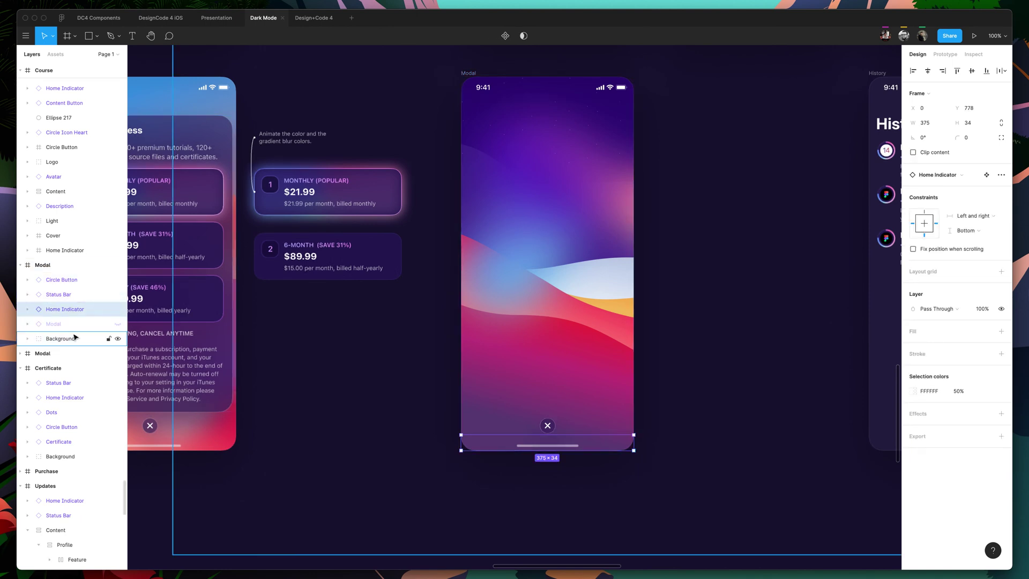
pyautogui.click(28, 339)
pyautogui.click(64, 355)
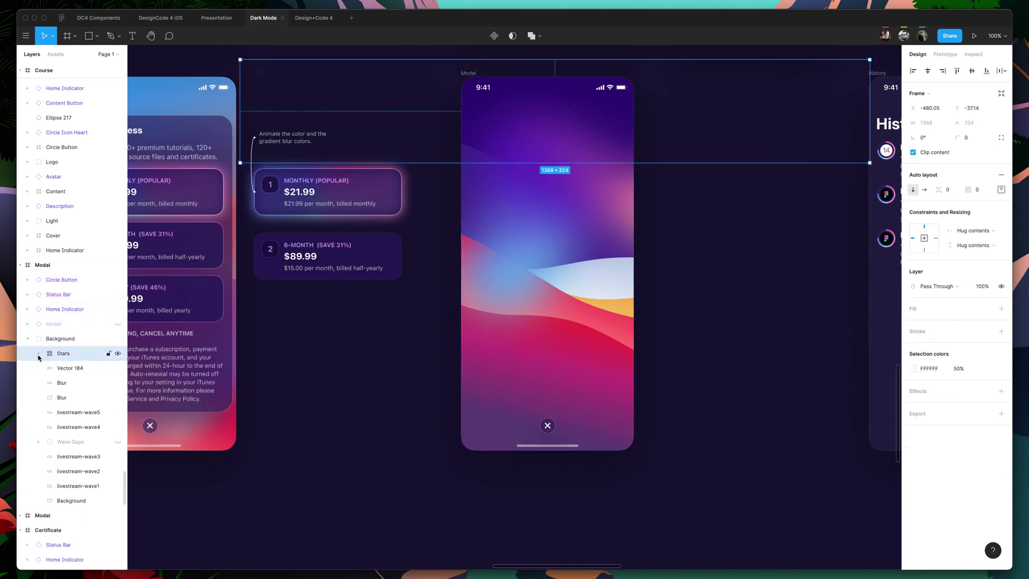
pyautogui.click(76, 486)
pyautogui.keyDown('shift'); pyautogui.click(70, 355); pyautogui.keyUp('shift')
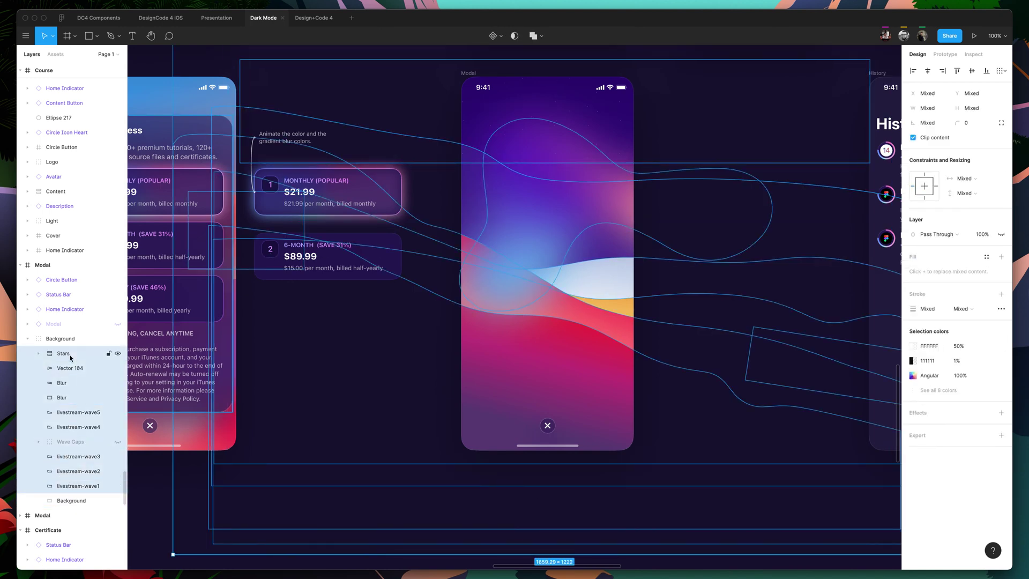
pyautogui.press('Delete')
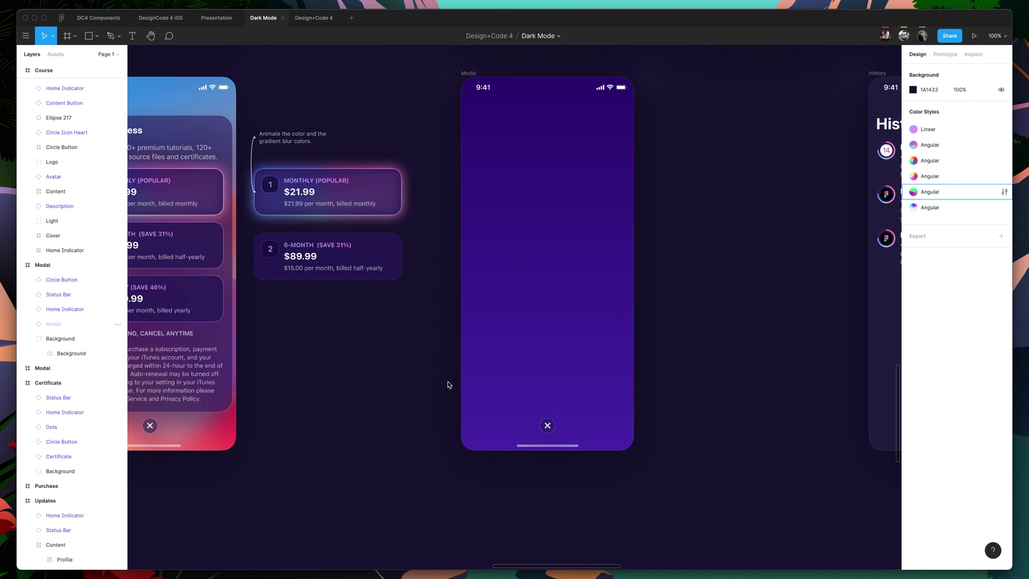
pyautogui.press('super+z')
# Hide the blurred Vector 104 blob, inspect the livestream-wave5 layer in the Modal background, and clear the selection.
pyautogui.click(523, 233)
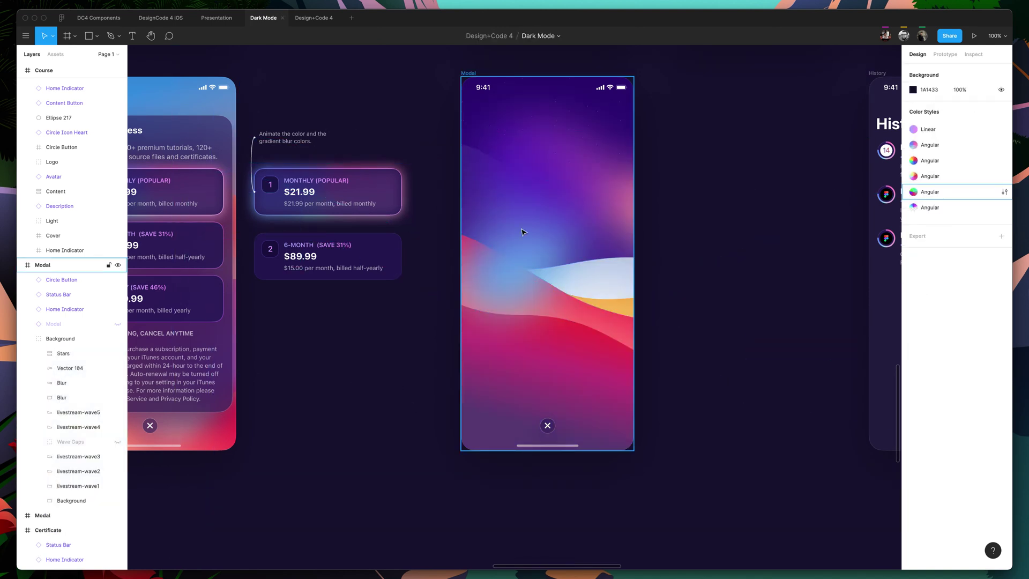
pyautogui.doubleClick(519, 231)
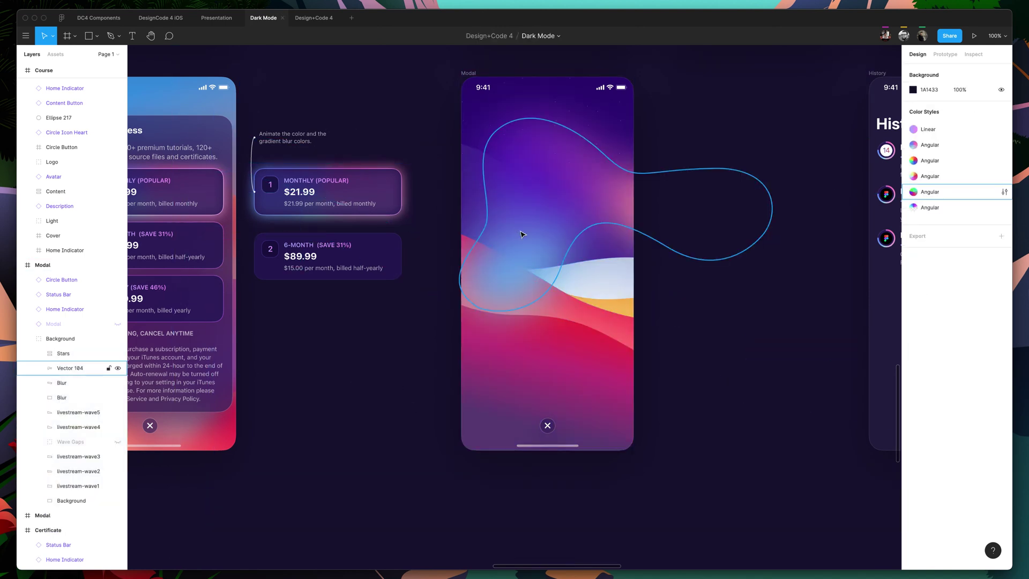
pyautogui.click(118, 367)
pyautogui.keyDown('super'); pyautogui.click(536, 346); pyautogui.keyUp('super')
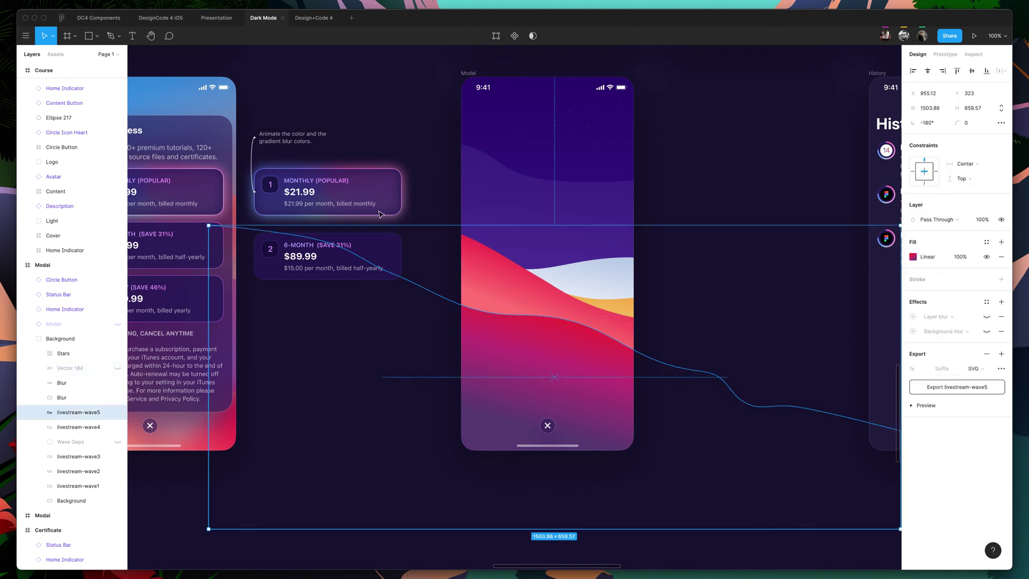
pyautogui.click(367, 414)
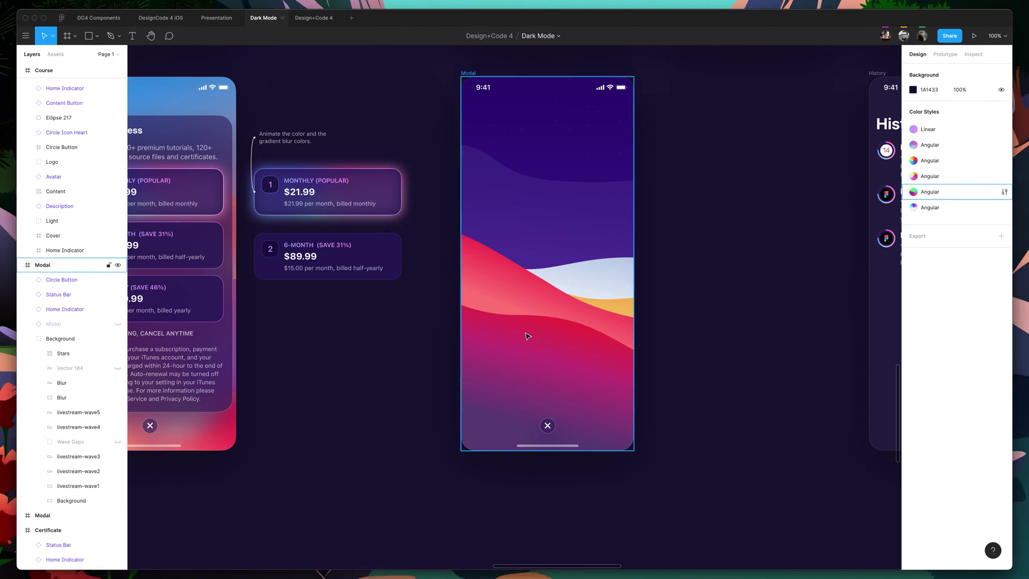
# Search the Figma Community plugins for "wave".
pyautogui.click(61, 18)
pyautogui.click(60, 82)
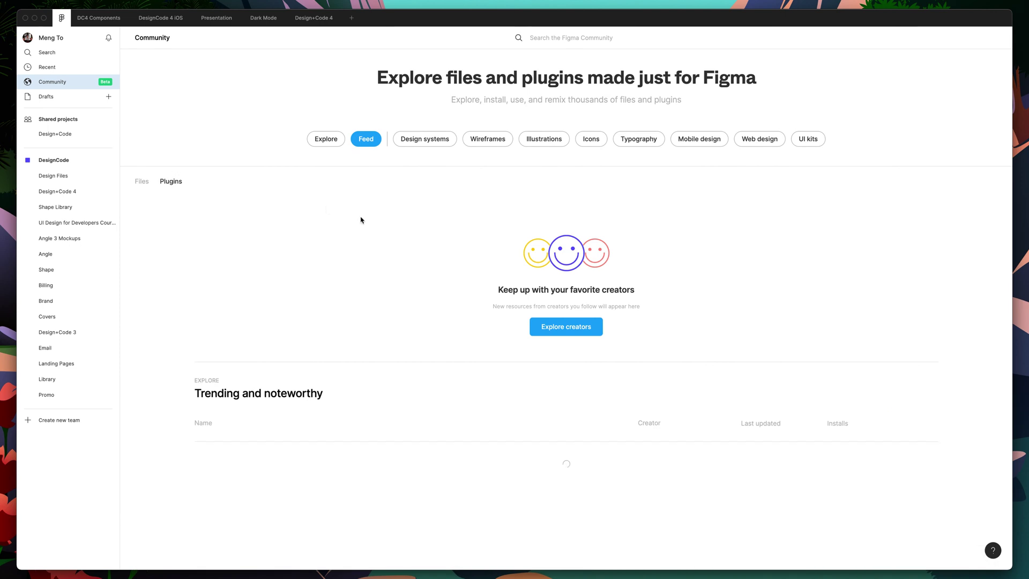
pyautogui.click(581, 36)
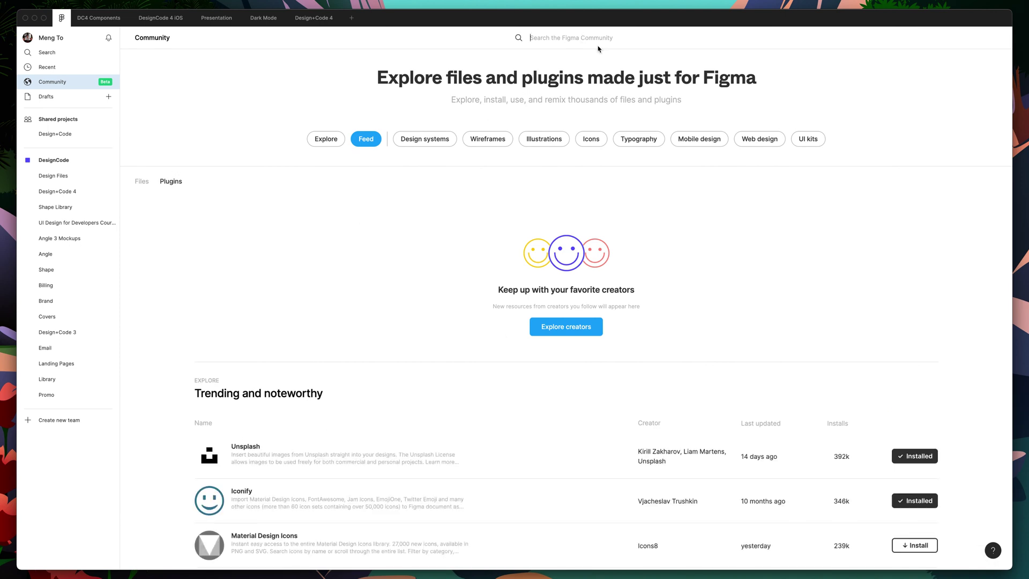
pyautogui.write('wave')
pyautogui.press('Return')
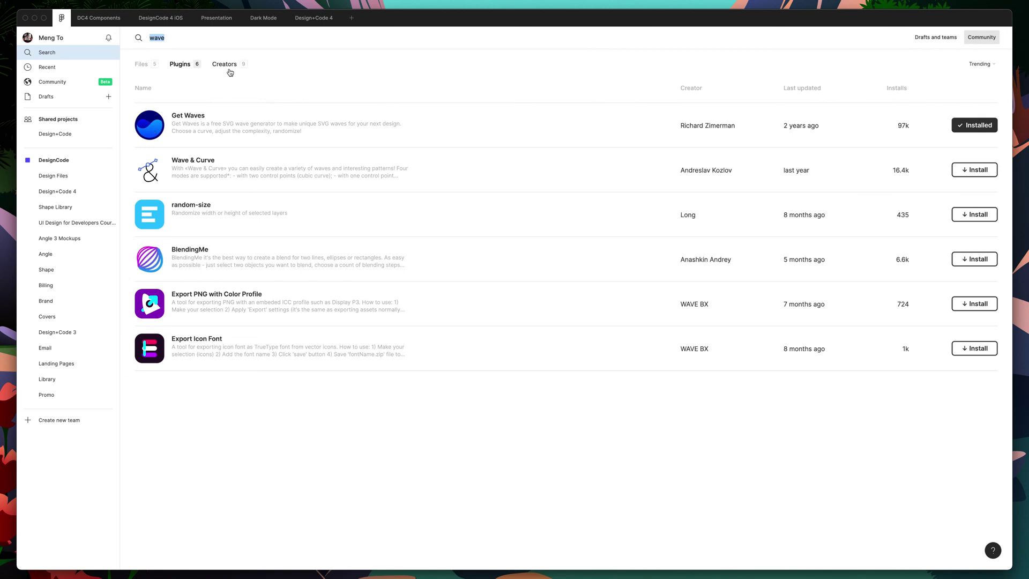
pyautogui.click(169, 38)
pyautogui.doubleClick(168, 38)
pyautogui.click(617, 247)
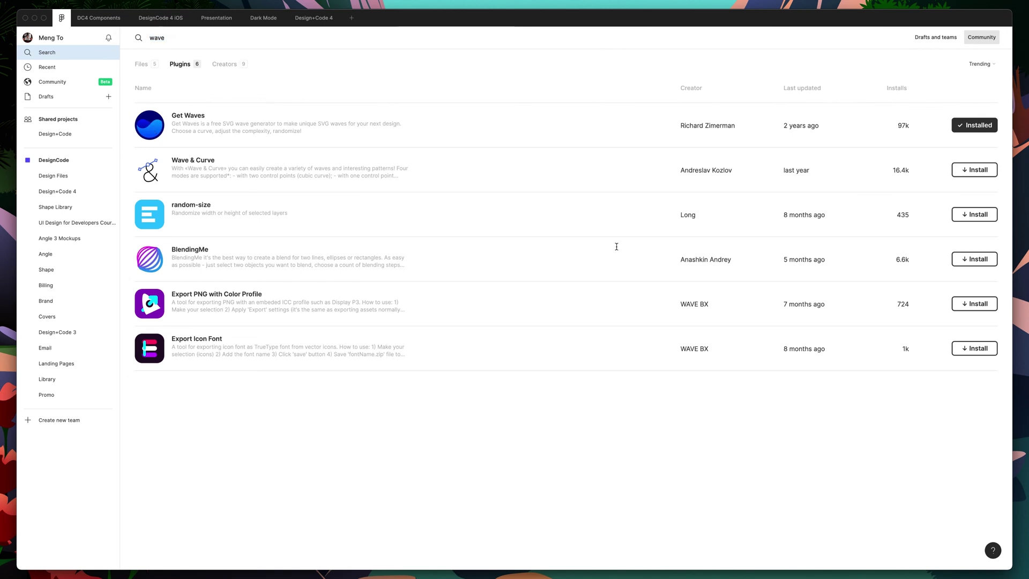
# Search the Community plugins for "looper" and for "blob".
pyautogui.click(190, 43)
pyautogui.write('looper')
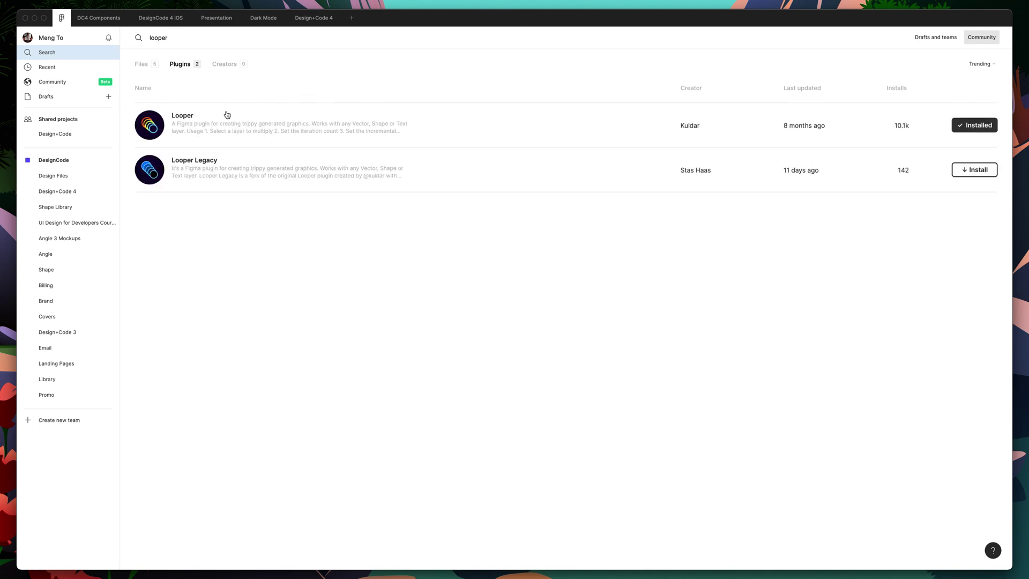
pyautogui.click(177, 34)
pyautogui.write('blob')
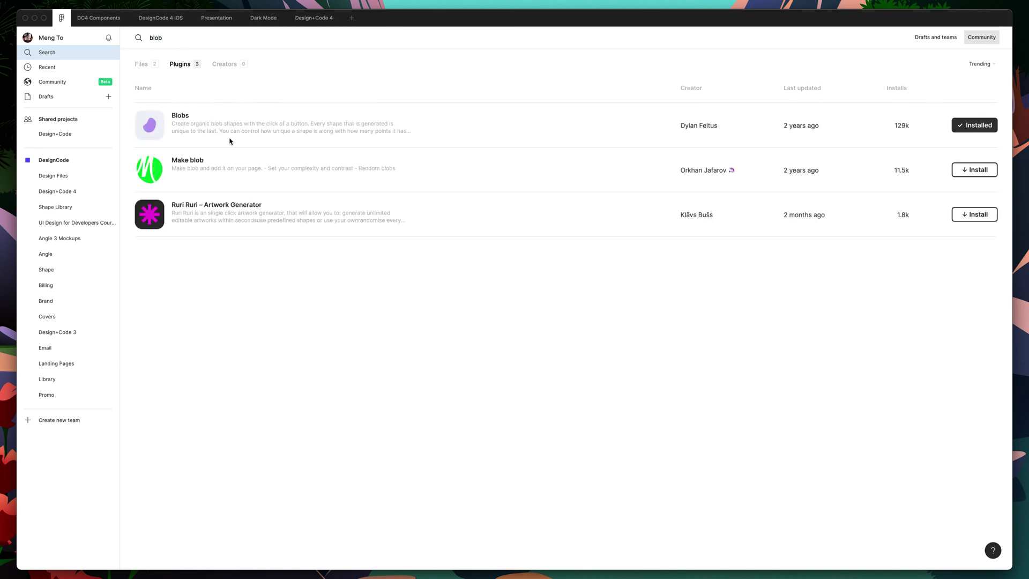
pyautogui.click(163, 38)
# Return to the Dark Mode file, show the Wave Gaps group in the Modal background, and inspect its Path 3 line and the Stars layer.
pyautogui.click(263, 18)
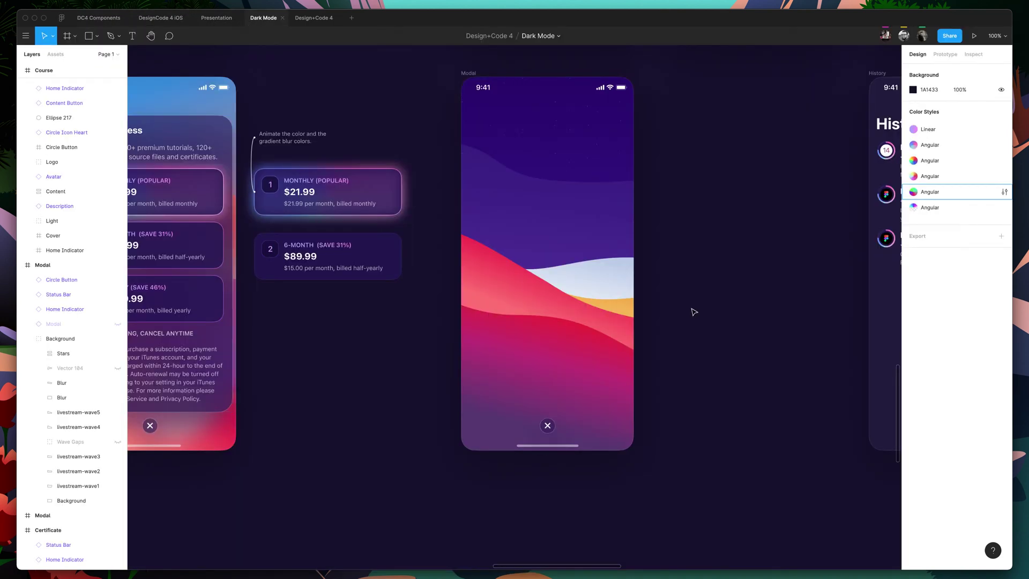
pyautogui.scroll(1, 587, 265)
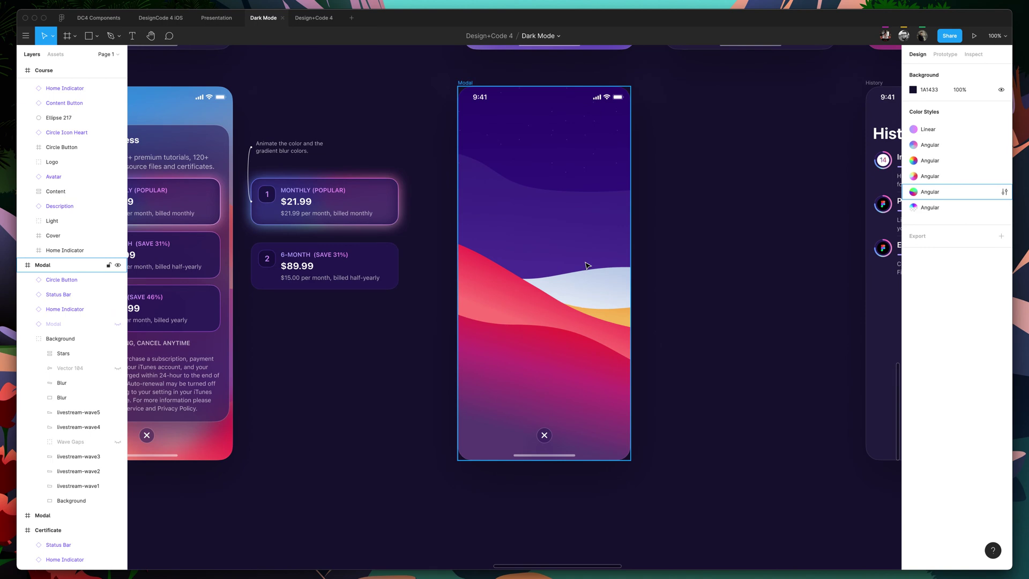
pyautogui.click(556, 243)
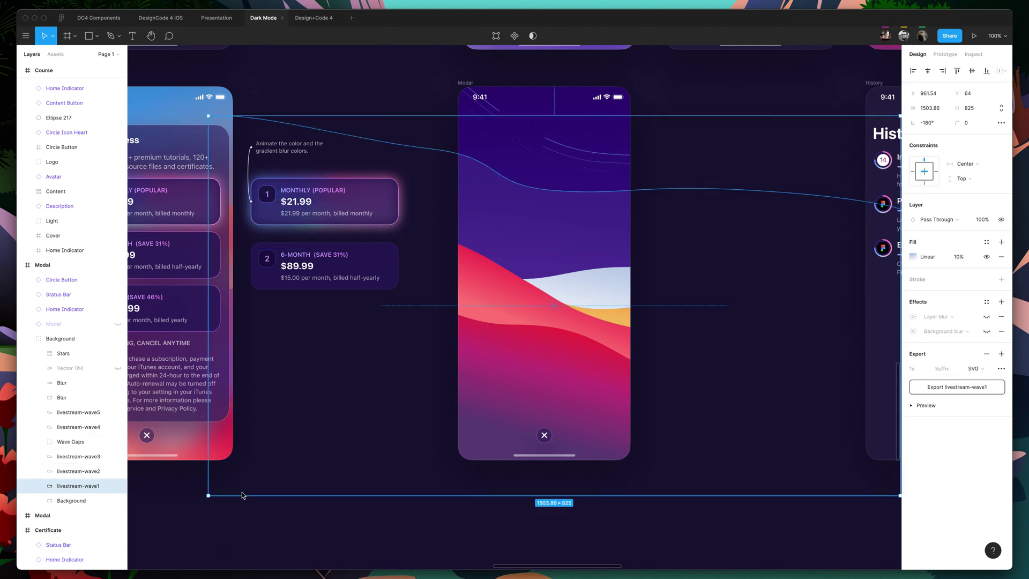
pyautogui.doubleClick(558, 161)
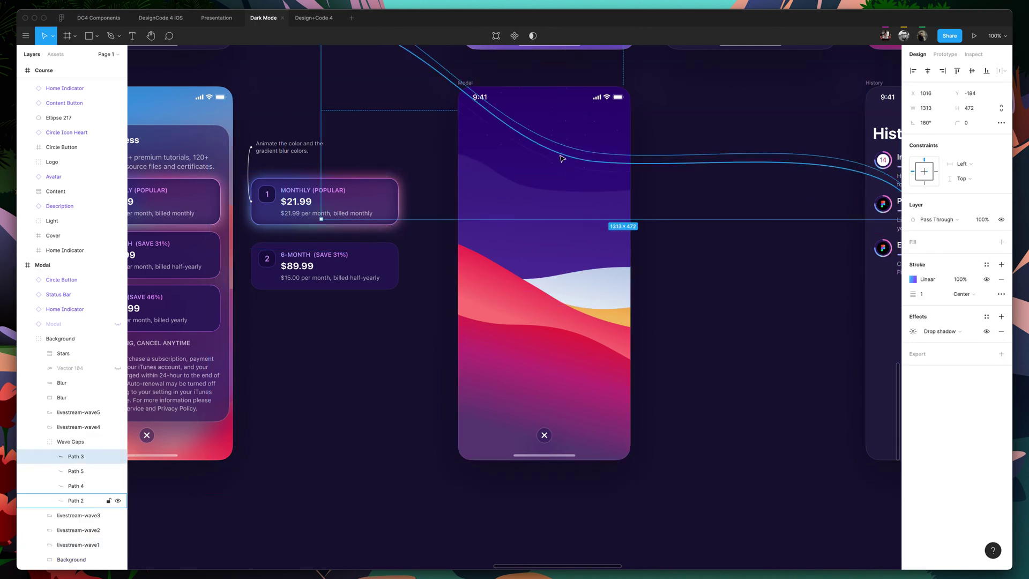
pyautogui.click(558, 119)
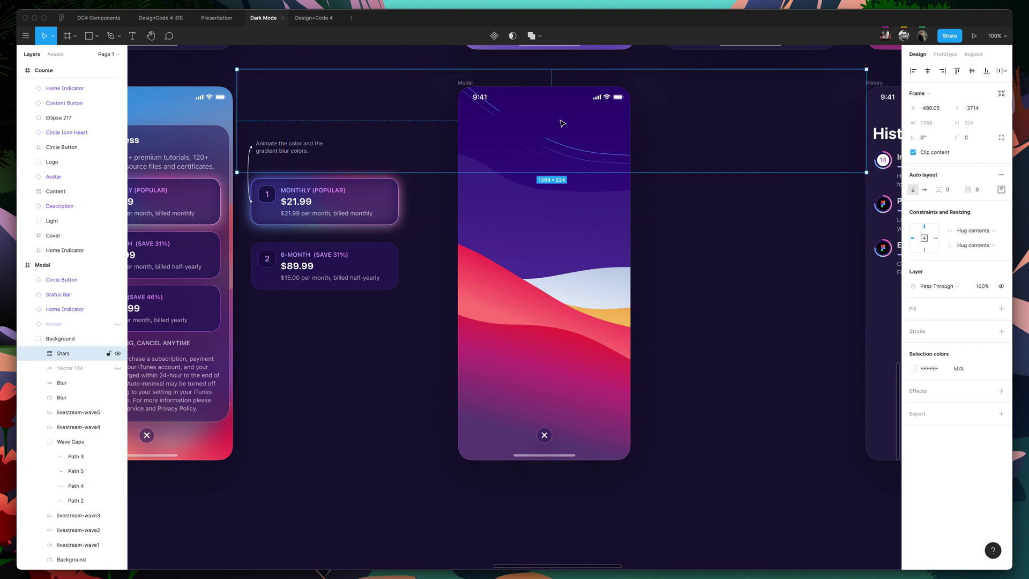
pyautogui.hscroll(2, 552, 128)
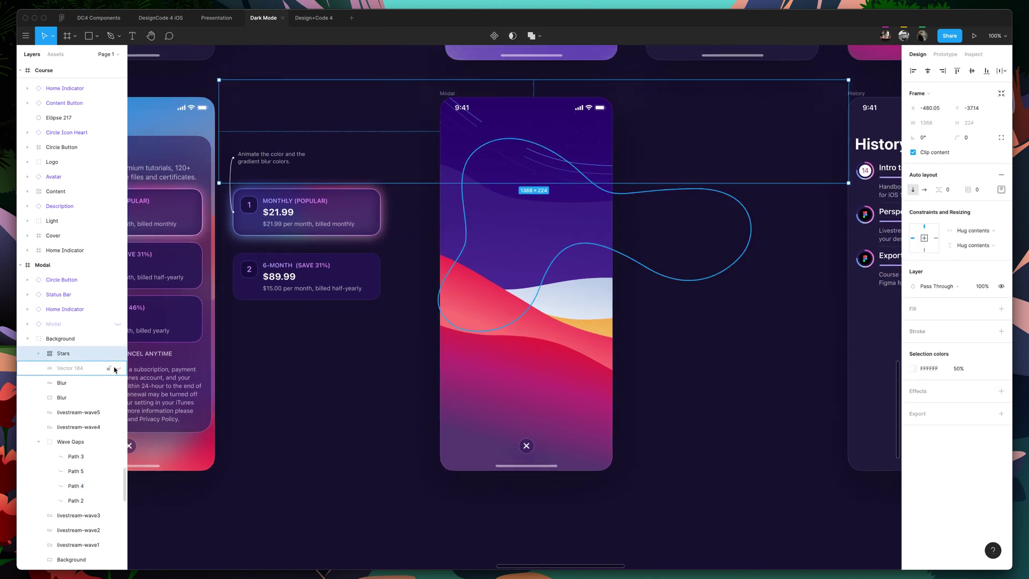
# Show the Vector 104 blob again and toggle its layer blur off and back on.
pyautogui.click(117, 367)
pyautogui.click(550, 202)
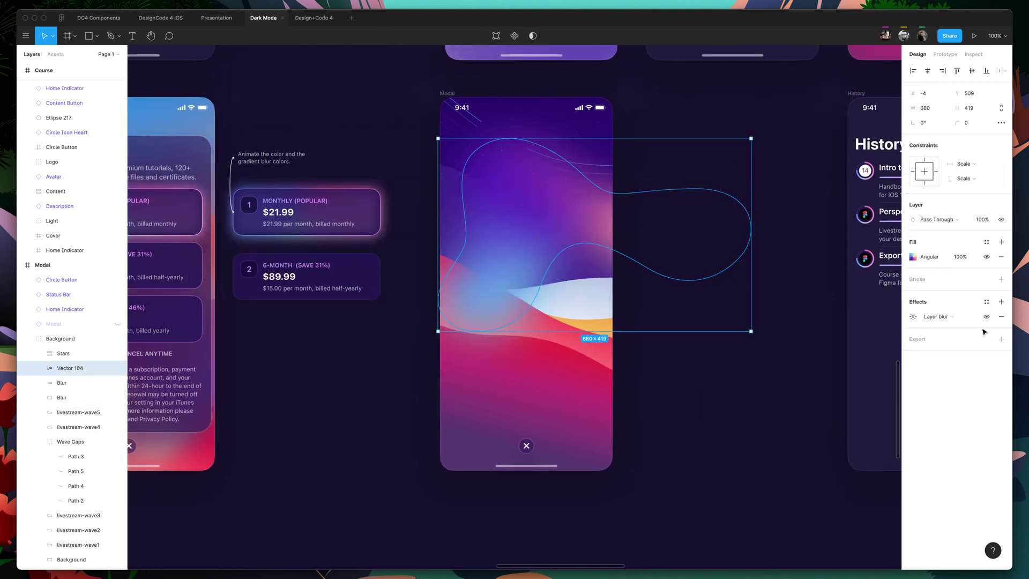
pyautogui.click(986, 317)
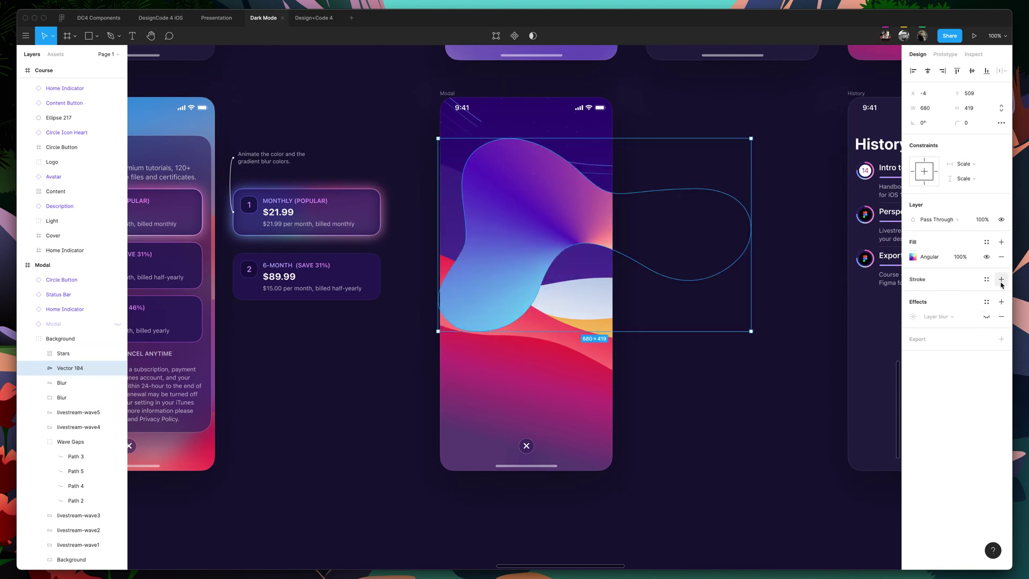
pyautogui.click(986, 316)
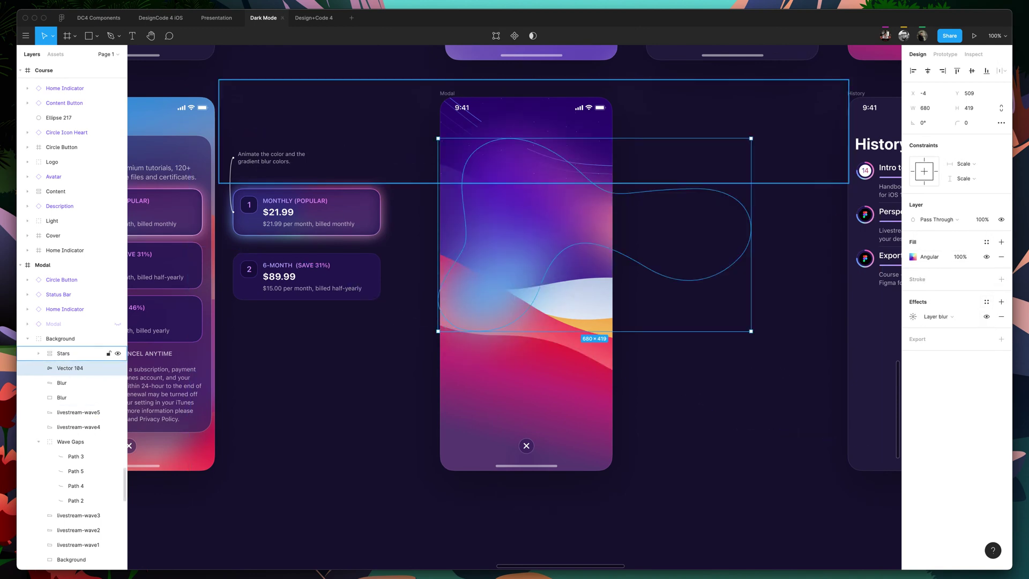
# Show the modal card again over the background and select the blurred Vector 104 blob behind it.
pyautogui.click(41, 447)
pyautogui.click(41, 444)
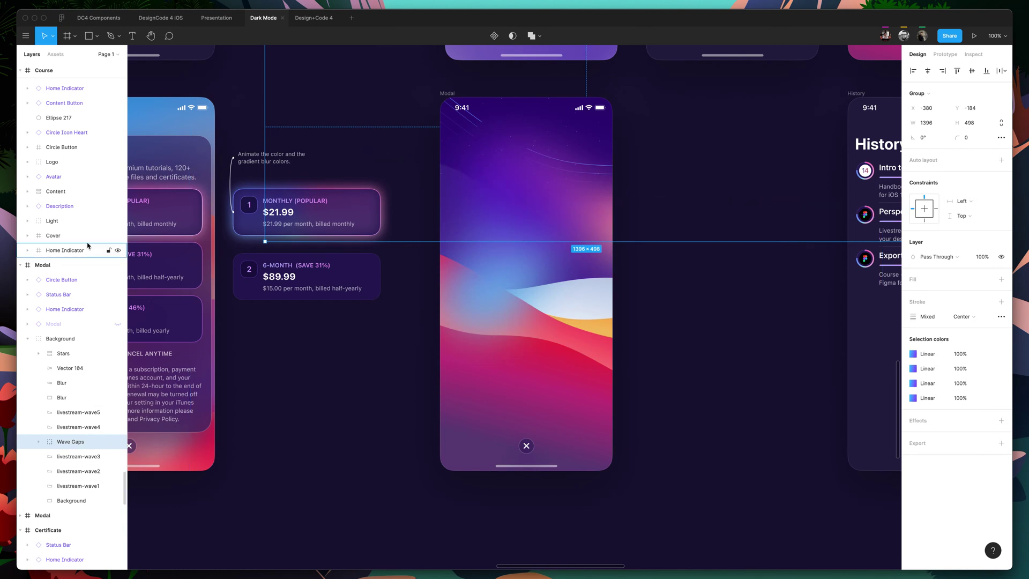
pyautogui.click(118, 324)
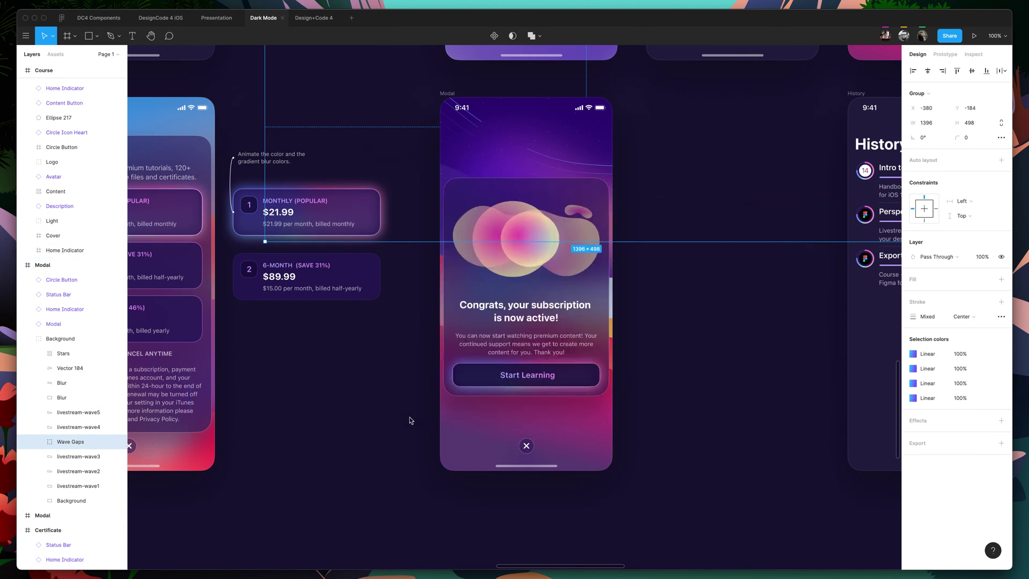
pyautogui.click(750, 392)
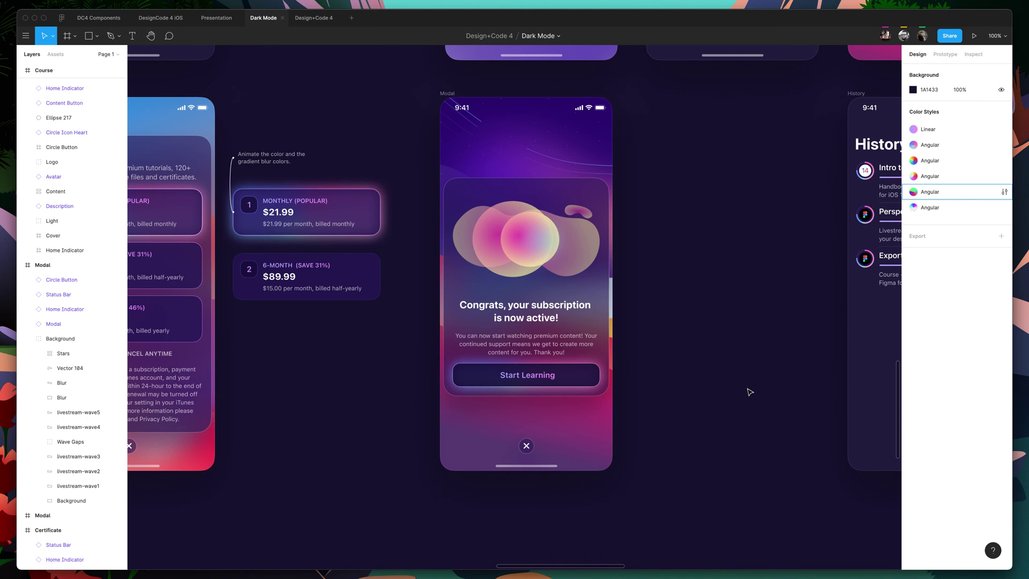
pyautogui.keyDown('super'); pyautogui.click(507, 144); pyautogui.keyUp('super')
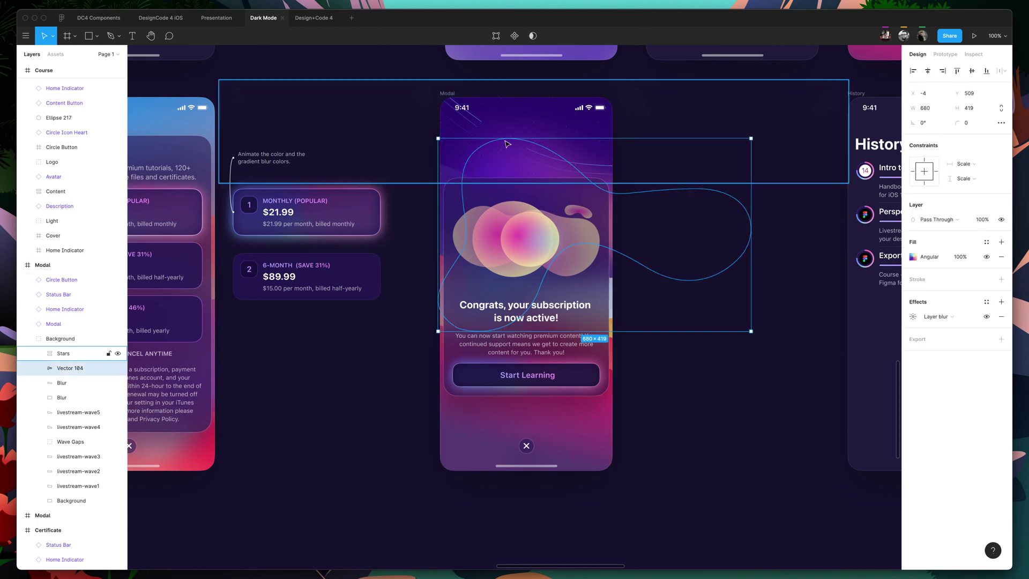
# Select the Path 3 line in the Modal background and set its advanced stroke dashes to 5, 5.
pyautogui.keyDown('super'); pyautogui.click(476, 119); pyautogui.keyUp('super')
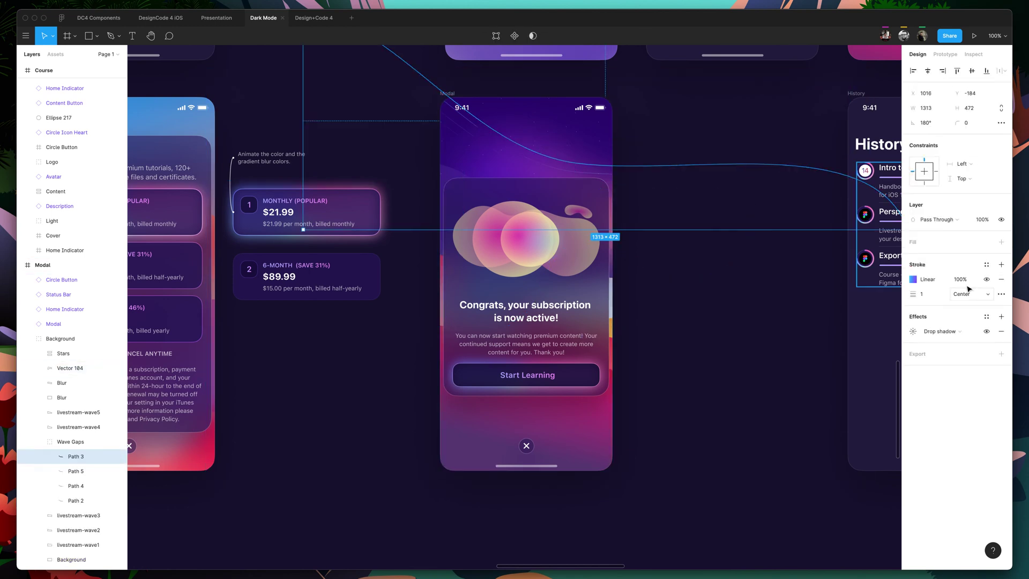
pyautogui.scroll(3, 622, 185)
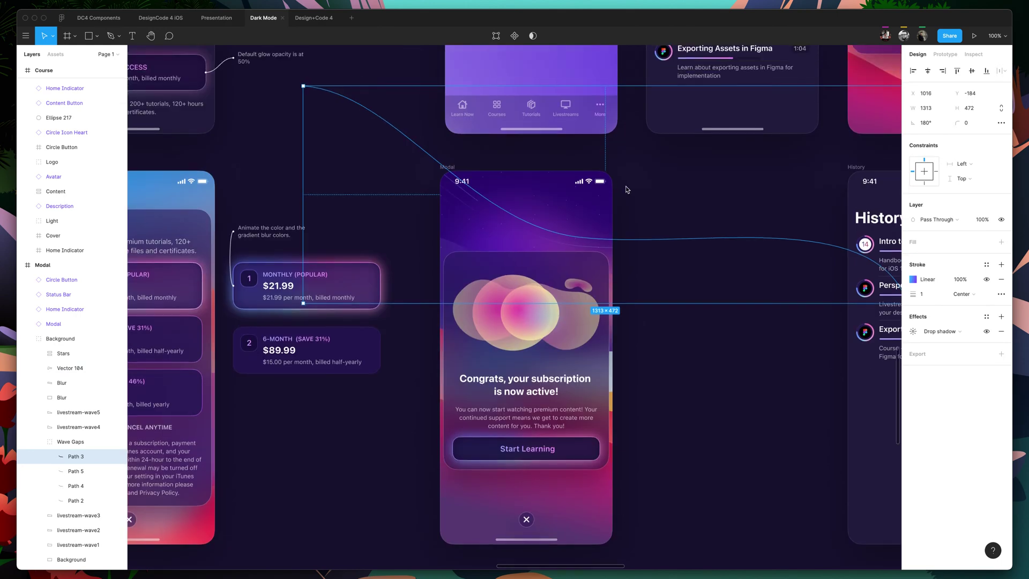
pyautogui.scroll(5, 516, 210)
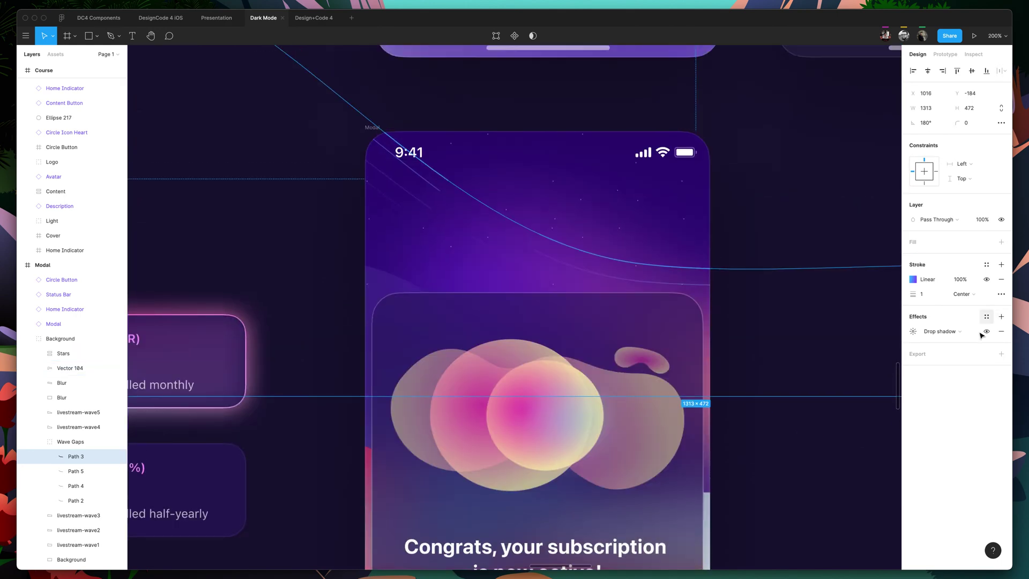
pyautogui.click(1001, 294)
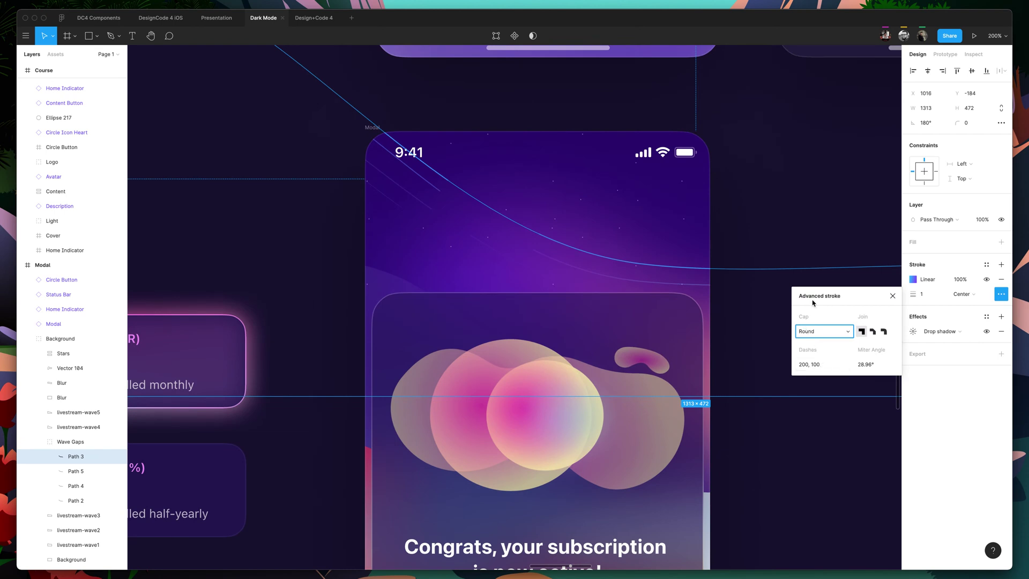
pyautogui.click(828, 367)
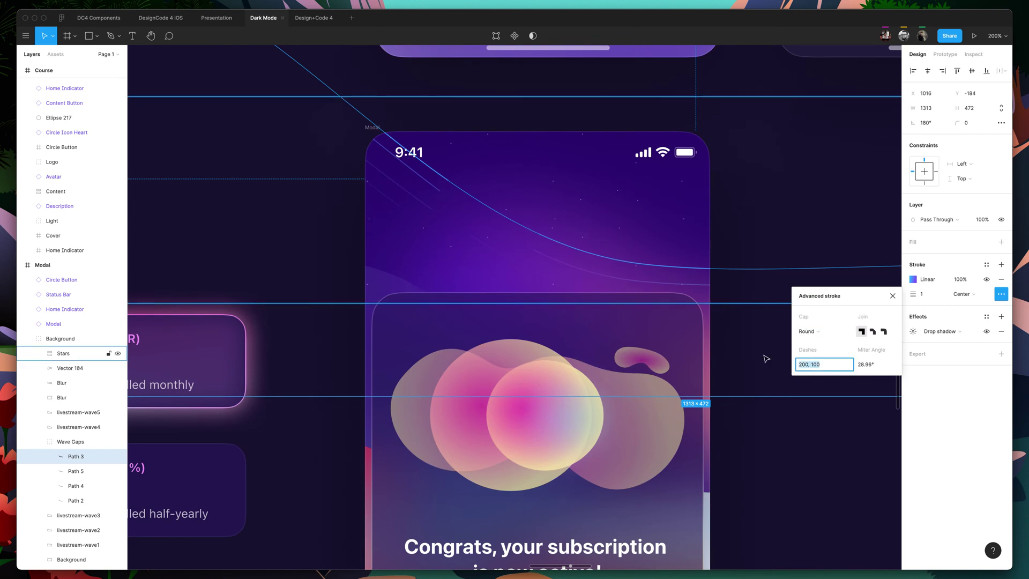
pyautogui.write('5, 5')
pyautogui.press('Return')
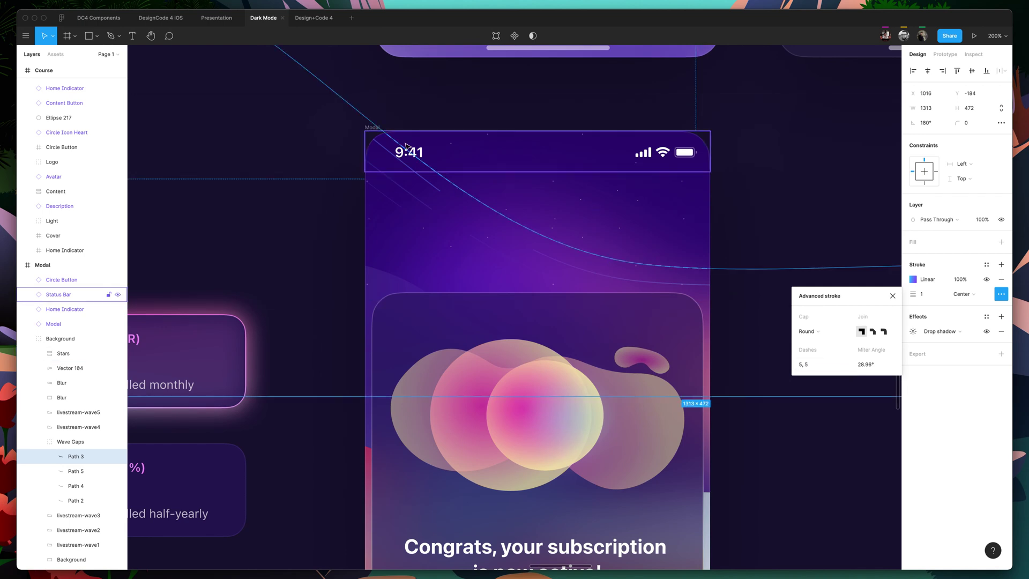
pyautogui.click(772, 199)
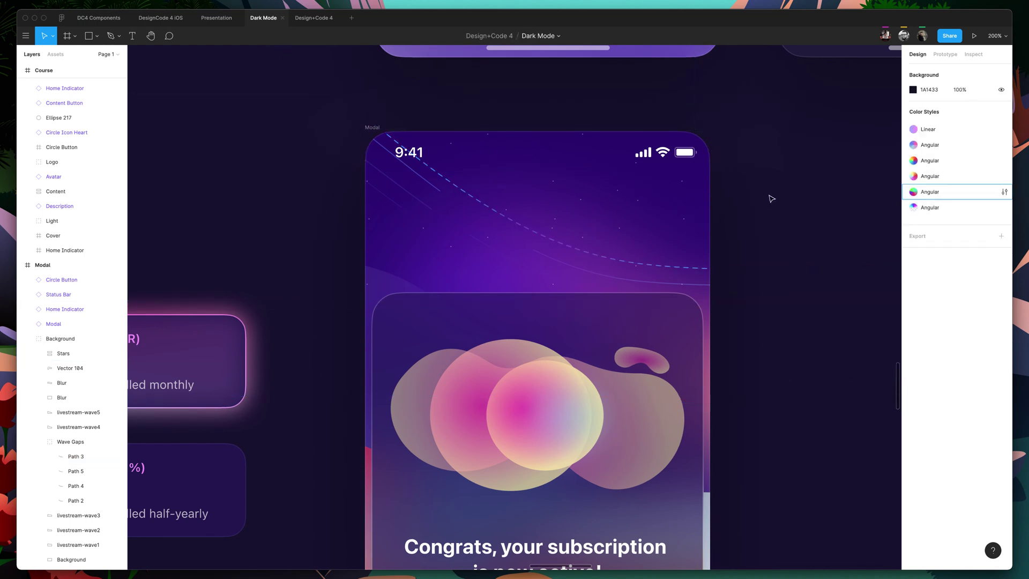
# Set the dashes of the Path 3 line in the Modal background back to 200, 100.
pyautogui.click(525, 230)
pyautogui.click(476, 201)
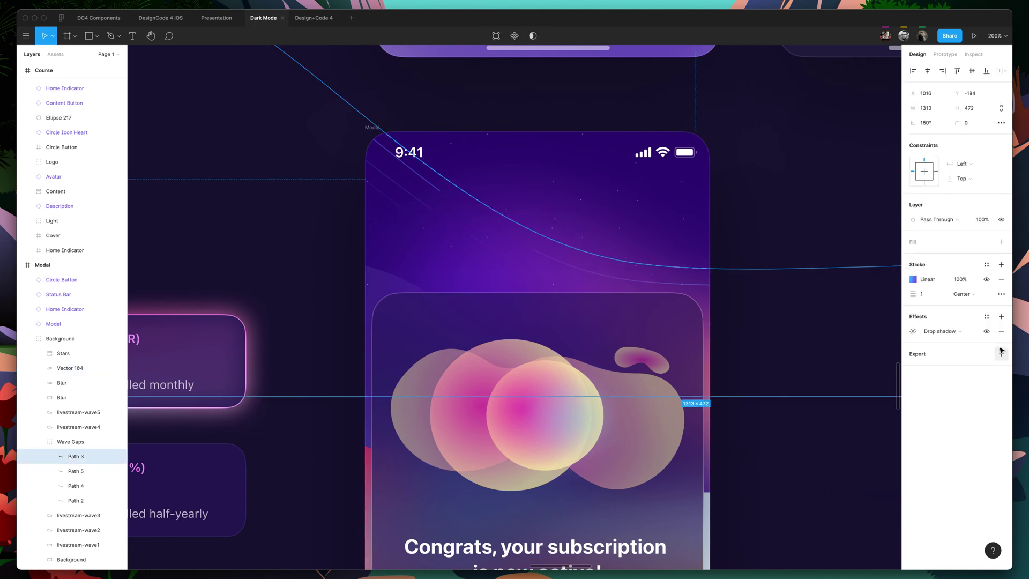
pyautogui.click(1001, 294)
pyautogui.click(816, 365)
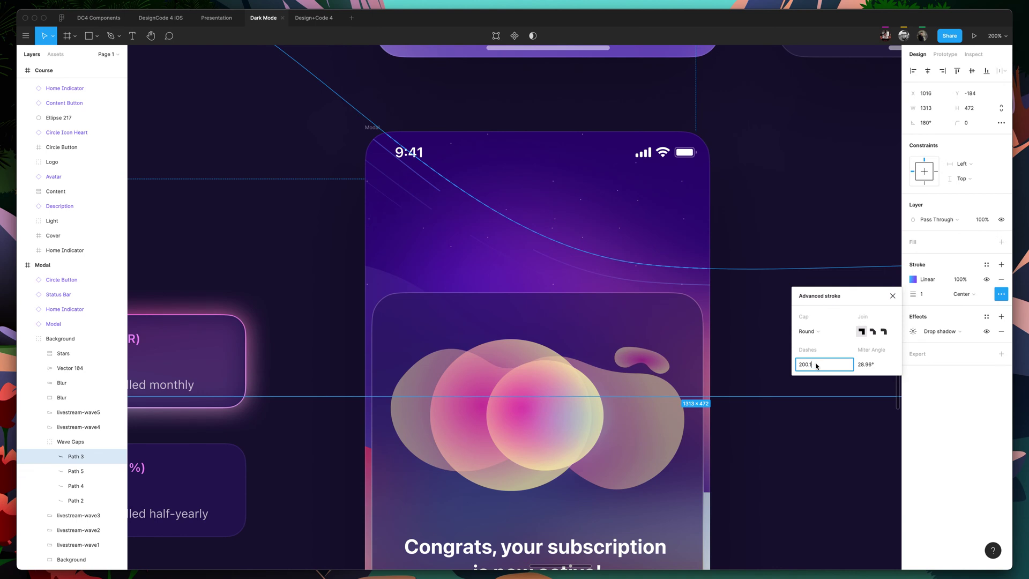
pyautogui.write('200, 100')
pyautogui.press('Return')
pyautogui.click(839, 217)
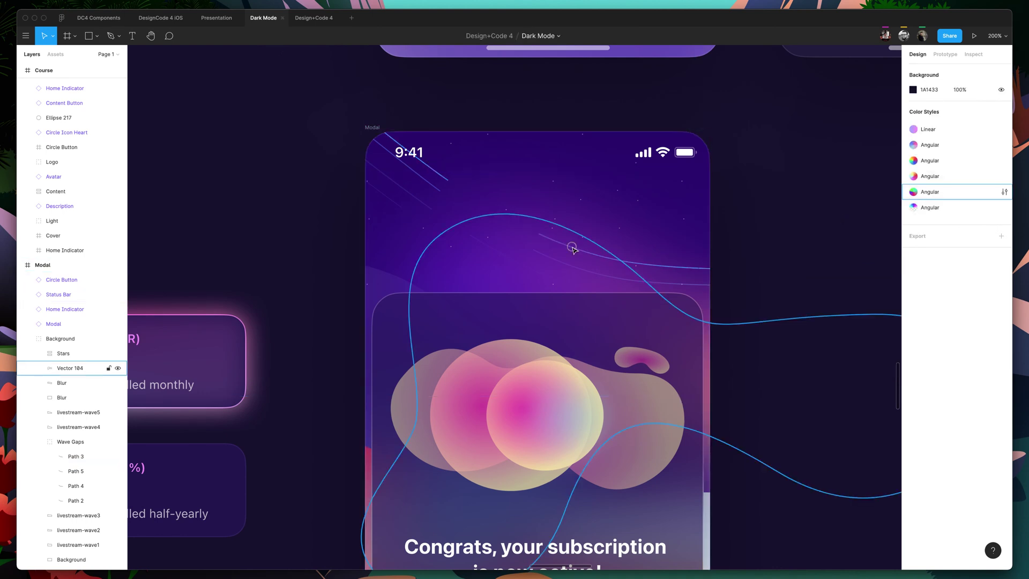
pyautogui.click(418, 161)
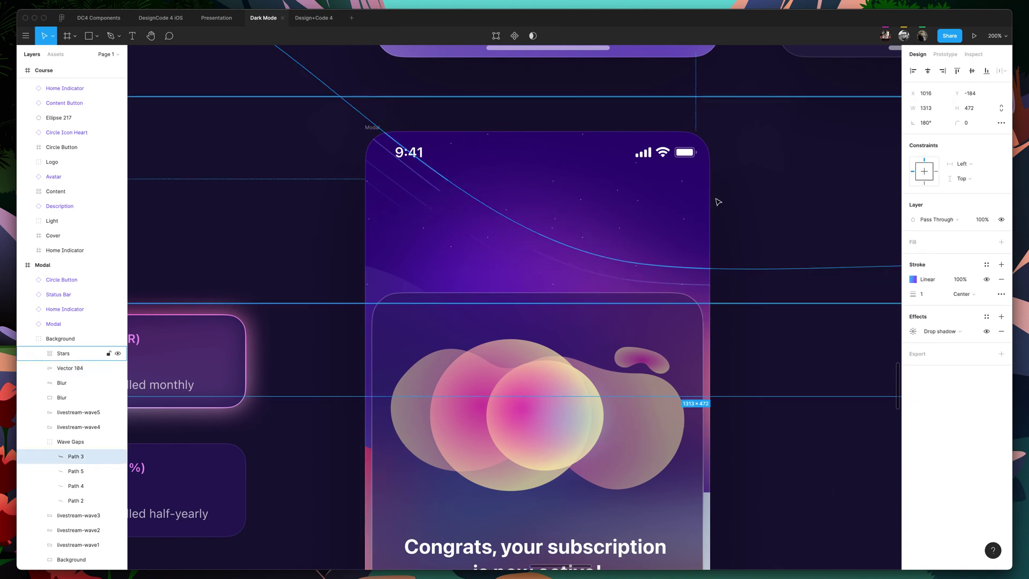
pyautogui.click(793, 197)
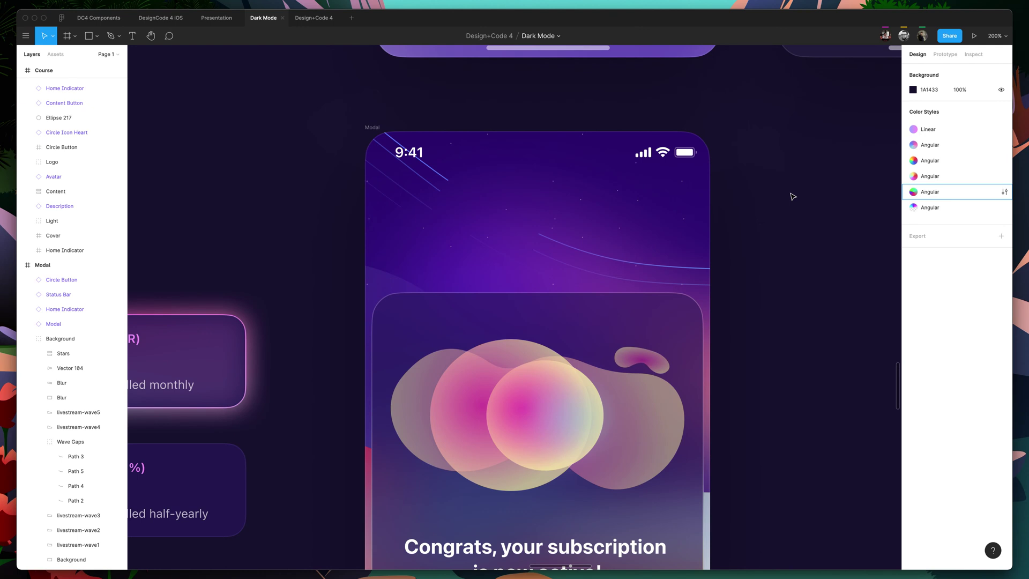
# Look over the Modal screen with its wave lines and the neighbouring History screen at 100% zoom.
pyautogui.hotkey('shift', '0')
pyautogui.scroll(-3, 660, 352)
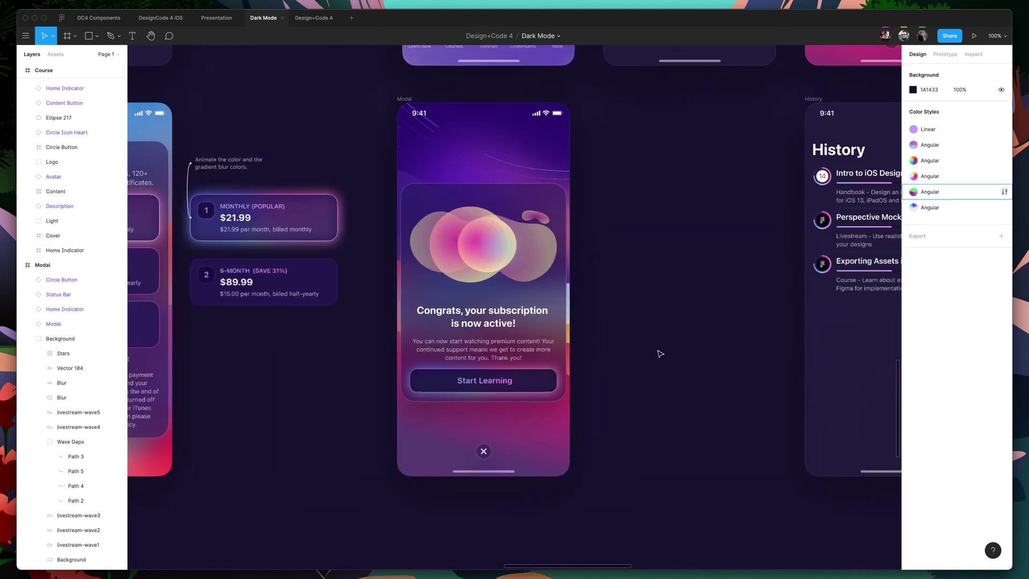
pyautogui.hscroll(4, 660, 352)
pyautogui.scroll(1, 659, 353)
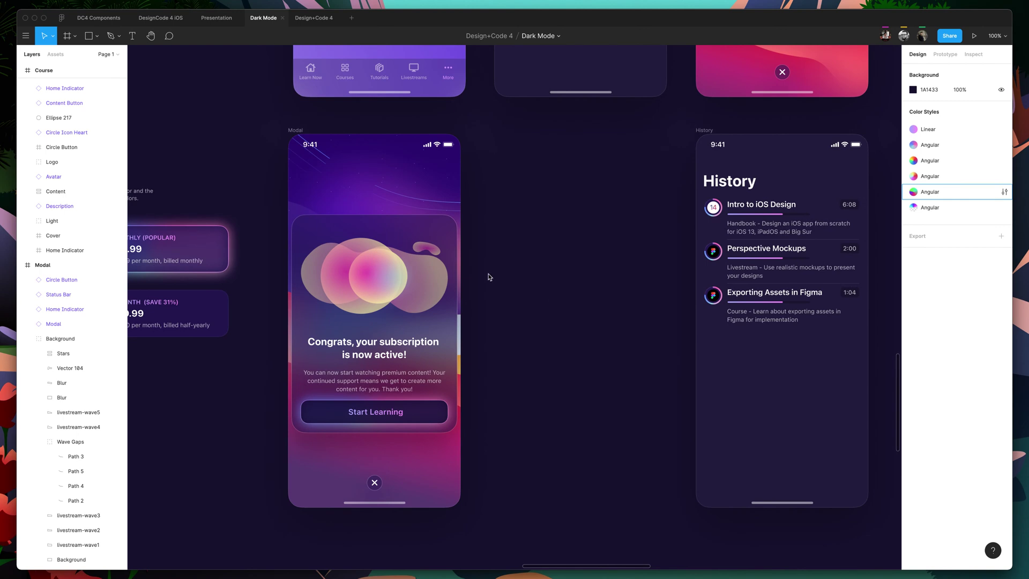
pyautogui.hscroll(-4, 515, 274)
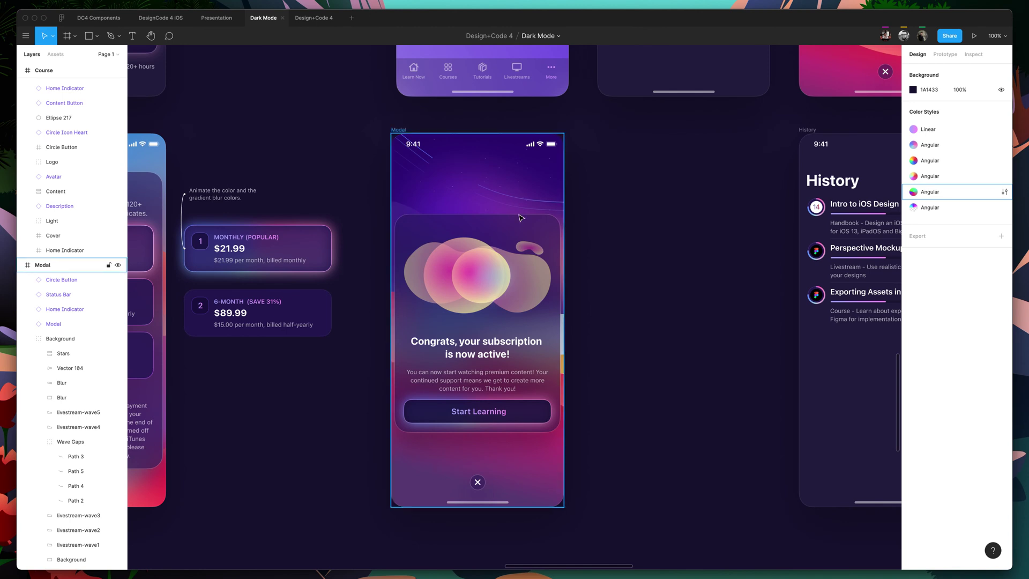
pyautogui.scroll(1, 536, 236)
pyautogui.hscroll(-1, 523, 219)
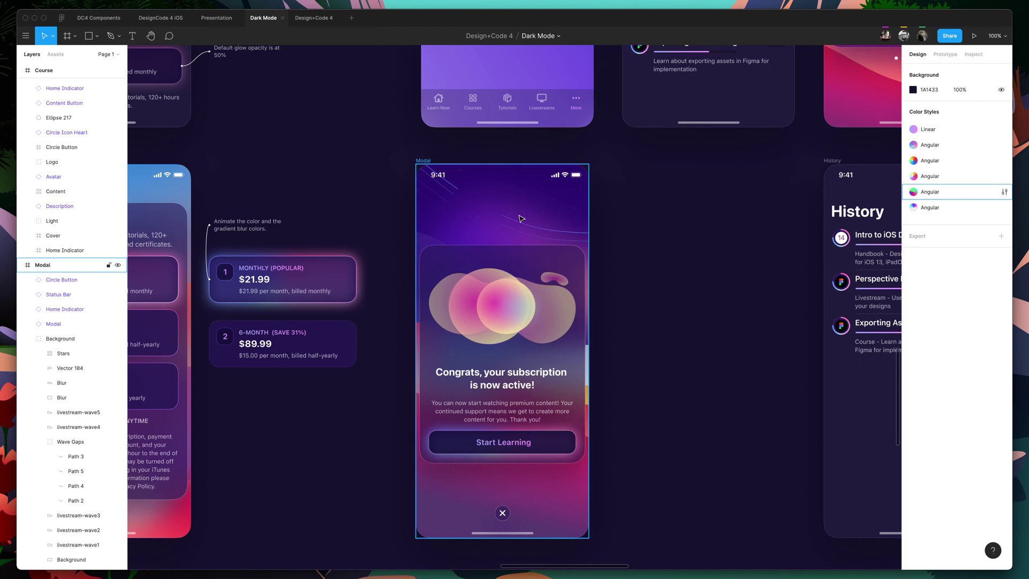
# Go to the Livestreams cards and select the half-round desk shape in the coding illustration to inspect its fills and background blur.
pyautogui.scroll(10, 513, 225)
pyautogui.hscroll(-5, 513, 225)
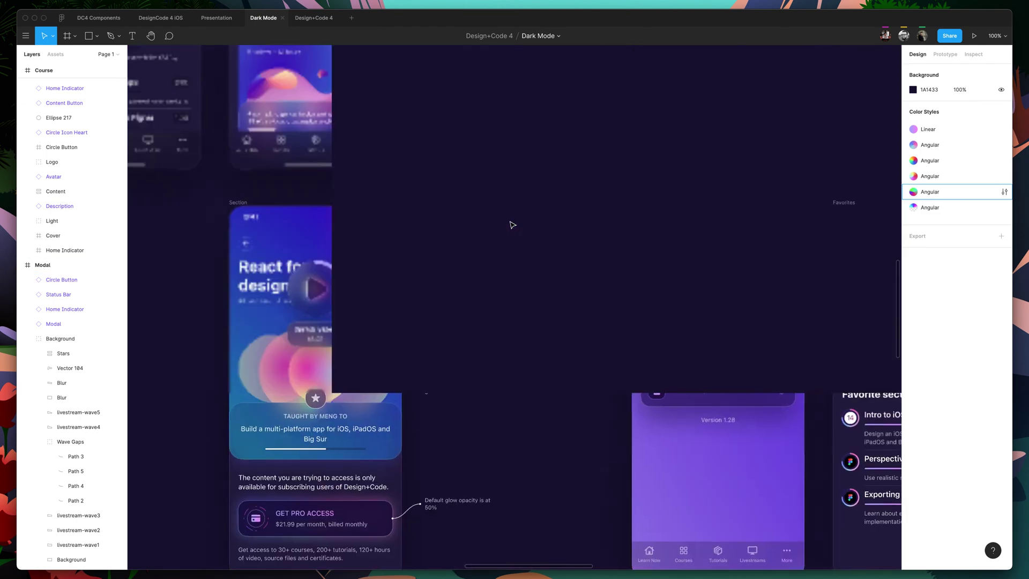
pyautogui.scroll(8, 513, 225)
pyautogui.hscroll(-2, 513, 225)
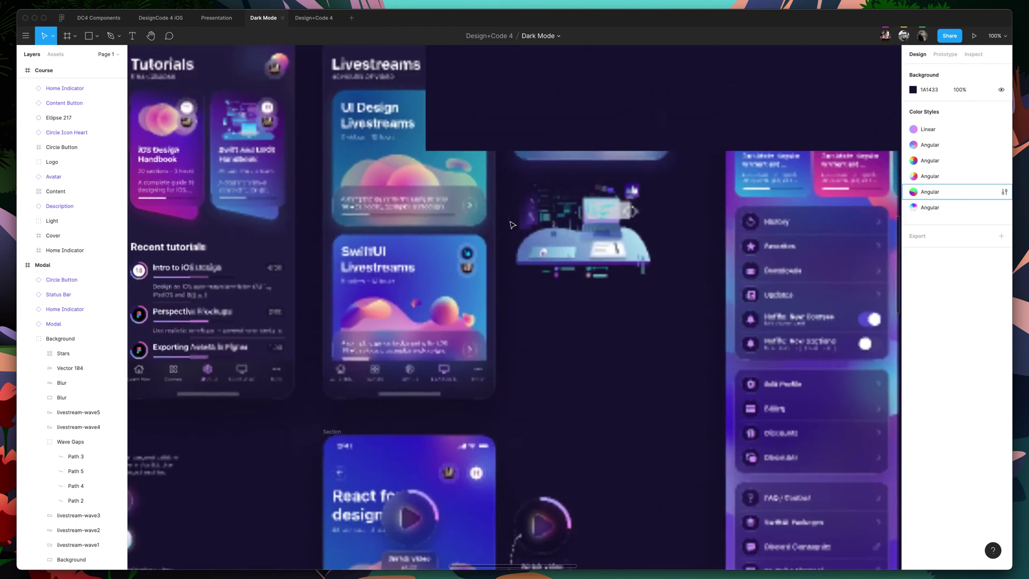
pyautogui.scroll(2, 512, 225)
pyautogui.hscroll(-1, 512, 225)
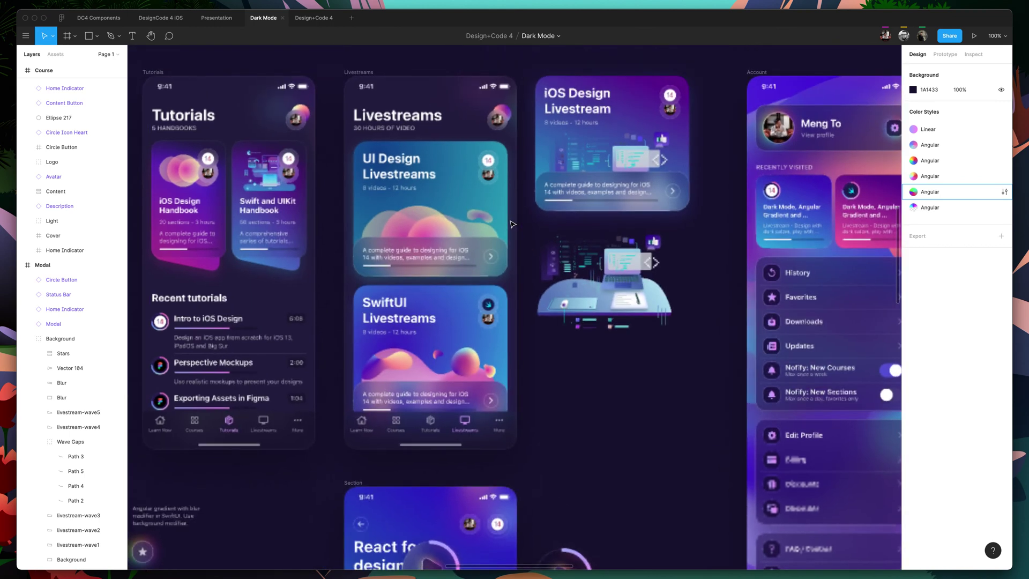
pyautogui.press('+')
pyautogui.hscroll(-1, 512, 224)
pyautogui.hscroll(3, 542, 218)
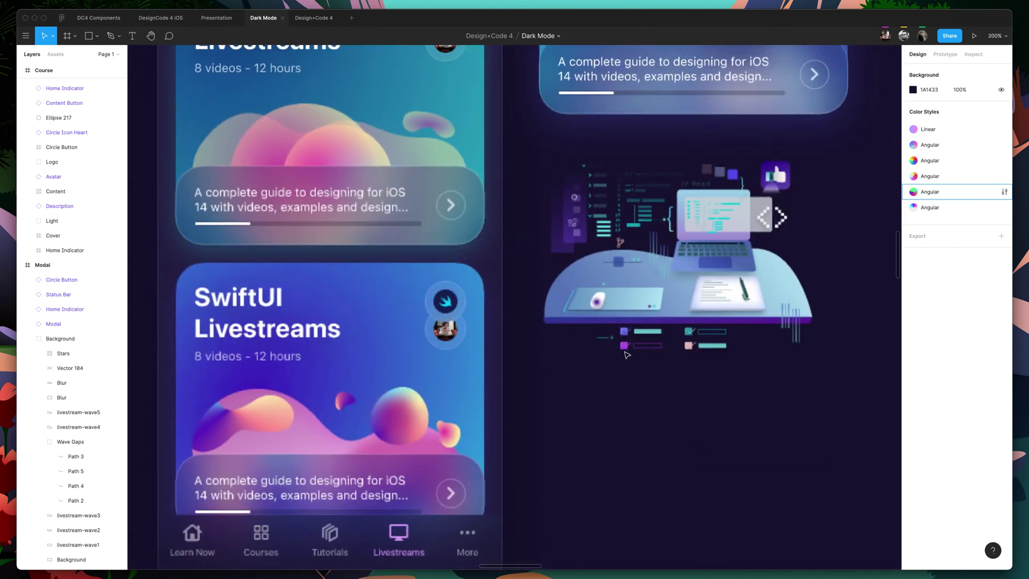
pyautogui.hscroll(1, 567, 214)
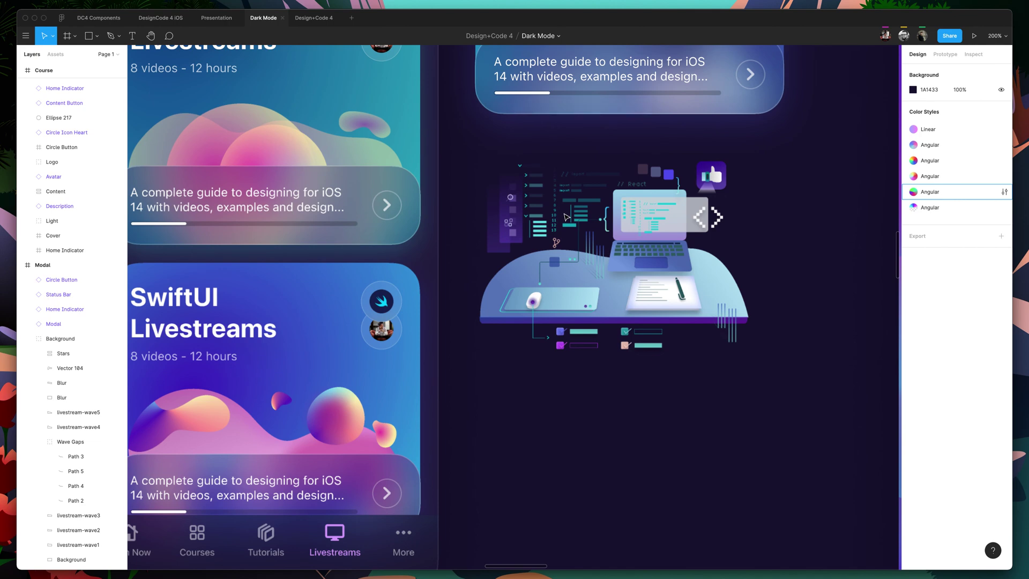
pyautogui.hscroll(-1, 565, 217)
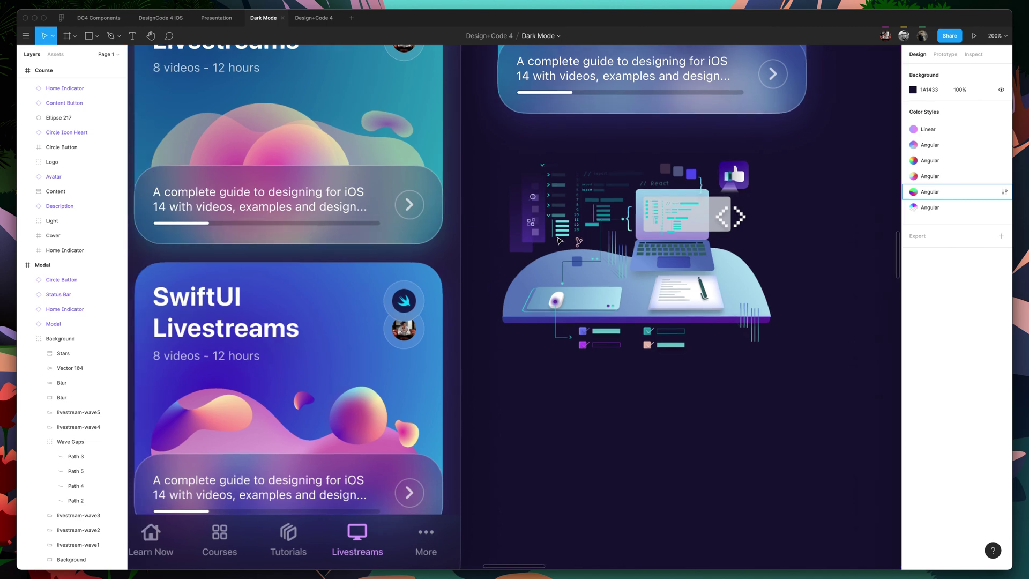
pyautogui.keyDown('super'); pyautogui.click(517, 296); pyautogui.keyUp('super')
# Go past the Section, Modal and History screens to the onboarding screens and examine the upper illustration of Onboarding 2 at 200% zoom.
pyautogui.hscroll(-1, 577, 489)
pyautogui.scroll(-5, 577, 491)
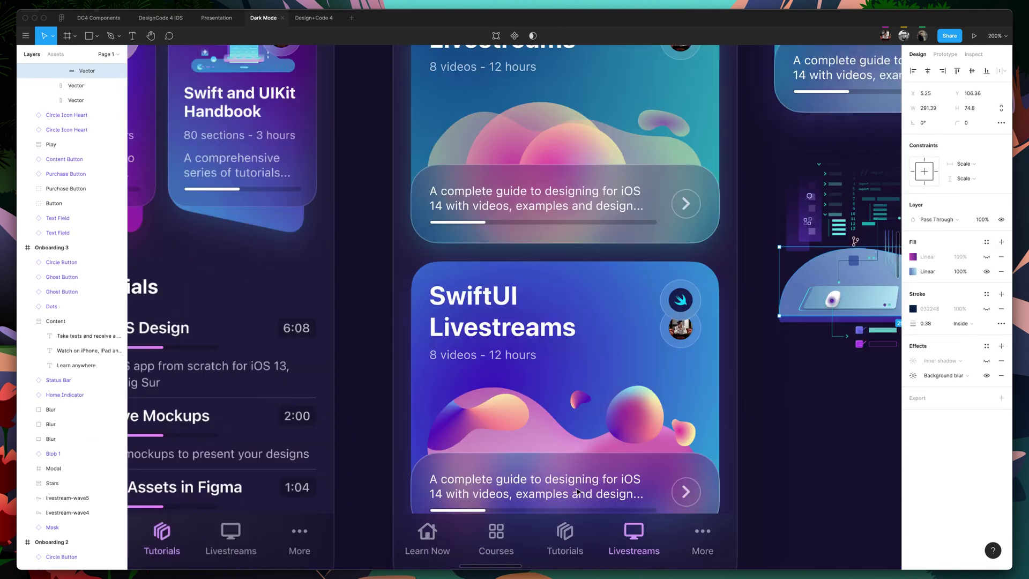
pyautogui.scroll(-15, 588, 482)
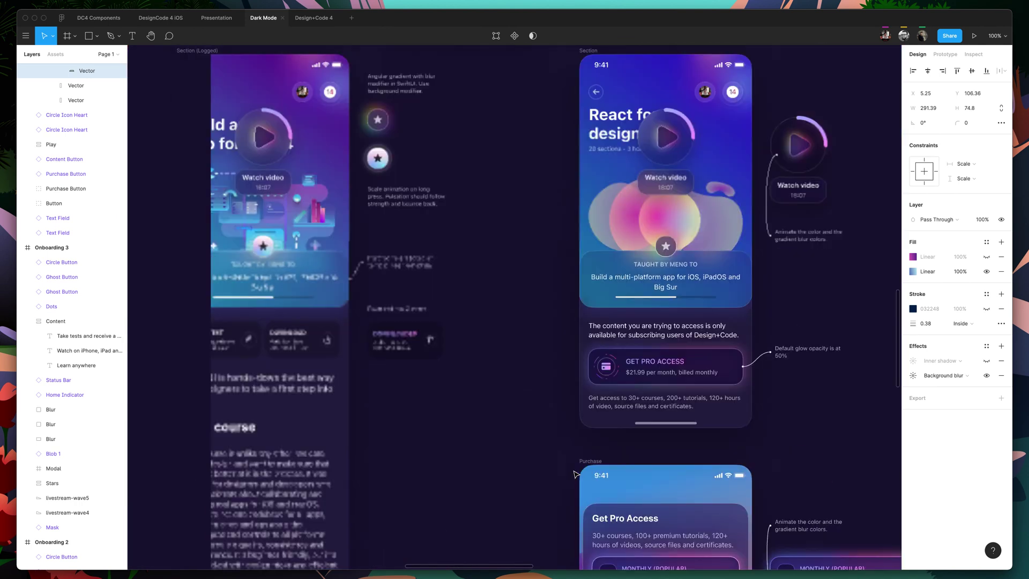
pyautogui.hscroll(-5, 468, 351)
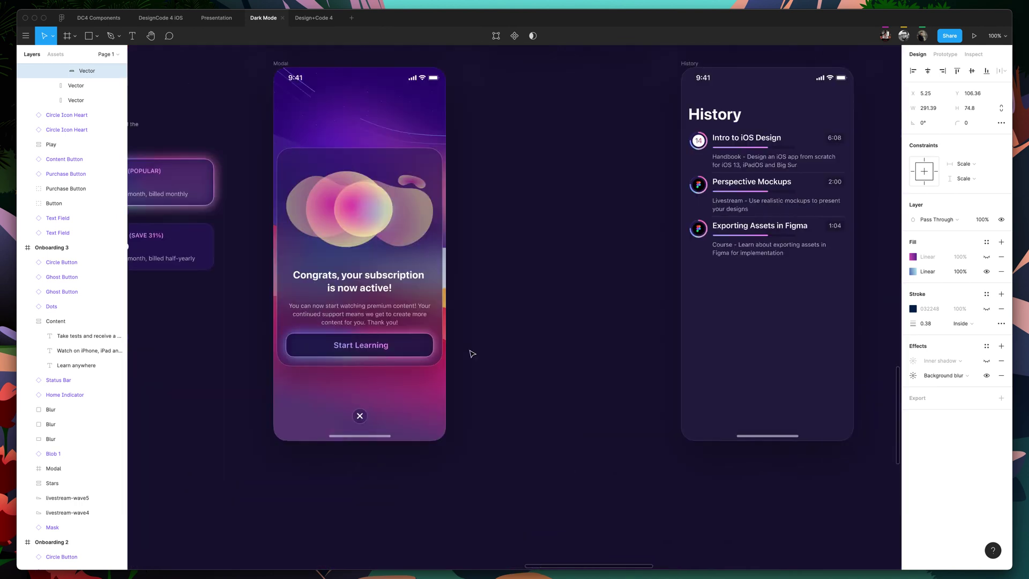
pyautogui.hscroll(15, 461, 304)
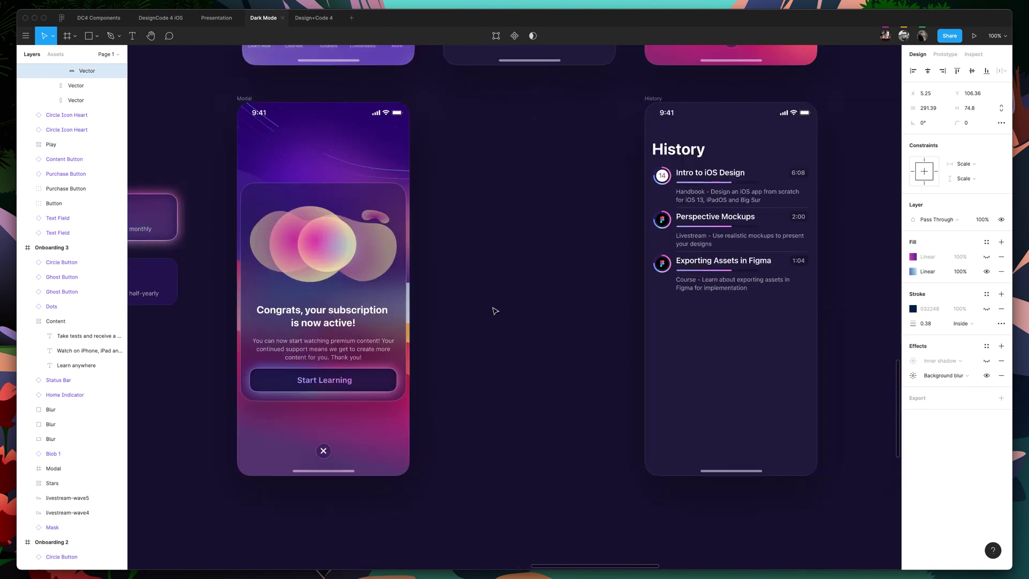
pyautogui.hscroll(5, 482, 305)
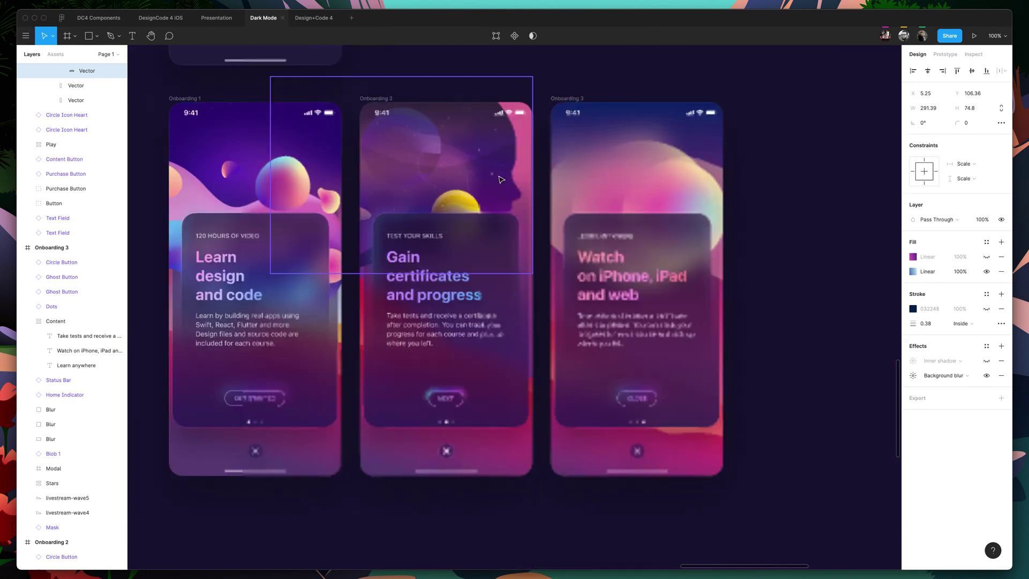
pyautogui.scroll(10, 514, 279)
pyautogui.scroll(4, 503, 185)
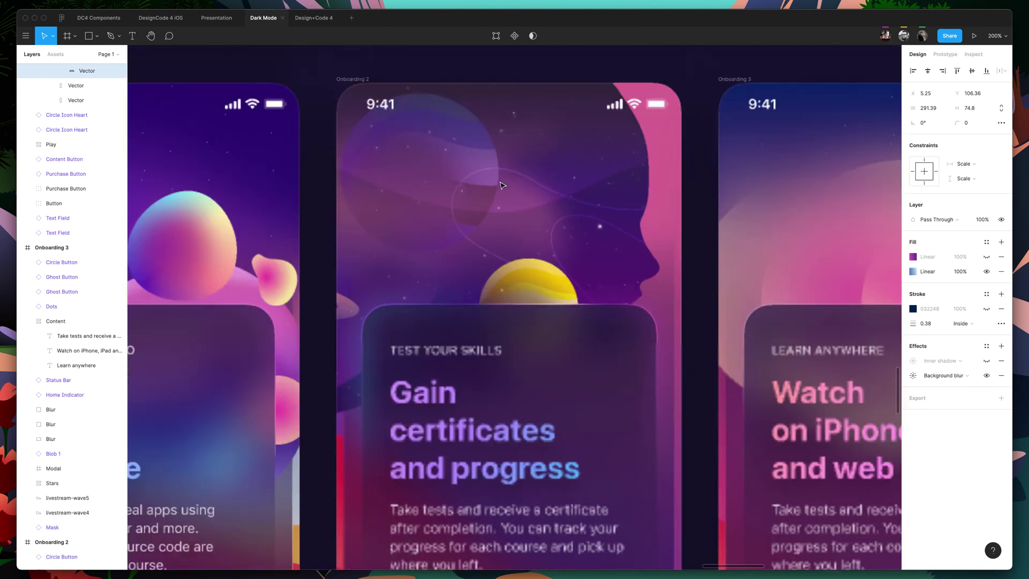
pyautogui.hscroll(2, 504, 185)
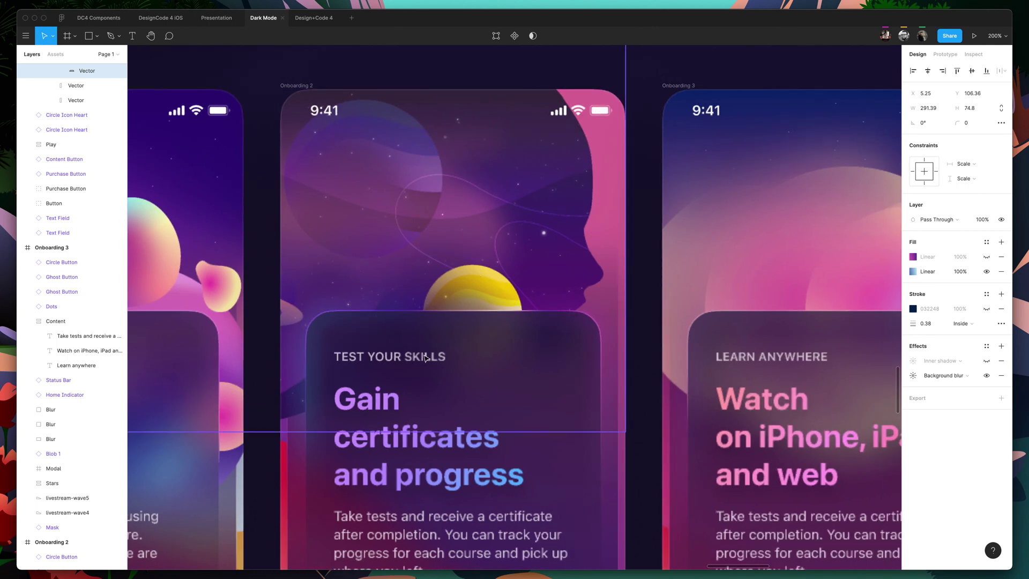
# Hide the Content and Modal layers of the Onboarding 2 screen.
pyautogui.click(400, 355)
pyautogui.click(367, 338)
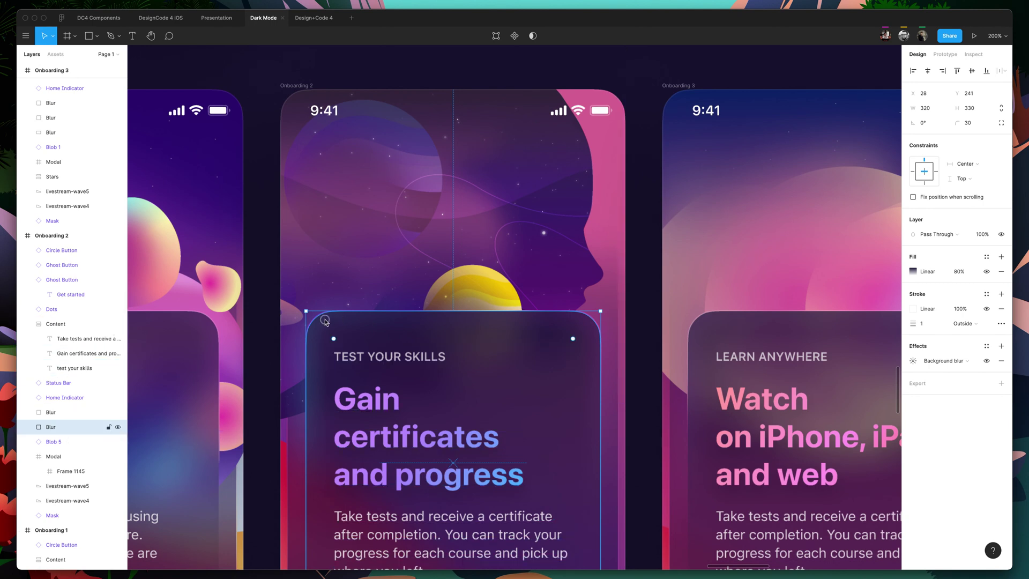
pyautogui.click(59, 324)
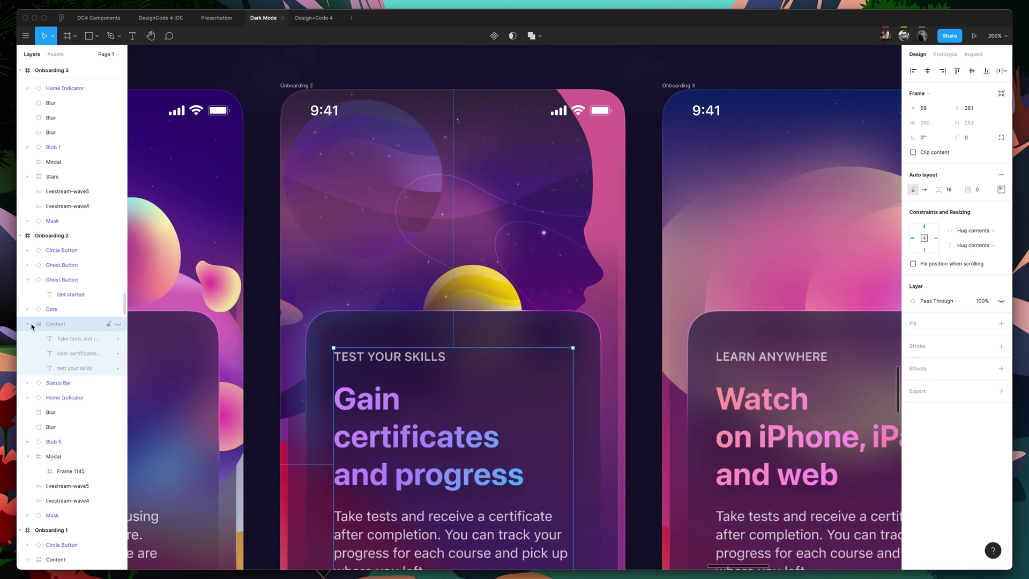
pyautogui.click(117, 324)
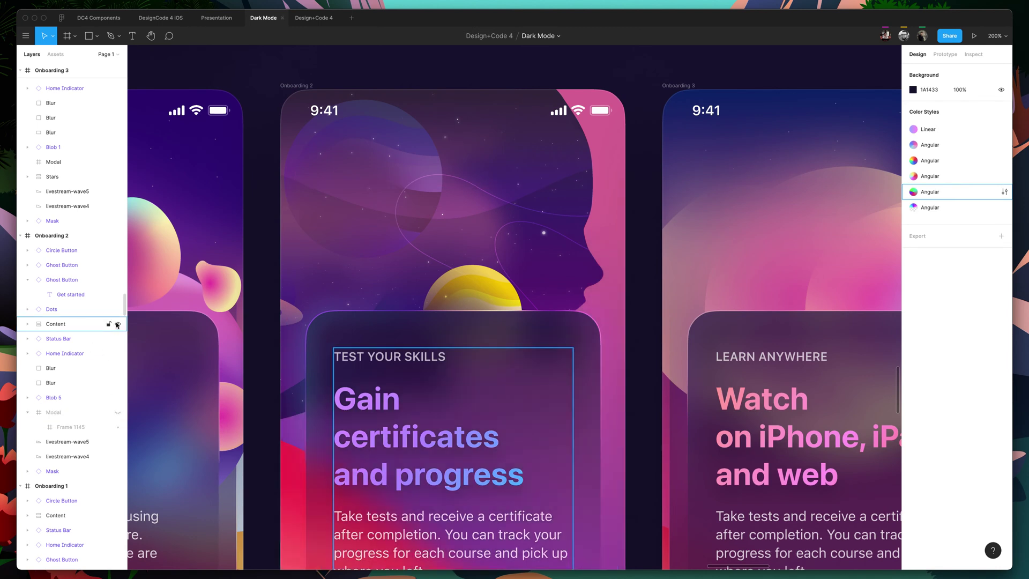
# Hide the large blurred card of Onboarding 2, select the Blob 5 illustration behind it and view all three onboarding screens at 100%.
pyautogui.click(339, 335)
pyautogui.hscroll(1, 339, 335)
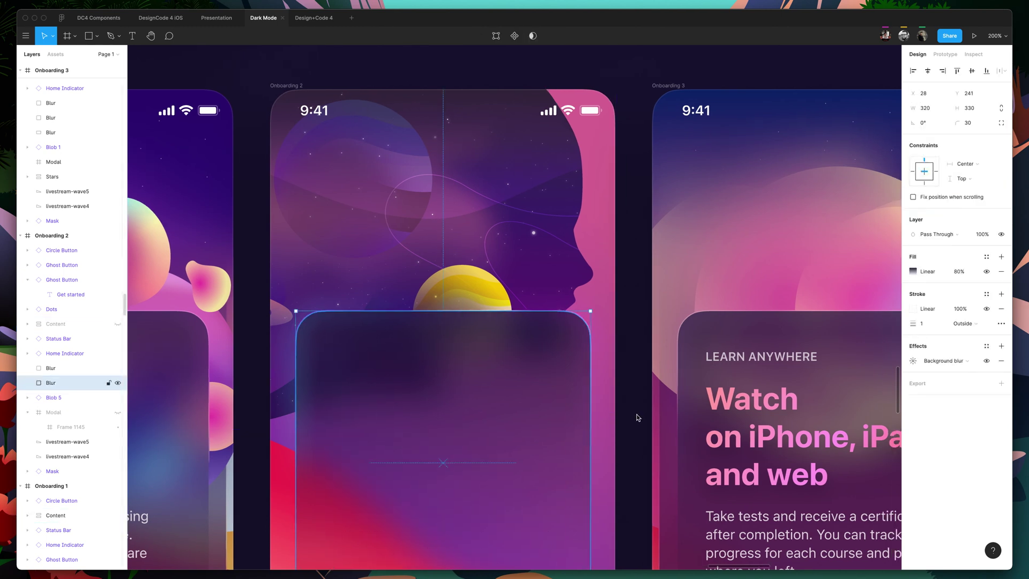
pyautogui.press('super+shift+h')
pyautogui.press('Tab')
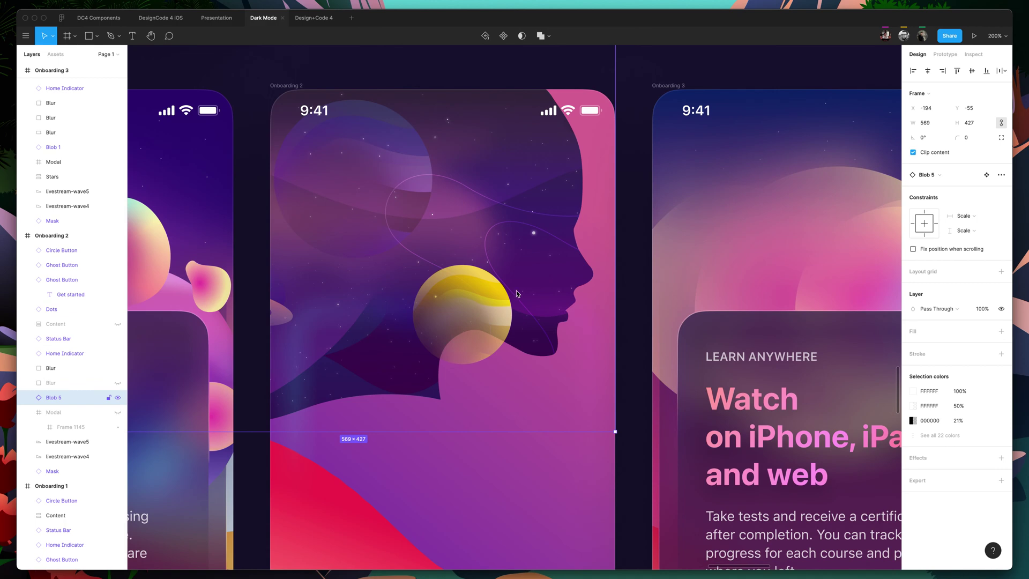
pyautogui.hotkey('shift', '0')
pyautogui.scroll(-2, 571, 473)
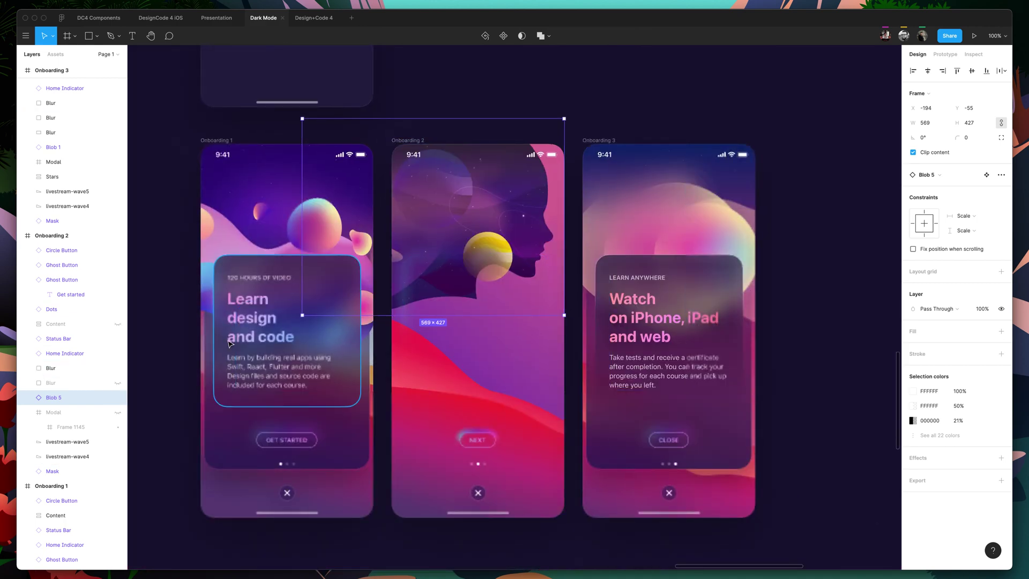
# Show the hidden Blur, Content and Modal layers of Onboarding 2 again and clear the selection.
pyautogui.click(117, 383)
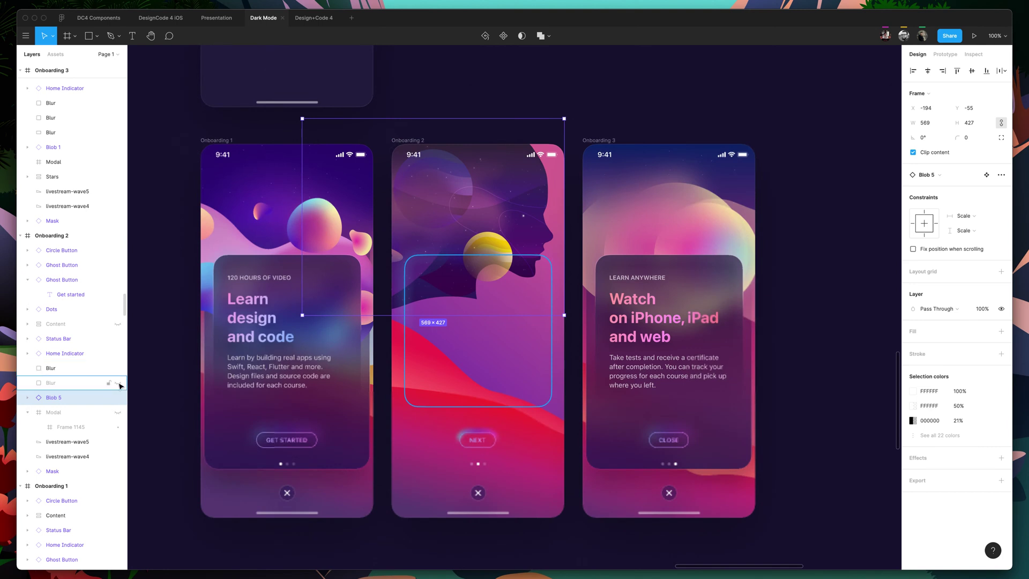
pyautogui.click(117, 323)
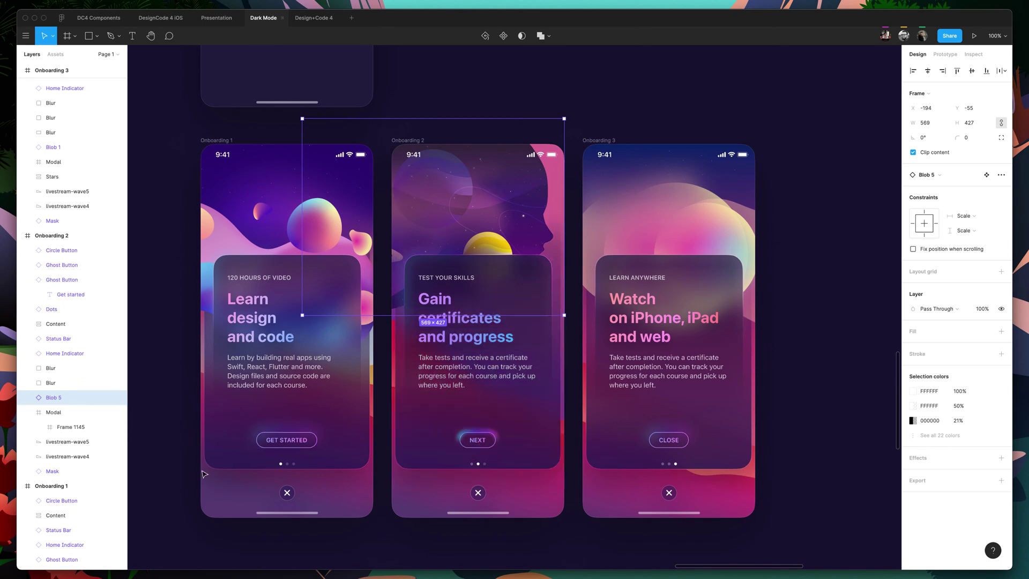
pyautogui.click(162, 483)
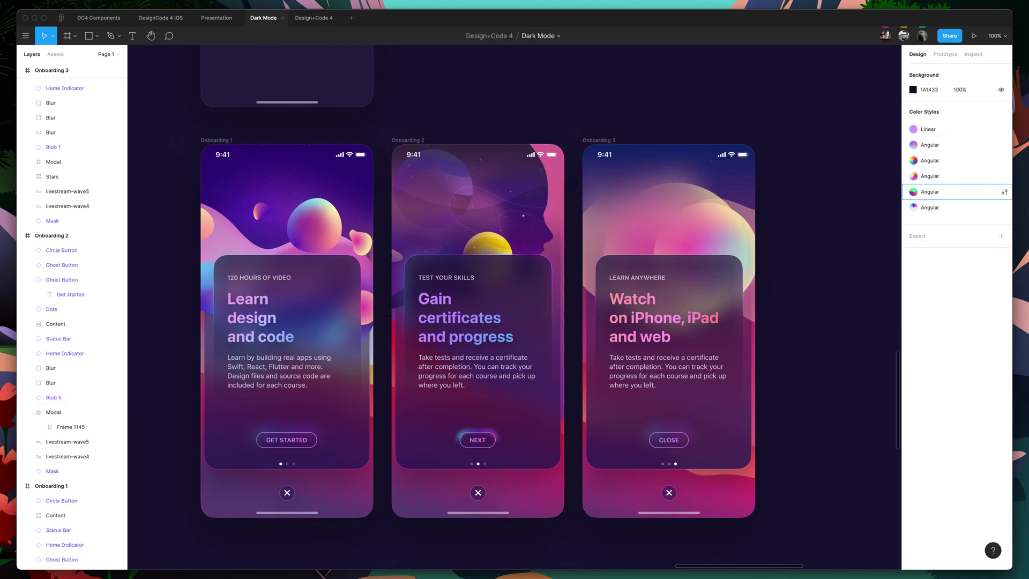
# Switch to Safari, open shape.so in a new tab and go to the illustrations library of its web app.
pyautogui.press('super+Tab')
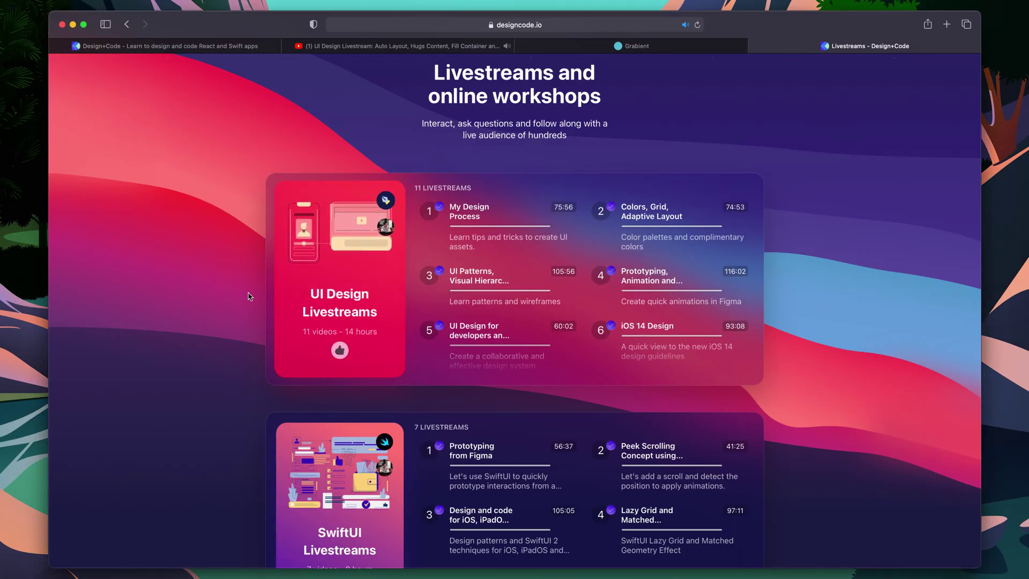
pyautogui.press('super+t')
pyautogui.write('shape.so')
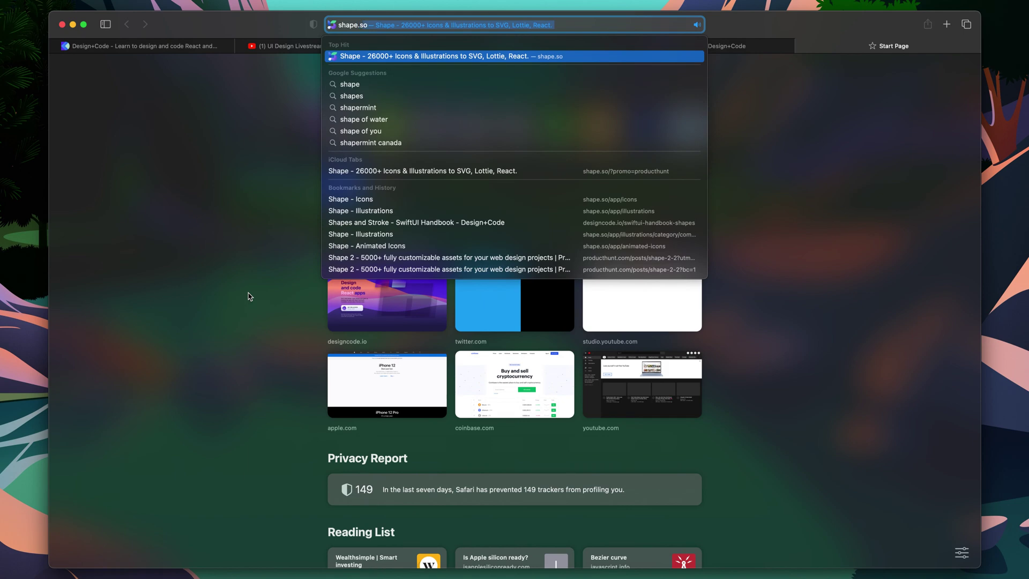
pyautogui.press('Return')
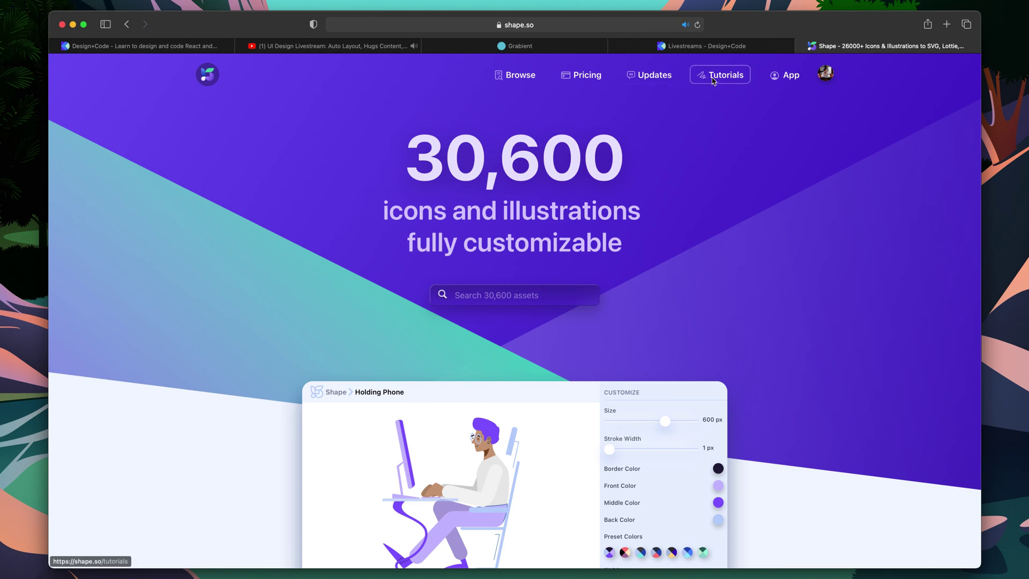
pyautogui.click(790, 76)
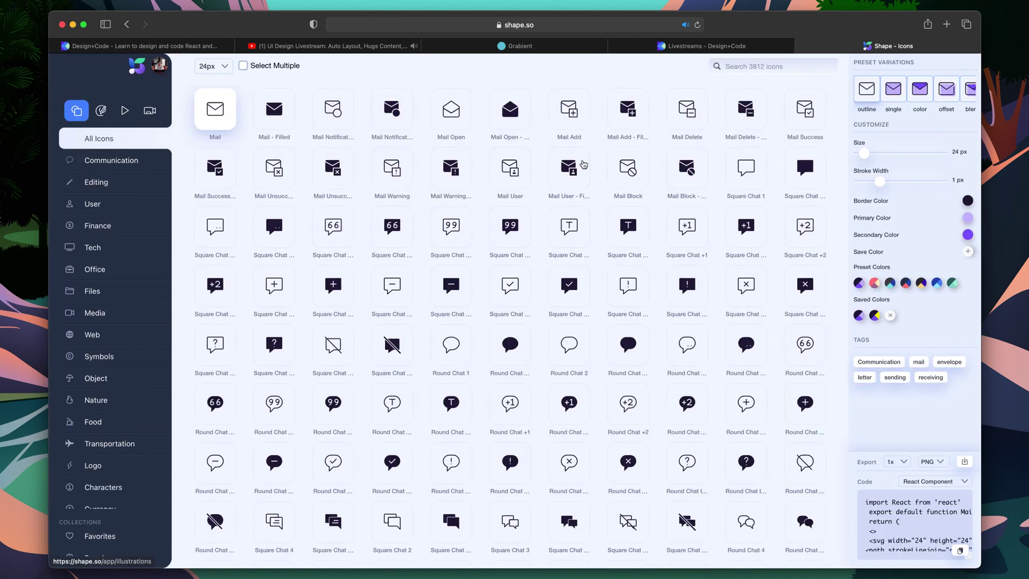
pyautogui.click(102, 111)
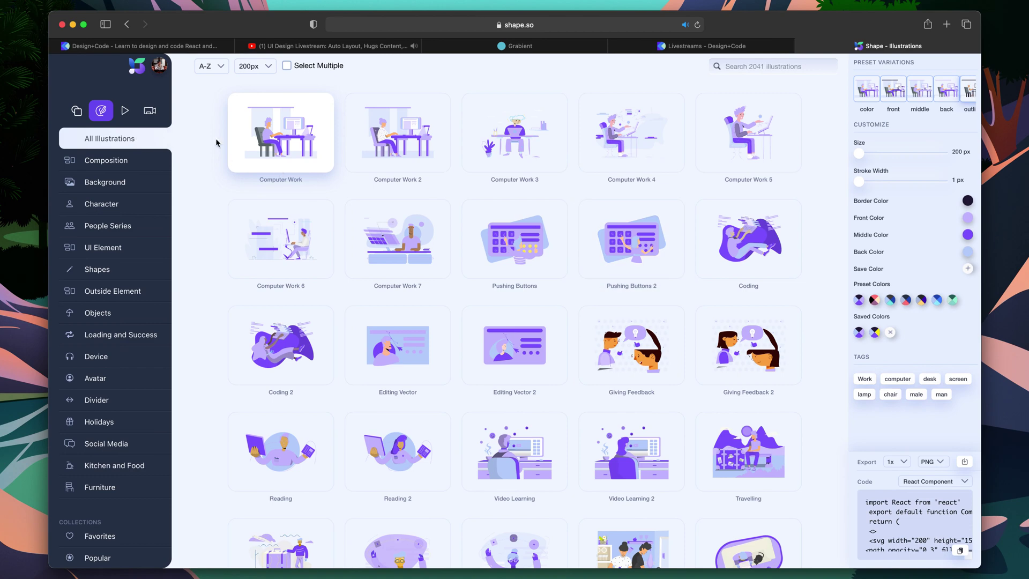
# Browse the illustrations, recolour them with the blue and teal preset, and open the list of export formats.
pyautogui.scroll(1, 205, 144)
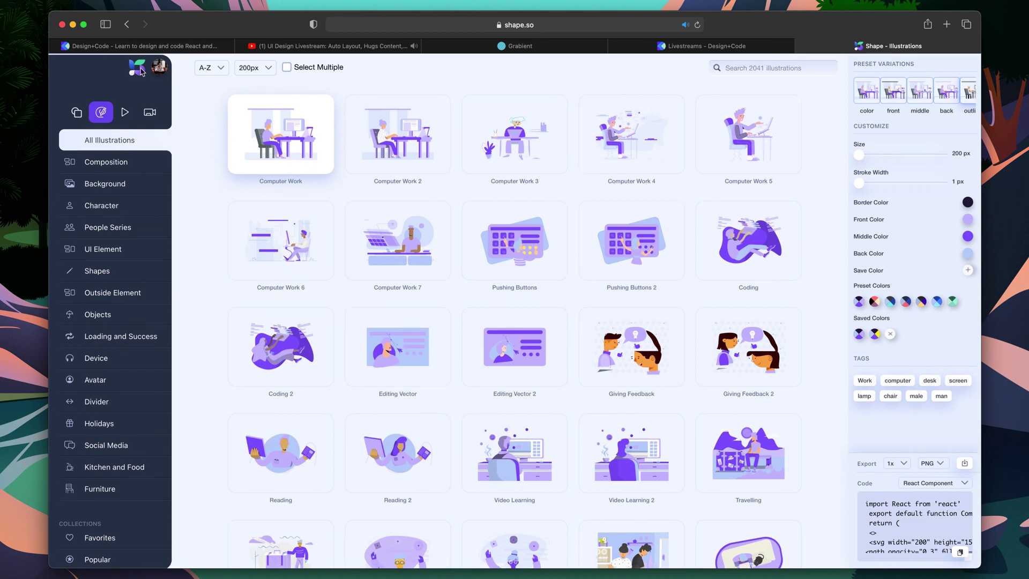
pyautogui.scroll(-4, 423, 245)
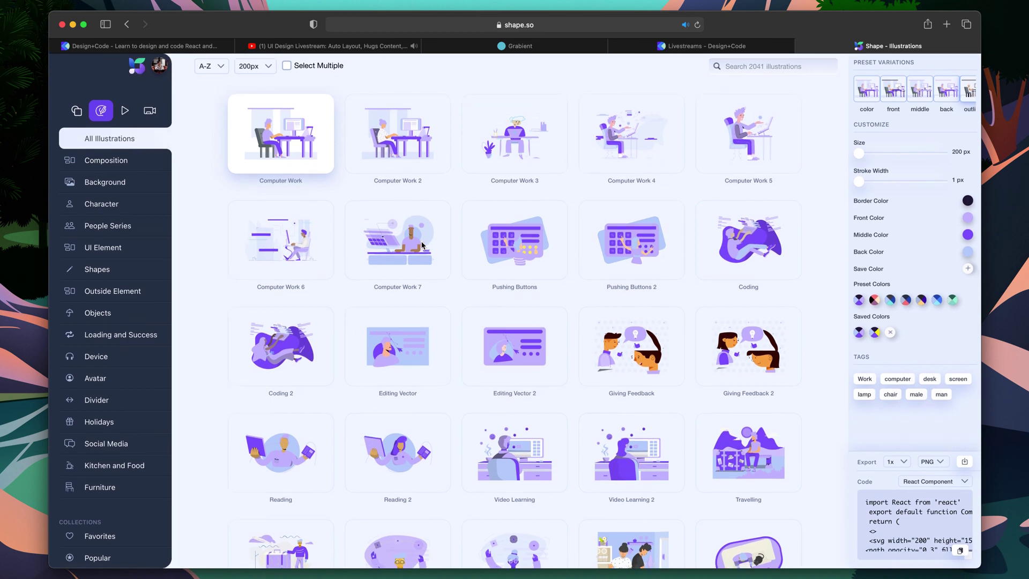
pyautogui.scroll(4, 422, 245)
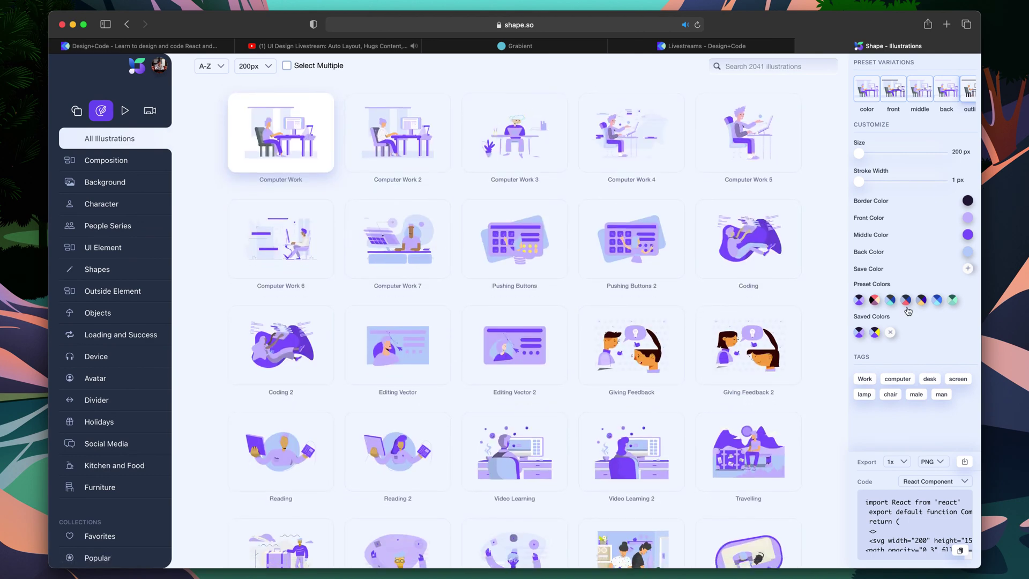
pyautogui.moveTo(903, 302)
pyautogui.mouseDown()
pyautogui.moveTo(225, 140)
pyautogui.moveTo(142, 71)
pyautogui.mouseUp()
pyautogui.click(891, 300)
pyautogui.click(761, 299)
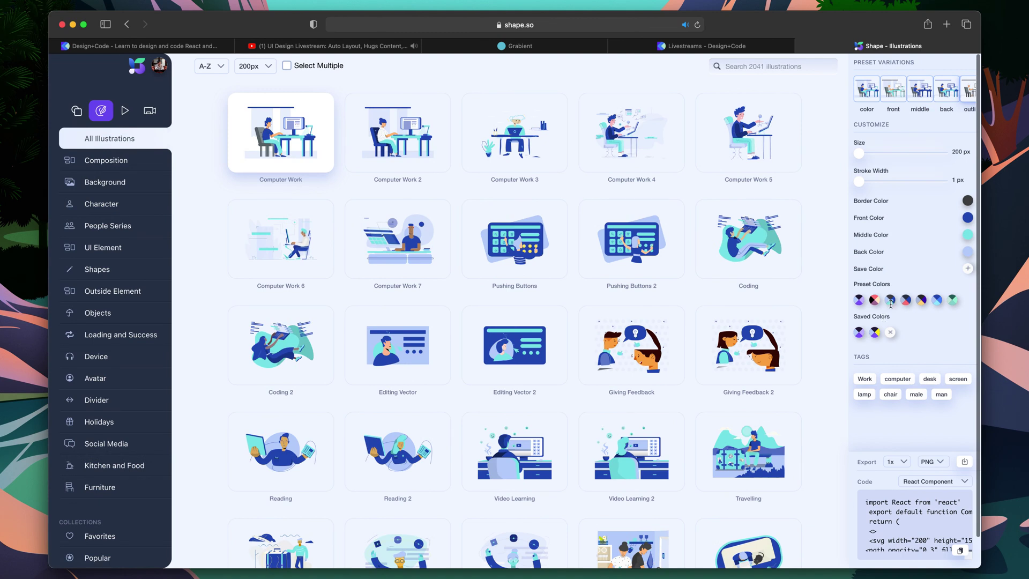
pyautogui.click(934, 462)
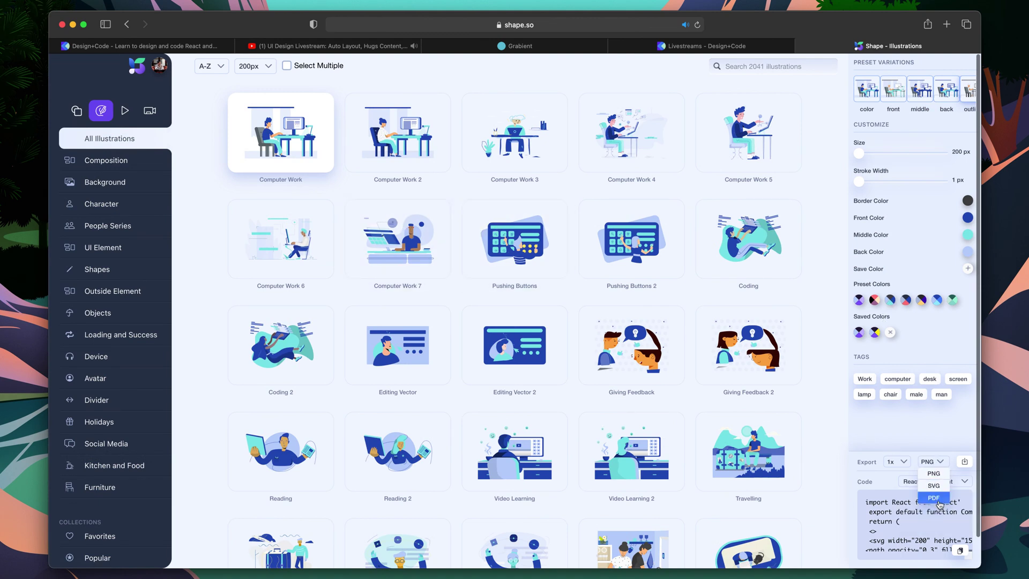
# Switch back to Figma and look over the Updates, Profile, Account, Favorites and Section screens on the way to the Livestreams screen.
pyautogui.press('super+Tab')
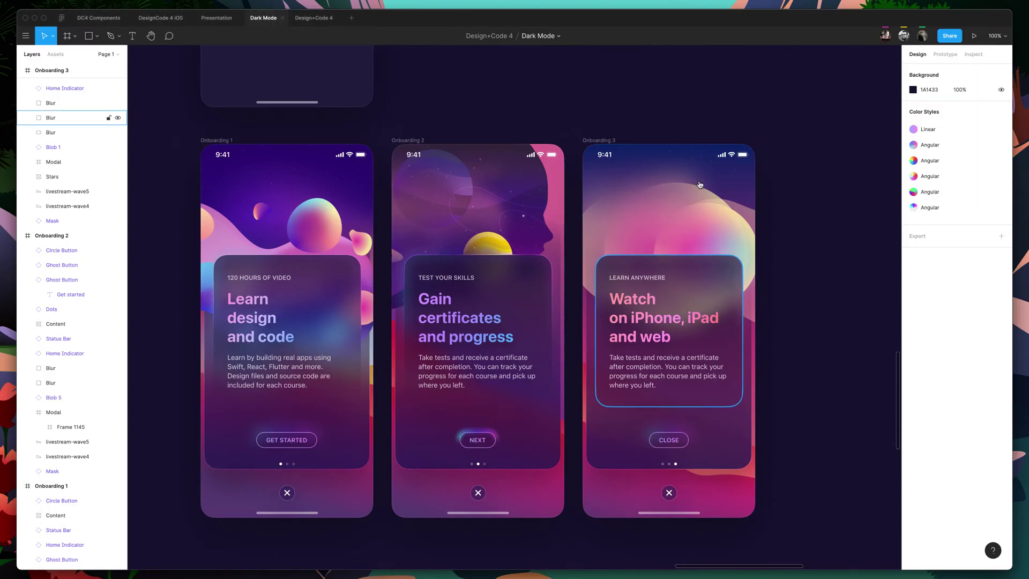
pyautogui.scroll(10, 348, 191)
pyautogui.hscroll(-4, 348, 193)
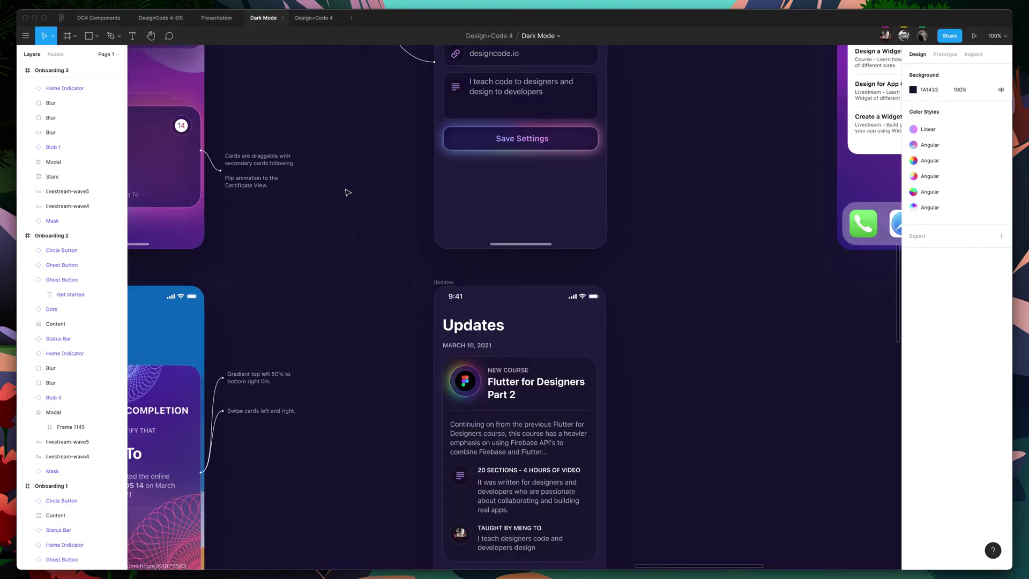
pyautogui.scroll(5, 347, 192)
pyautogui.hscroll(-10, 347, 193)
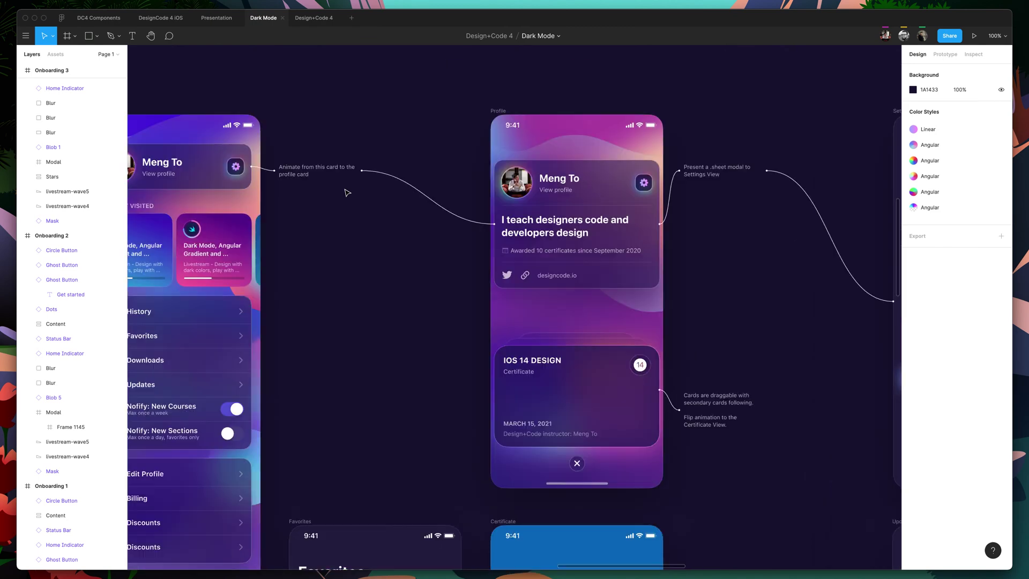
pyautogui.scroll(8, 347, 193)
pyautogui.hscroll(-5, 347, 192)
pyautogui.scroll(-14, 347, 193)
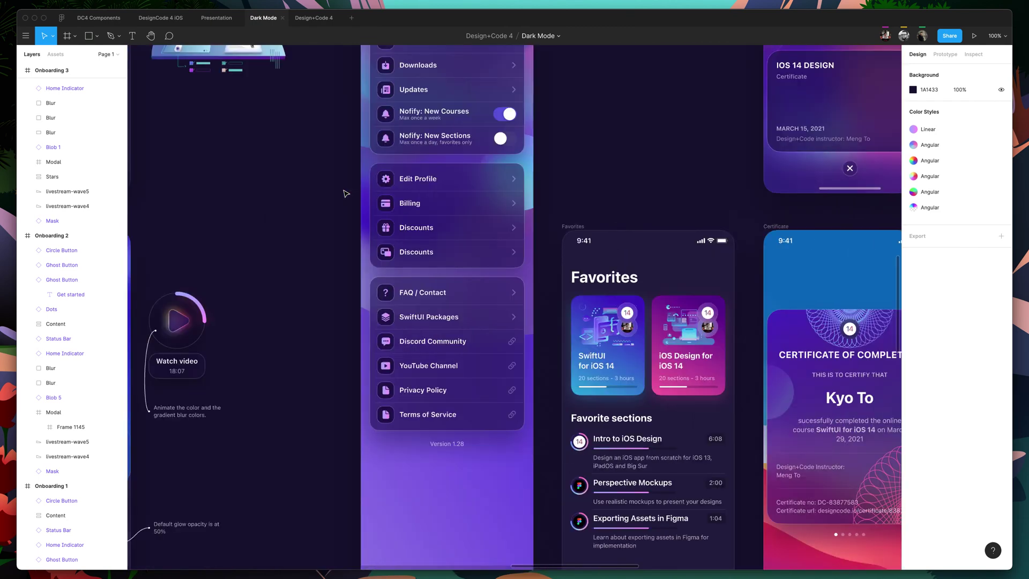
pyautogui.hscroll(-12, 347, 194)
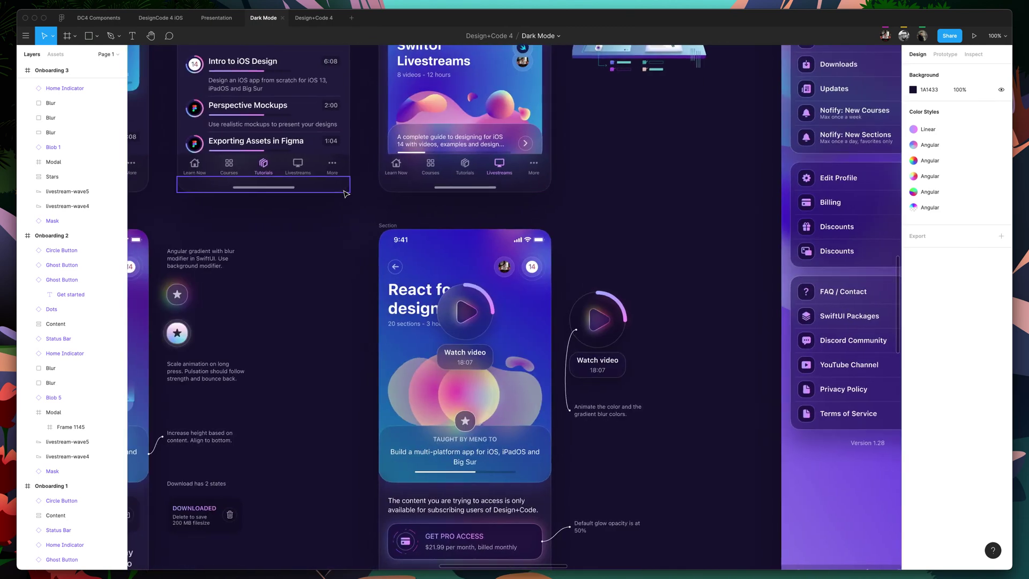
pyautogui.scroll(10, 348, 190)
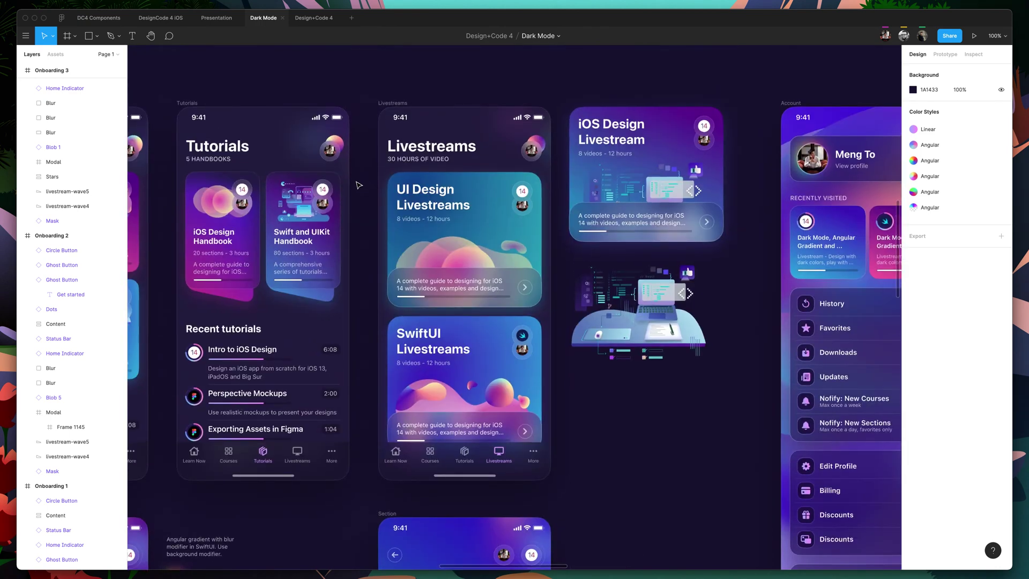
pyautogui.hscroll(2, 358, 185)
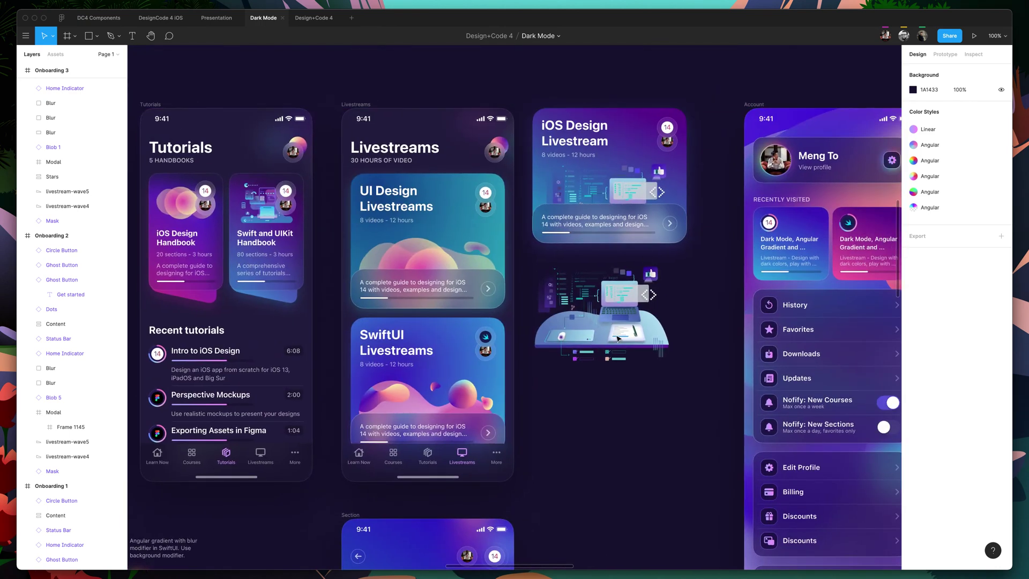
# Inspect the fills and effects of the code sidebar and desk edge vectors in the coding illustration at 200% zoom.
pyautogui.scroll(5, 617, 339)
pyautogui.hscroll(2, 643, 310)
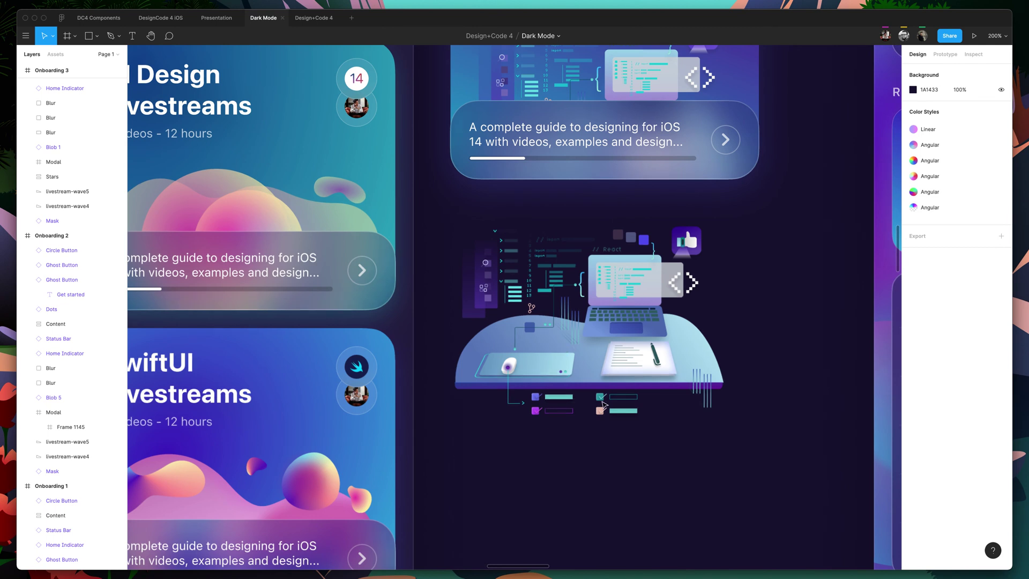
pyautogui.hscroll(1, 602, 403)
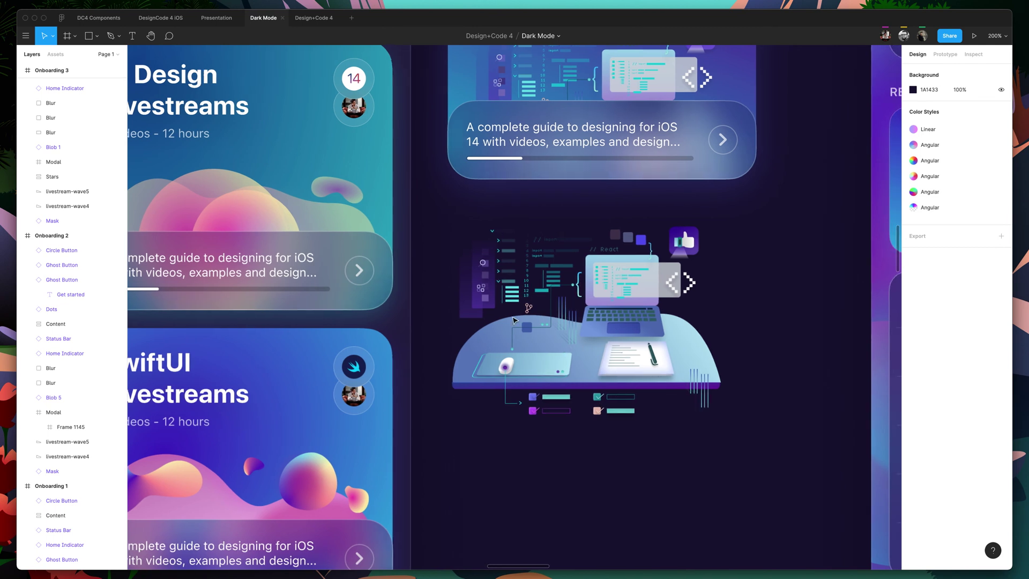
pyautogui.keyDown('super'); pyautogui.click(485, 303); pyautogui.keyUp('super')
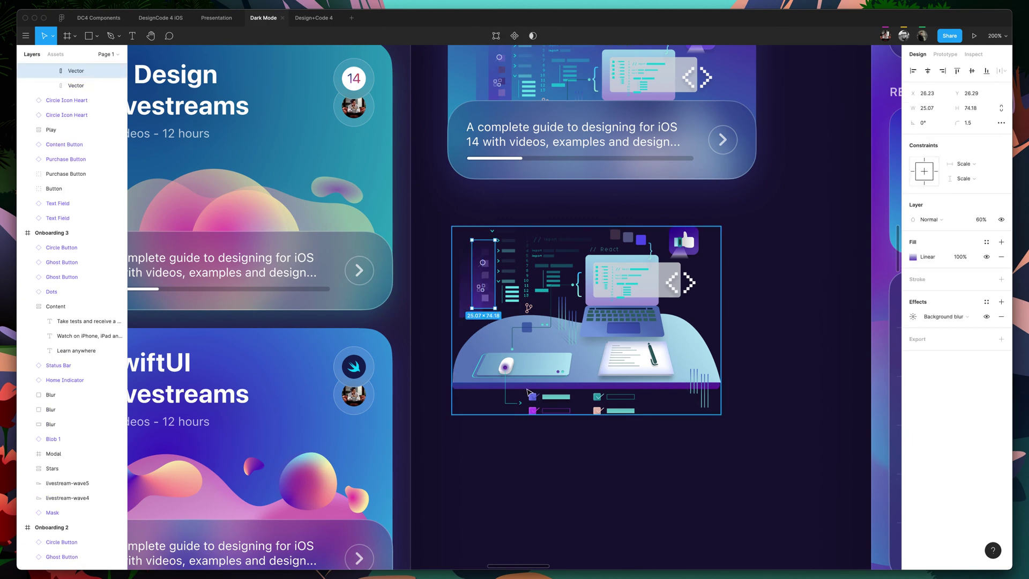
pyautogui.keyDown('super'); pyautogui.click(603, 387); pyautogui.keyUp('super')
pyautogui.scroll(4, 652, 124)
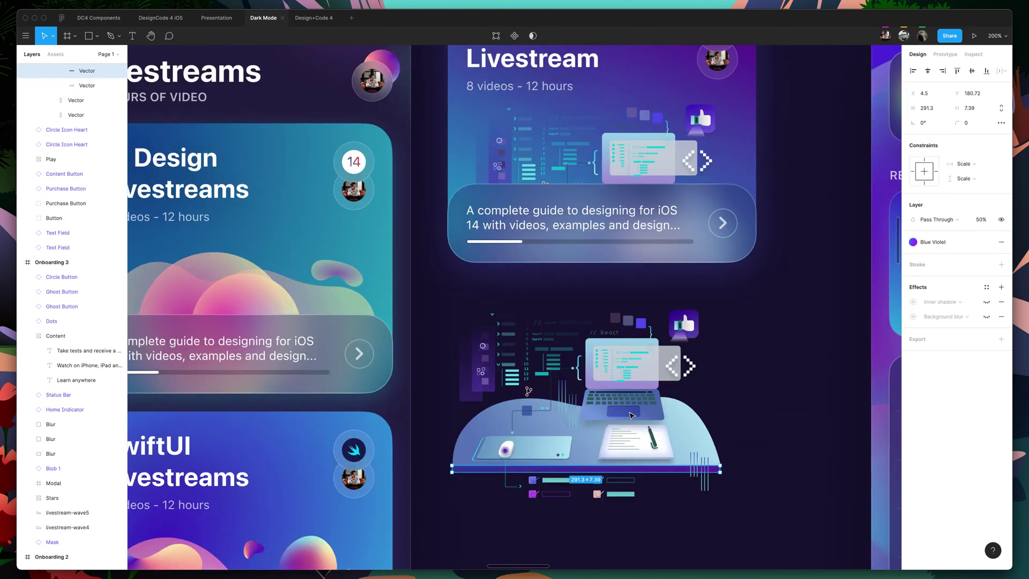
pyautogui.scroll(2, 532, 220)
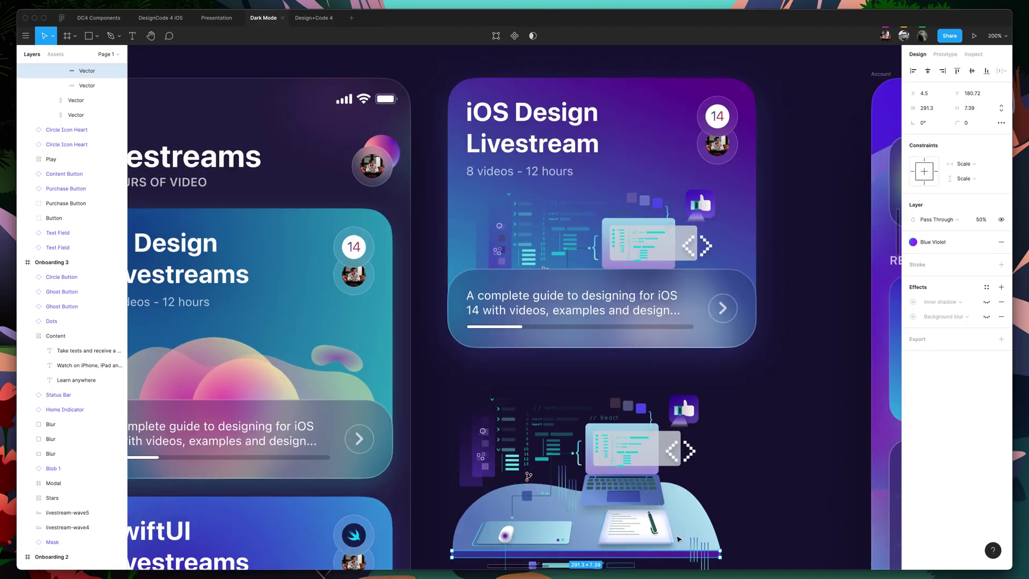
# Glance at the illustration library in Safari, return to Figma, clear the selection and dismiss the webcam connection error.
pyautogui.press('super+Tab')
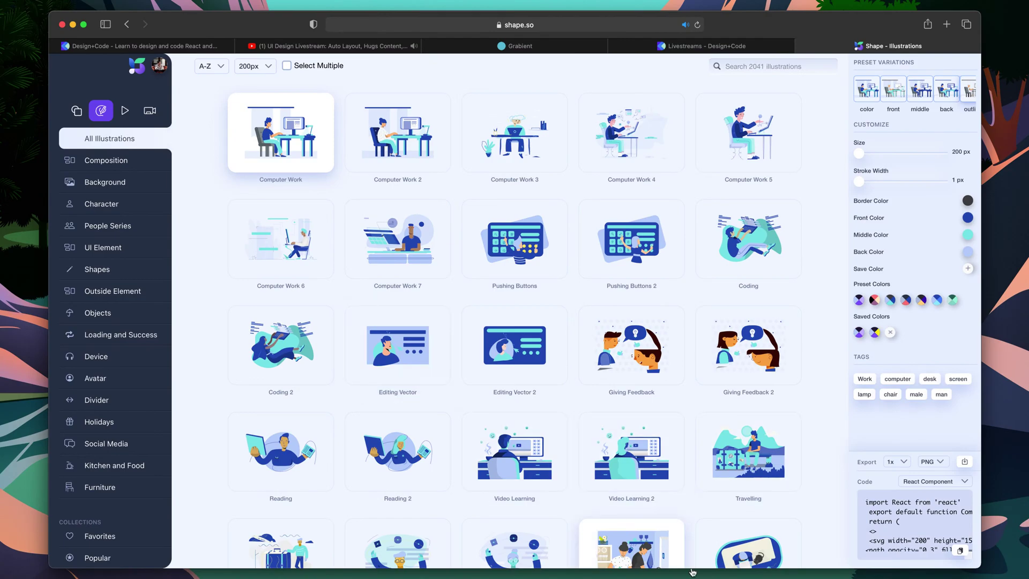
pyautogui.press('super+Tab')
pyautogui.click(757, 378)
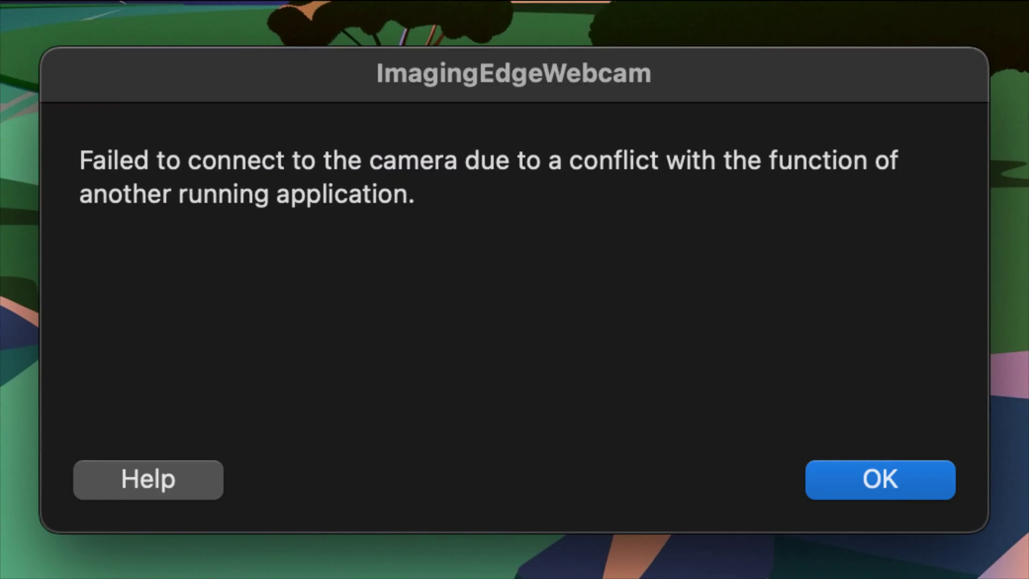
pyautogui.click(874, 492)
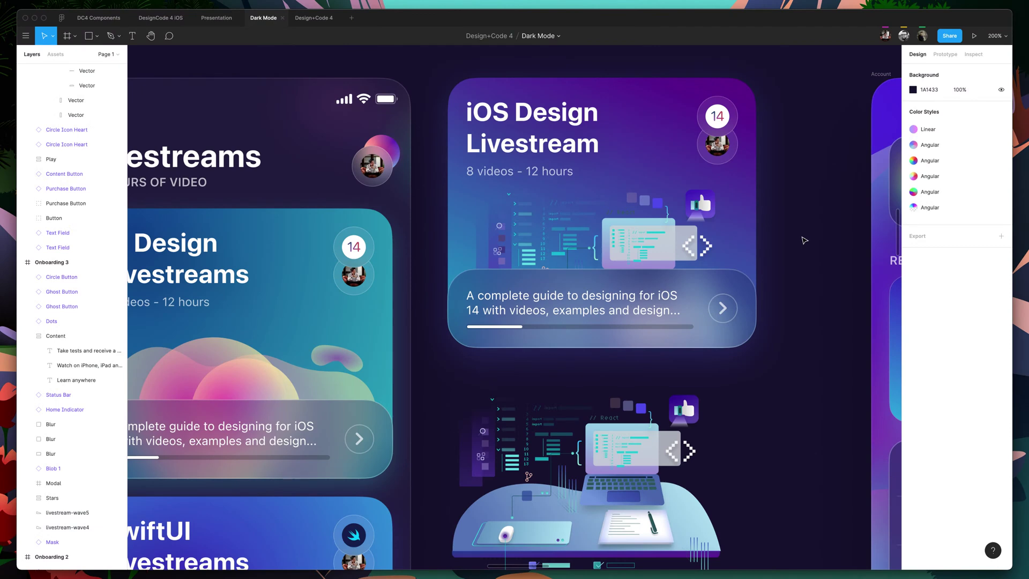
# View the Courses, Tutorials and Livestreams screens side by side at 100% zoom.
pyautogui.hotkey('shift', '0')
pyautogui.scroll(-5, 639, 217)
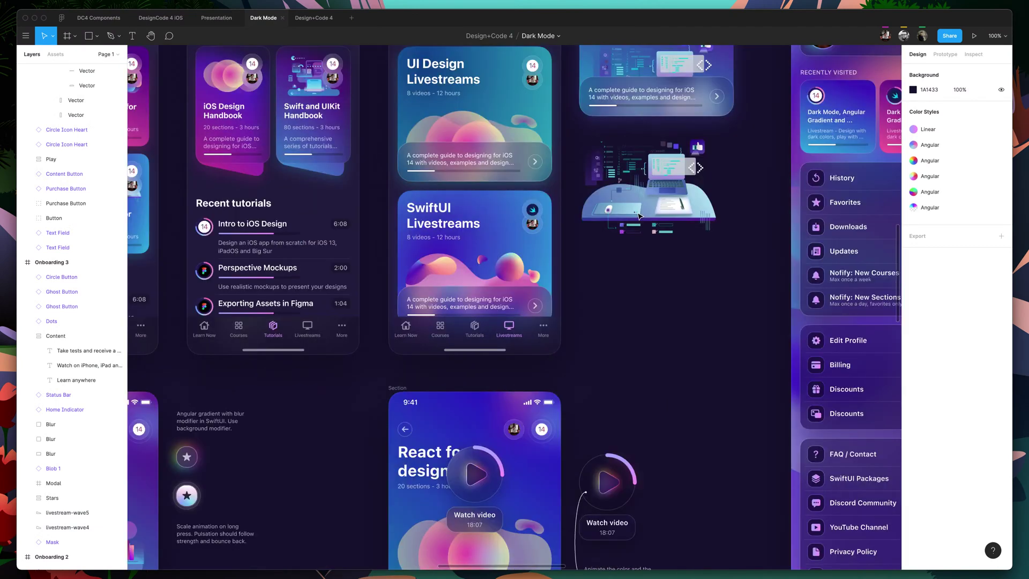
pyautogui.hscroll(-5, 639, 217)
pyautogui.scroll(5, 640, 204)
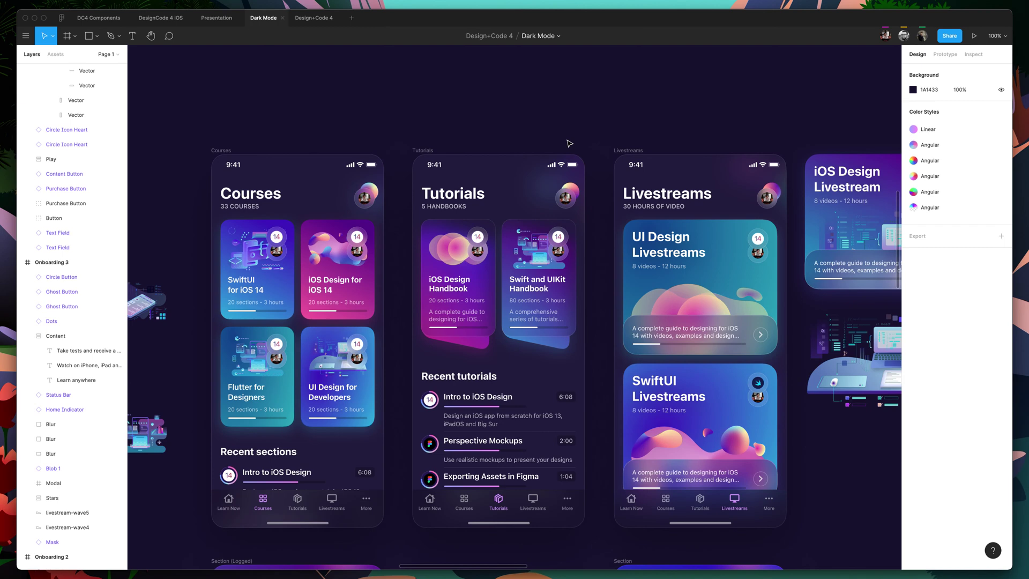
# Open the DesignCode 4 iOS file and examine its Components, Home and Course screens beyond the Colors frame.
pyautogui.click(158, 20)
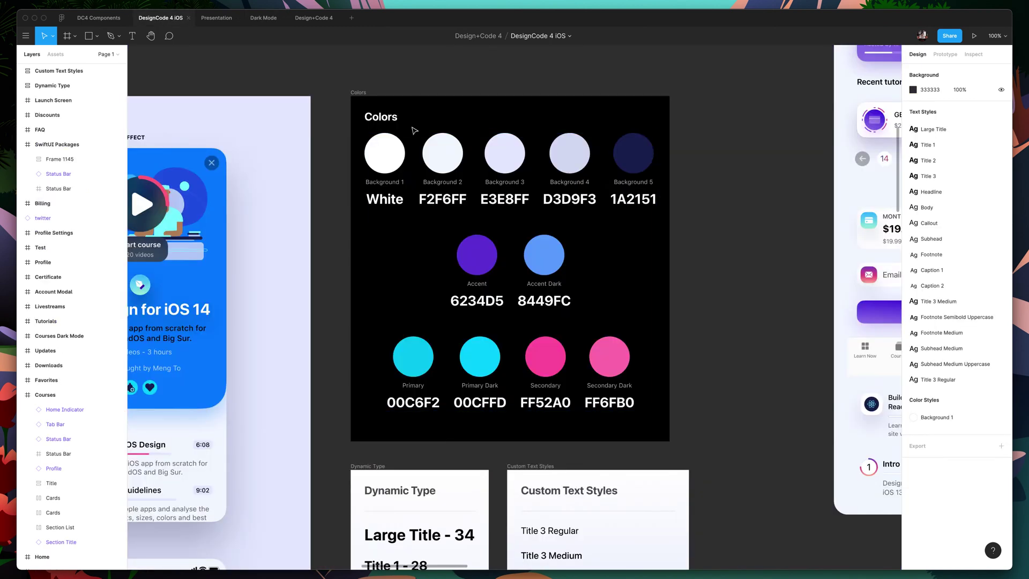
pyautogui.hscroll(-1, 415, 131)
pyautogui.hscroll(10, 414, 130)
pyautogui.scroll(3, 407, 140)
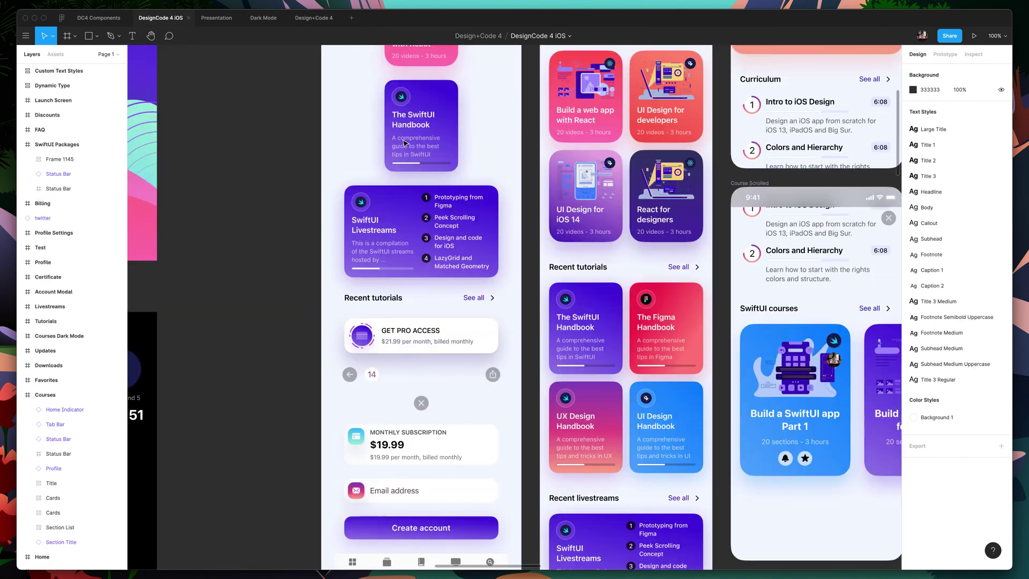
pyautogui.hscroll(5, 405, 143)
pyautogui.scroll(10, 405, 143)
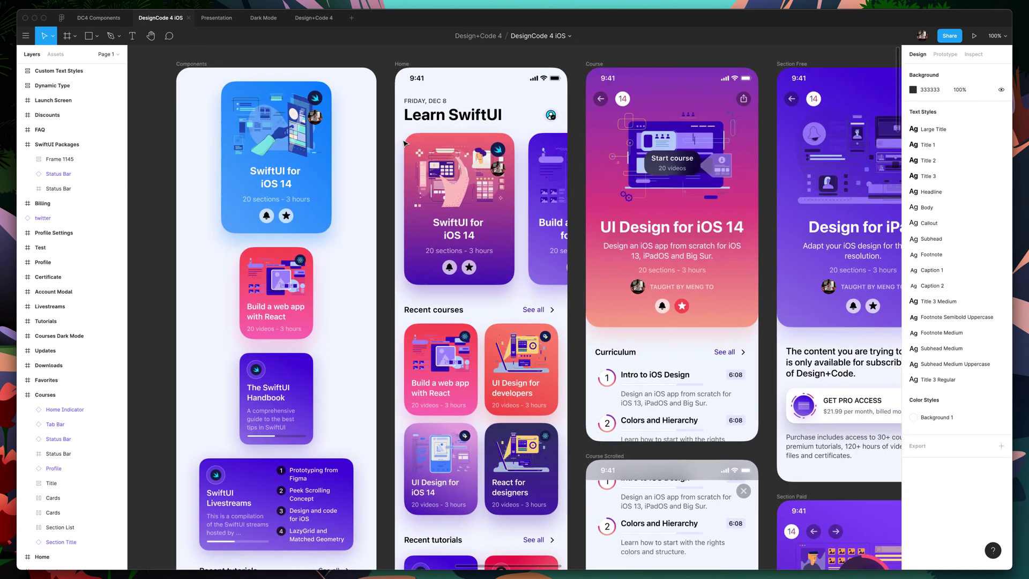
pyautogui.hscroll(2, 406, 144)
pyautogui.scroll(1, 406, 143)
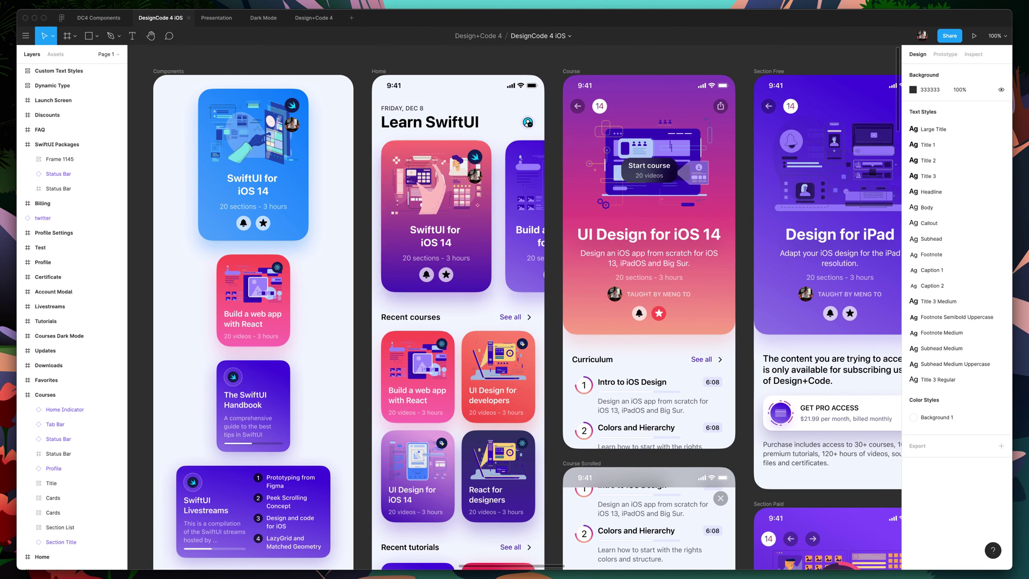
# Switch to Safari and view the Design+Code Livestreams page, continuing to the site's homepage and its course cards.
pyautogui.press('super+Tab')
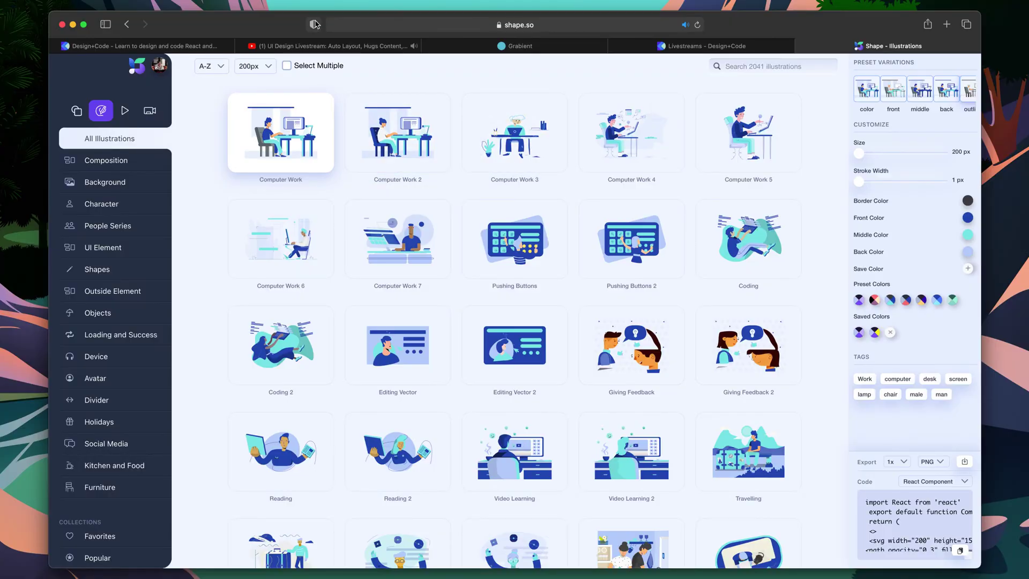
pyautogui.click(712, 46)
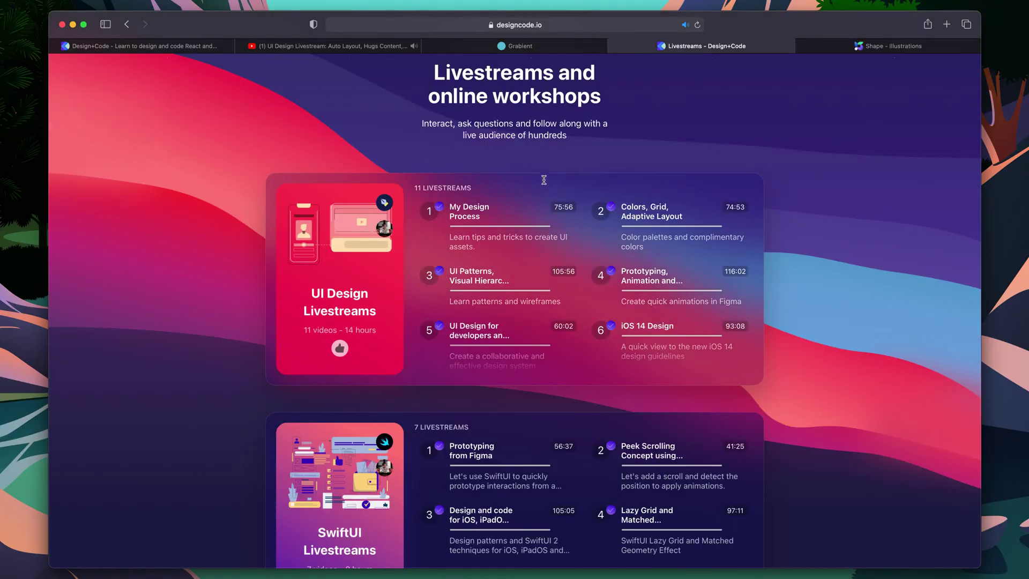
pyautogui.scroll(5, 544, 177)
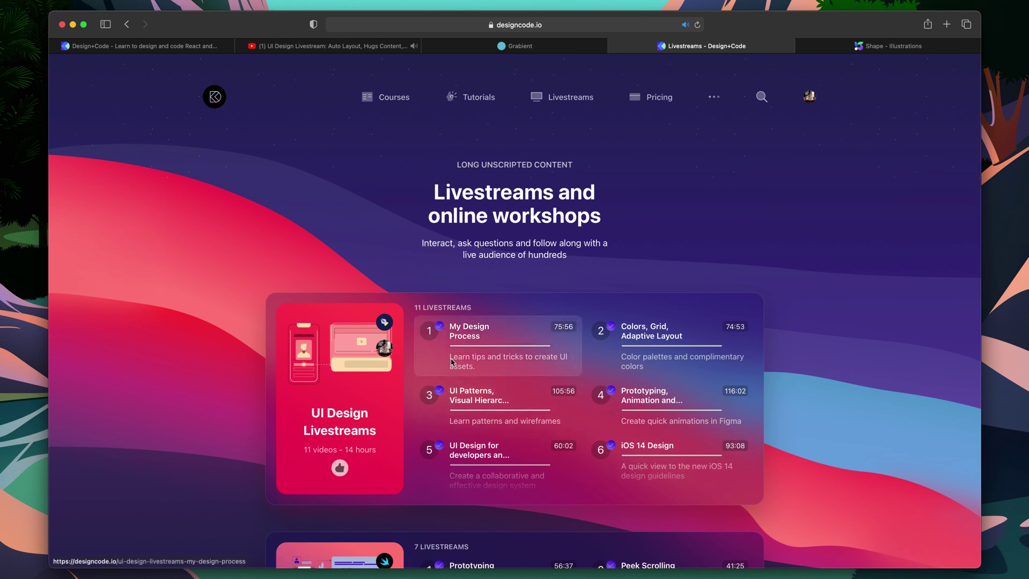
pyautogui.click(212, 100)
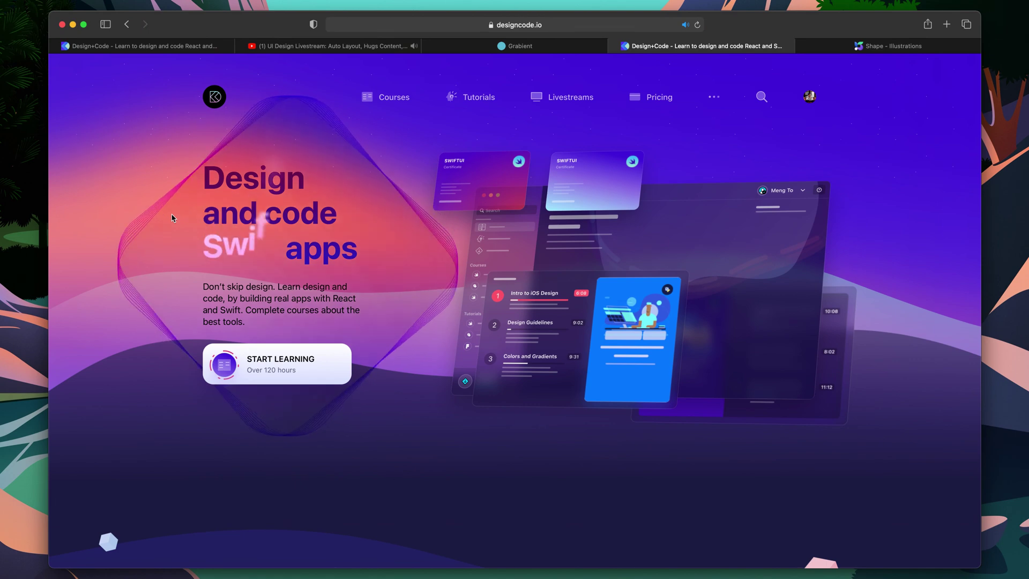
pyautogui.scroll(-3, 142, 474)
pyautogui.scroll(-12, 142, 477)
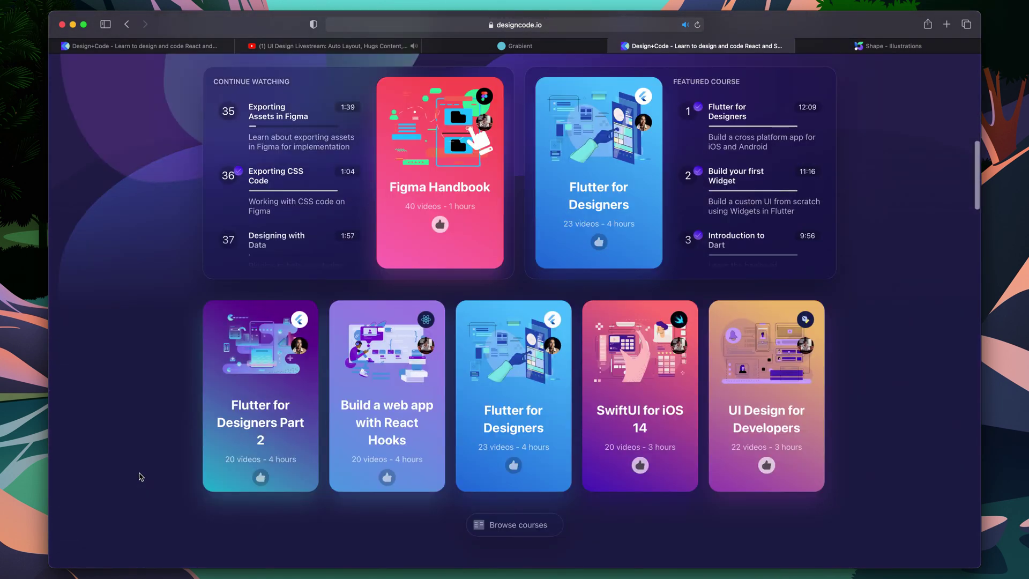
pyautogui.scroll(6, 140, 476)
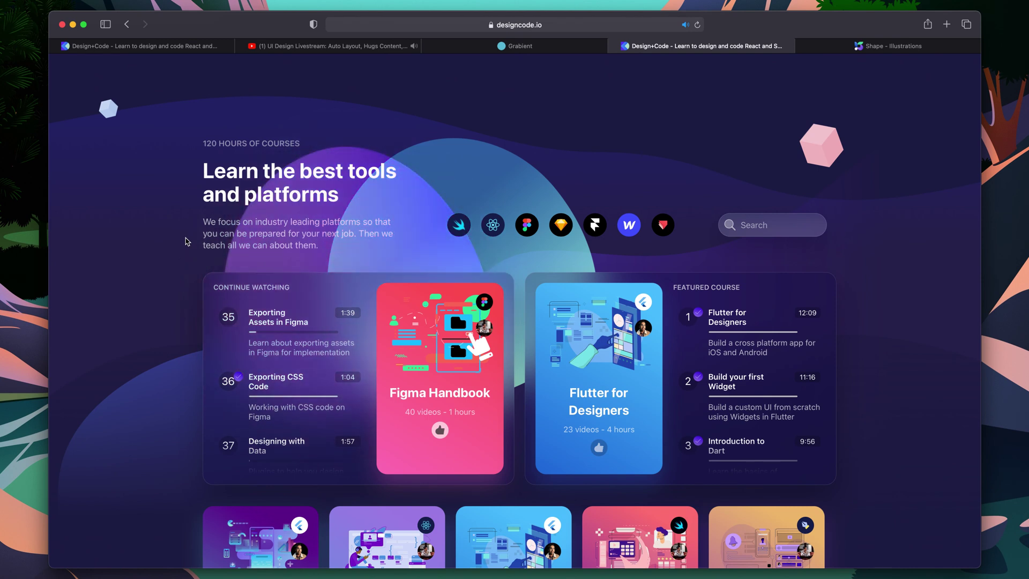
# Return to Figma, reopen the Dark Mode file and examine its Courses, Tutorials and Livestreams screens.
pyautogui.press('super+Tab')
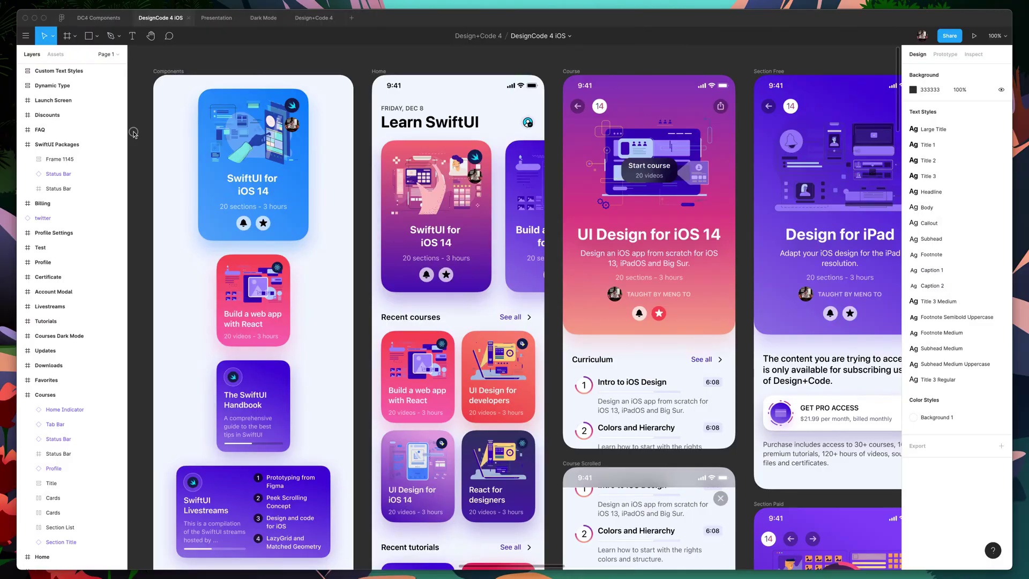
pyautogui.scroll(2, 279, 56)
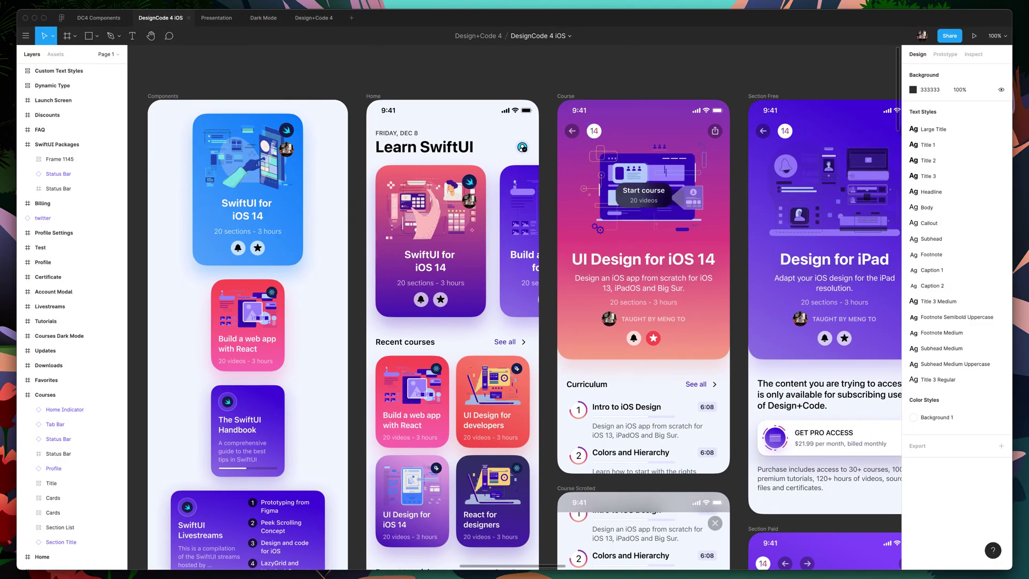
pyautogui.click(322, 21)
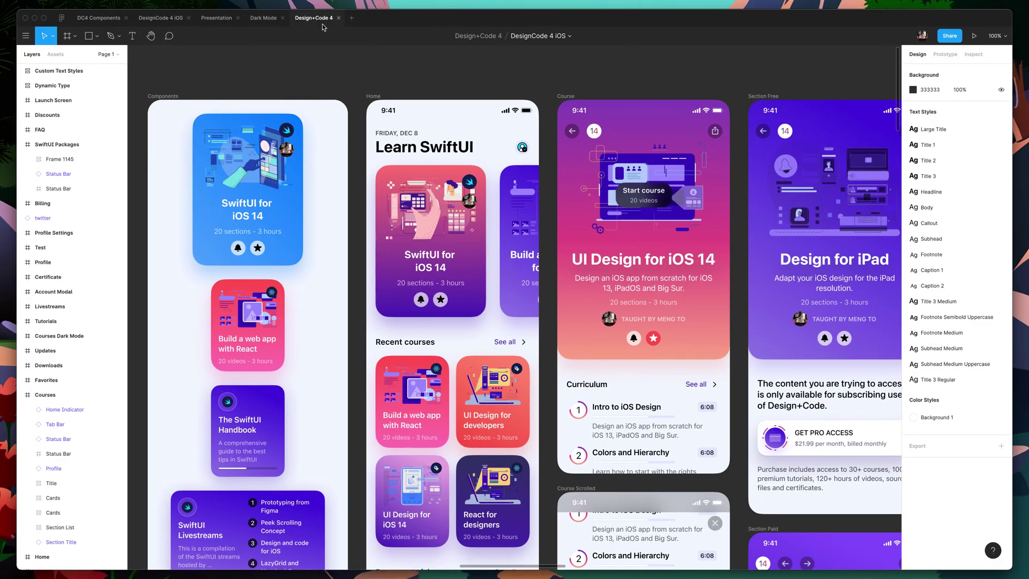
pyautogui.click(263, 21)
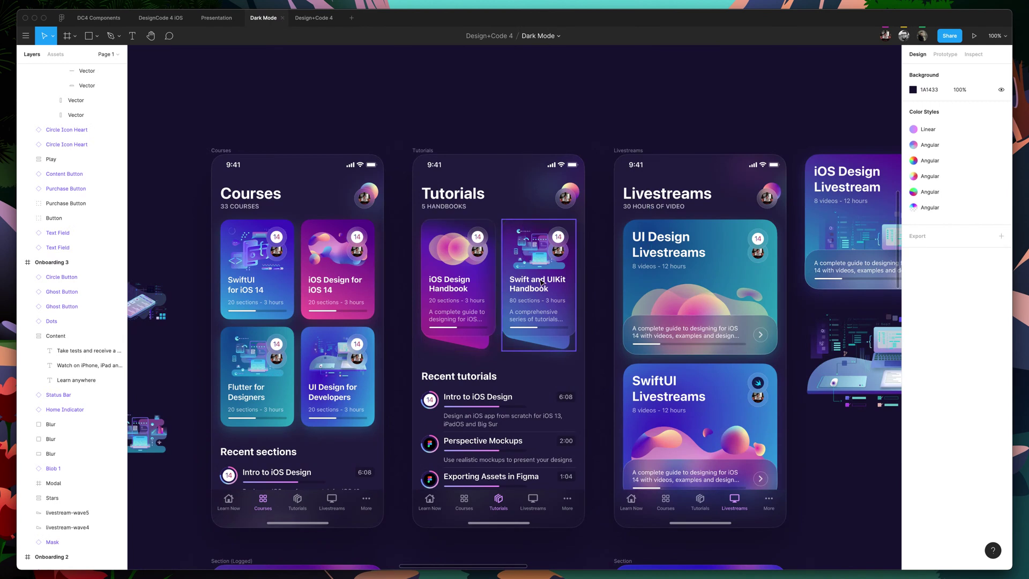
pyautogui.scroll(-5, 541, 283)
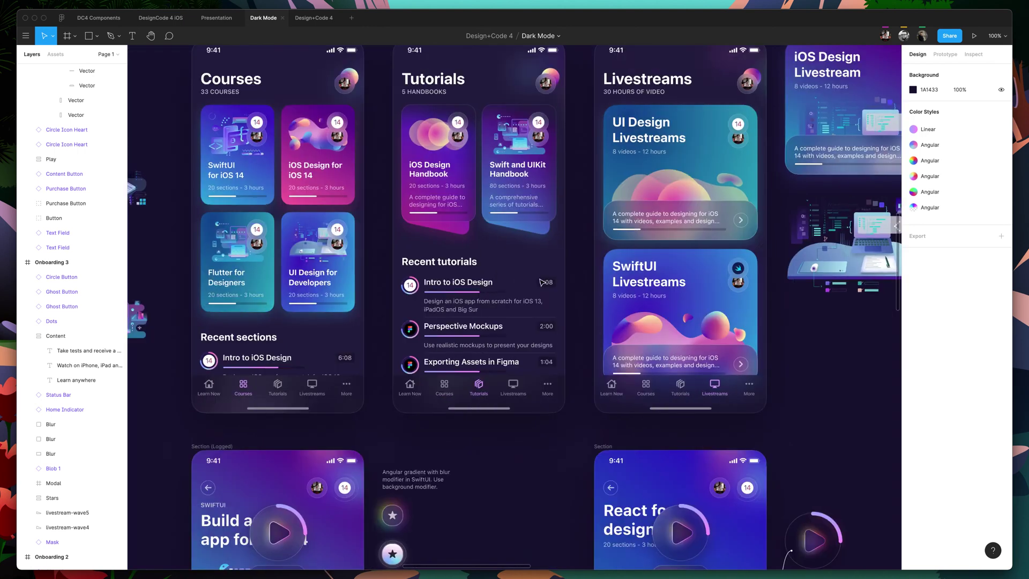
pyautogui.scroll(1, 542, 282)
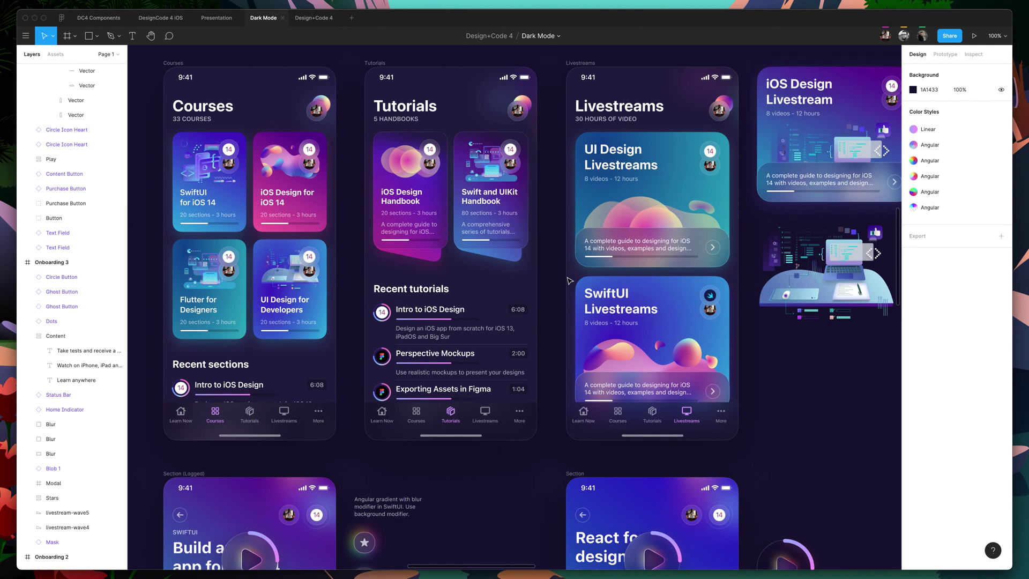
pyautogui.hscroll(2, 569, 280)
pyautogui.scroll(1, 569, 281)
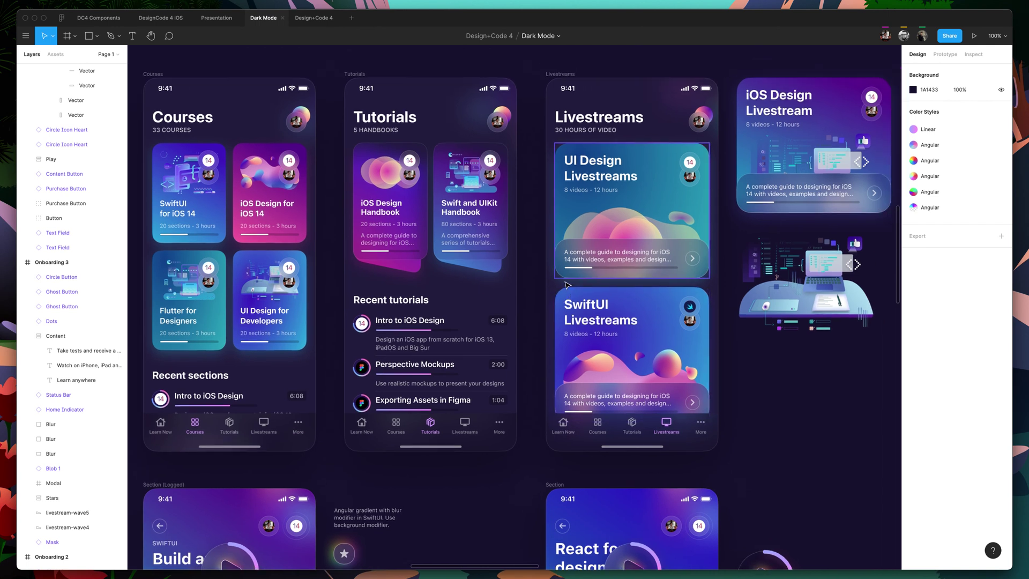
pyautogui.hscroll(-1, 560, 285)
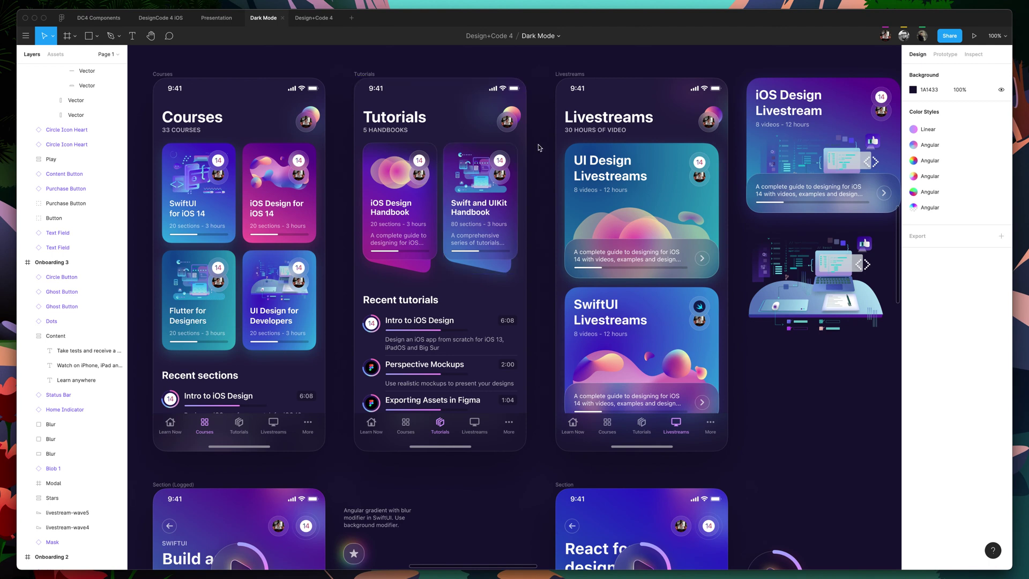
pyautogui.hscroll(-2, 540, 148)
pyautogui.scroll(1, 540, 147)
pyautogui.scroll(-1, 552, 268)
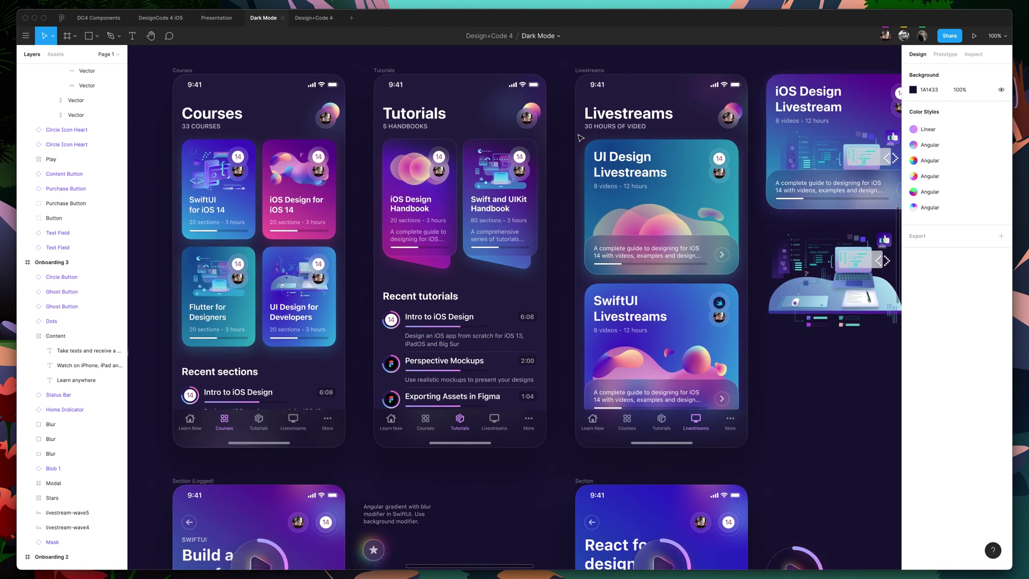
# Survey the Dark Mode screens at 50% zoom, from Home and Courses down to the Section and Purchase screens.
pyautogui.scroll(-3, 423, 301)
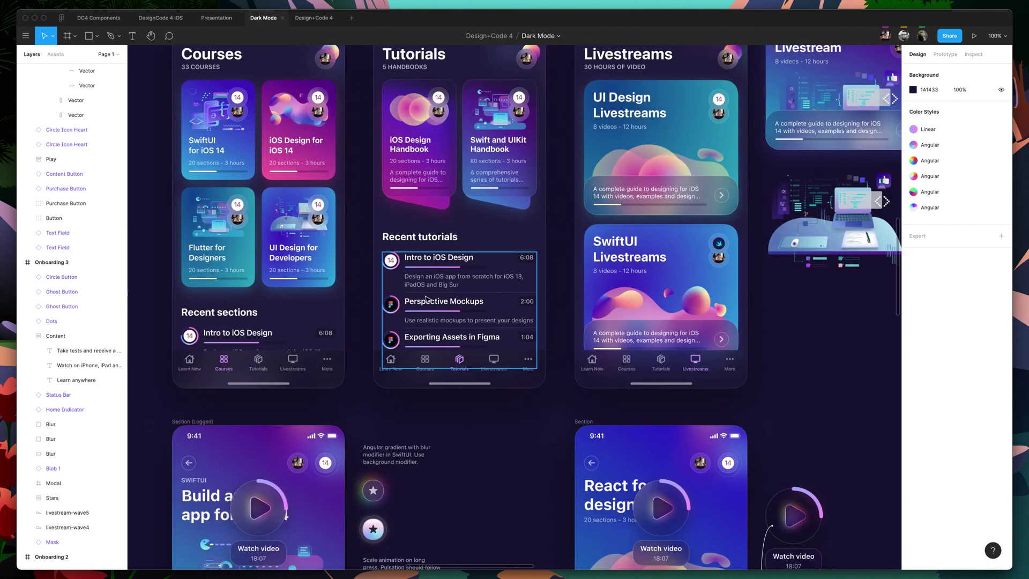
pyautogui.scroll(-5, 428, 299)
pyautogui.scroll(-2, 446, 254)
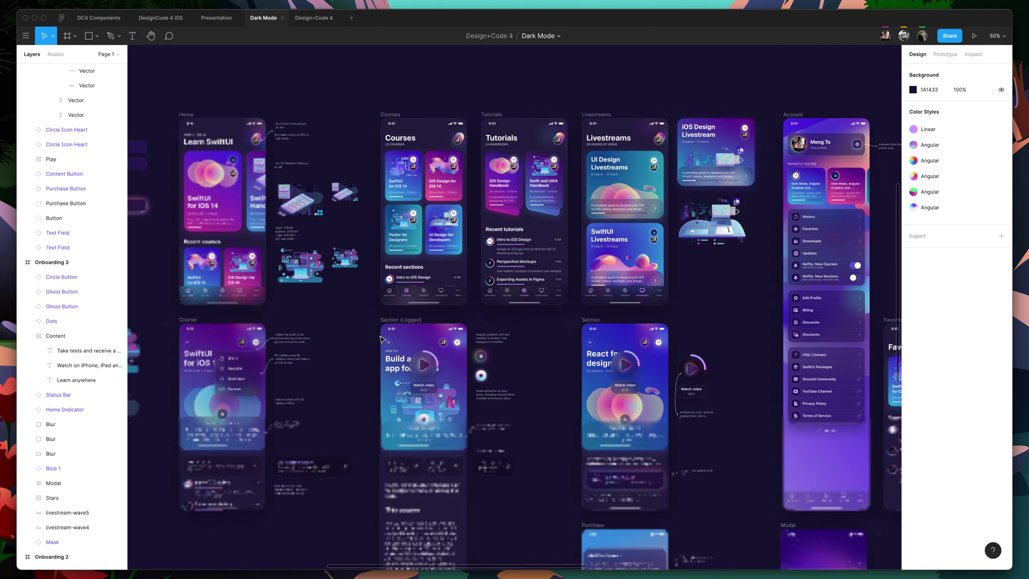
pyautogui.scroll(-3, 421, 322)
pyautogui.hscroll(-1, 421, 322)
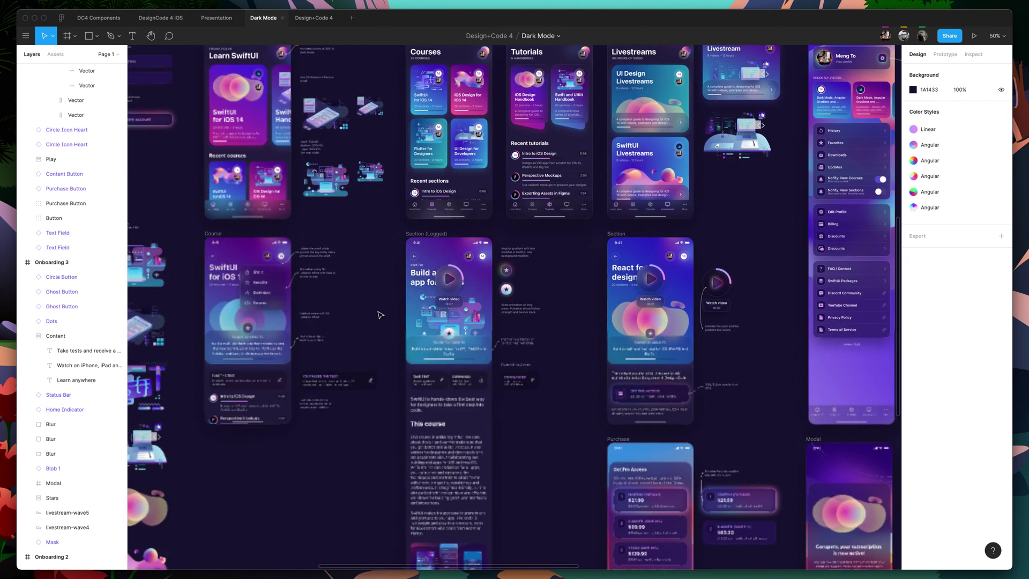
pyautogui.scroll(1, 381, 315)
pyautogui.scroll(2, 380, 315)
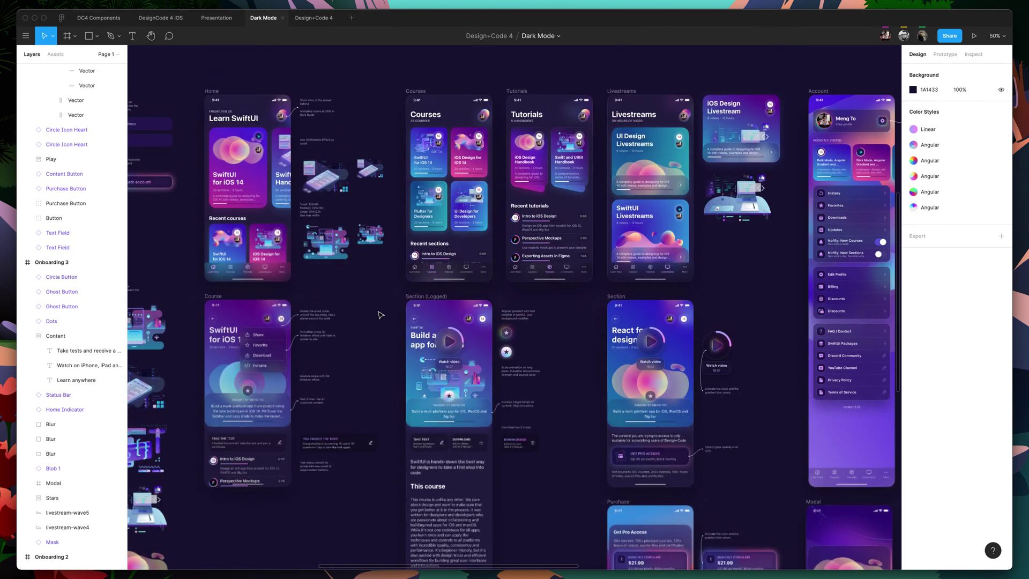
pyautogui.scroll(-3, 381, 315)
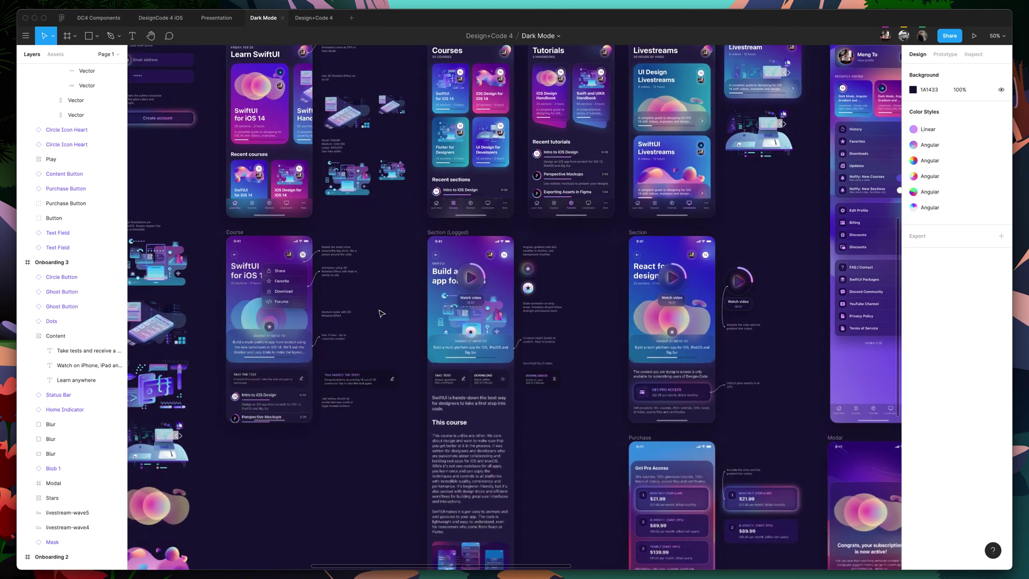
# Examine the Course, Home and Sign up screens with their animation and illustration size notes at 100% zoom.
pyautogui.scroll(5, 380, 314)
pyautogui.hscroll(-10, 412, 298)
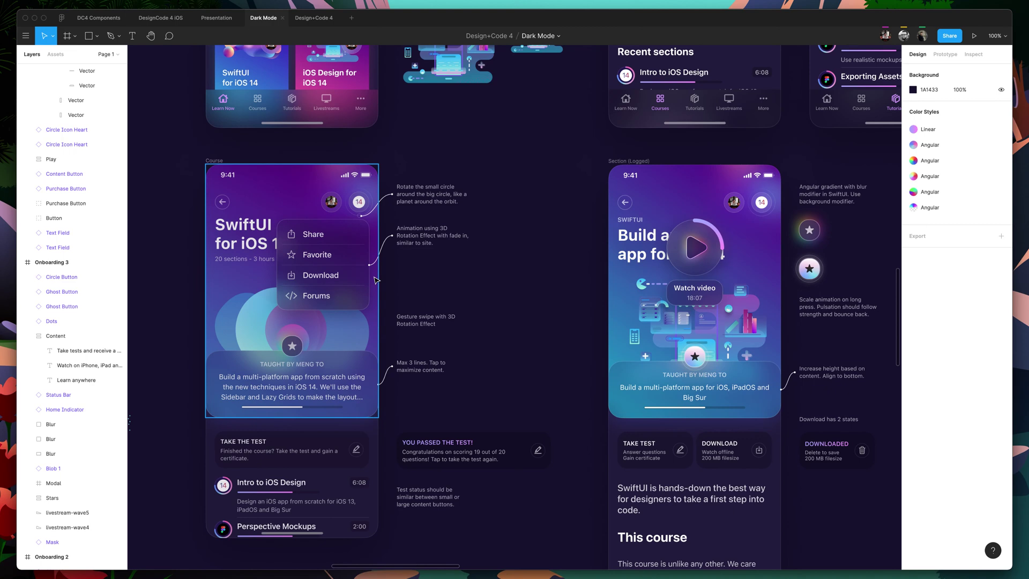
pyautogui.scroll(5, 506, 286)
pyautogui.hscroll(-6, 506, 285)
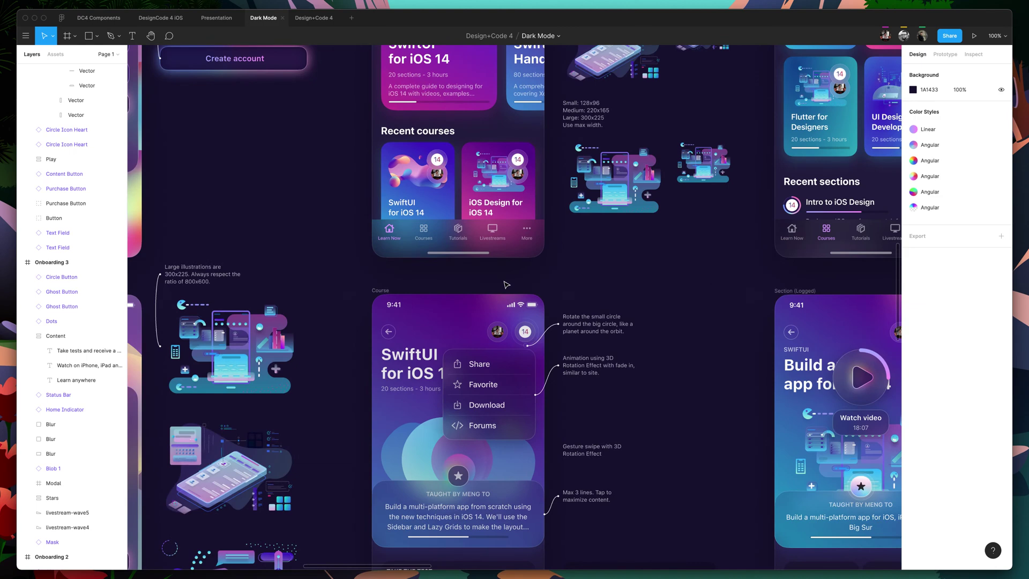
pyautogui.scroll(10, 506, 286)
pyautogui.hscroll(-7, 506, 285)
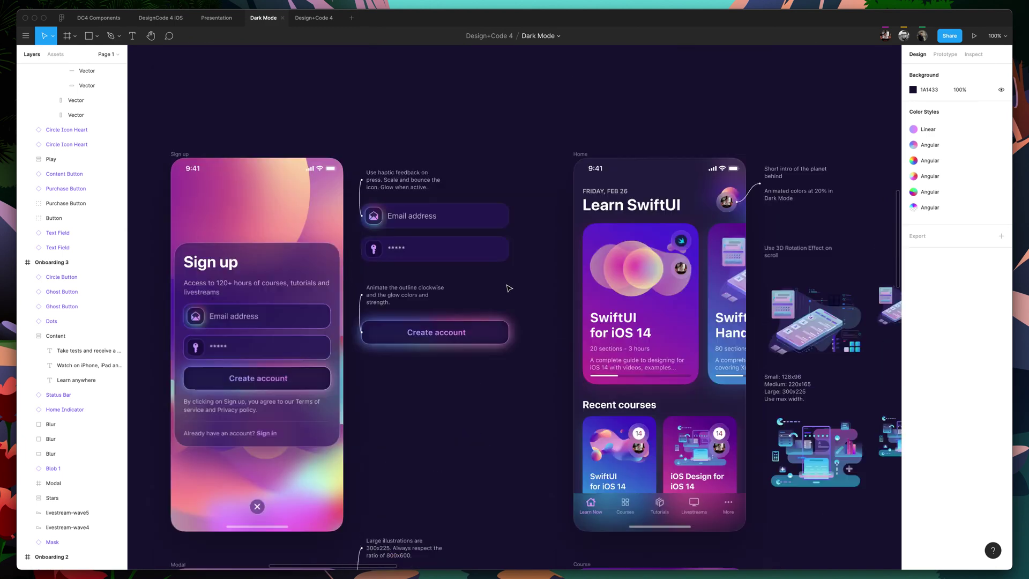
# Review the design system frames: Components, Cards, Content, Colors, Dynamic Type and Custom Text Styles.
pyautogui.scroll(-10, 509, 288)
pyautogui.hscroll(4, 509, 287)
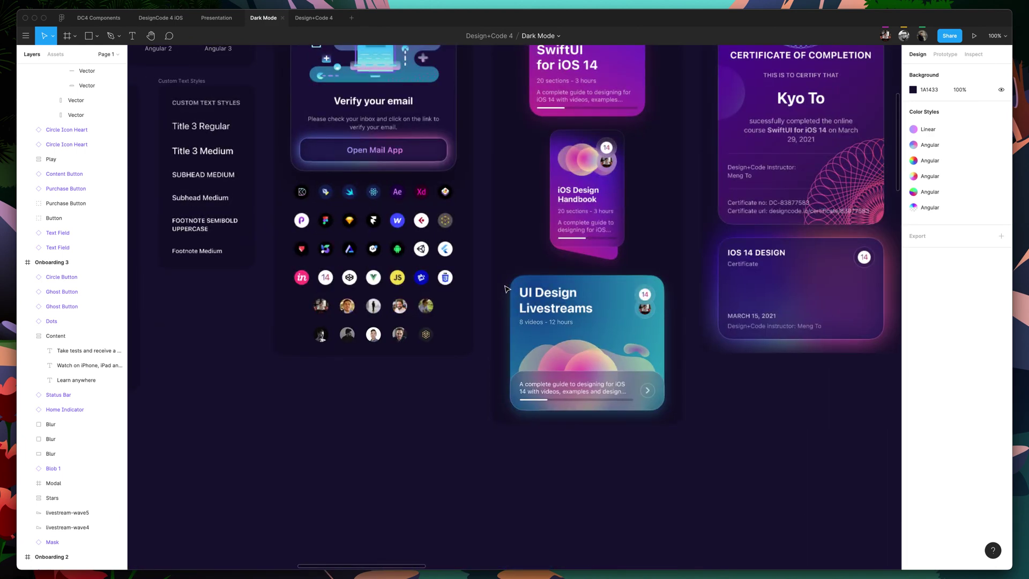
pyautogui.scroll(9, 506, 289)
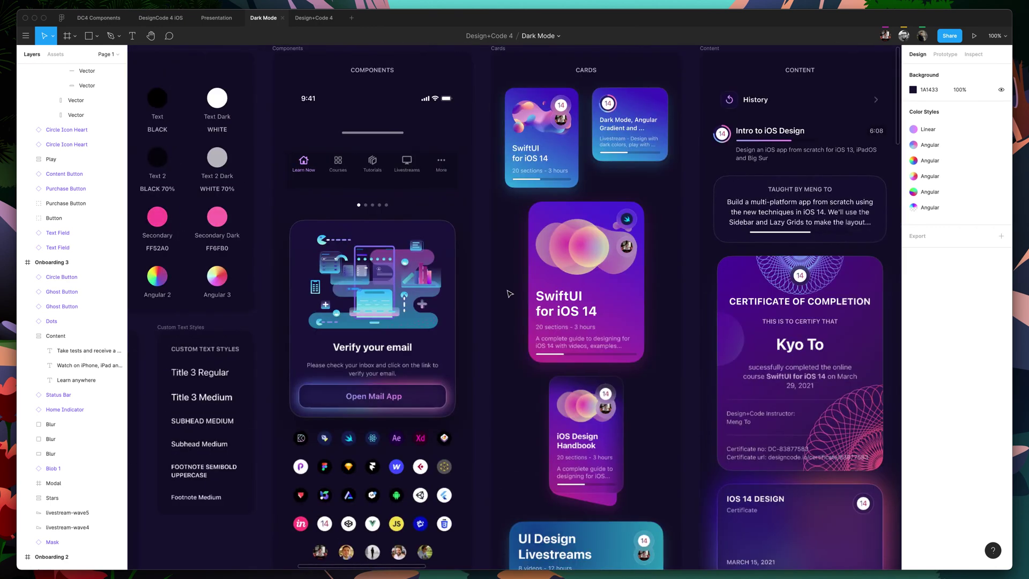
pyautogui.hscroll(-3, 509, 293)
pyautogui.scroll(1, 509, 293)
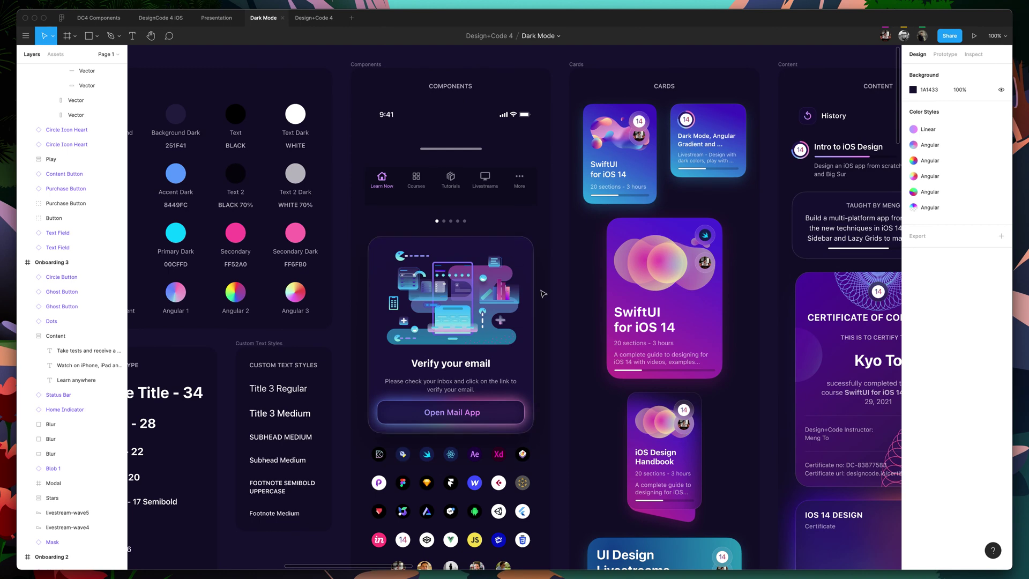
pyautogui.hscroll(-3, 540, 292)
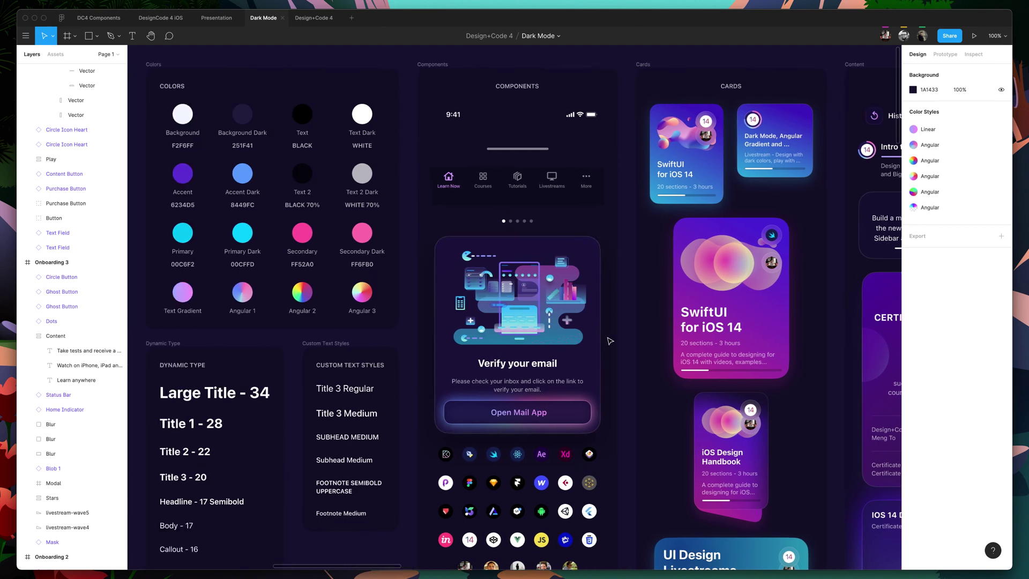
pyautogui.scroll(-20, 610, 341)
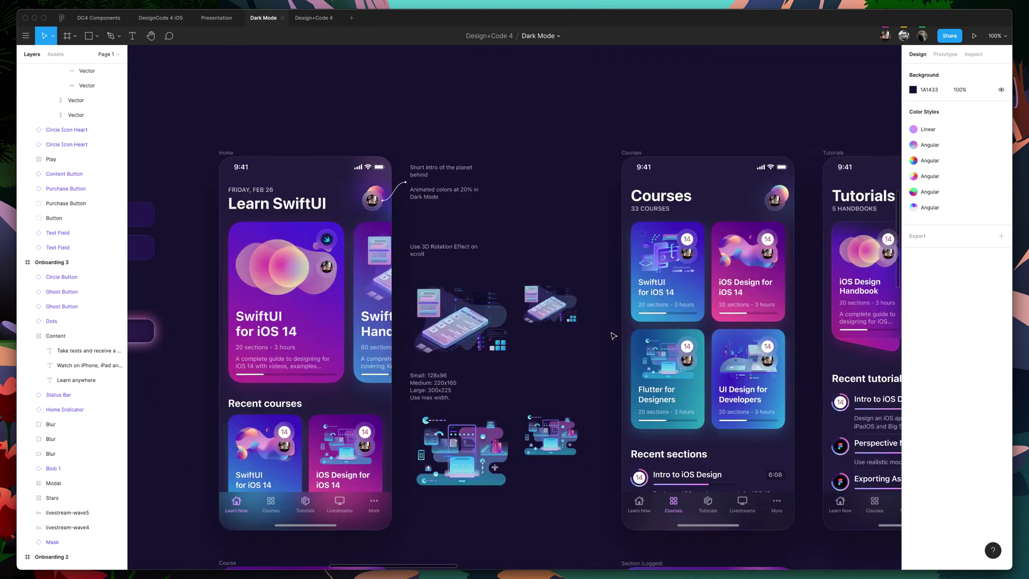
# Examine the Angular Gradient Glow frame with its Sign up, Verify your email and UI Design certificate mockups.
pyautogui.hscroll(-2, 613, 336)
pyautogui.hscroll(-10, 613, 336)
pyautogui.scroll(2, 429, 257)
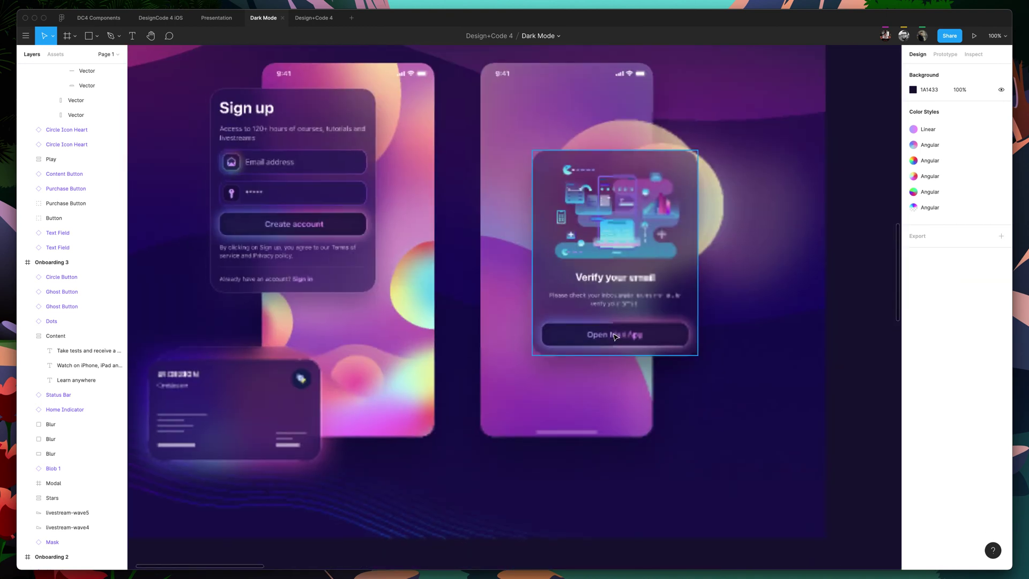
pyautogui.hscroll(-1, 423, 250)
pyautogui.hscroll(-1, 428, 255)
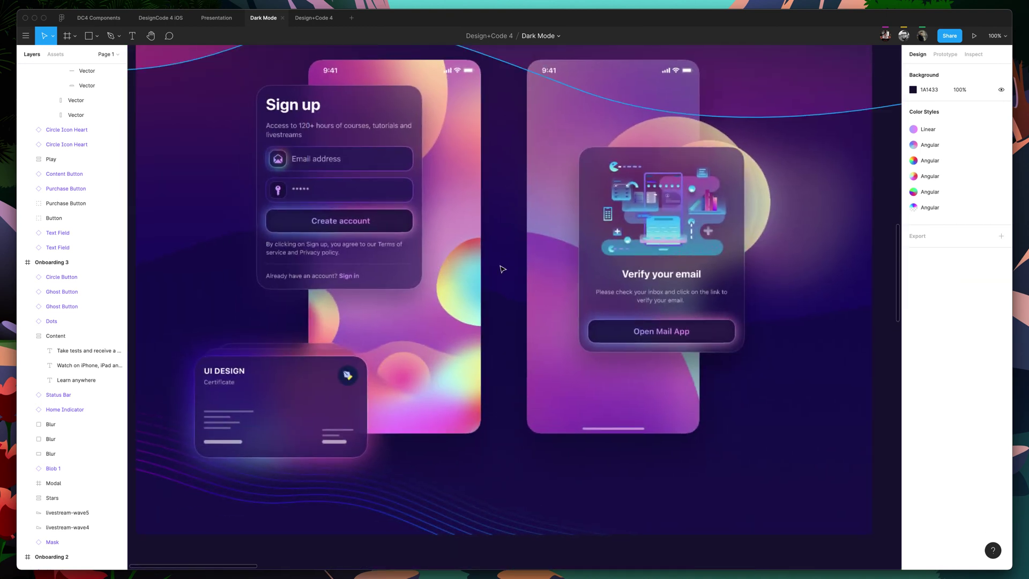
pyautogui.hscroll(-3, 502, 267)
pyautogui.scroll(2, 501, 267)
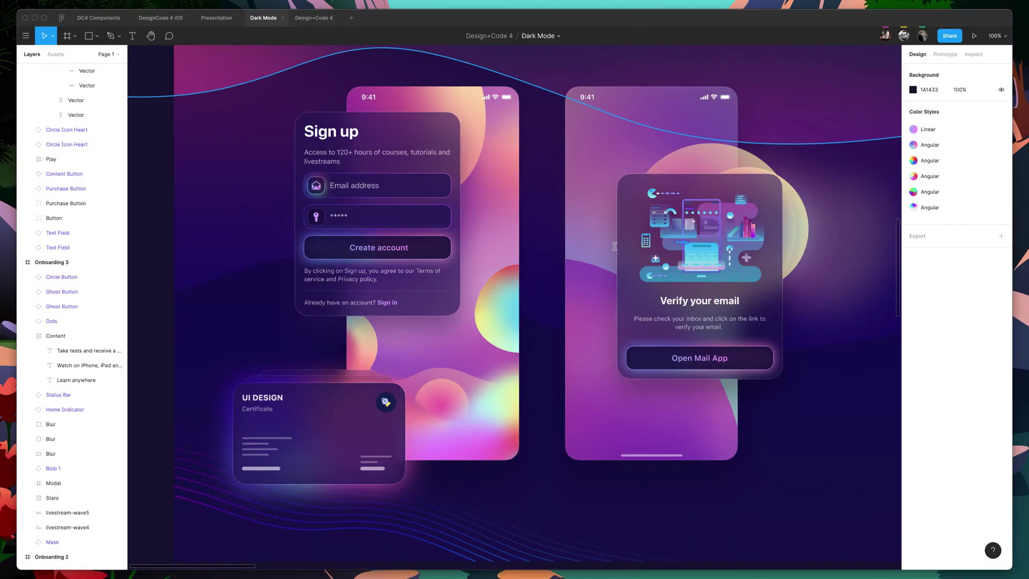
pyautogui.scroll(7, 615, 246)
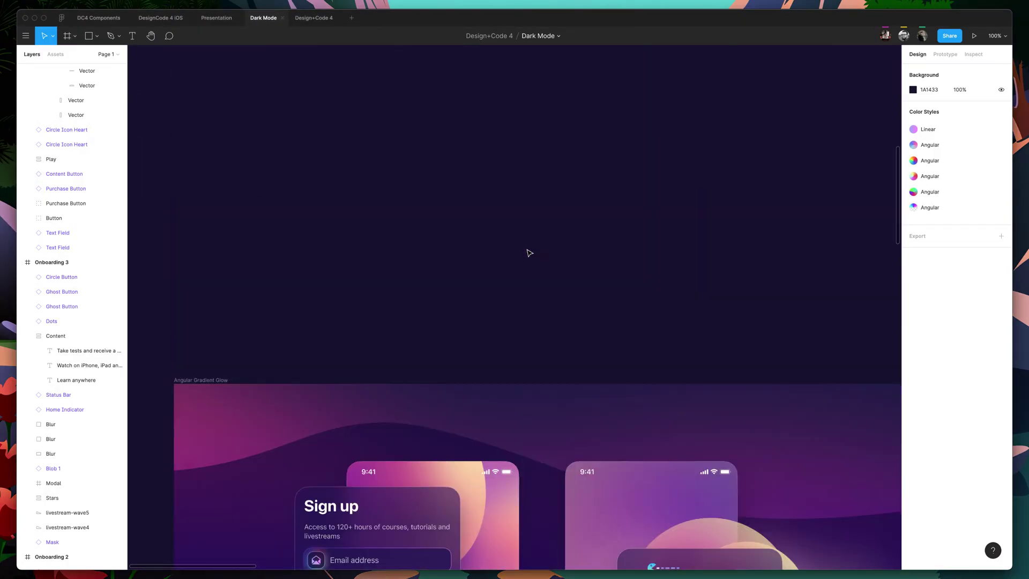
# Select the circular Play group above the Watch video label in the Dark Mode frame's Section screen.
pyautogui.scroll(-15, 526, 250)
pyautogui.scroll(2, 527, 252)
pyautogui.hscroll(2, 527, 252)
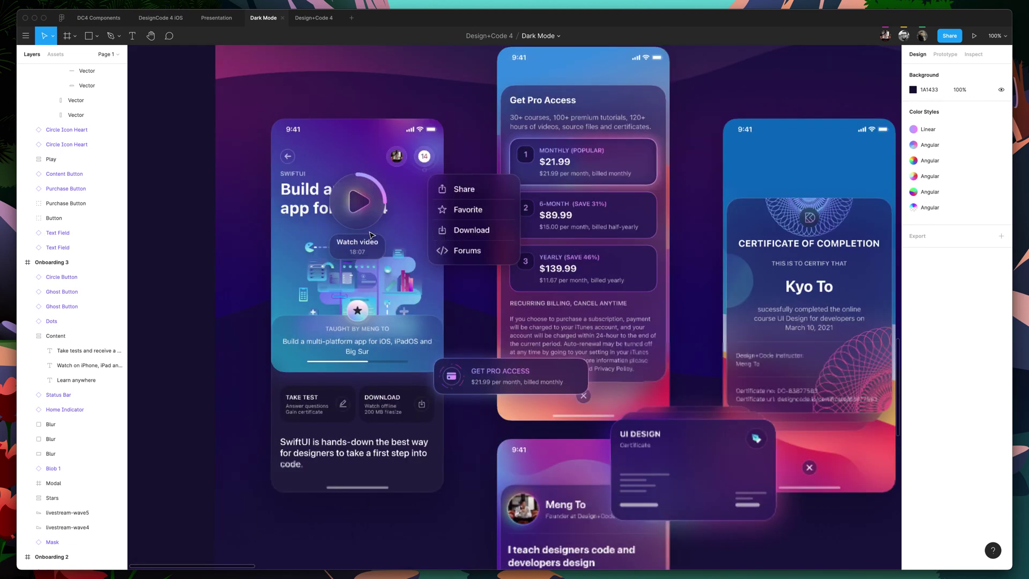
pyautogui.hscroll(-3, 373, 241)
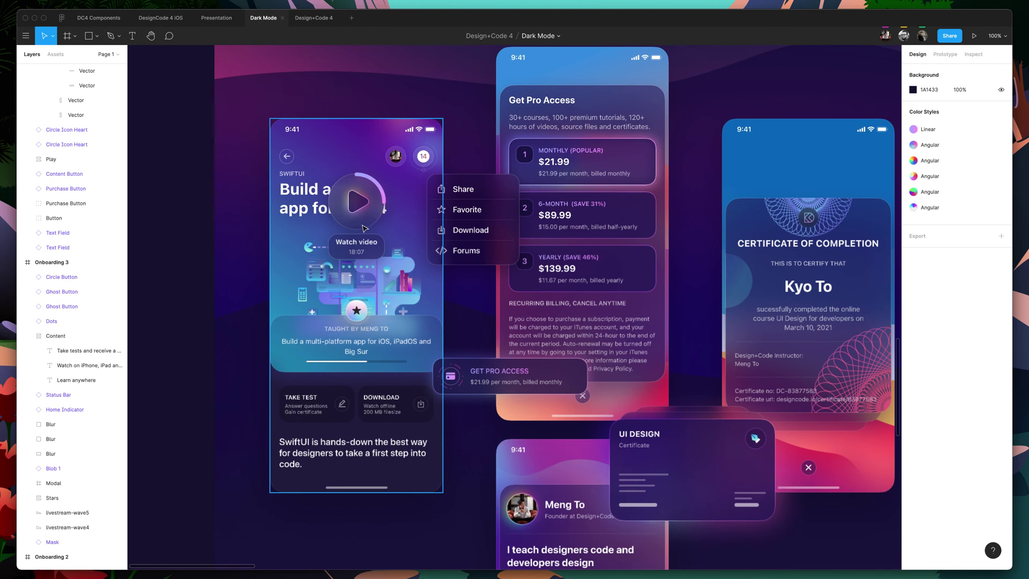
pyautogui.click(350, 212)
pyautogui.doubleClick(350, 212)
pyautogui.doubleClick(351, 213)
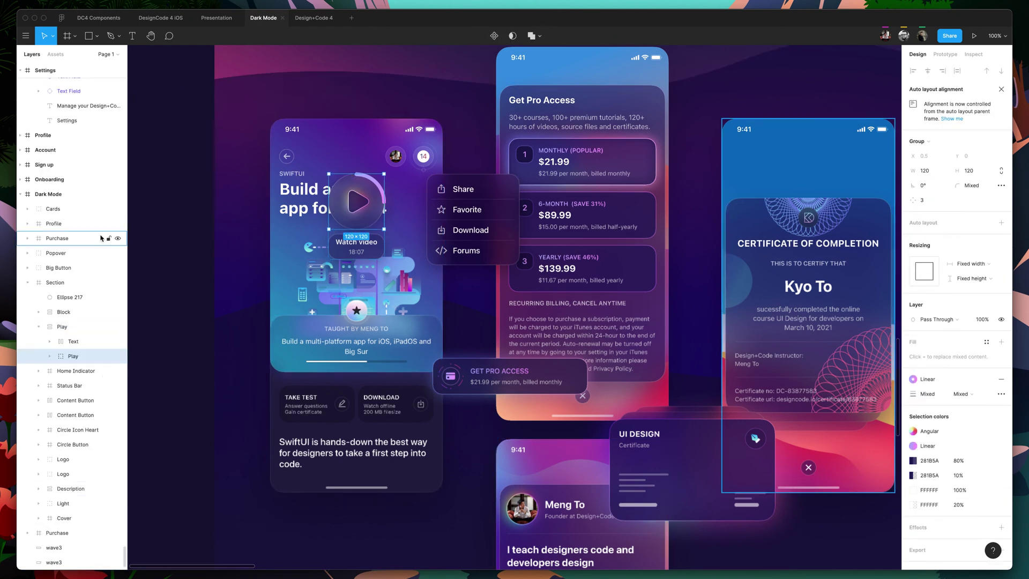
# Inspect the properties of the Description panel and the Take Test button in the Dark Mode frame's Section screen.
pyautogui.scroll(-1, 80, 461)
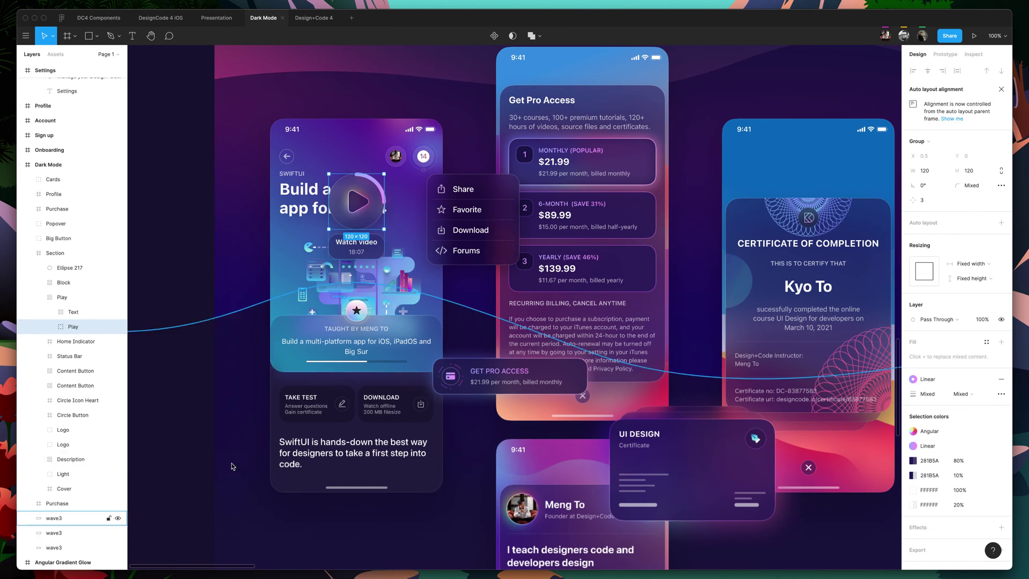
pyautogui.click(280, 322)
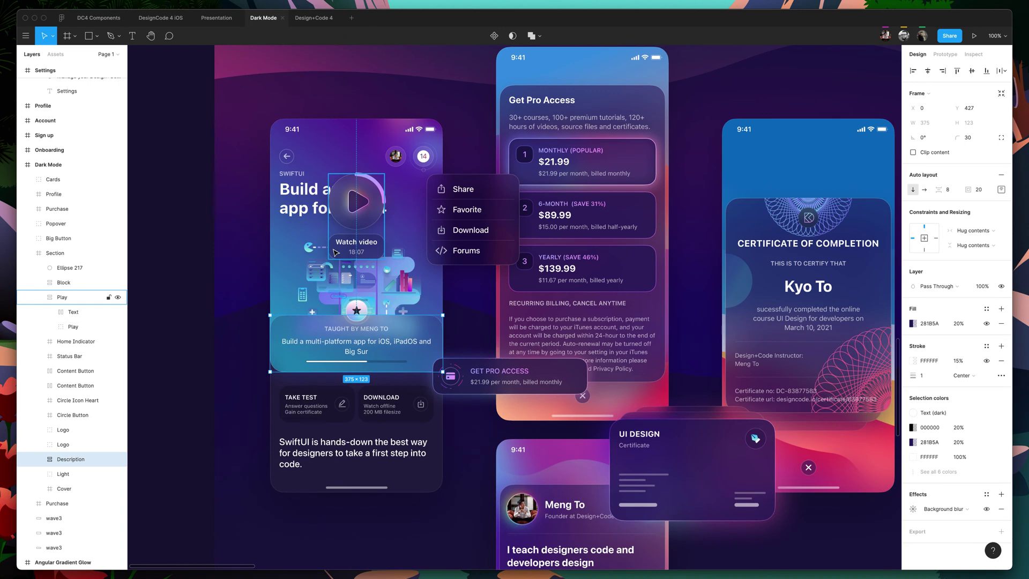
pyautogui.scroll(-2, 272, 343)
pyautogui.hscroll(1, 272, 343)
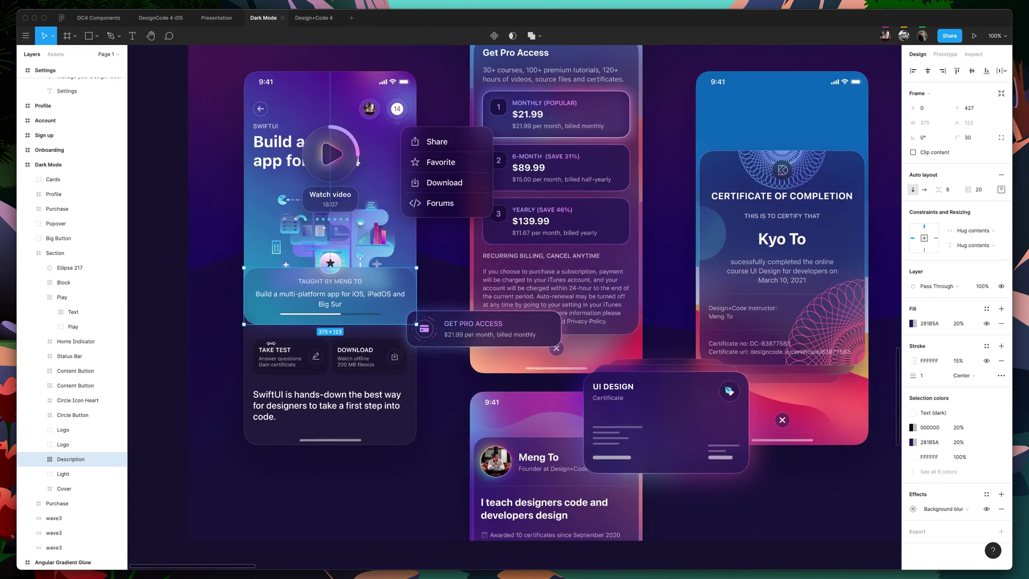
pyautogui.click(306, 363)
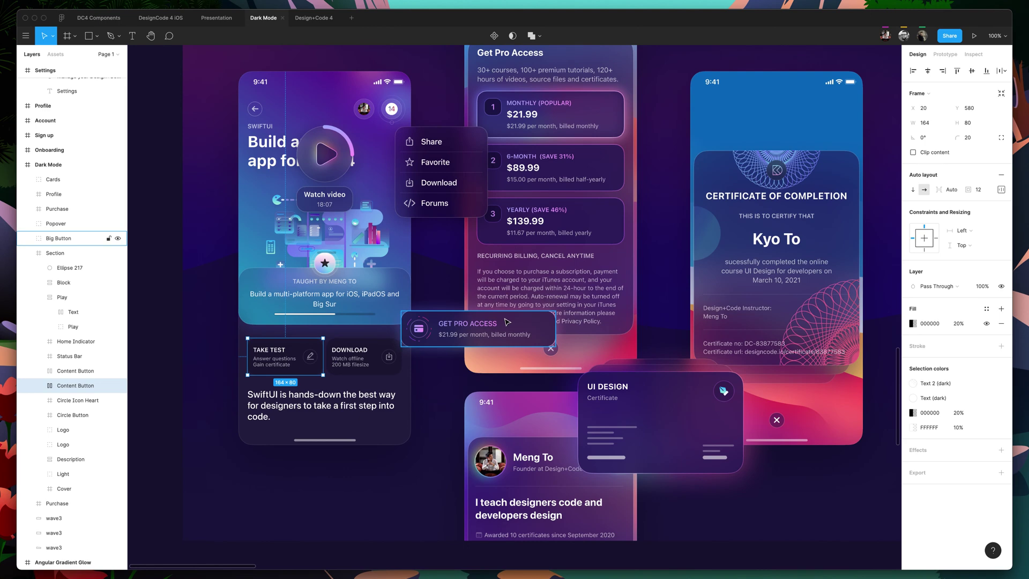
# Examine the three mobile screens in the Onboarding frame, including their gradient titles and blurred cards.
pyautogui.scroll(3, 507, 321)
pyautogui.hscroll(2, 506, 322)
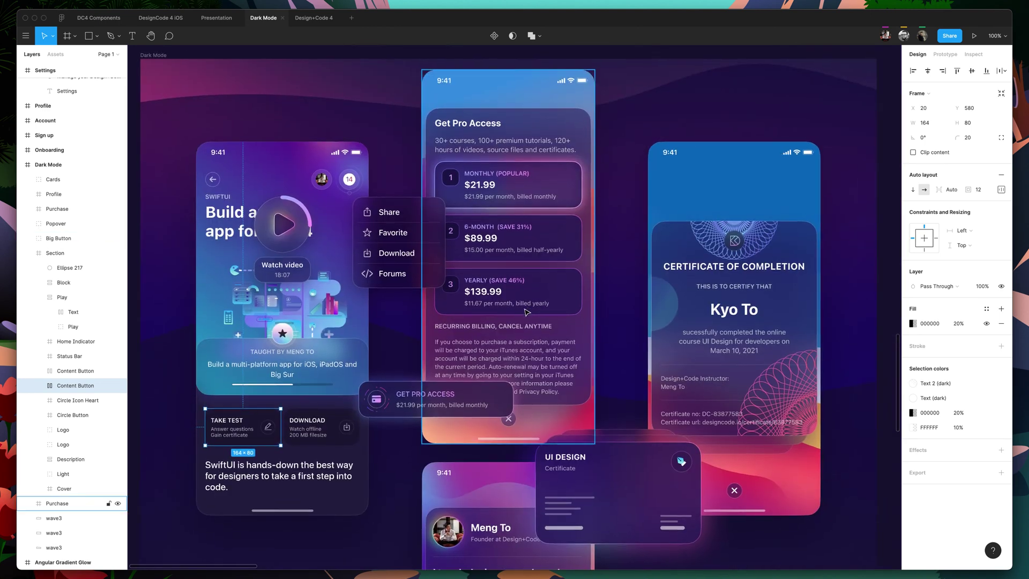
pyautogui.scroll(15, 473, 194)
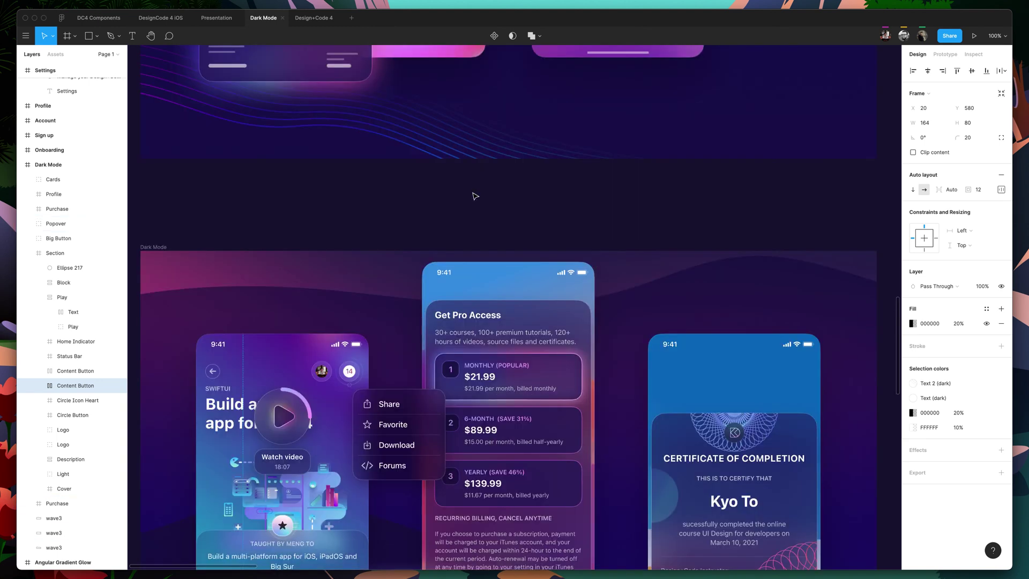
pyautogui.scroll(-20, 474, 195)
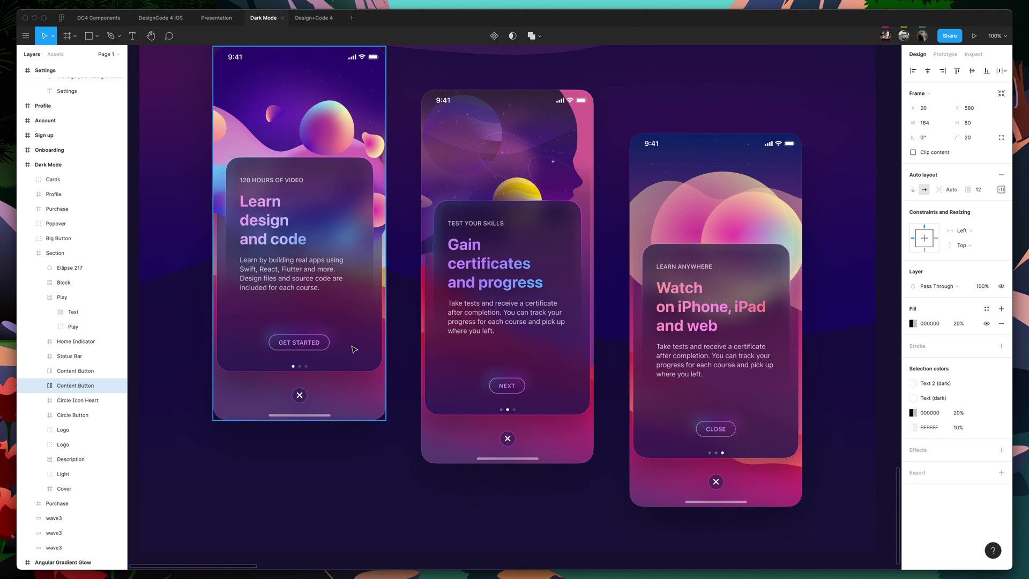
pyautogui.scroll(2, 349, 350)
pyautogui.scroll(1, 349, 349)
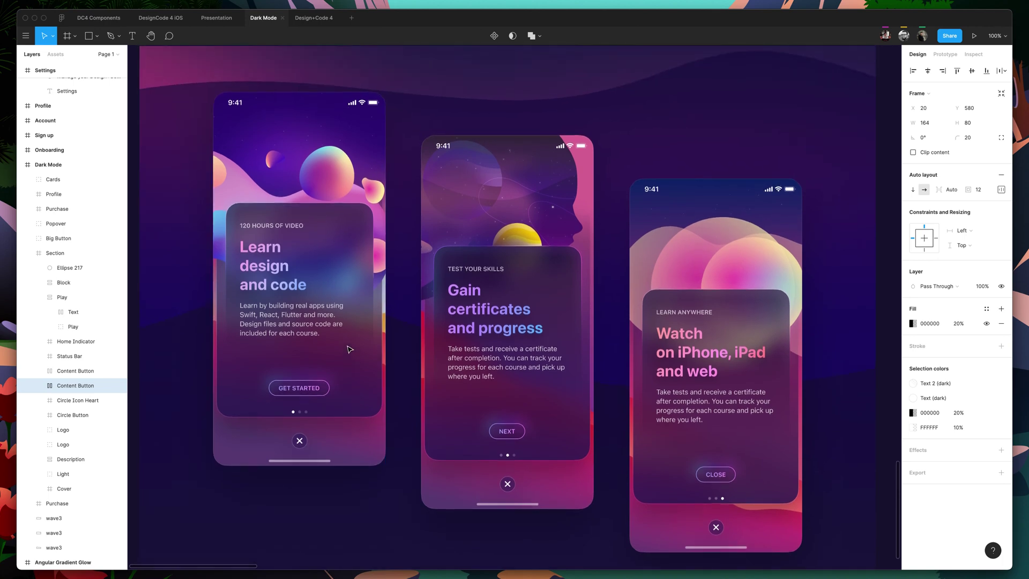
pyautogui.hscroll(5, 359, 344)
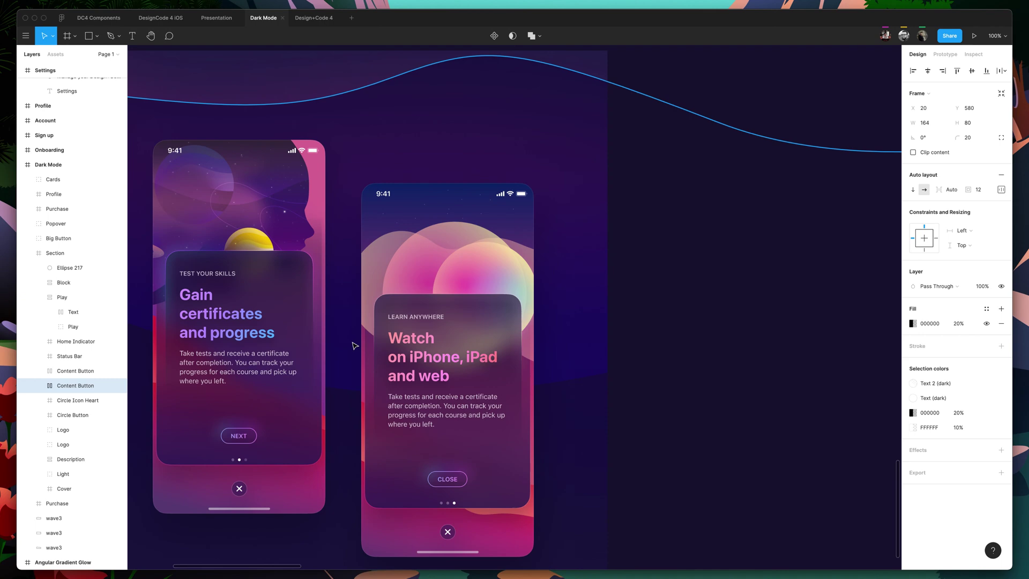
pyautogui.hscroll(-10, 353, 346)
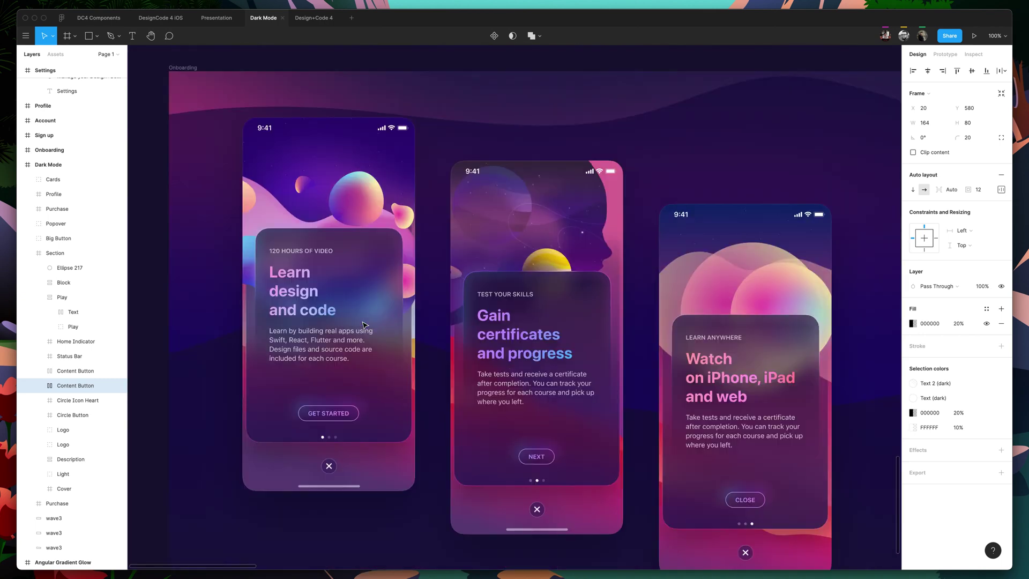
pyautogui.hscroll(5, 362, 324)
pyautogui.scroll(-2, 362, 324)
pyautogui.hscroll(-4, 363, 324)
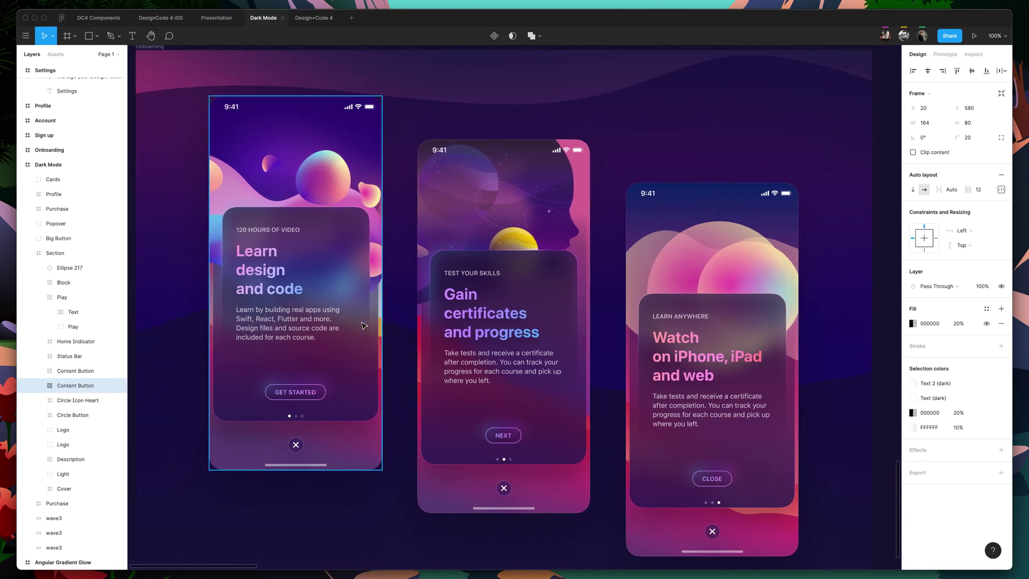
pyautogui.scroll(2, 363, 326)
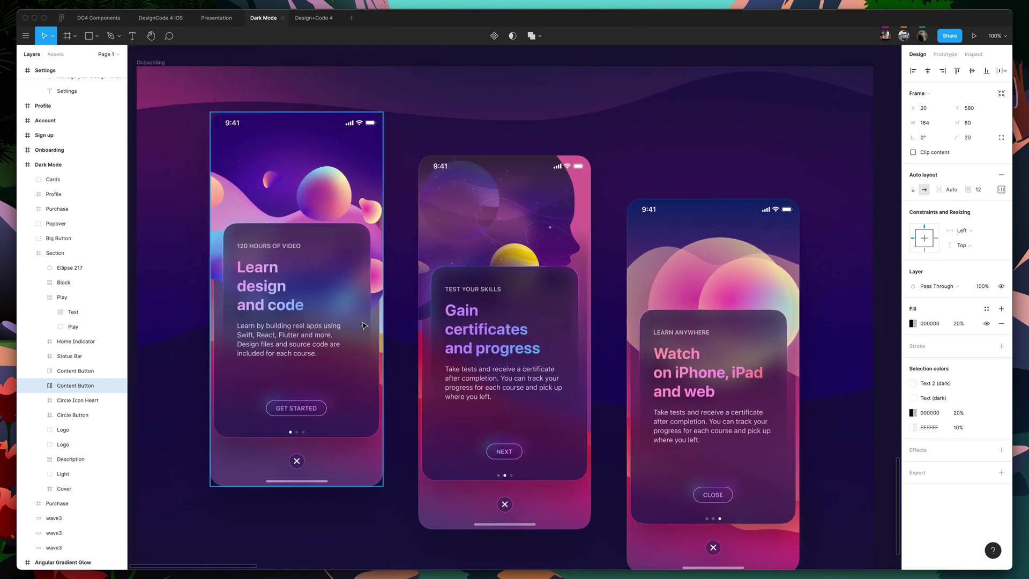
pyautogui.hscroll(-2, 363, 325)
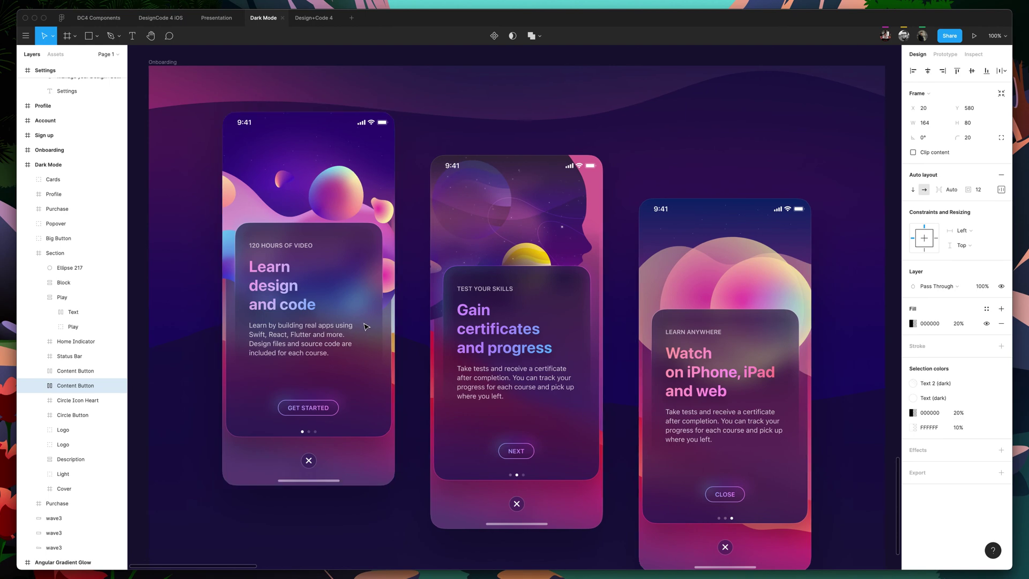
pyautogui.scroll(-4, 364, 326)
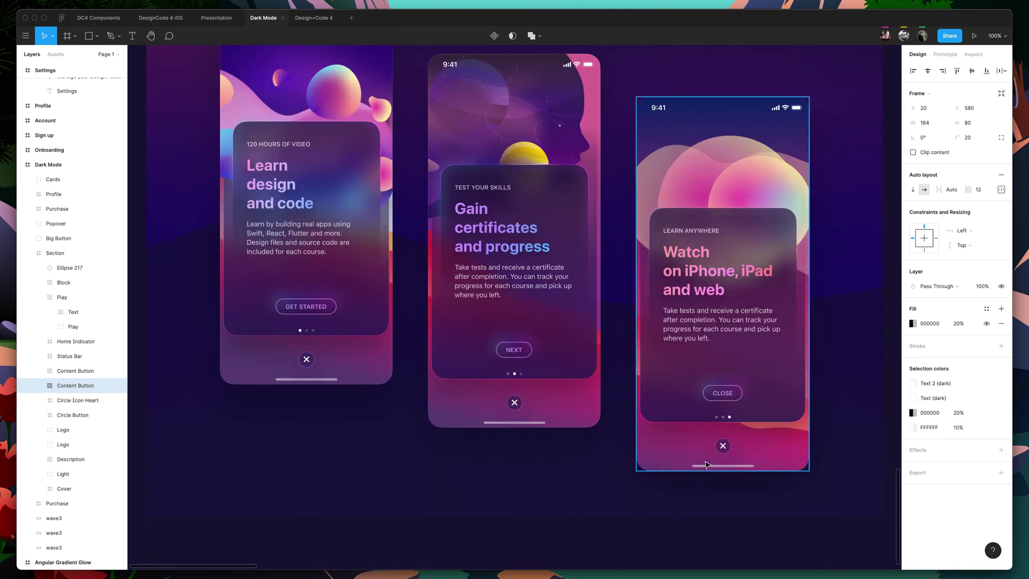
# Select the Tab Bar on the Home screen and examine its blurred background at 400% zoom.
pyautogui.hscroll(15, 705, 464)
pyautogui.scroll(-5, 691, 466)
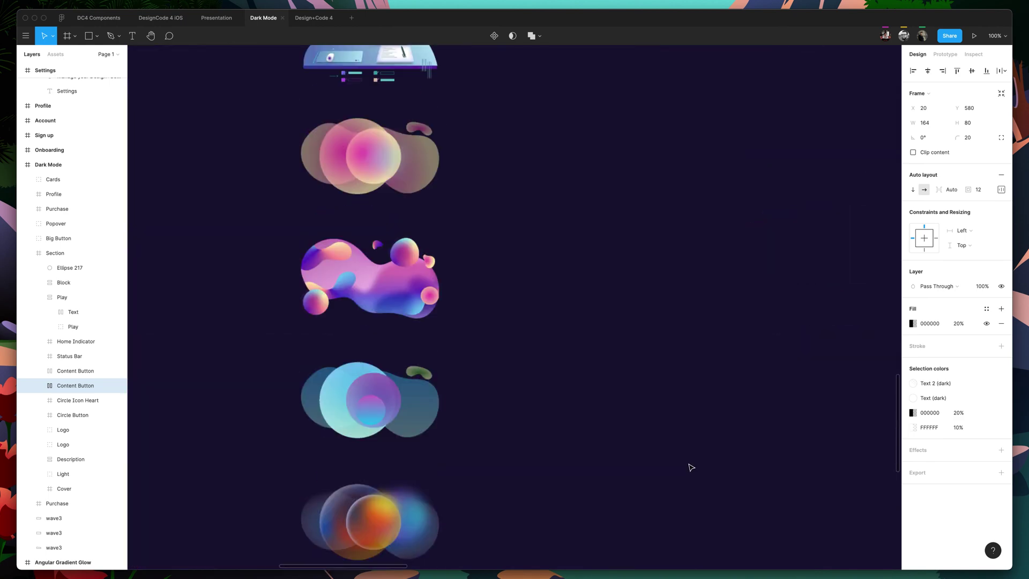
pyautogui.scroll(10, 692, 468)
pyautogui.hscroll(-5, 691, 468)
pyautogui.hscroll(5, 691, 468)
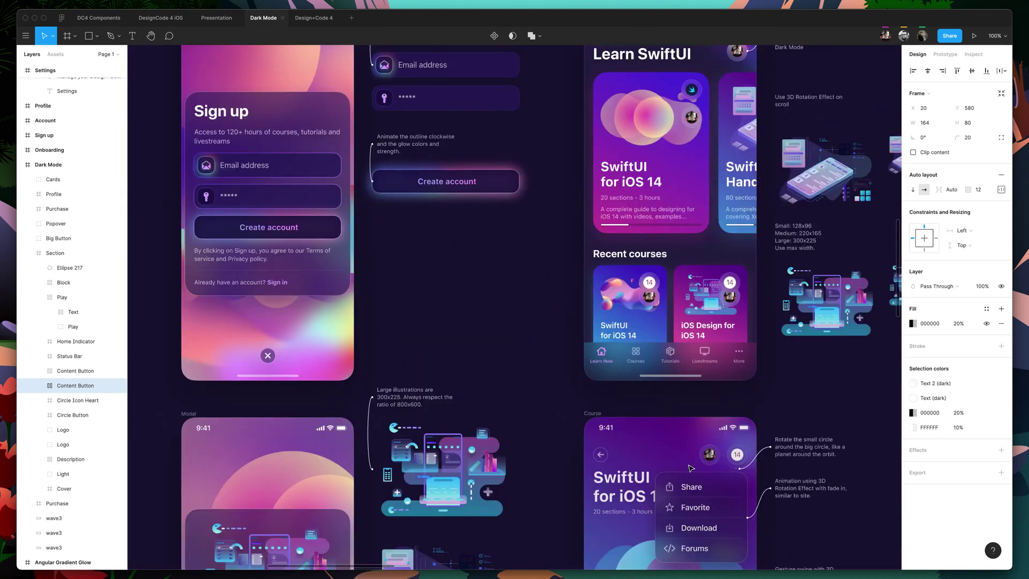
pyautogui.hscroll(3, 617, 429)
pyautogui.scroll(5, 513, 385)
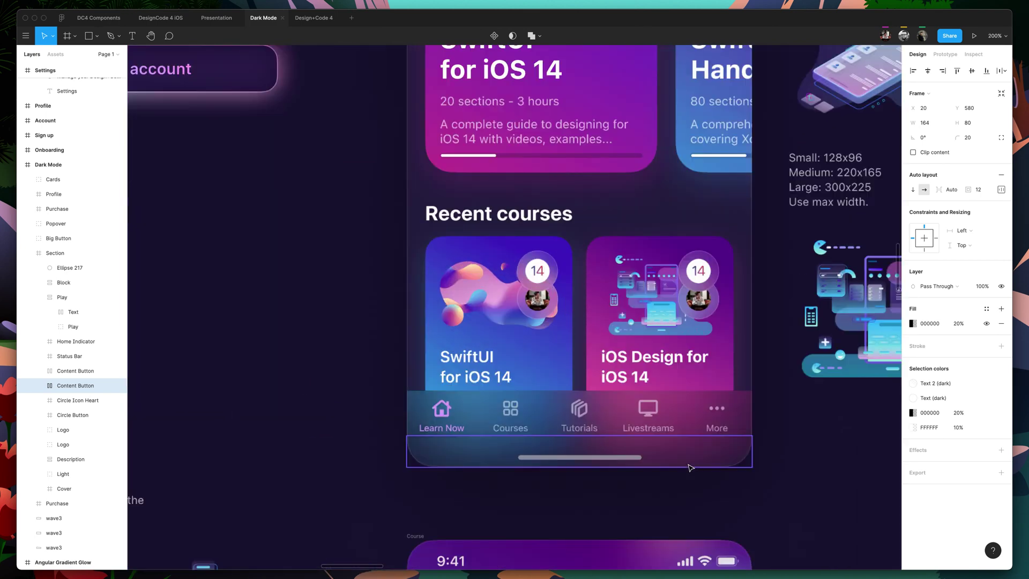
pyautogui.click(492, 414)
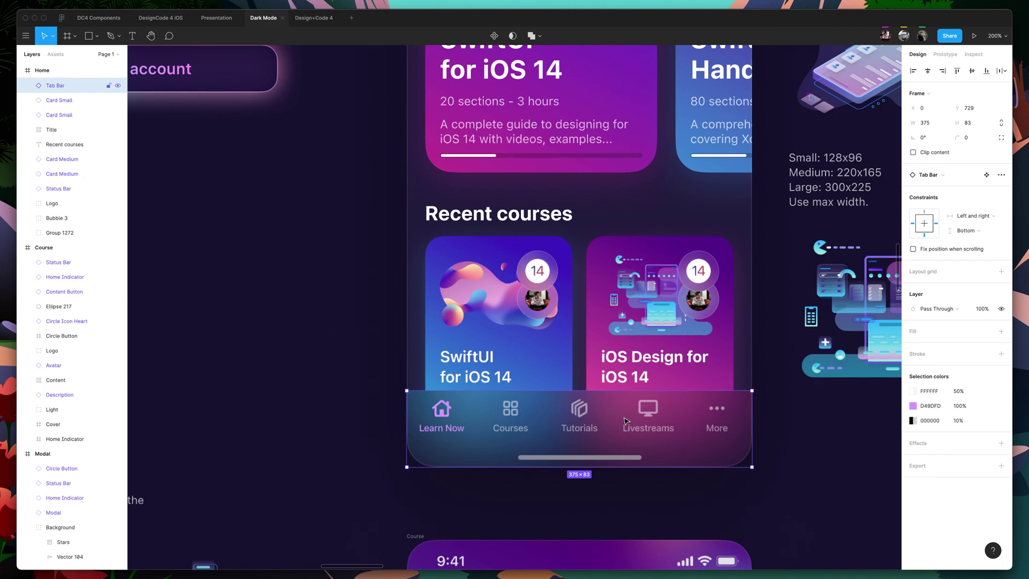
pyautogui.scroll(-3, 627, 421)
pyautogui.press('+')
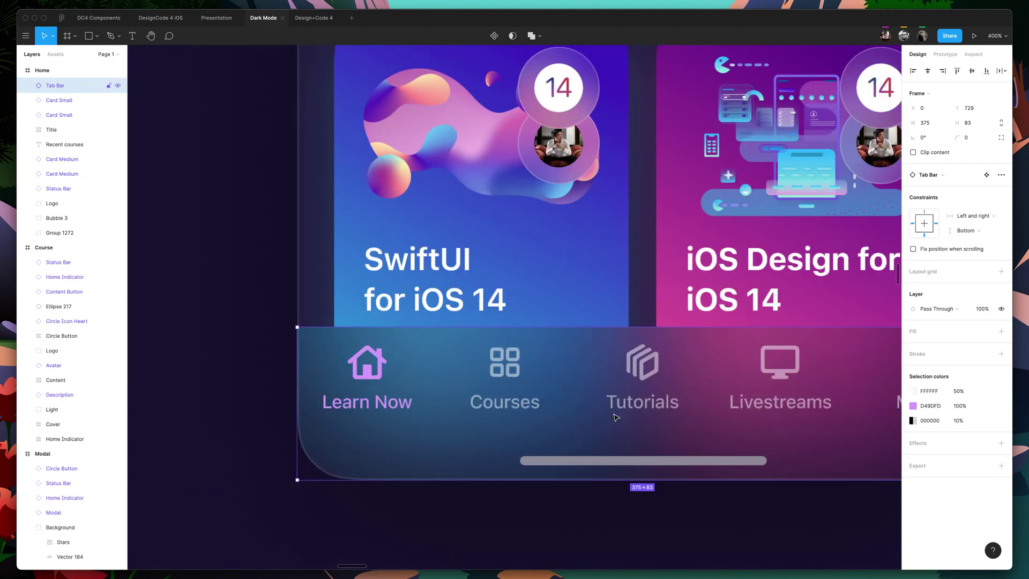
pyautogui.hscroll(4, 615, 418)
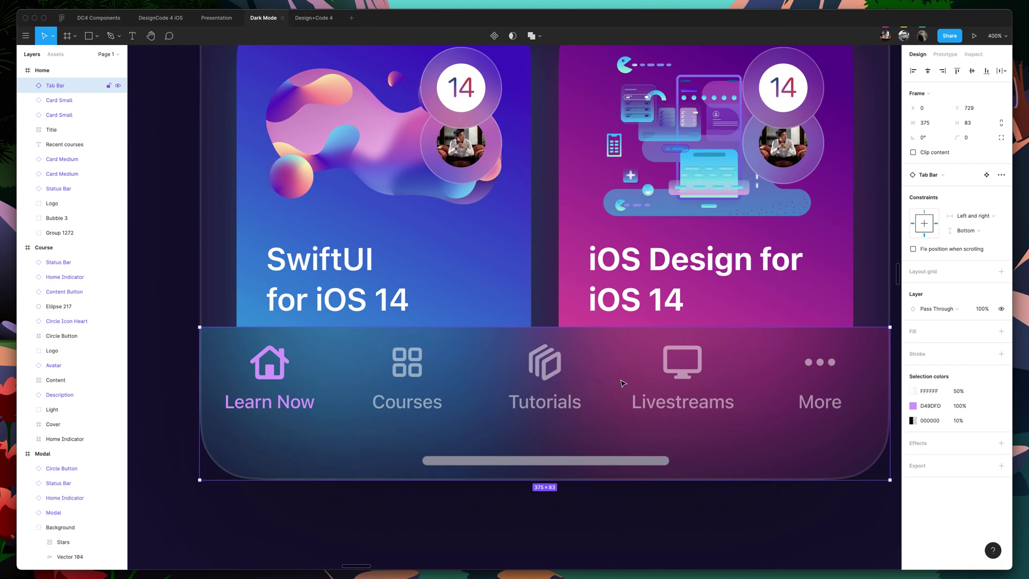
pyautogui.press('-')
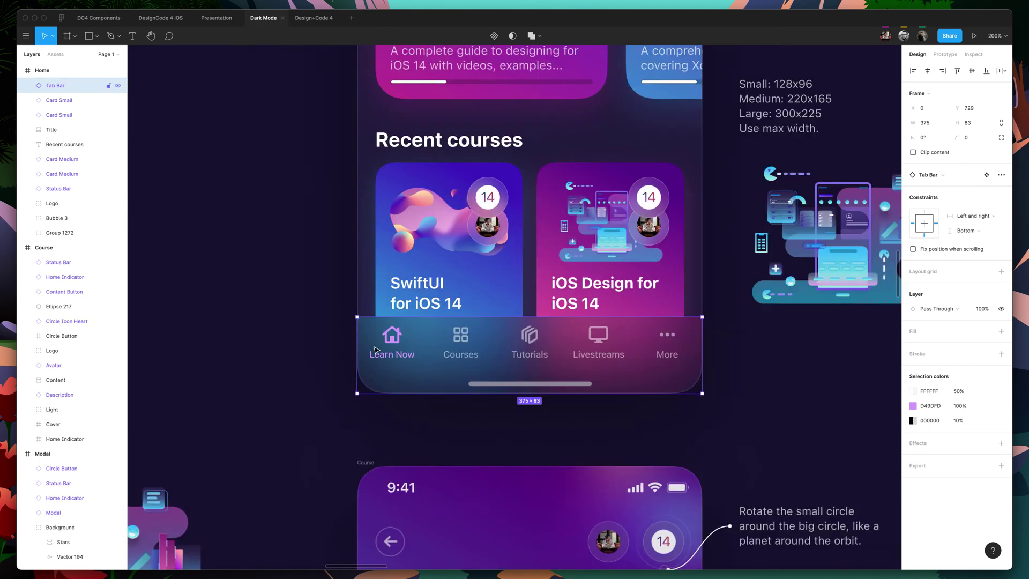
# Deselect the Tab Bar and review the Home screen's course cards and the illustration notes beside them.
pyautogui.click(331, 372)
pyautogui.hscroll(1, 331, 372)
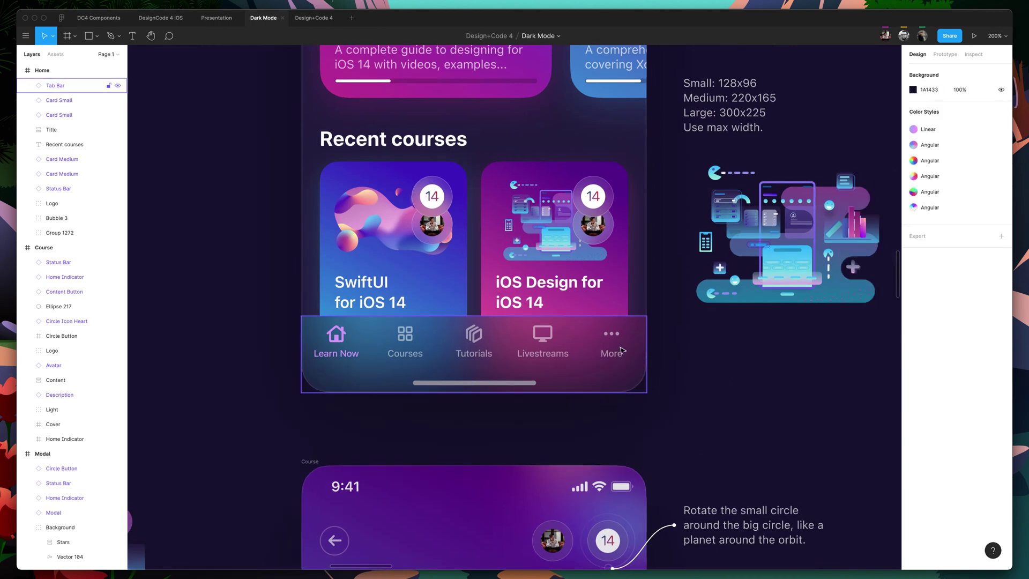
pyautogui.scroll(6, 643, 349)
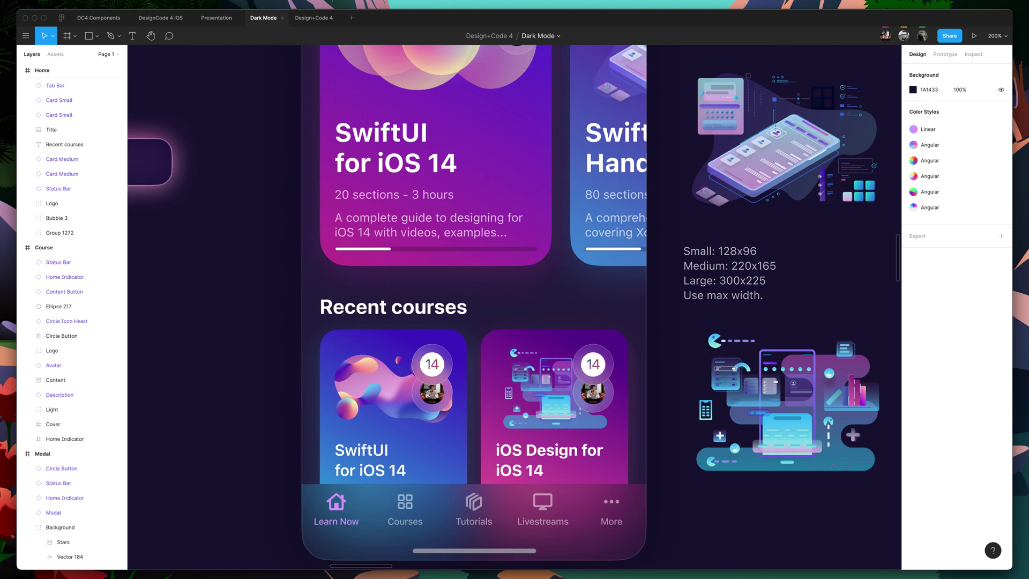
pyautogui.scroll(5, 477, 117)
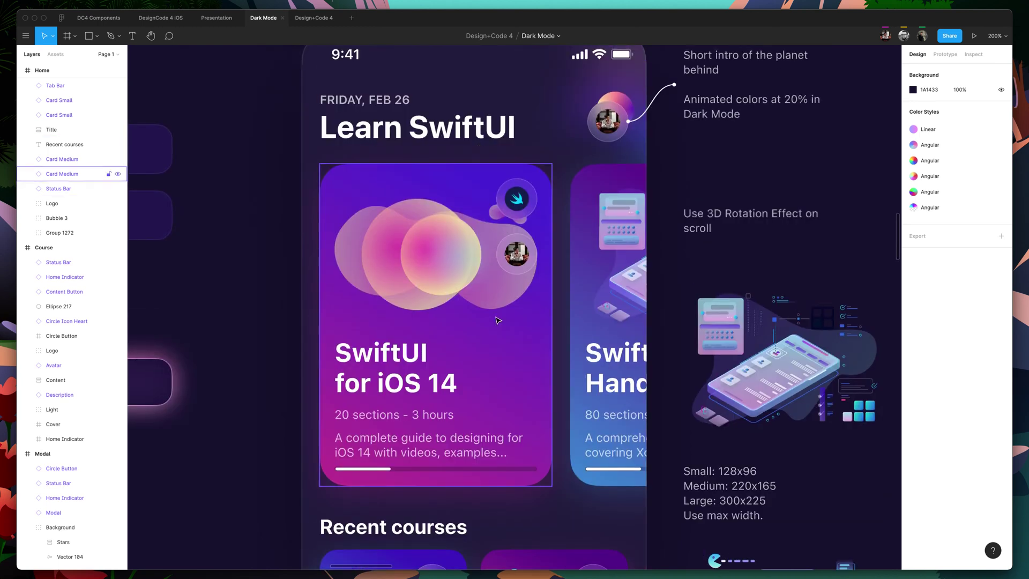
pyautogui.press('-')
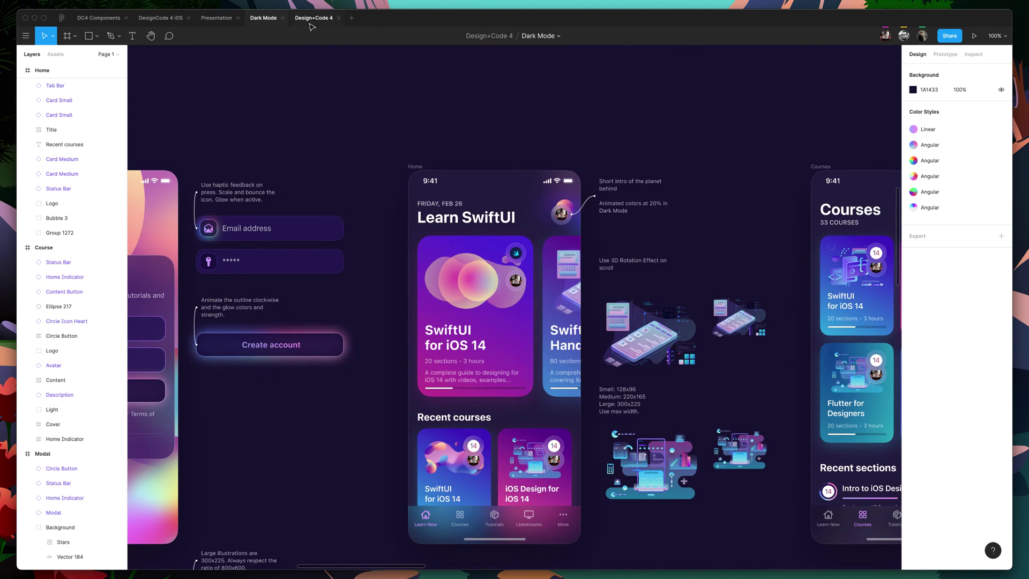
# Switch to the DesignCode 4 iOS file and review its course, section, success, Tutorials, Profile, Certificate, Livestreams and Search screens.
pyautogui.hscroll(3, 496, 240)
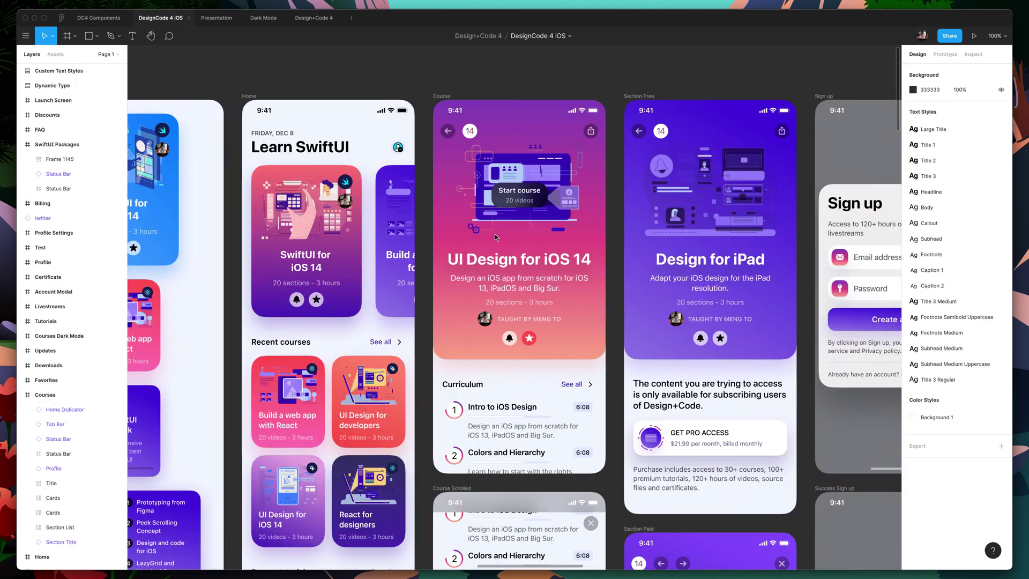
pyautogui.scroll(-1, 497, 241)
pyautogui.scroll(-5, 495, 240)
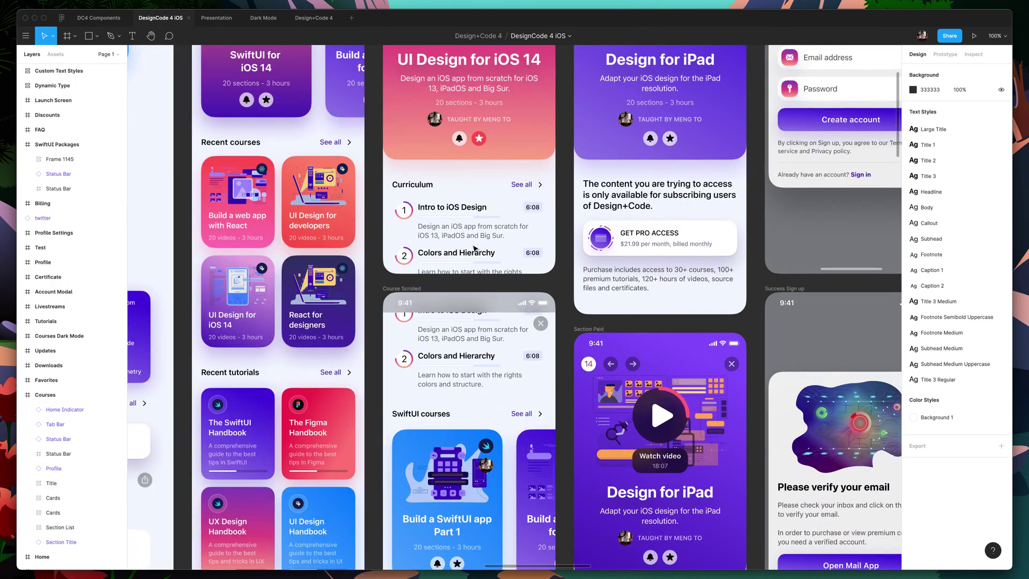
pyautogui.hscroll(3, 461, 303)
pyautogui.scroll(-3, 461, 303)
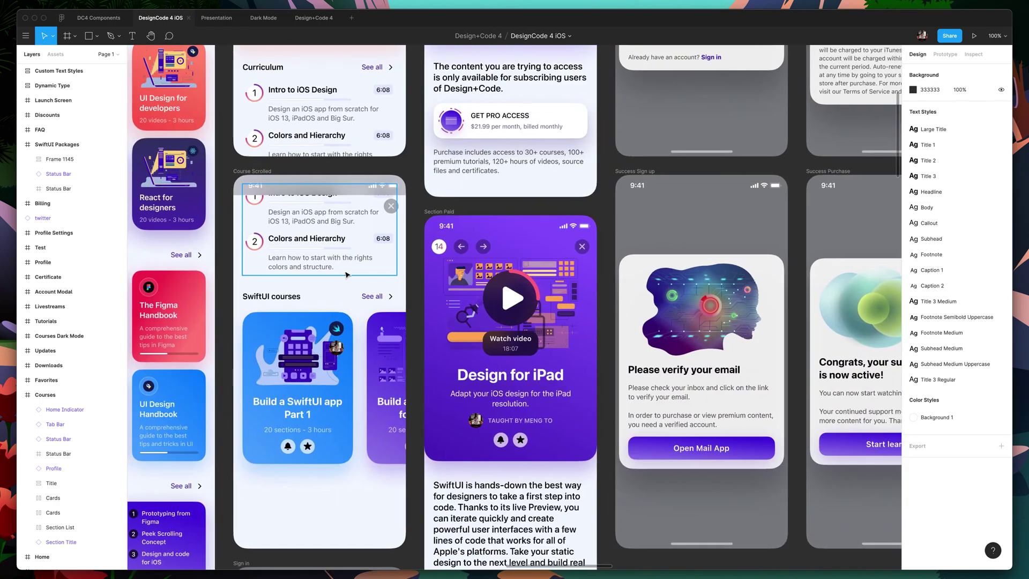
pyautogui.hscroll(10, 377, 288)
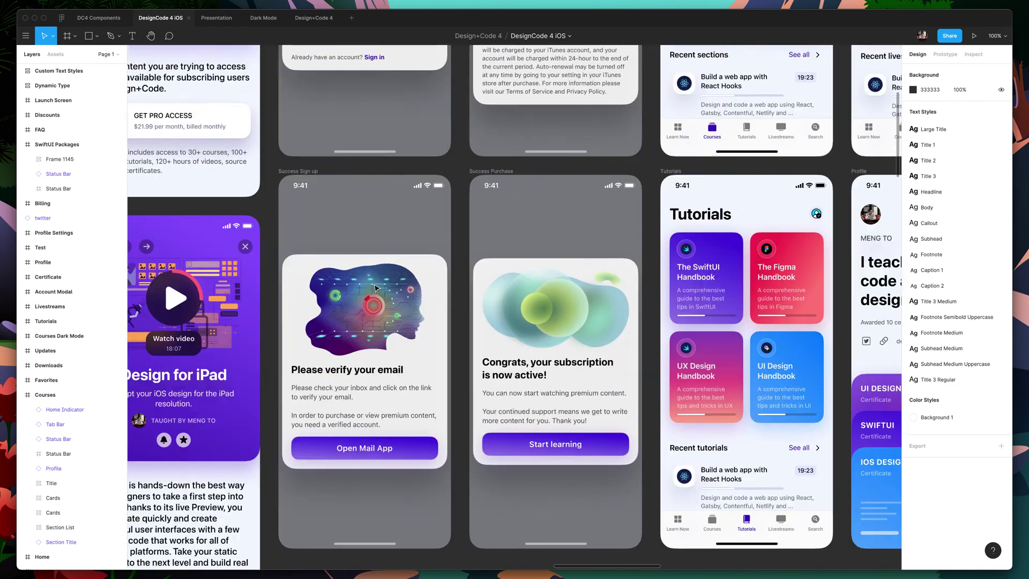
pyautogui.scroll(1, 375, 288)
pyautogui.scroll(2, 374, 289)
pyautogui.scroll(-5, 374, 288)
pyautogui.hscroll(1, 374, 289)
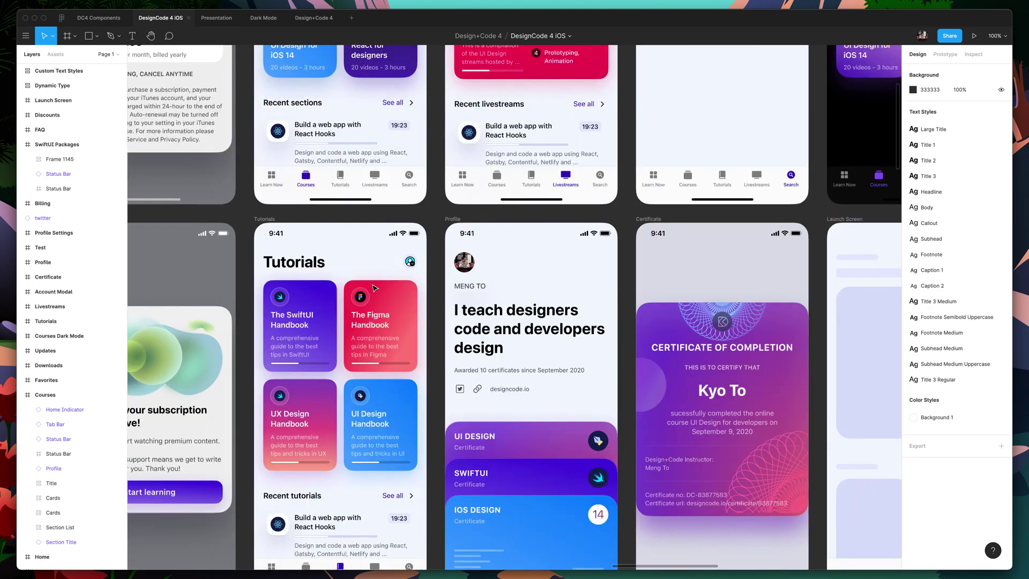
pyautogui.scroll(15, 374, 288)
pyautogui.hscroll(2, 375, 289)
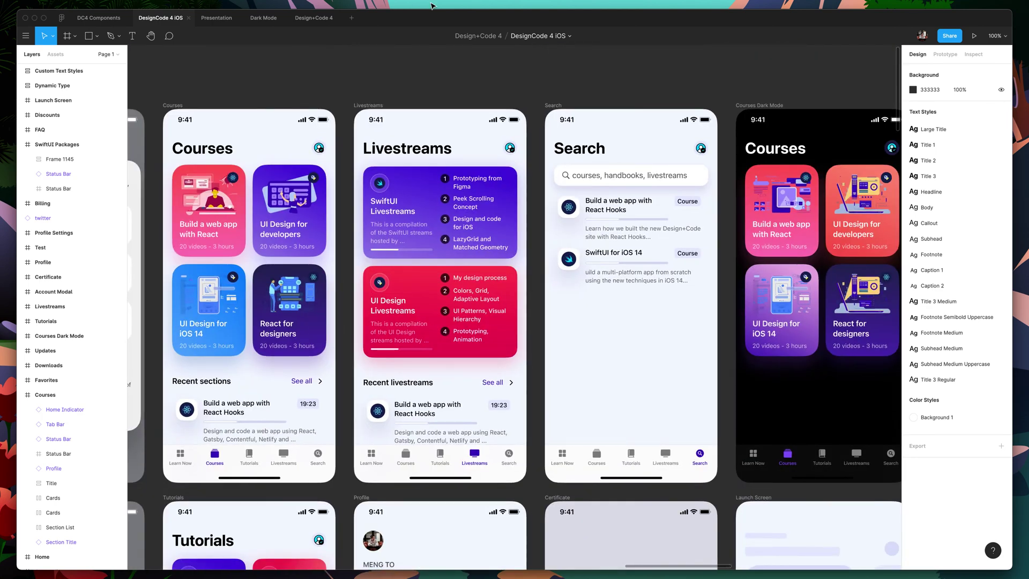
# Return to the Dark Mode file and examine the Course and Section (Logged) screens with their animation notes.
pyautogui.click(263, 17)
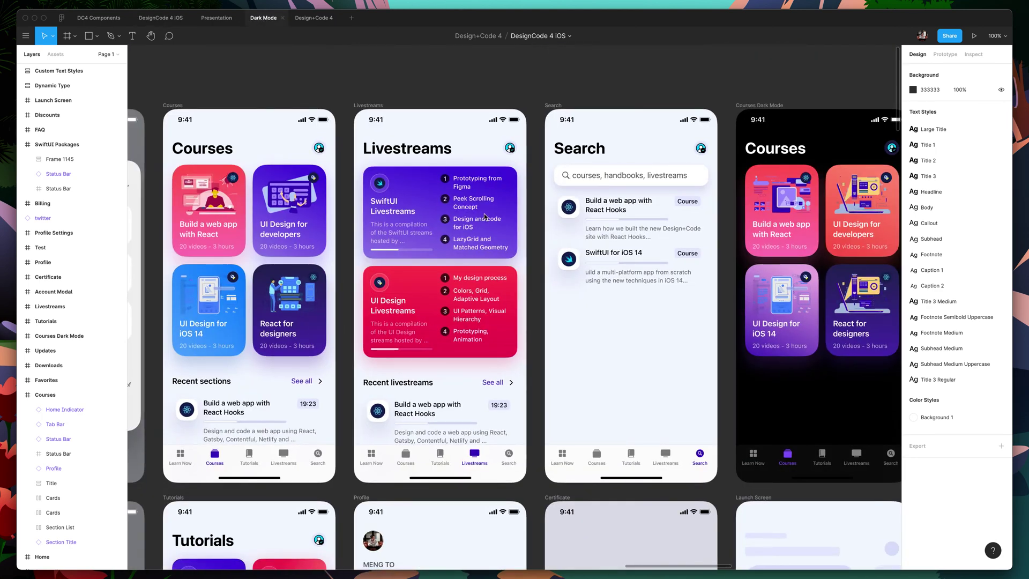
pyautogui.scroll(-18, 550, 177)
pyautogui.hscroll(7, 551, 177)
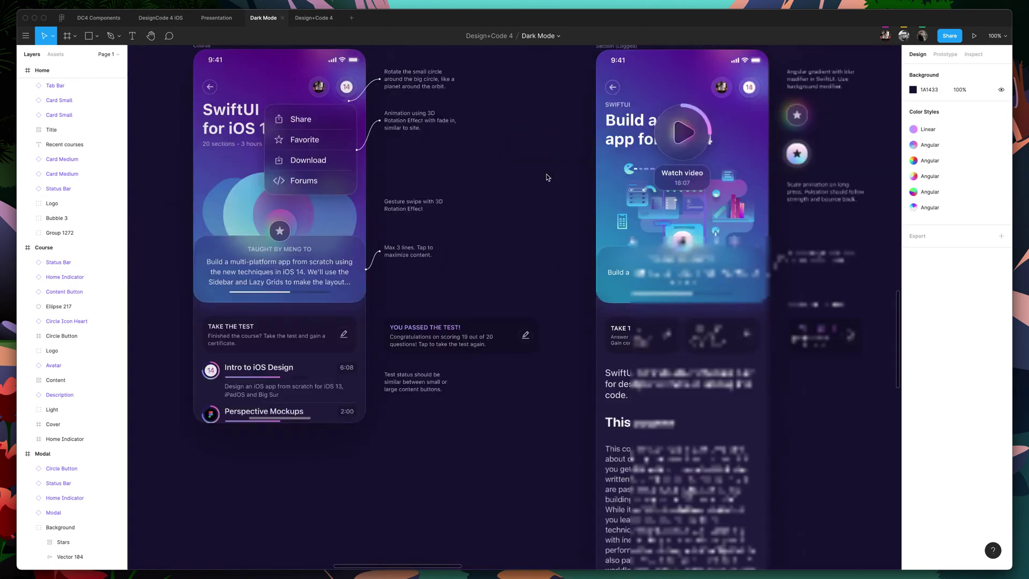
pyautogui.scroll(2, 589, 187)
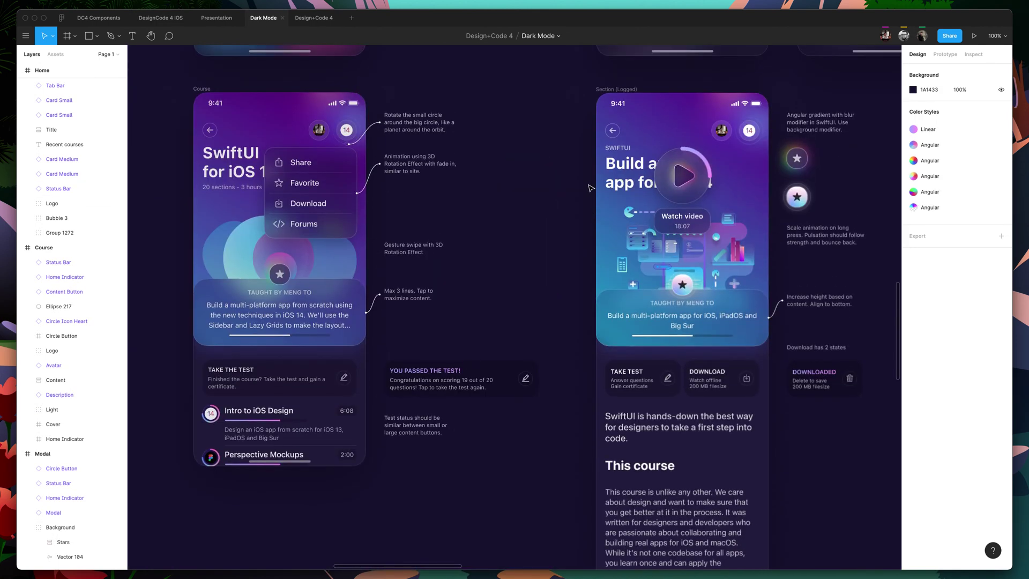
pyautogui.hscroll(-4, 563, 174)
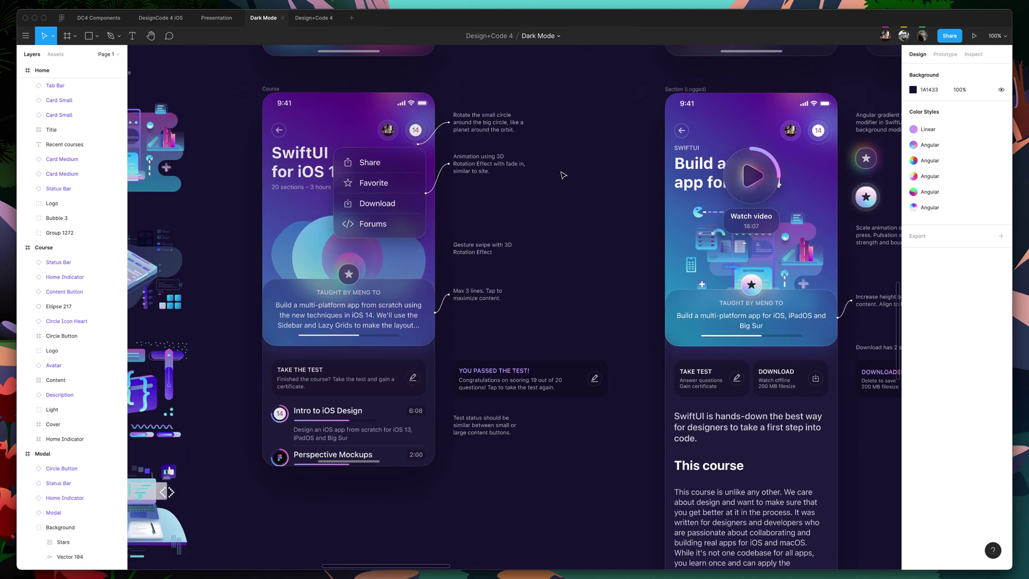
# Review the Course screen's menu and notes together with the large illustrations beside it.
pyautogui.hscroll(-3, 663, 247)
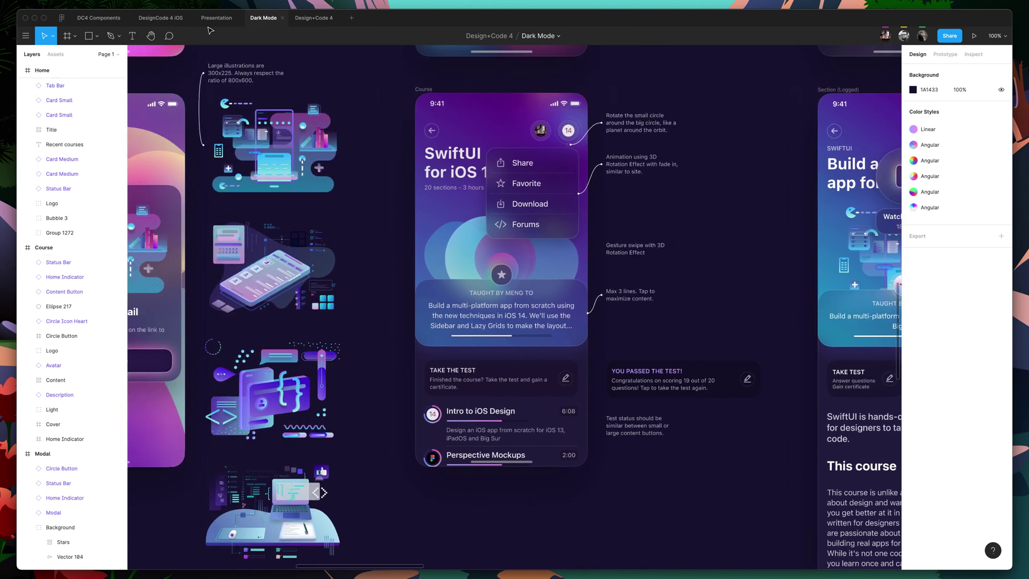
pyautogui.hscroll(-1, 341, 87)
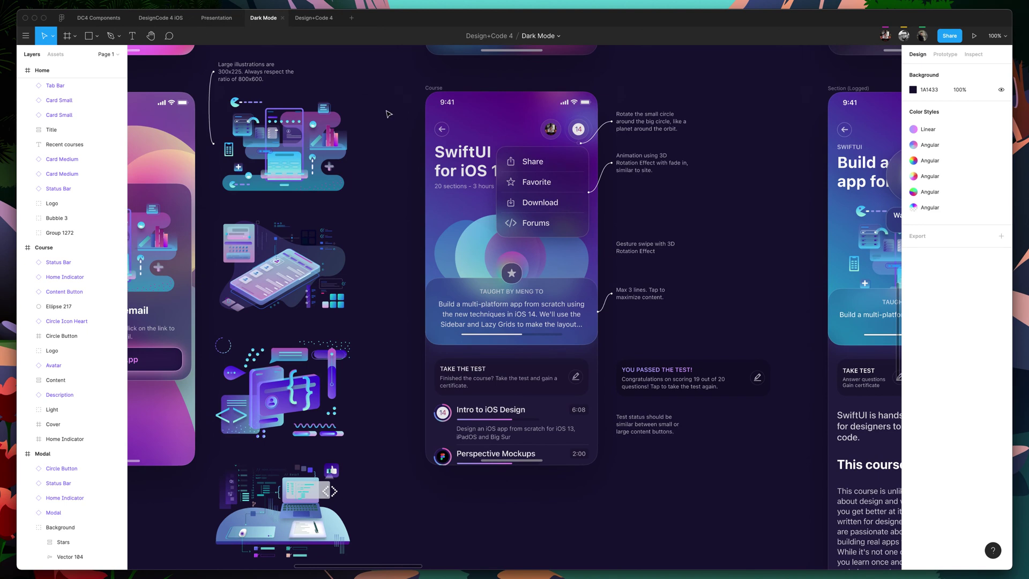
pyautogui.hscroll(4, 389, 114)
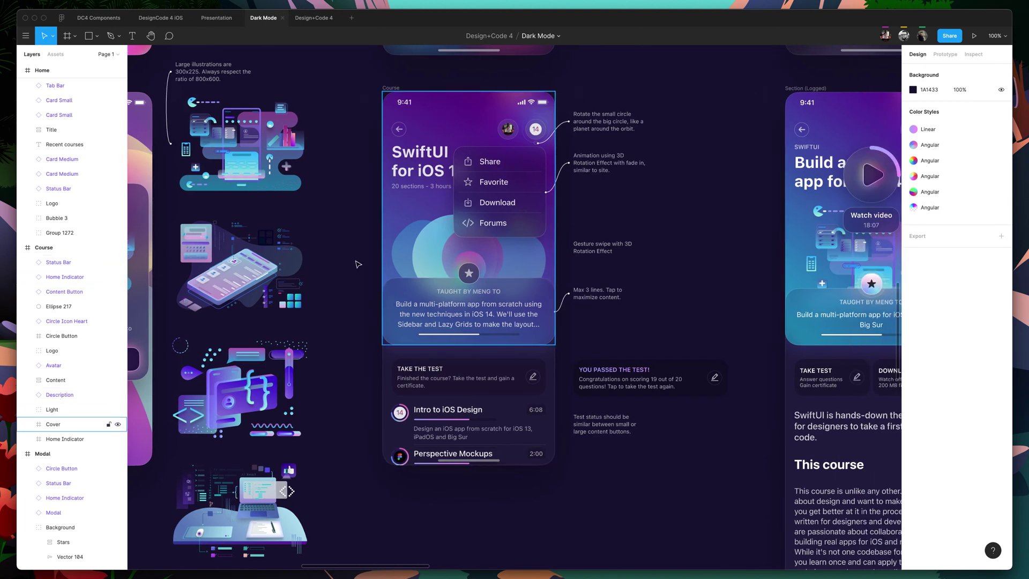
# Switch to the DesignCode 4 iOS file and inspect the Section Paid screen's Play frame, dismissing the webcam connection alert.
pyautogui.click(167, 23)
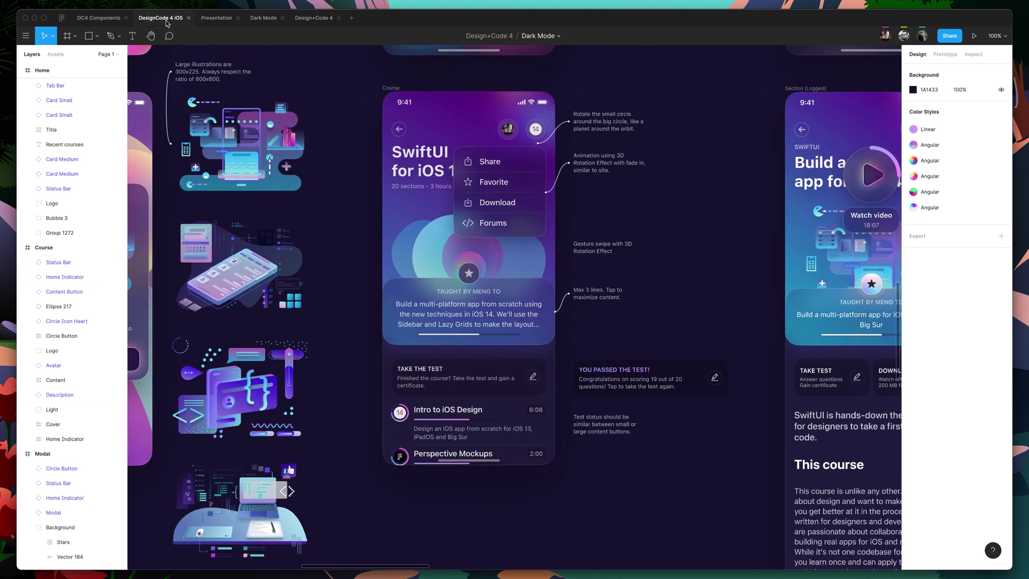
pyautogui.hscroll(-6, 458, 204)
pyautogui.scroll(-7, 458, 207)
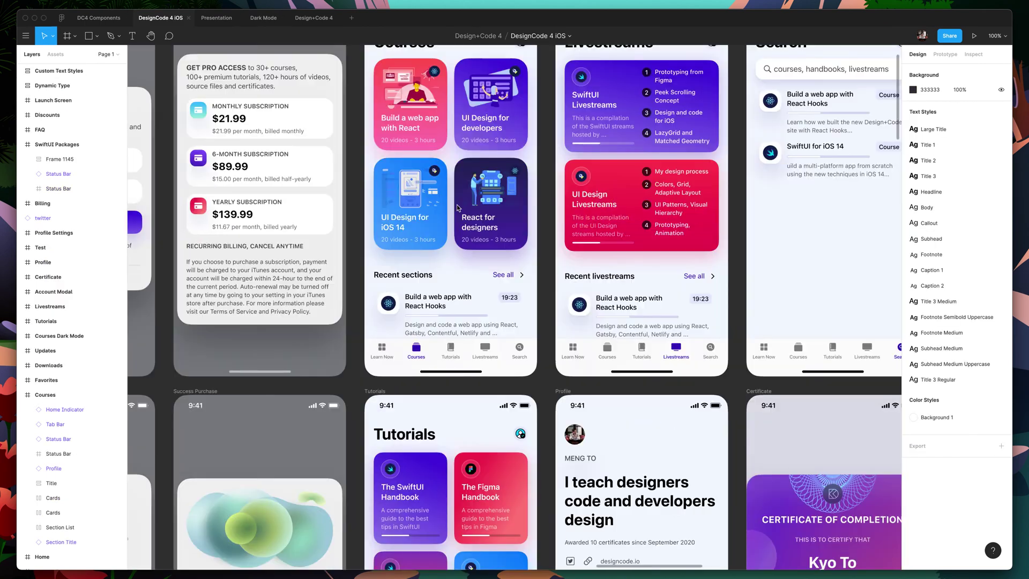
pyautogui.hscroll(-8, 458, 208)
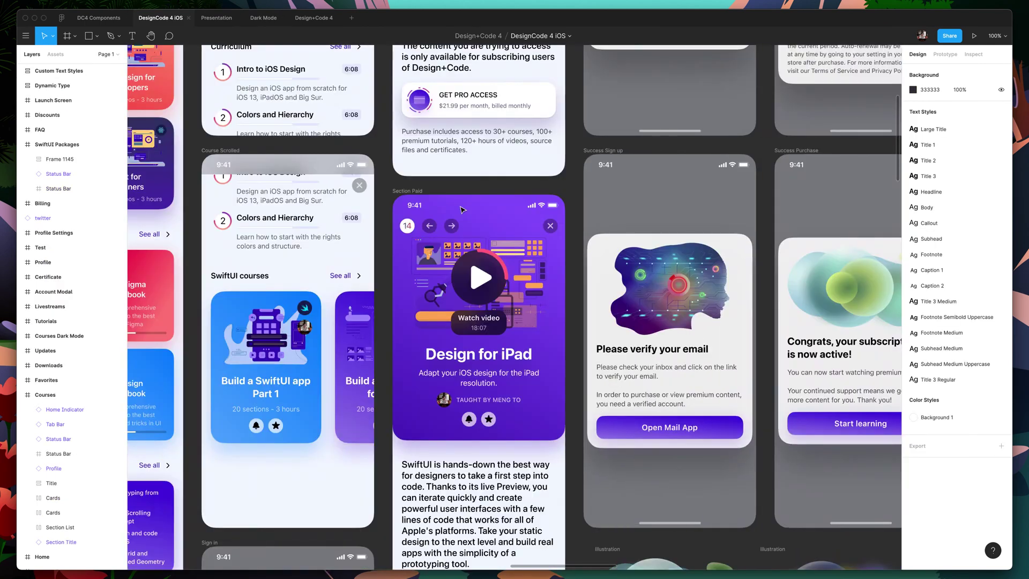
pyautogui.scroll(-3, 444, 295)
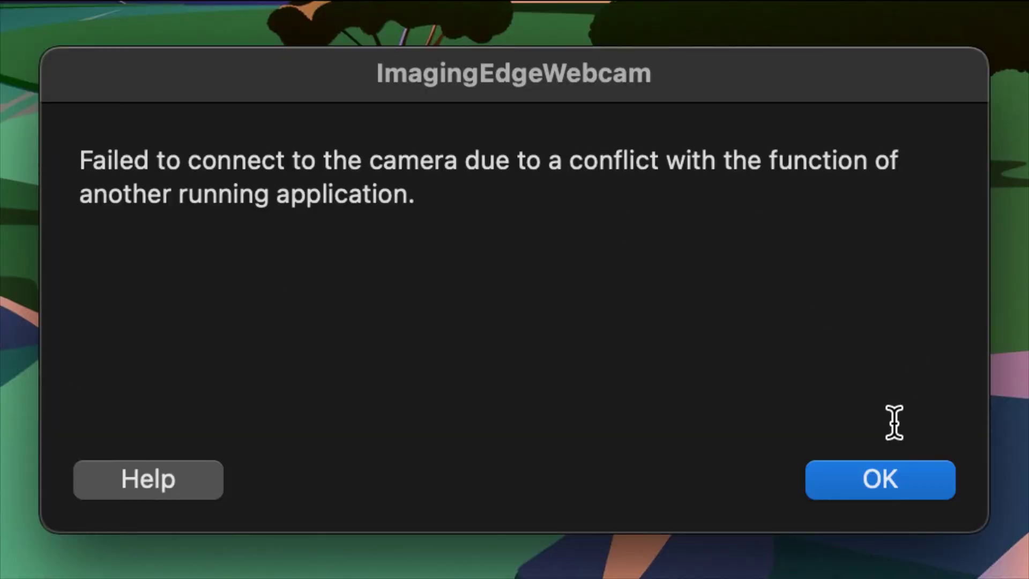
pyautogui.click(867, 478)
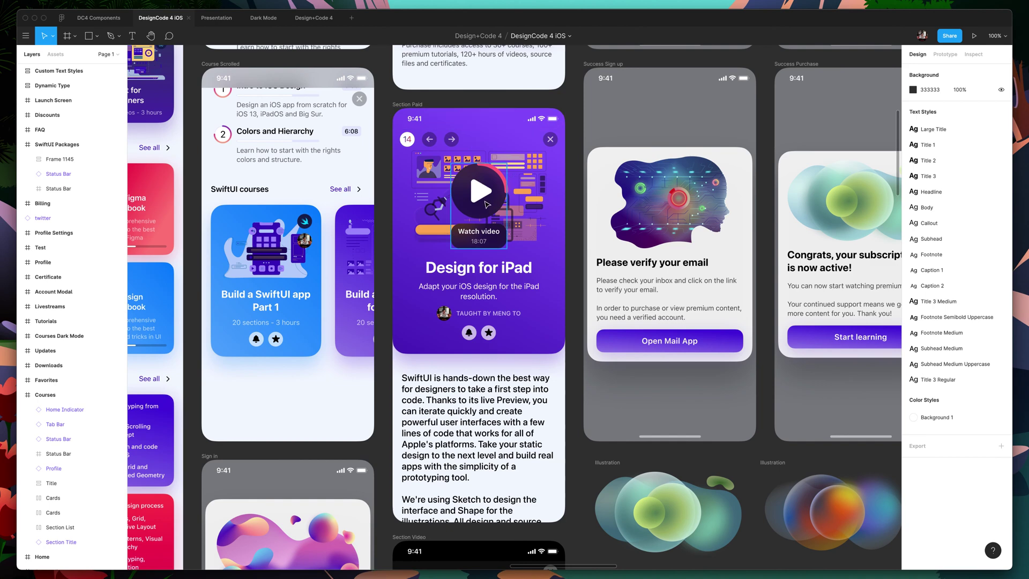
pyautogui.click(485, 182)
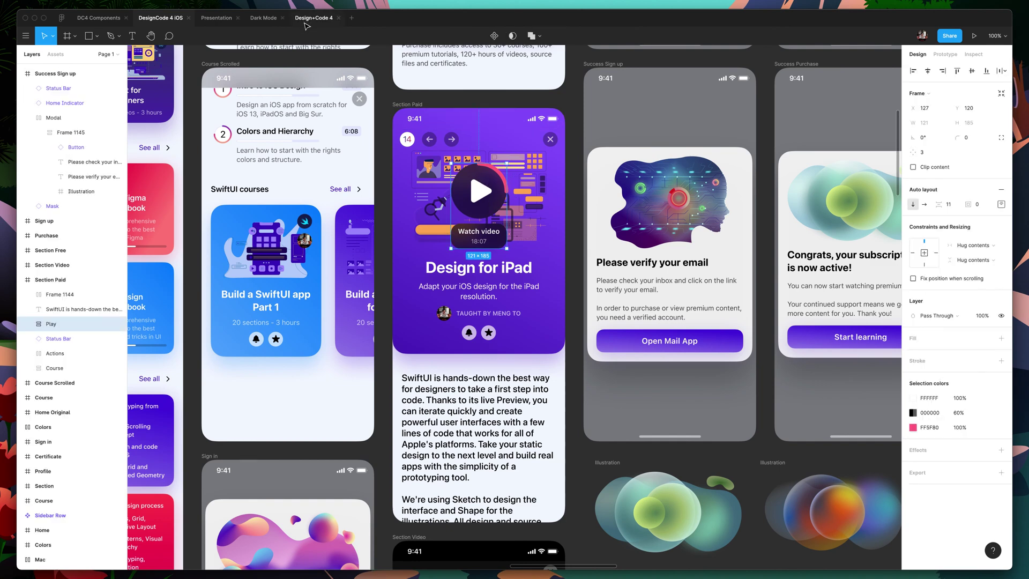
# Return to the Dark Mode file and inspect the Section (Logged) play button's progress ring and Watch video label at 200% zoom.
pyautogui.click(263, 18)
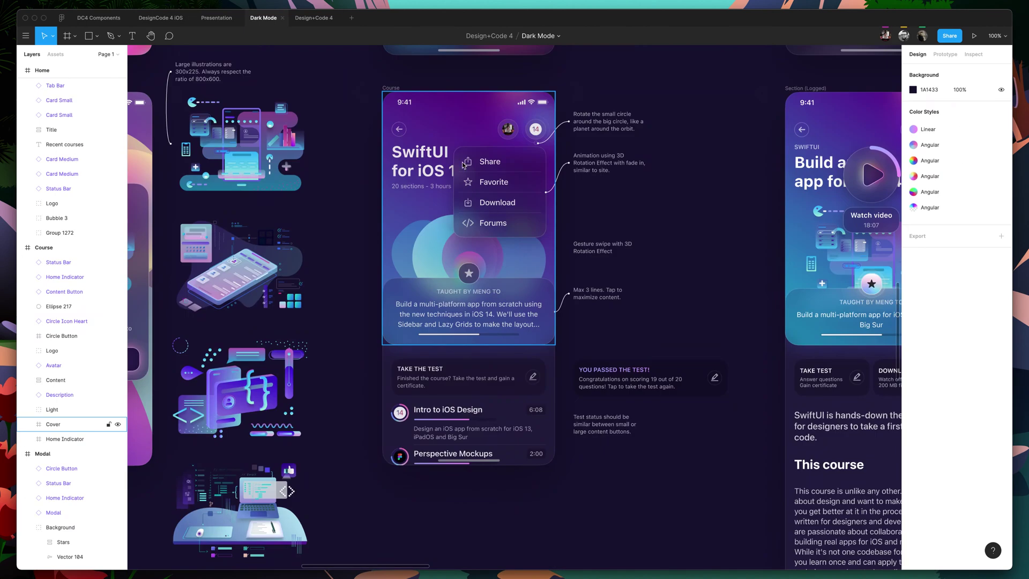
pyautogui.hscroll(8, 467, 177)
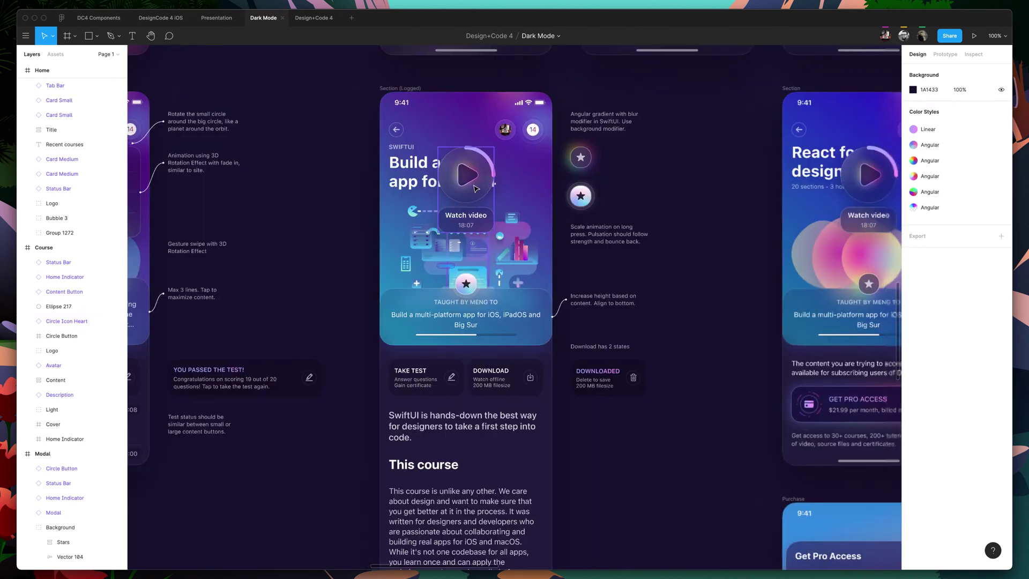
pyautogui.click(476, 188)
pyautogui.keyDown('ctrl'); pyautogui.scroll(5, 476, 188); pyautogui.keyUp('ctrl')
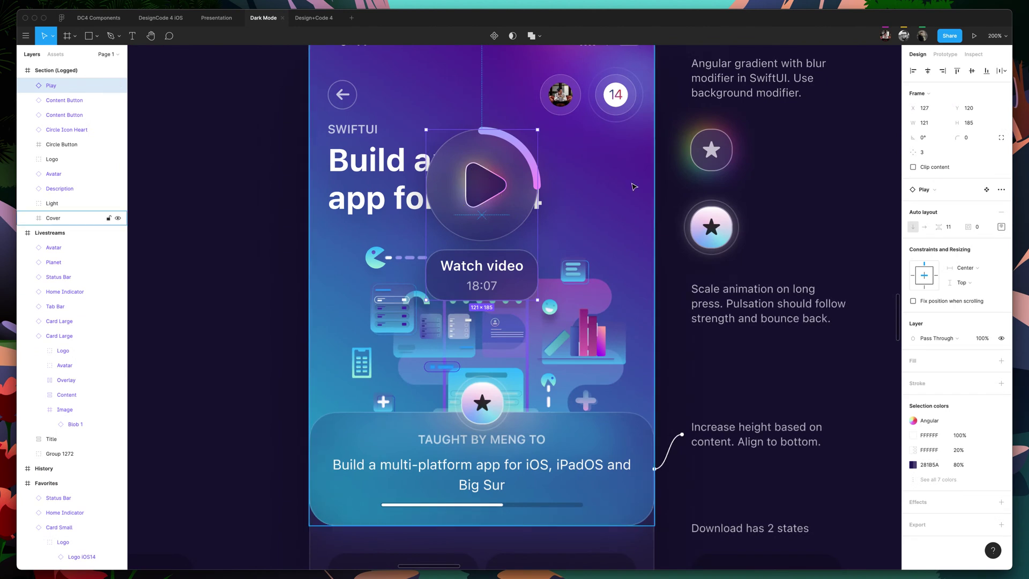
pyautogui.keyDown('super'); pyautogui.click(528, 168); pyautogui.keyUp('super')
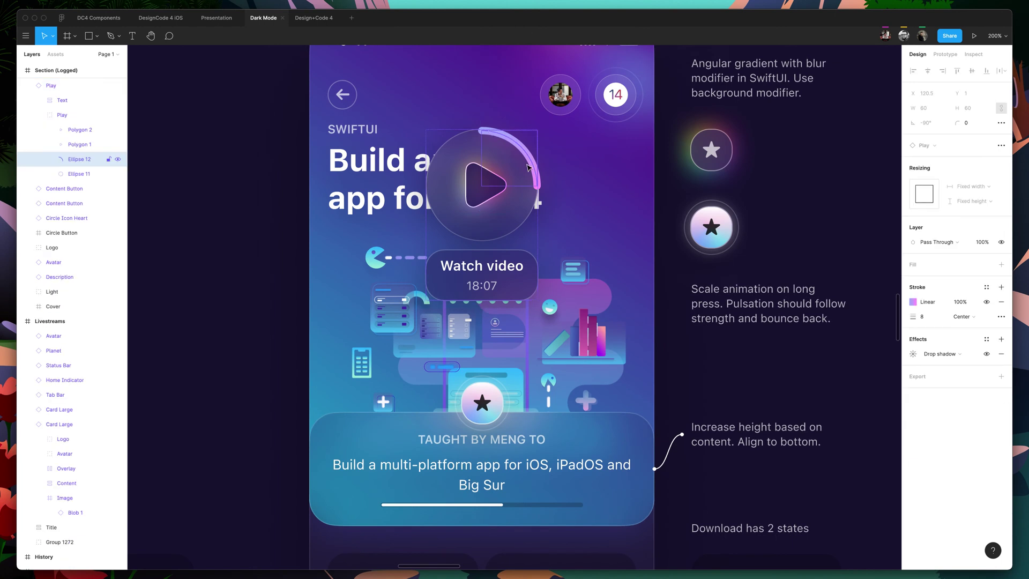
pyautogui.click(448, 258)
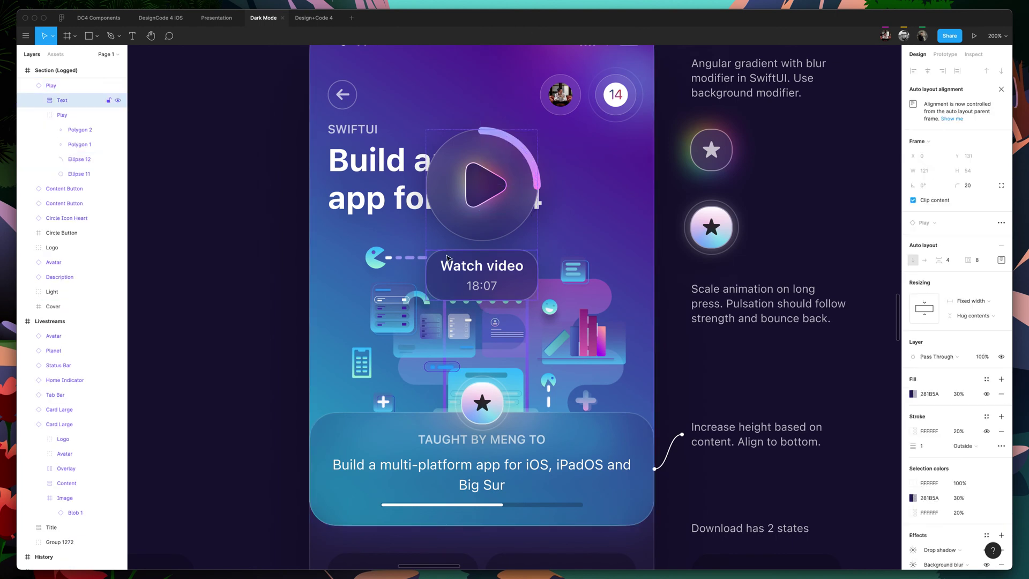
# Select the Description card on the Section (Logged) screen to examine its fill, stroke and background blur.
pyautogui.click(685, 336)
pyautogui.scroll(-3, 606, 321)
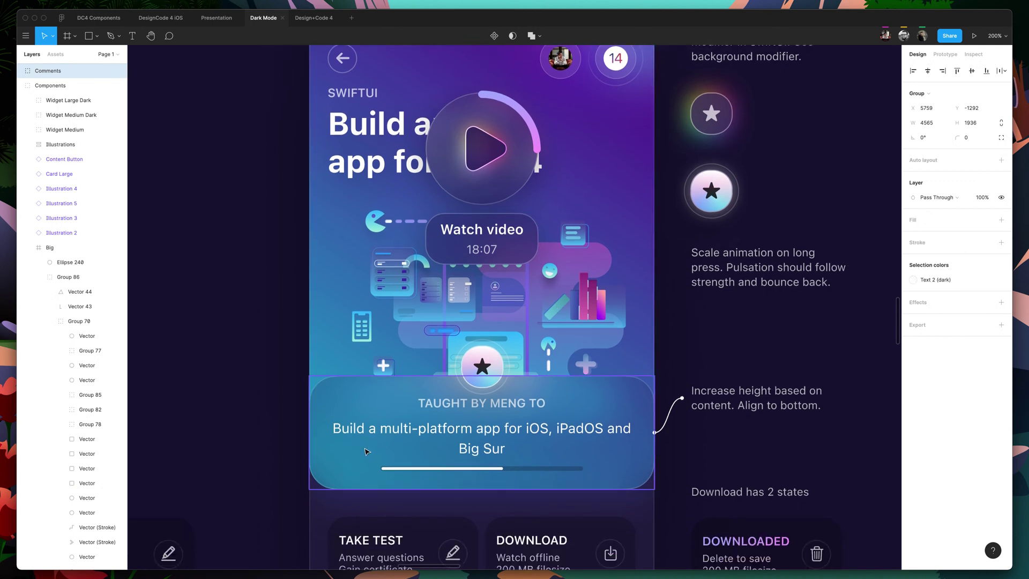
pyautogui.click(533, 420)
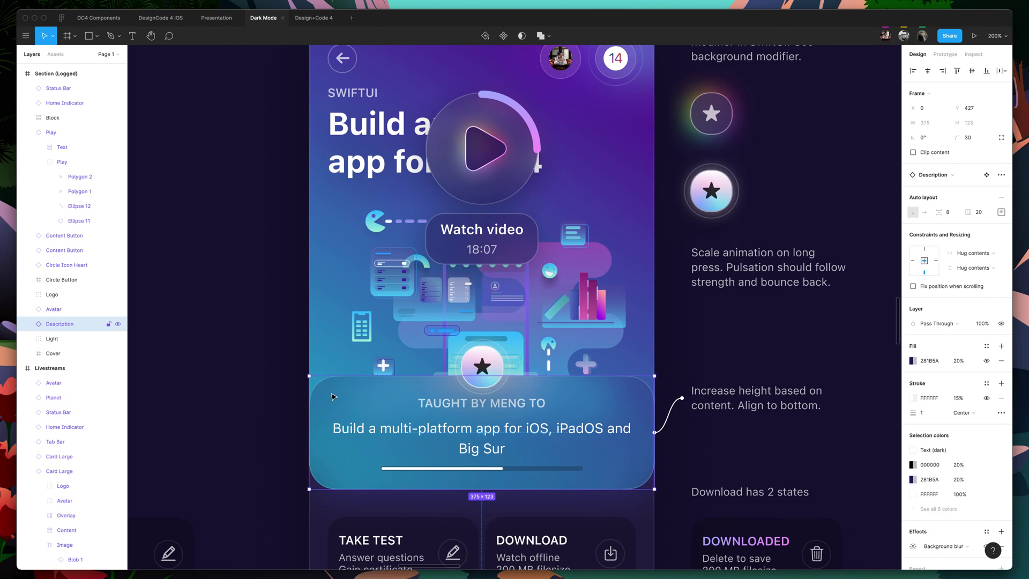
# Switch back to the DesignCode 4 iOS file and deselect the Play frame to view the Section Paid screen.
pyautogui.click(161, 17)
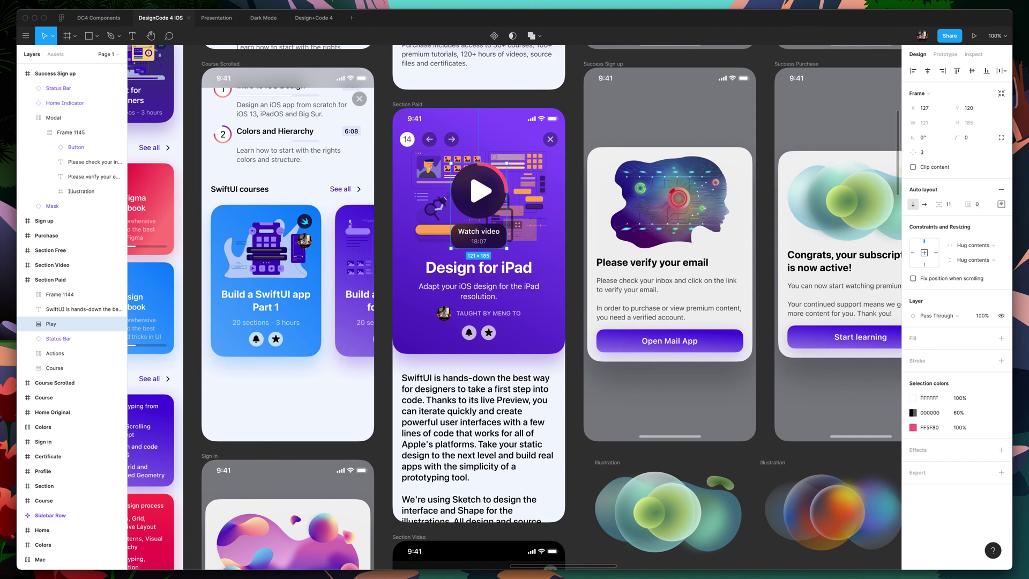
pyautogui.click(573, 277)
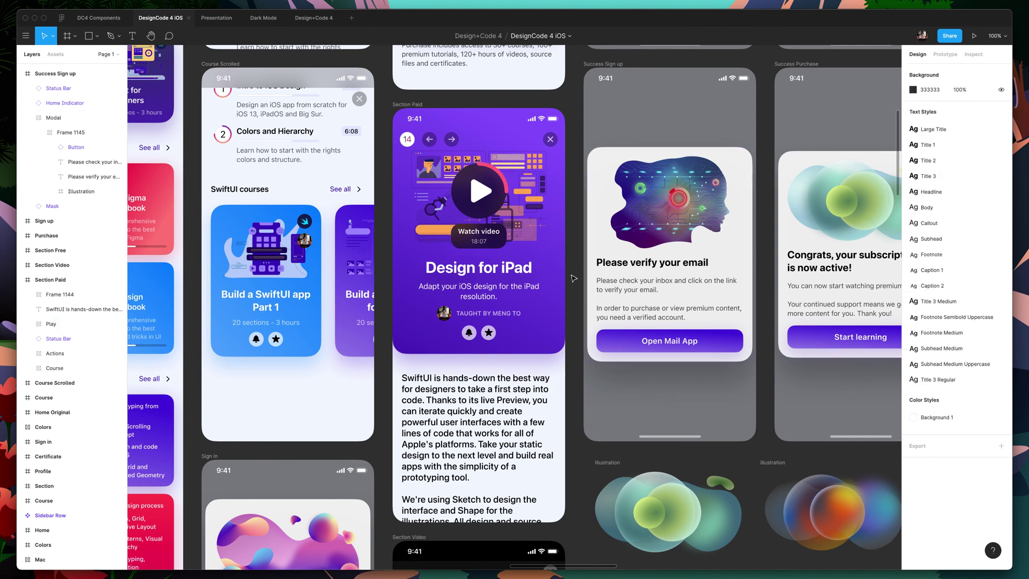